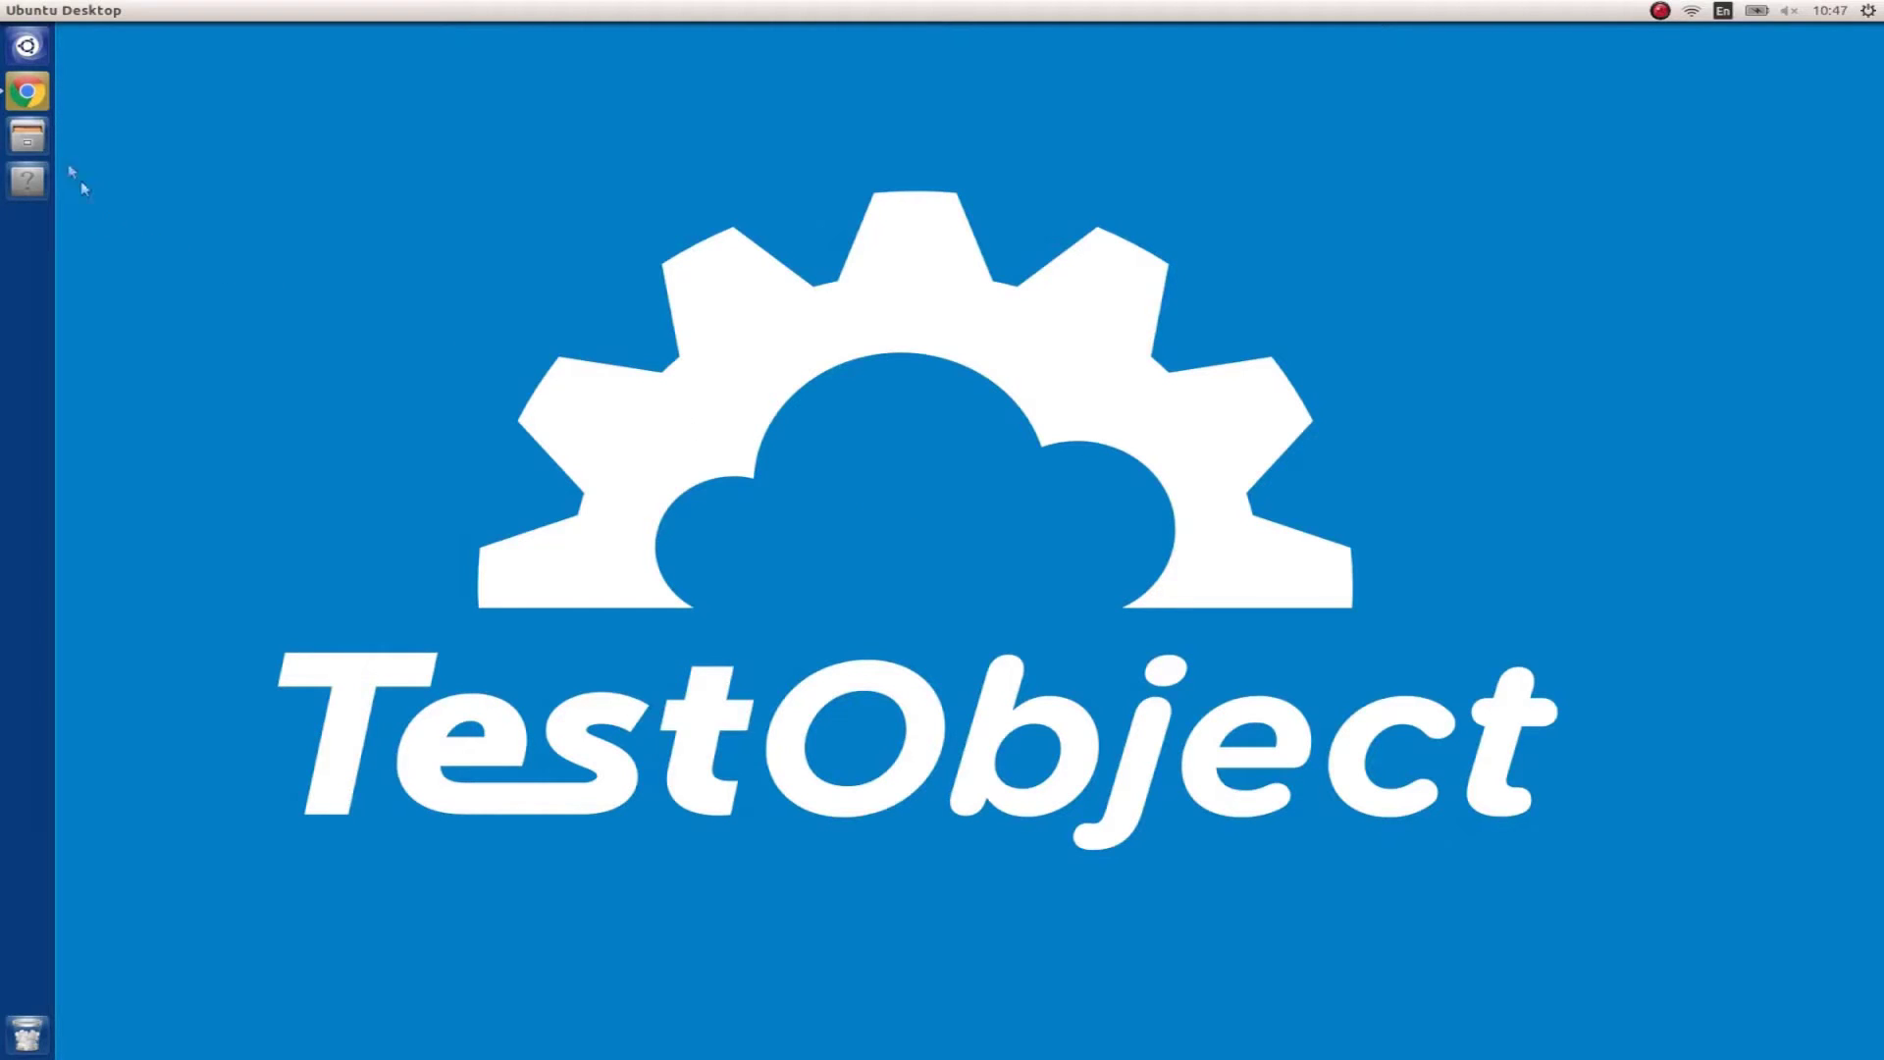
- Highlight the Community heading on IntelliJ IDEA's Linux download page, then view Android Studio's
left_click(26, 91)
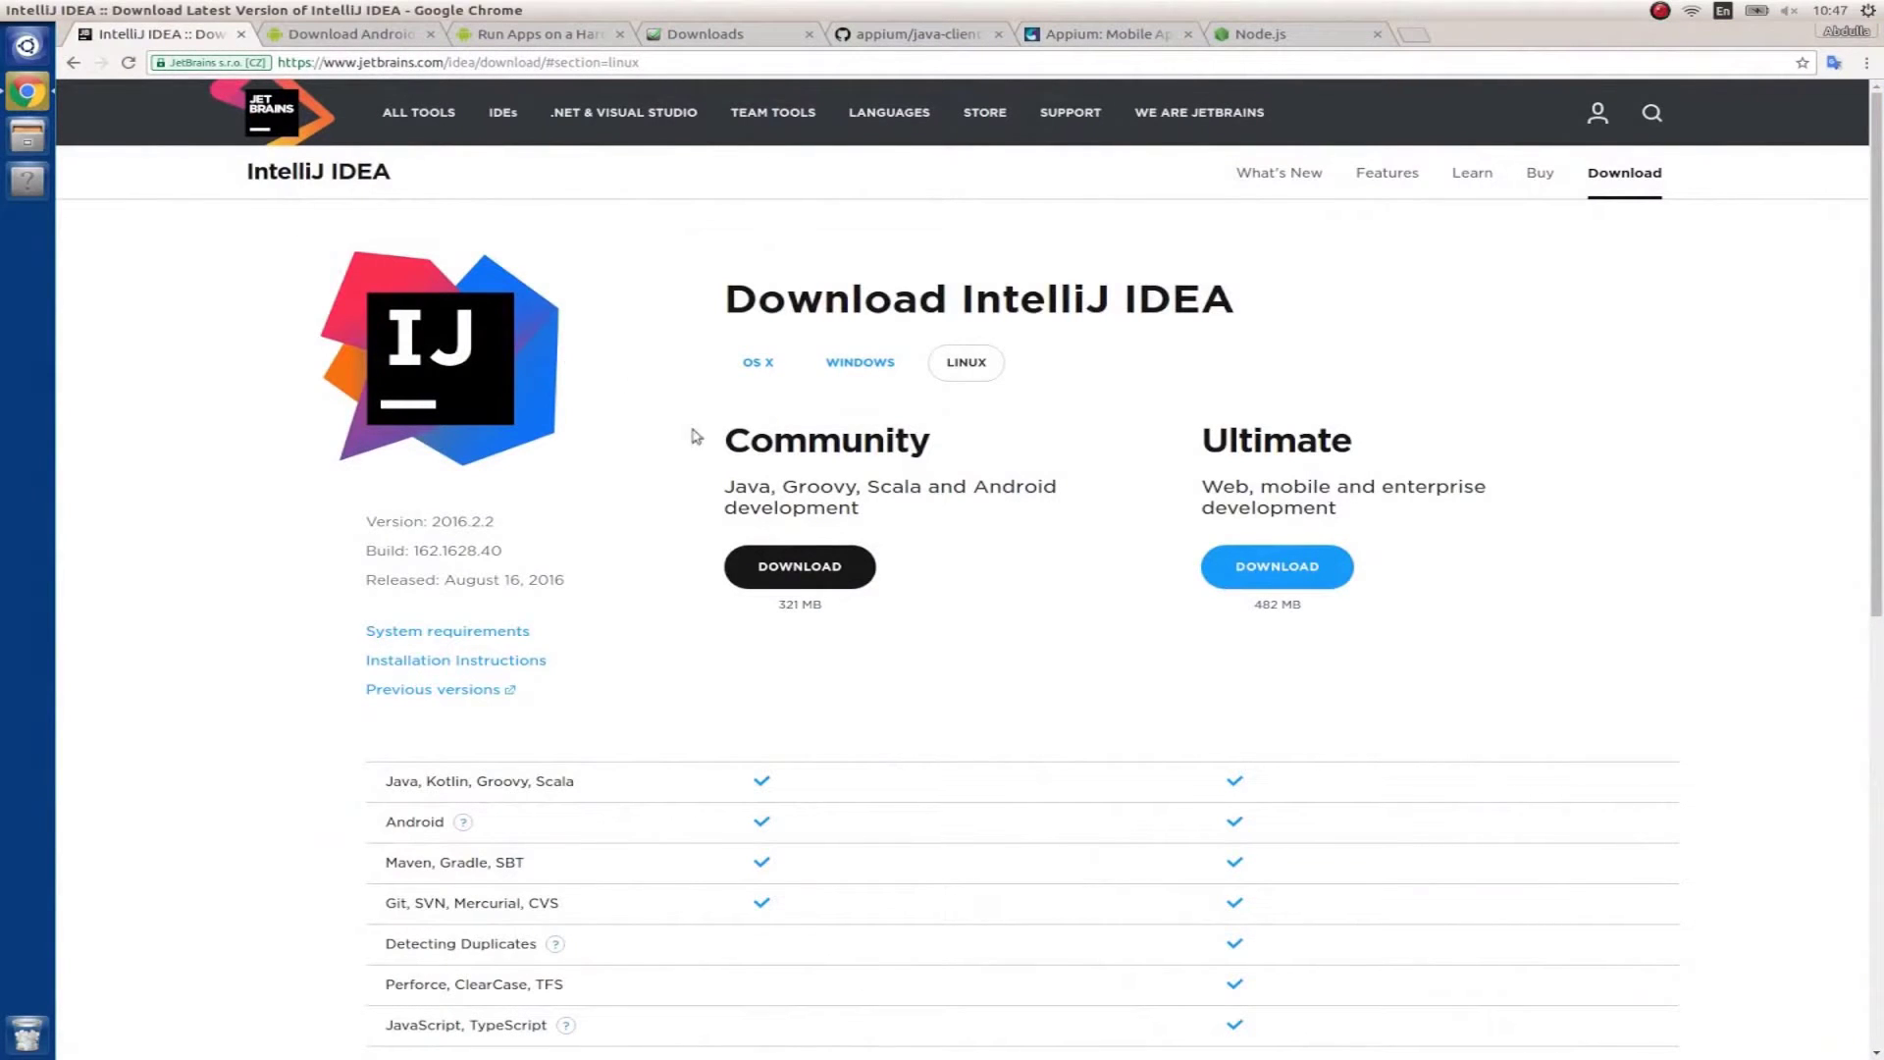
left_click_drag(727, 441, 953, 448)
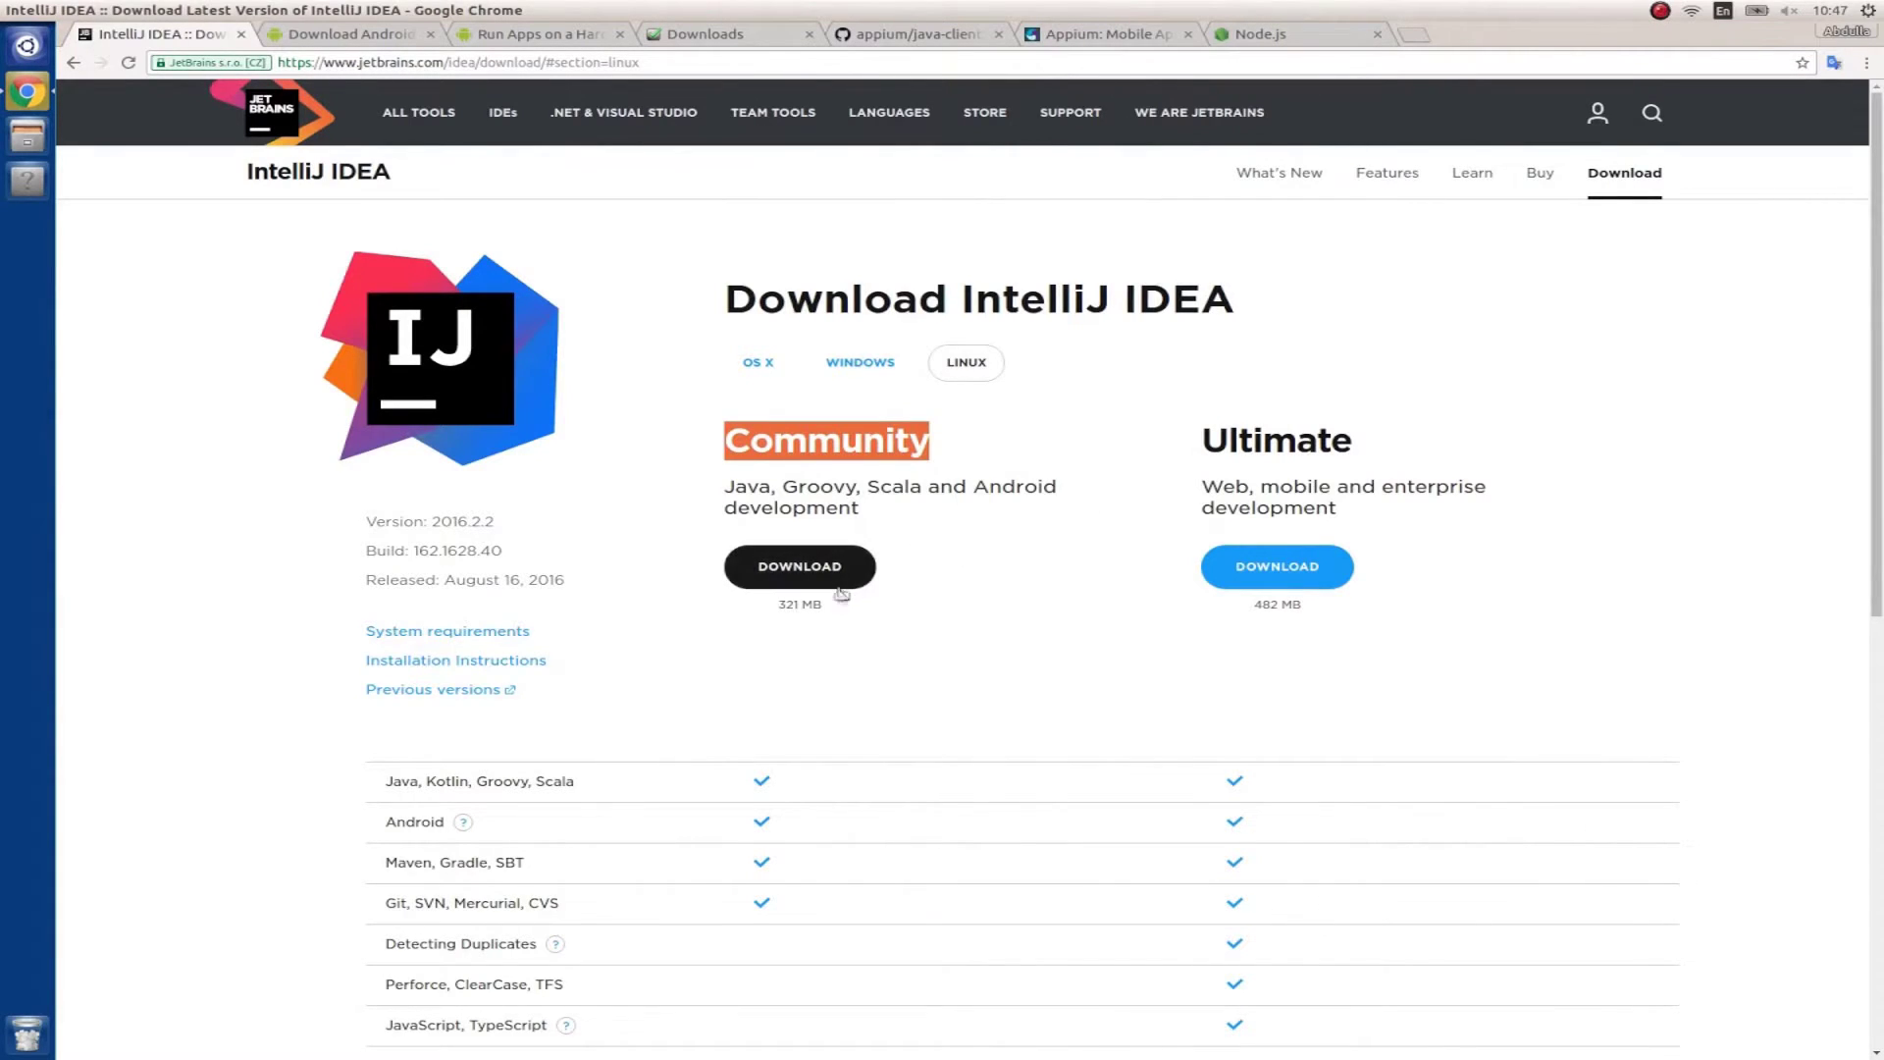
key("ctrl+Tab")
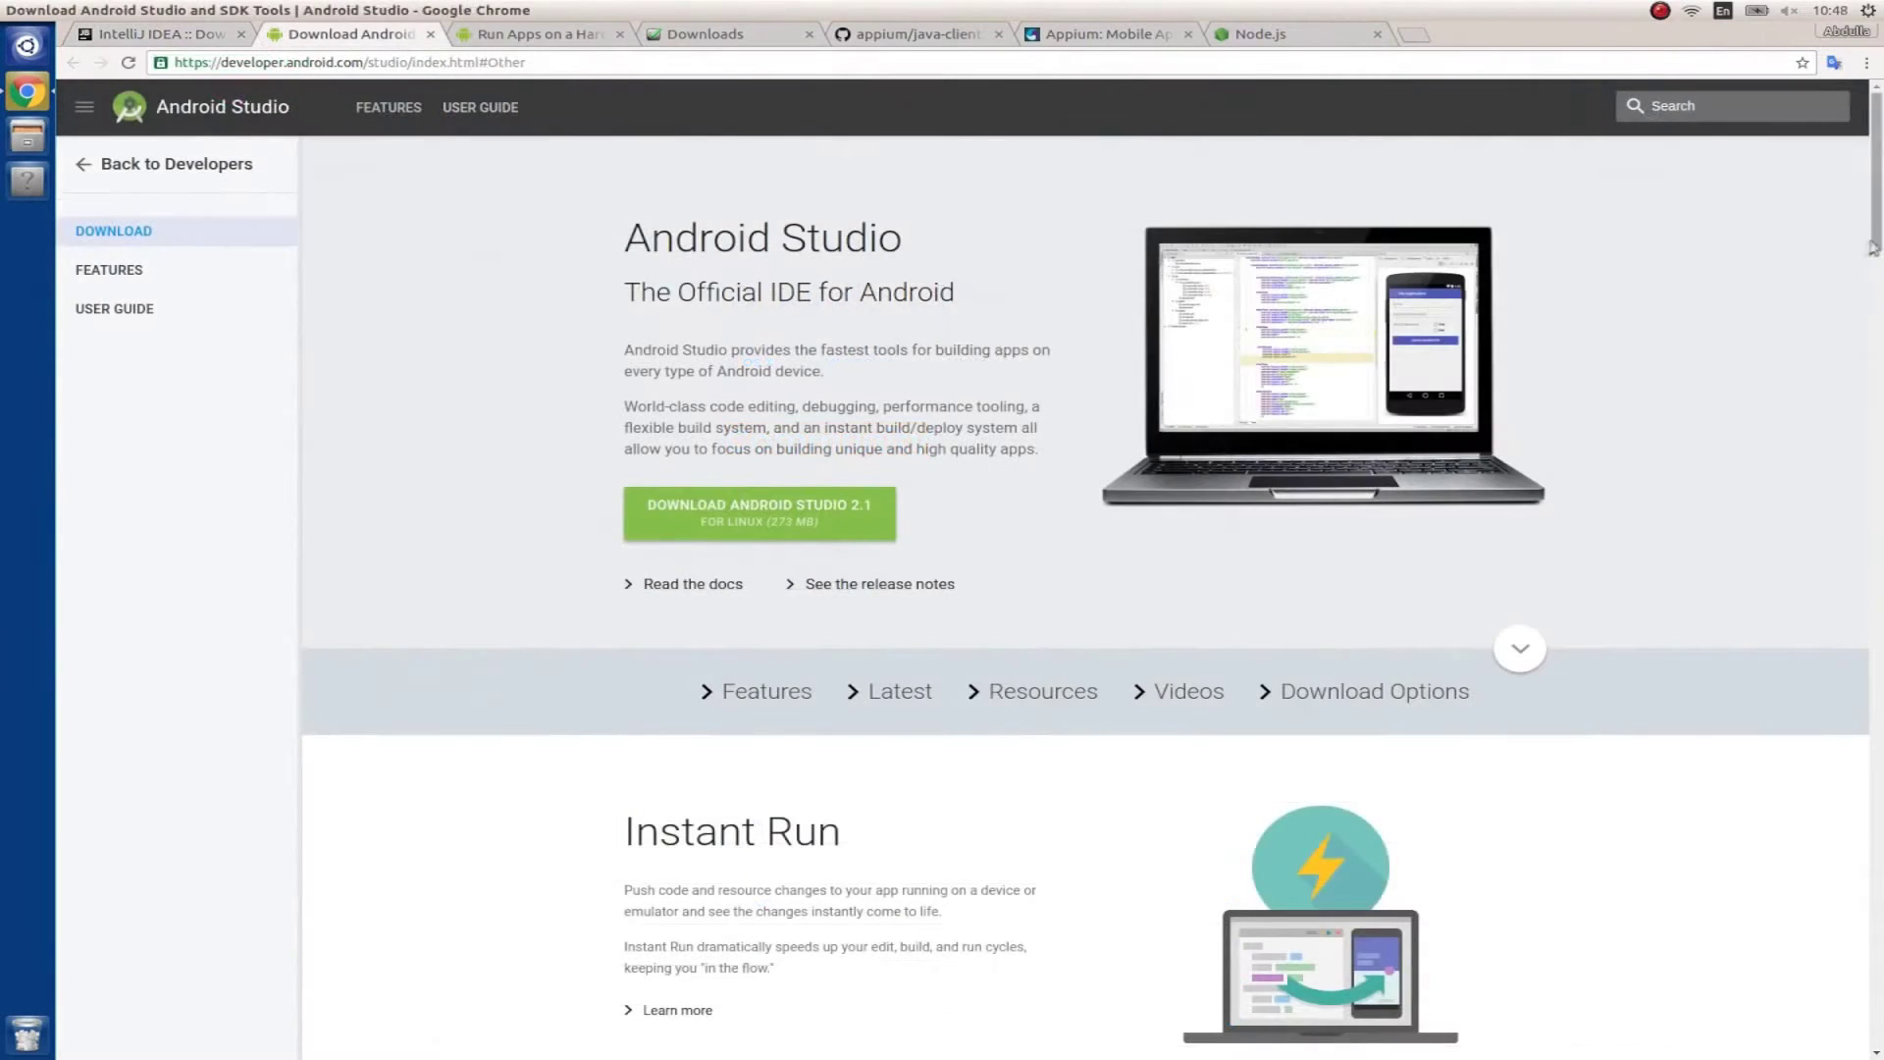
mouse_move(1873, 170)
left_mouse_down()
mouse_move(1872, 712)
mouse_move(1842, 1054)
left_mouse_up()
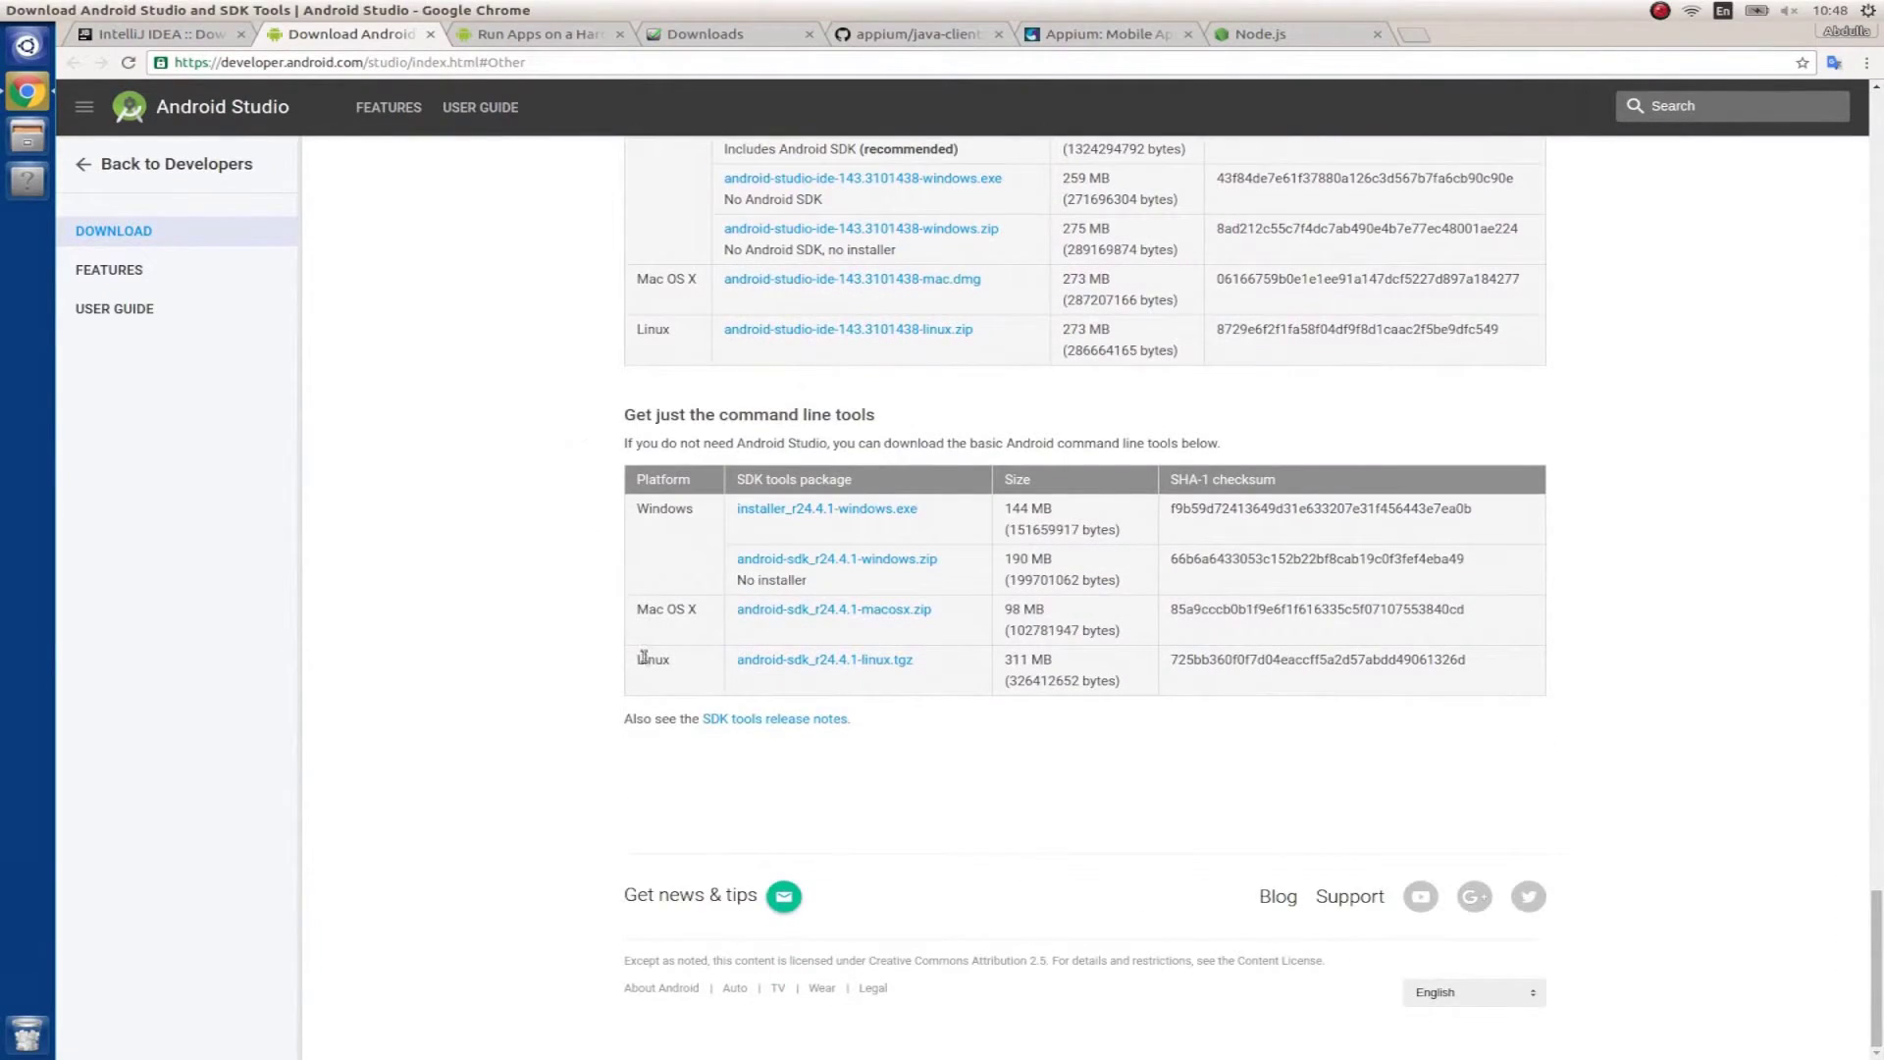
- Highlight the Linux package under 'Get just the command line tools'
left_click_drag(637, 665, 809, 666)
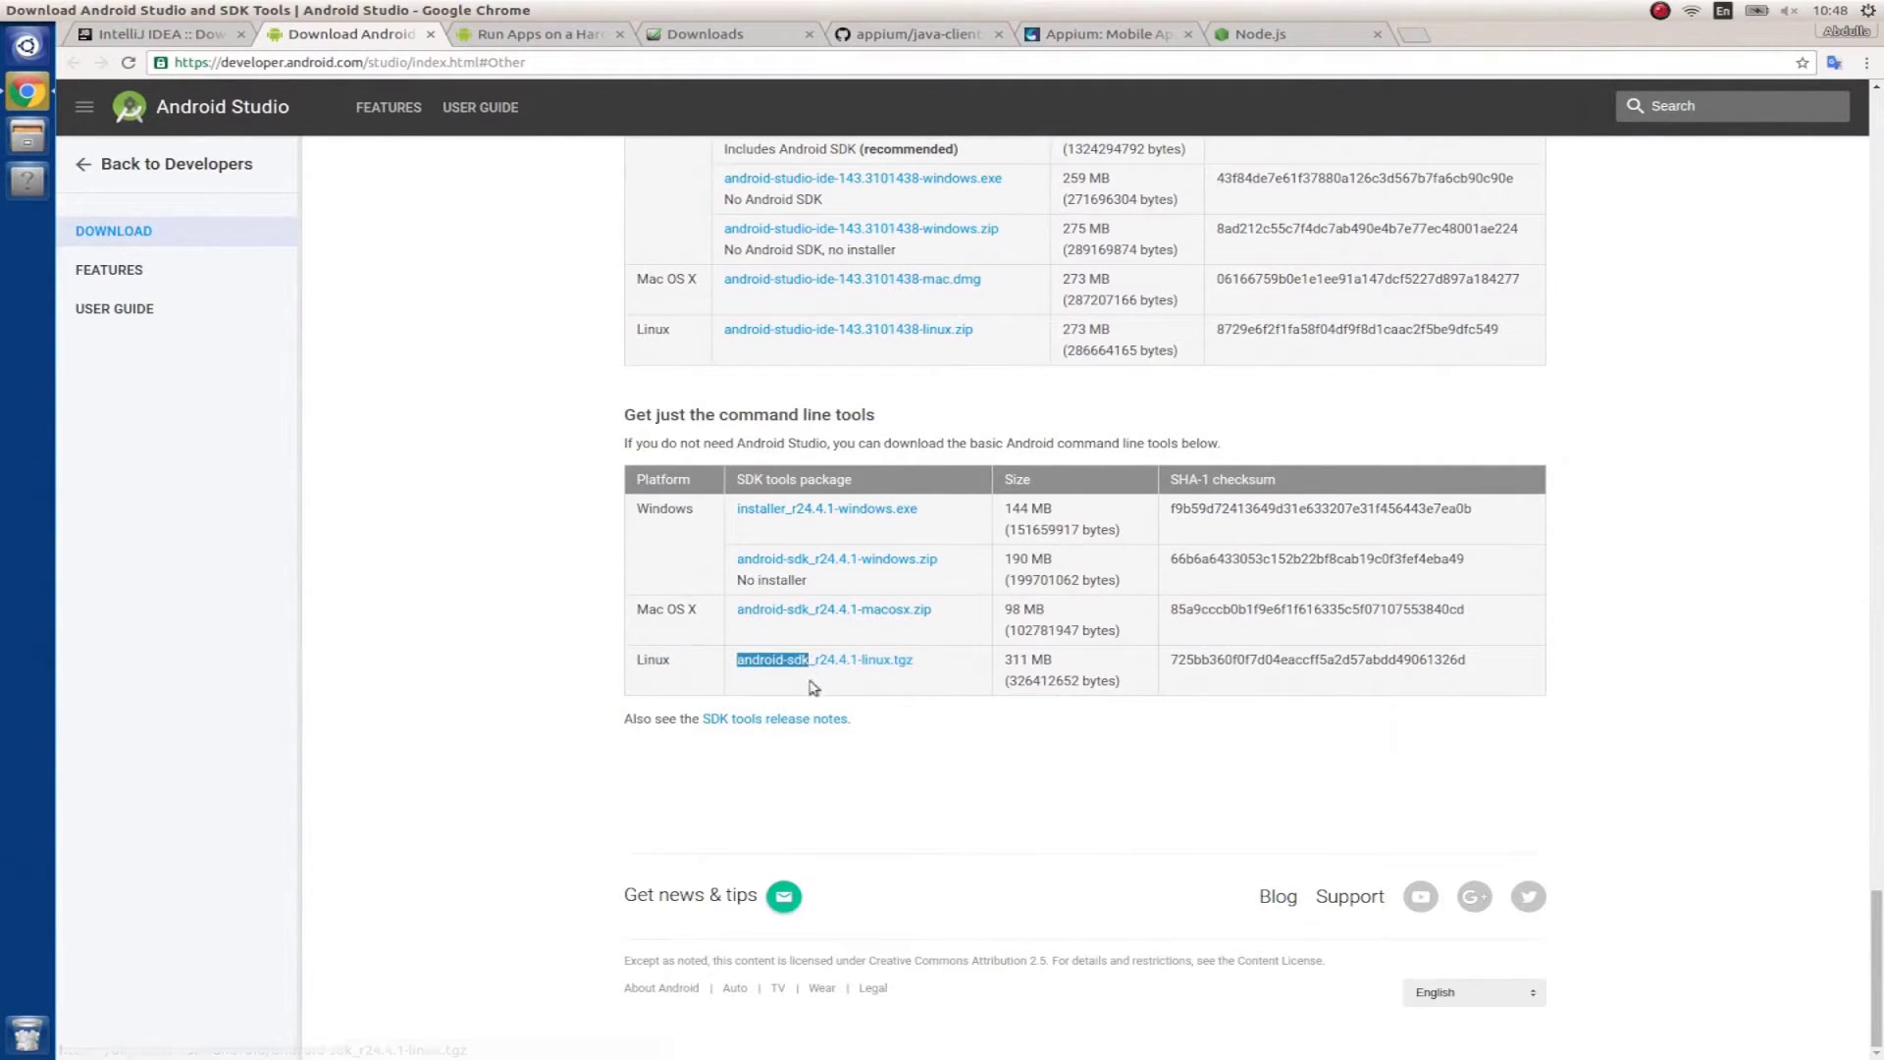
left_click(809, 685)
left_click(533, 35)
scroll(943, 589, "down", 5)
- Highlight the 'Setting up a Device for Development' heading and 'Enable USB debugging' step
left_click_drag(621, 182, 1129, 187)
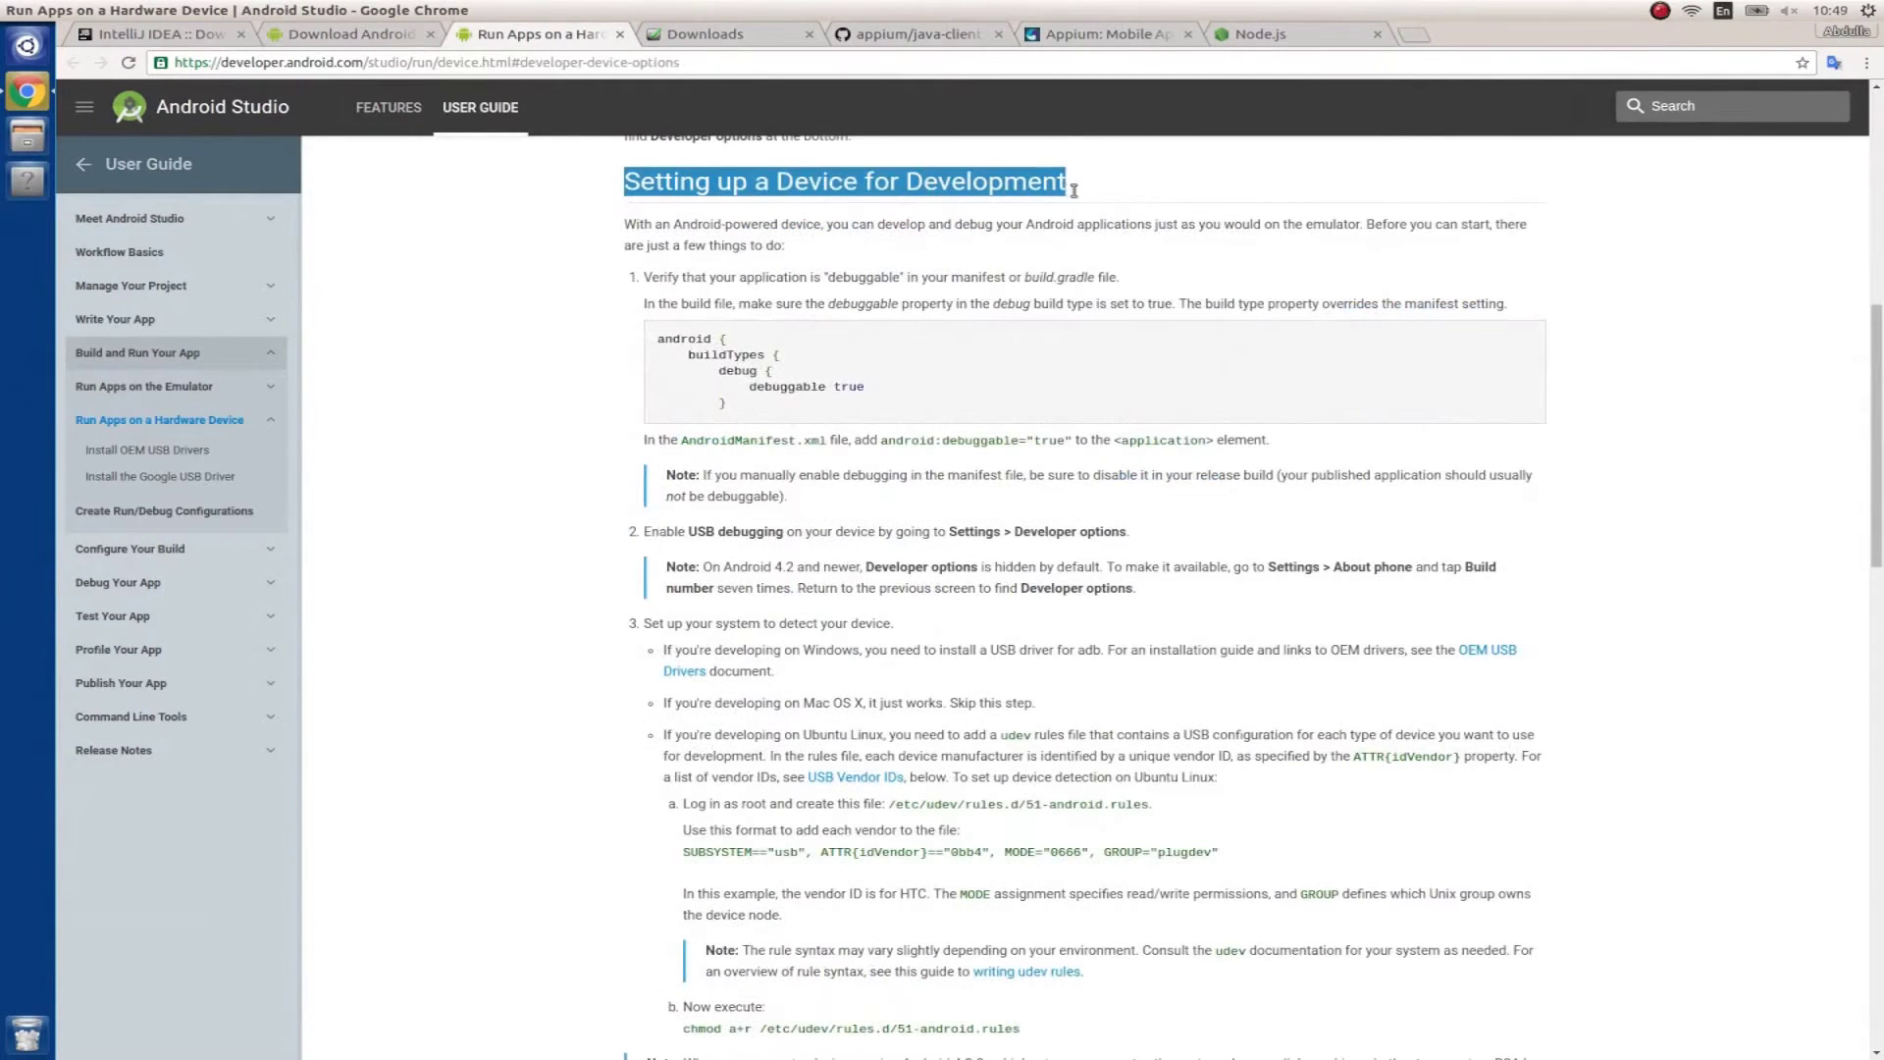
left_click(1134, 191)
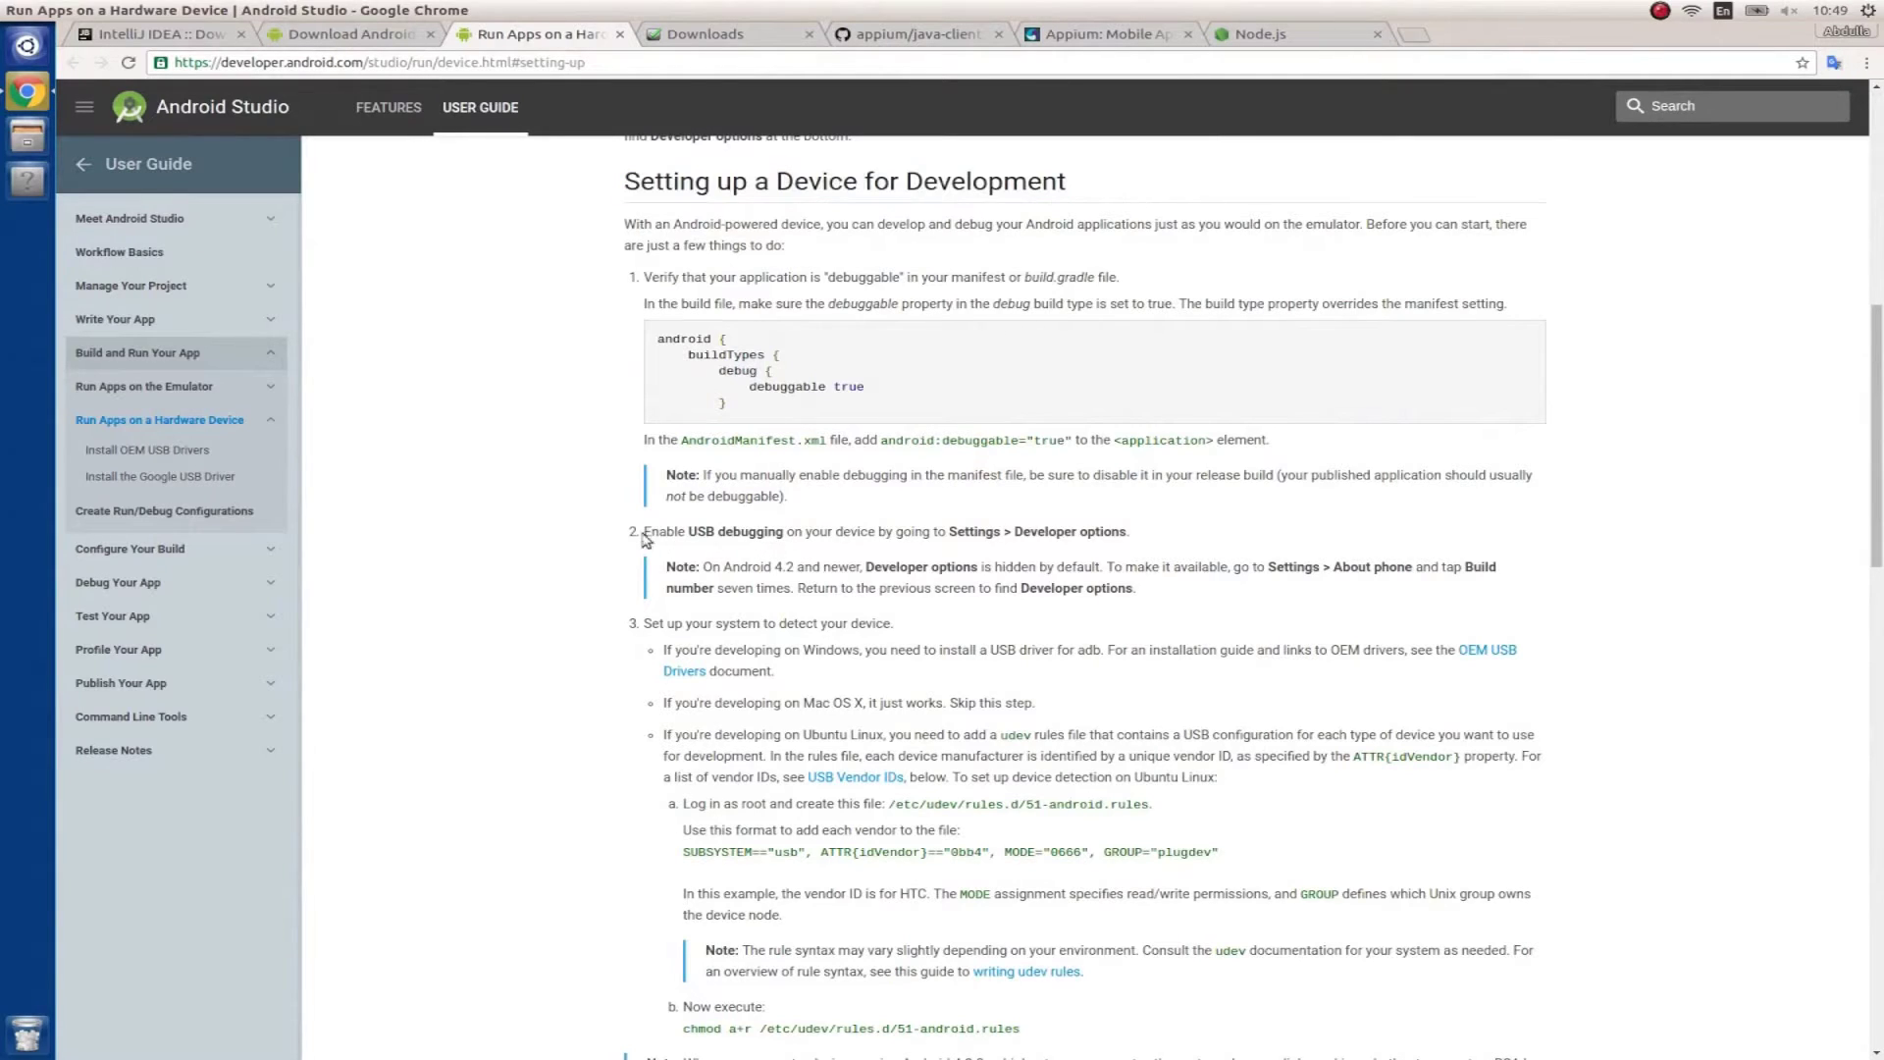
left_click_drag(645, 534, 876, 534)
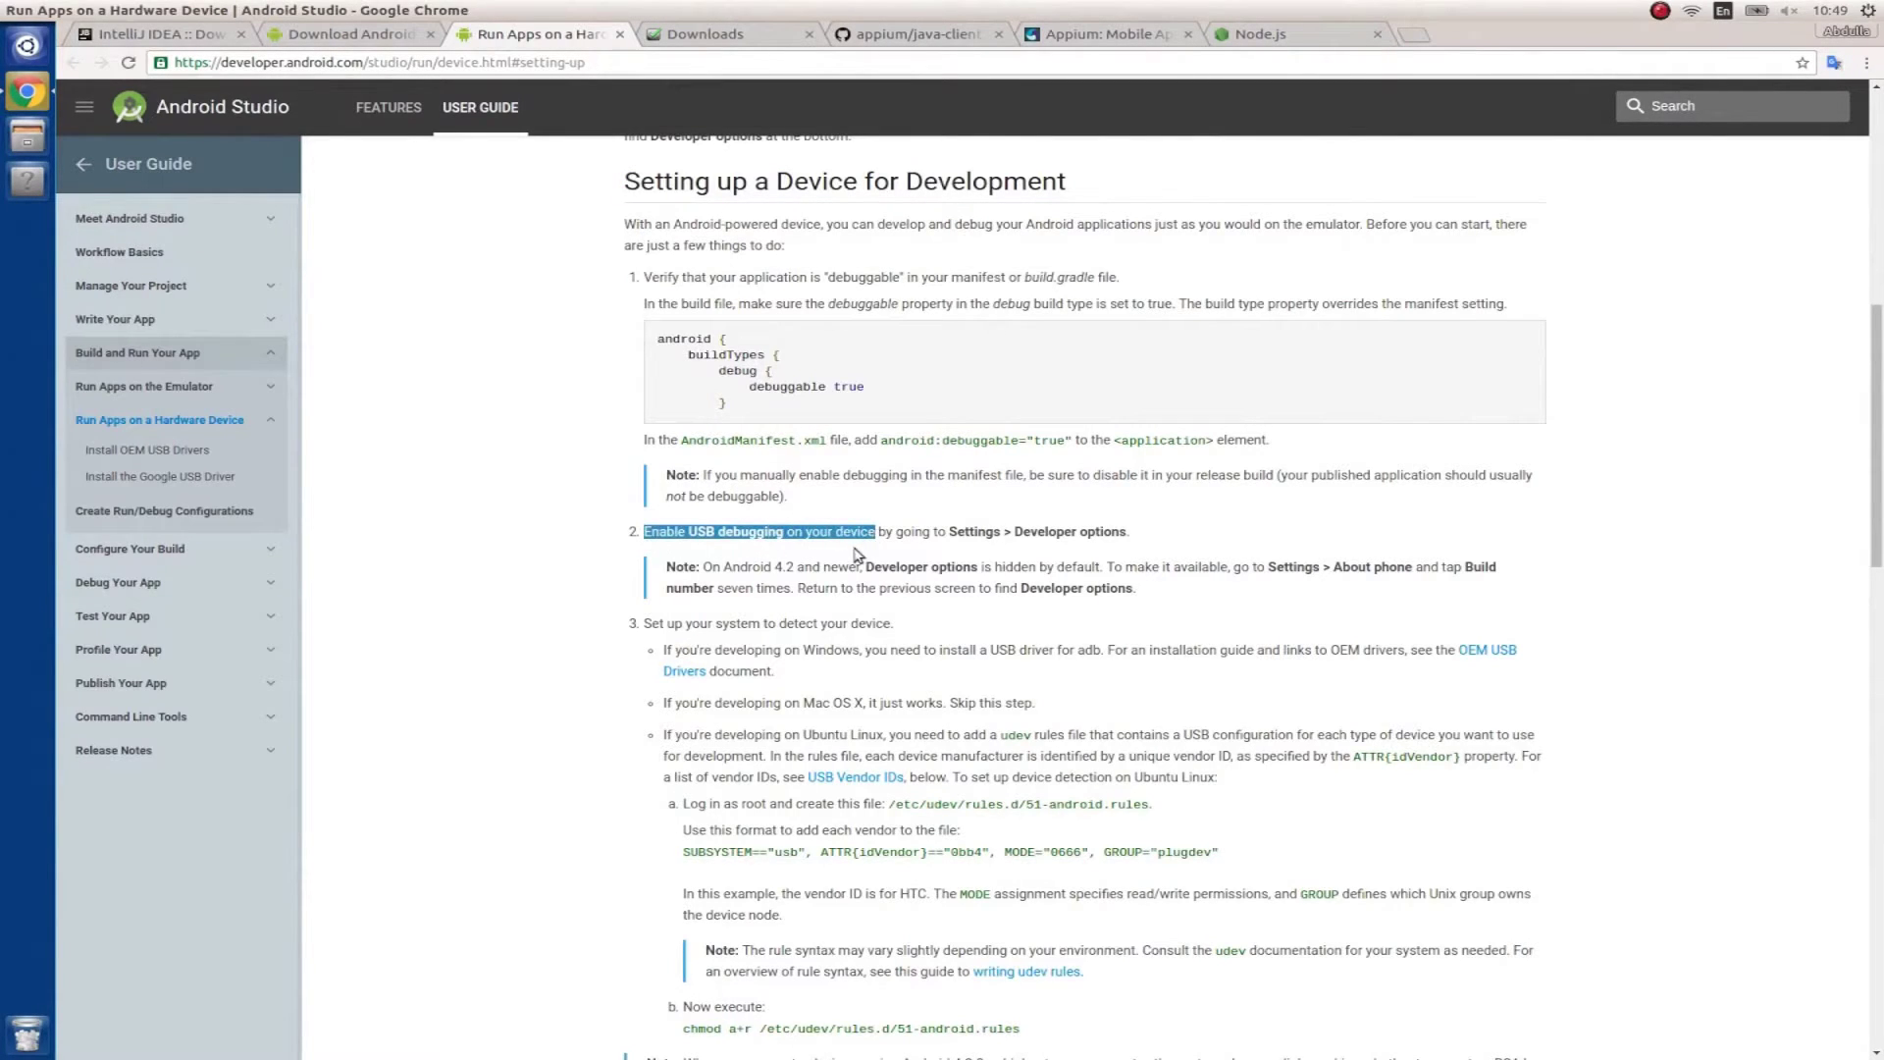
left_click(855, 556)
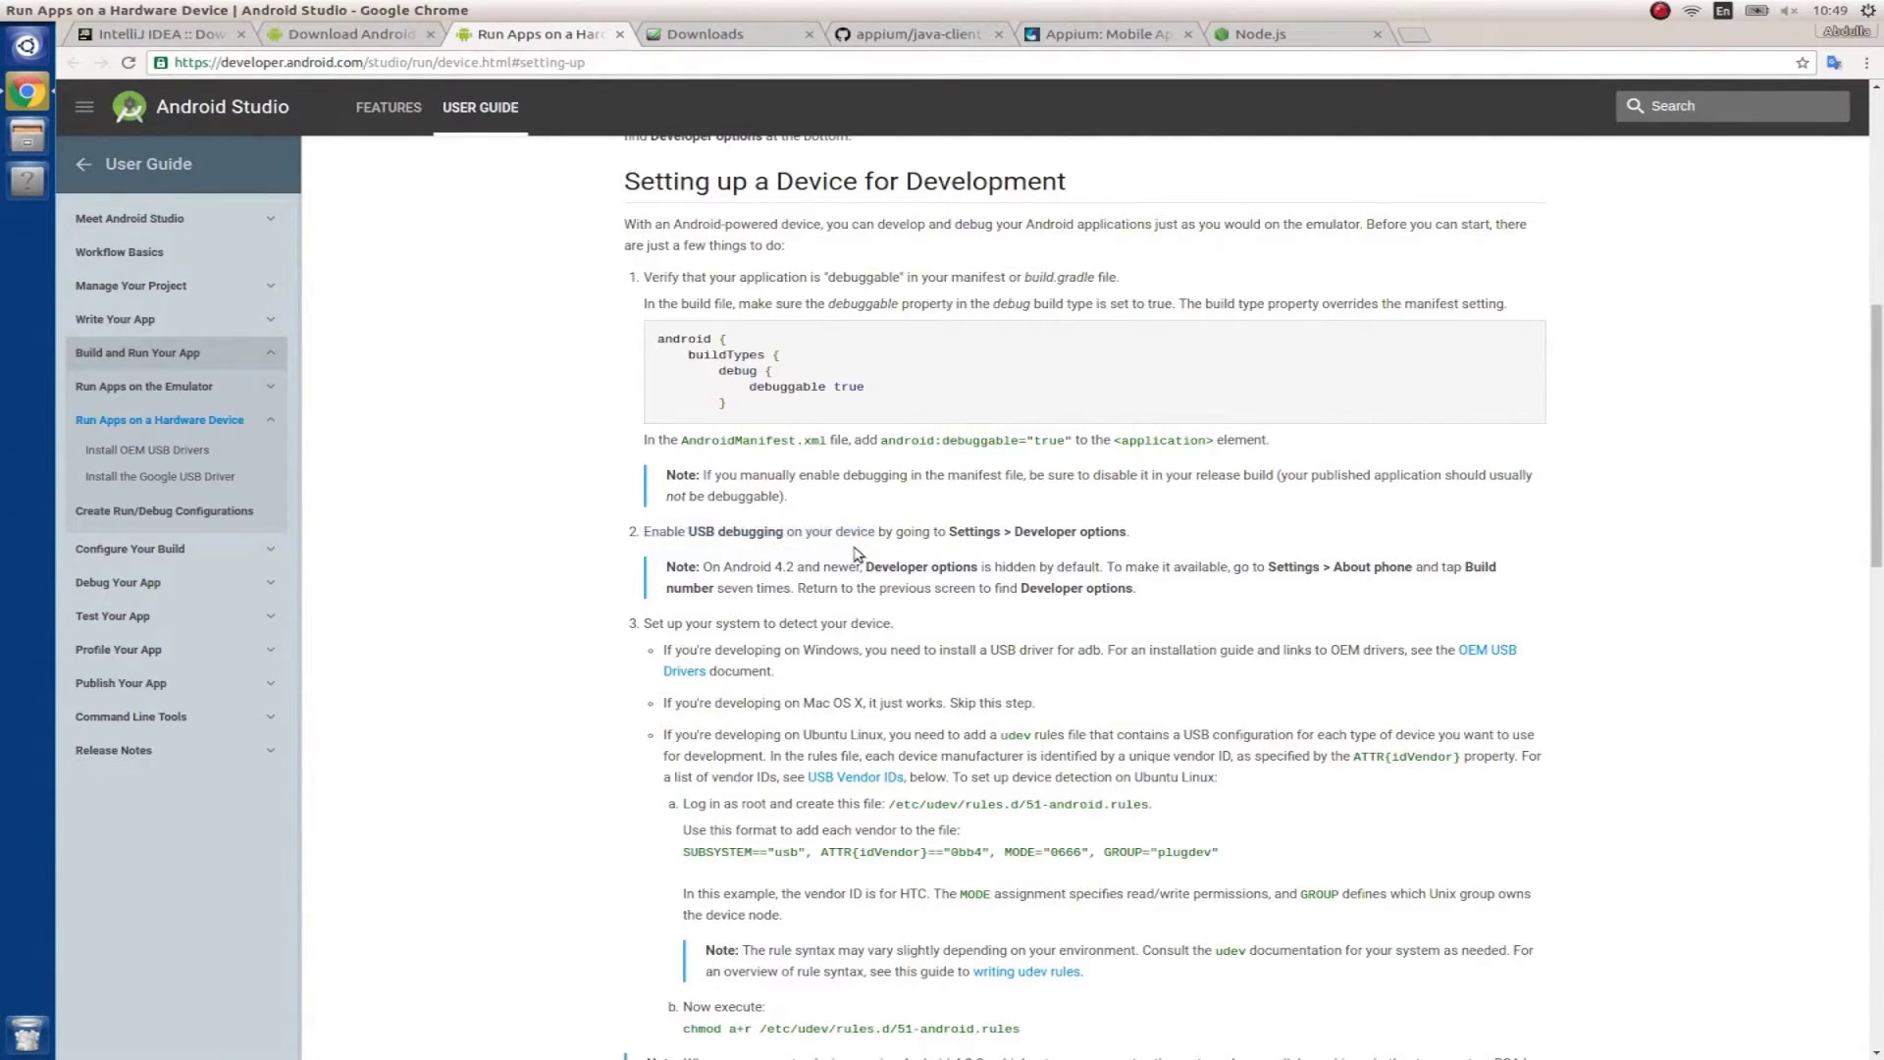
left_click(704, 33)
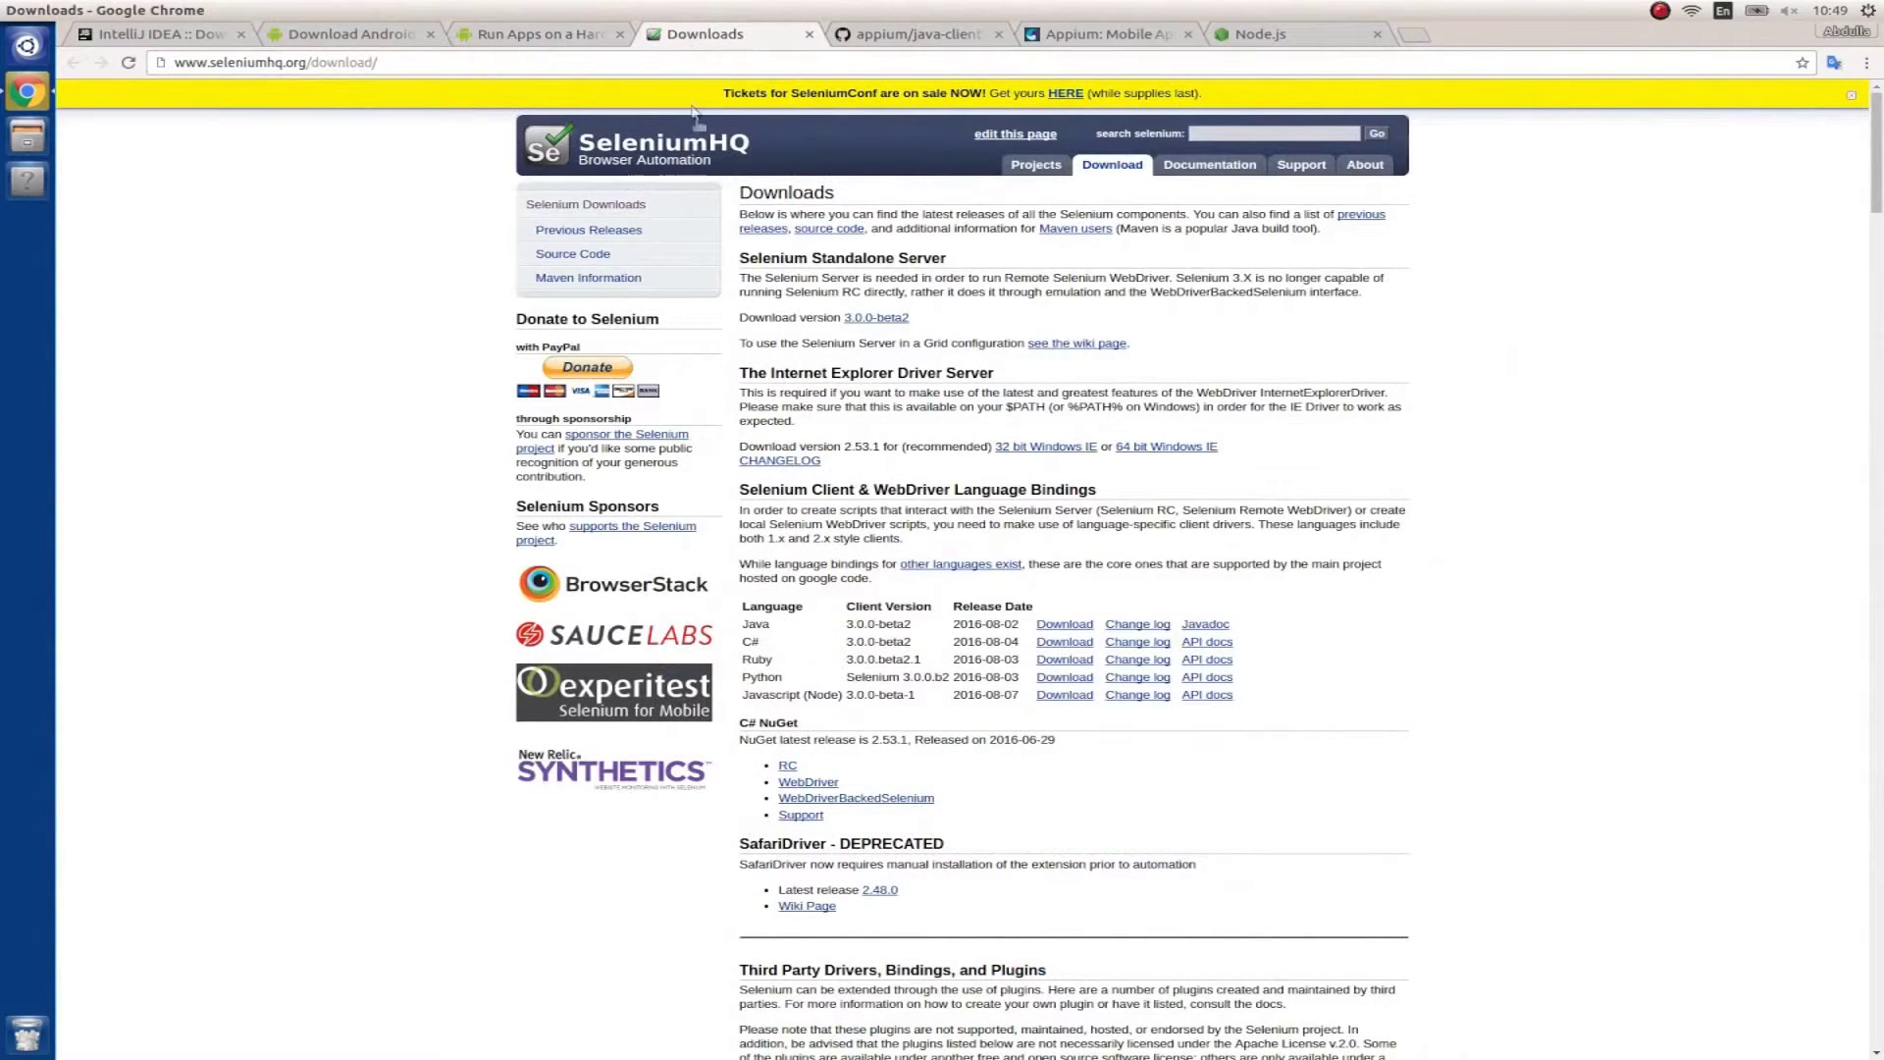
- Highlight the Selenium Standalone Server heading on the Selenium downloads page
left_click_drag(739, 260, 961, 262)
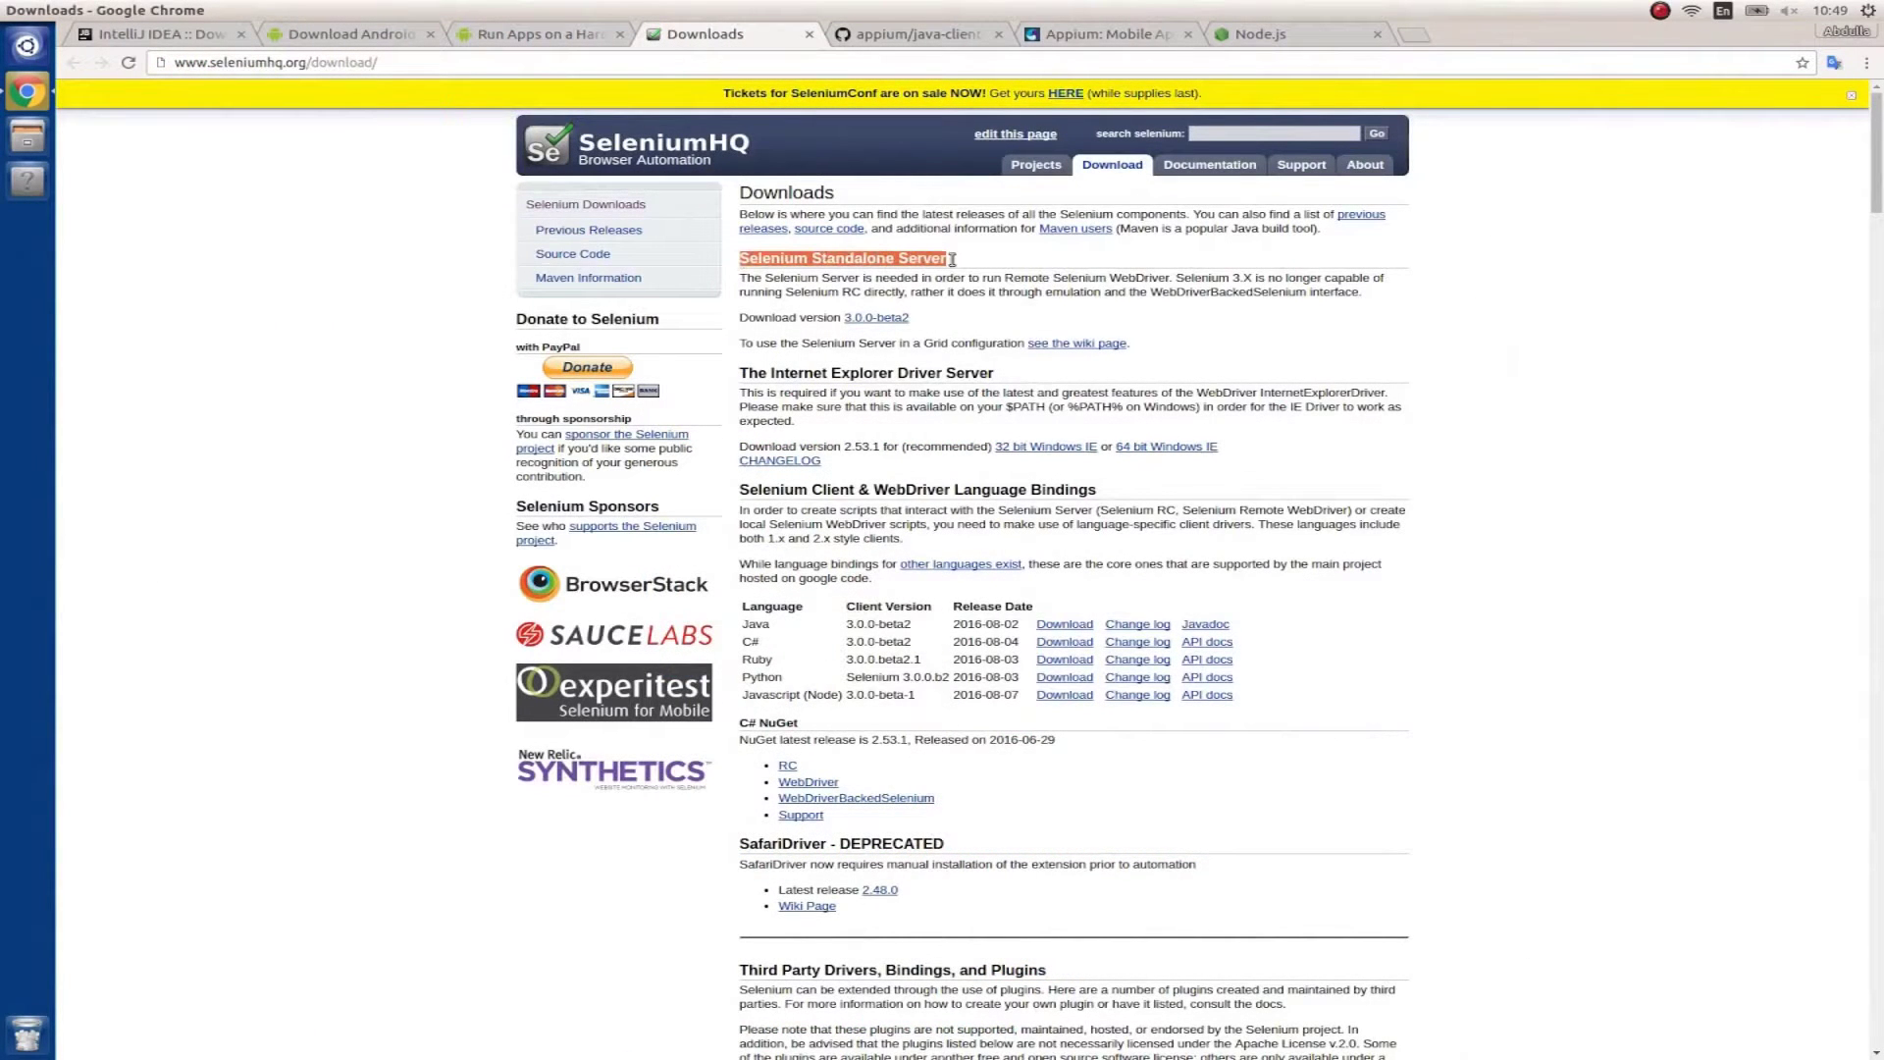
left_click(960, 263)
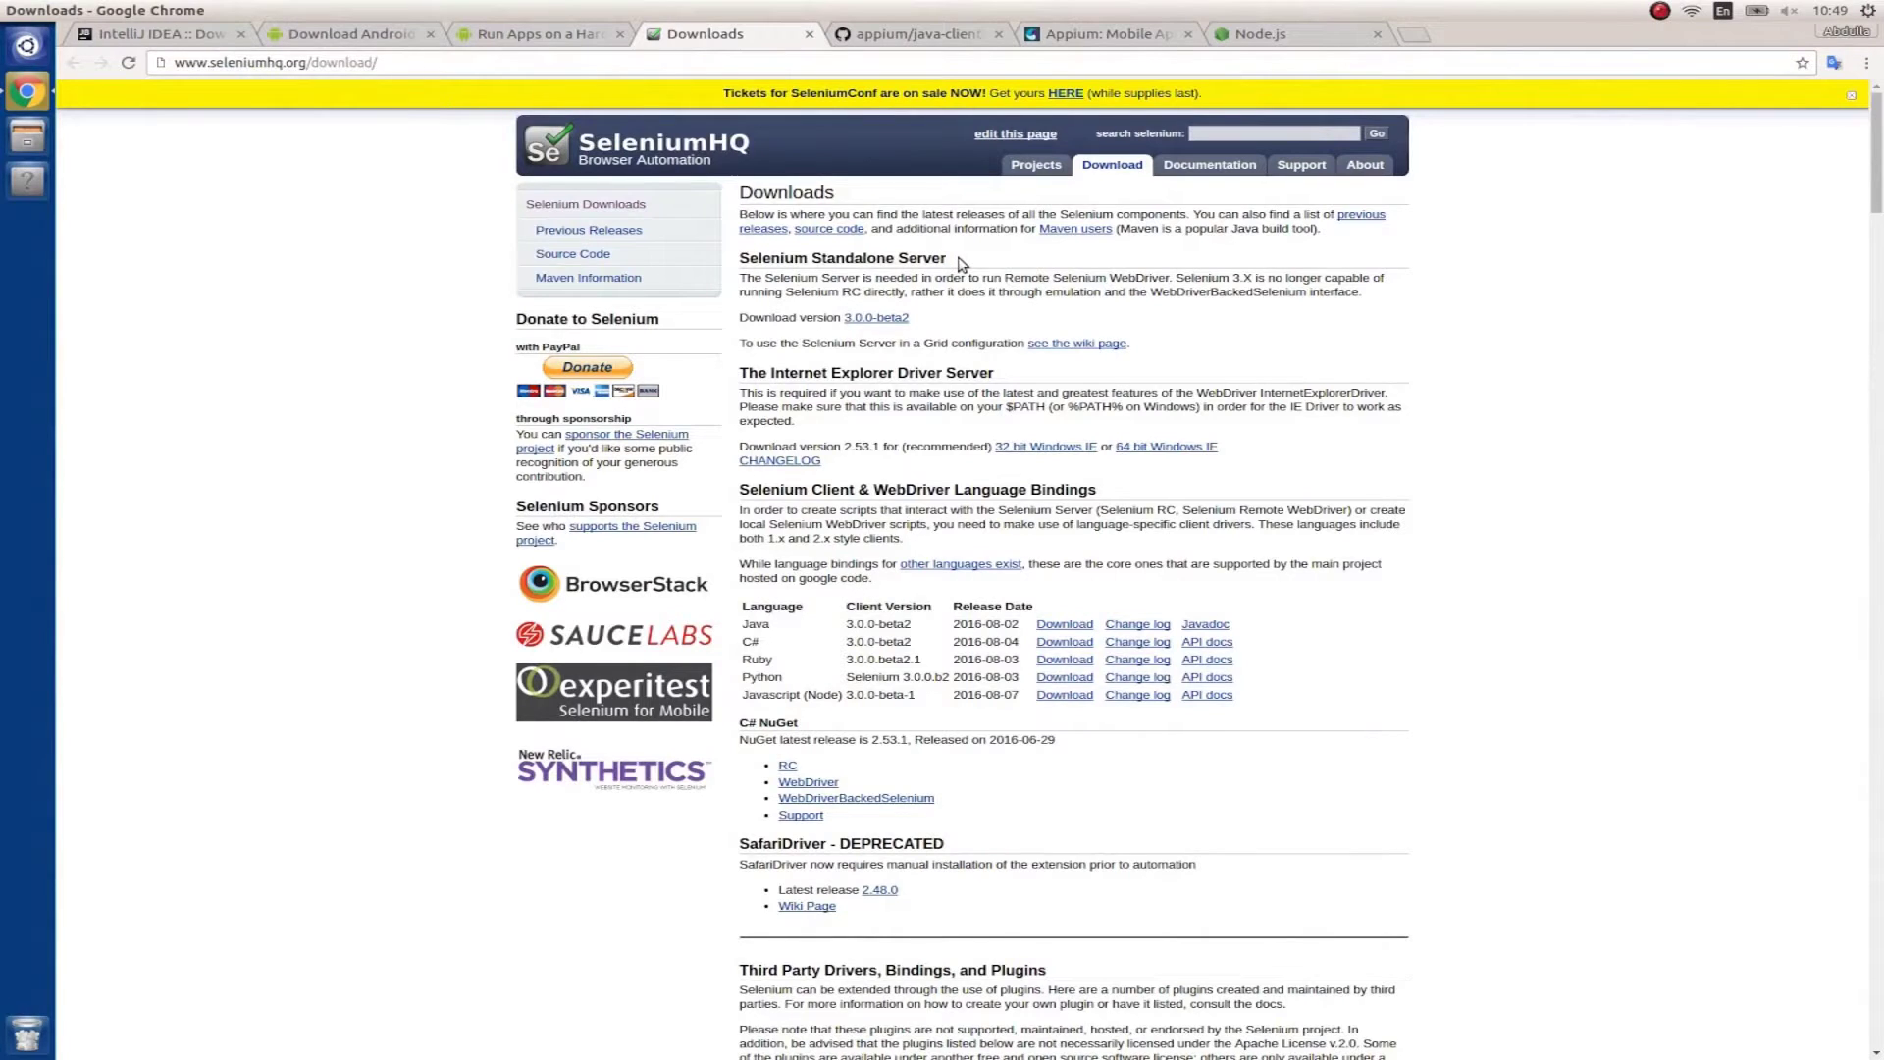
left_click(905, 35)
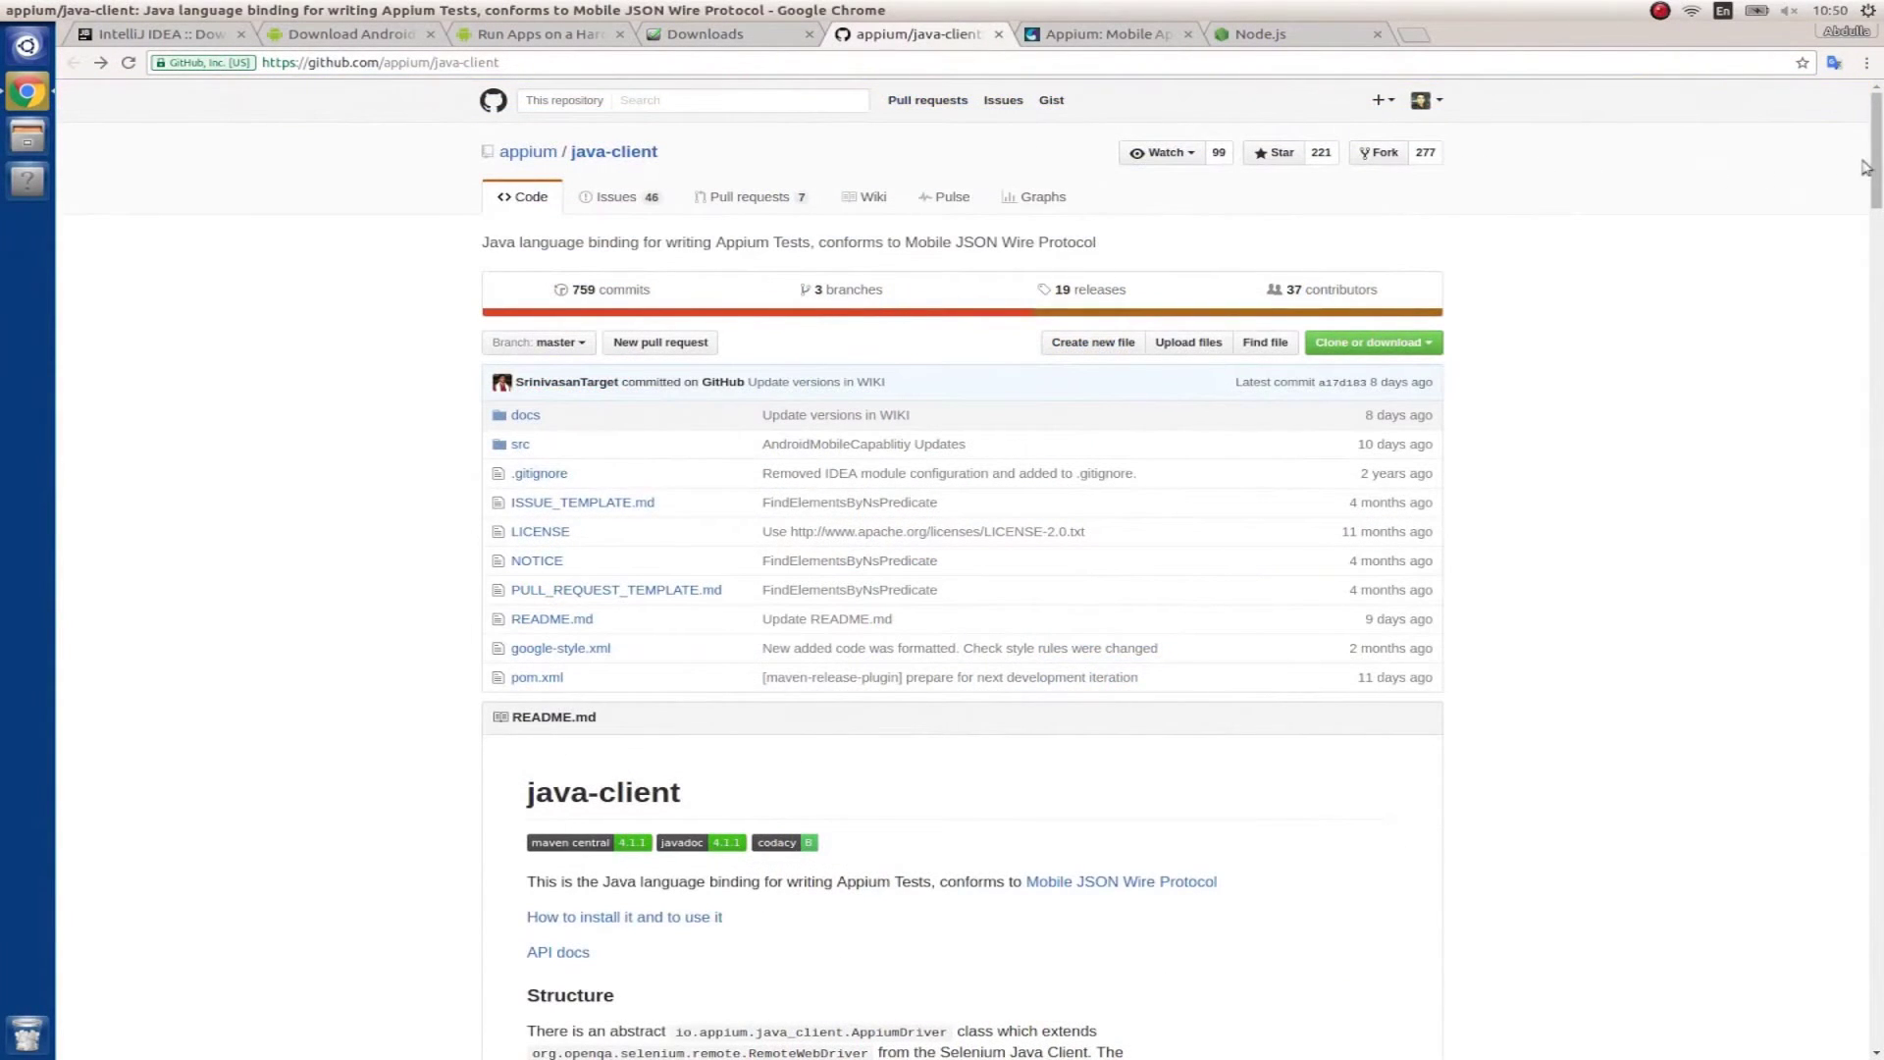
left_click_drag(1871, 168, 1872, 221)
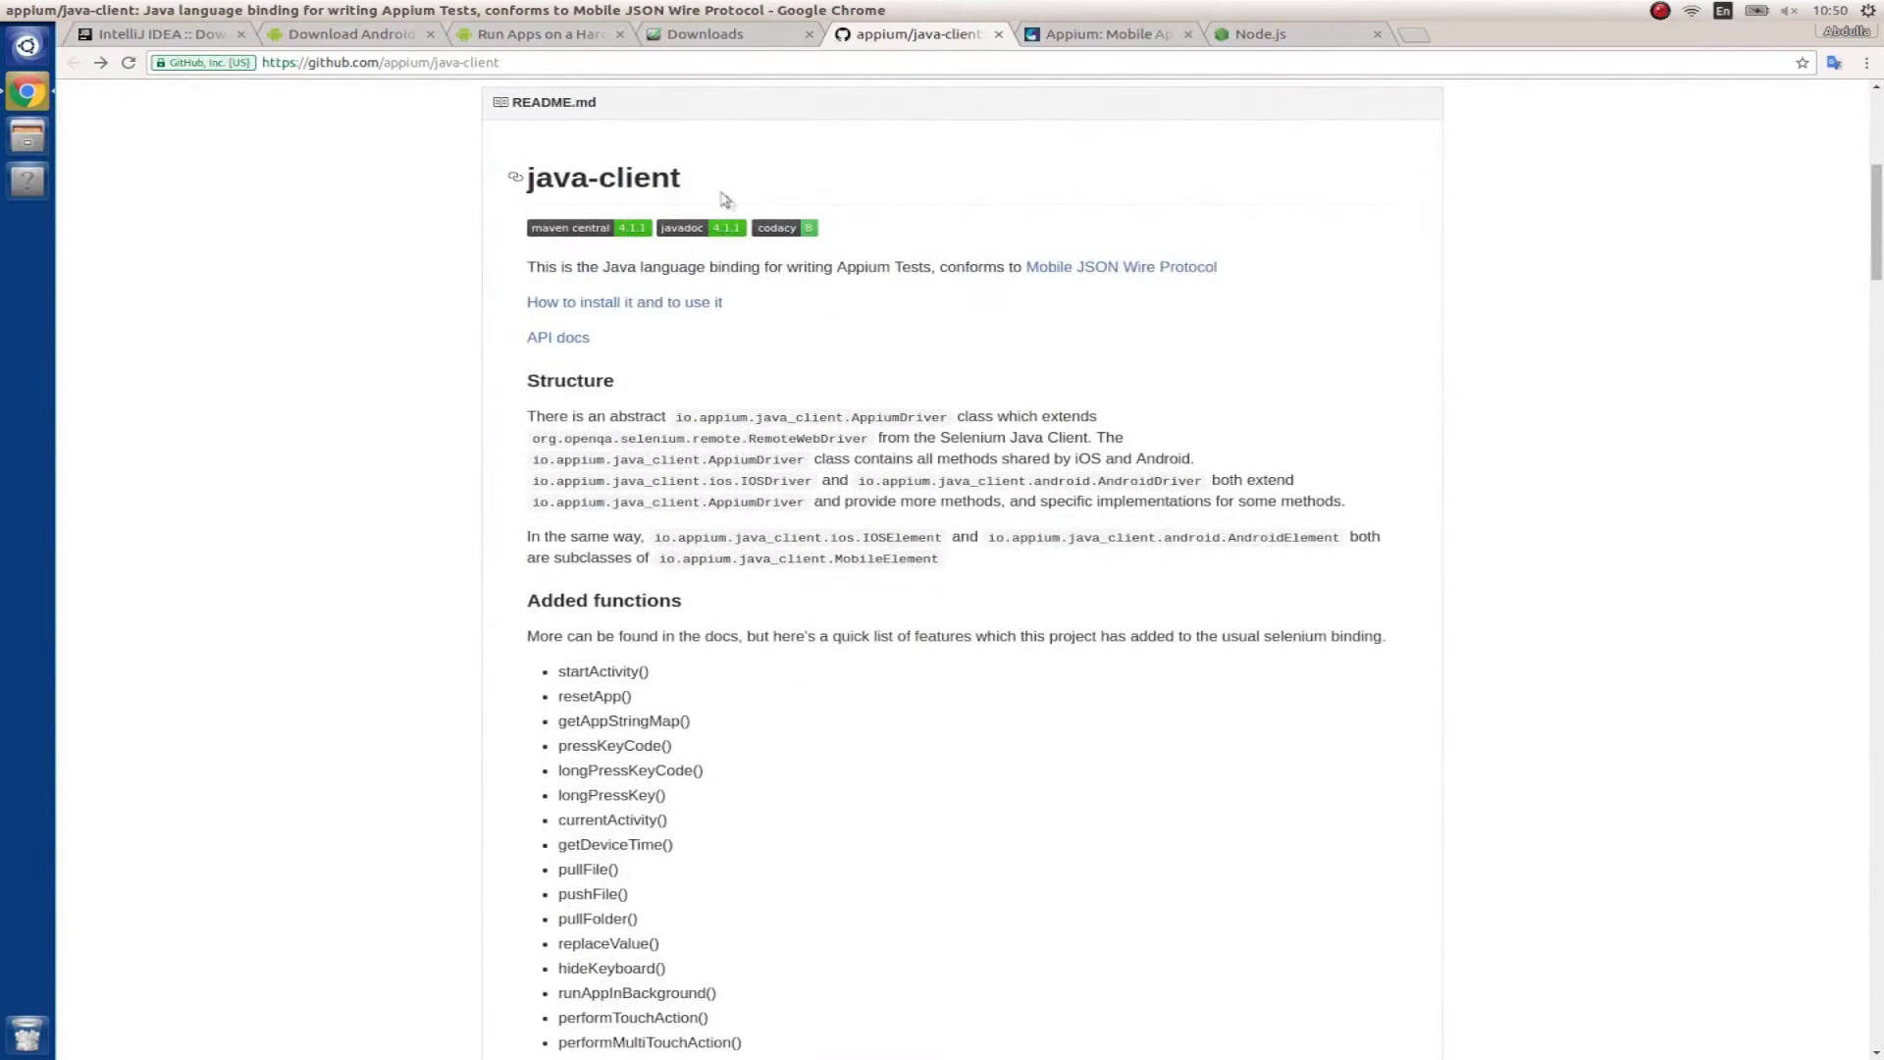
- Open the appium java-client 'How to install it and to use it' instructions
left_click_drag(685, 180, 518, 179)
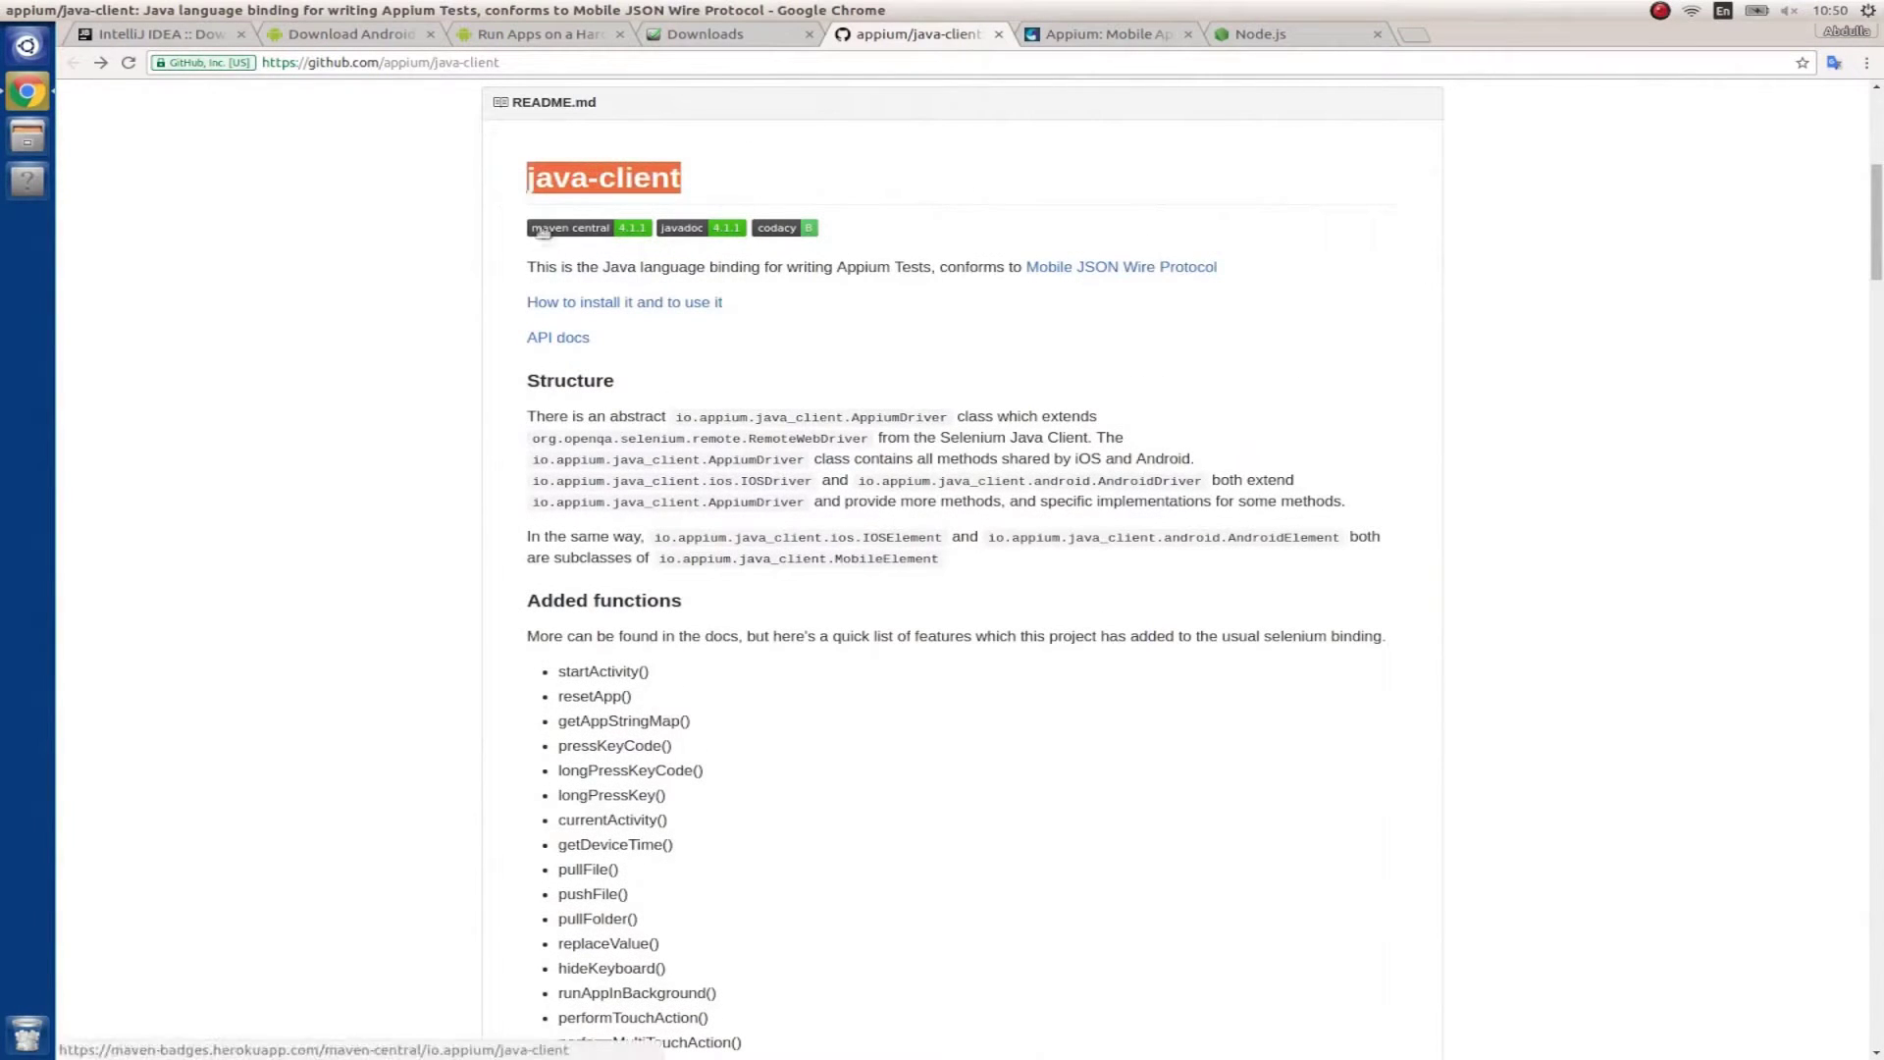
left_click(738, 316)
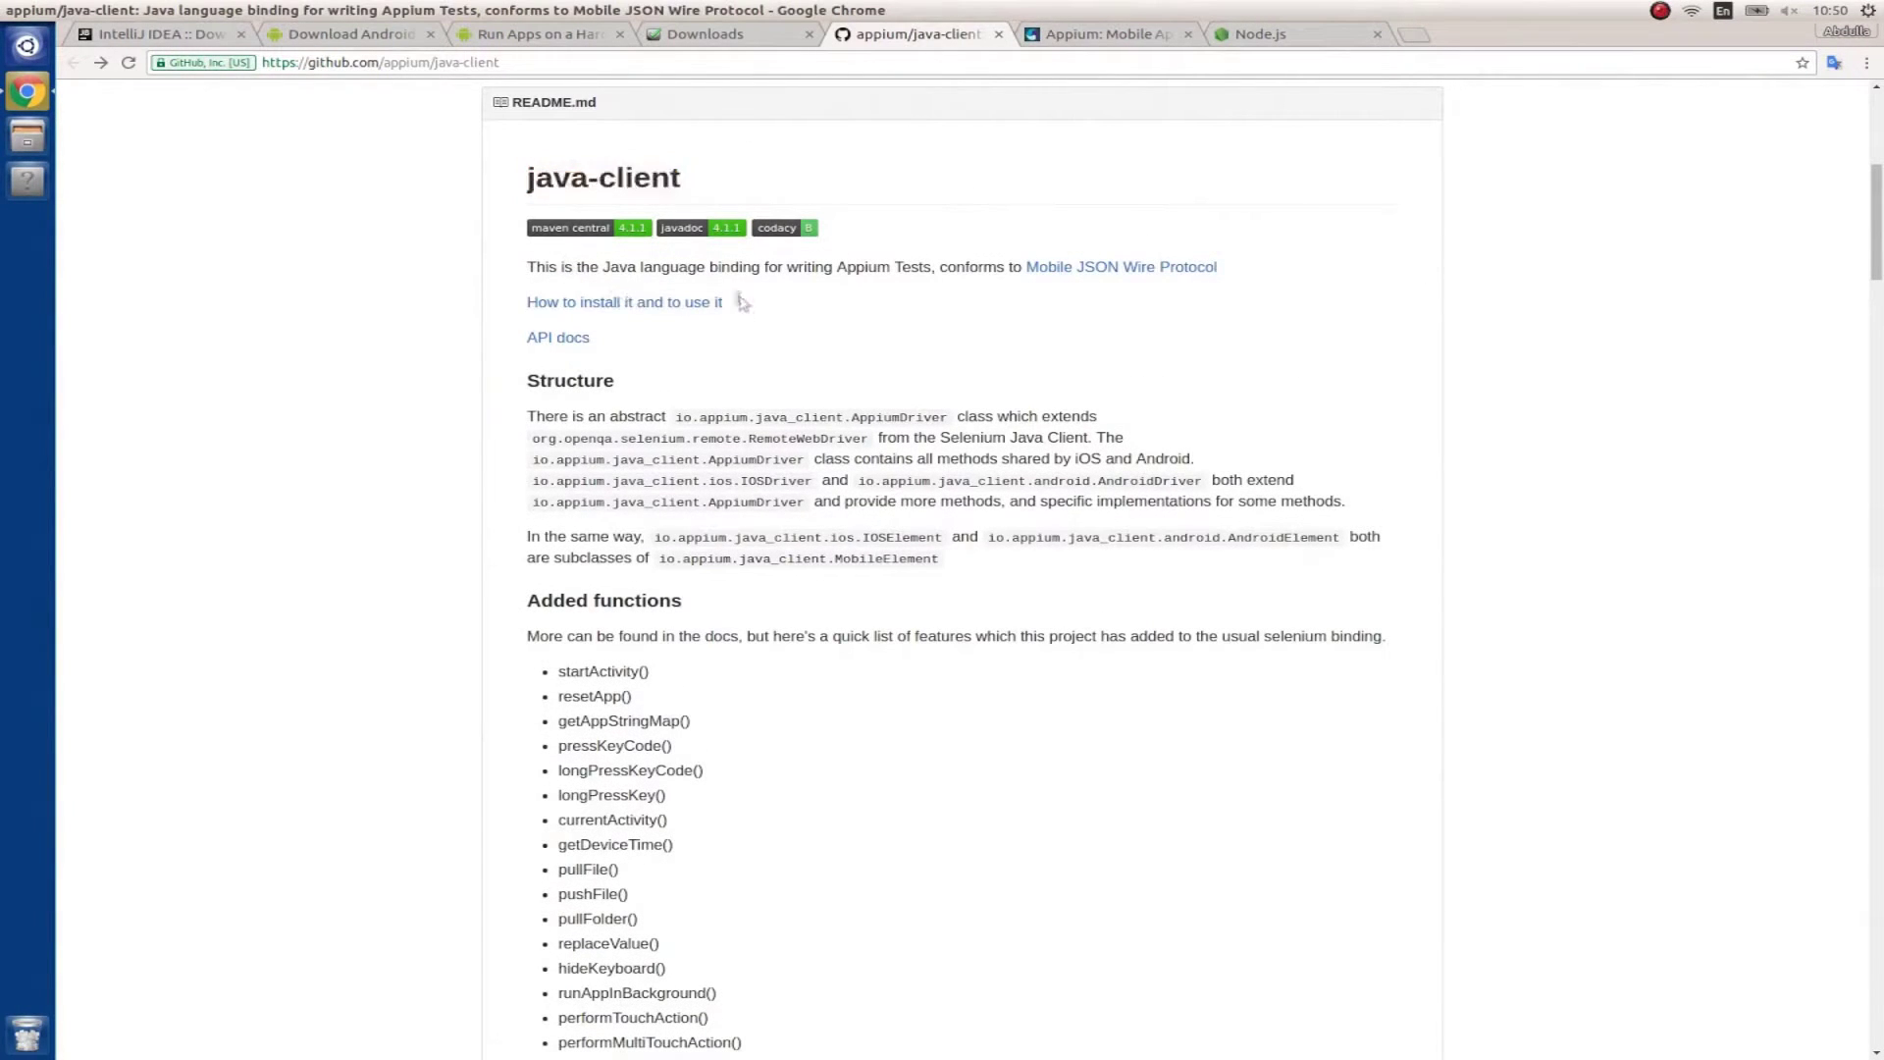
left_click_drag(729, 301, 511, 303)
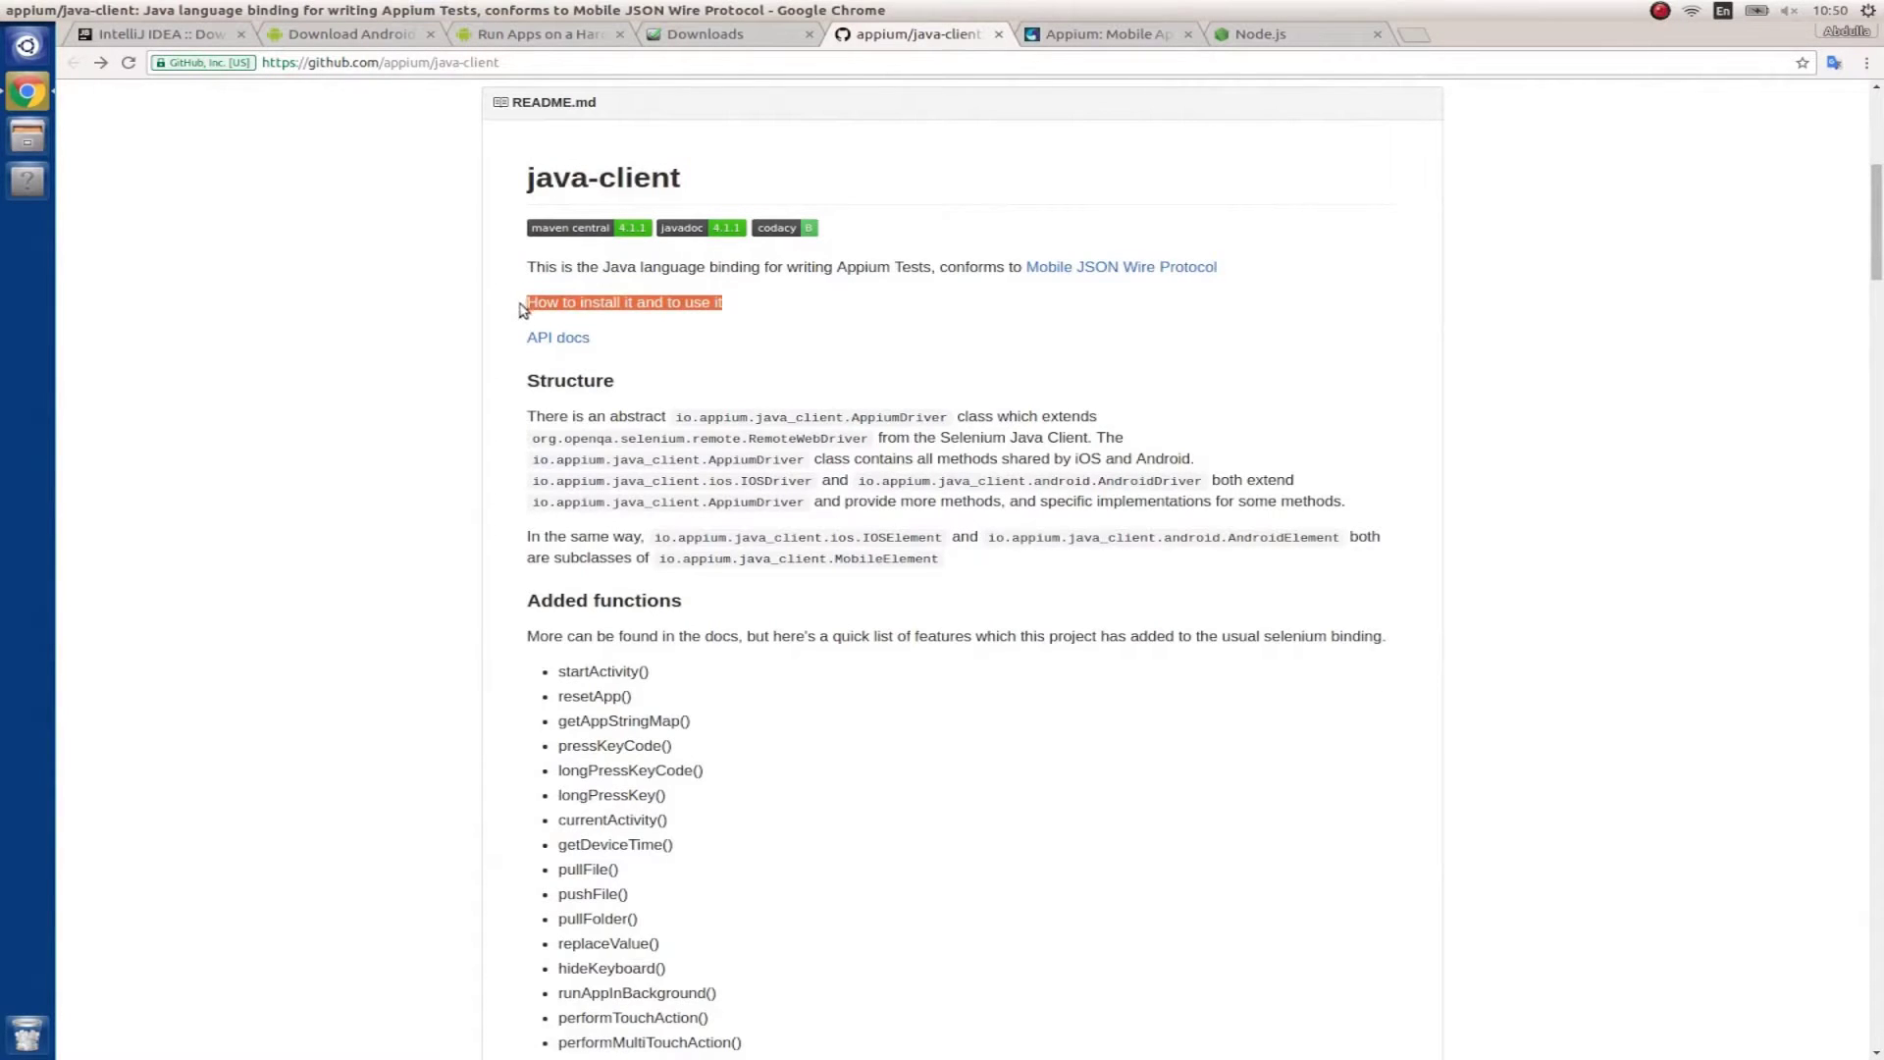
left_click(523, 310)
left_click(626, 306)
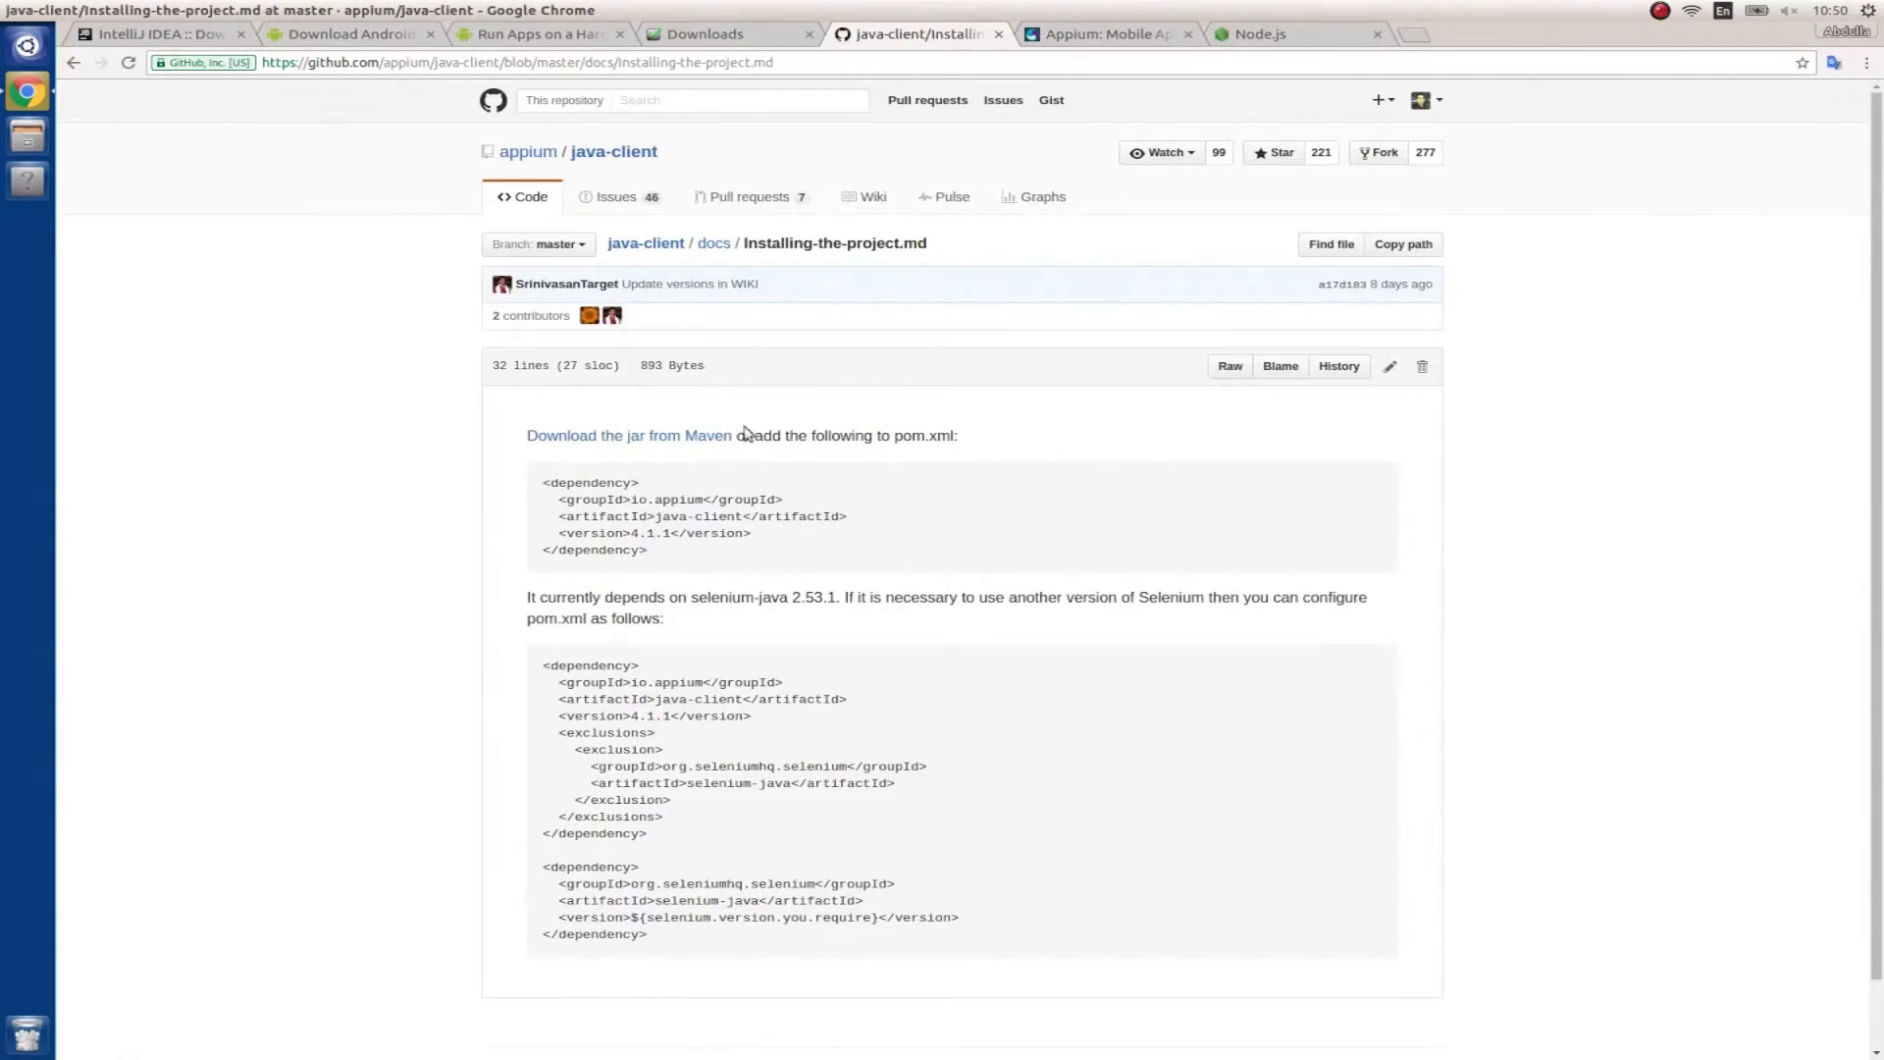
- Highlight the 4.1.1 java-client release in the Maven Central results
left_click_drag(736, 434, 756, 436)
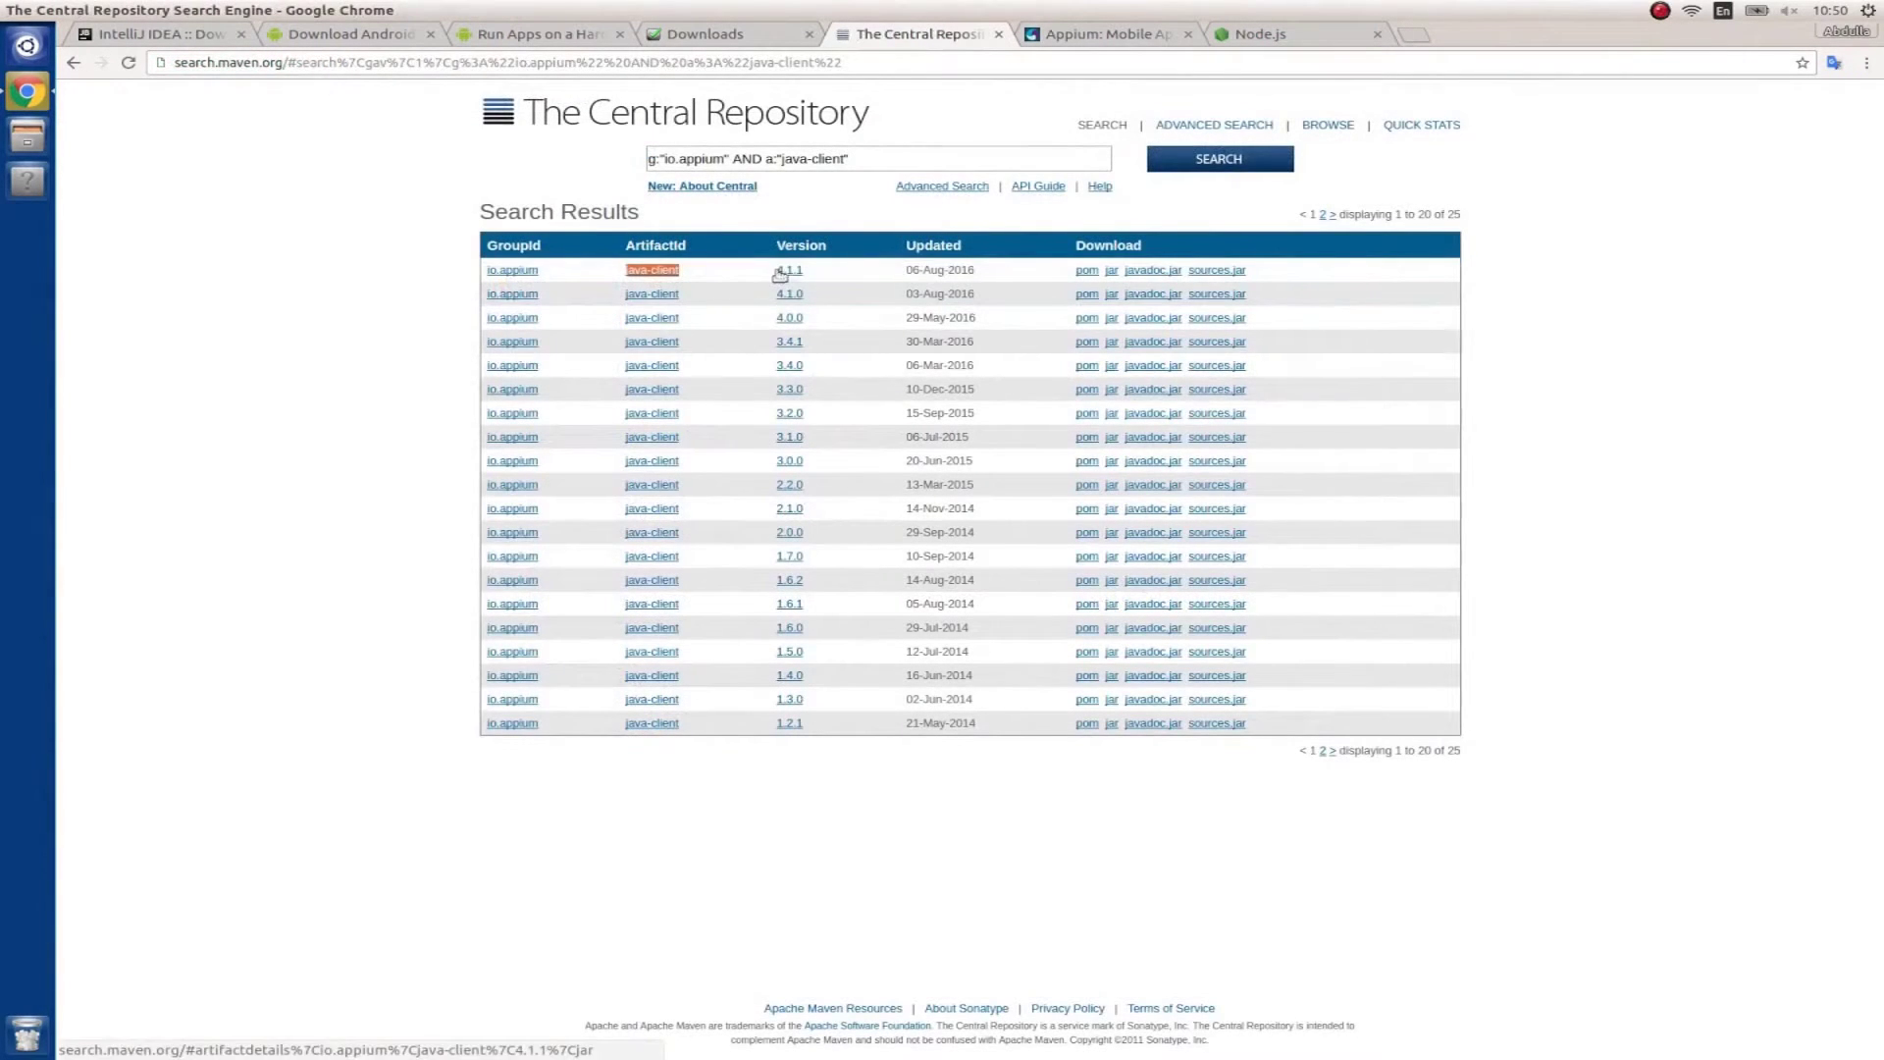
double_click(789, 270)
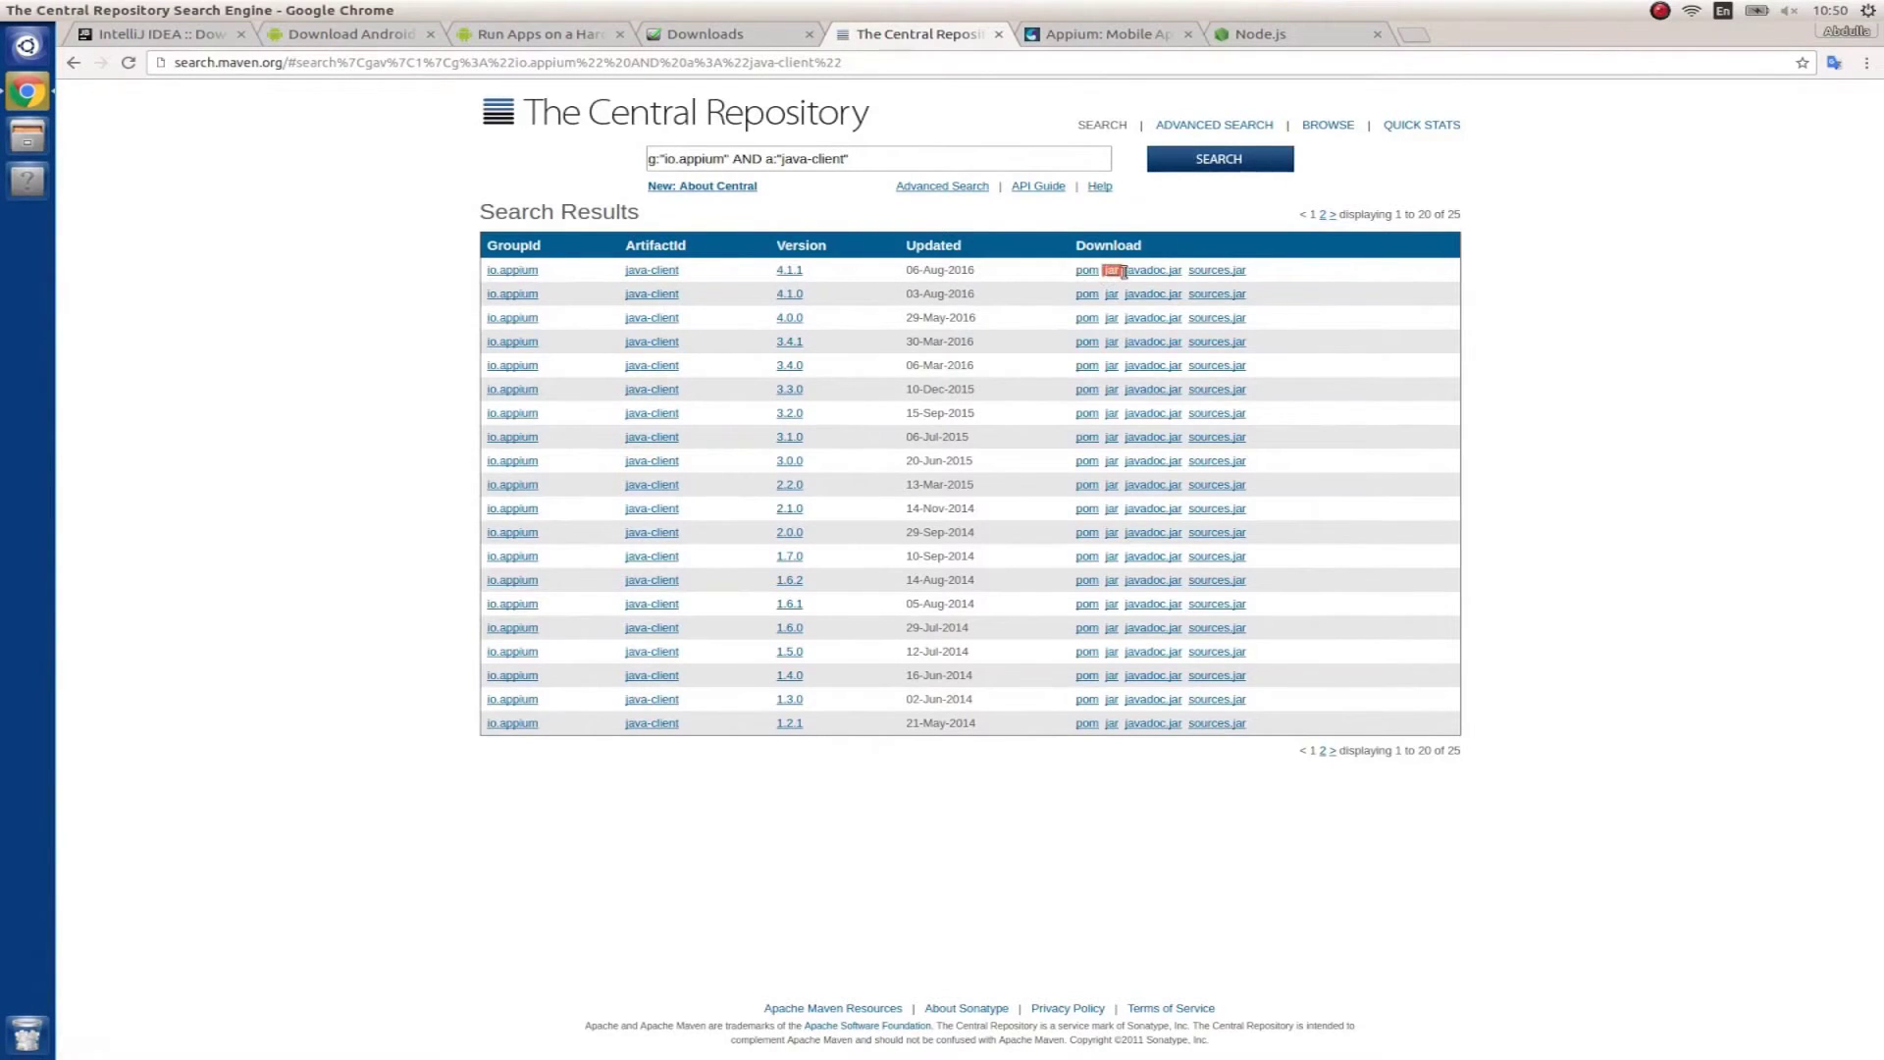
left_click(1107, 33)
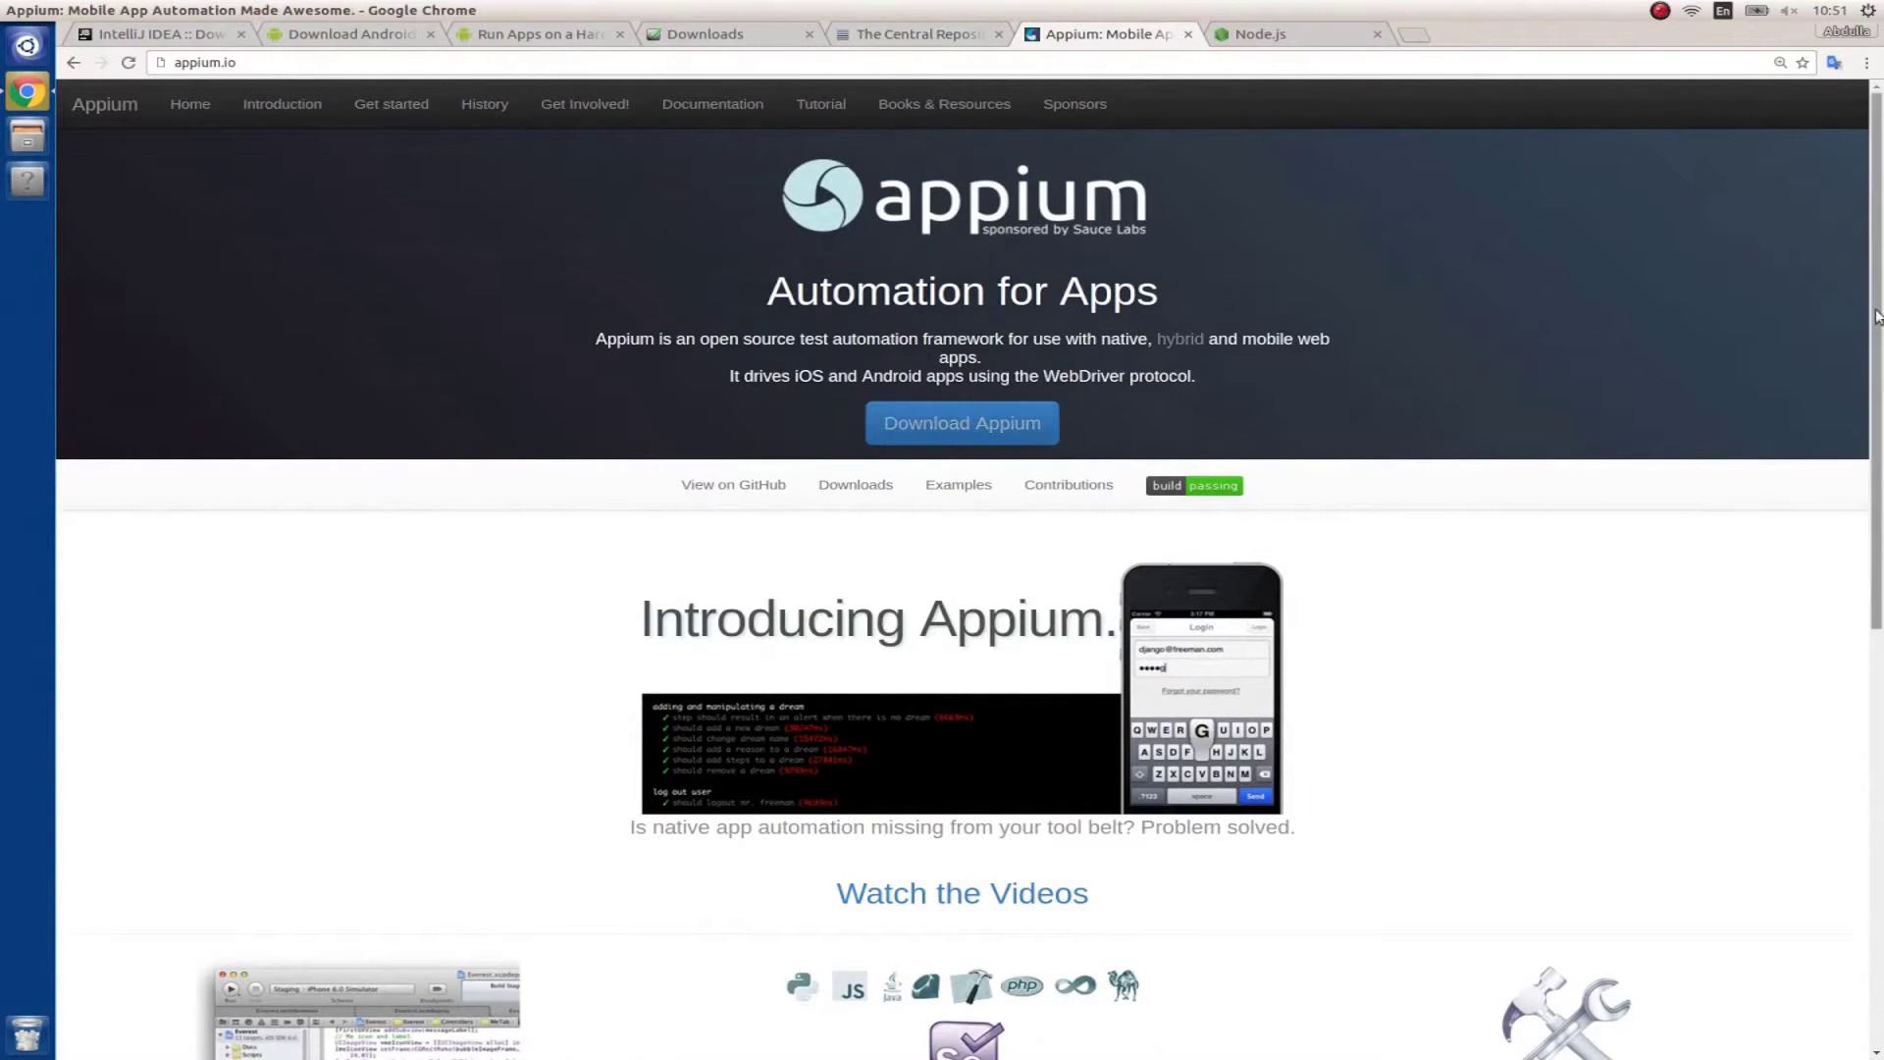
left_click_drag(1875, 368, 1874, 803)
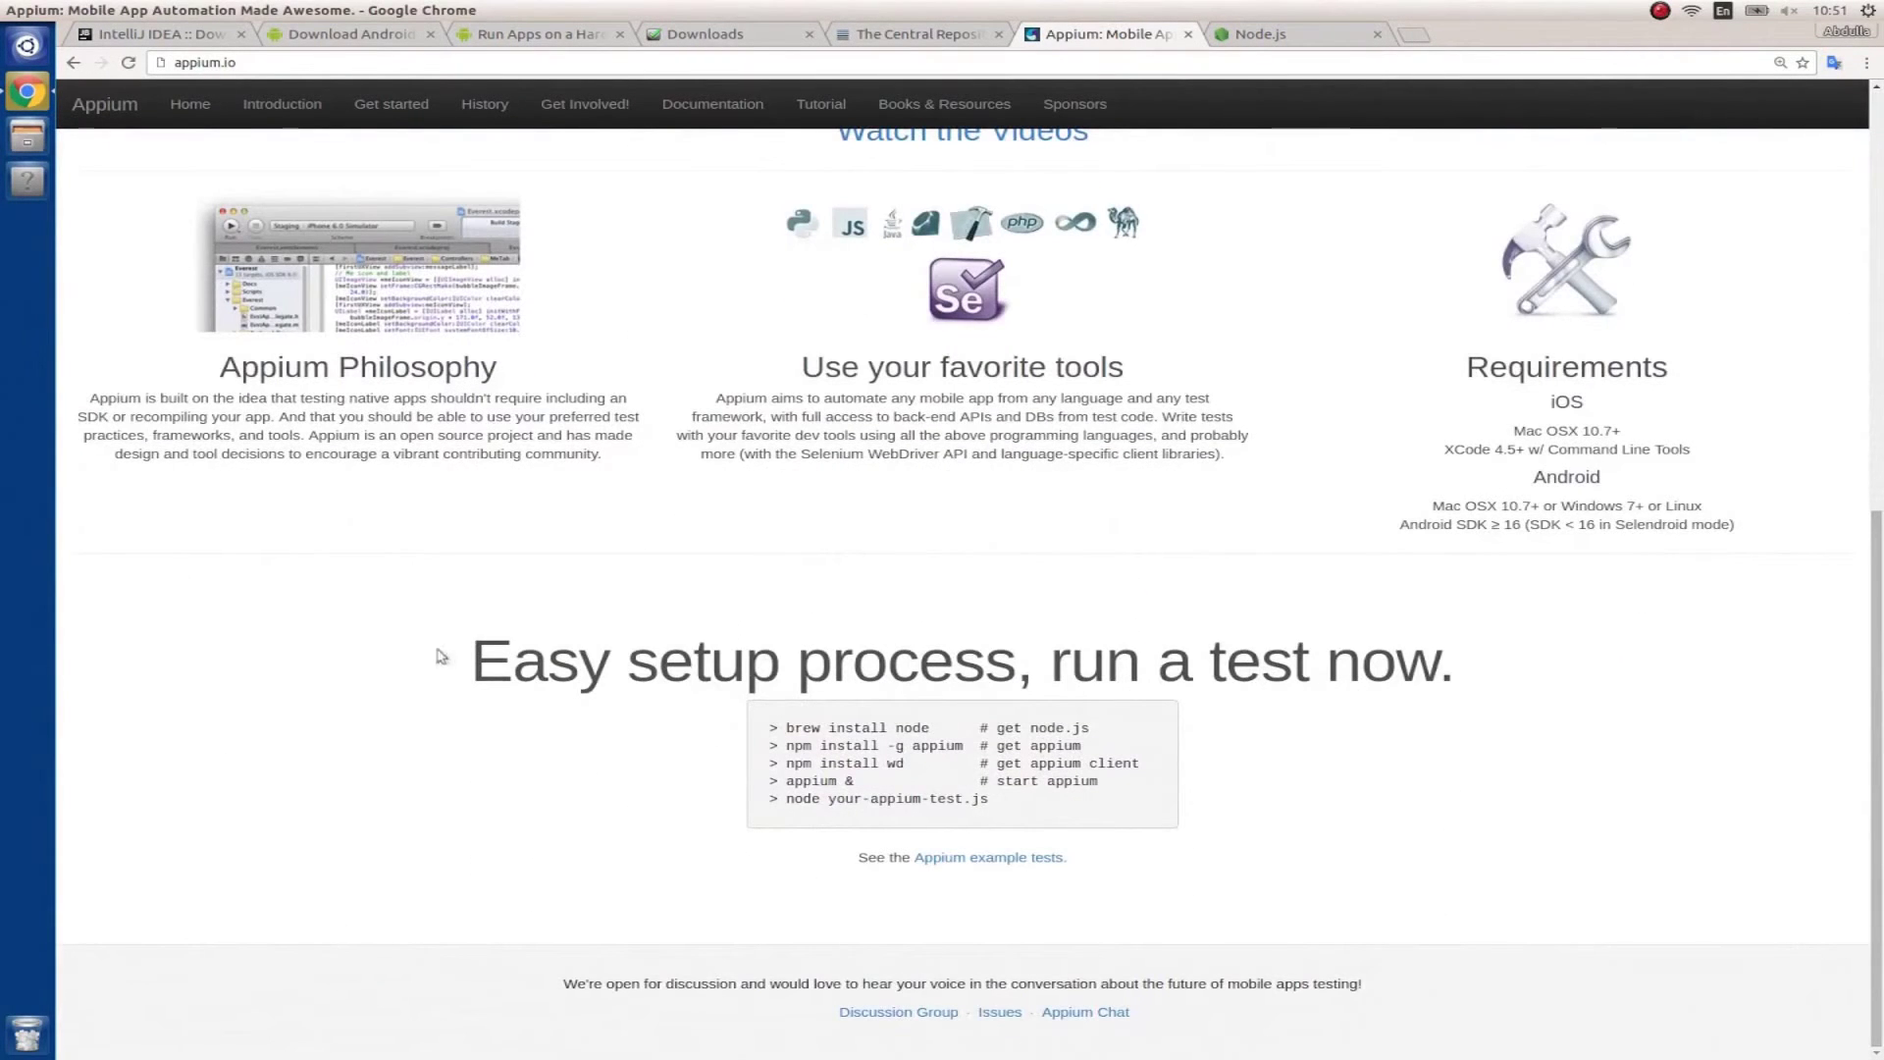
left_click_drag(471, 661, 1034, 670)
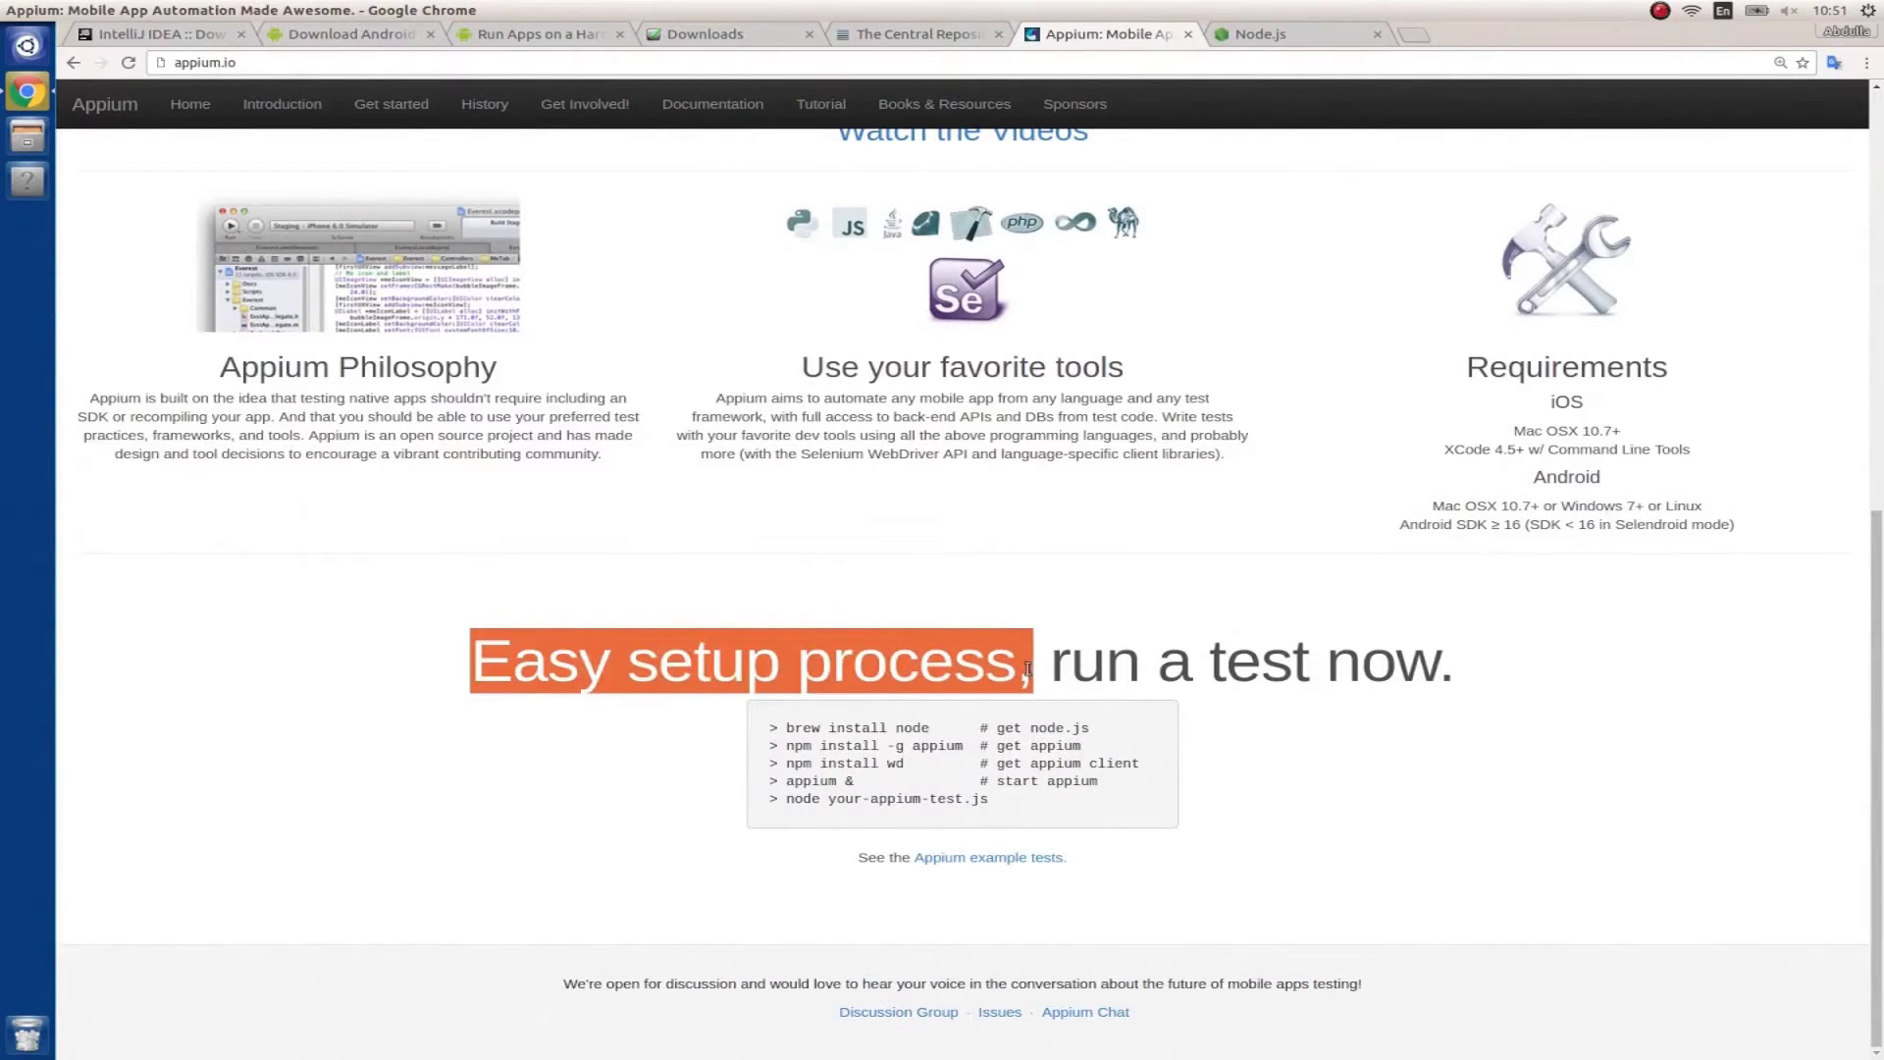
- Highlight the 'get node.js' step in appium.io's easy setup section
left_click(734, 725)
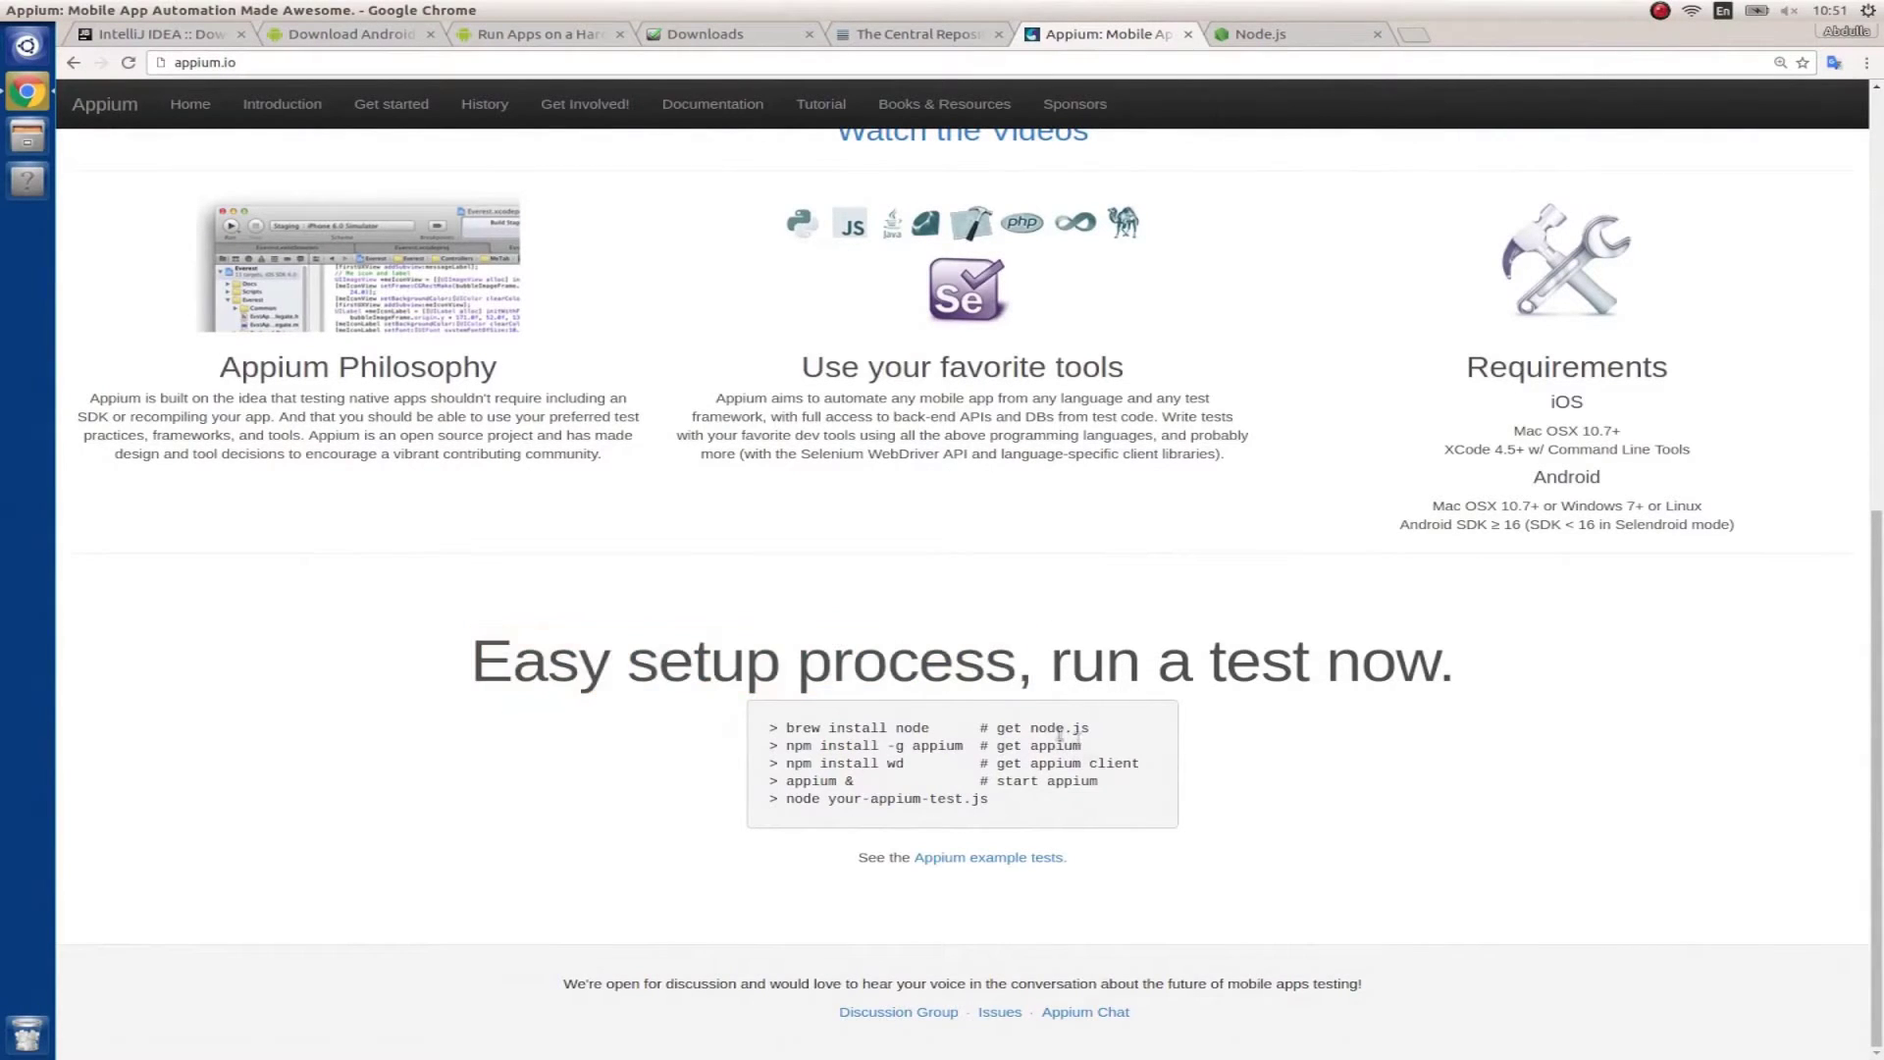
left_click_drag(997, 728, 1090, 728)
left_click(1111, 735)
left_click_drag(995, 727, 1090, 727)
left_click(1114, 735)
left_click(1245, 35)
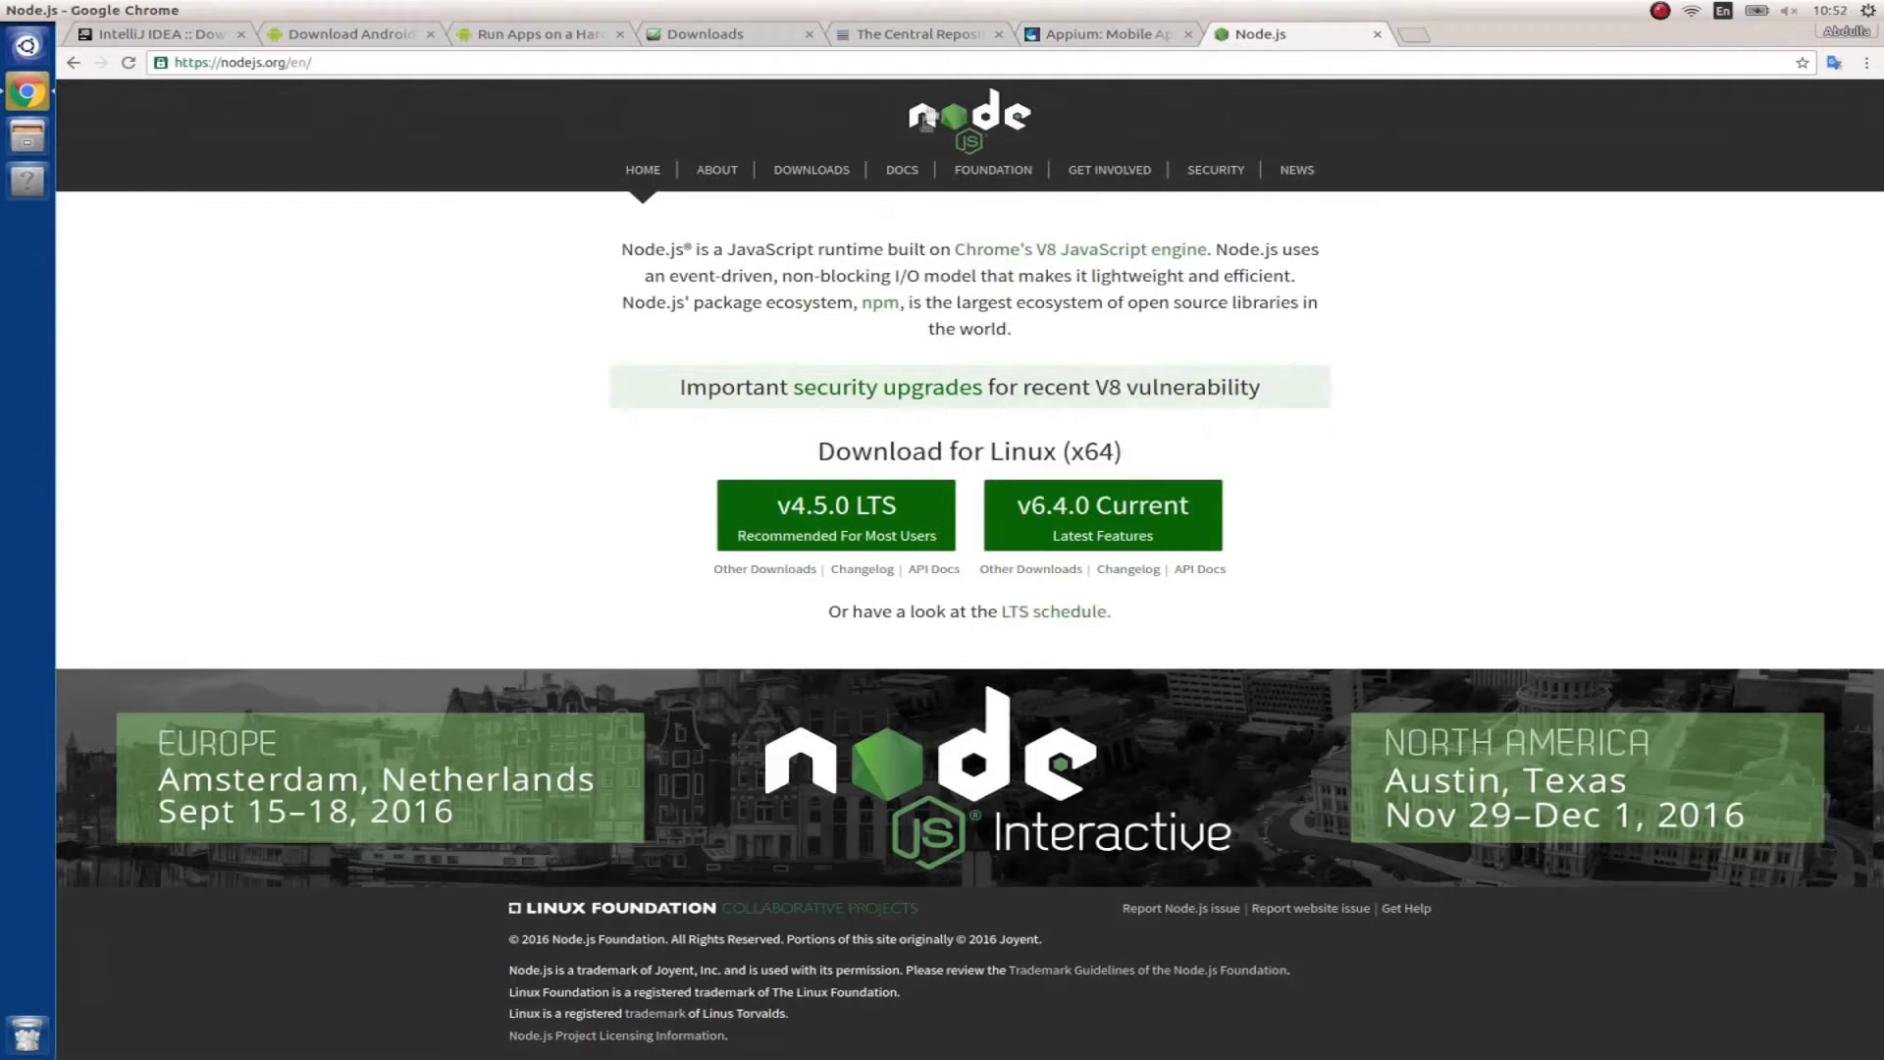
- Highlight the Node.js v4.5.0 LTS 'Download for Linux' heading
left_click_drag(820, 450, 1055, 451)
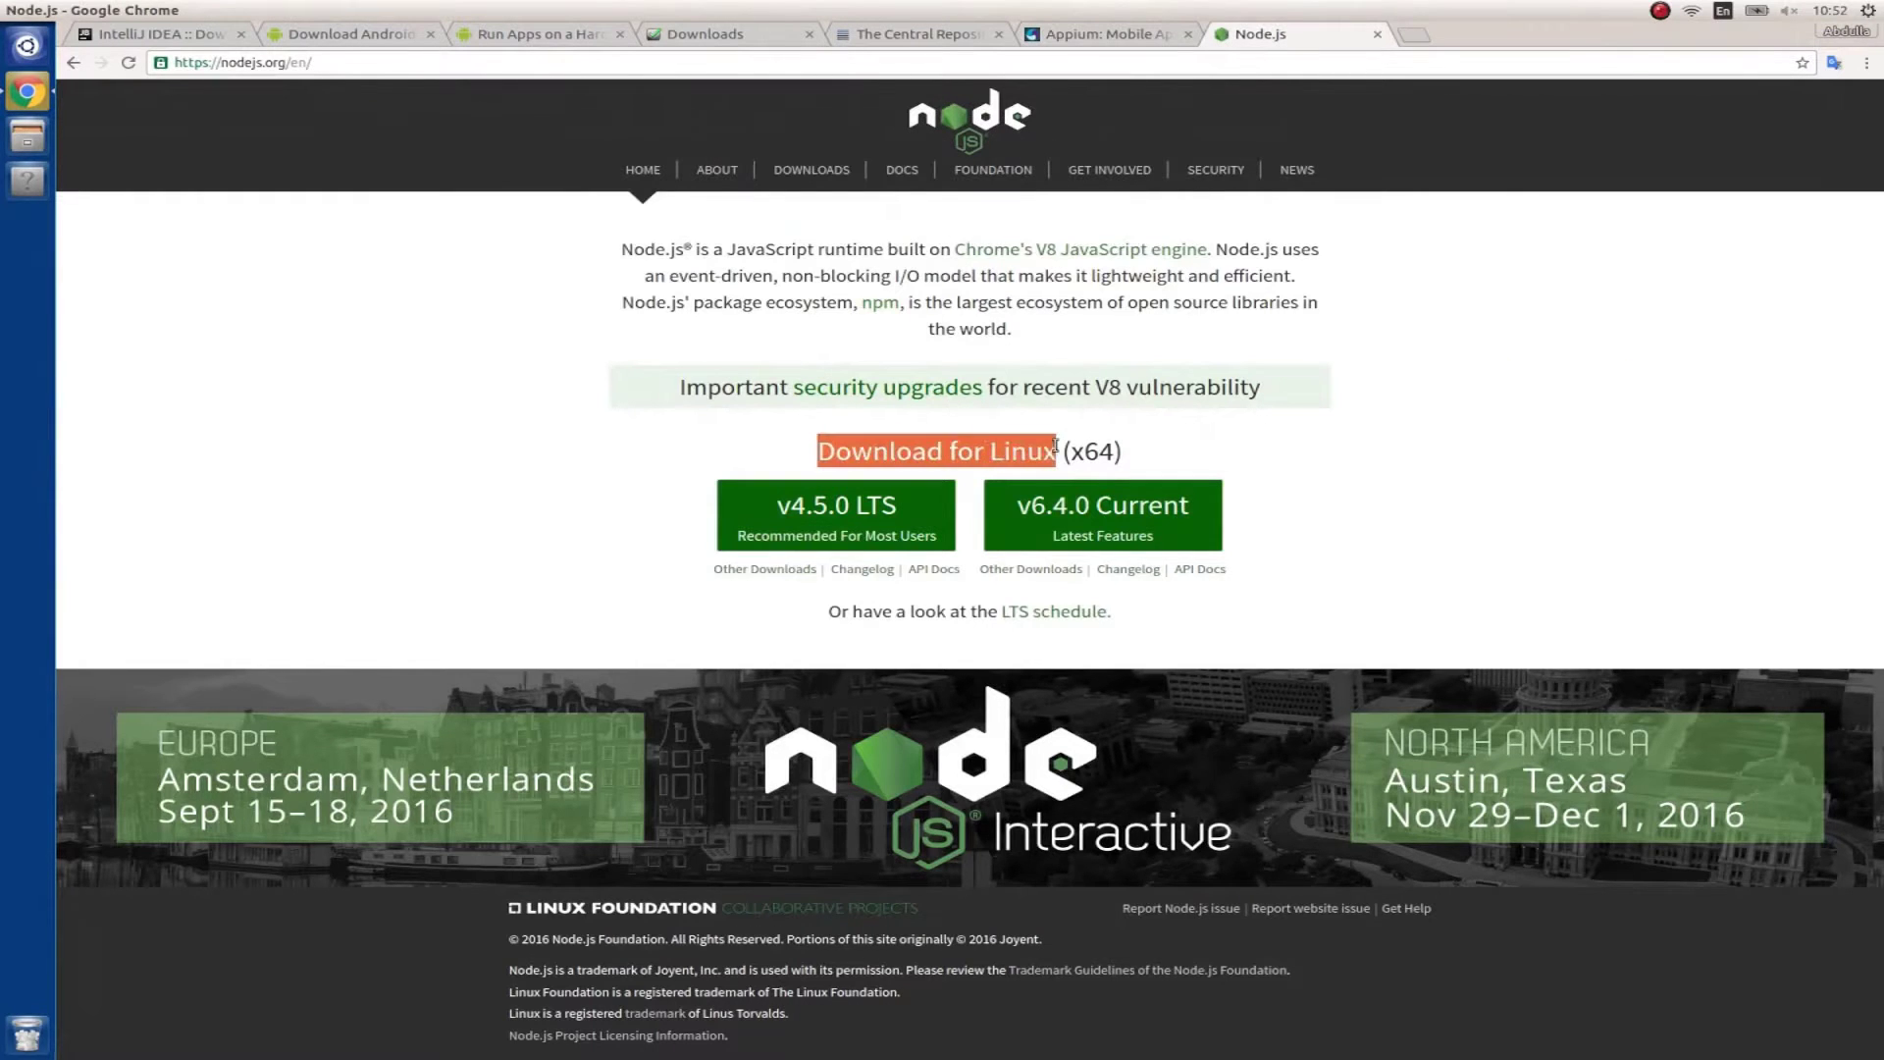
left_click(692, 509)
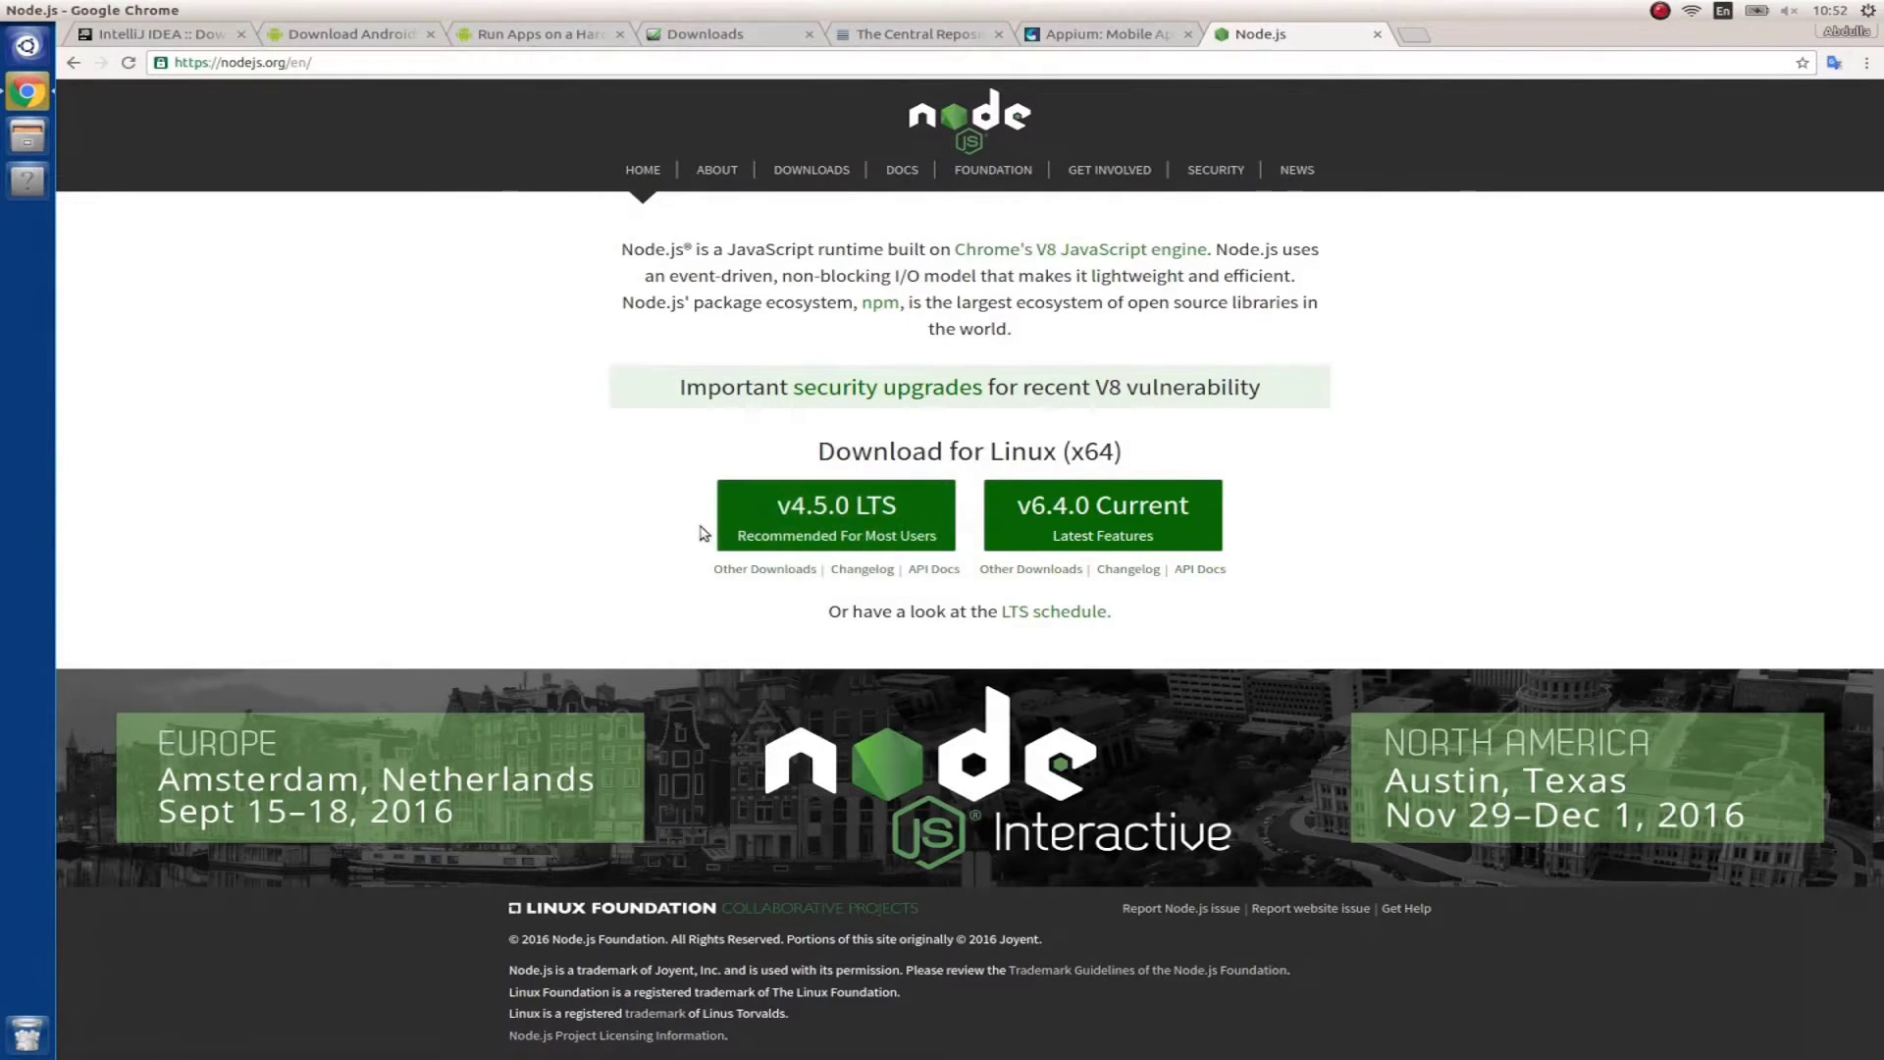
left_click(1099, 35)
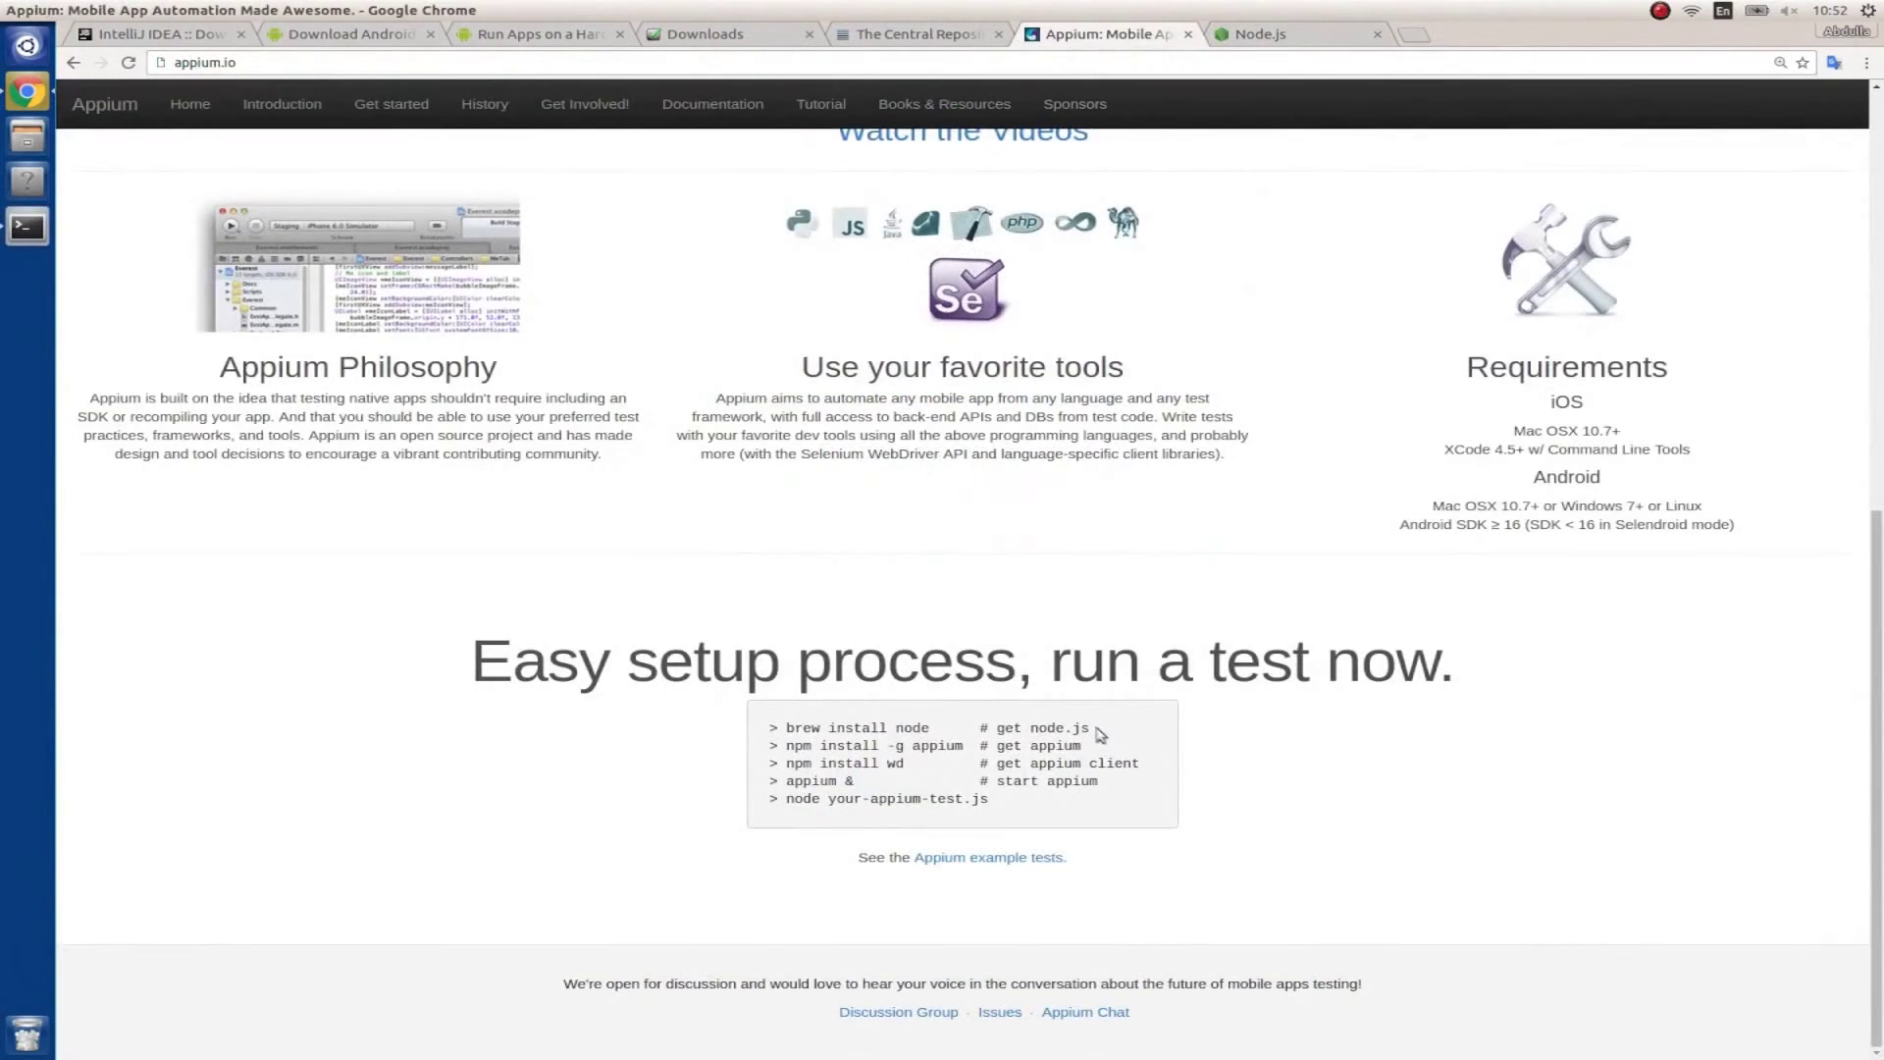
- Select and copy 'npm install -g appium' from the setup code box
mouse_move(1093, 732)
left_mouse_down()
mouse_move(995, 731)
mouse_move(1014, 747)
mouse_move(983, 750)
left_mouse_up()
left_click(1090, 753)
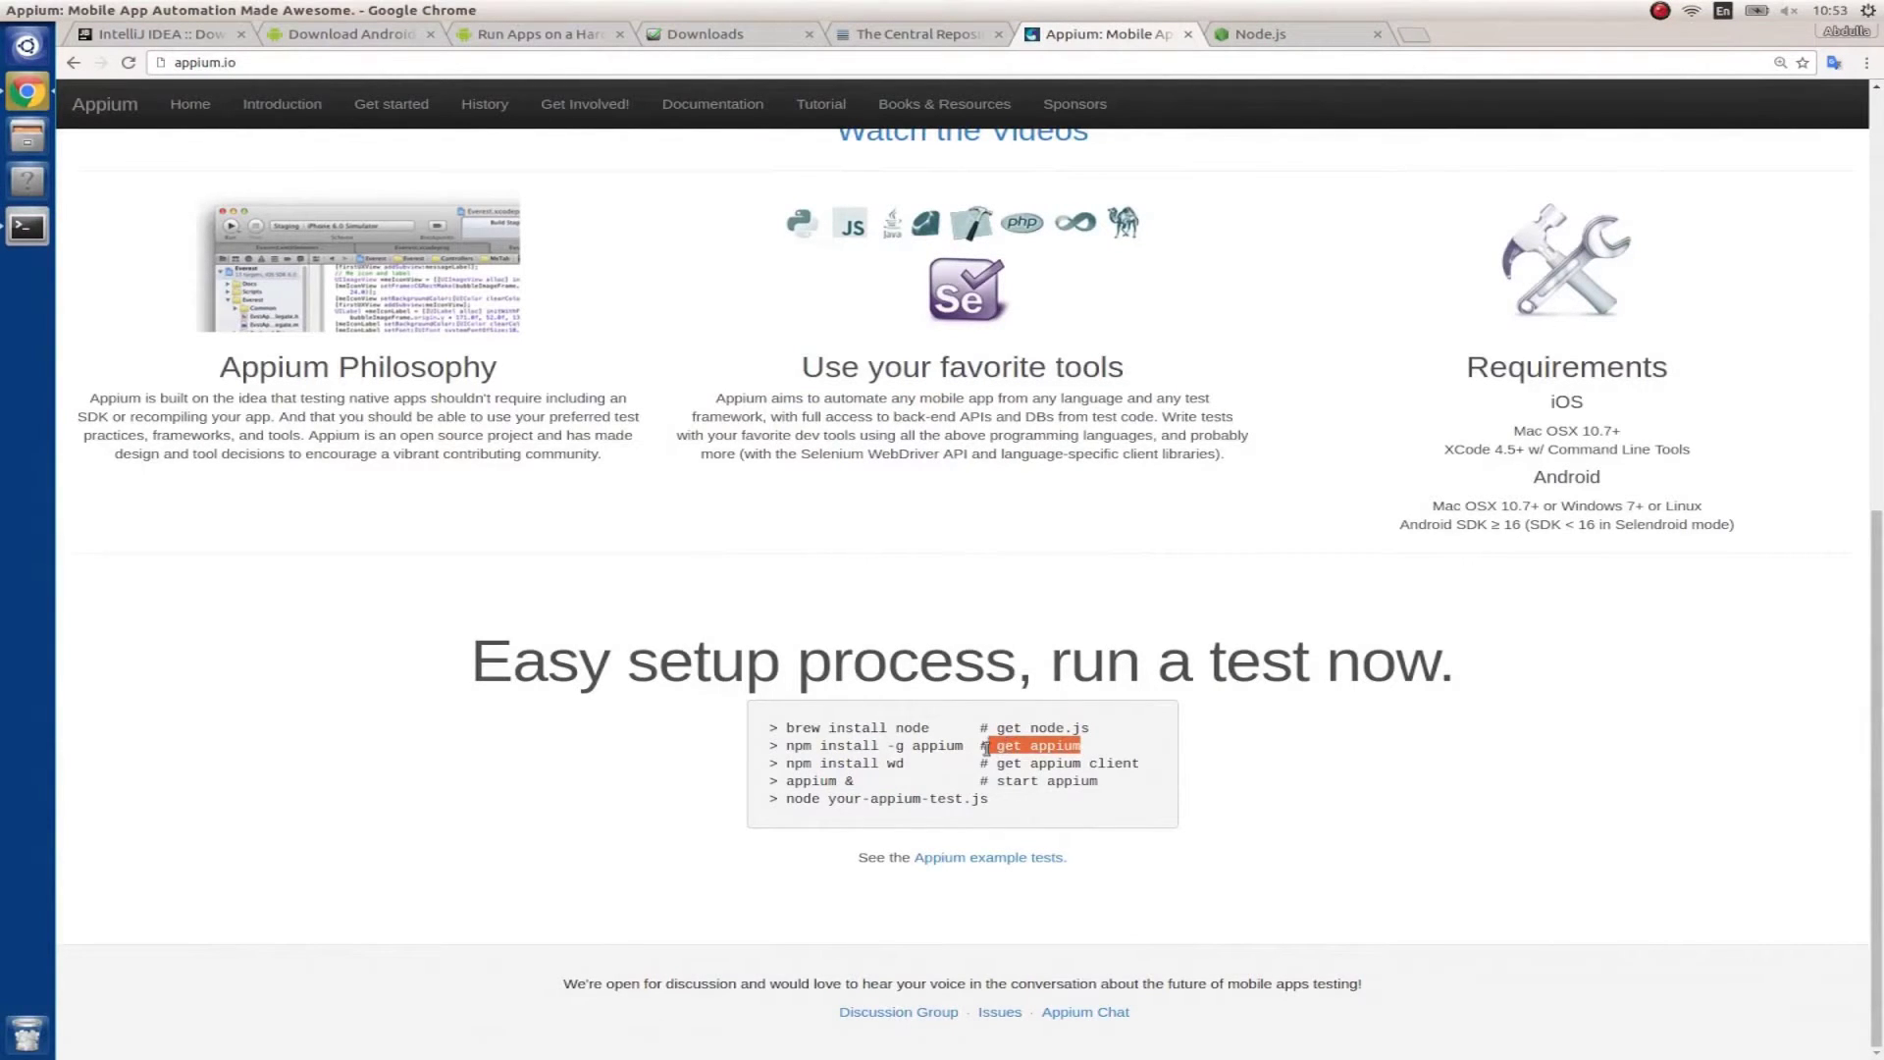
left_click(983, 747)
left_click_drag(786, 745, 967, 748)
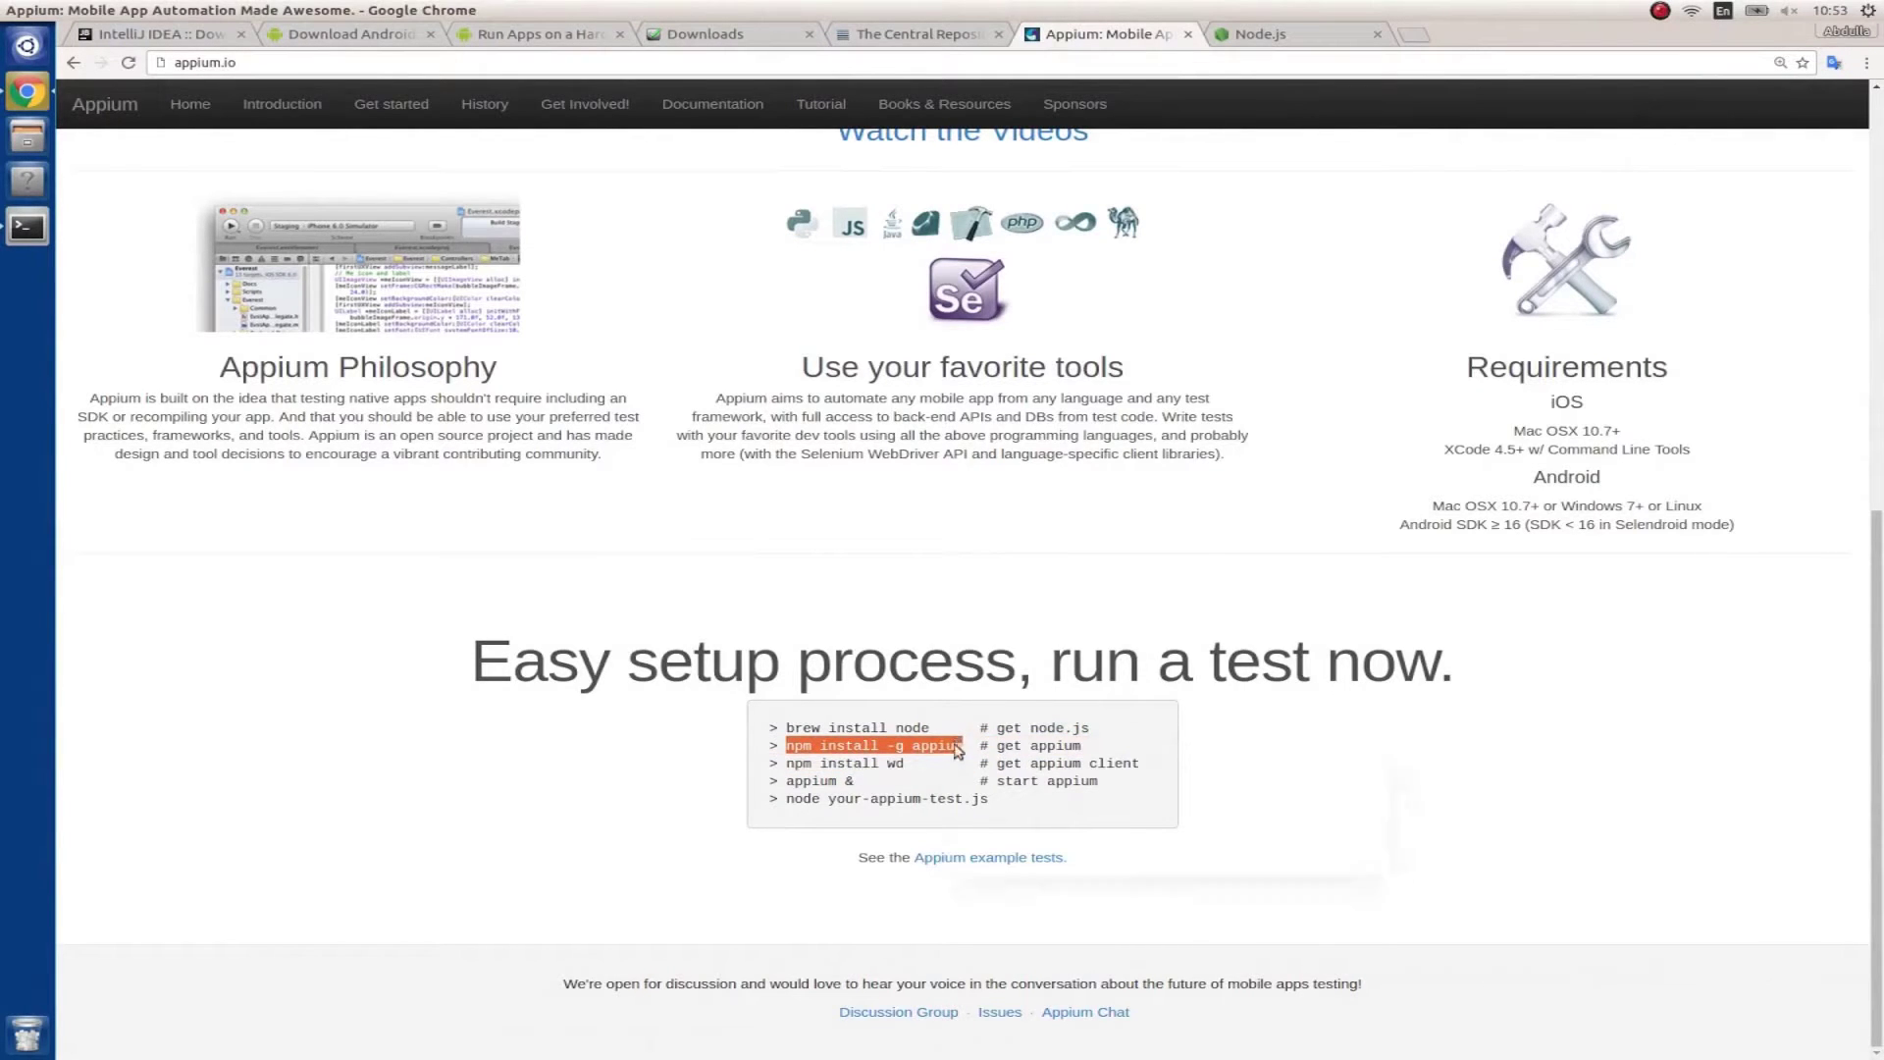
right_click(966, 746)
left_click(1008, 801)
- Run 'sudo npm install -g appium' in a terminal
left_click(26, 226)
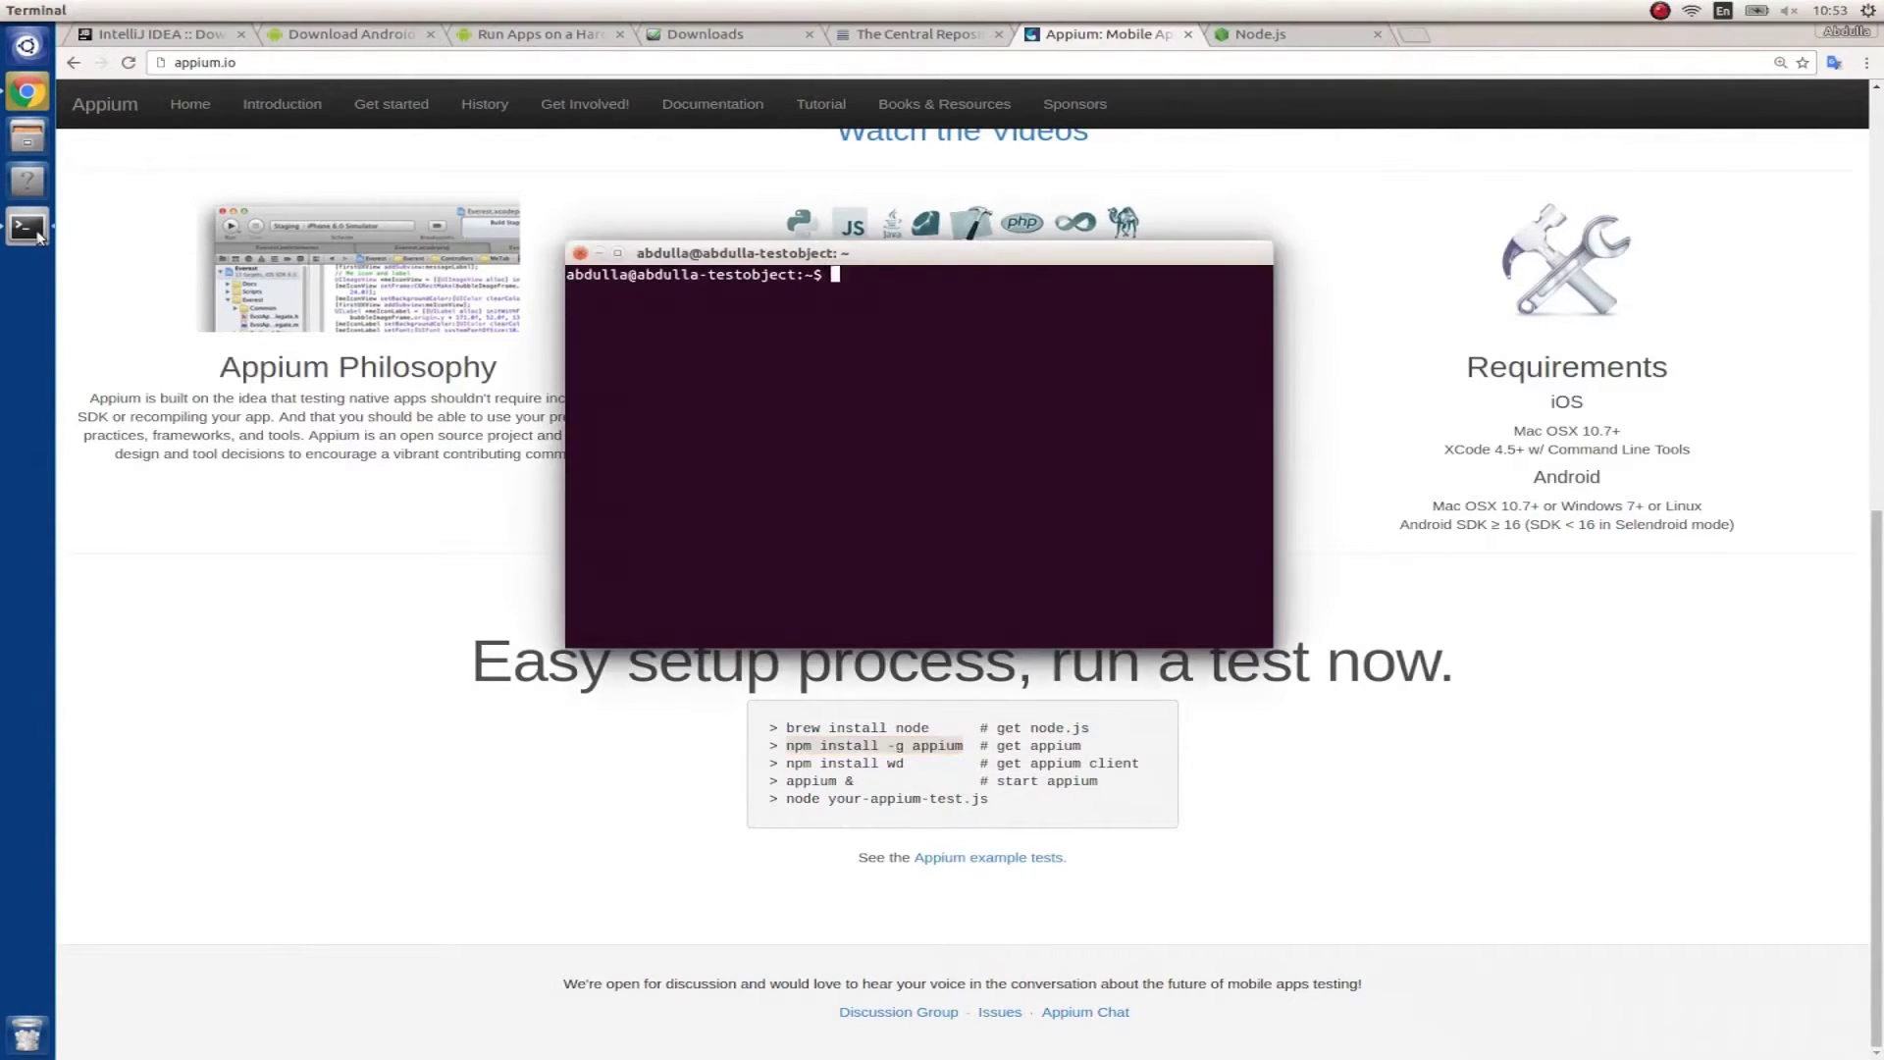
type("sudo")
right_click(901, 281)
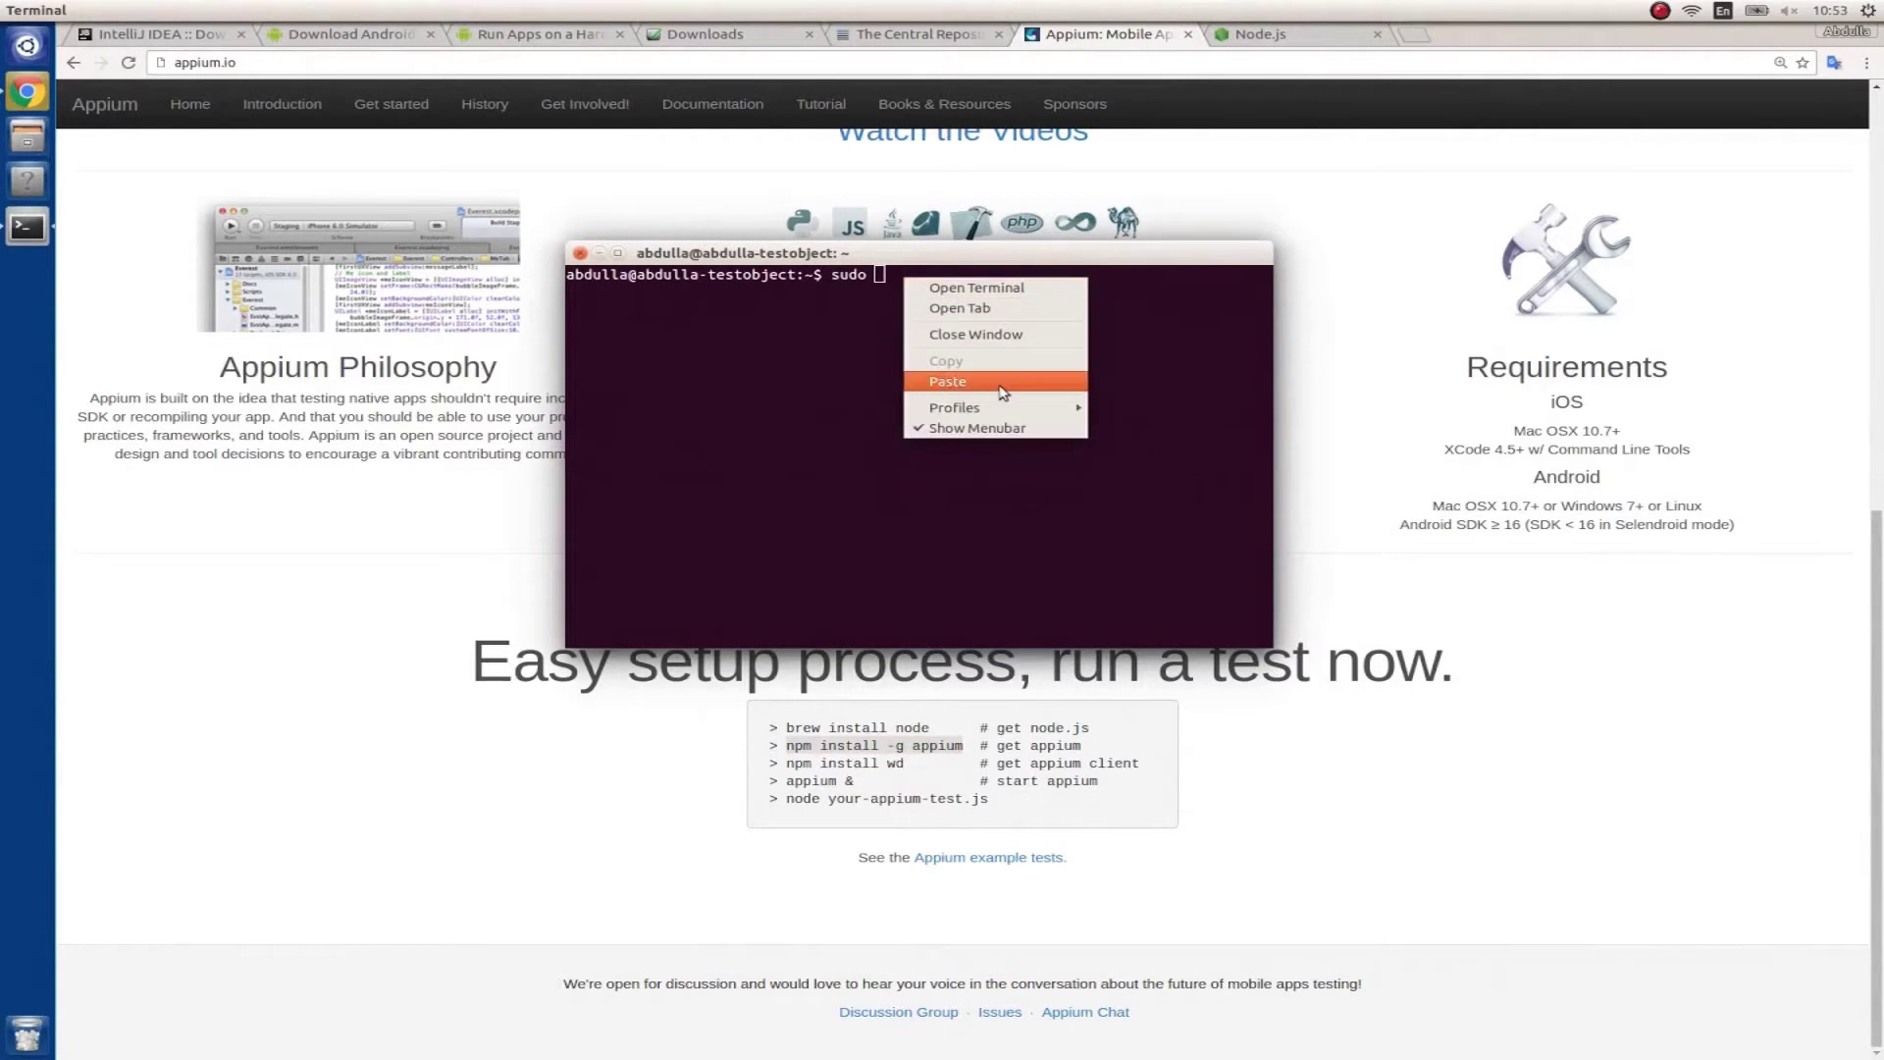
left_click(1003, 388)
key("Return")
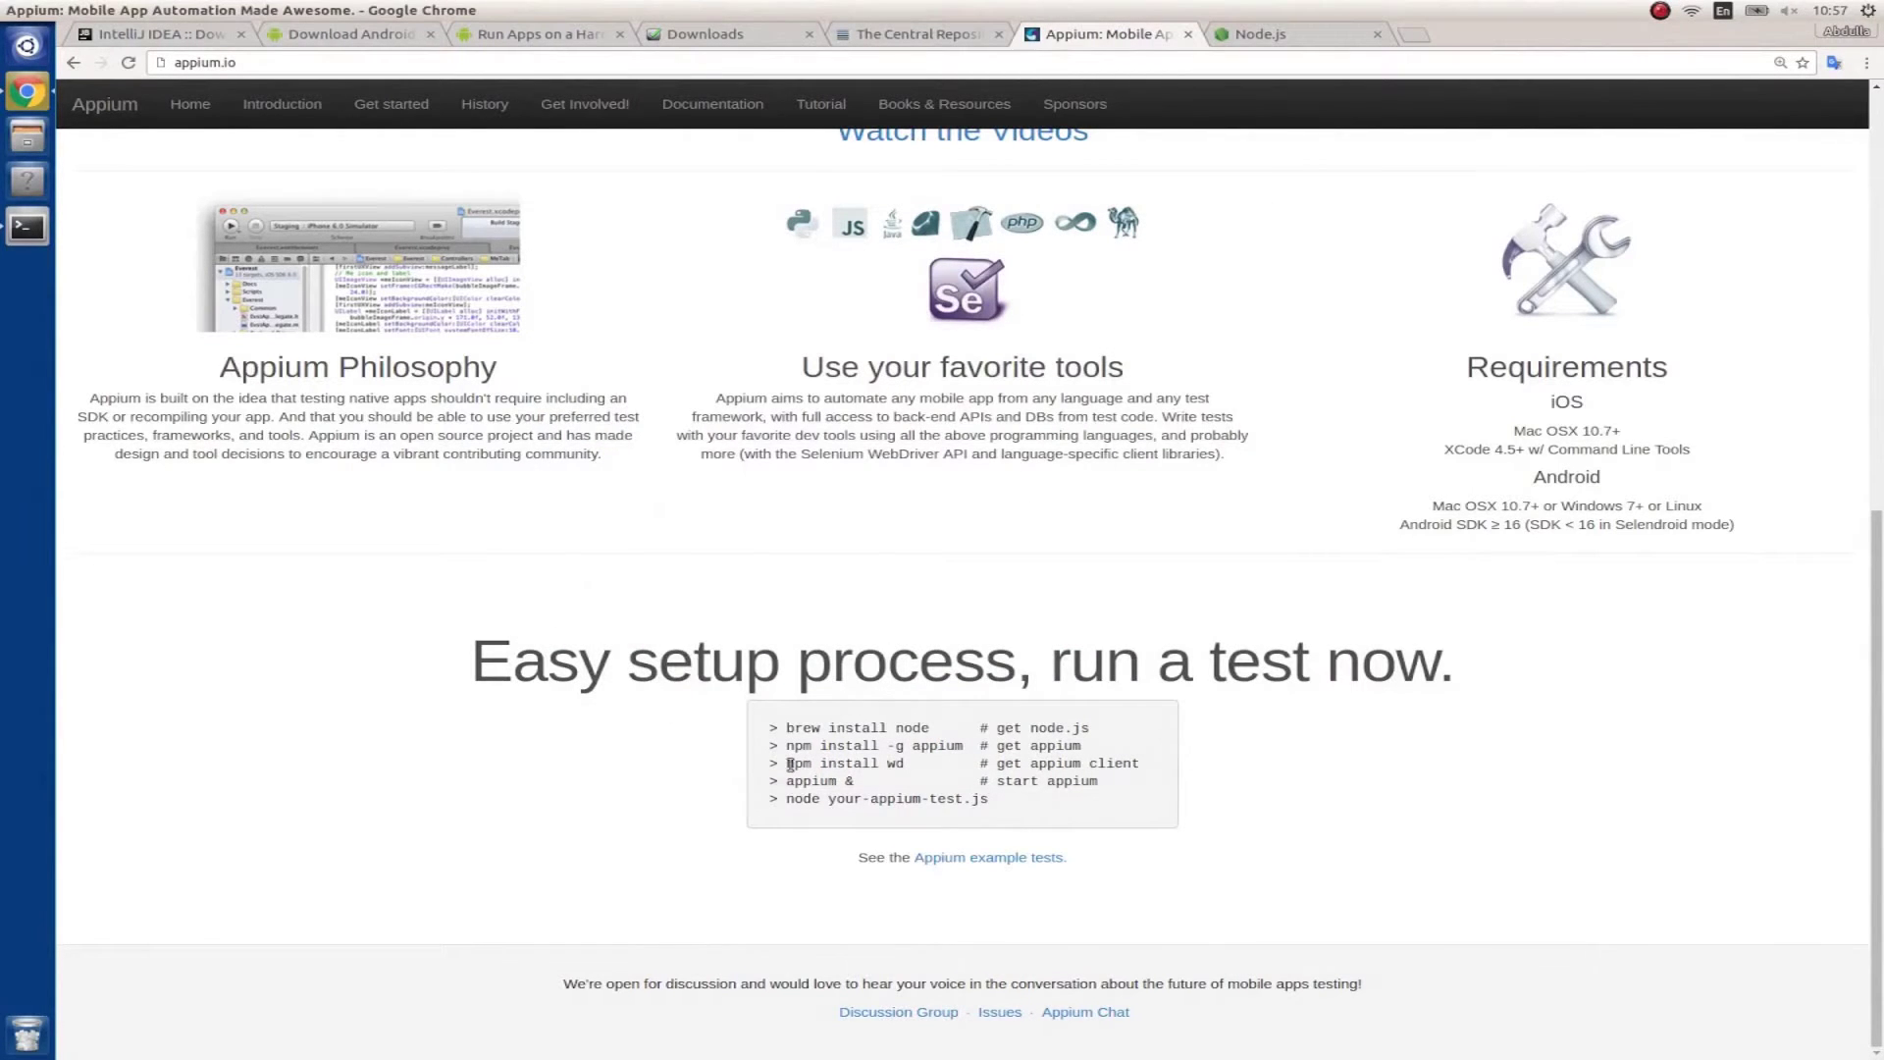
- Copy 'npm install wd' and run it with sudo, reaching the password prompt
left_click_drag(1145, 763, 787, 762)
left_click(942, 765)
right_click(840, 764)
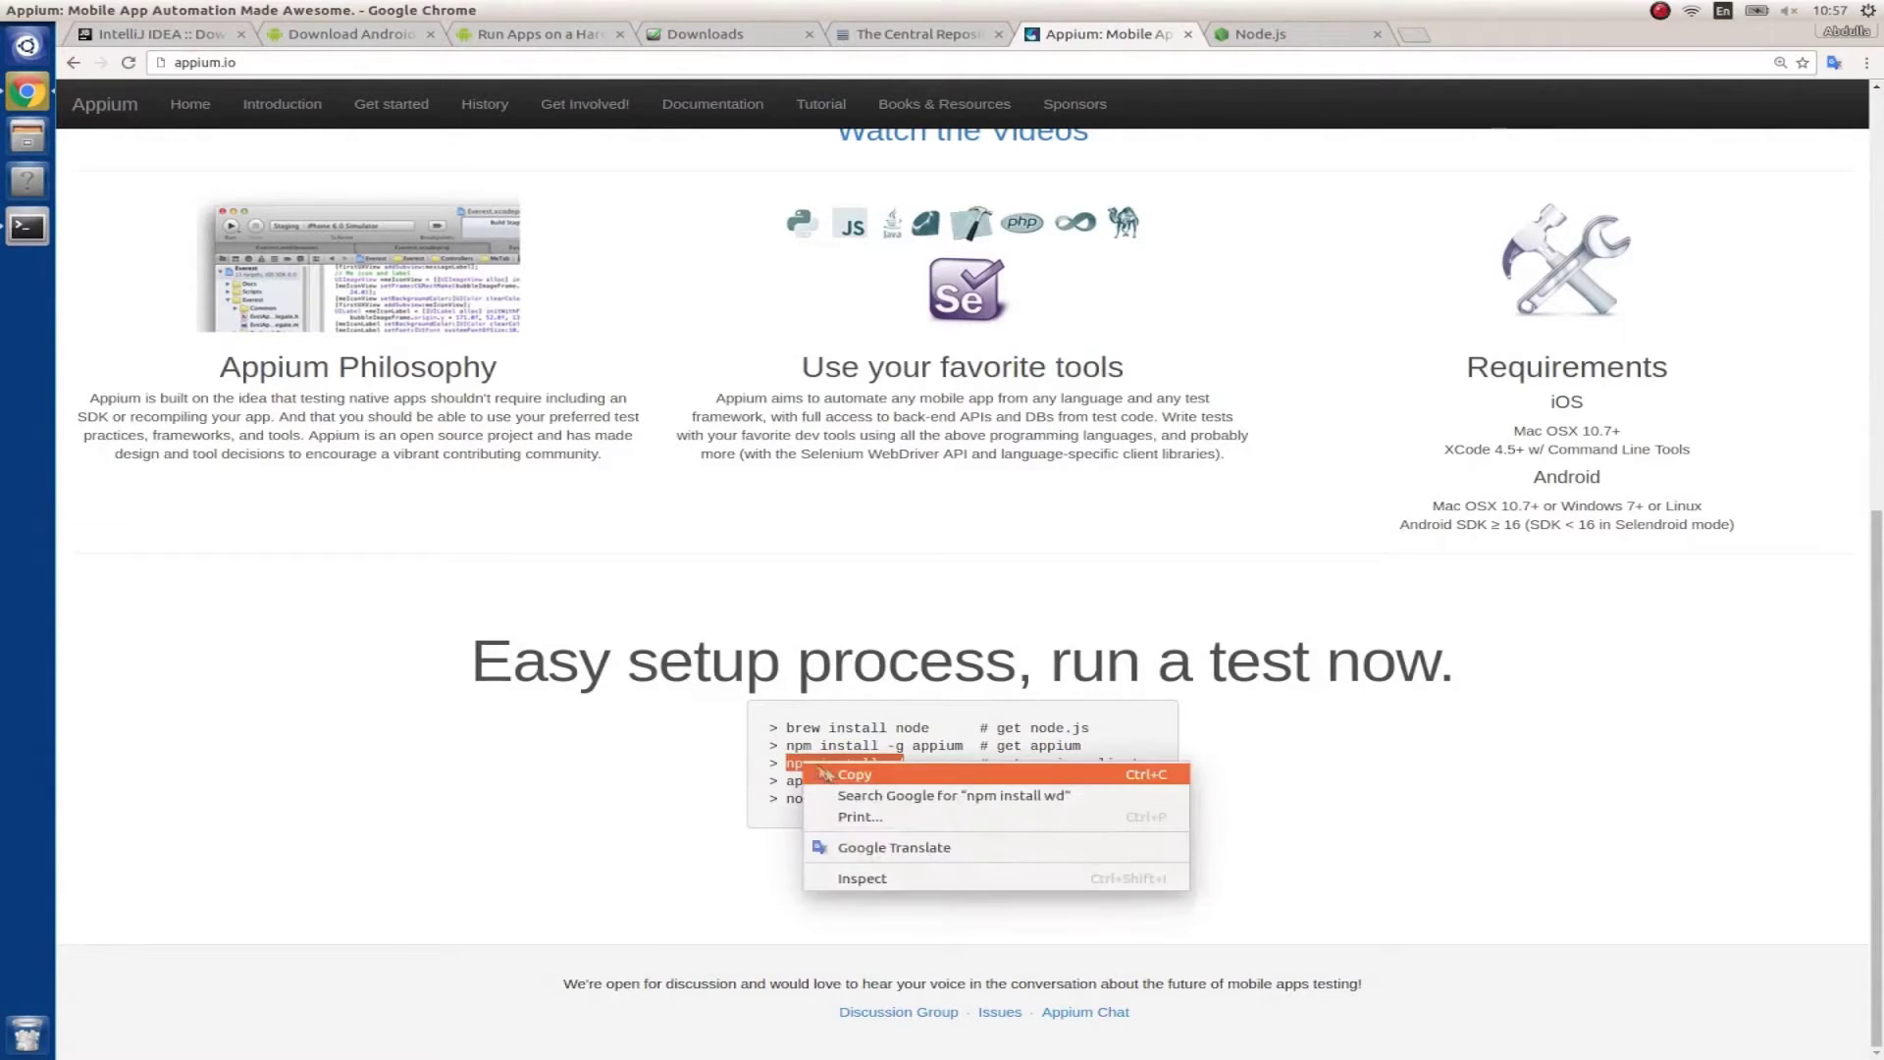
left_click(883, 824)
left_click(28, 225)
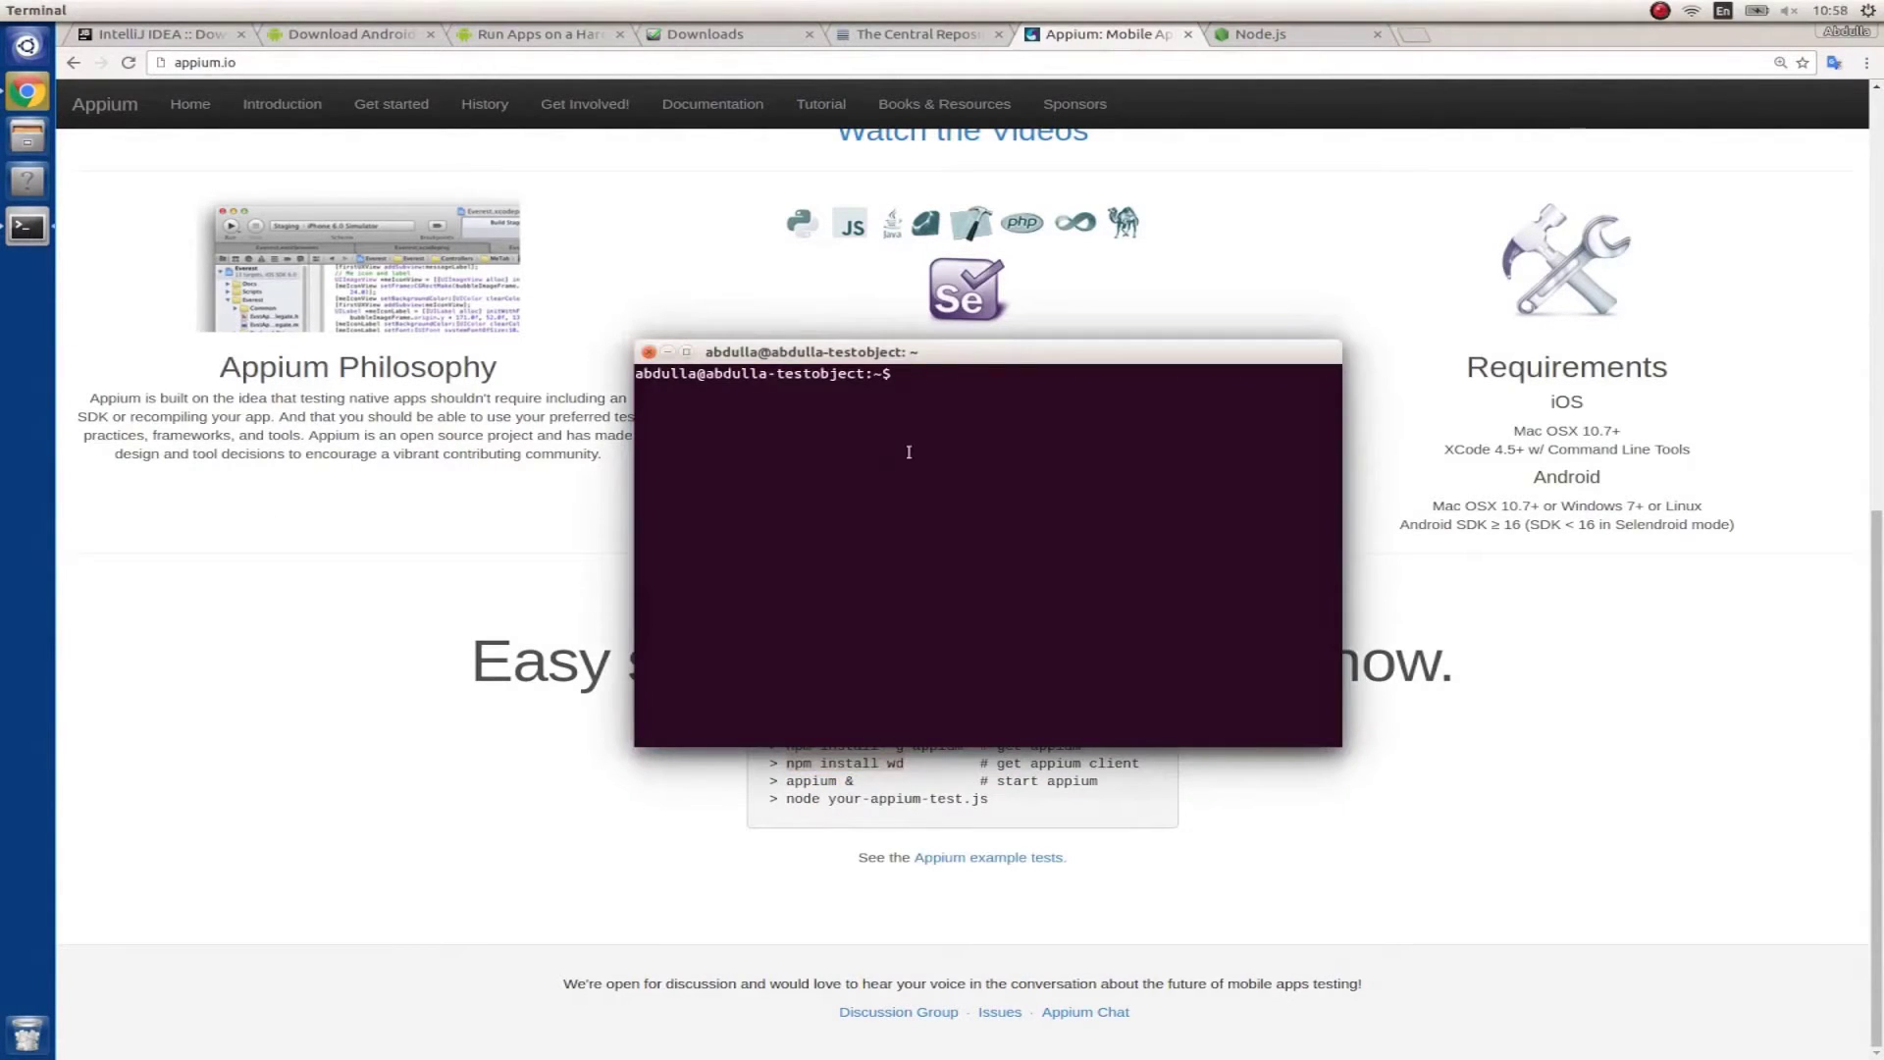
type("sudo")
right_click(963, 371)
left_click(999, 470)
key("Return")
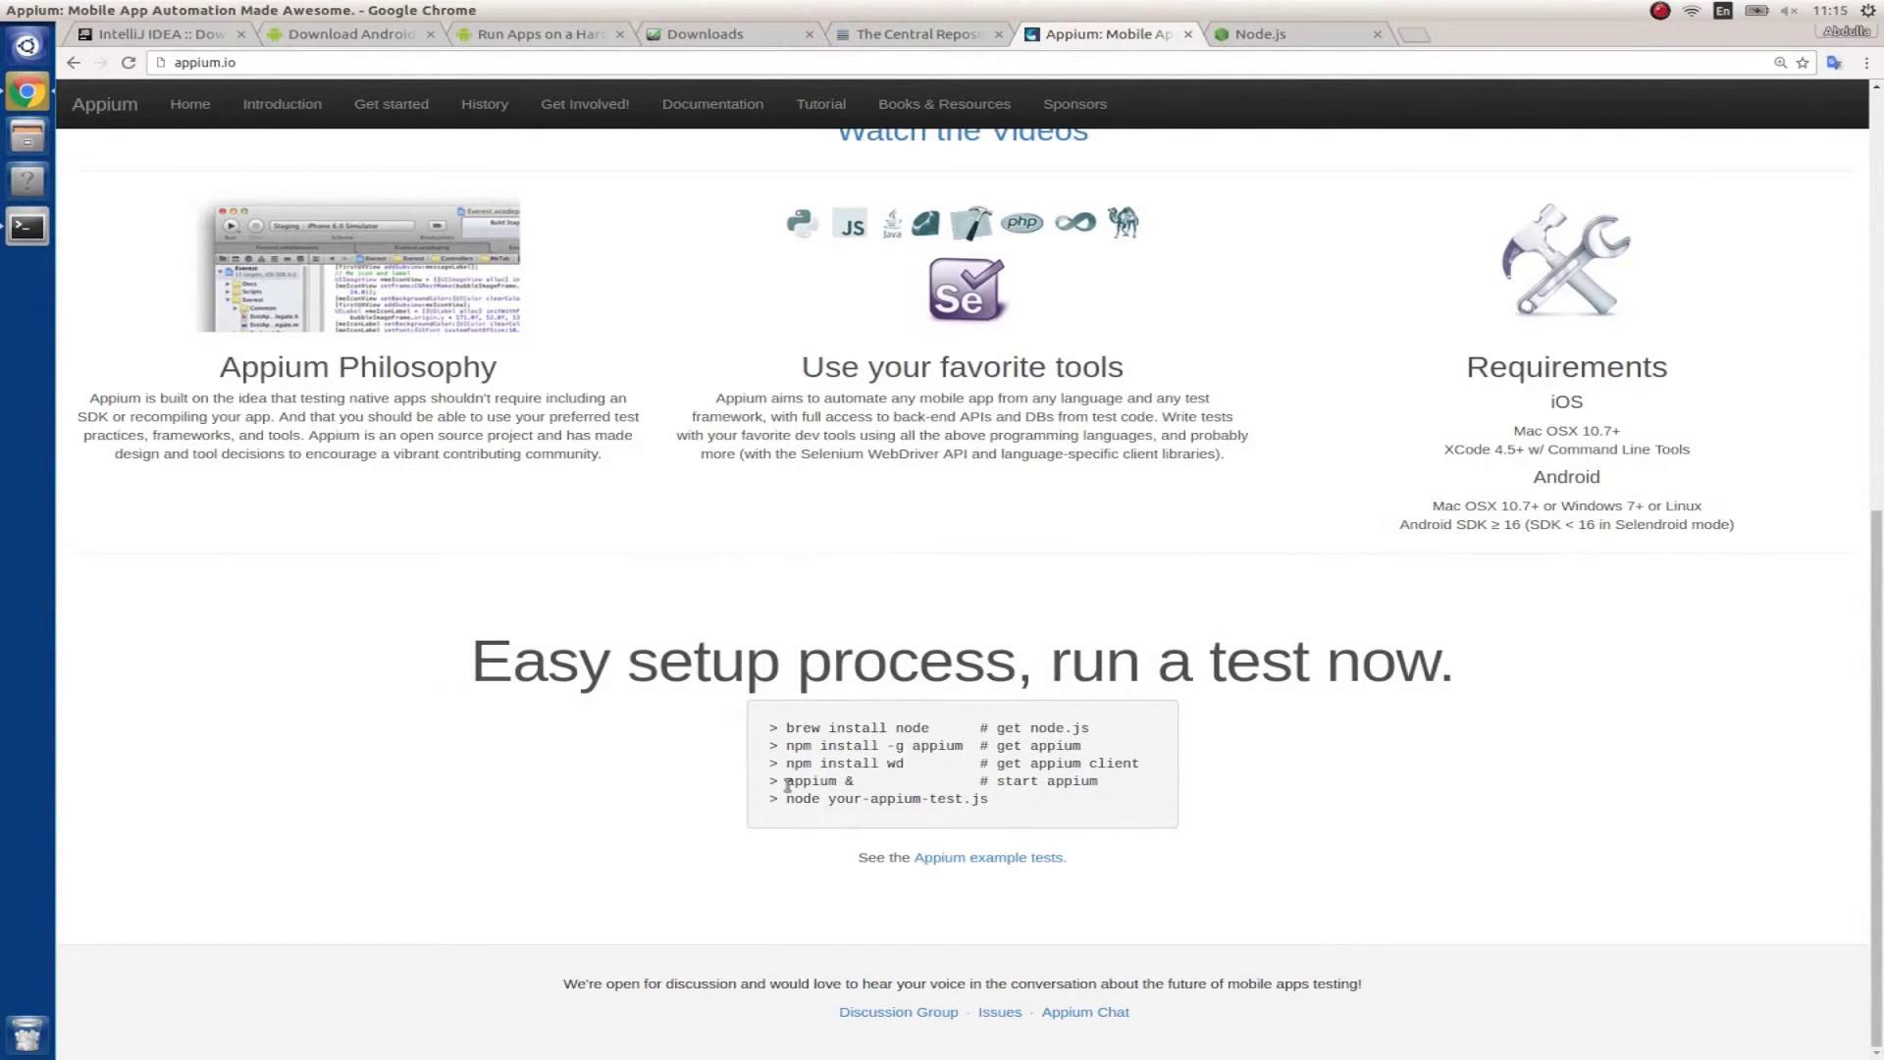
- Copy the 'appium' command from the appium.io code box
left_click_drag(784, 780, 852, 780)
left_click_drag(996, 781, 1103, 781)
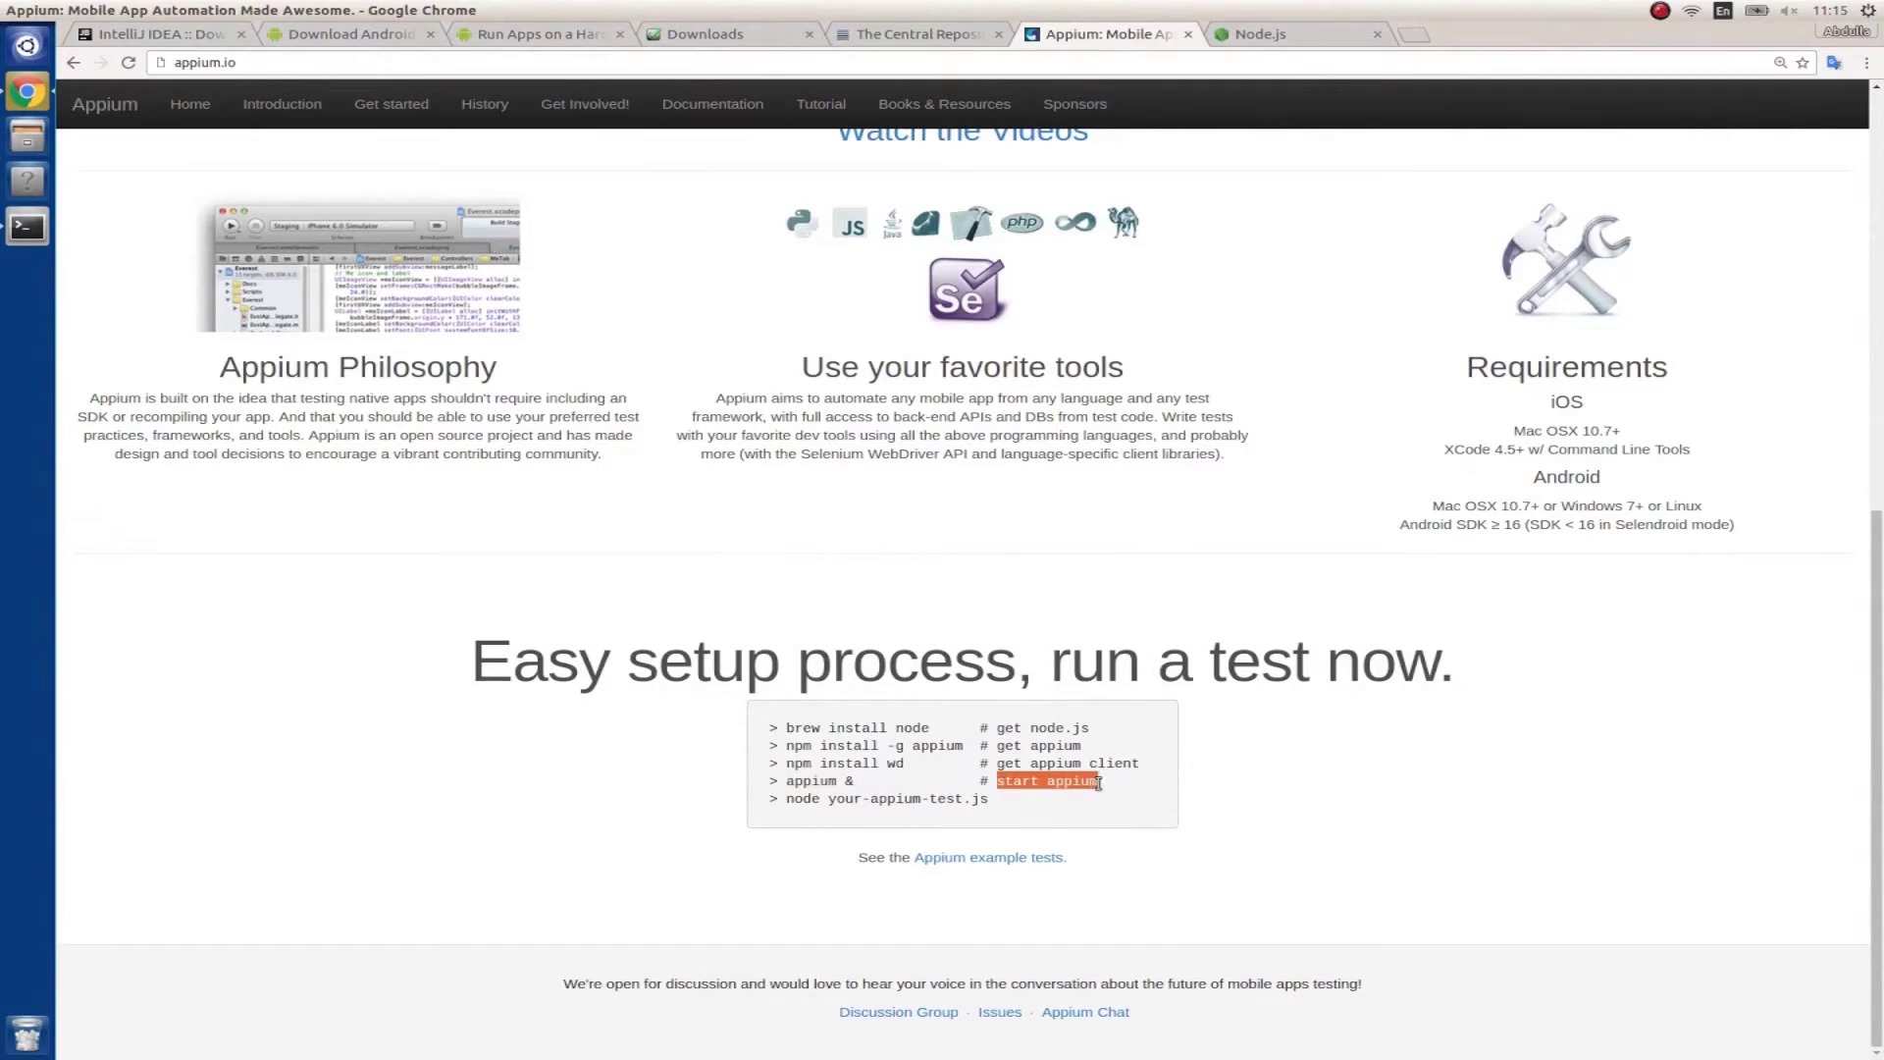
left_click_drag(841, 781, 778, 780)
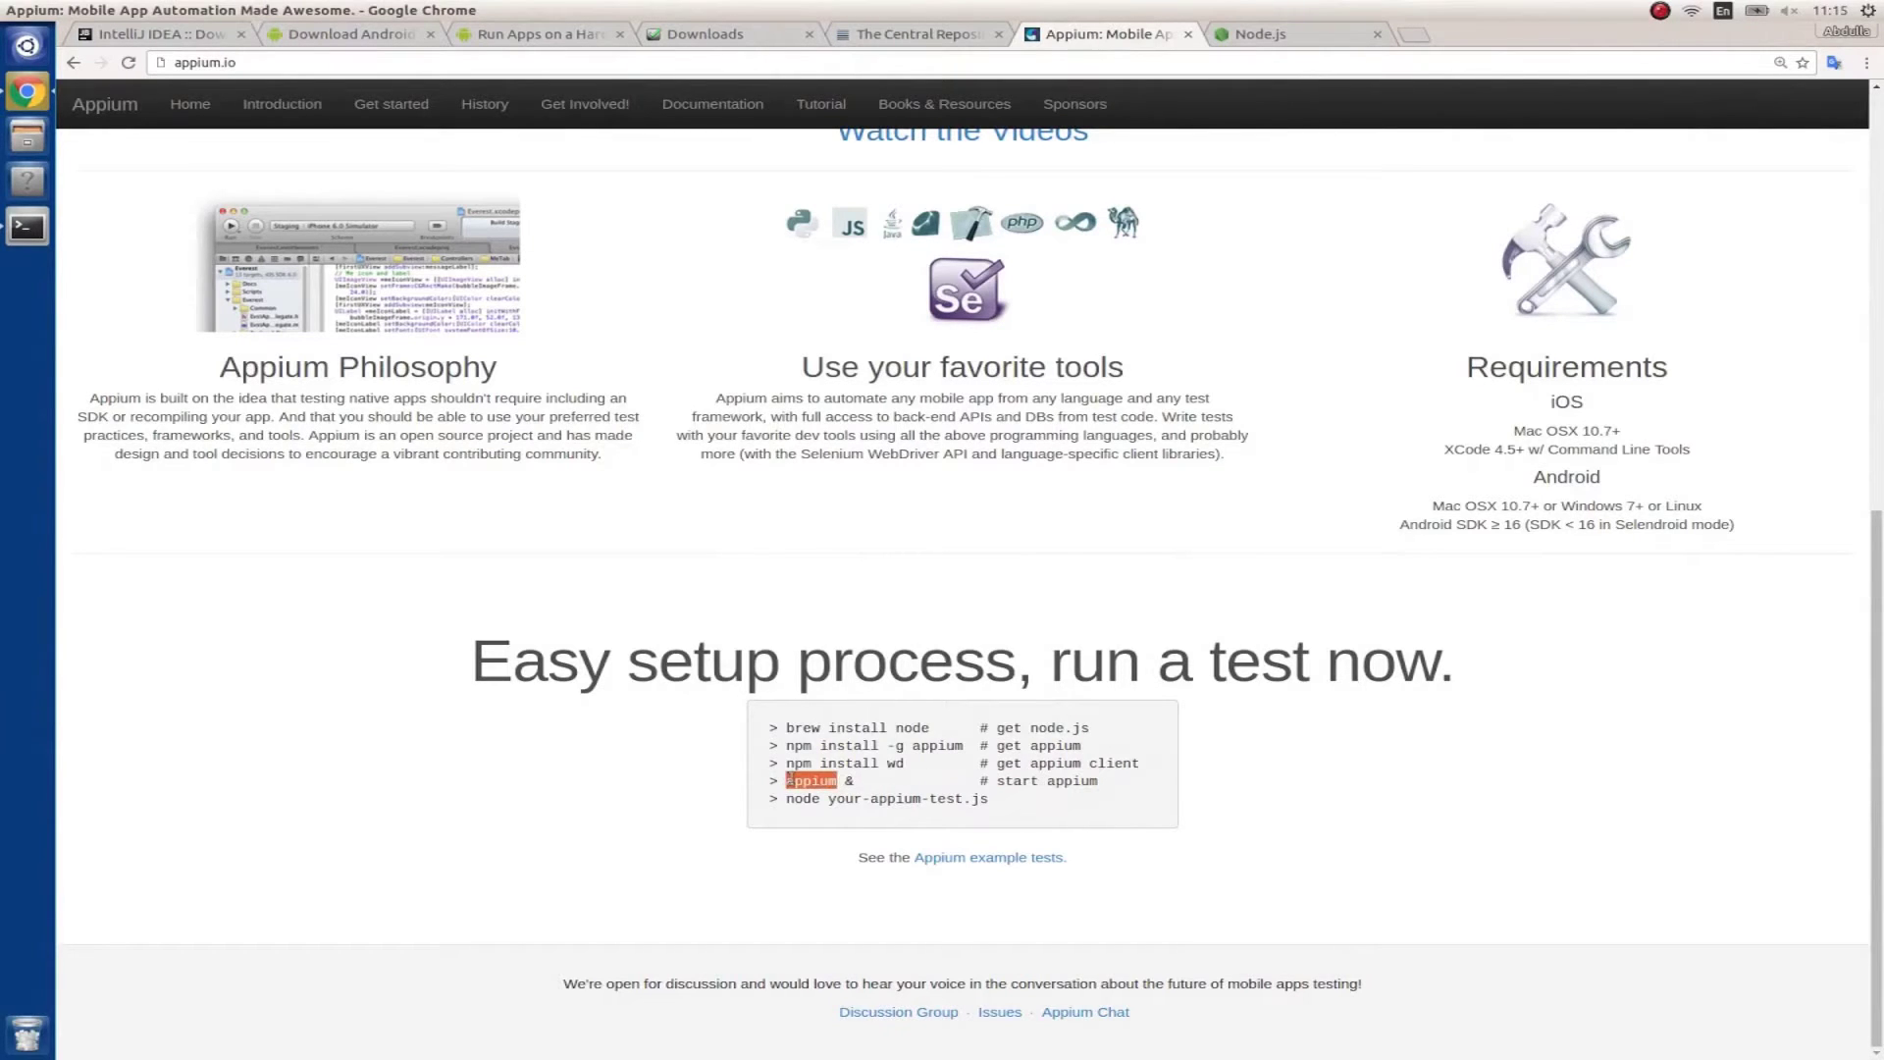
right_click(803, 782)
left_click(847, 820)
- Run appium in a terminal, starting v1.5.3 listening on 0.0.0.0:4723
left_click(27, 225)
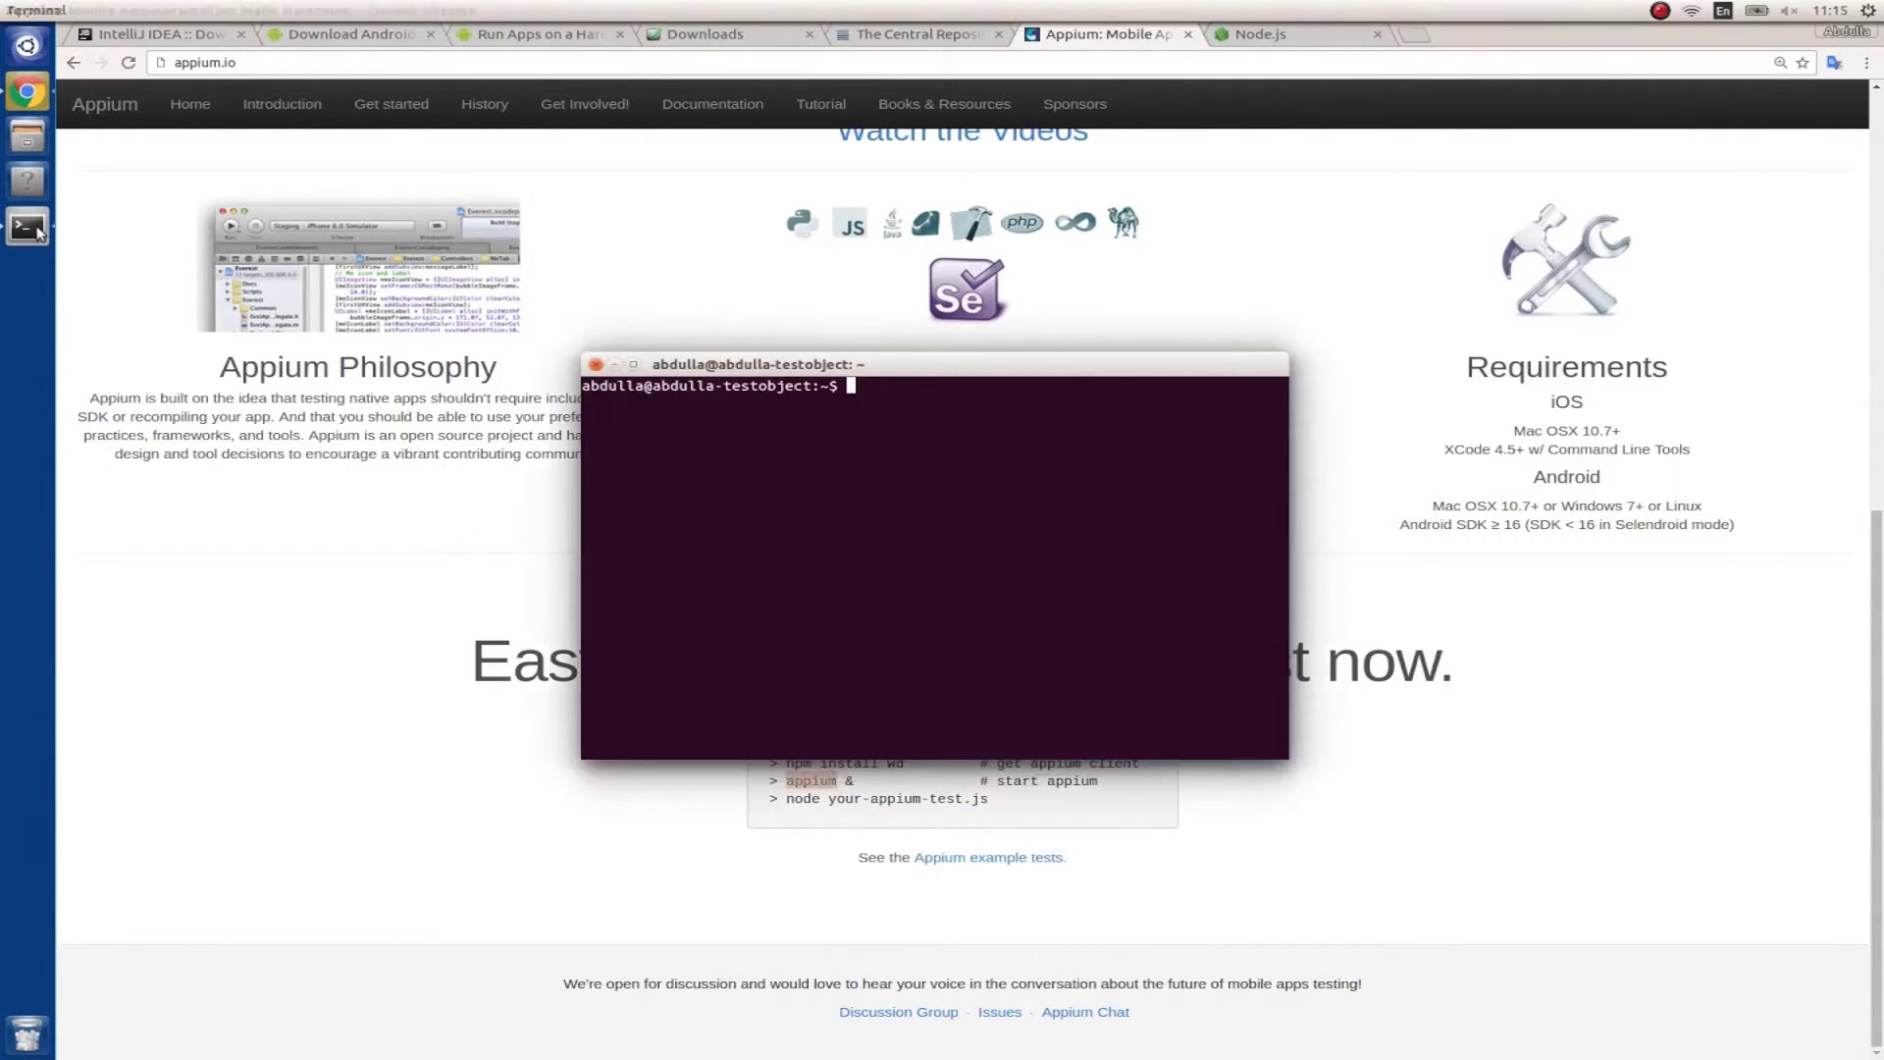
right_click(867, 401)
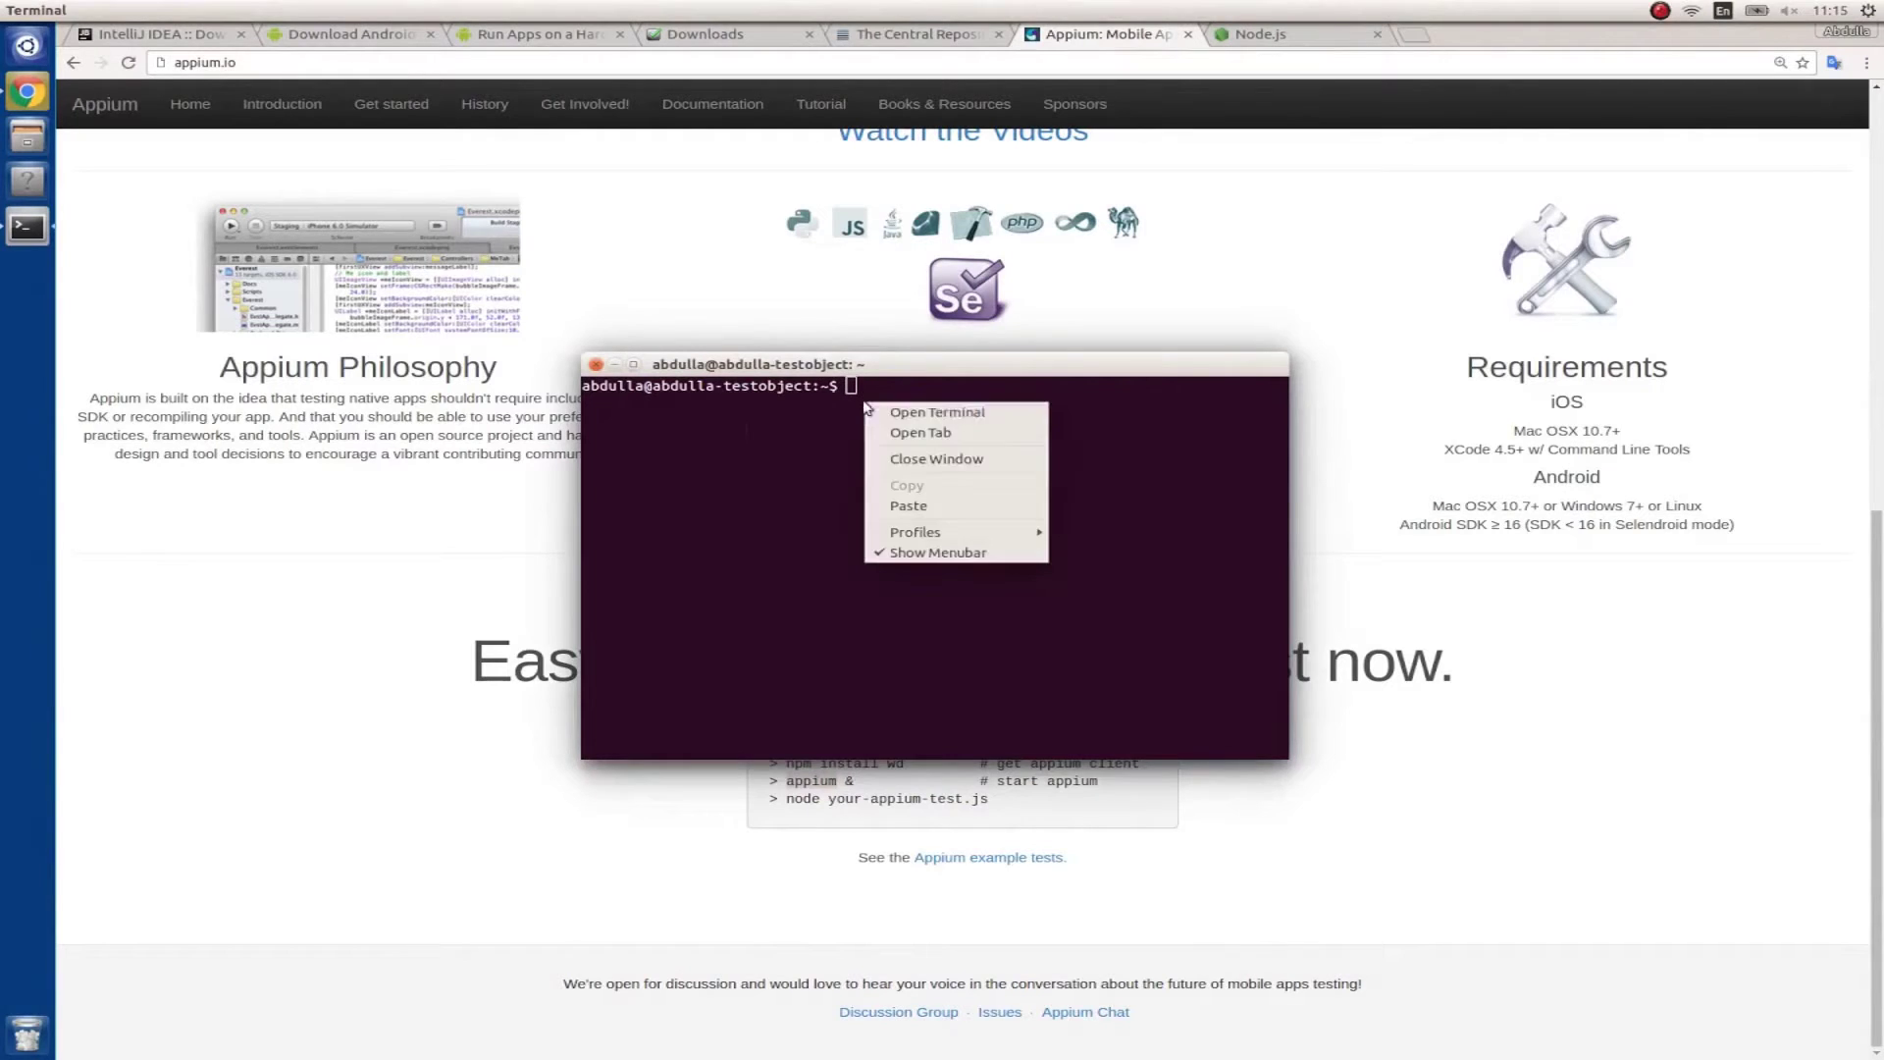
left_click(907, 506)
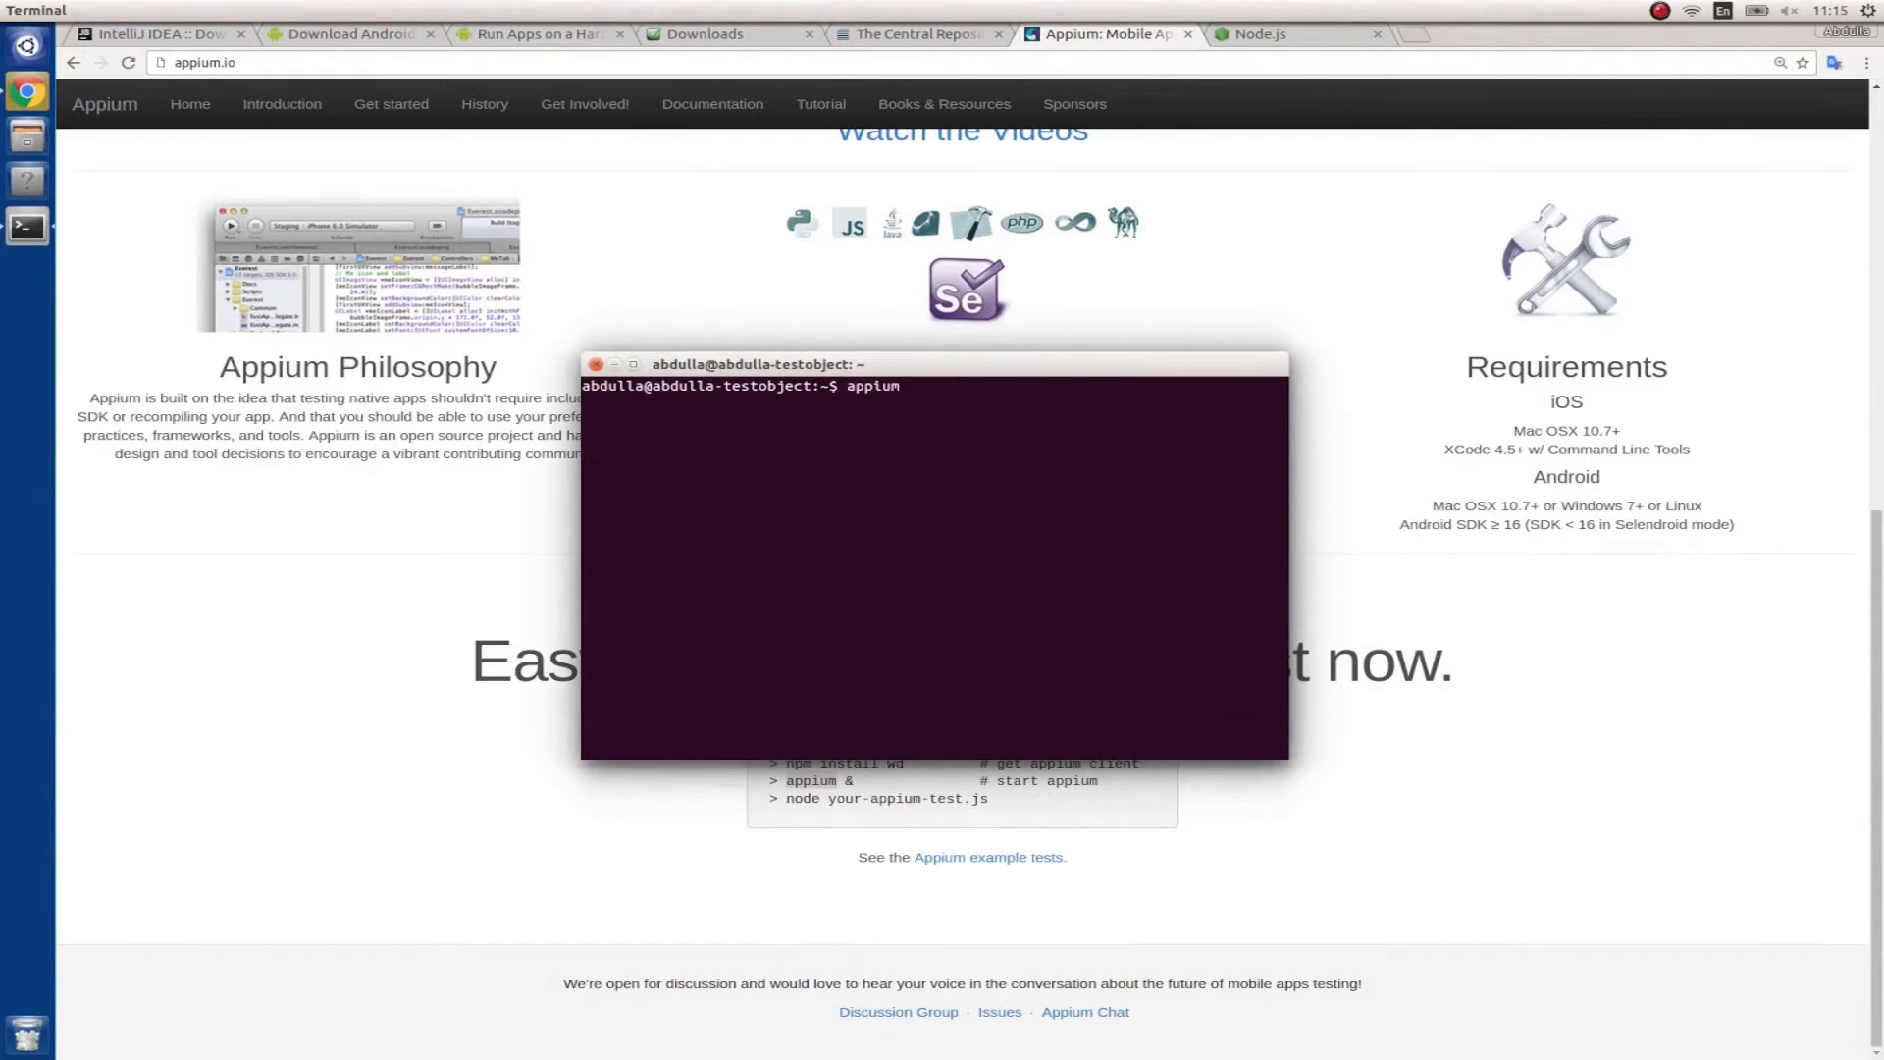
key("Return")
left_click_drag(872, 402, 670, 386)
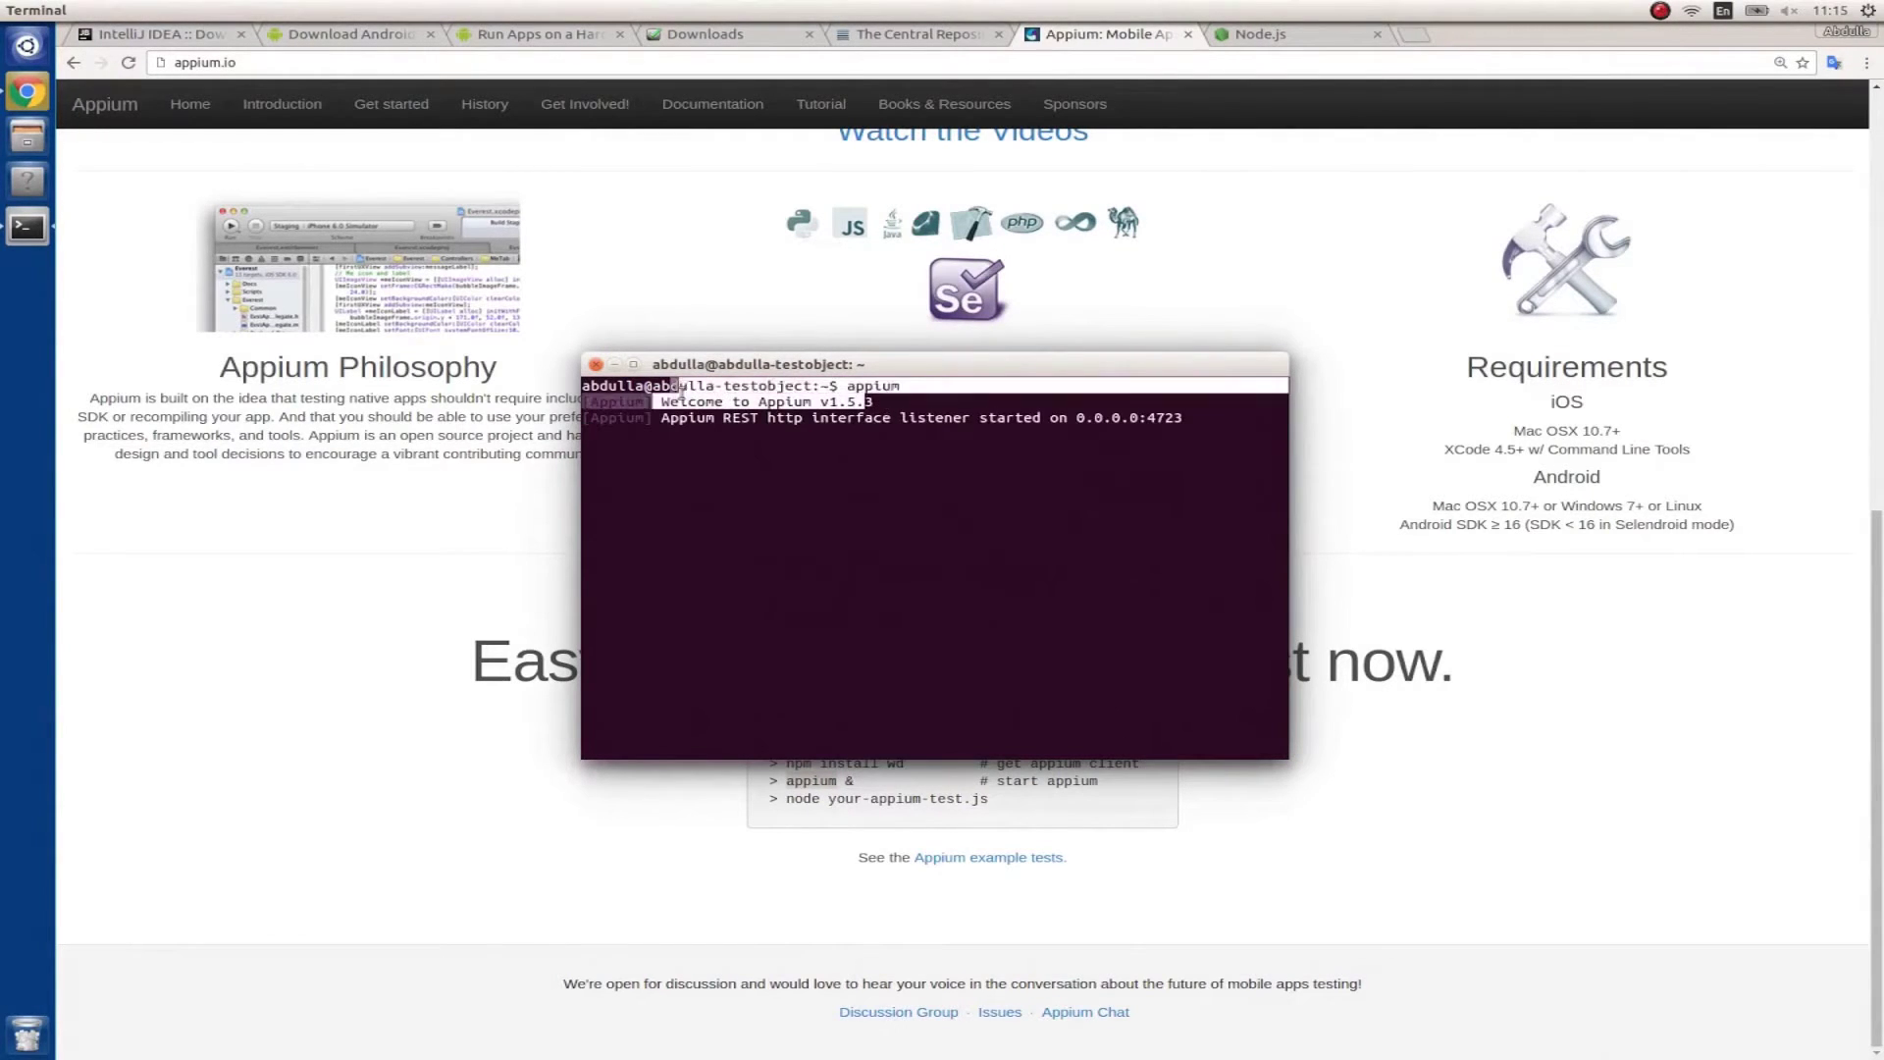
left_click(662, 400)
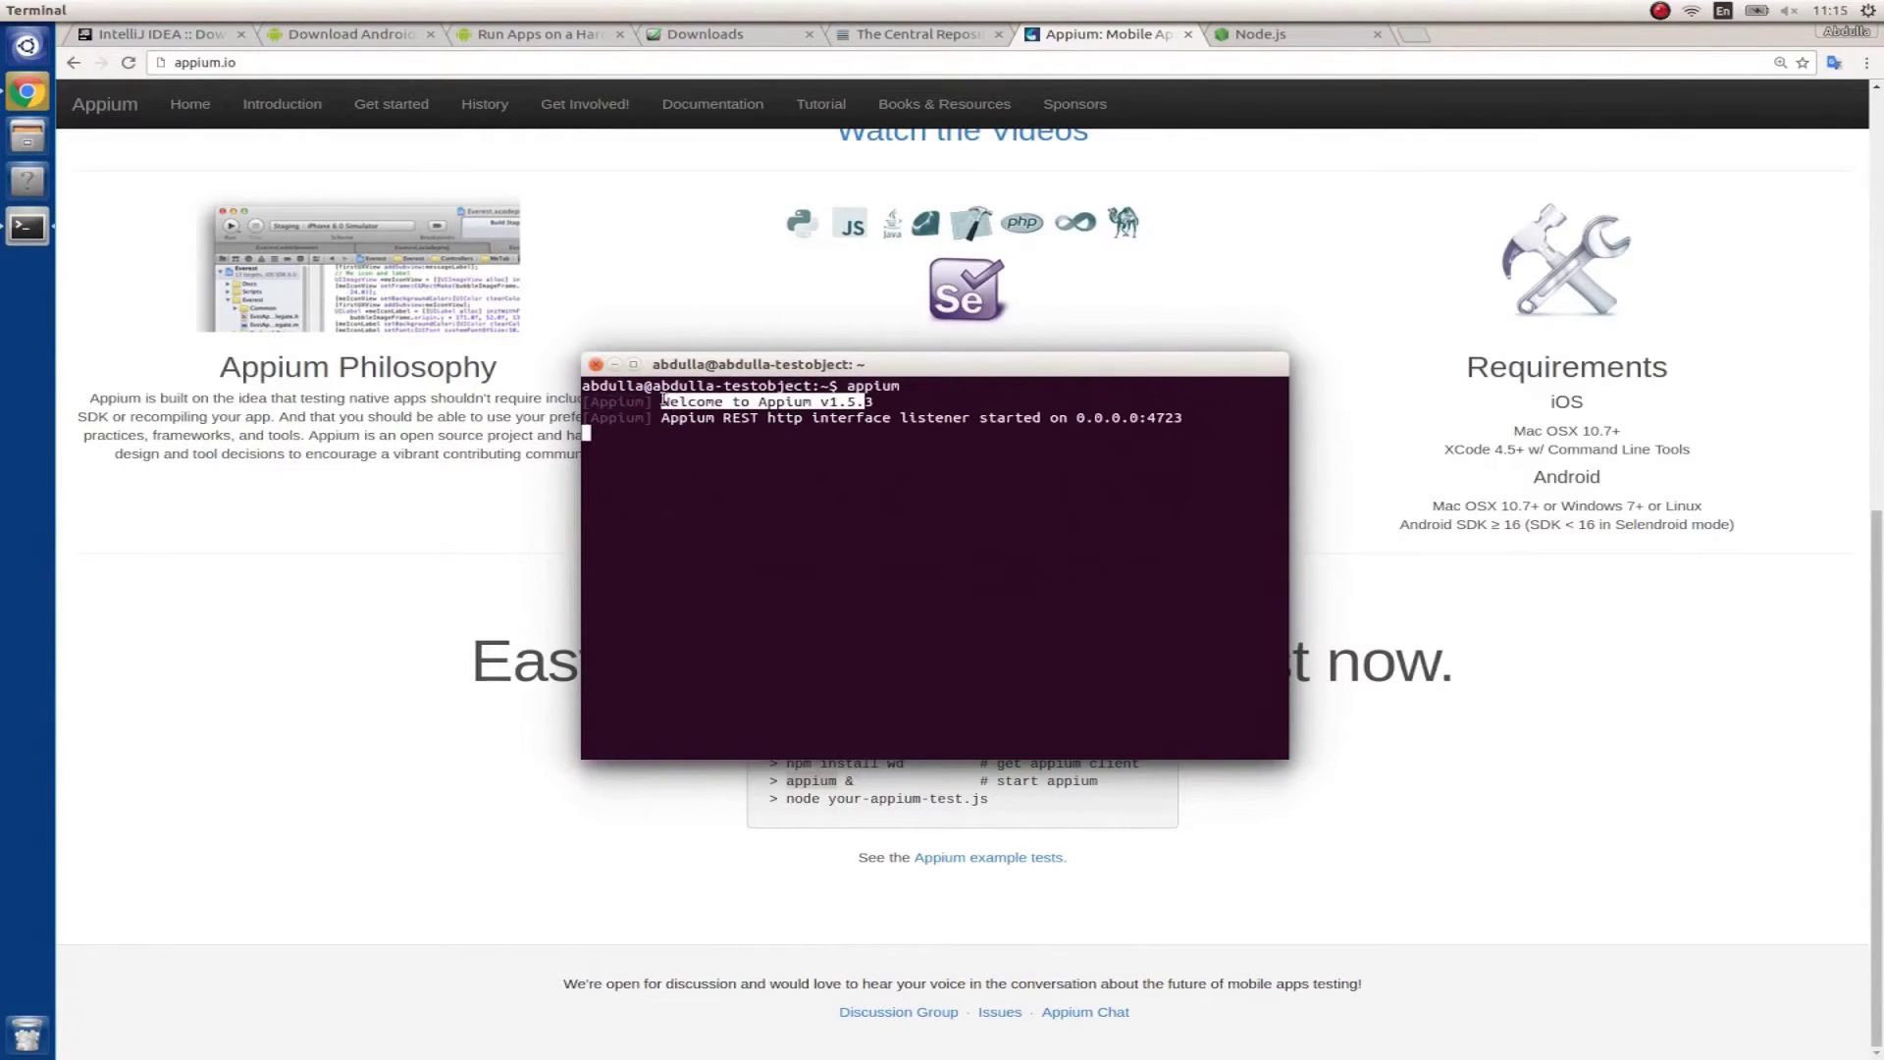
left_click(913, 402)
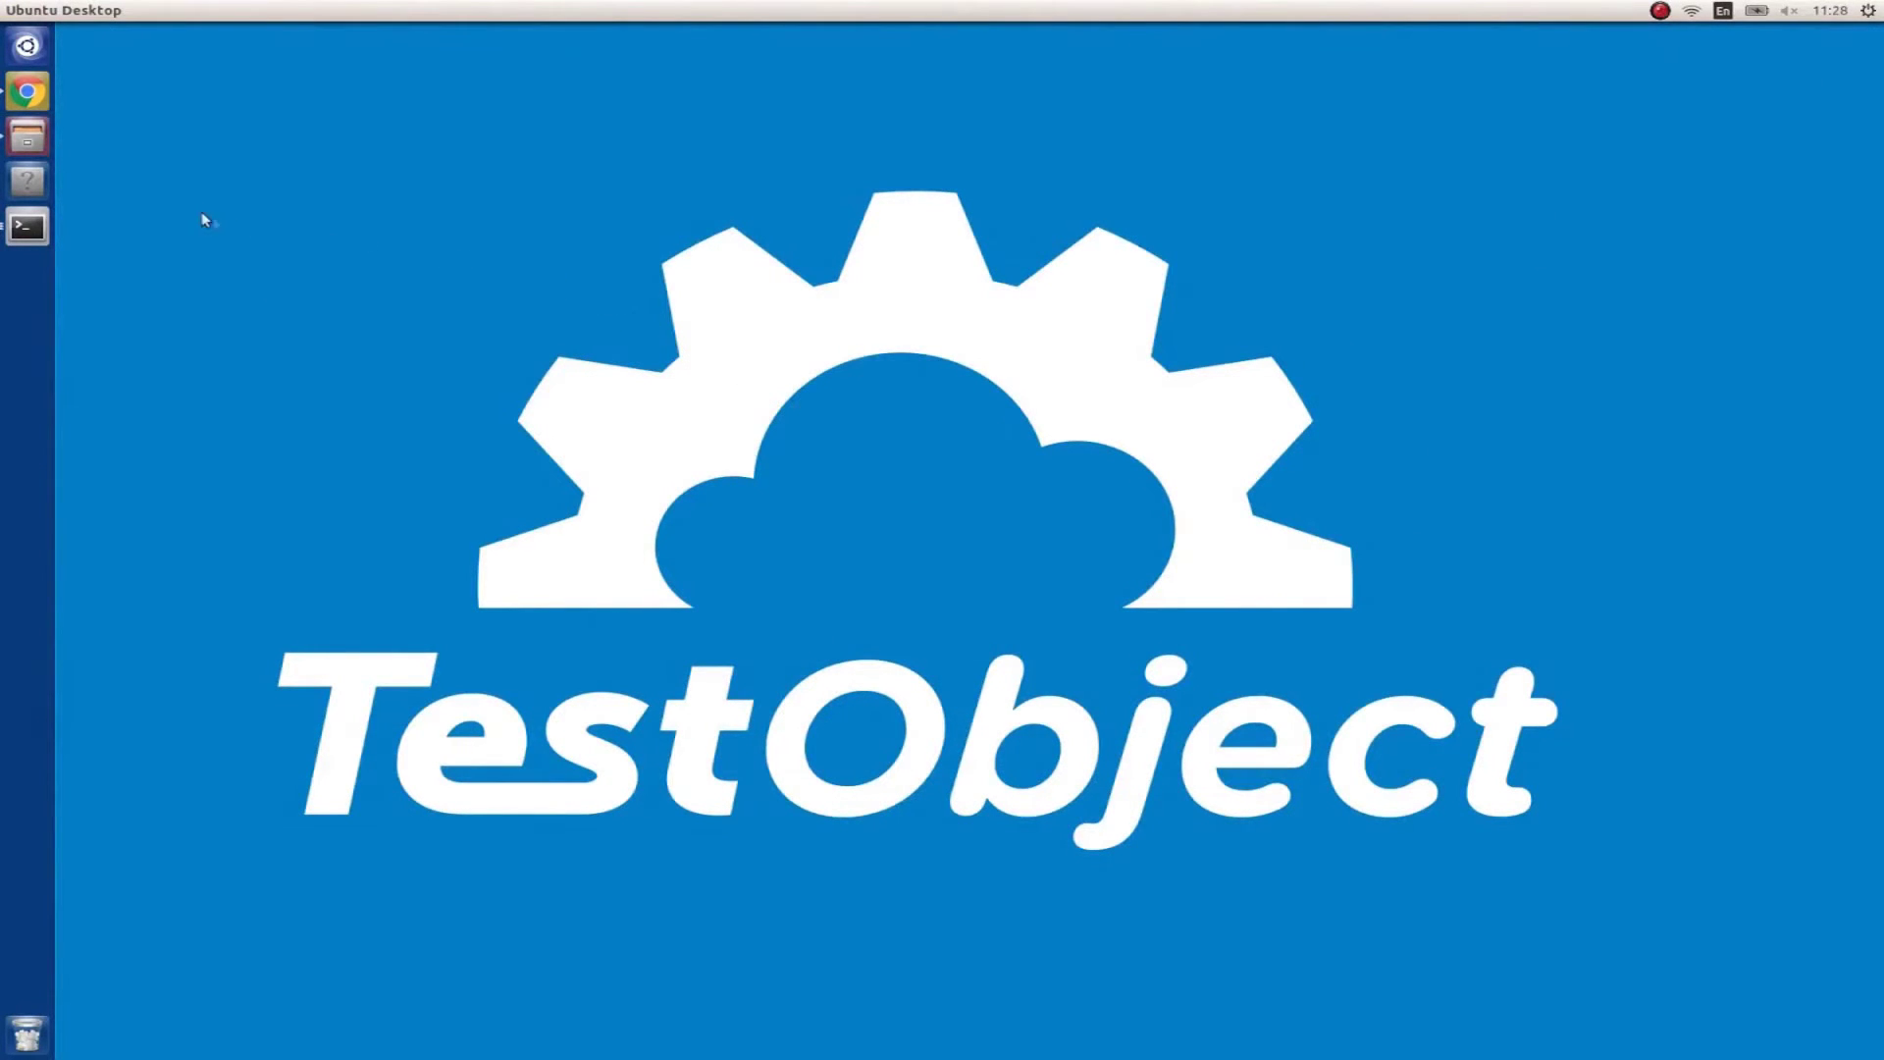
- Navigate into the android-sdk-linux/tools folder in Files
left_click(28, 138)
left_click(402, 207)
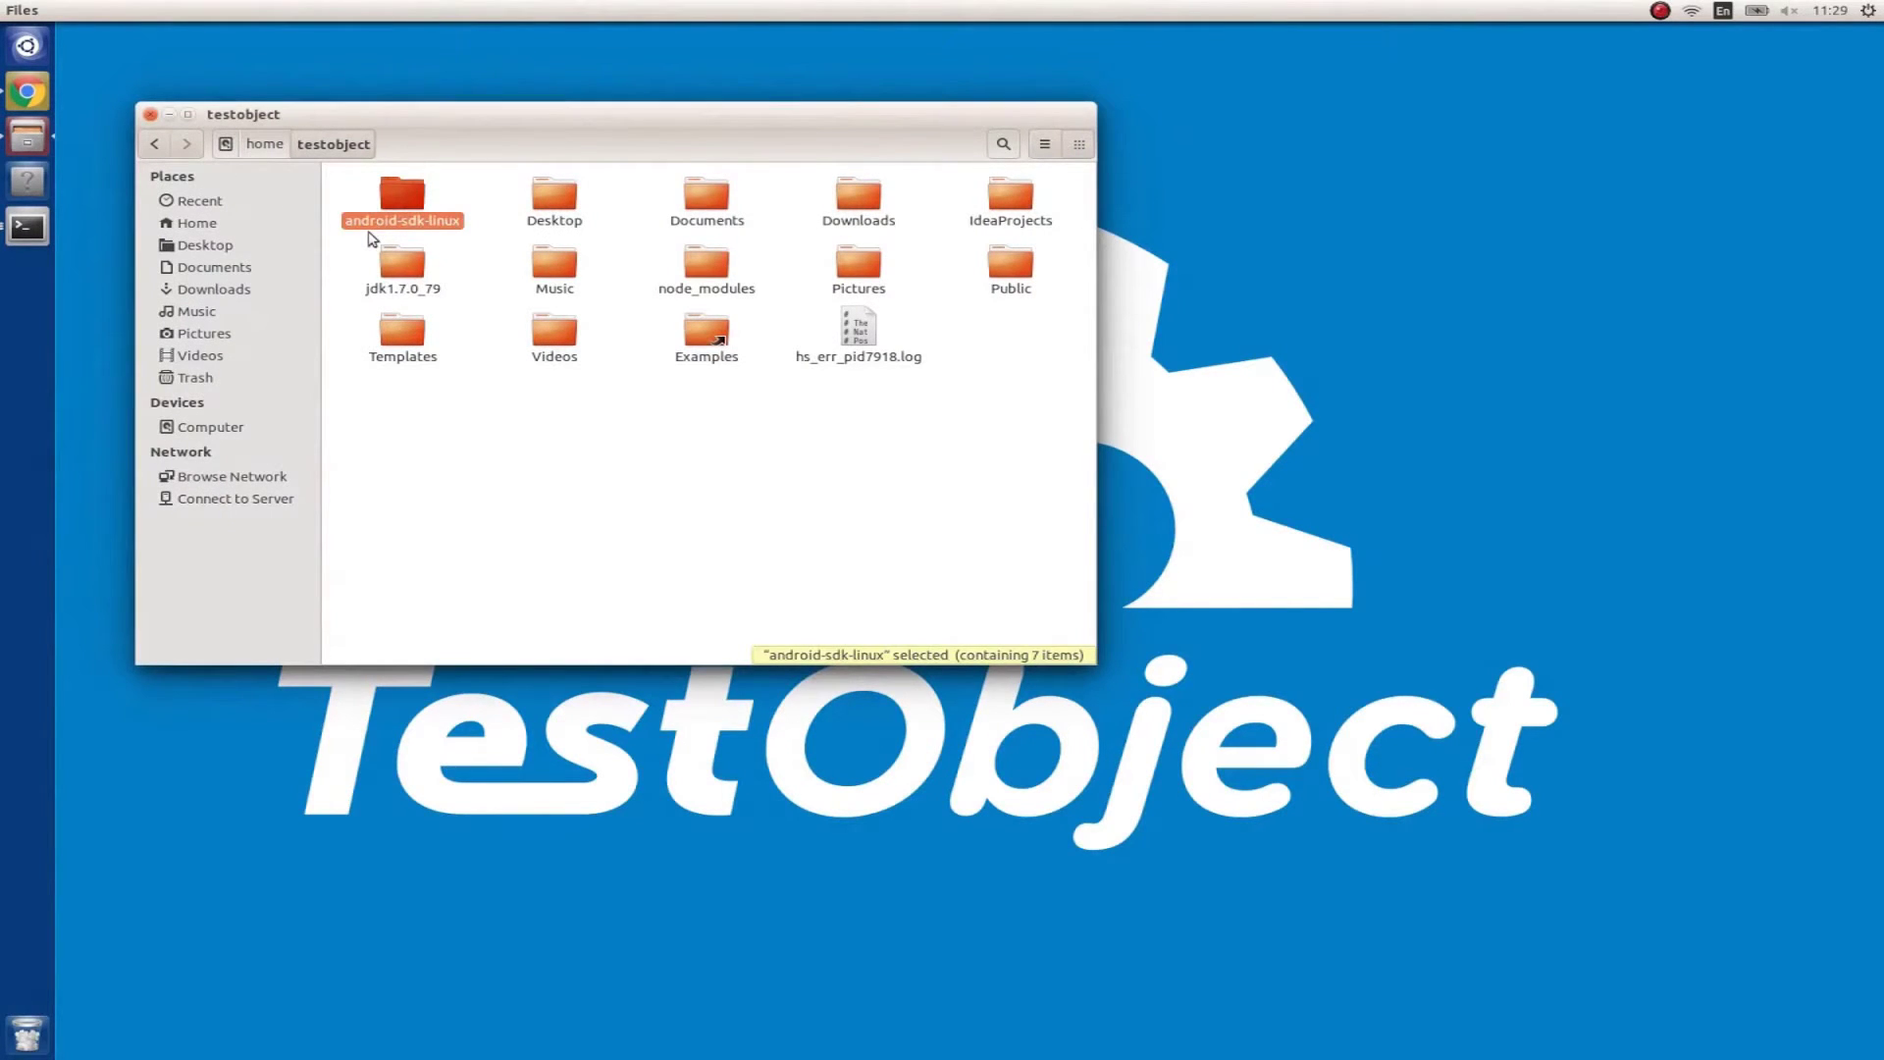
double_click(410, 198)
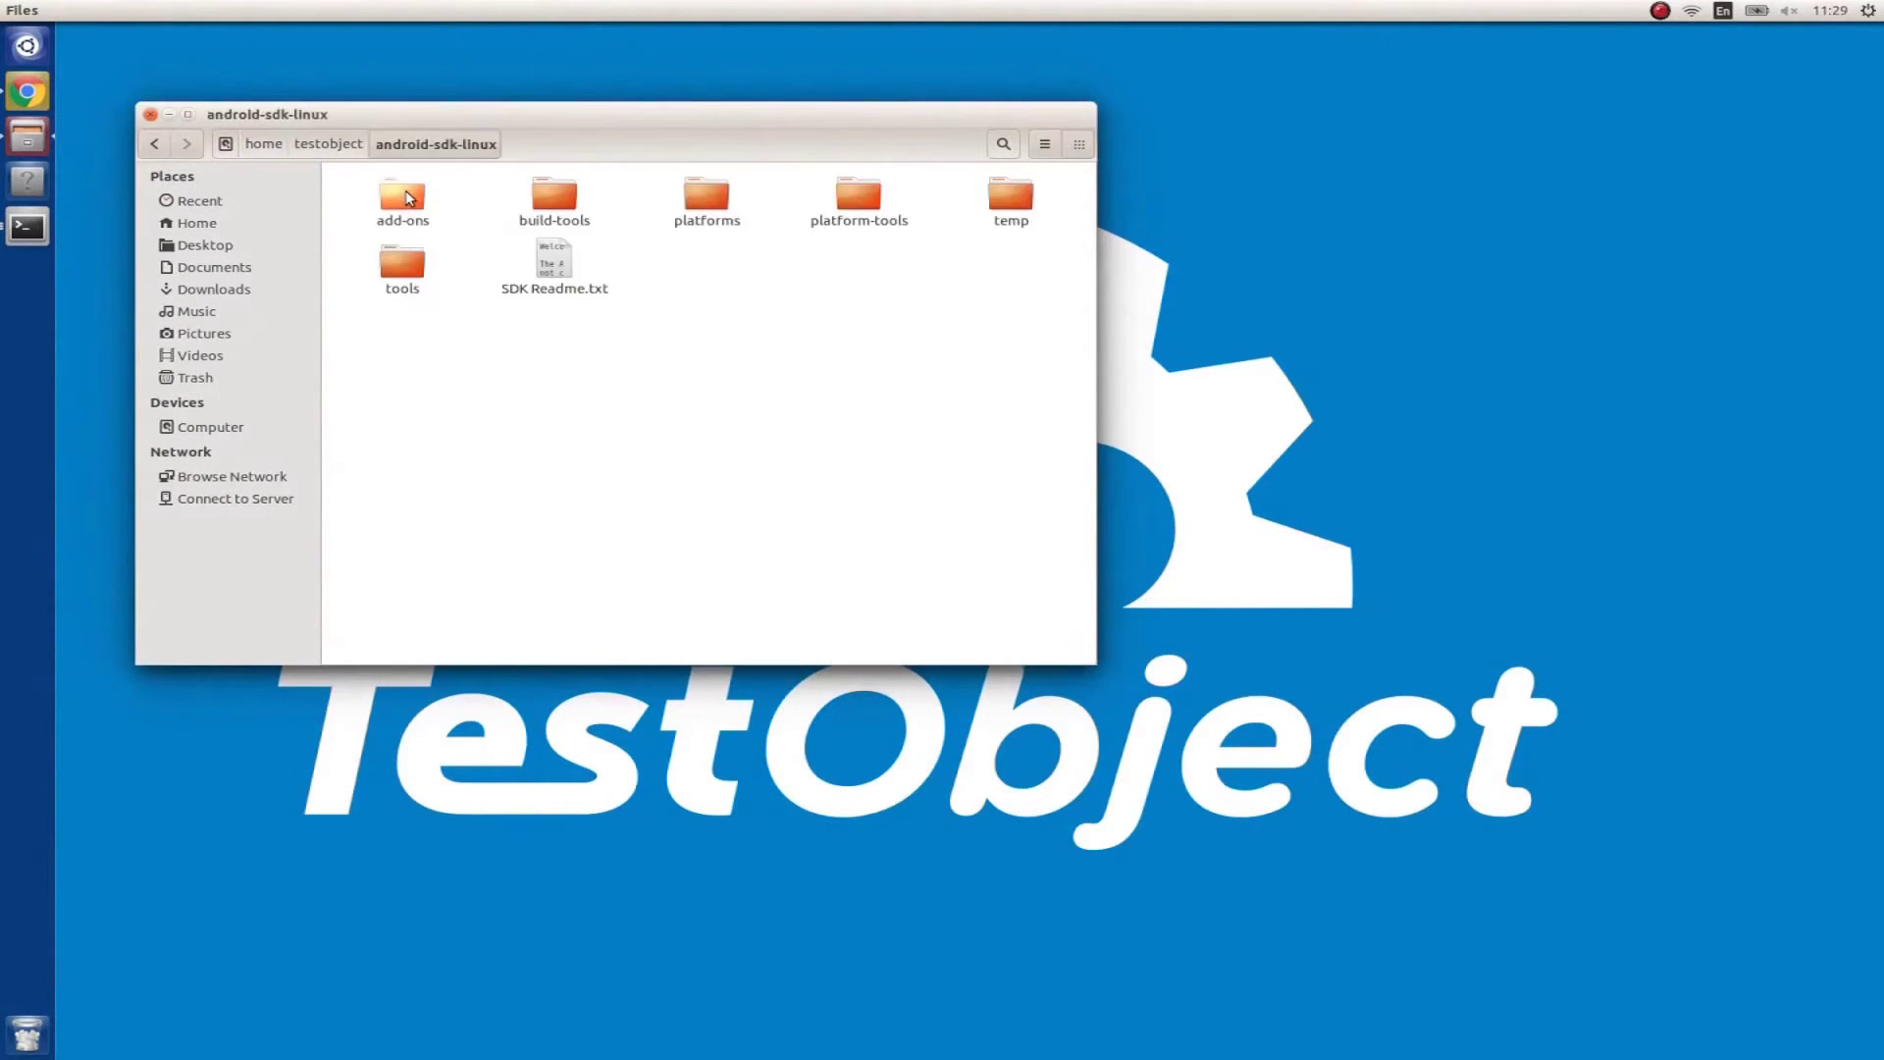
left_click(405, 288)
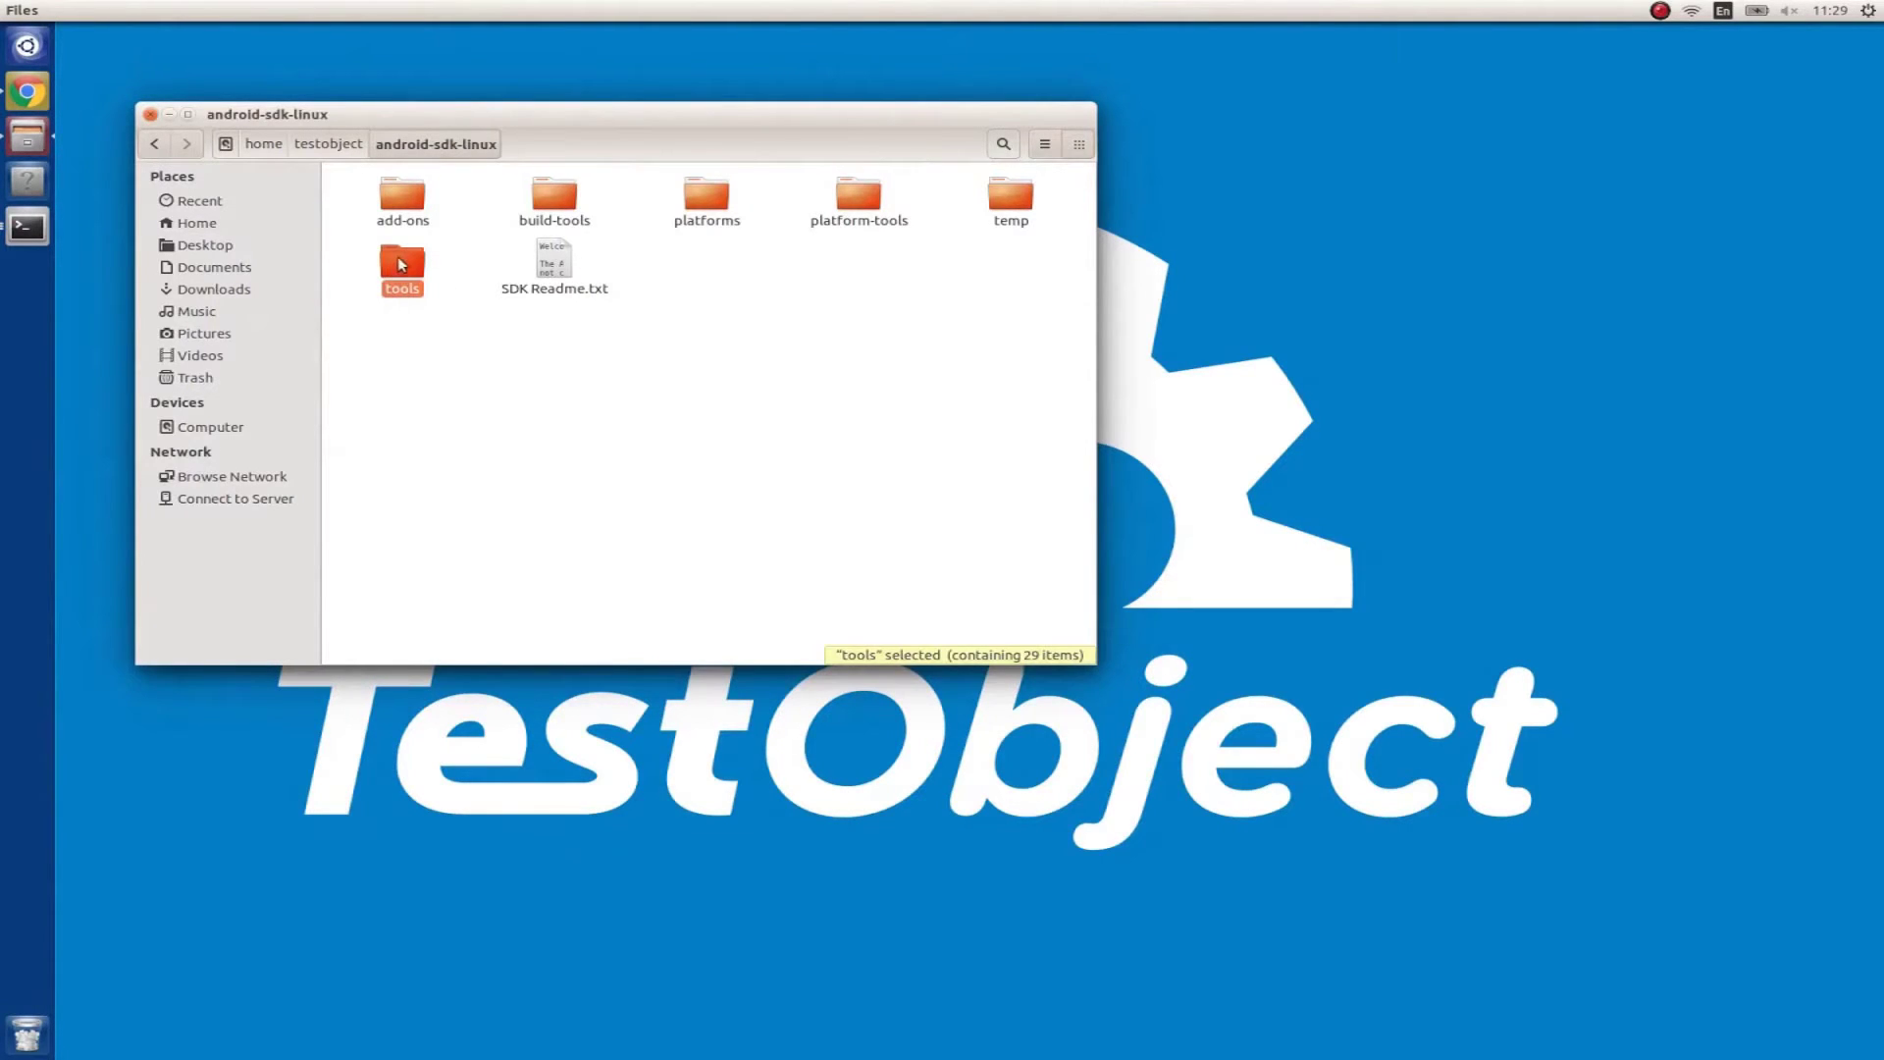
double_click(399, 265)
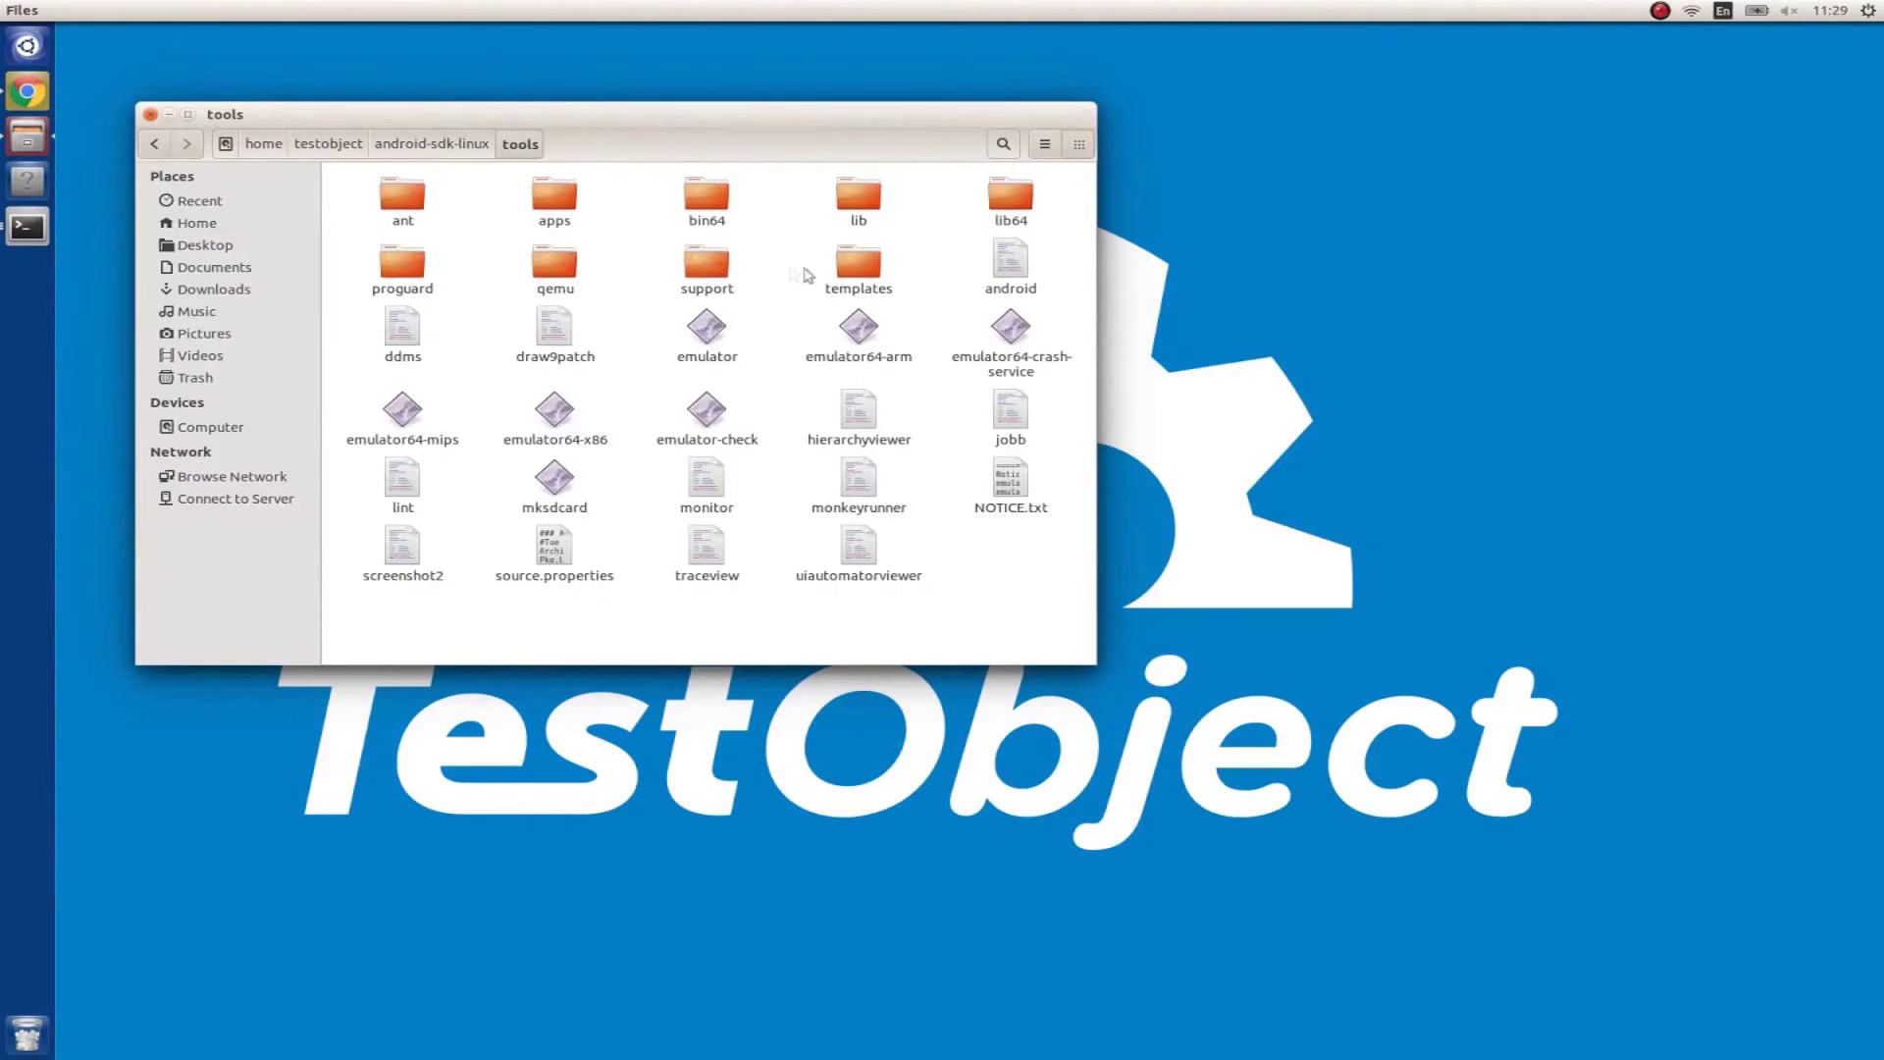
- Copy the android script's location, /home/testobject/android-sdk-linux/tools, from its Properties
right_click(1010, 273)
left_click(1123, 539)
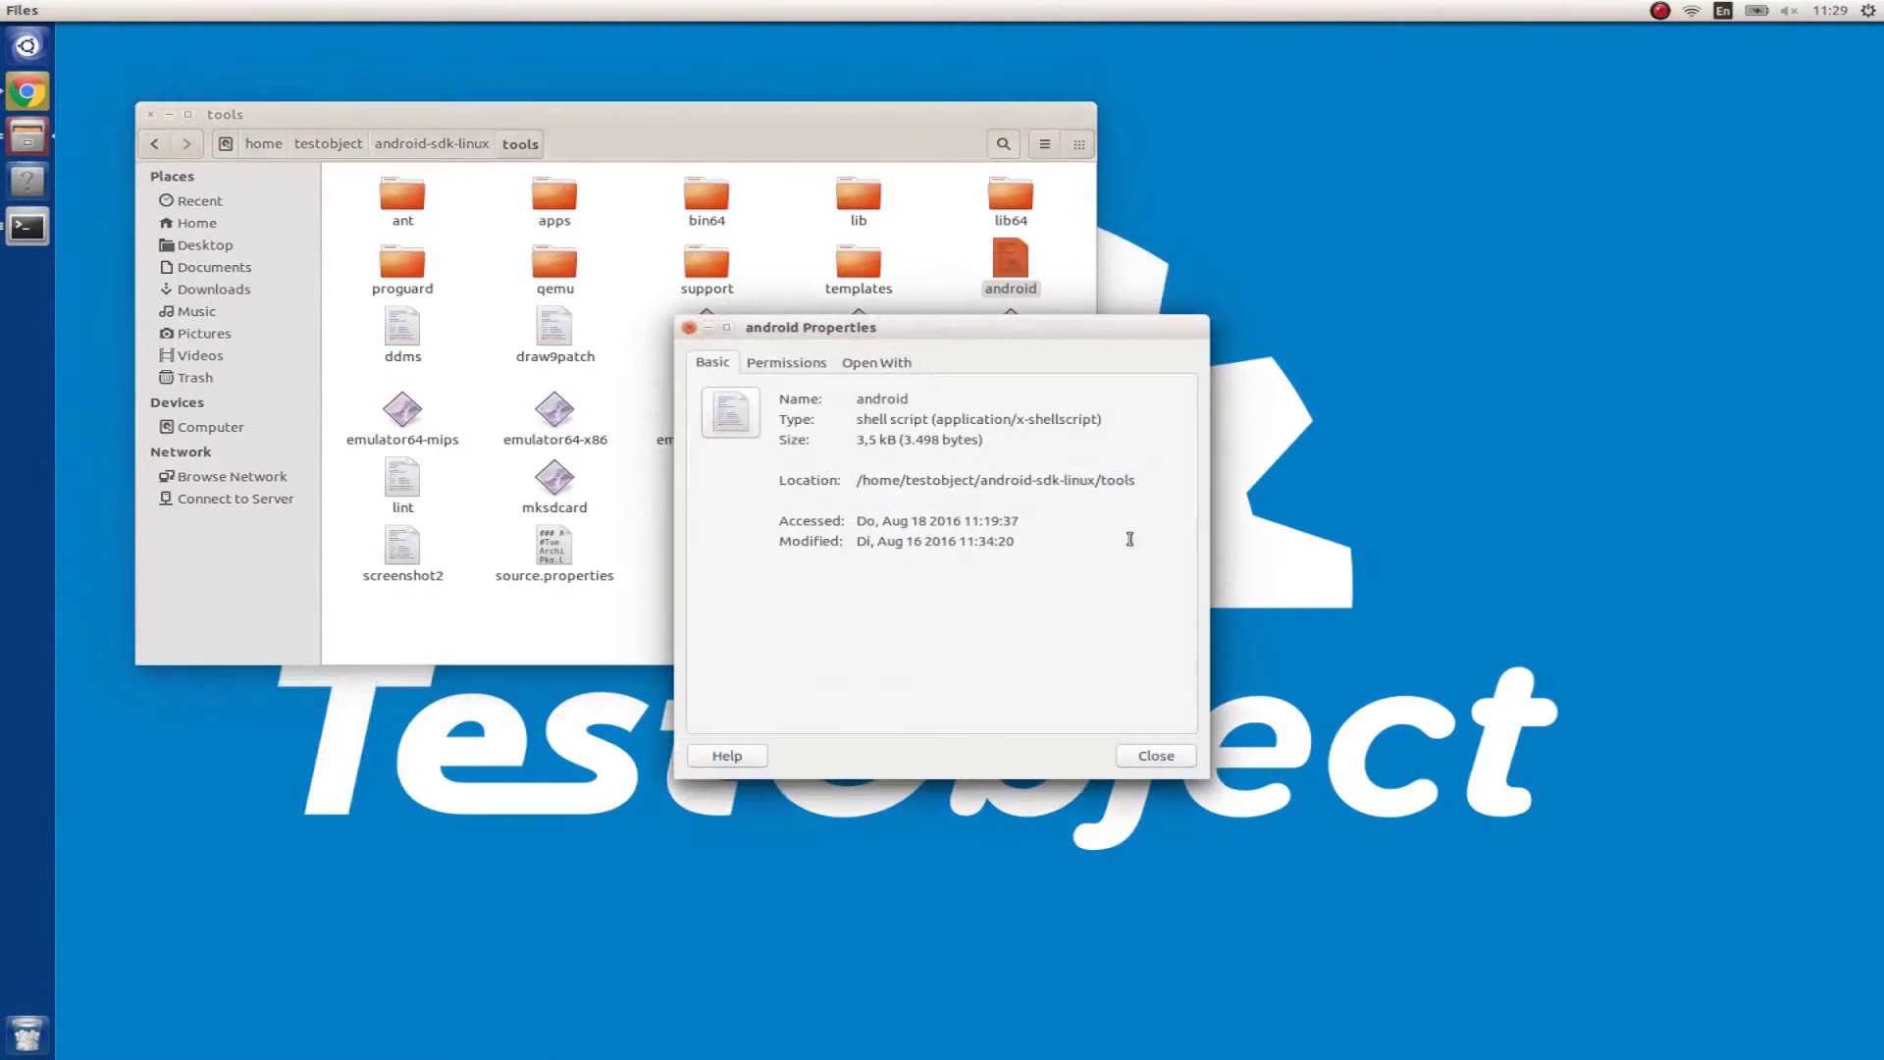
left_click_drag(1134, 480, 859, 481)
right_click(875, 480)
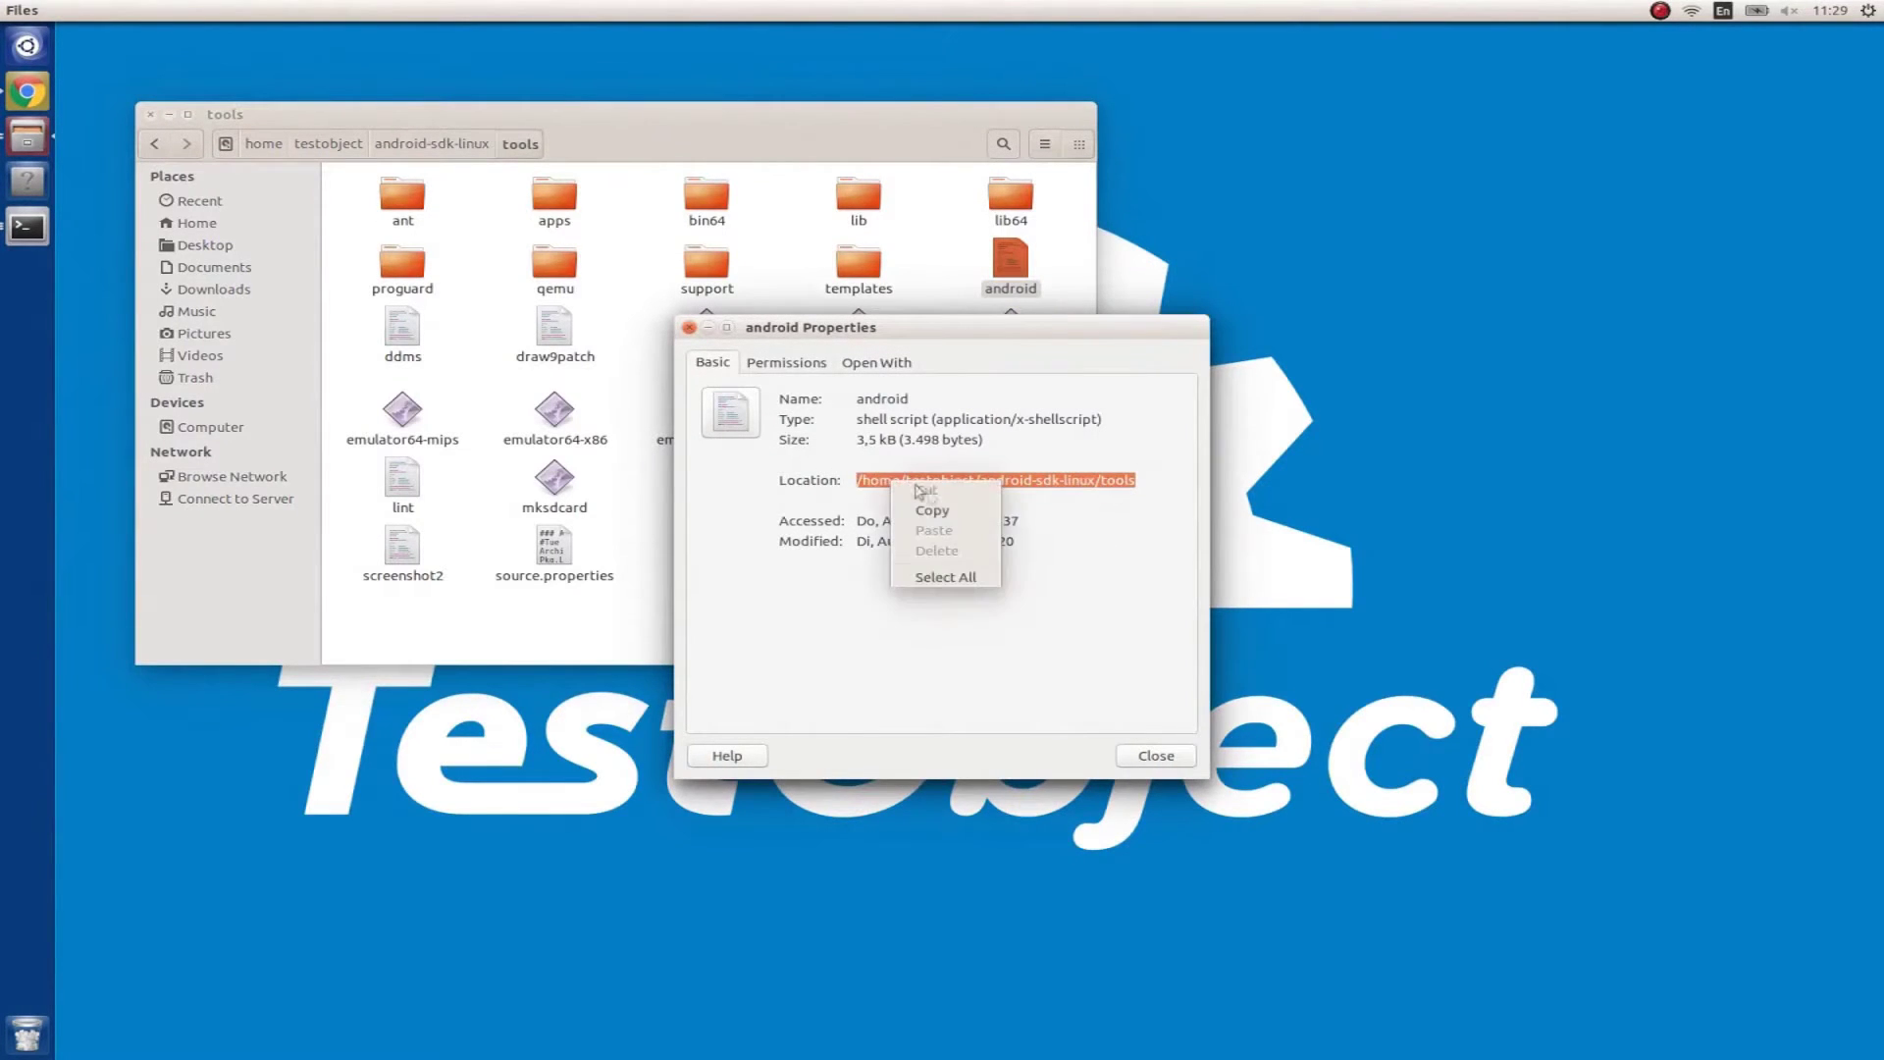
left_click(979, 515)
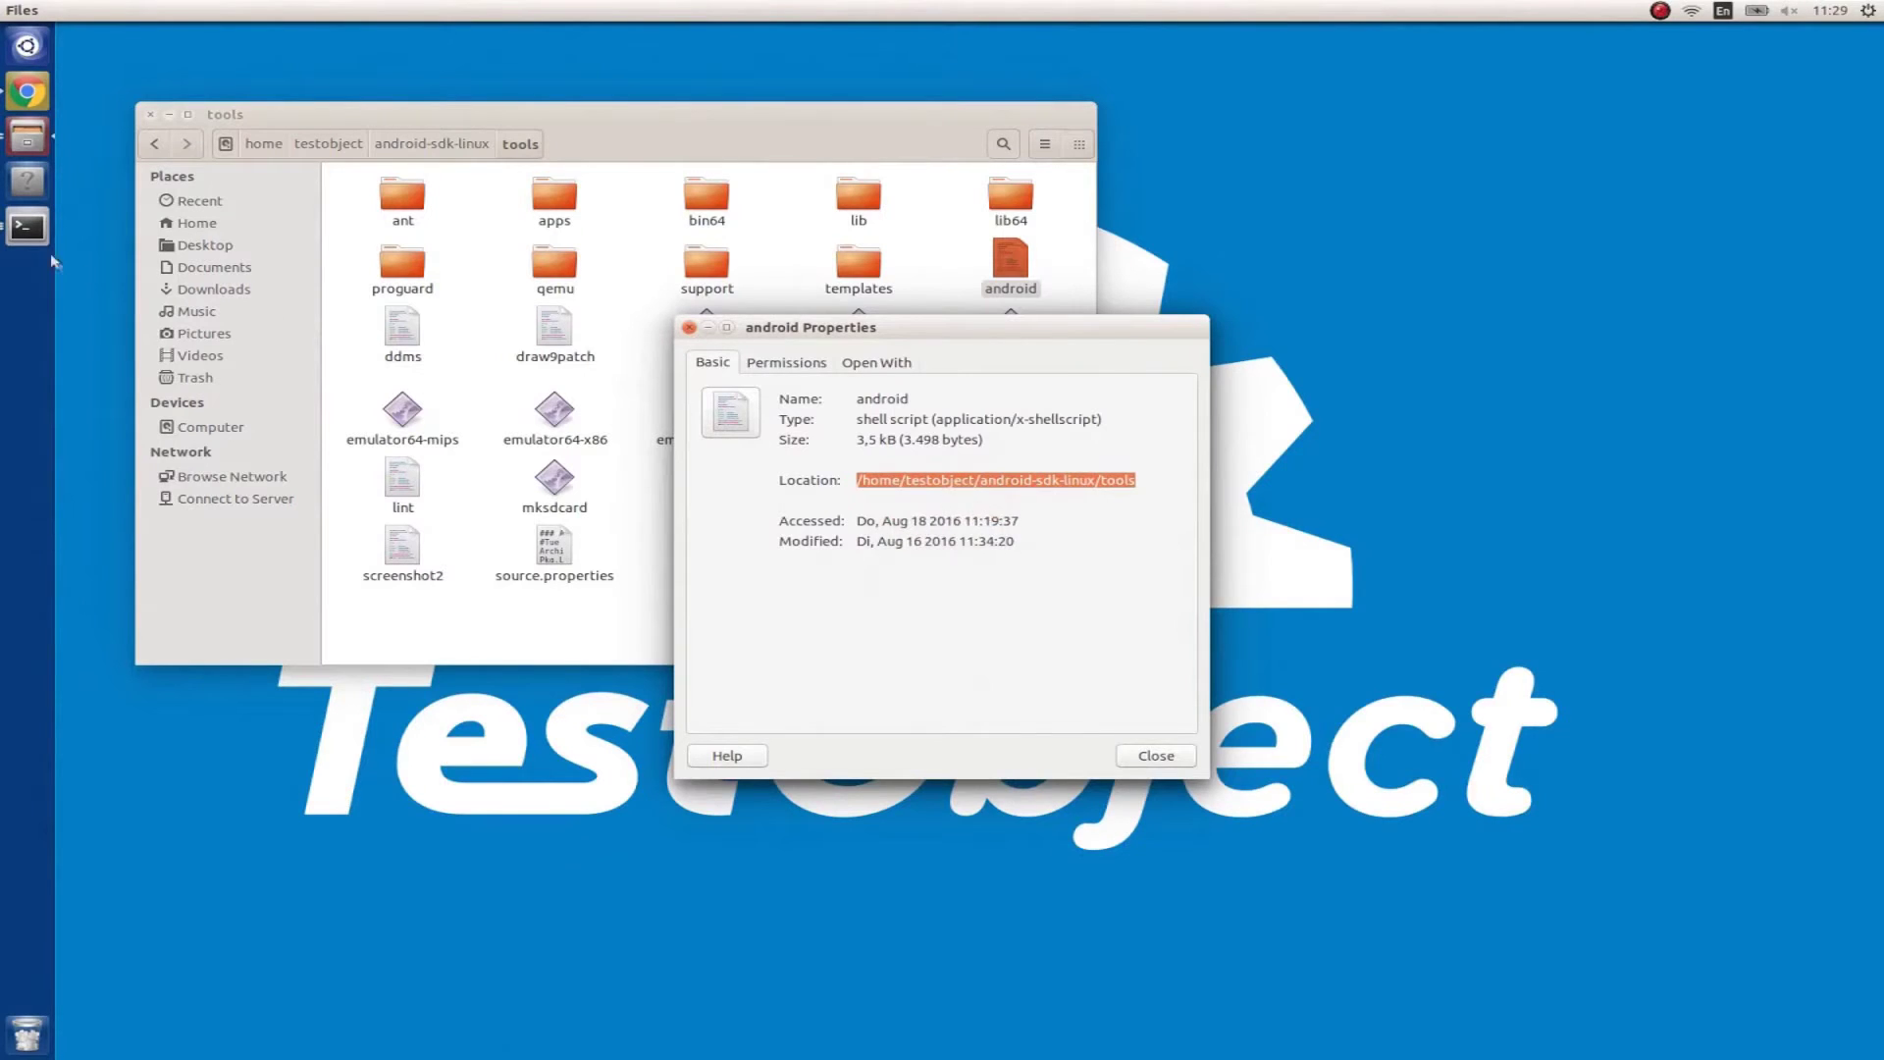
- Change directory to /home/testobject/android-sdk-linux/tools in a new terminal
left_click(28, 226)
right_click(1432, 256)
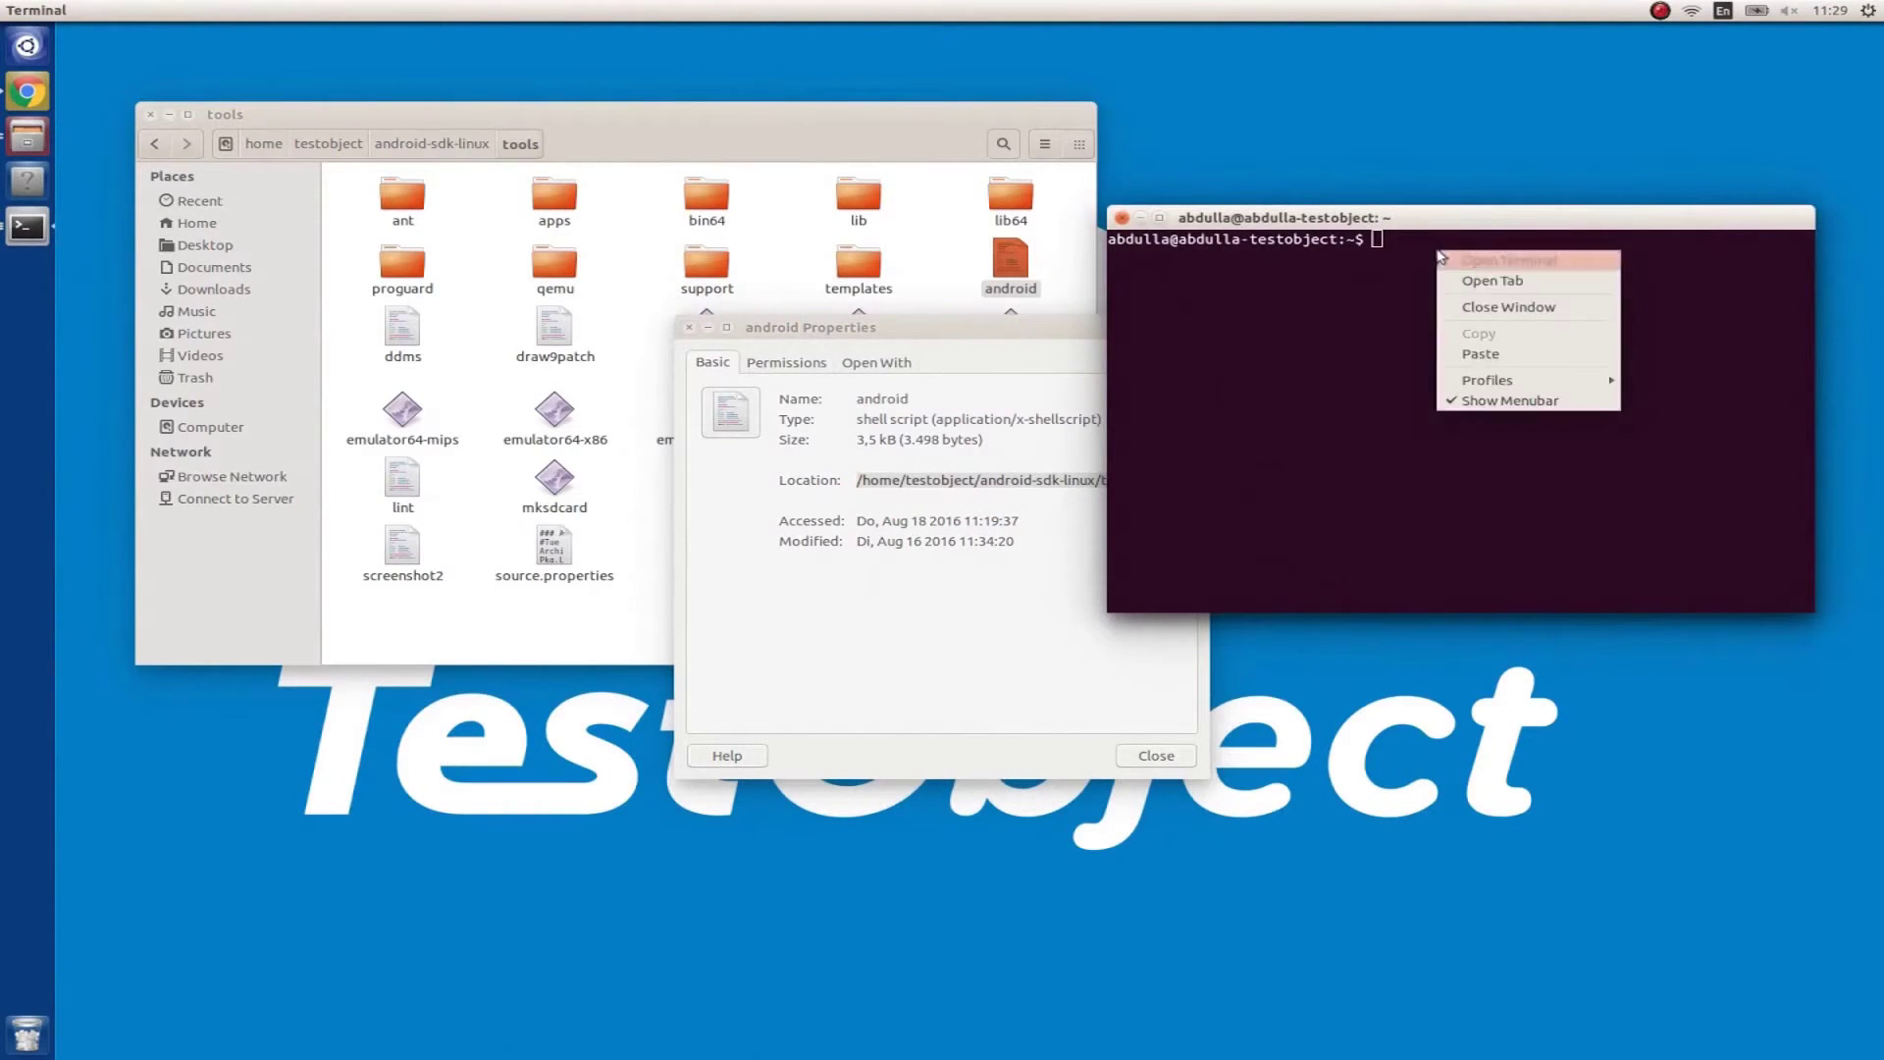
left_click(1474, 259)
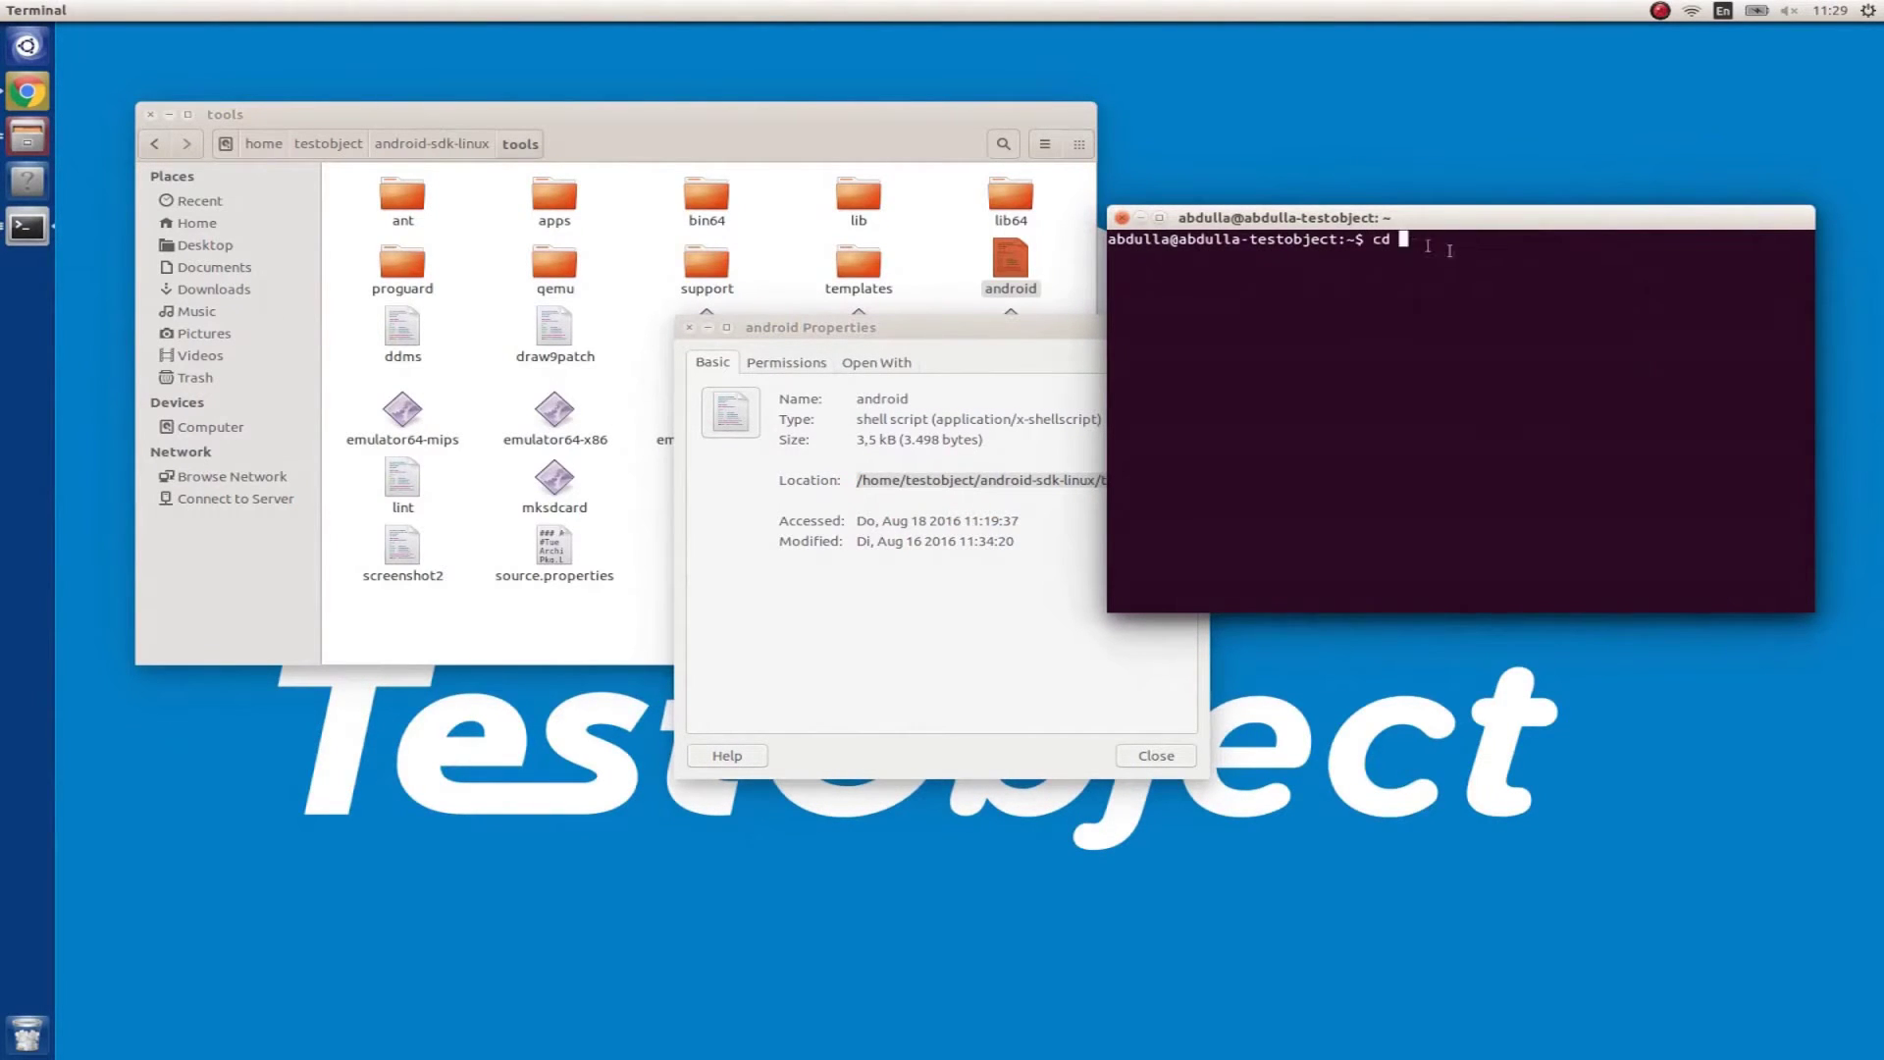
right_click(1450, 250)
left_click(1532, 348)
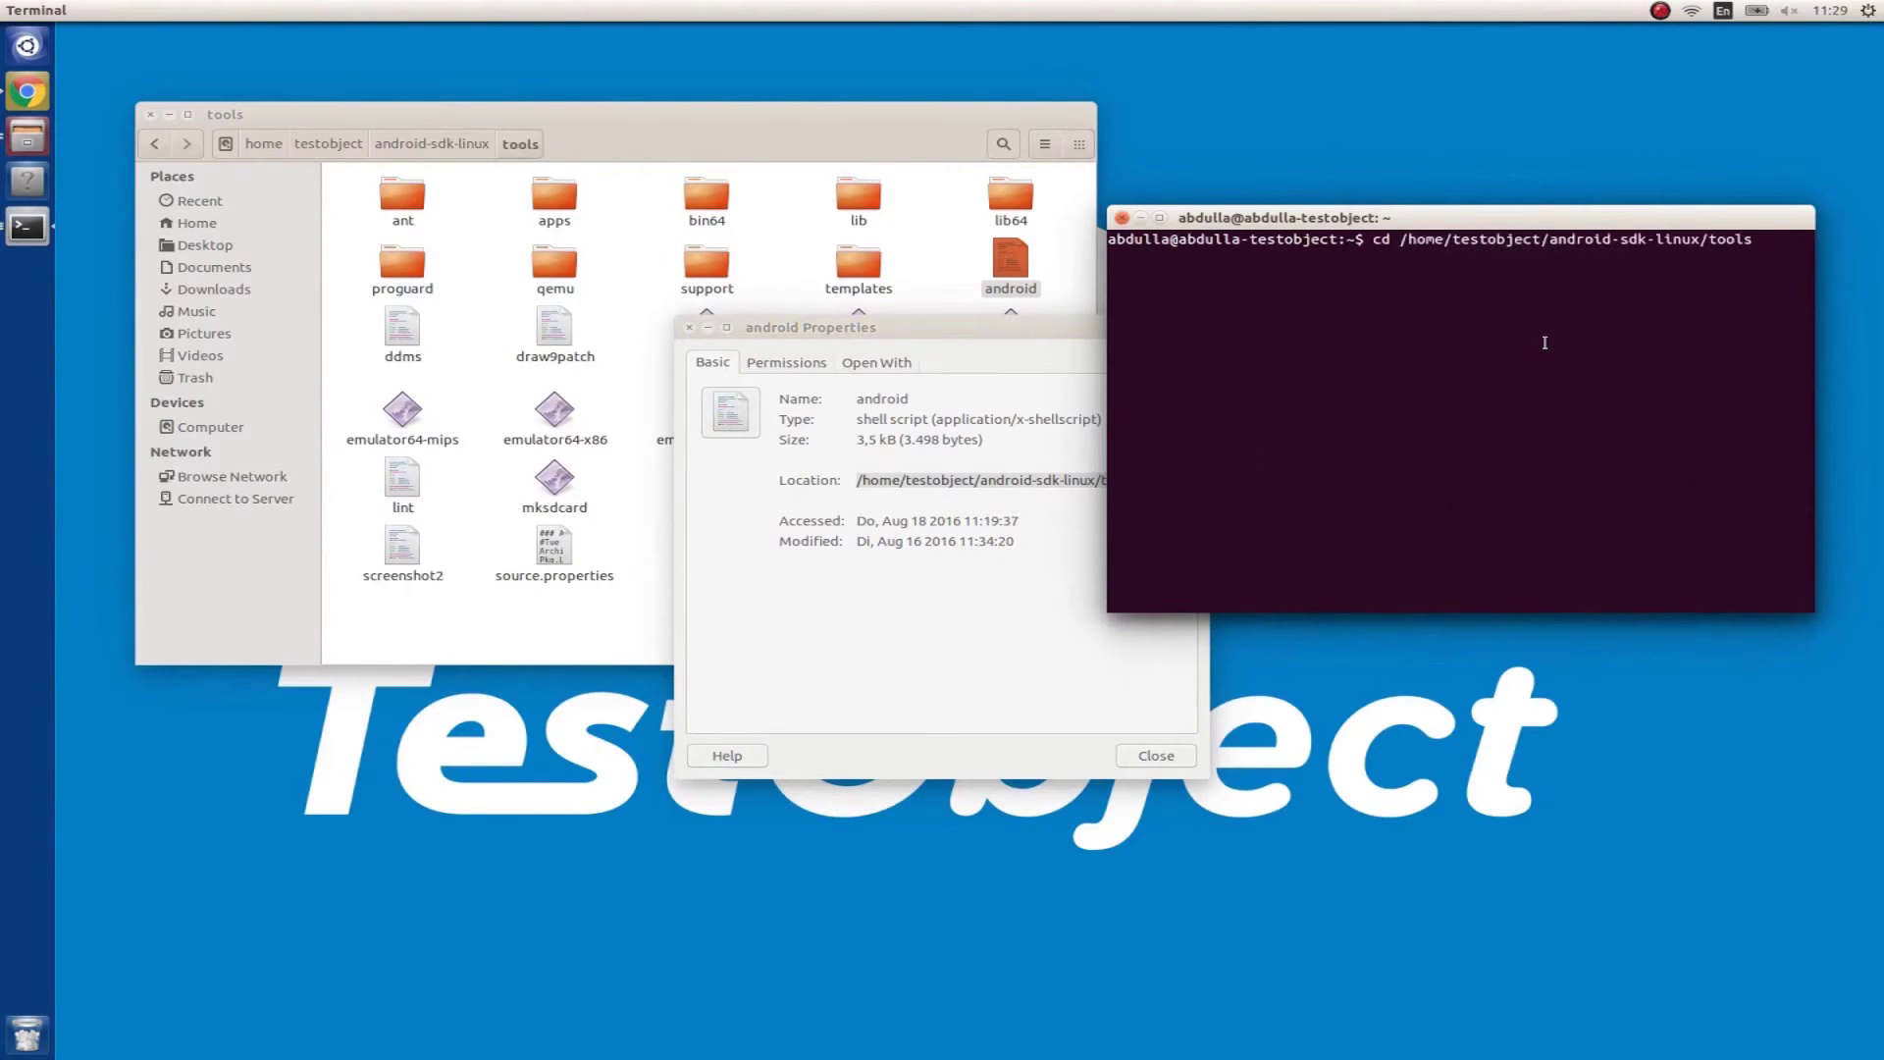
key("Return")
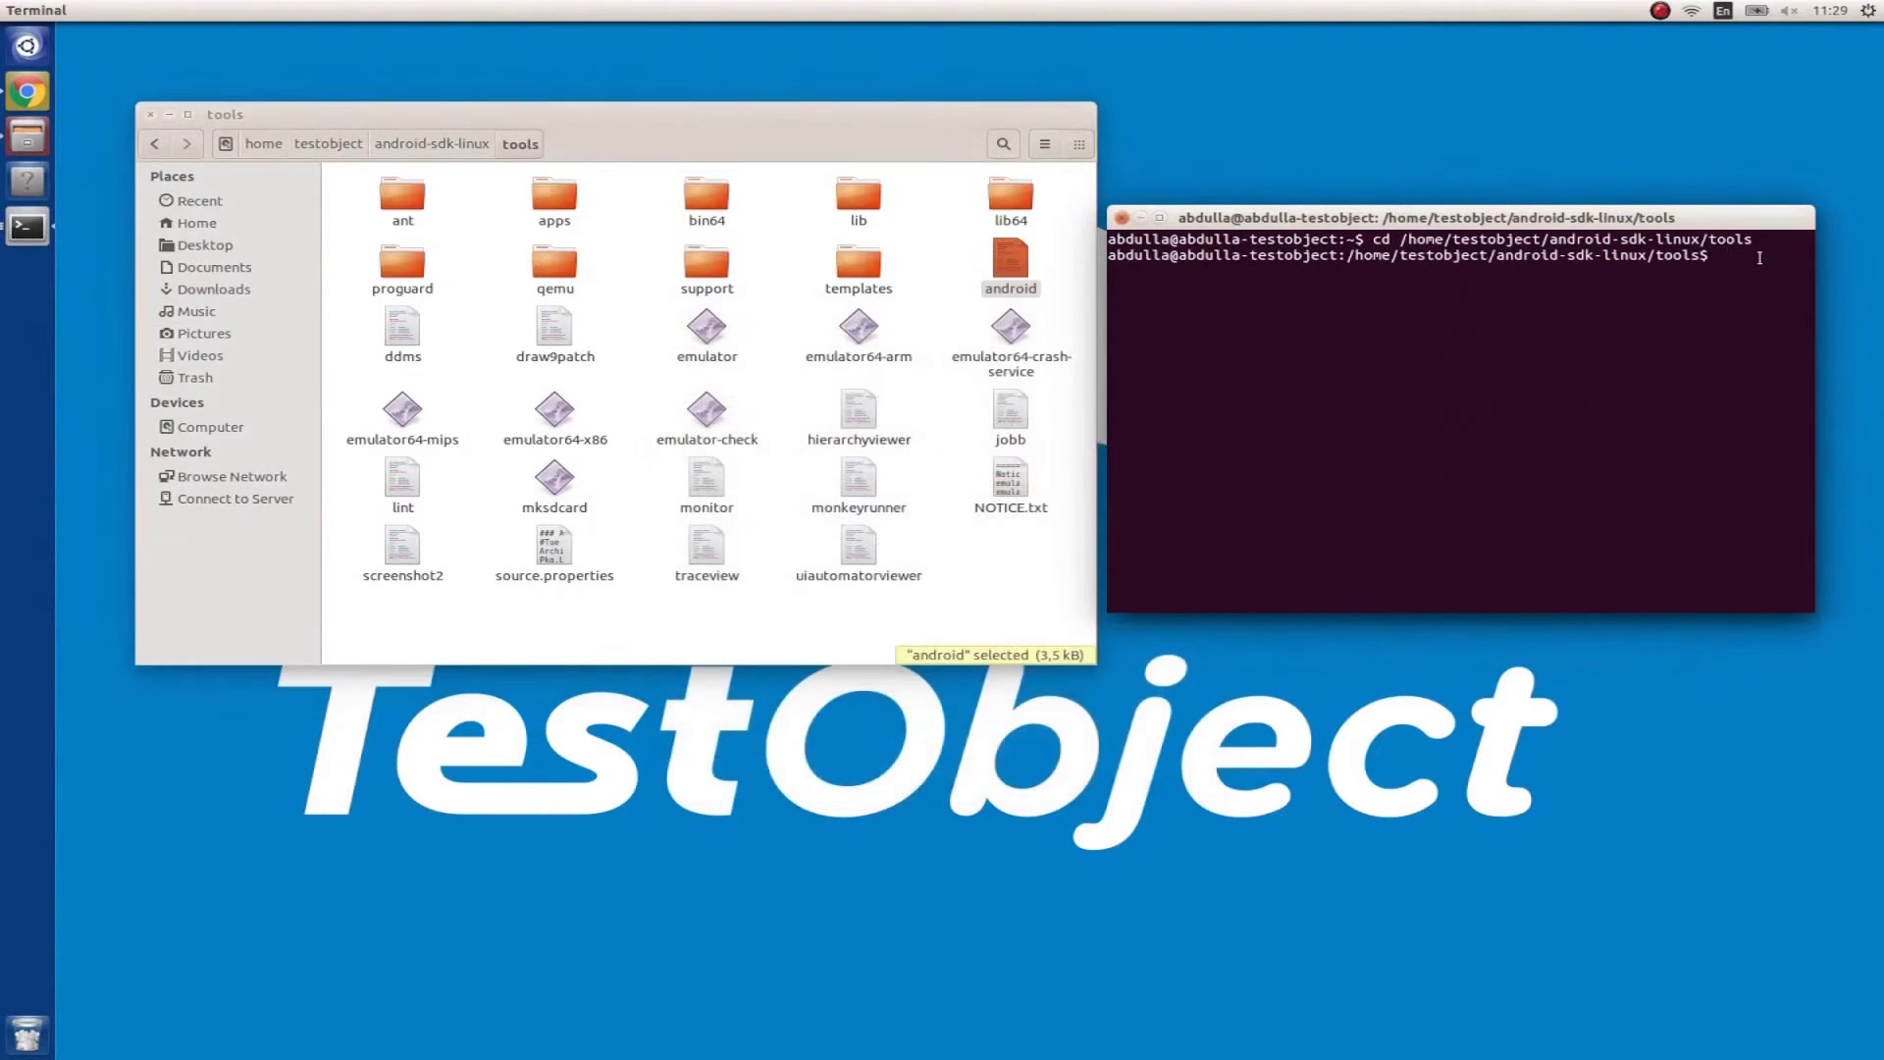
type("./")
- Run ./android to launch the Android SDK Manager
right_click(1755, 255)
left_click(1695, 354)
key("Return")
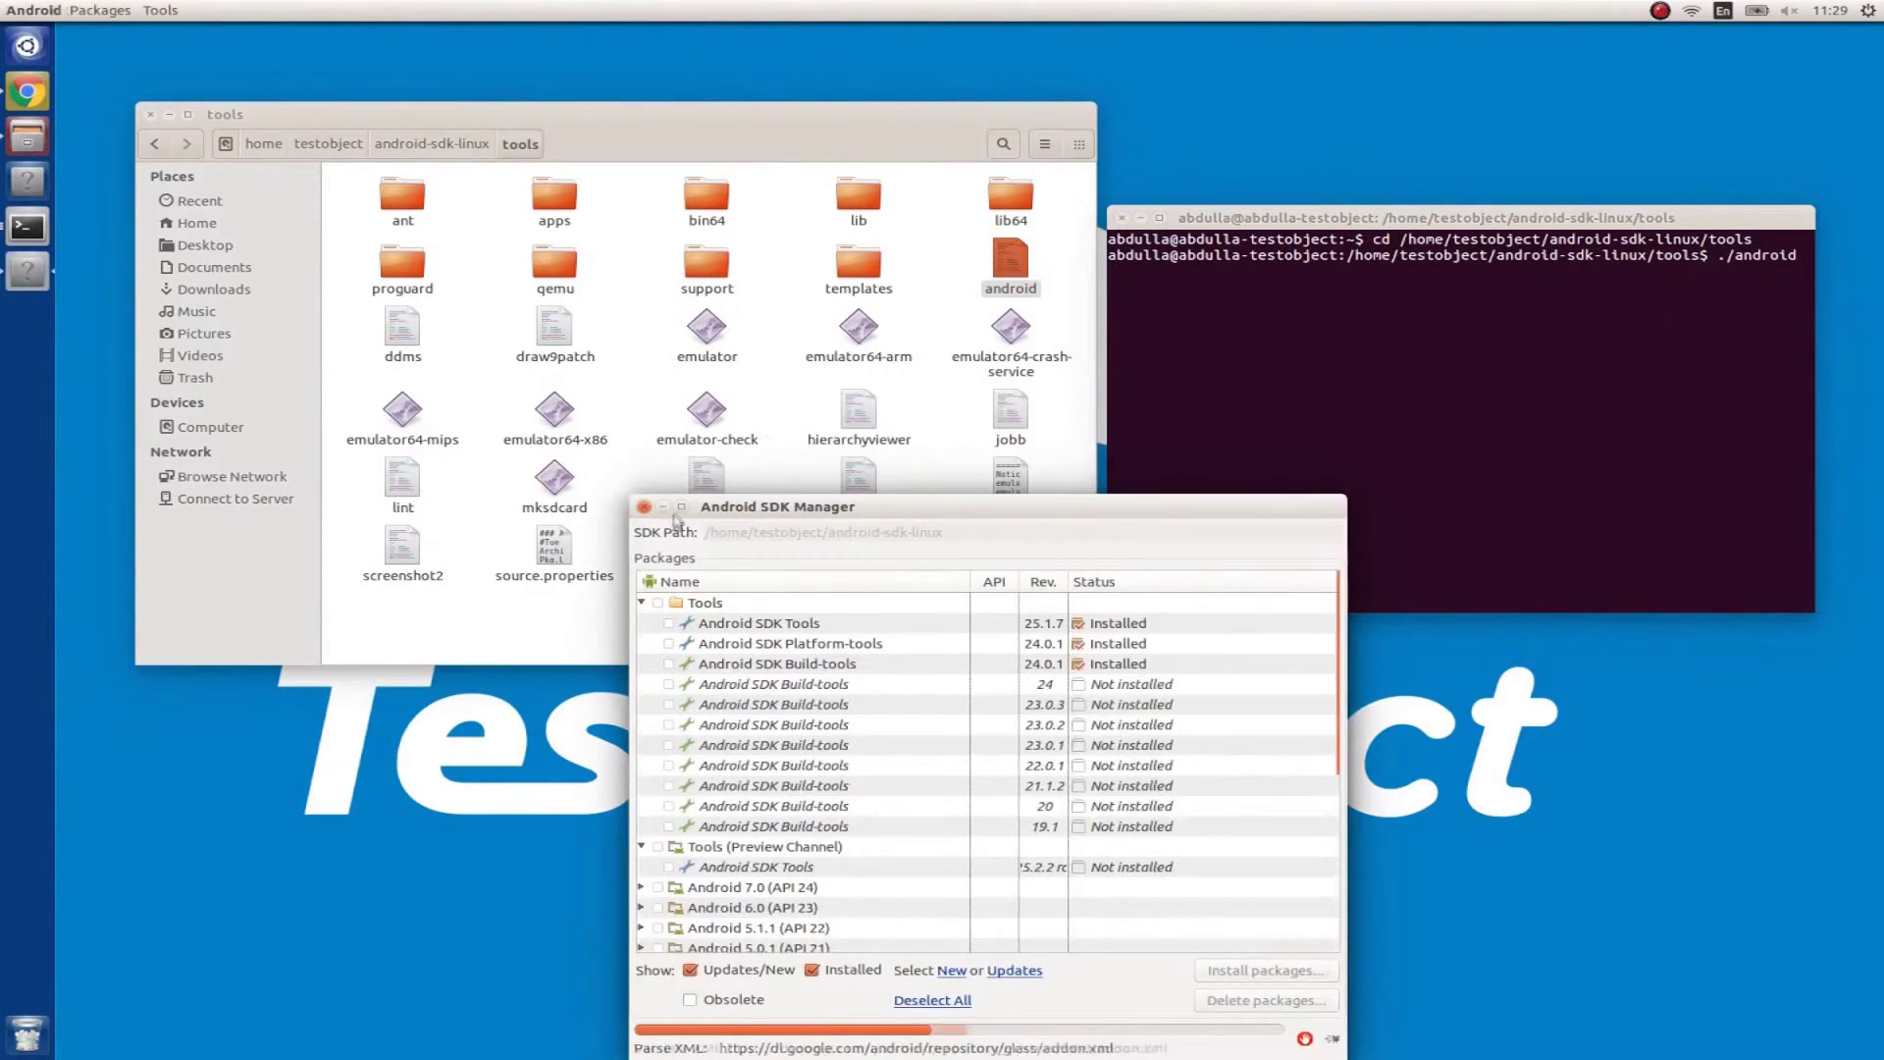
- Maximize SDK Manager, unmark Android 7.0 (API 24), and mark SDK Tools, Platform-tools, Build-tools 24.0.1
double_click(678, 508)
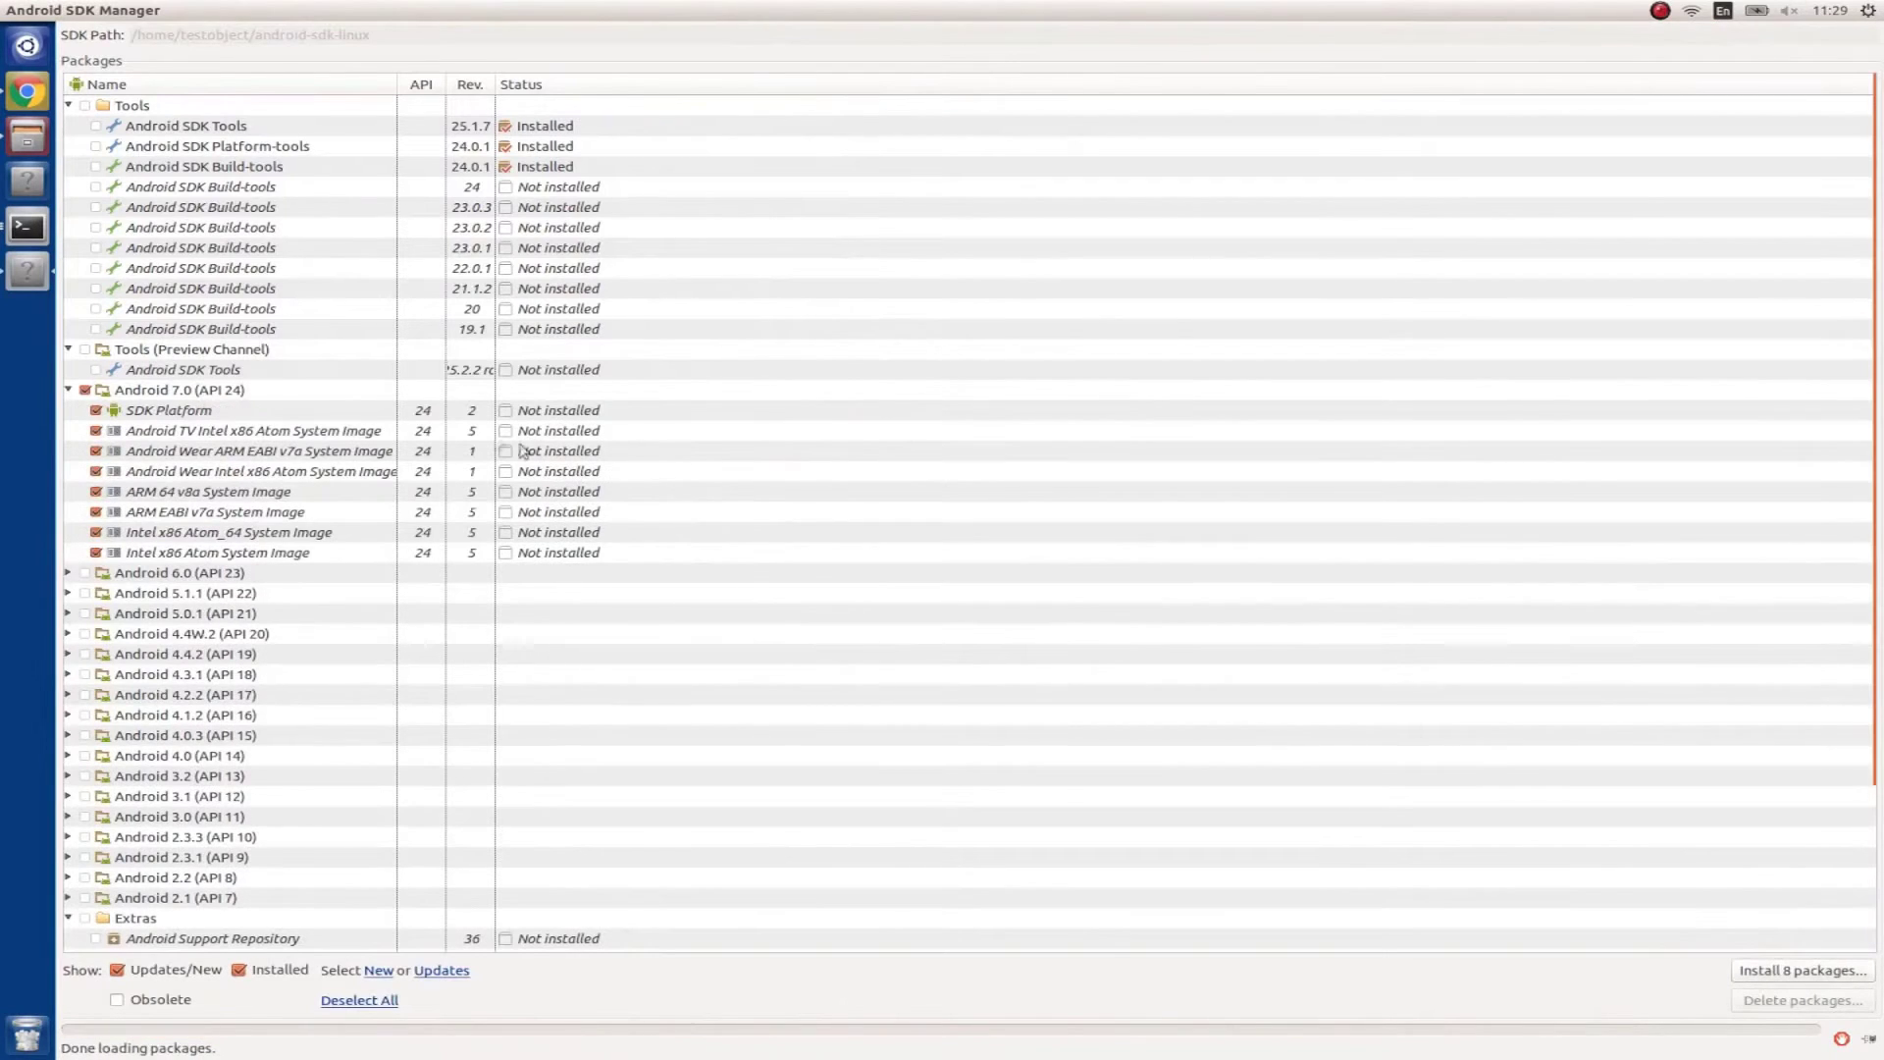
left_click_drag(1873, 375, 1873, 592)
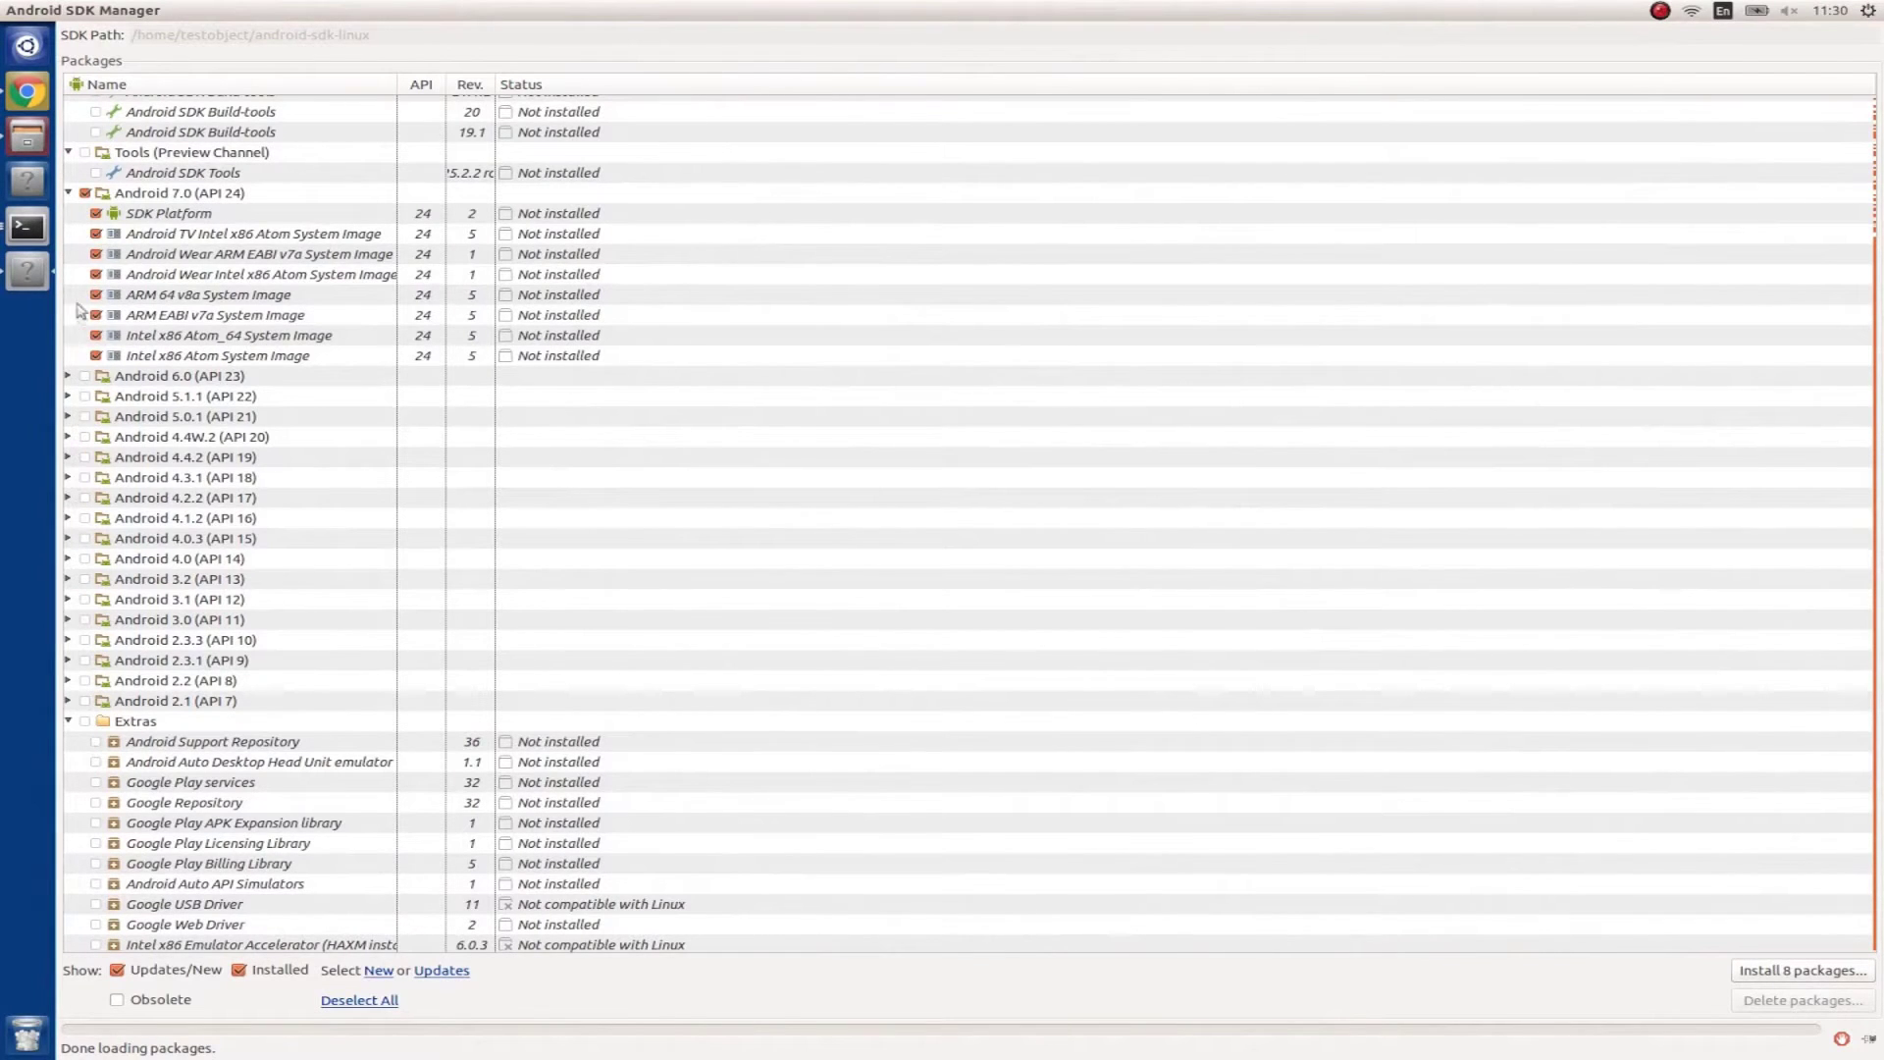
left_click(87, 194)
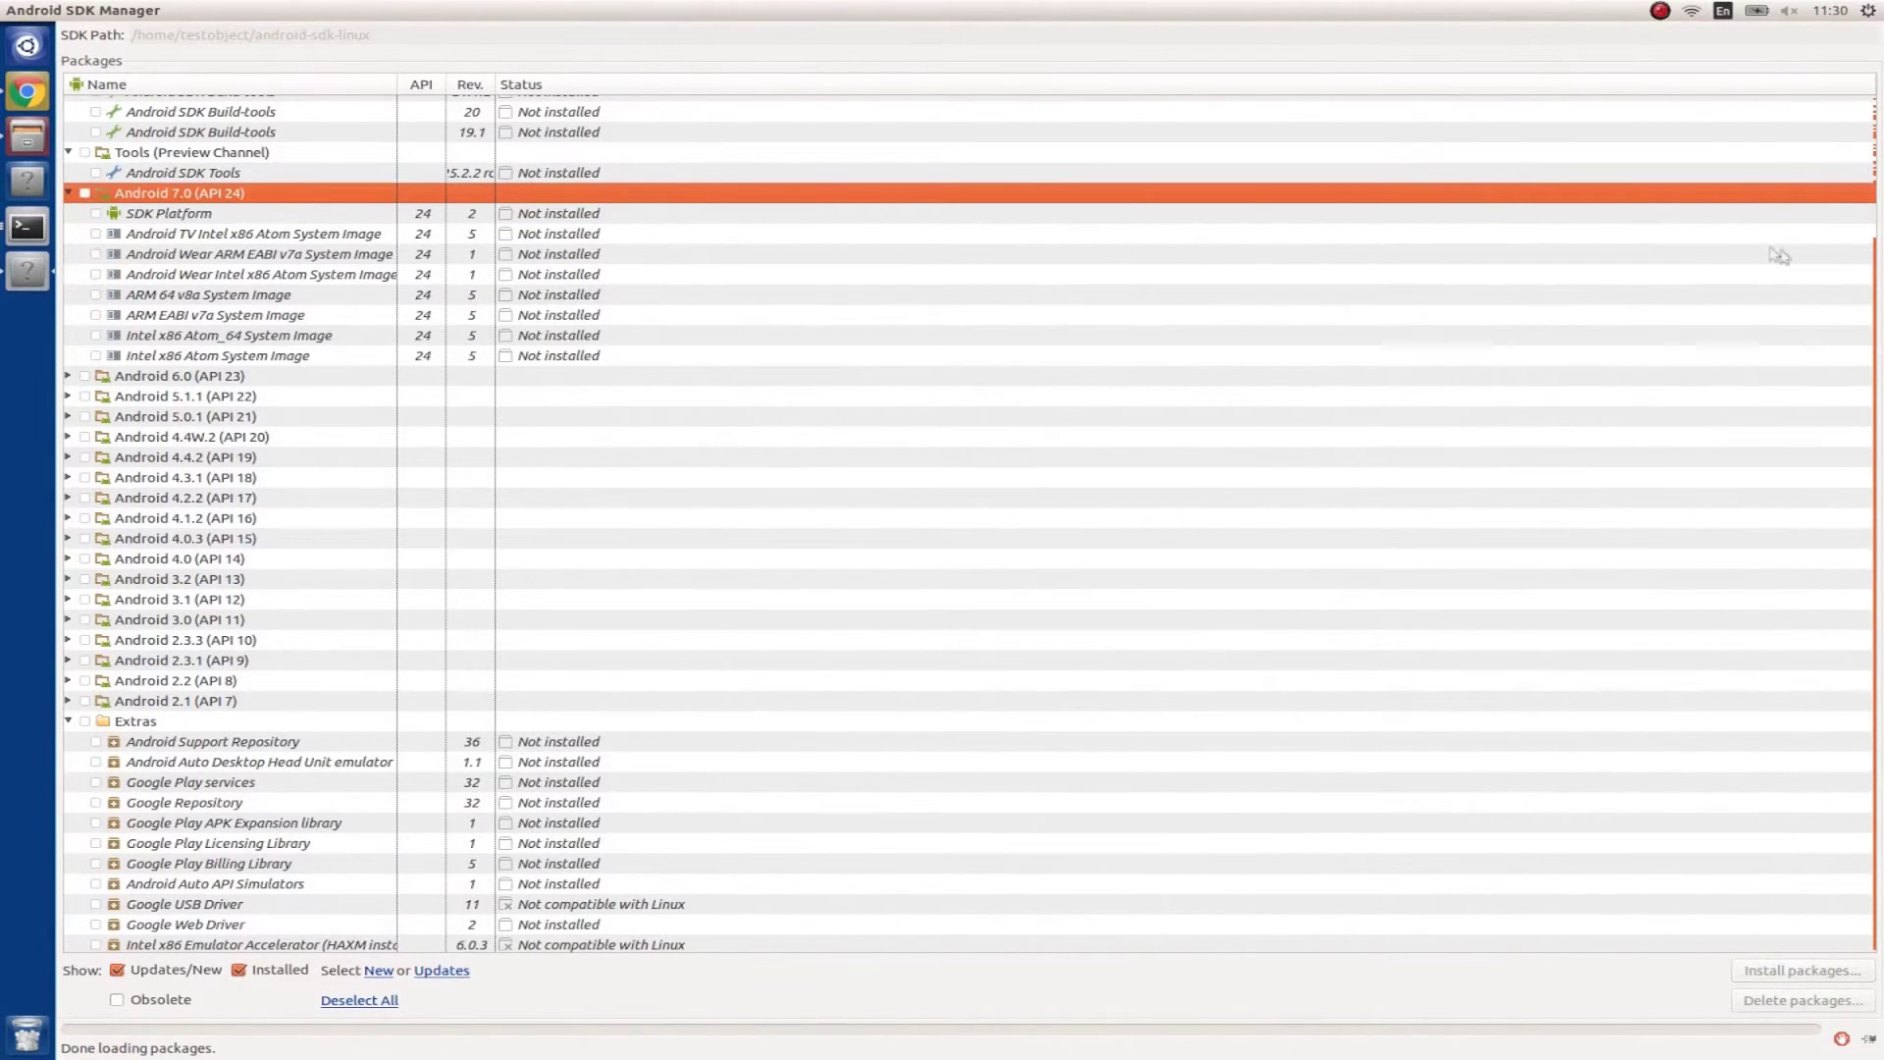
left_click_drag(1873, 272, 1873, 88)
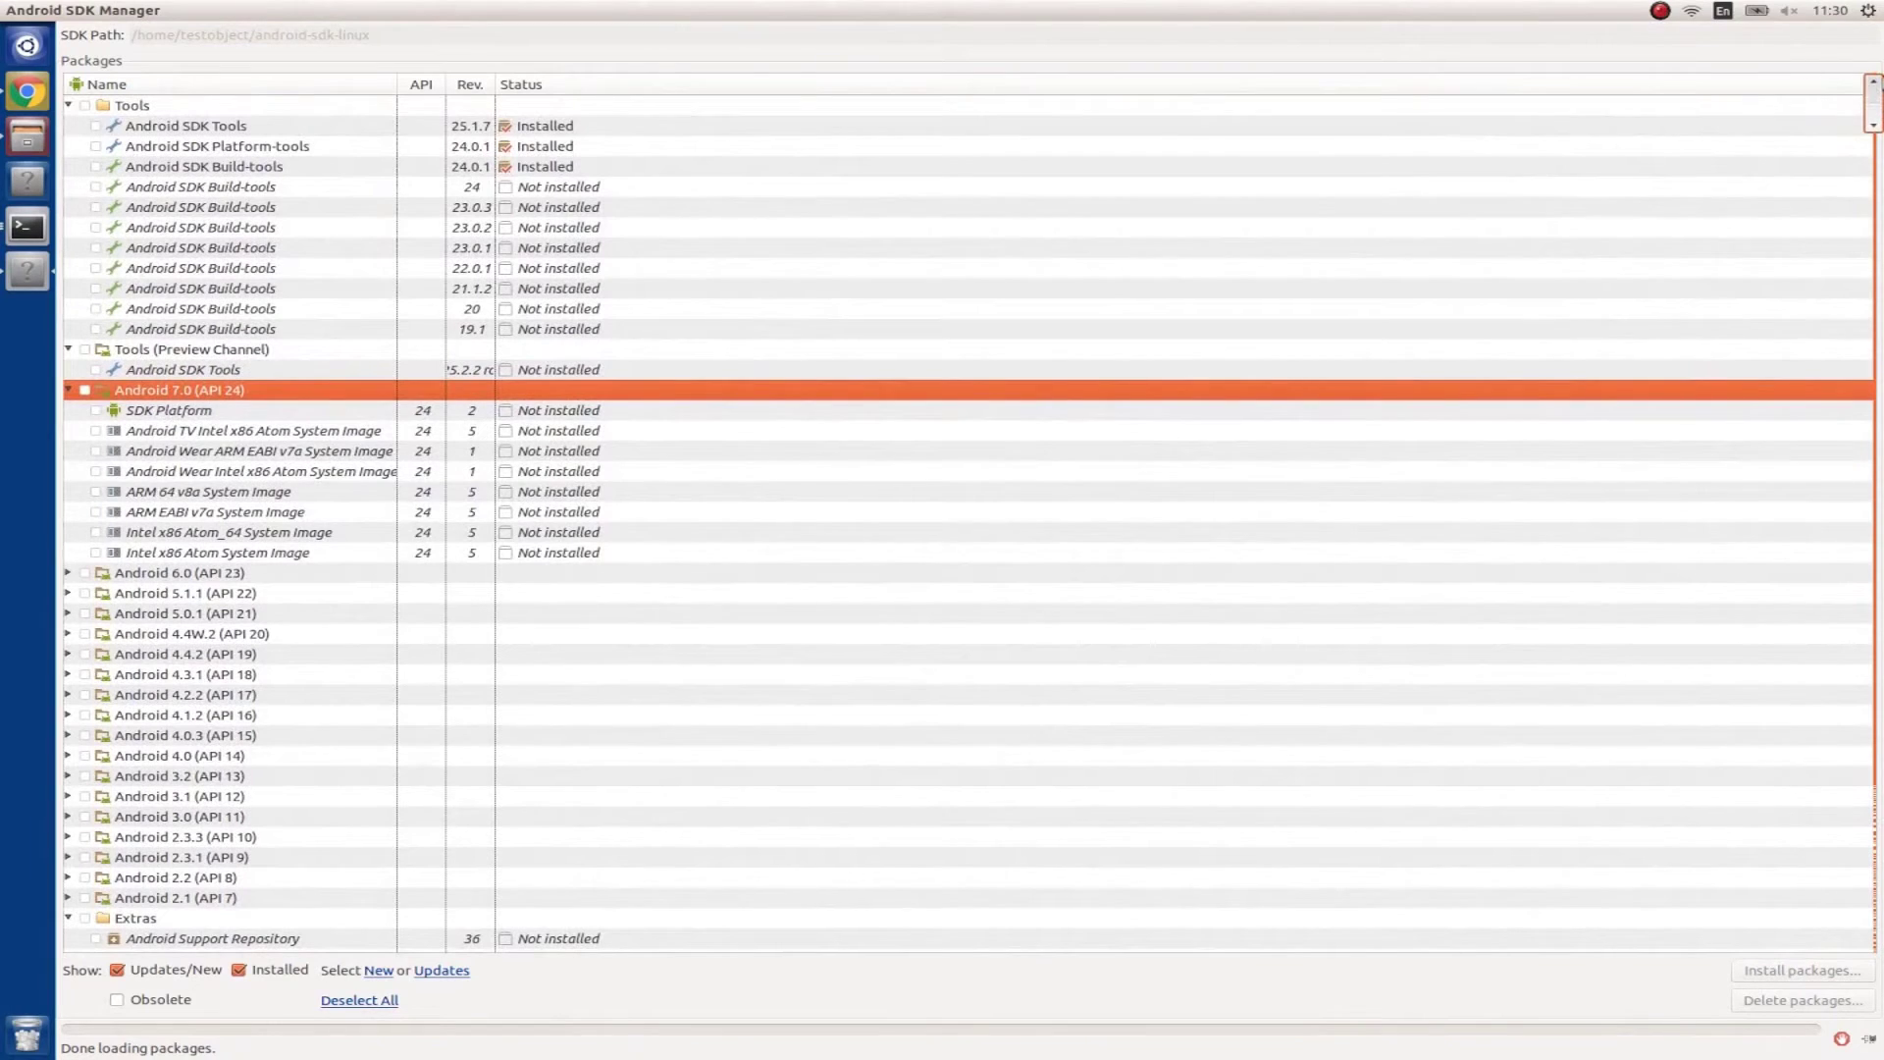
left_click(94, 126)
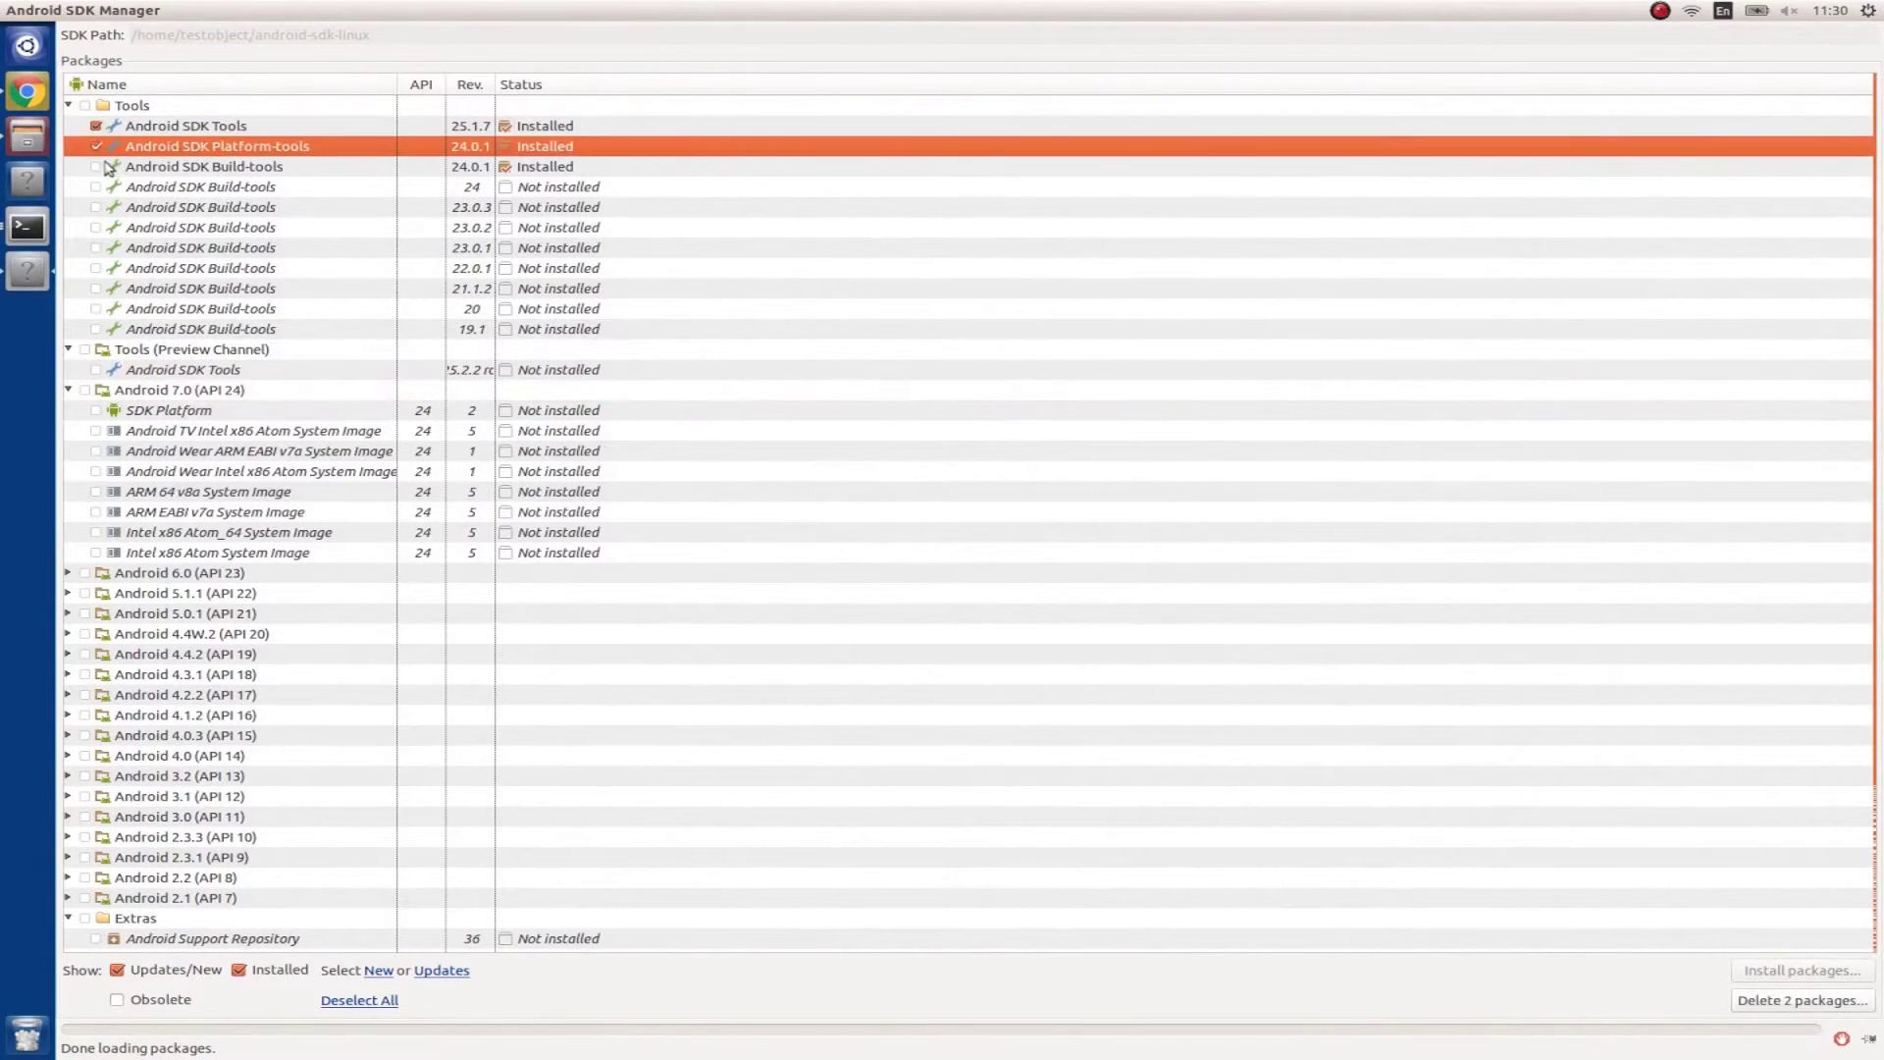
left_click(96, 165)
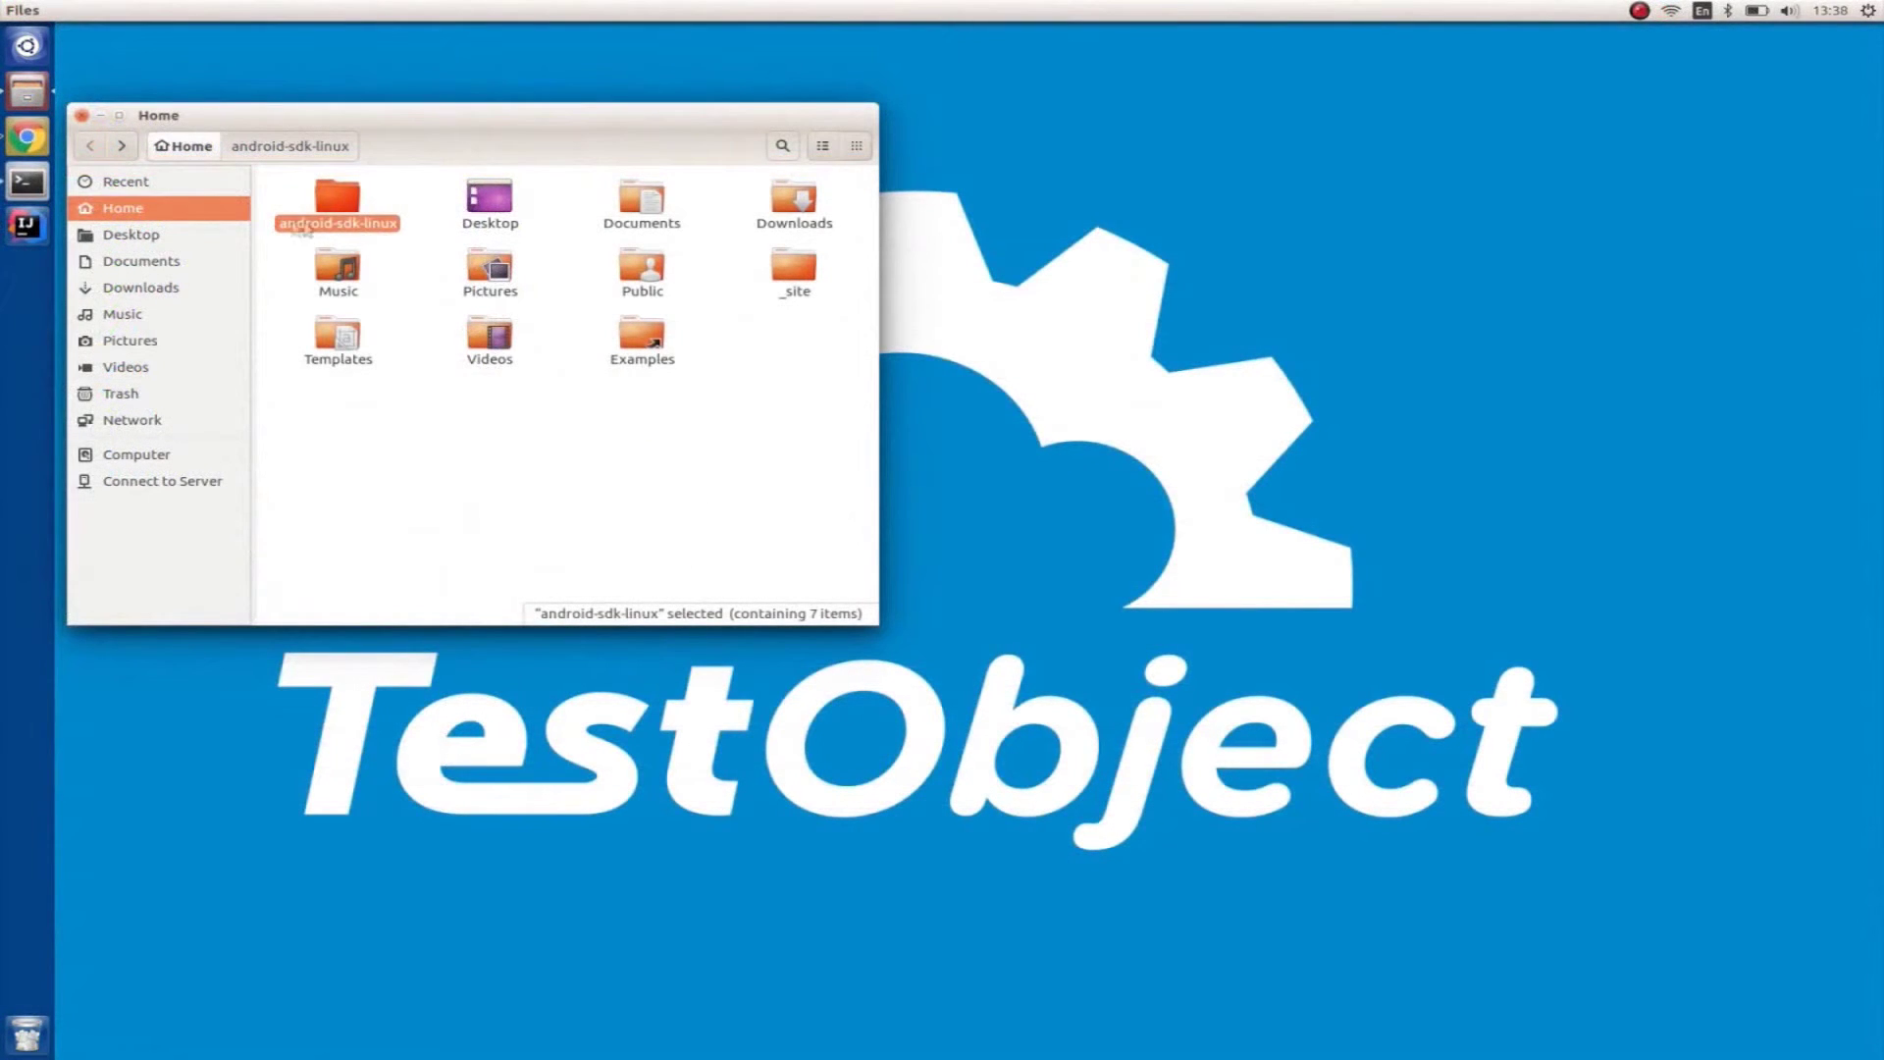
- Open .bashrc in nano and add blank lines at its end
left_click(29, 182)
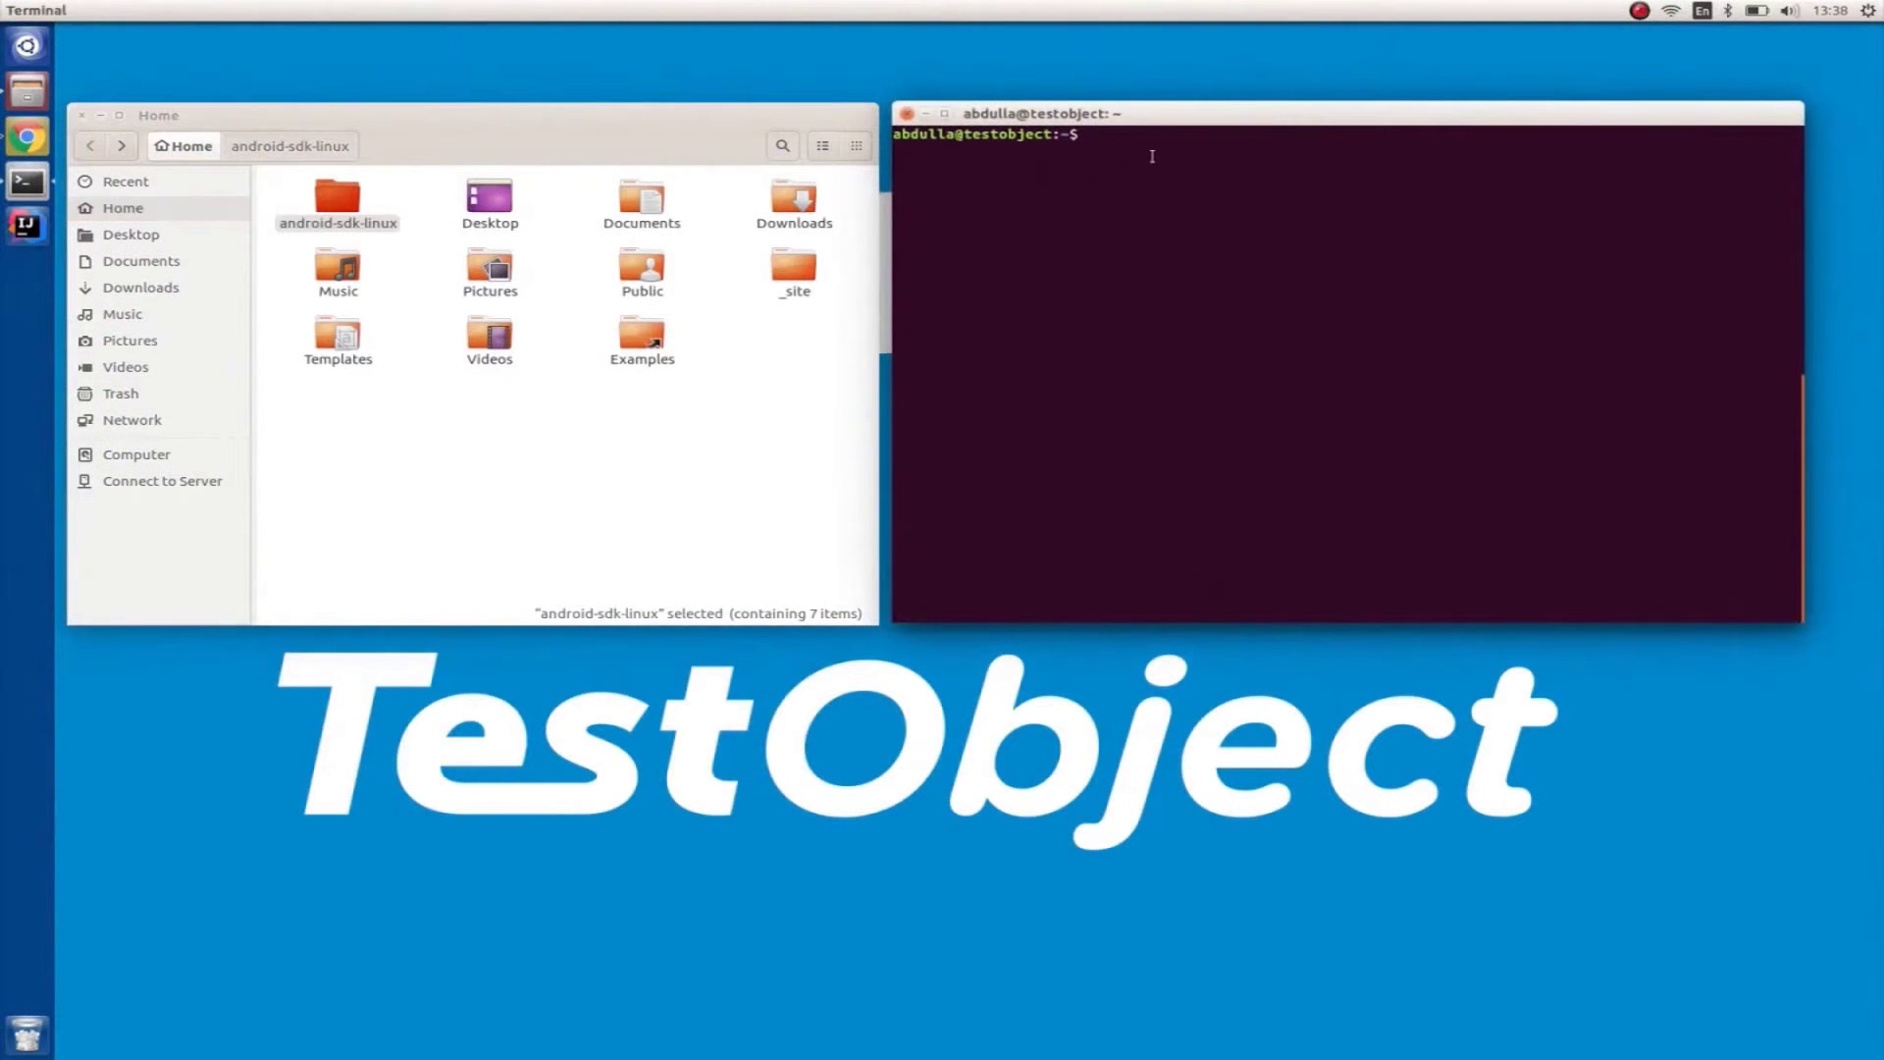
type("nano")
type("ashrc")
key("Return")
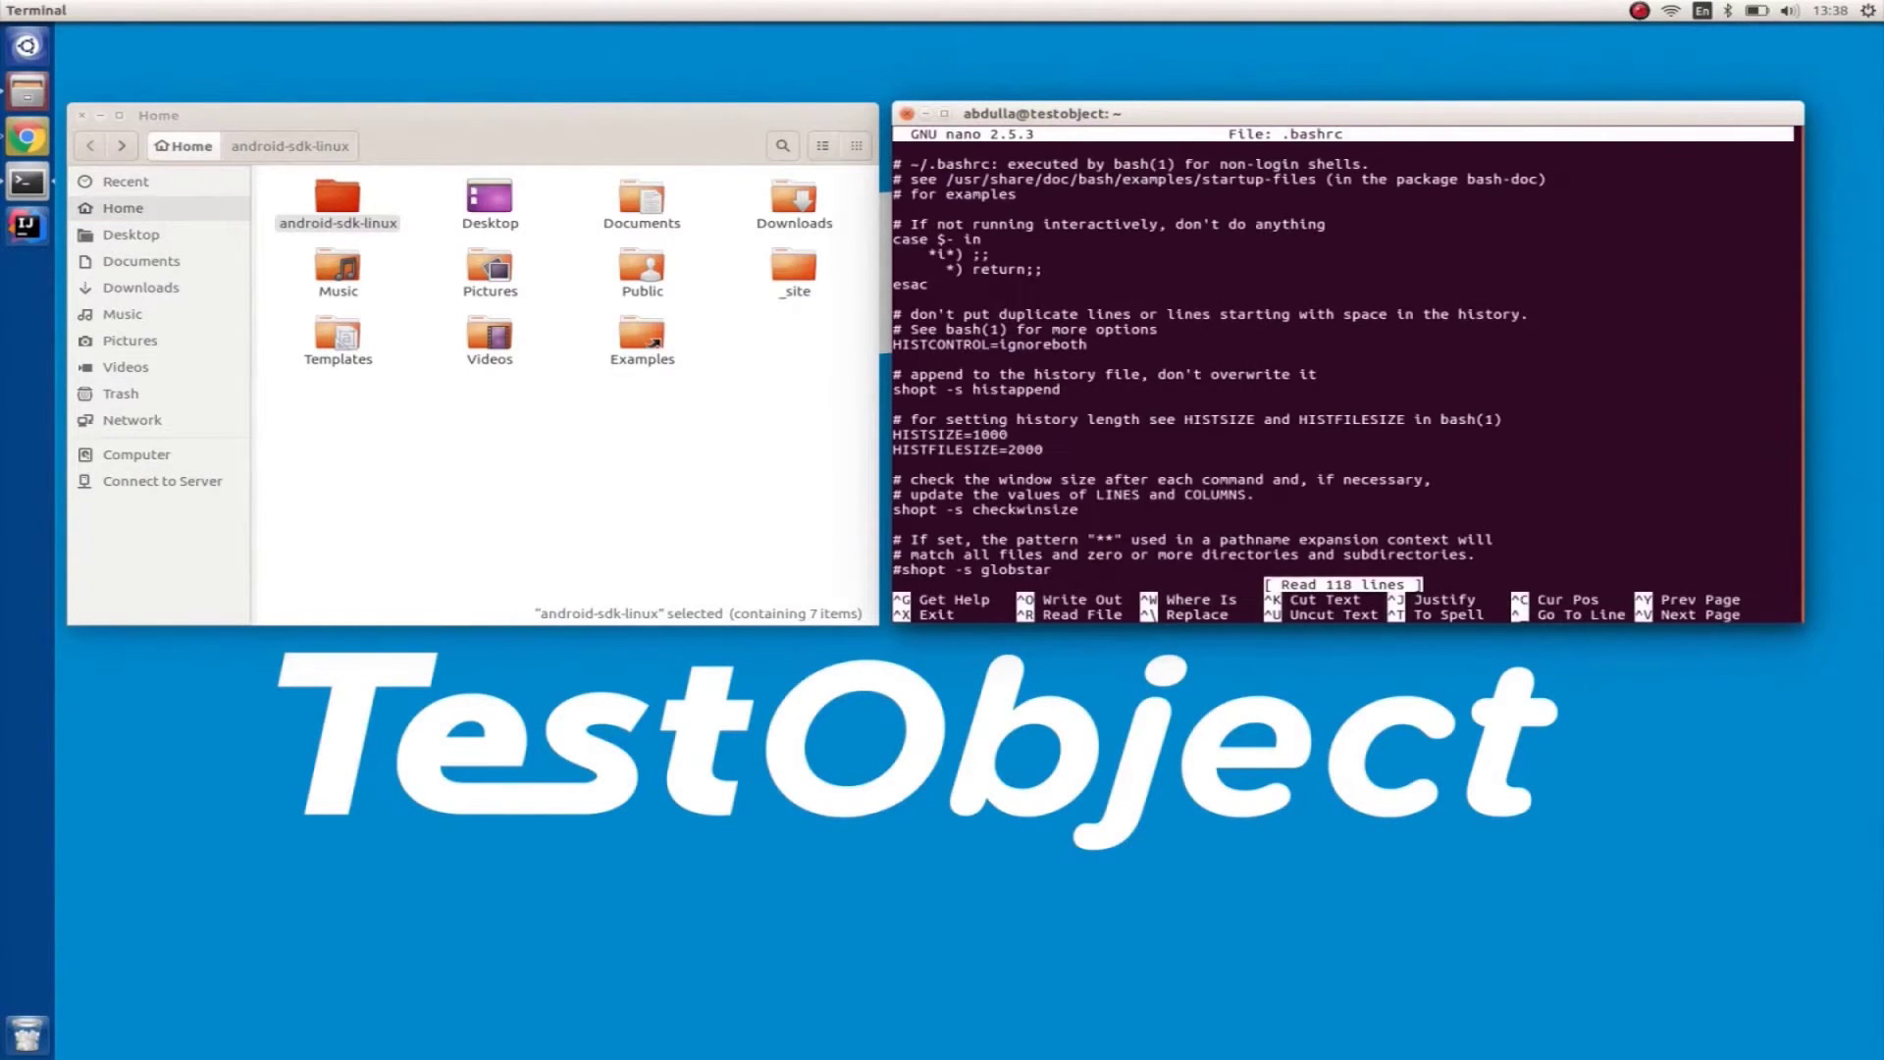
key("Down")
key("Down")
key("Down")
key("Page_Down")
key("Page_Down")
key("Page_Down")
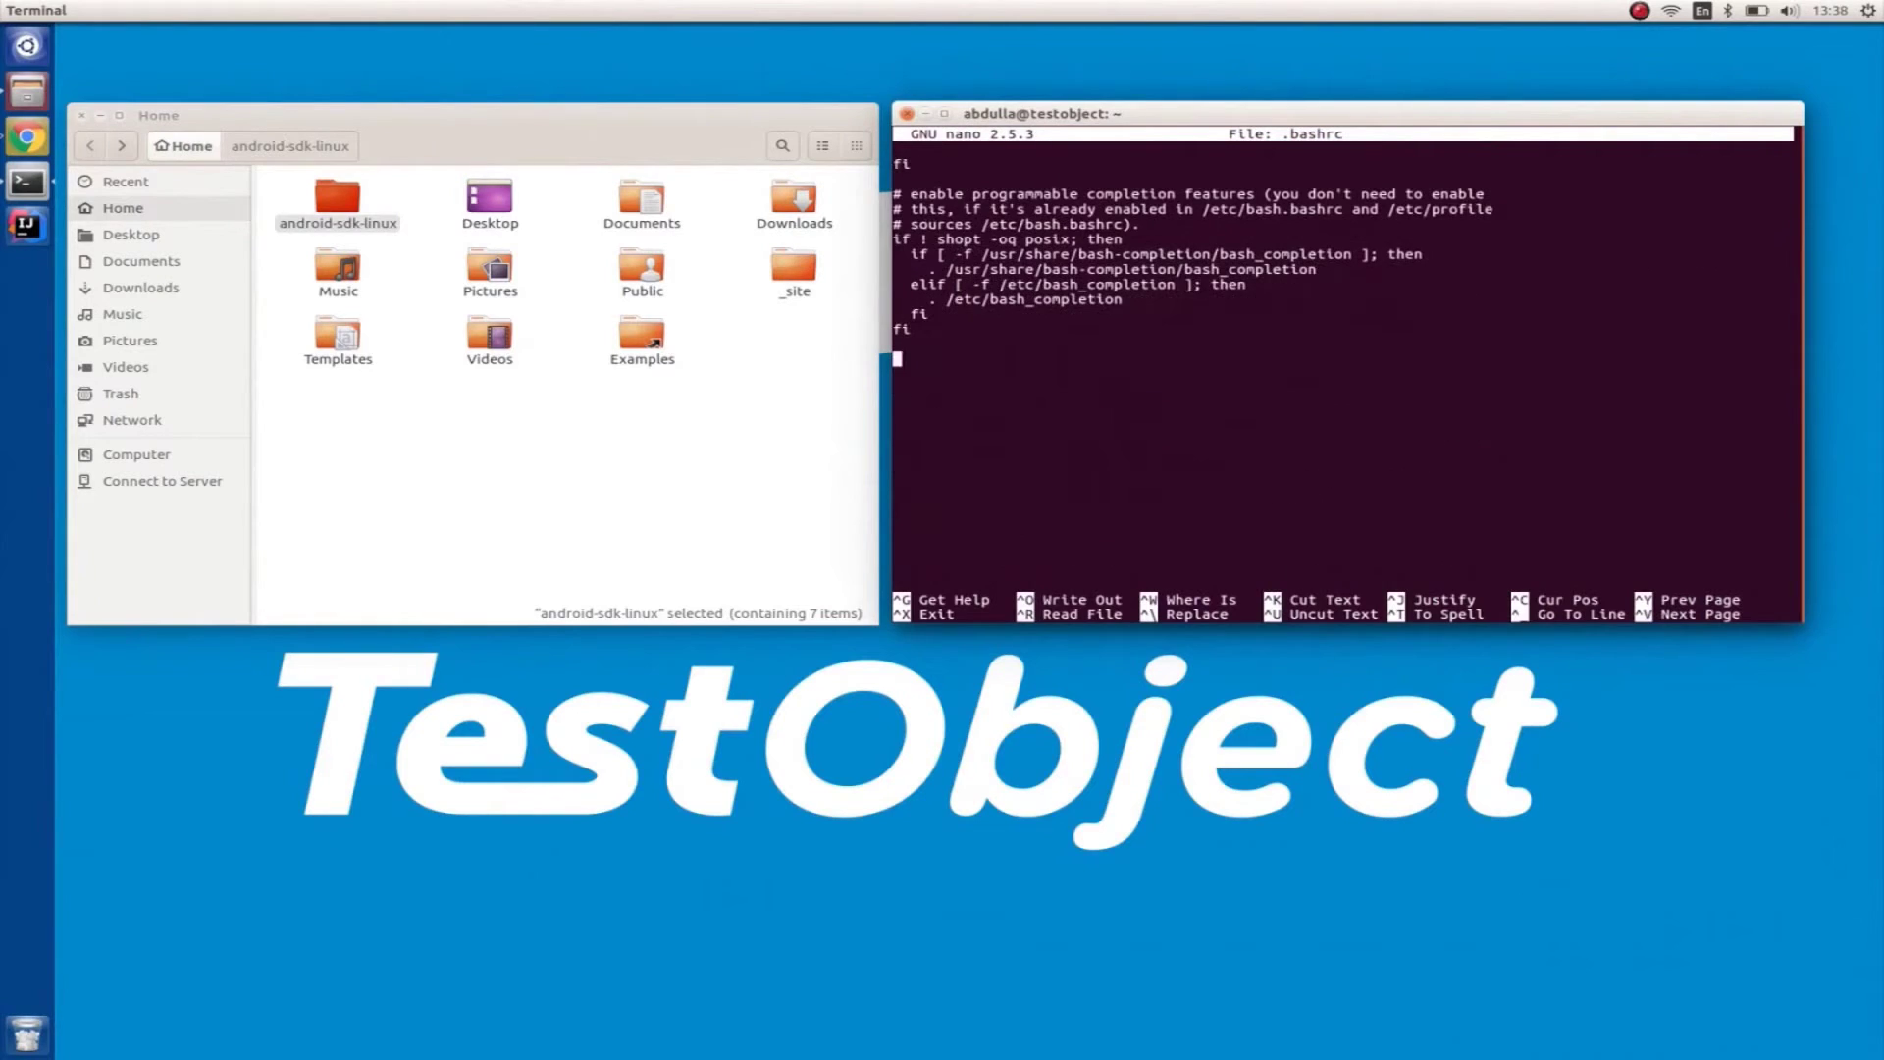
key("Return")
key("Return")
type("xport ANDROID_HOME=")
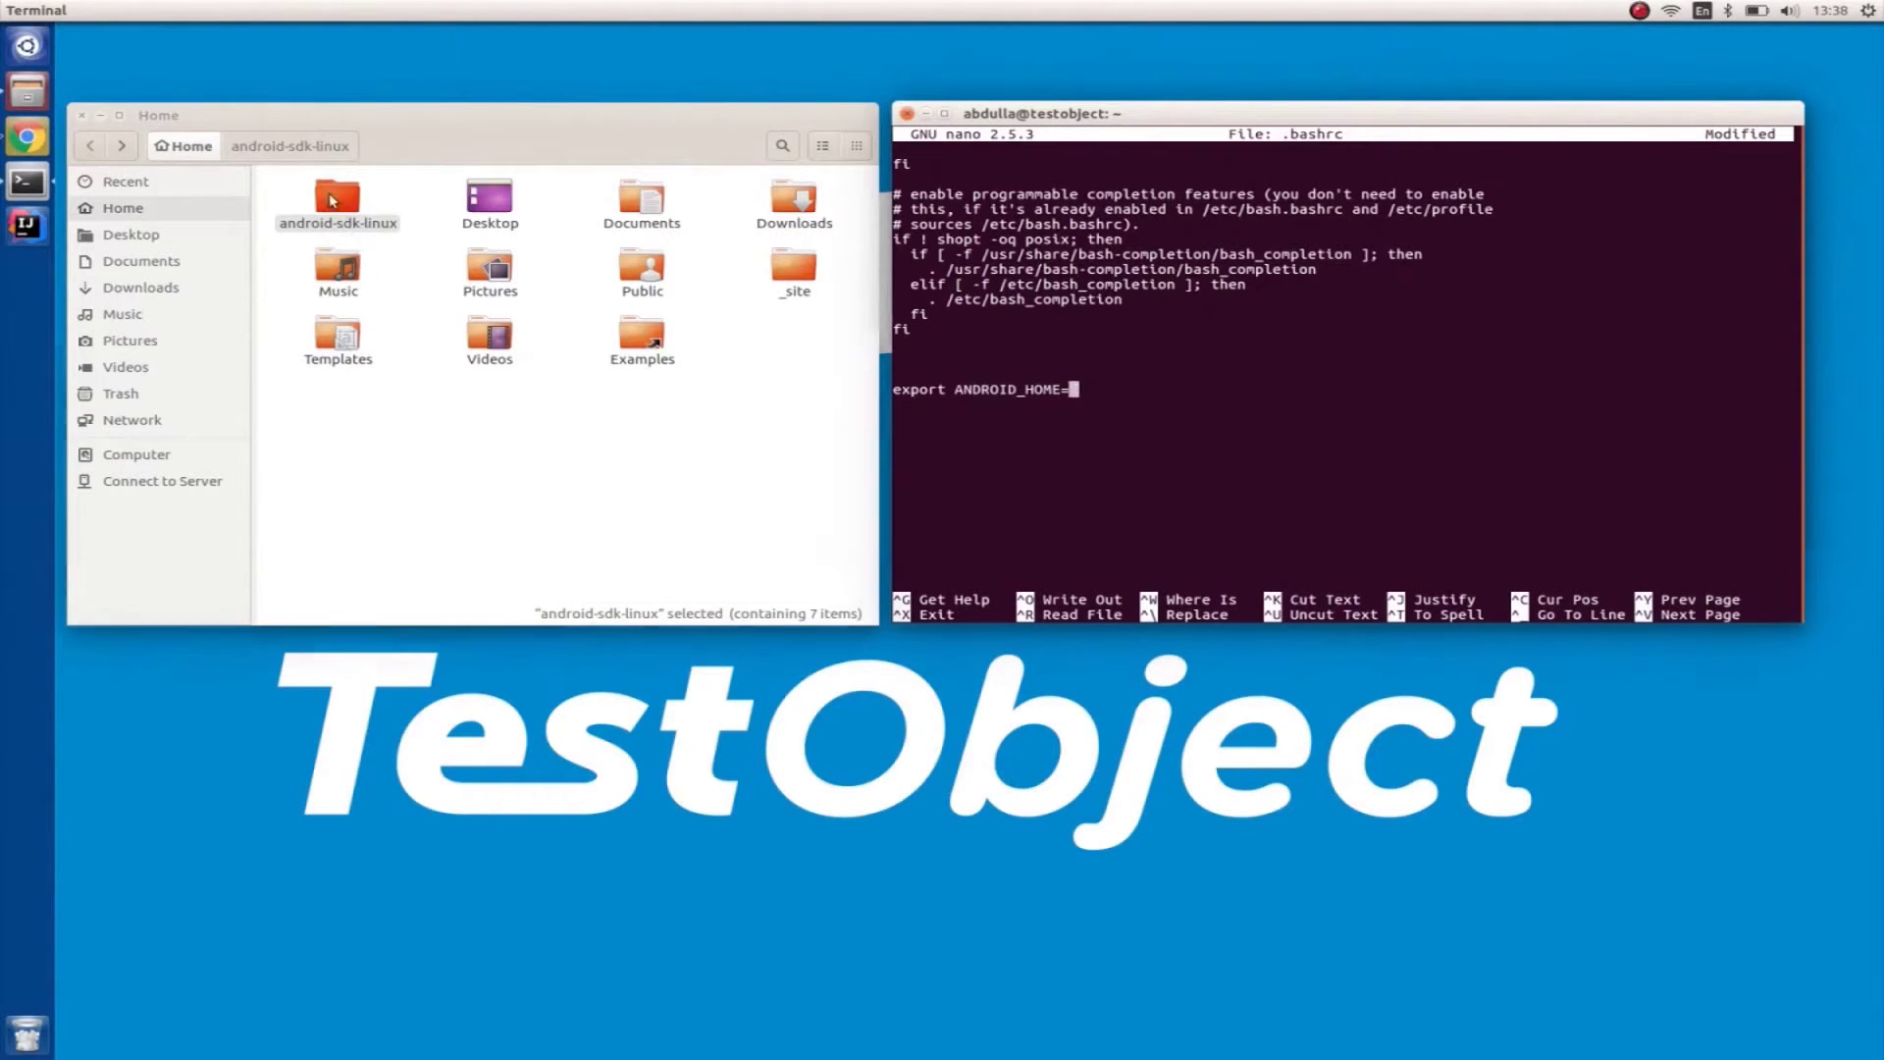
- Paste the folder location /home/abdulla after ANDROID_HOME= in .bashrc
right_click(336, 200)
left_click(390, 566)
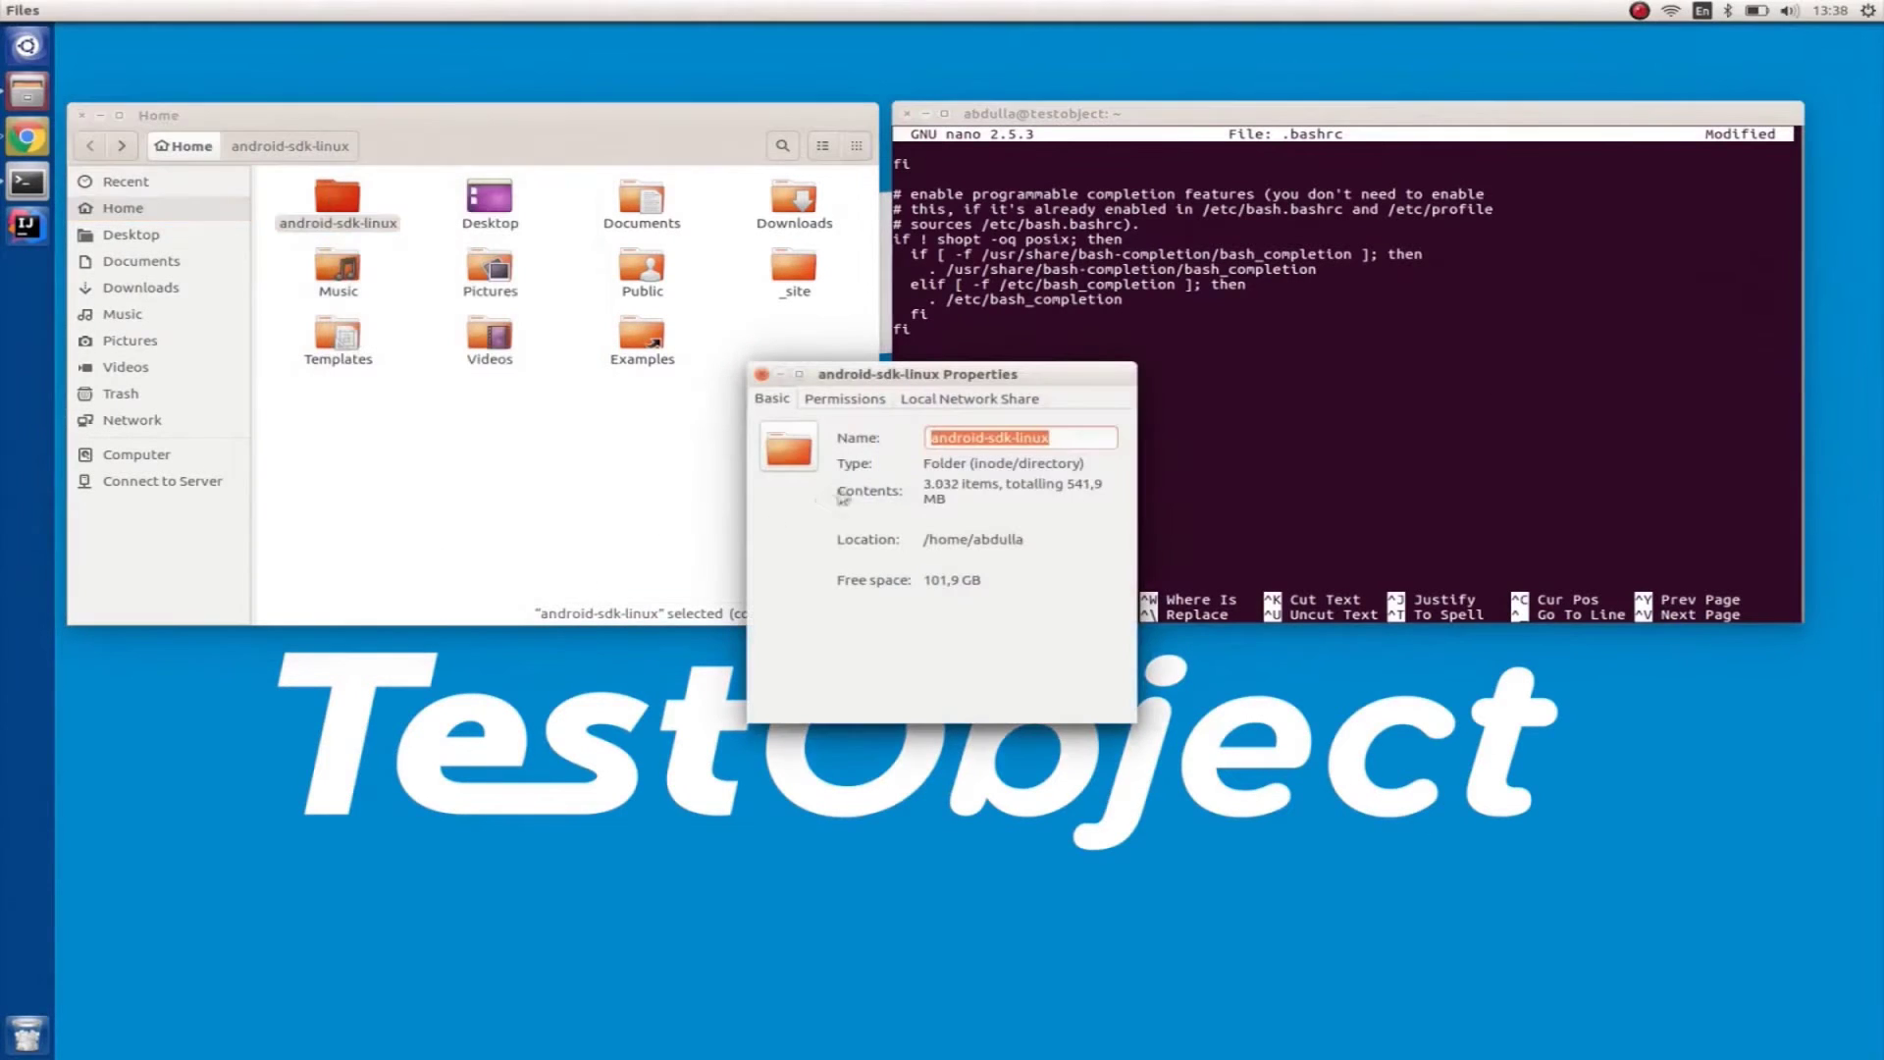
triple_click(924, 540)
right_click(942, 537)
left_click(1001, 567)
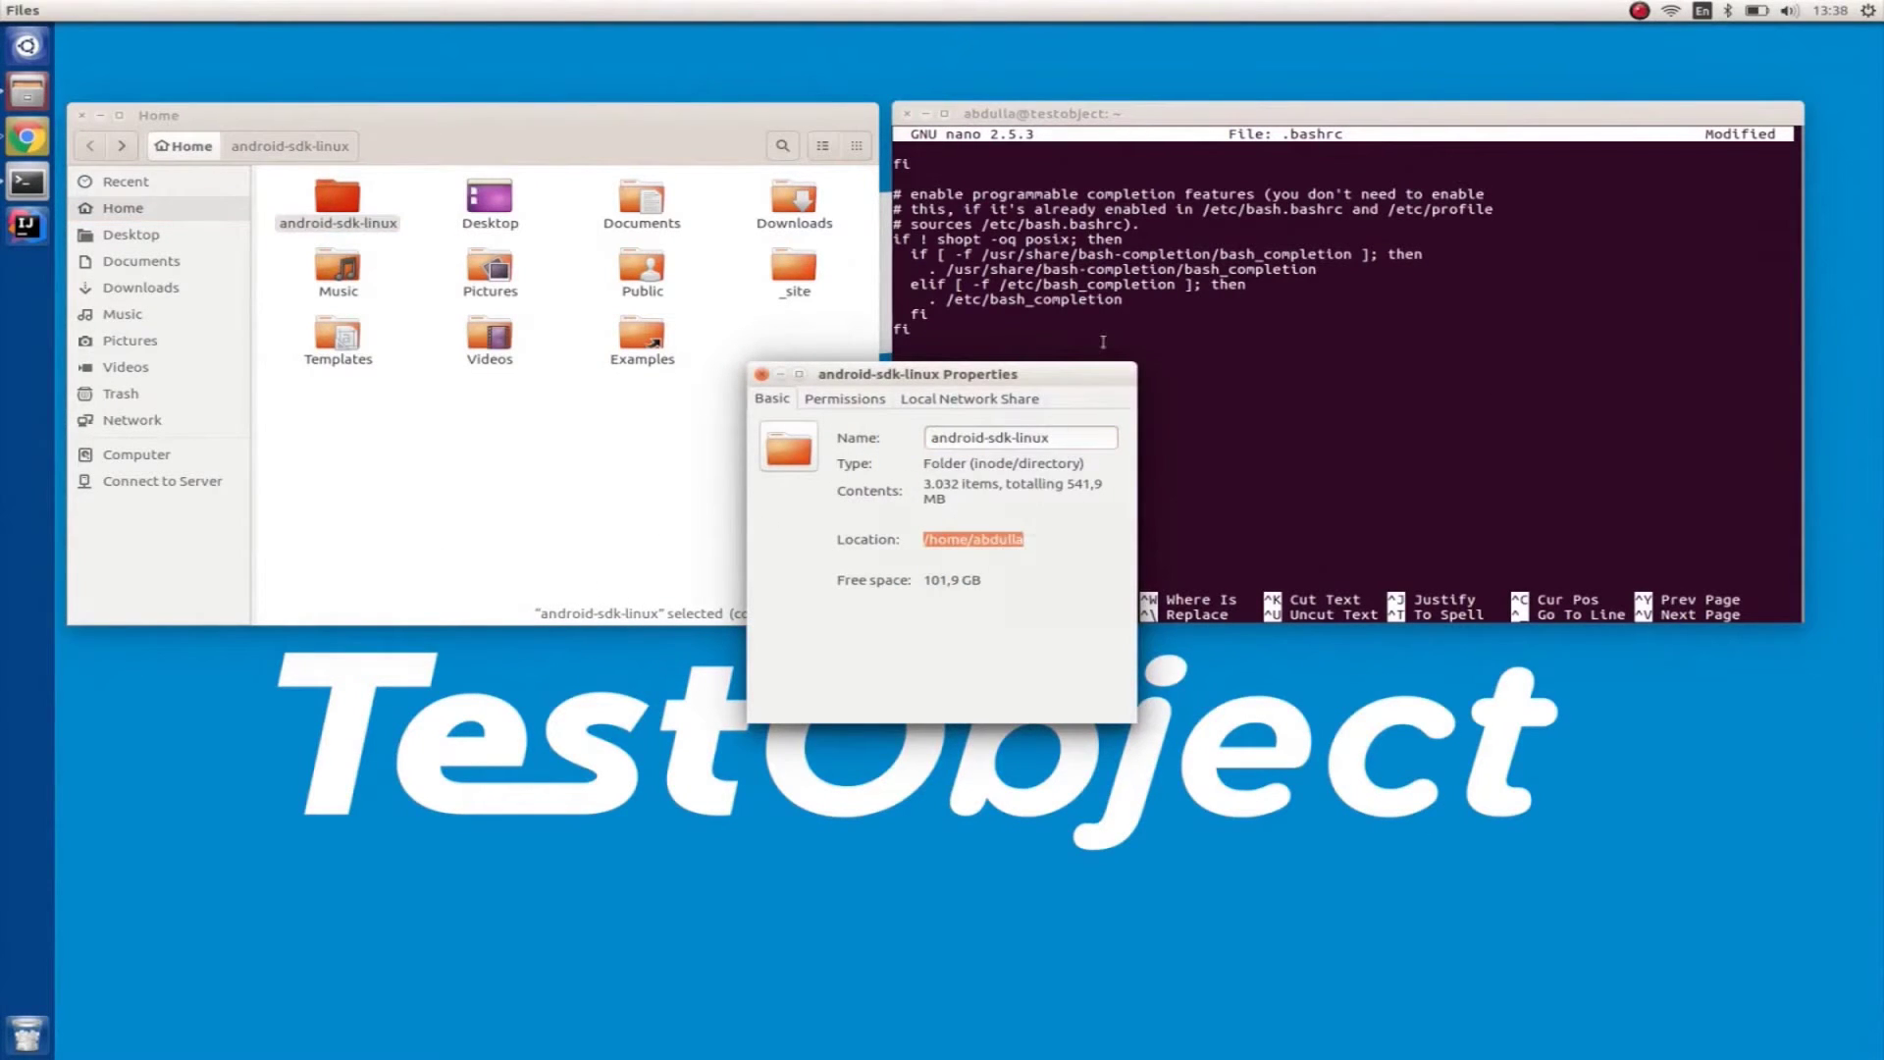
left_click(1115, 391)
type("=")
right_click(1115, 392)
left_click(1190, 435)
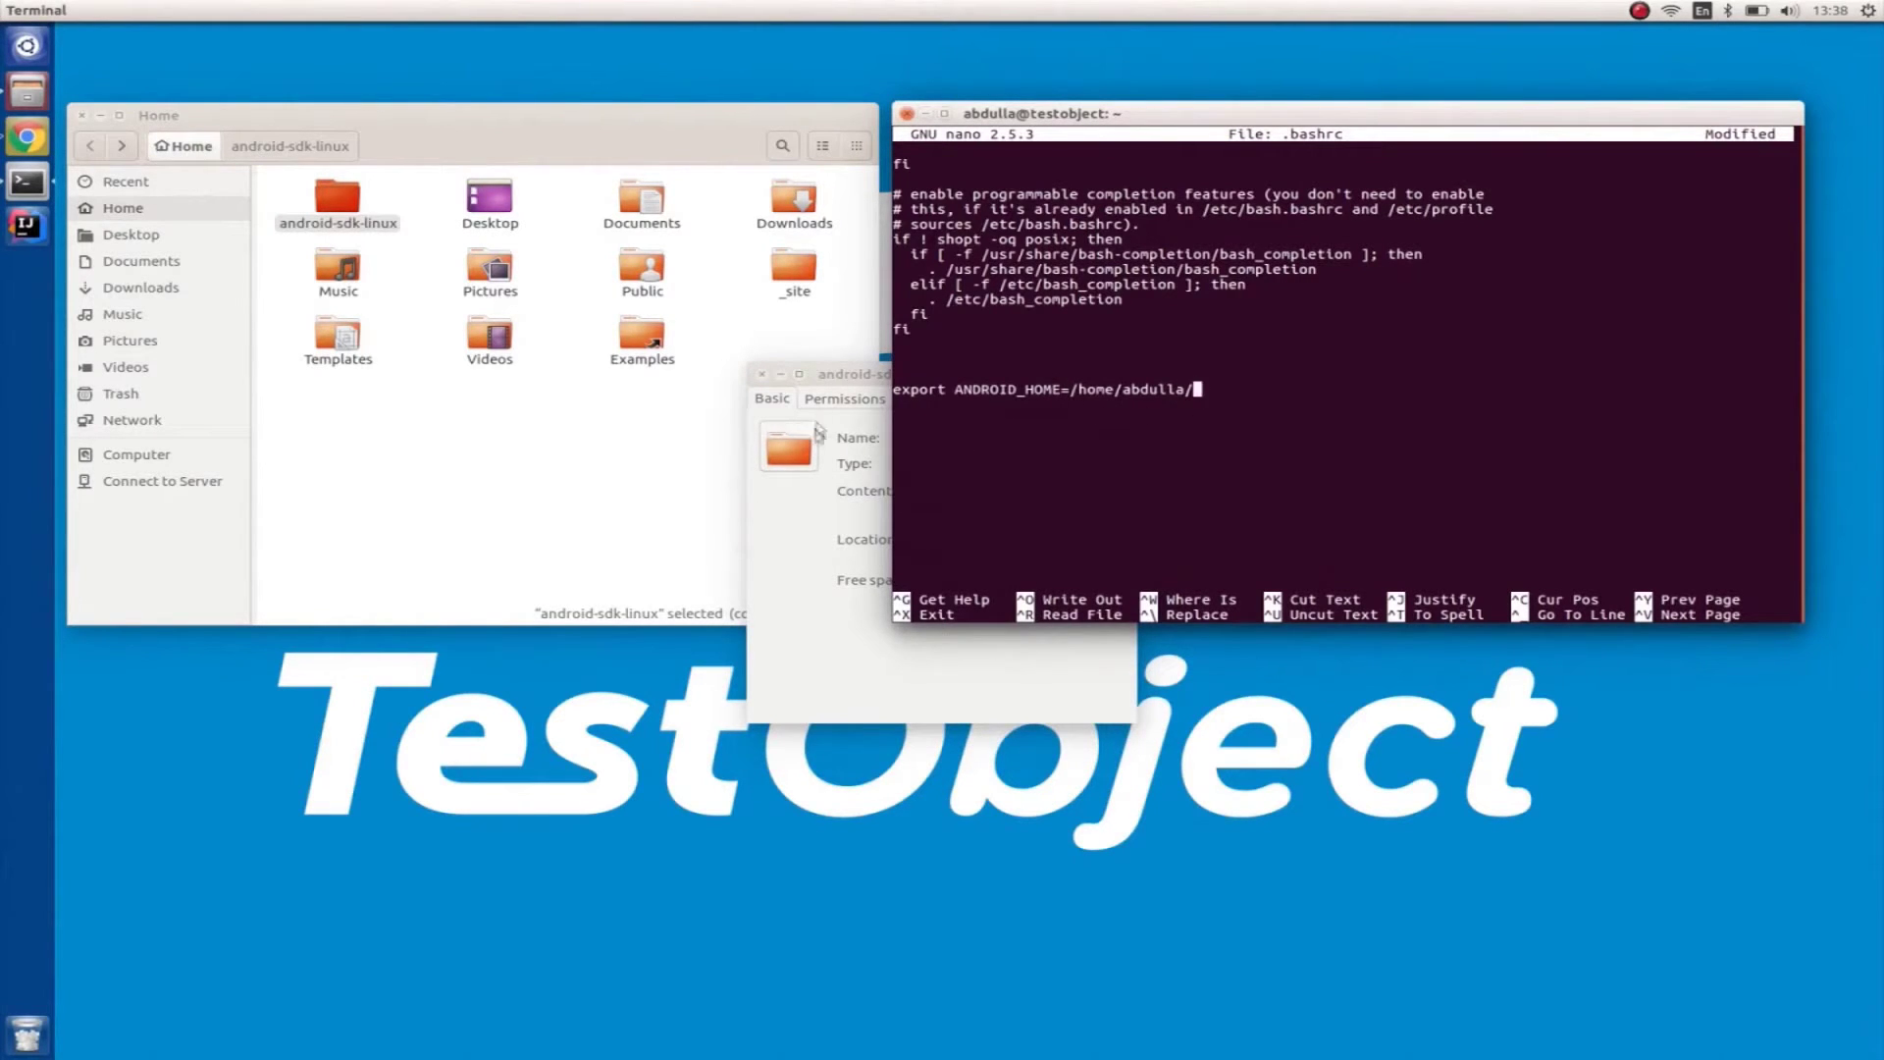
- Append android-sdk-linux to the ANDROID_HOME path
left_click(818, 433)
triple_click(929, 438)
right_click(1016, 438)
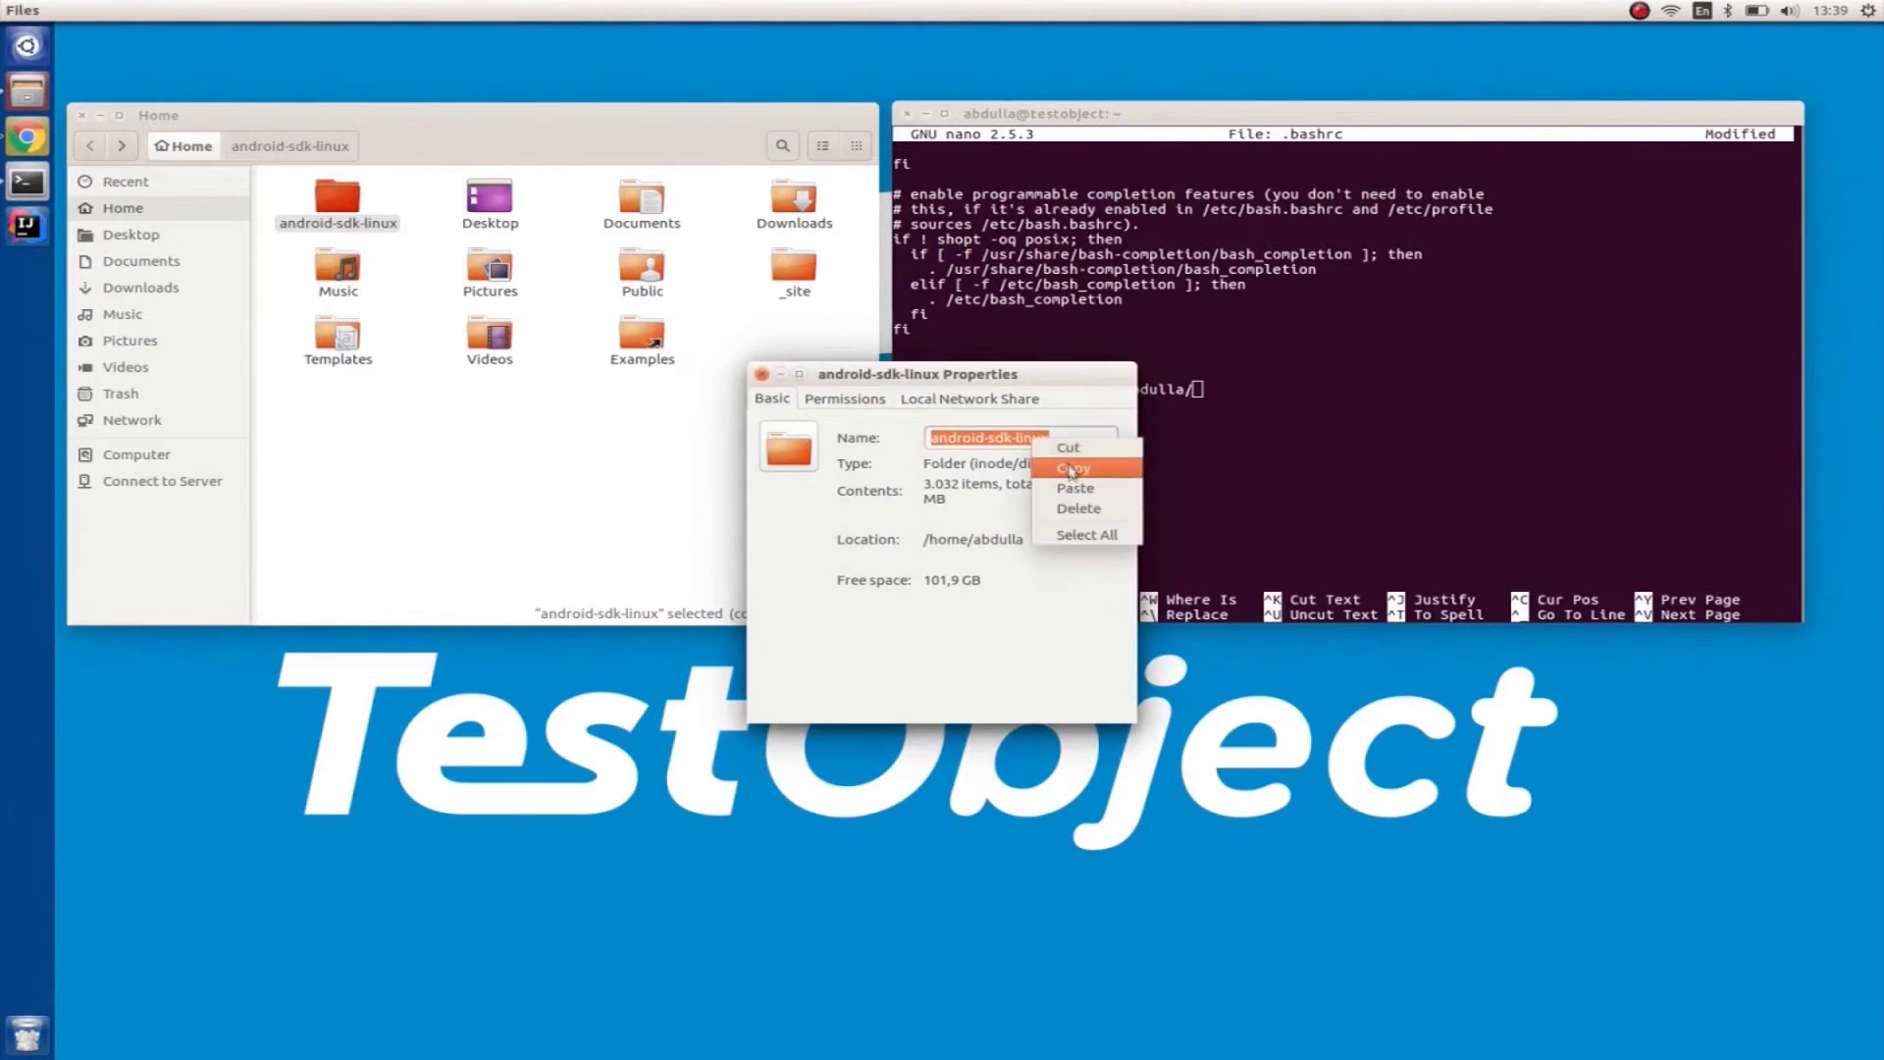
left_click(1072, 465)
left_click(1275, 383)
right_click(1275, 397)
left_click(1311, 449)
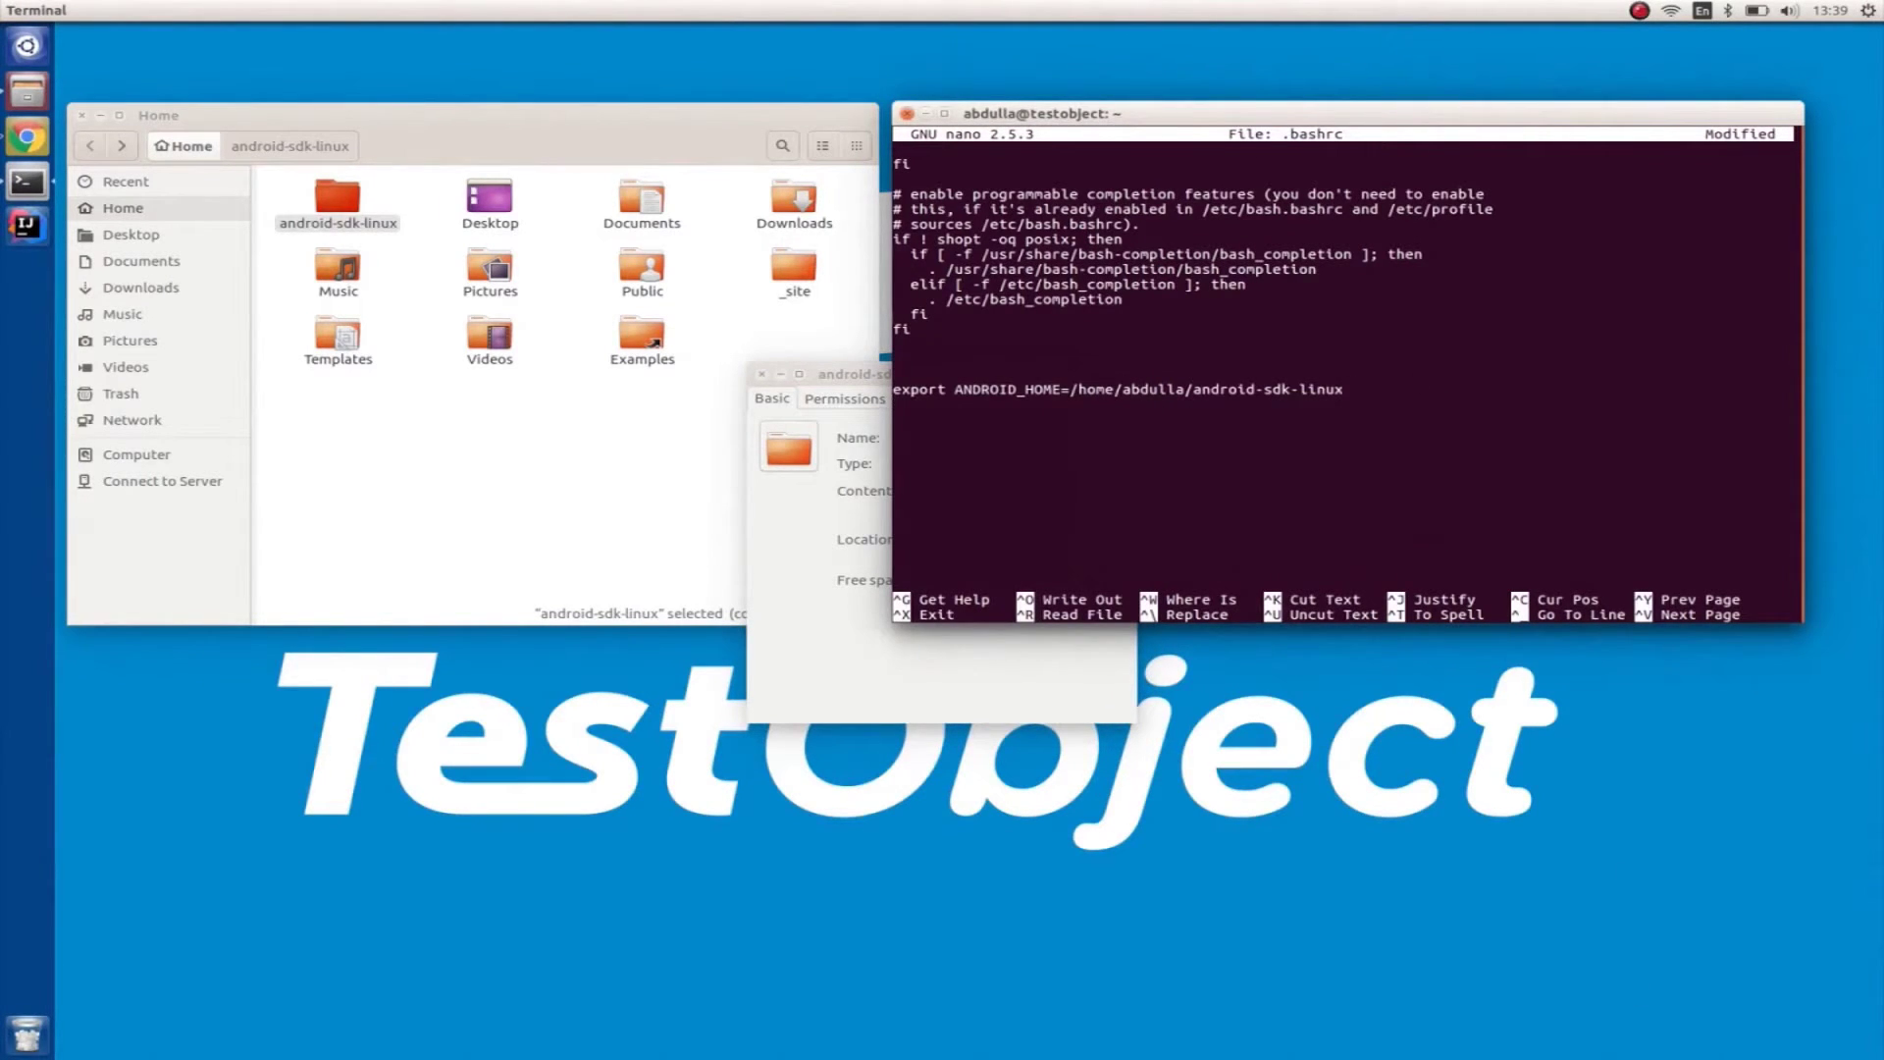
- Add an export PATH line including the SDK tools and platform-tools
key("Return")
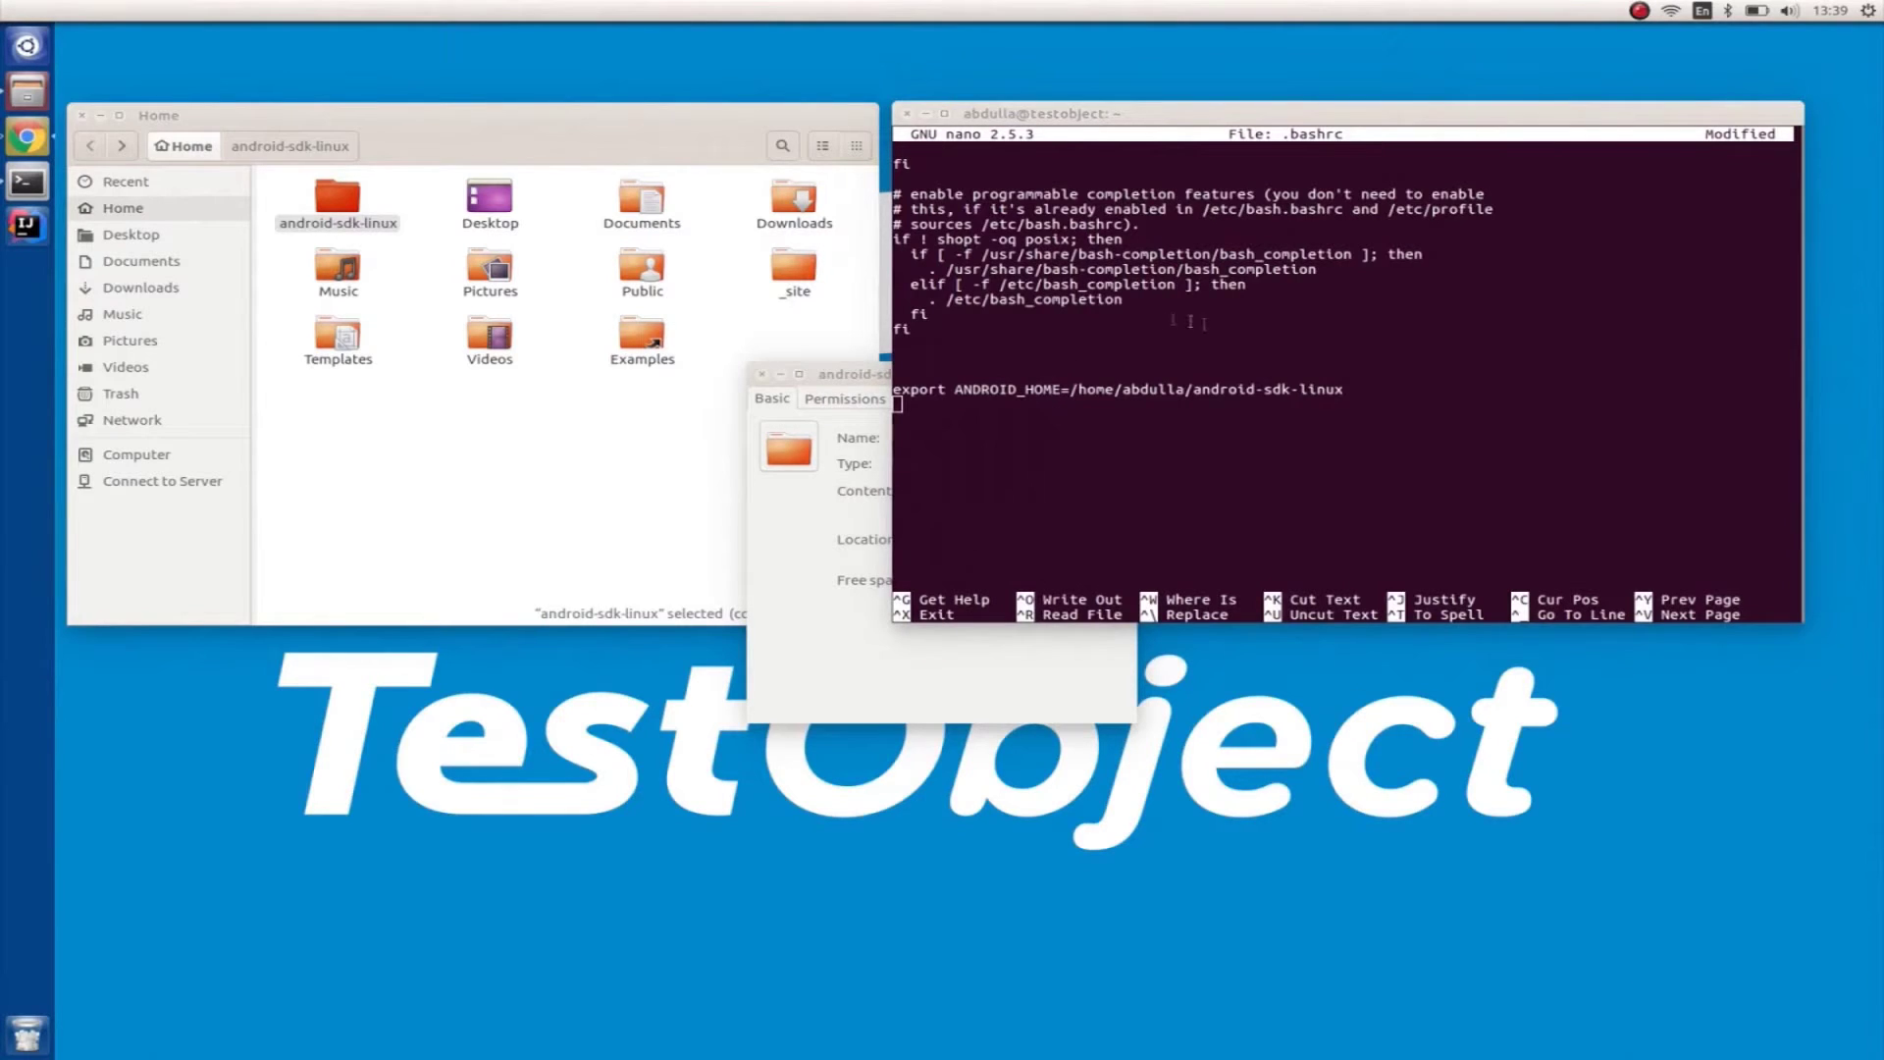
right_click(1238, 418)
left_click(1297, 468)
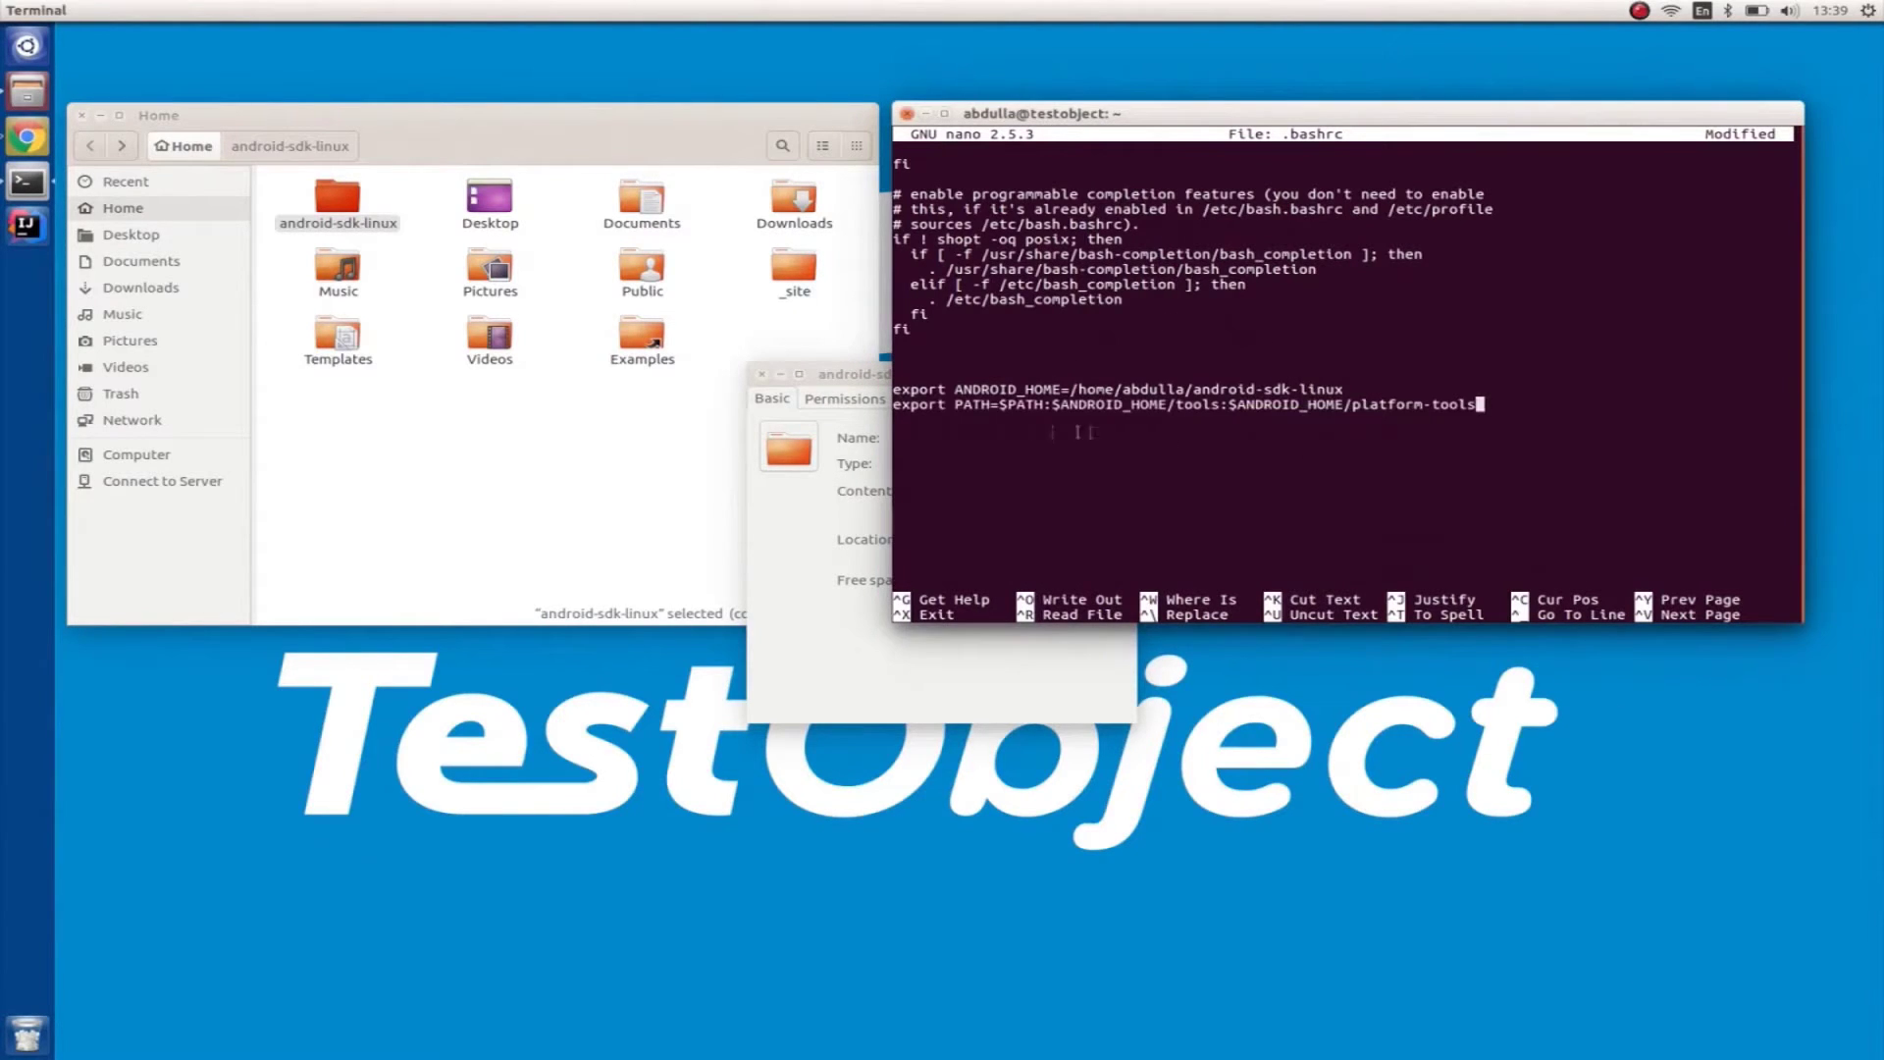
left_click_drag(955, 407, 1002, 412)
left_click_drag(1002, 406, 1057, 406)
left_click(1092, 587)
left_click_drag(1031, 599, 1127, 600)
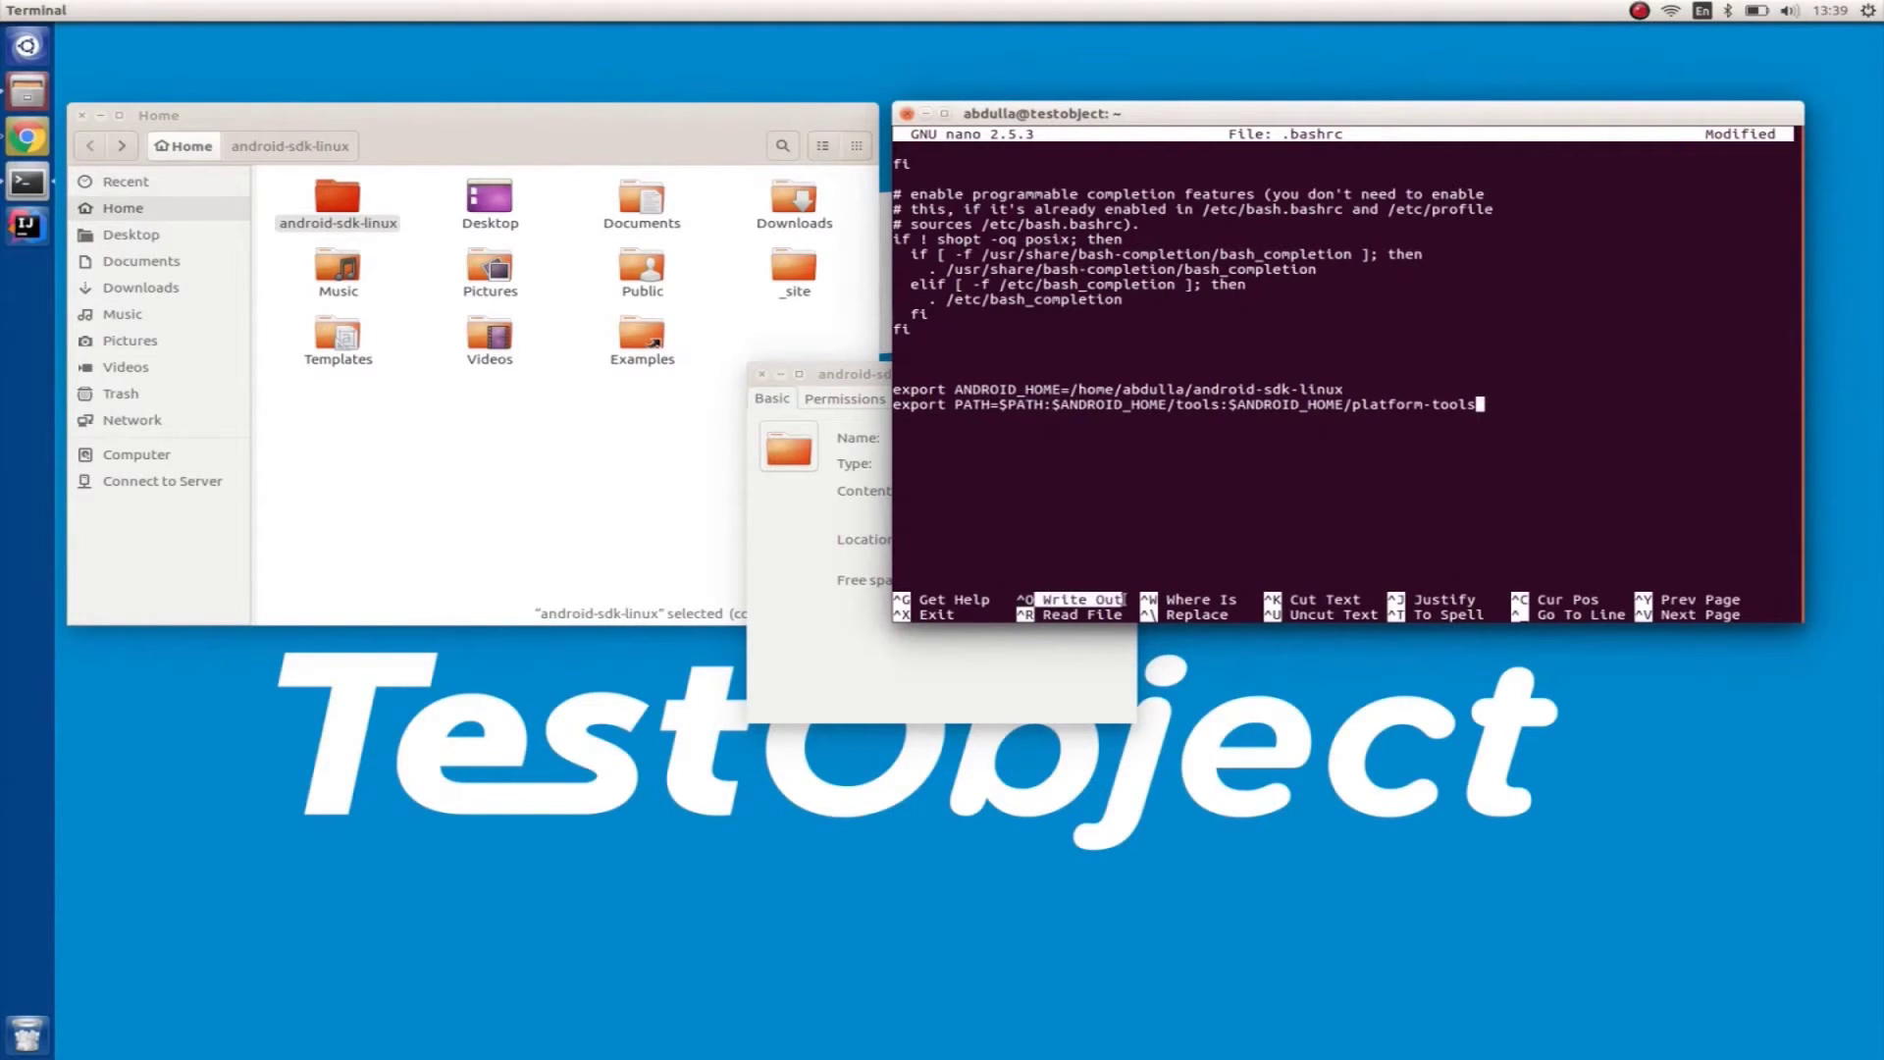
- Save .bashrc, exit nano, and close the terminal window
key("ctrl+o")
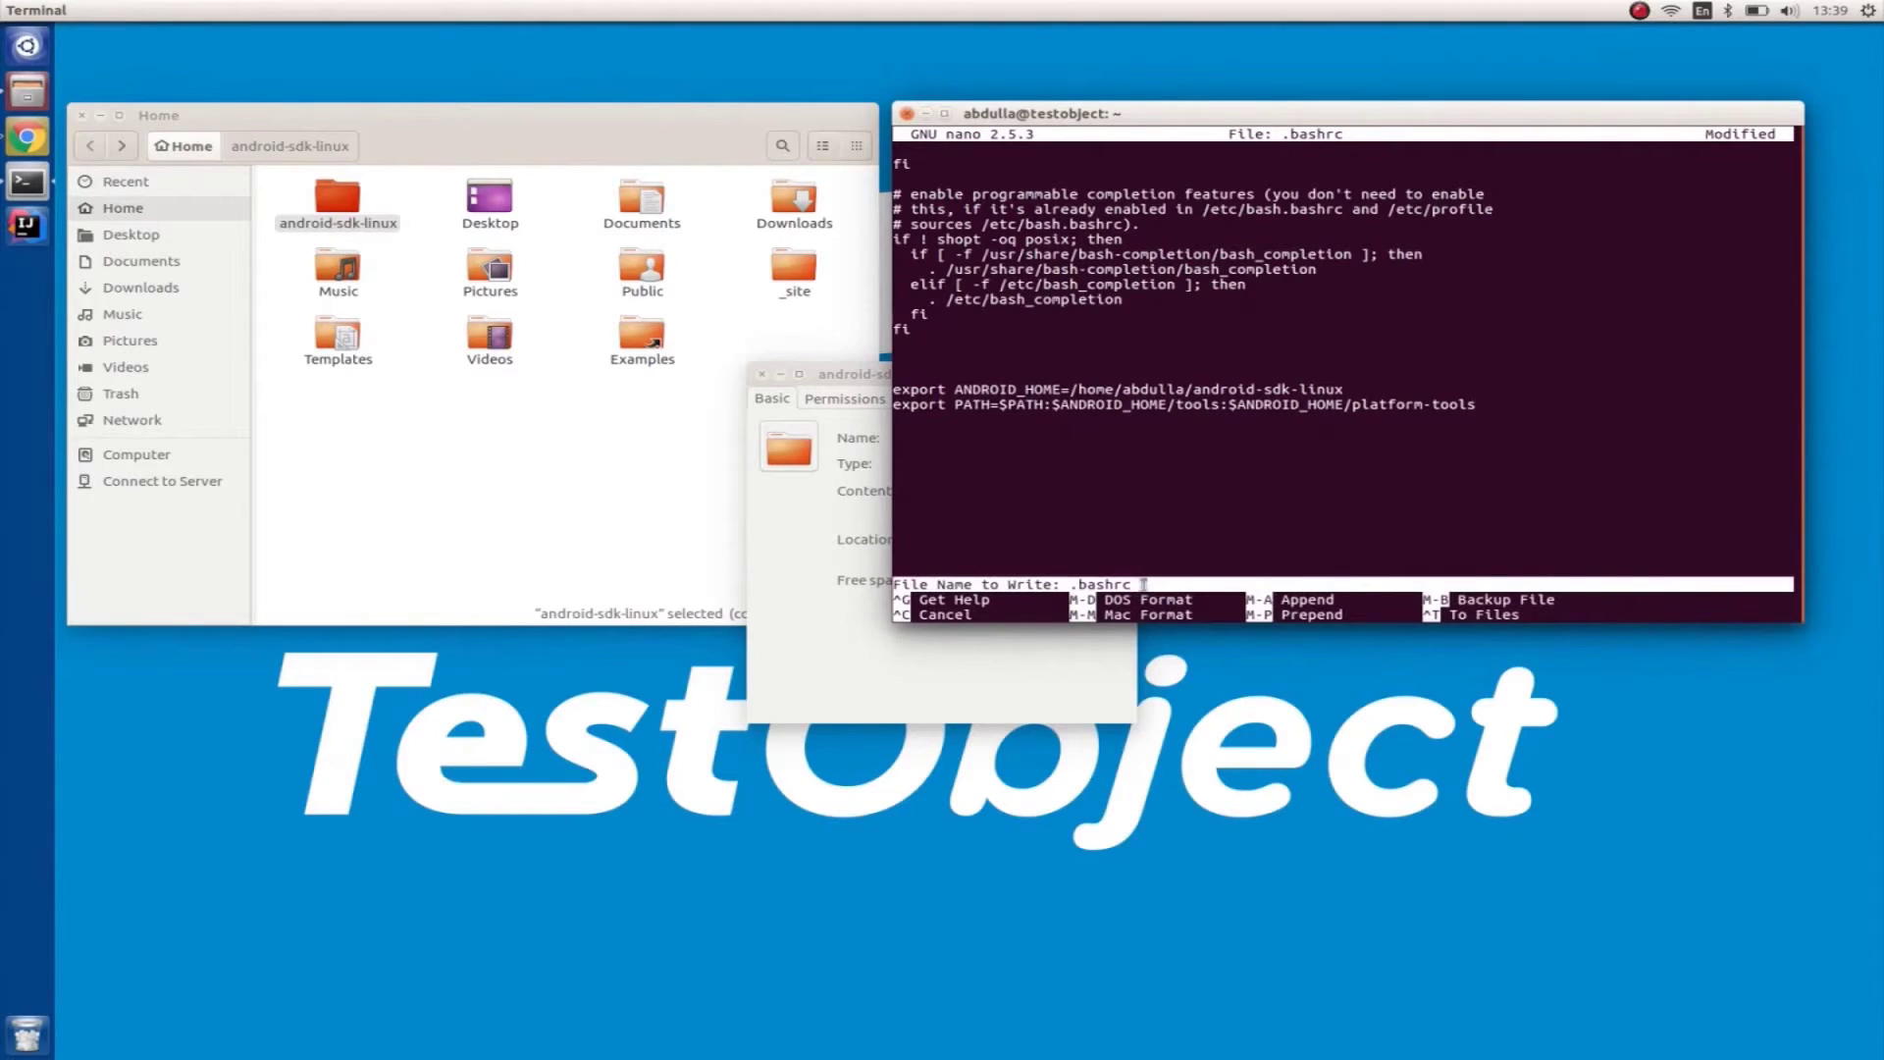
key("Return")
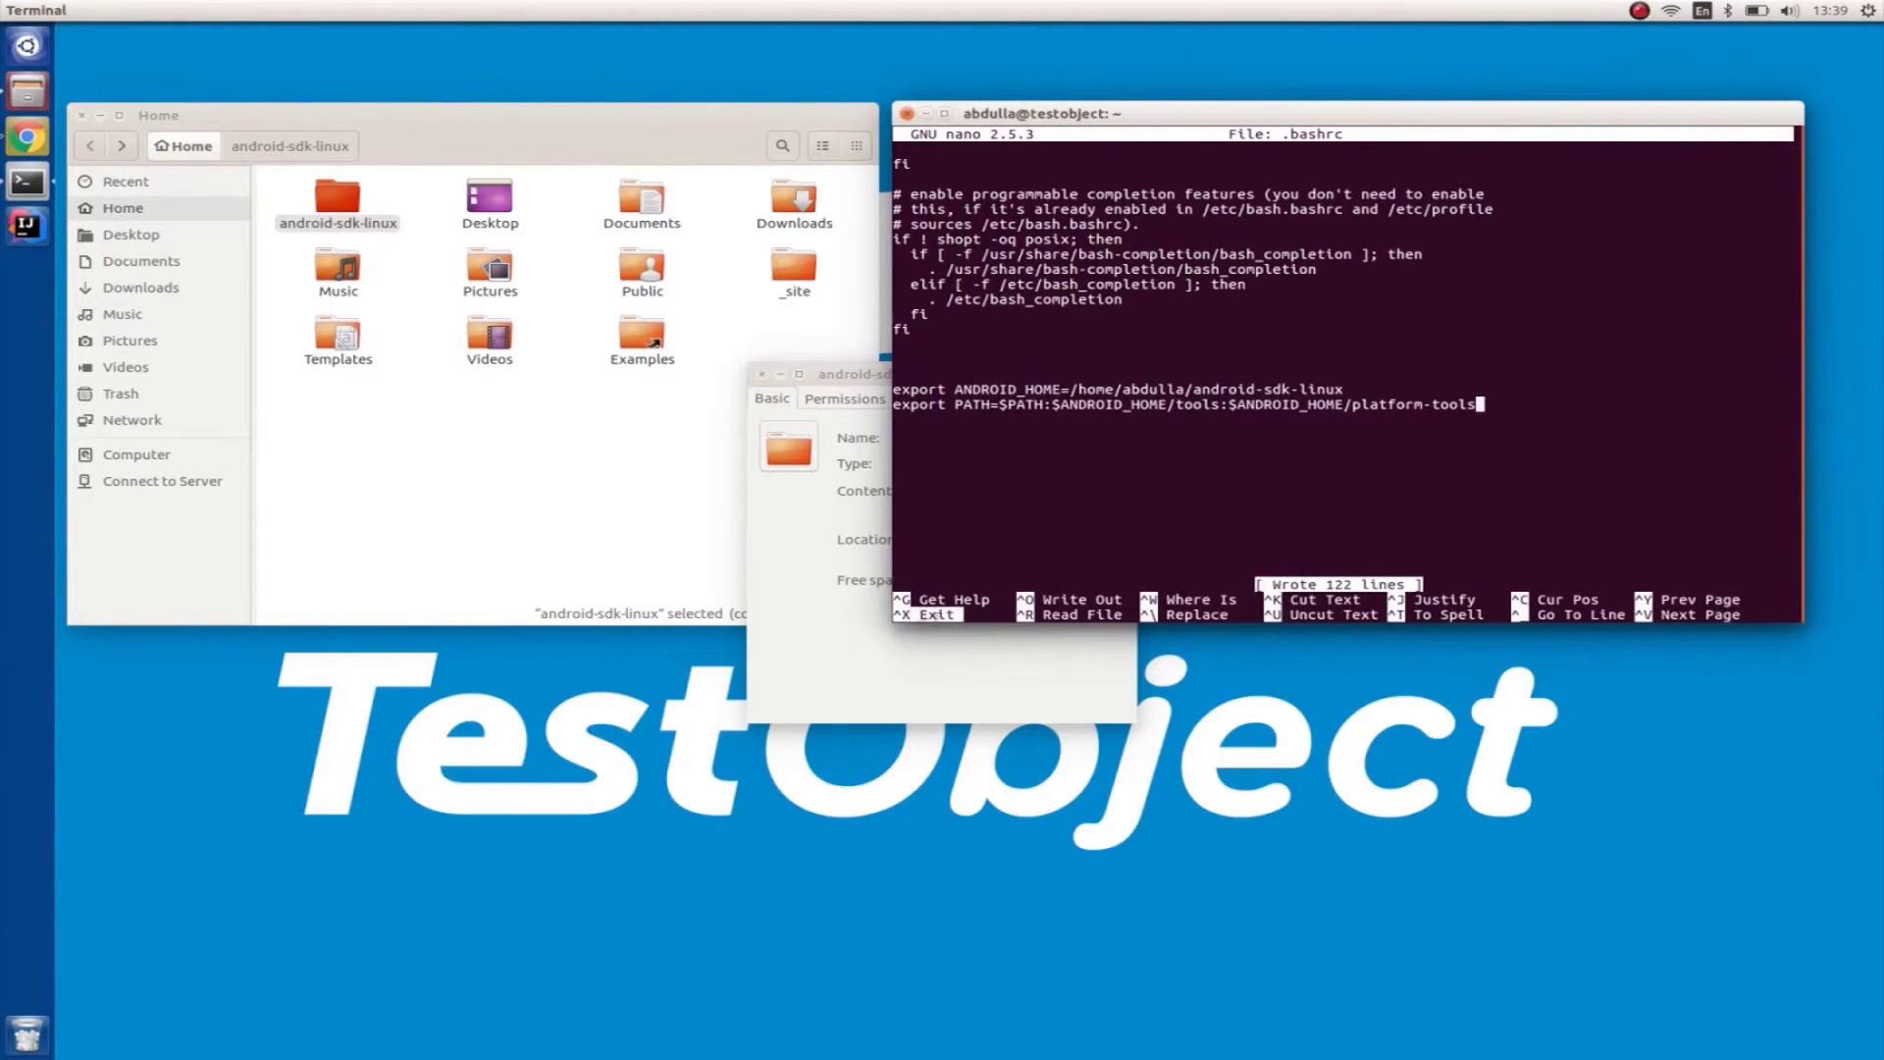
key("ctrl+x")
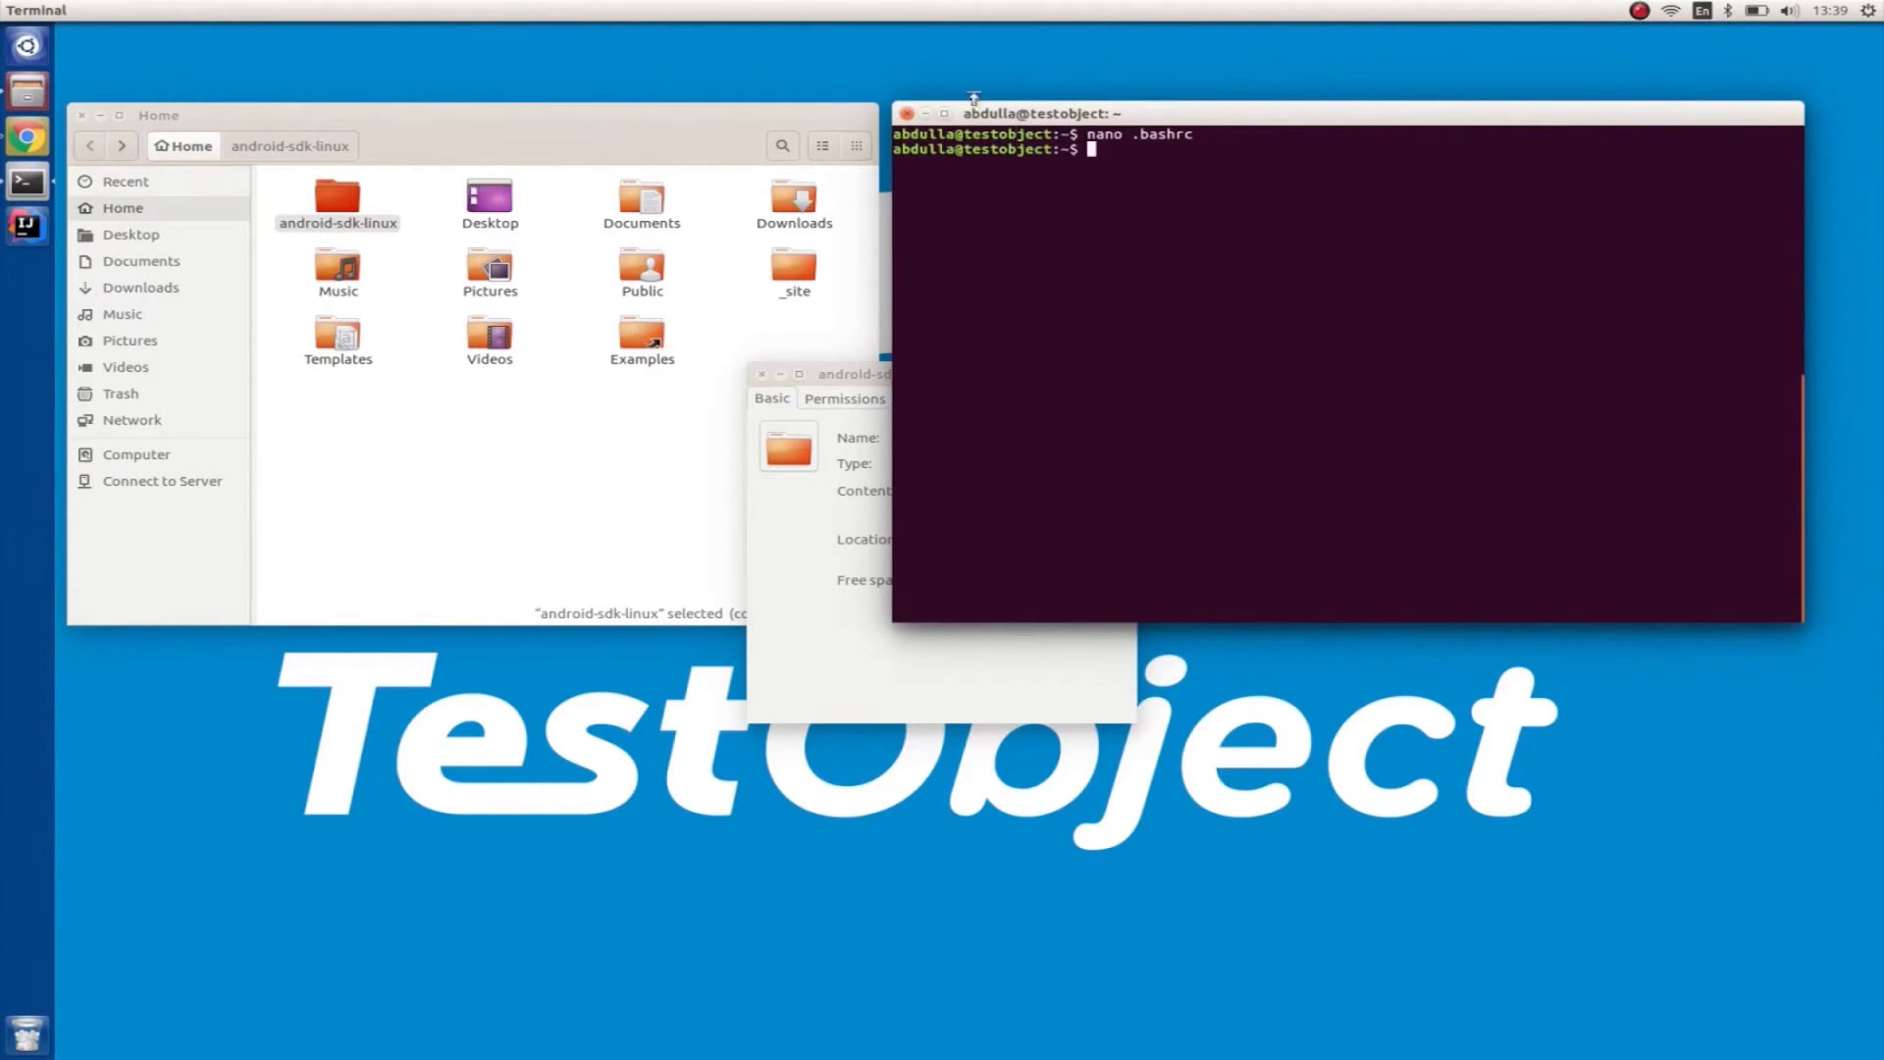
left_click(906, 114)
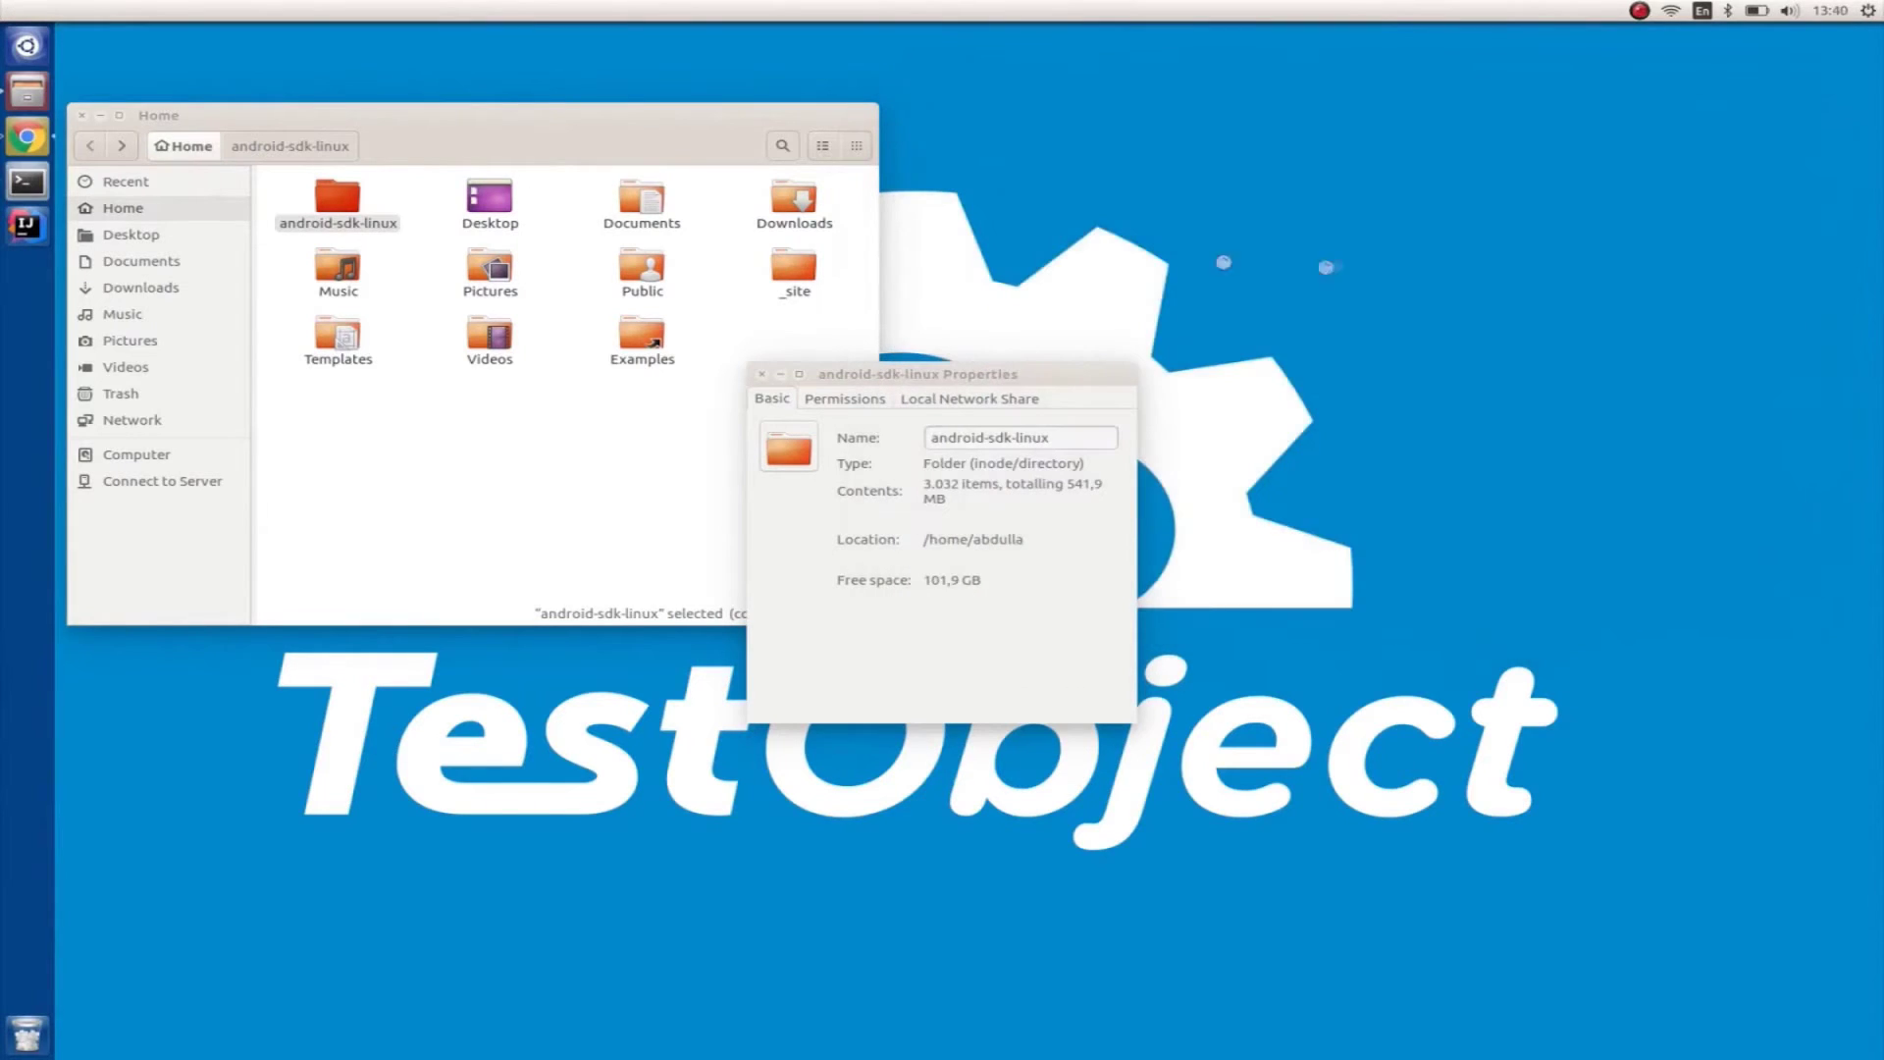
- Run echo $PATH in a new Terminal to confirm the android-sdk-linux tools entries
left_click(27, 181)
left_click_drag(1325, 71, 1245, 130)
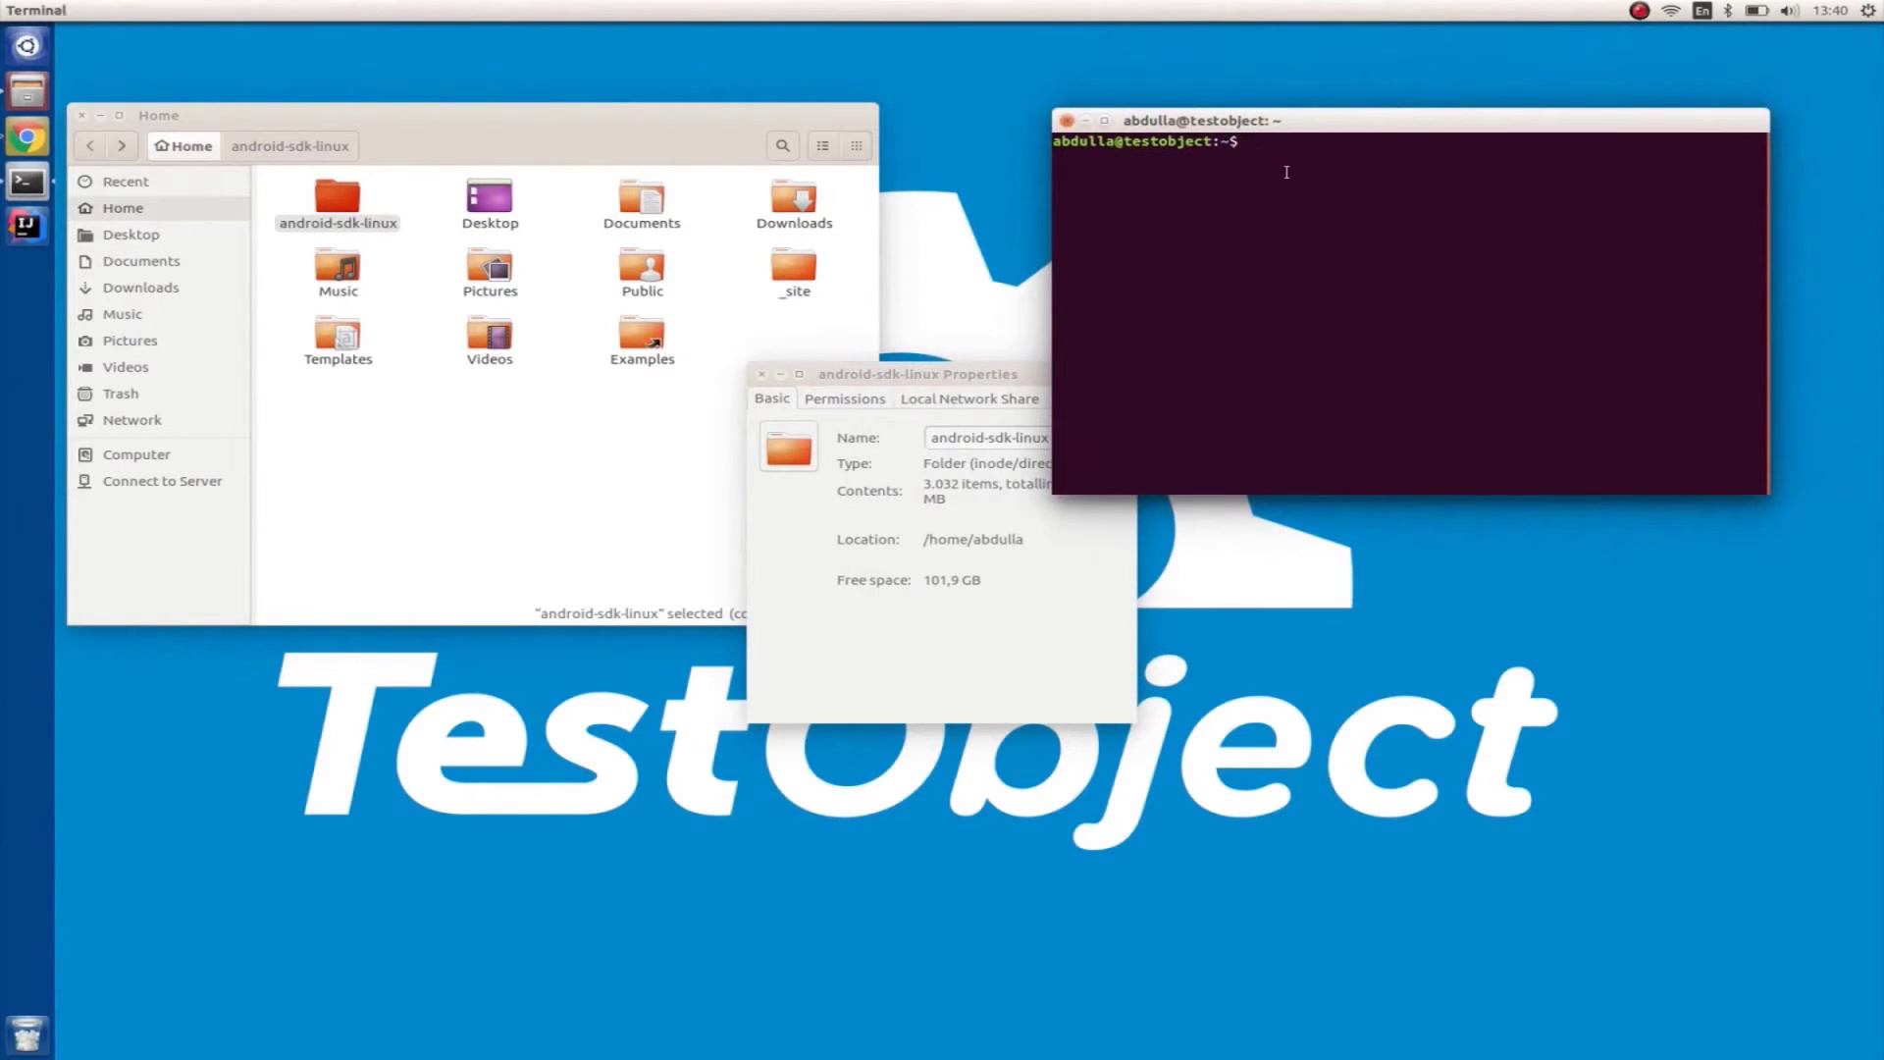
type("cho $")
type("PATH")
key("Return")
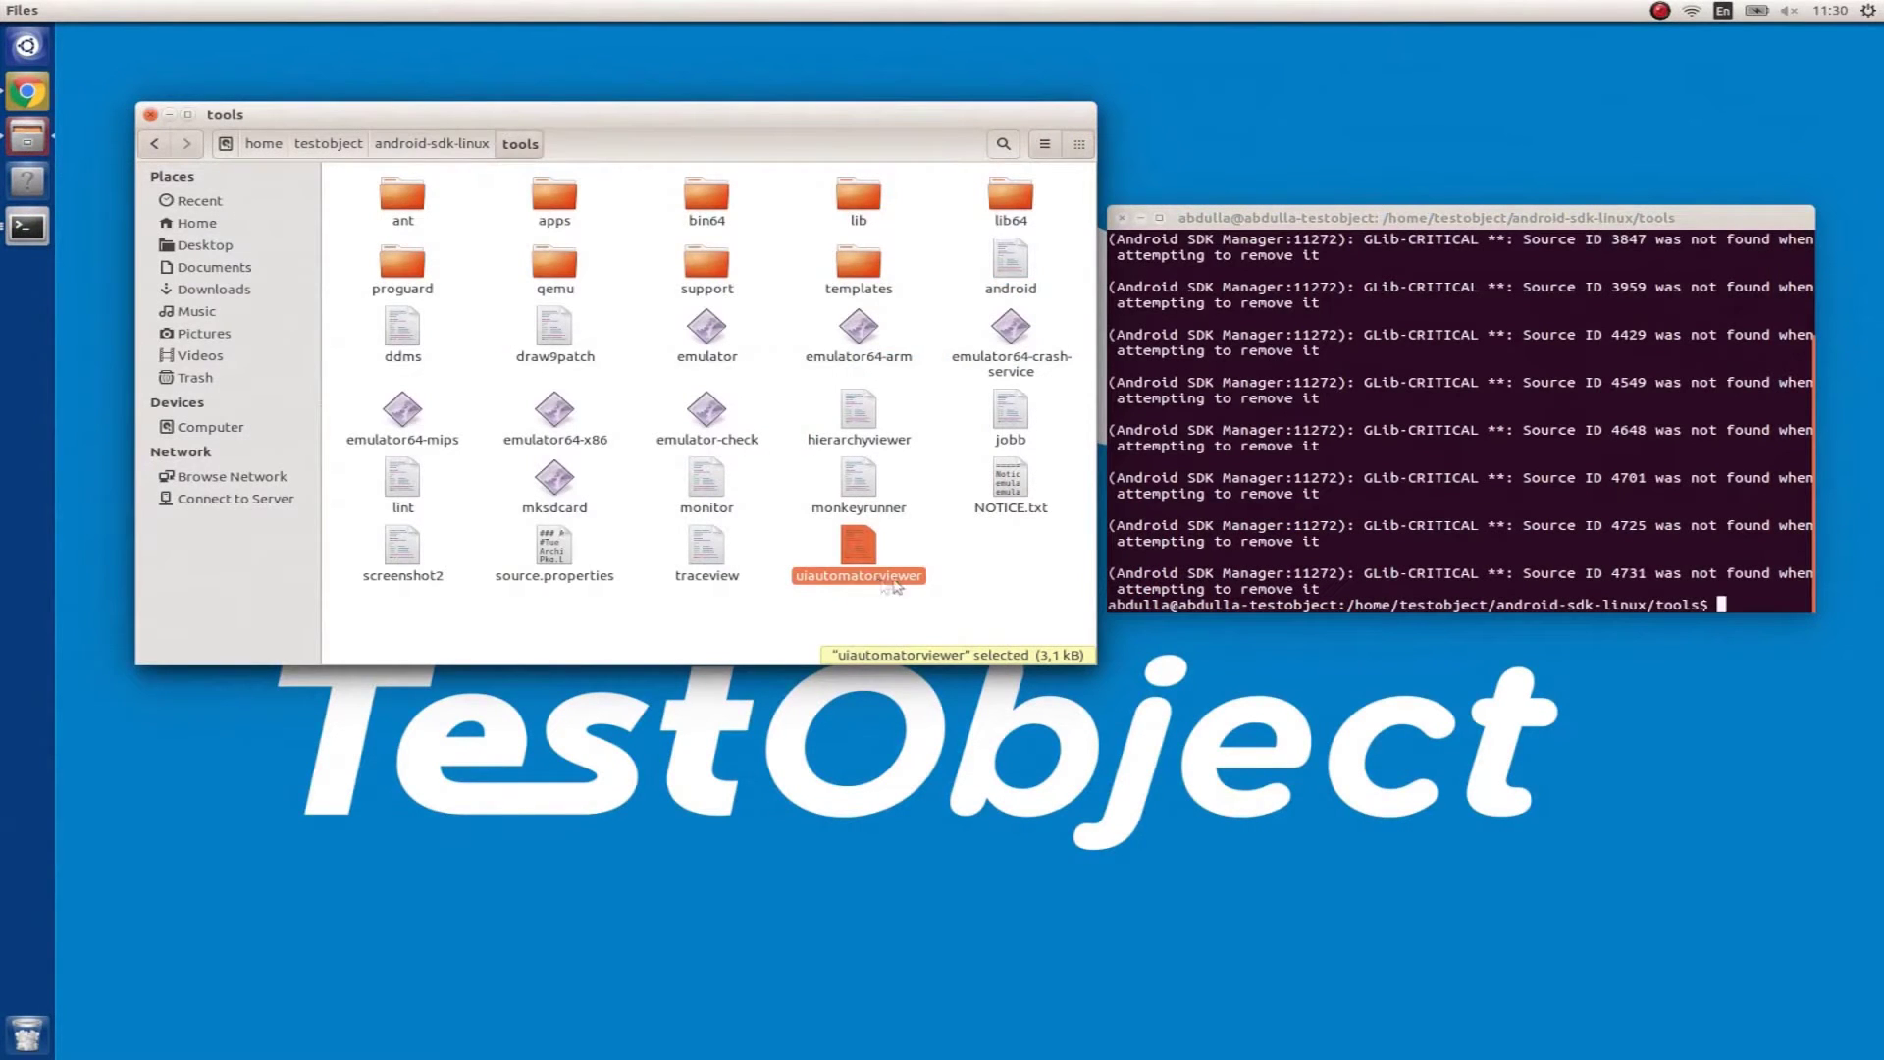
- Start uiautomatorviewer from the Terminal, completing the command name with Tab
left_click(1742, 604)
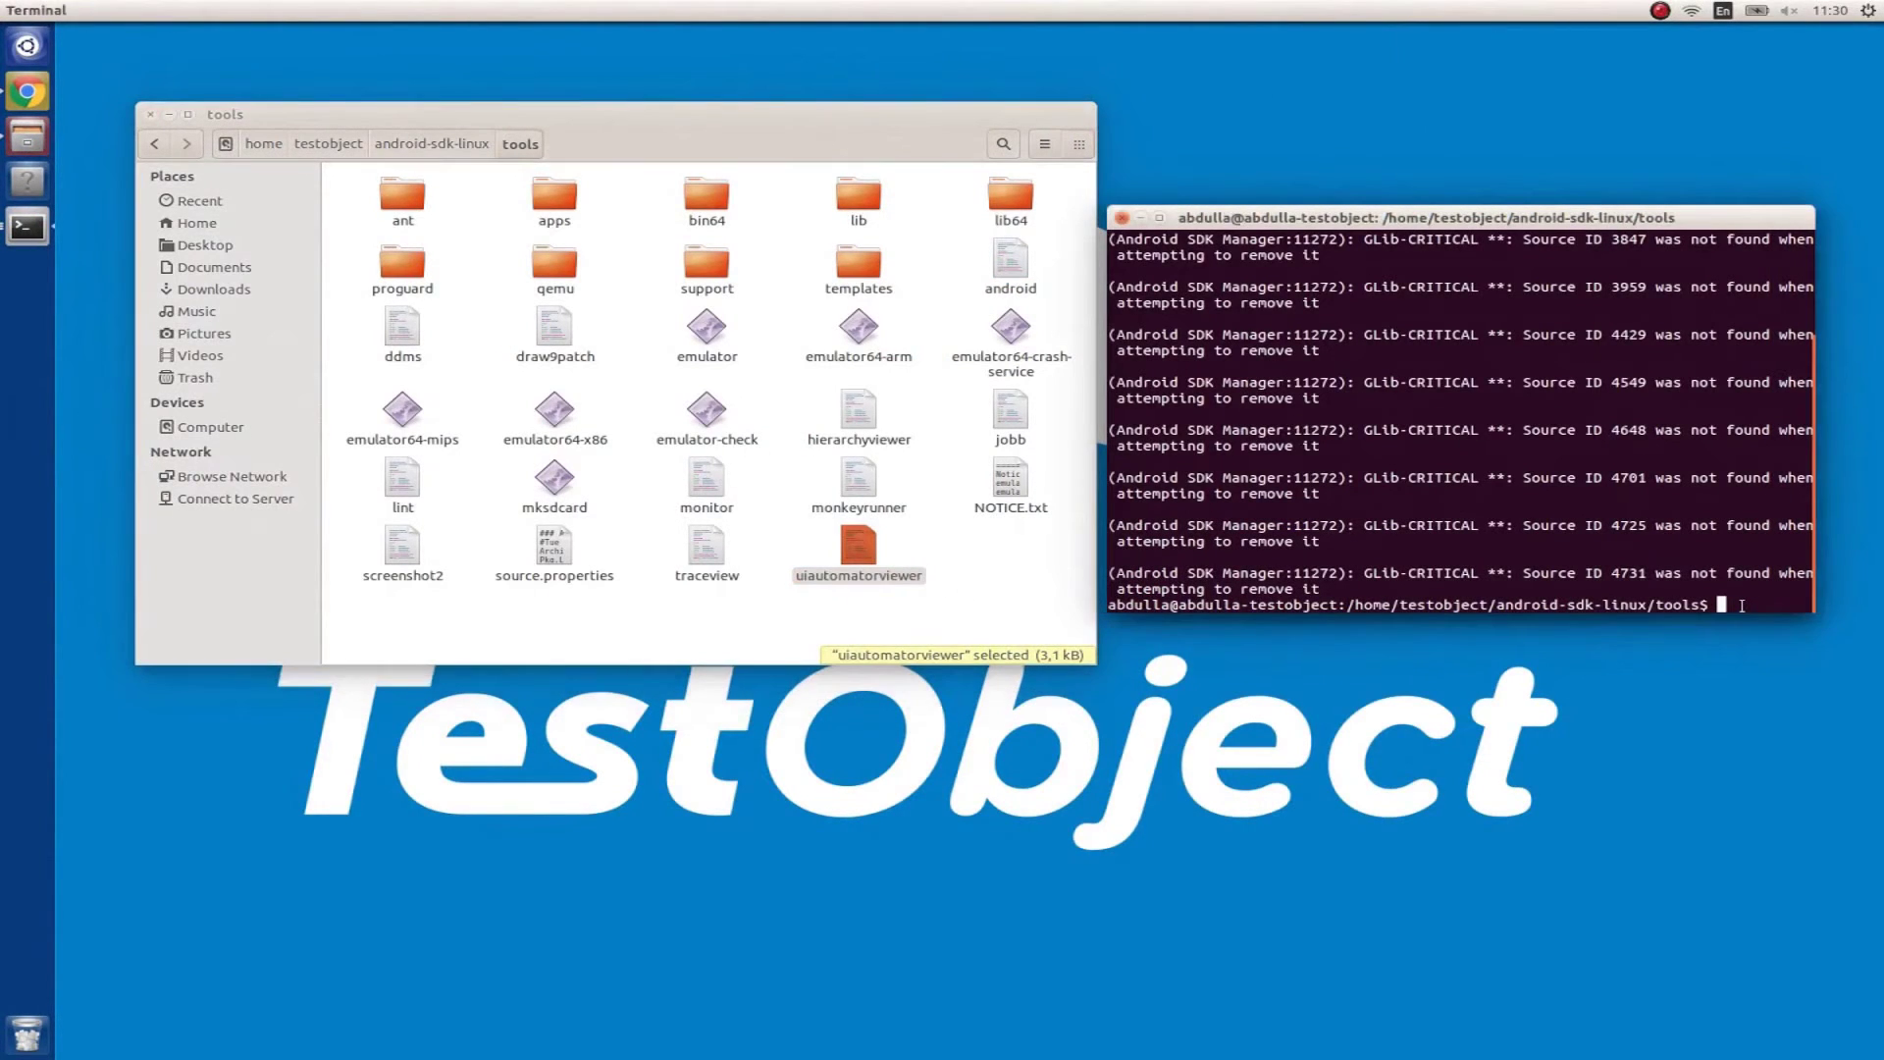
type("uia")
key("Tab")
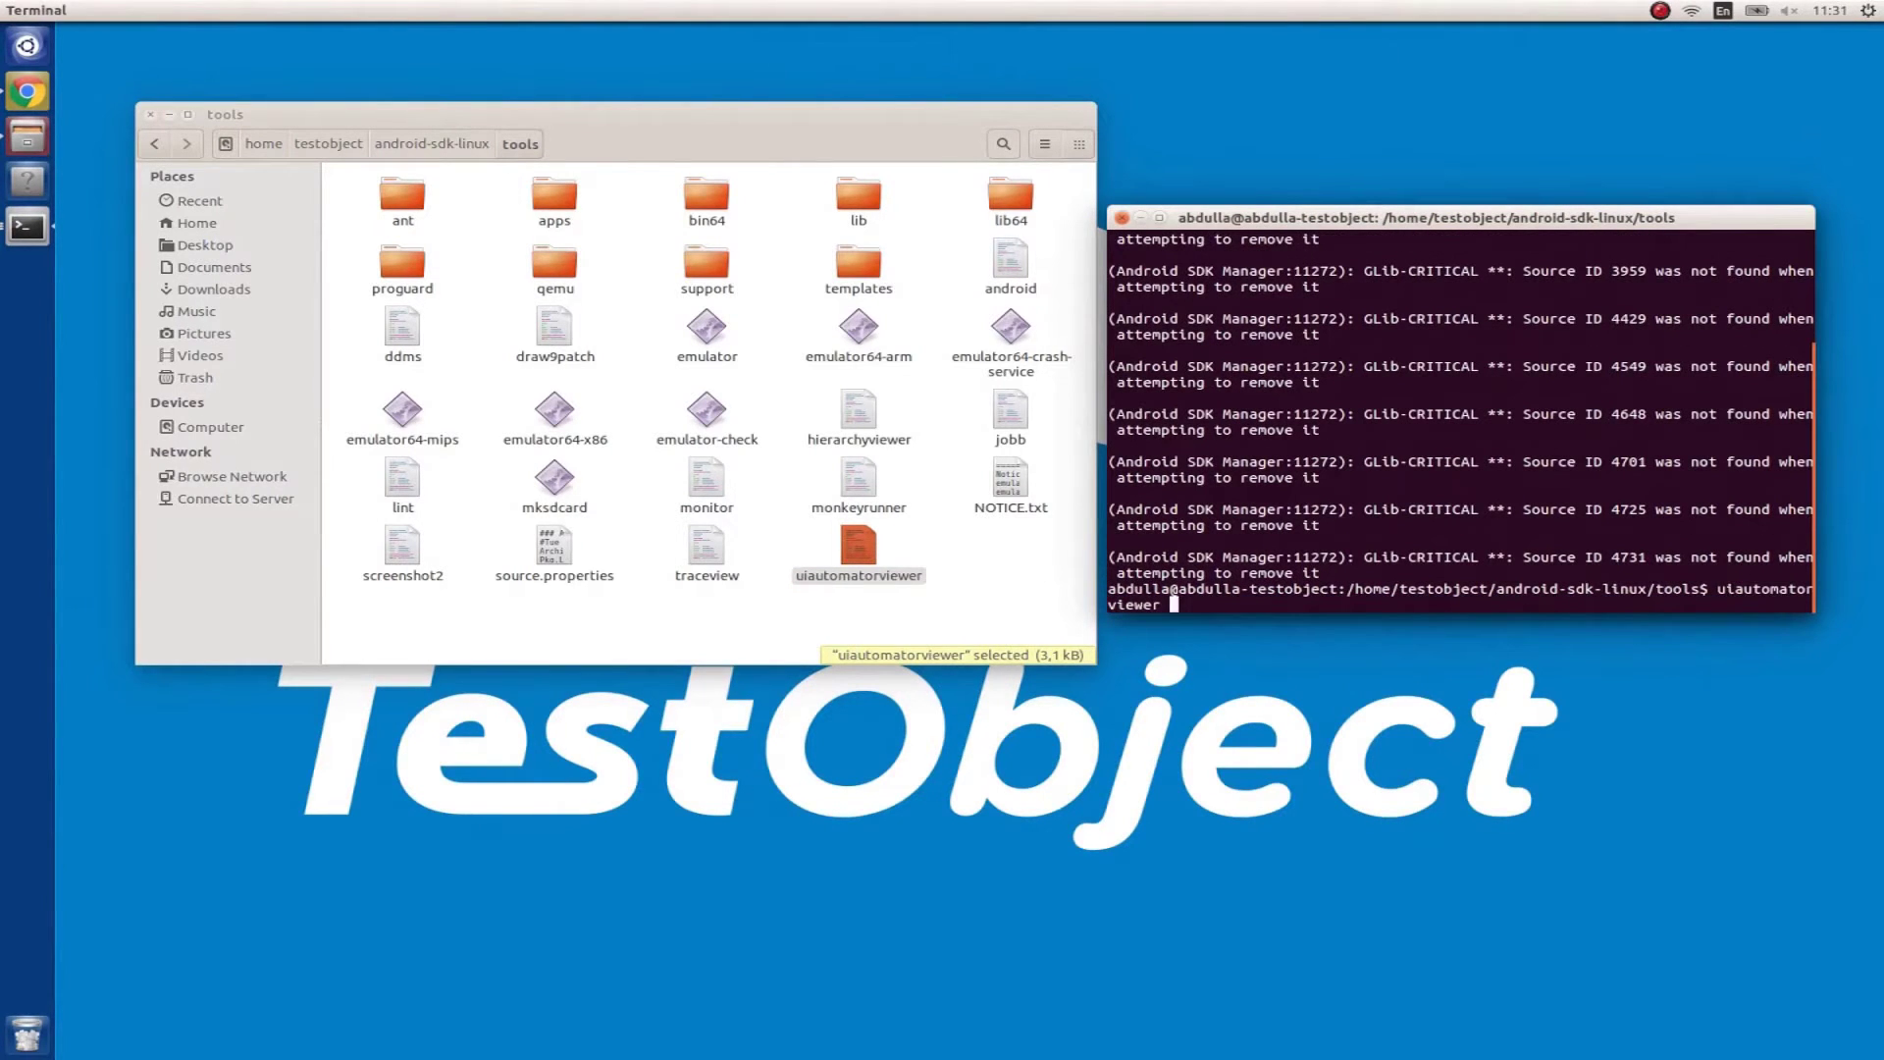
key("Return")
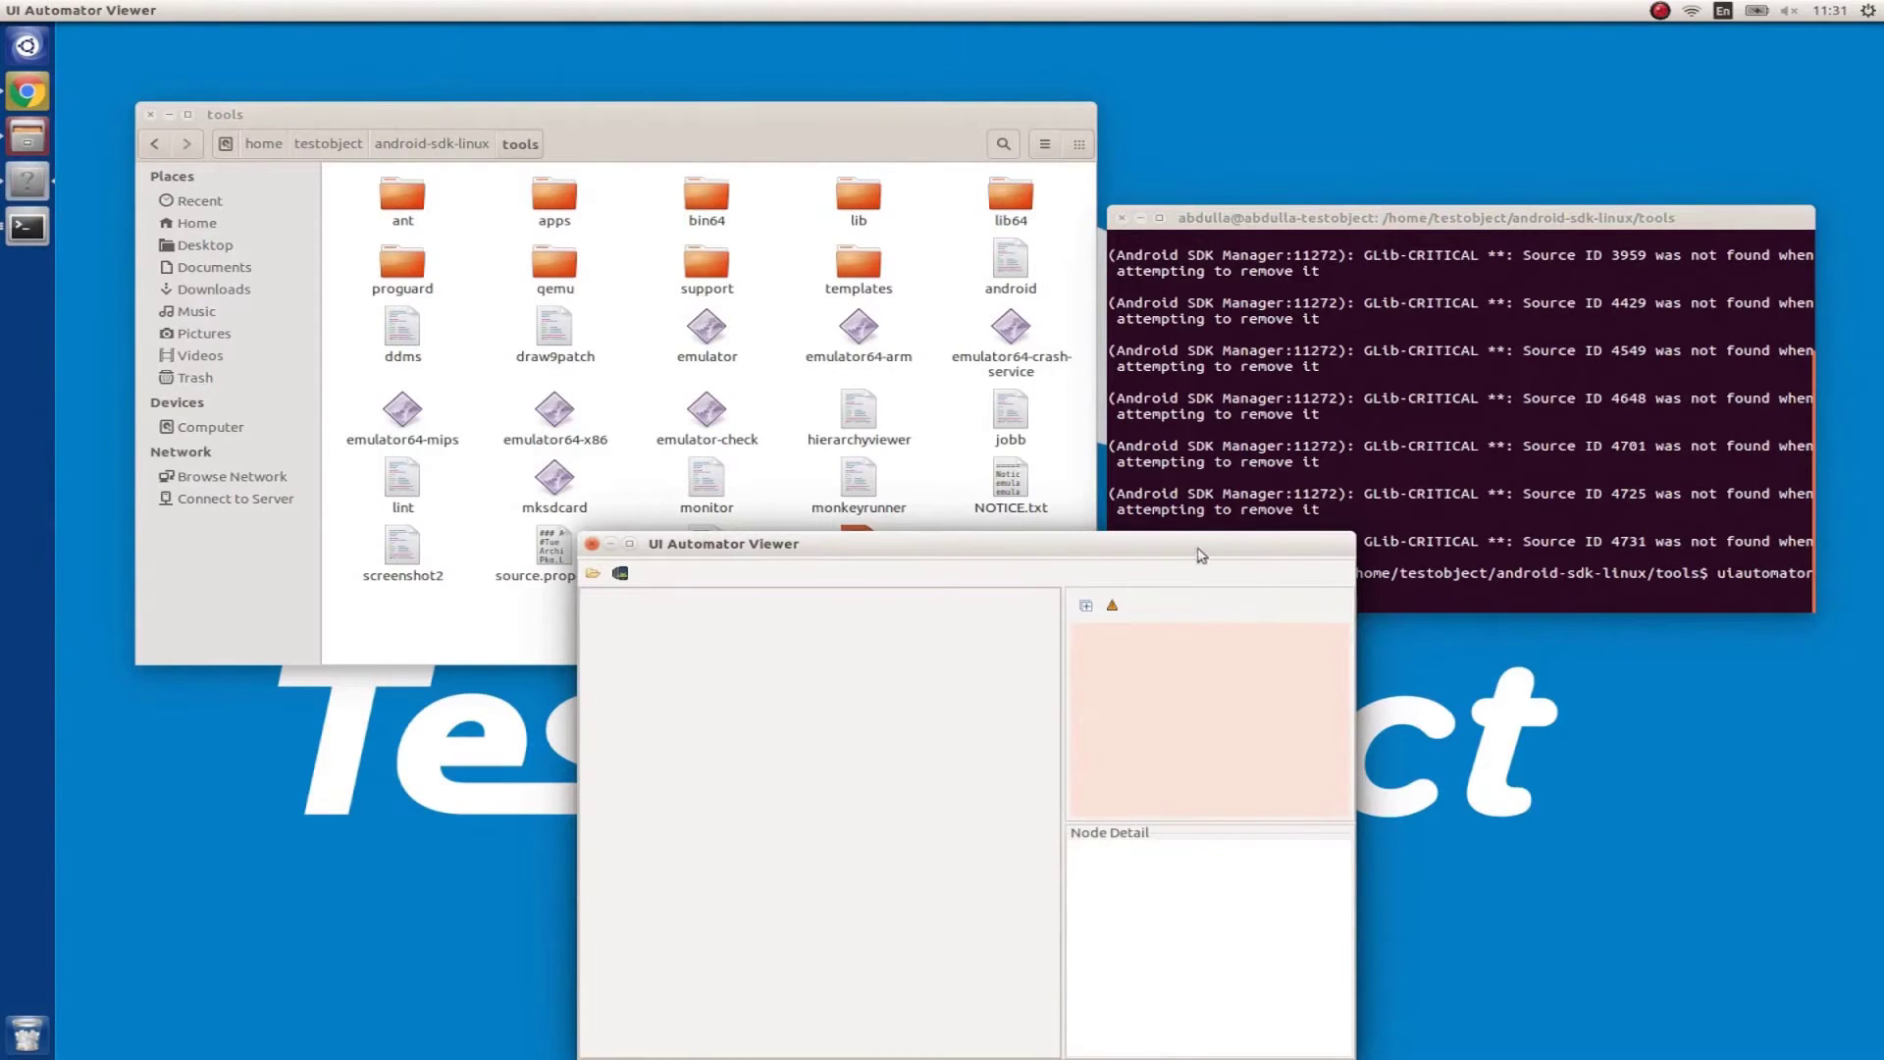
- Close the Terminal and Files windows and move UI Automator Viewer higher on screen
left_click(1122, 218)
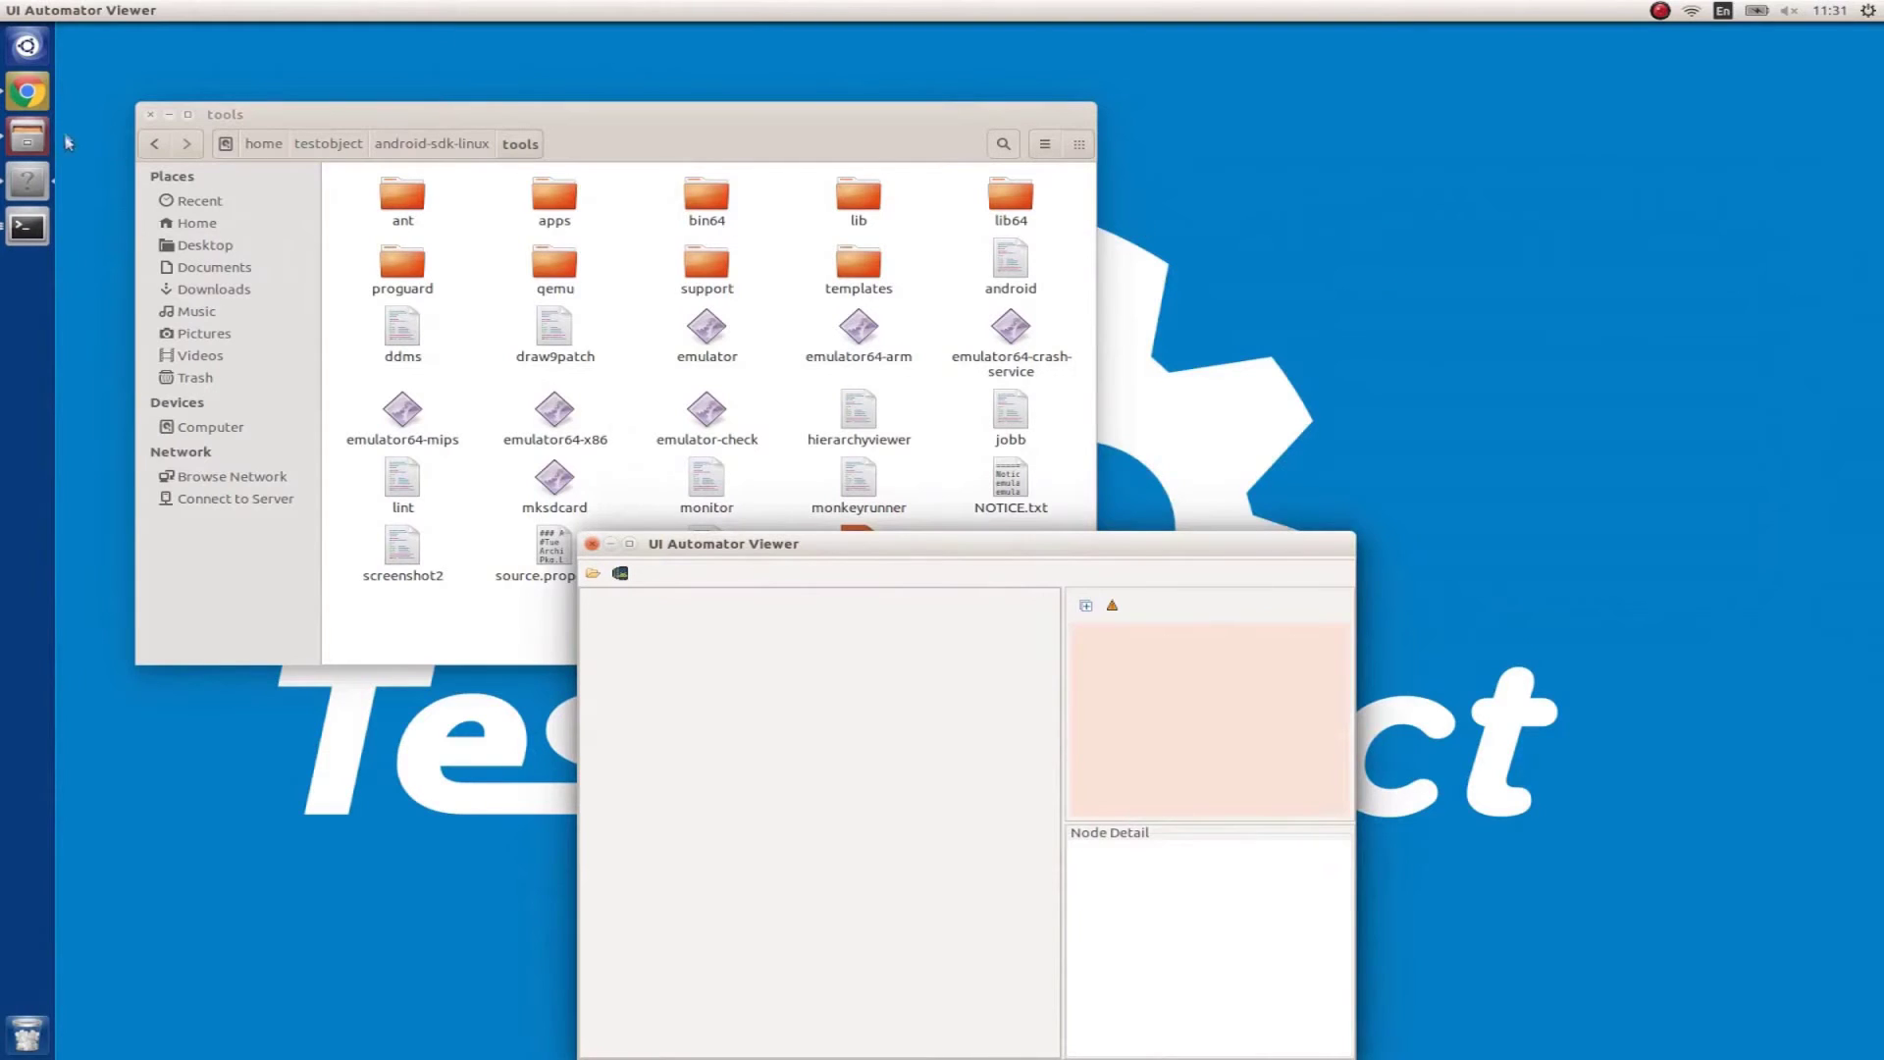
left_click(151, 115)
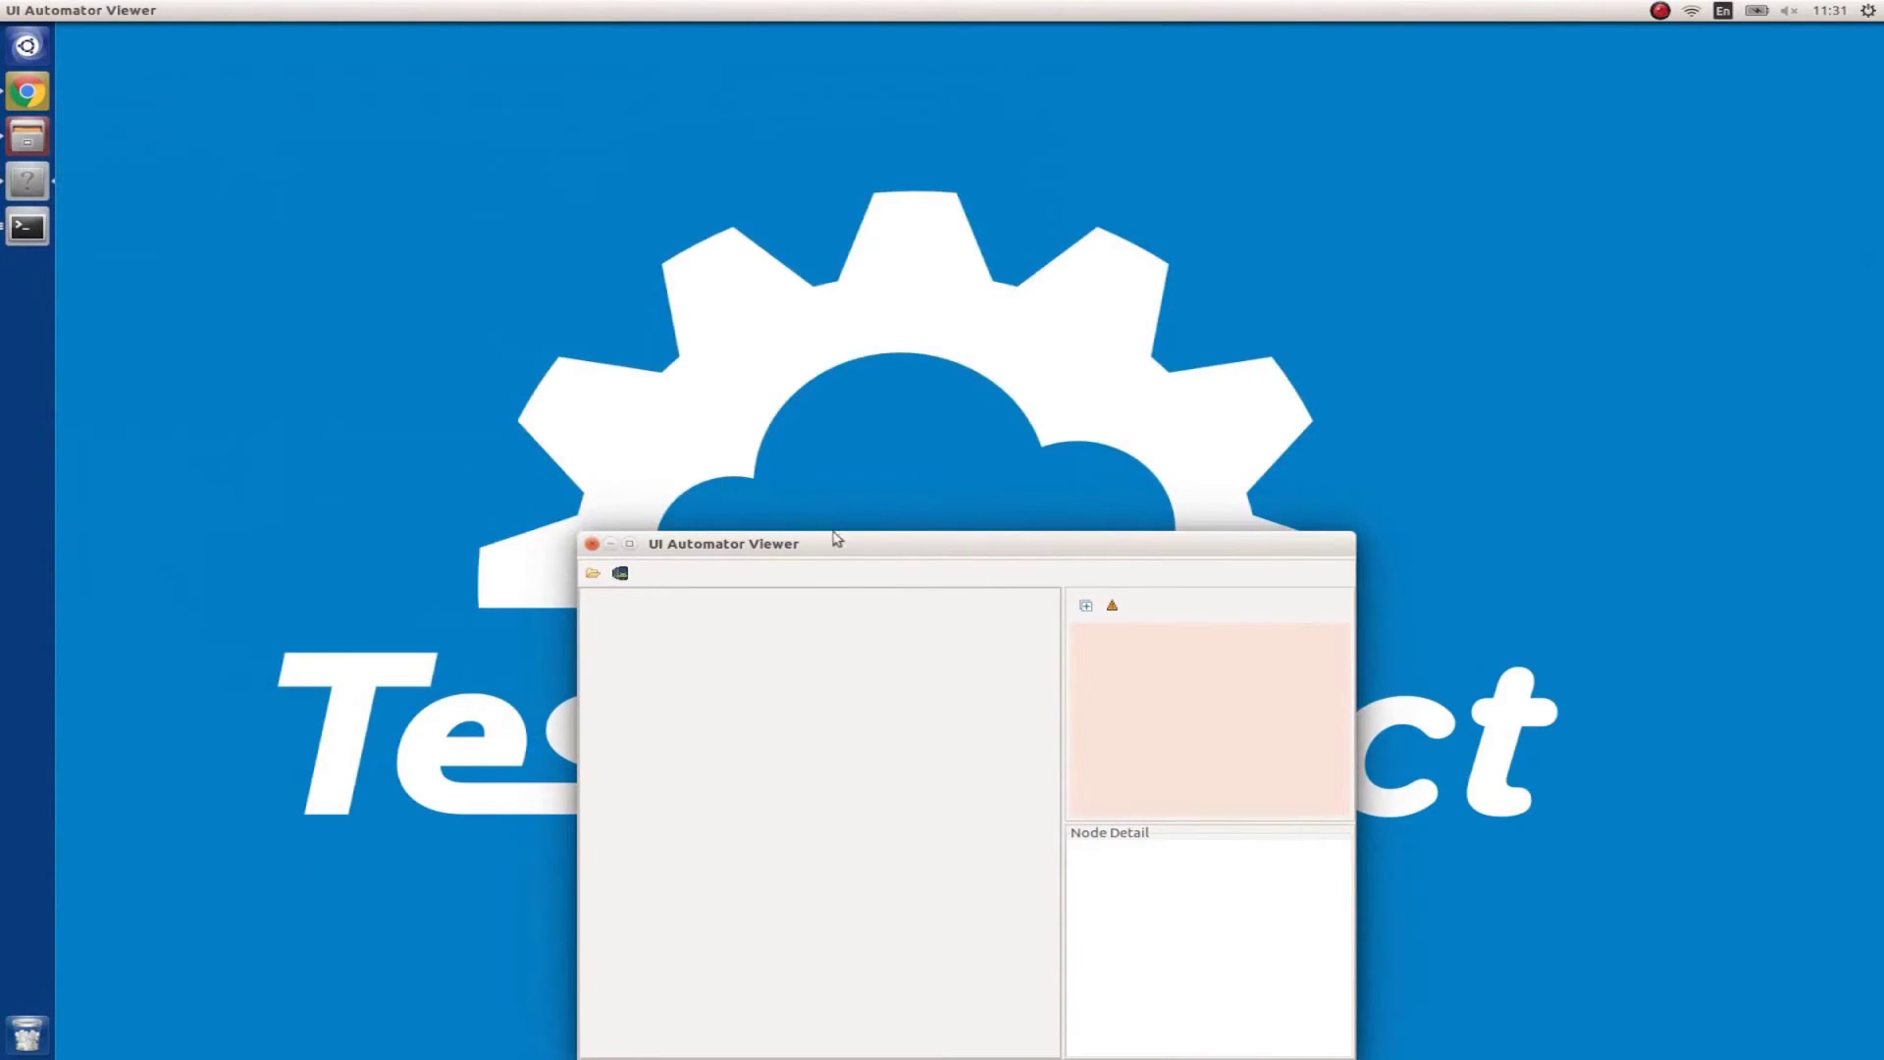
left_click_drag(847, 543, 799, 147)
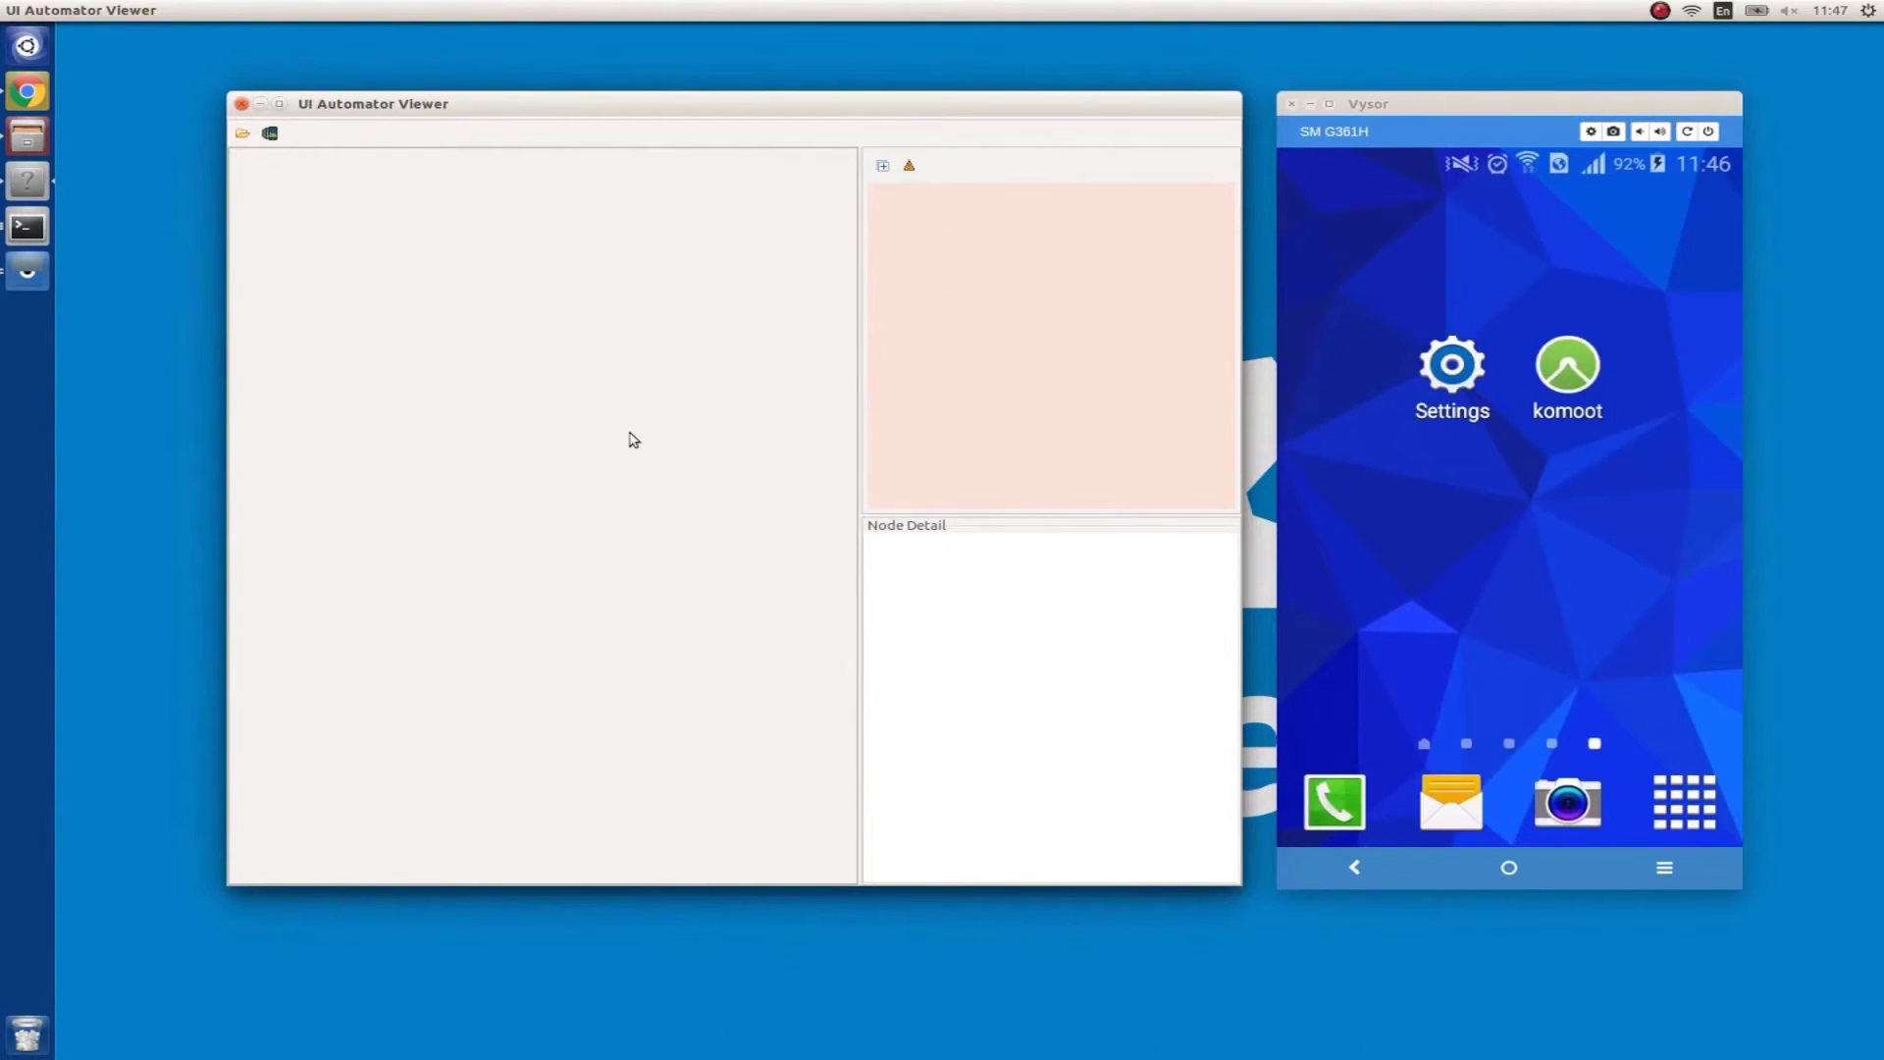
- Take a device screenshot of komoot's sign-up screen and select the LOG IN HERE TextView
left_click(1568, 375)
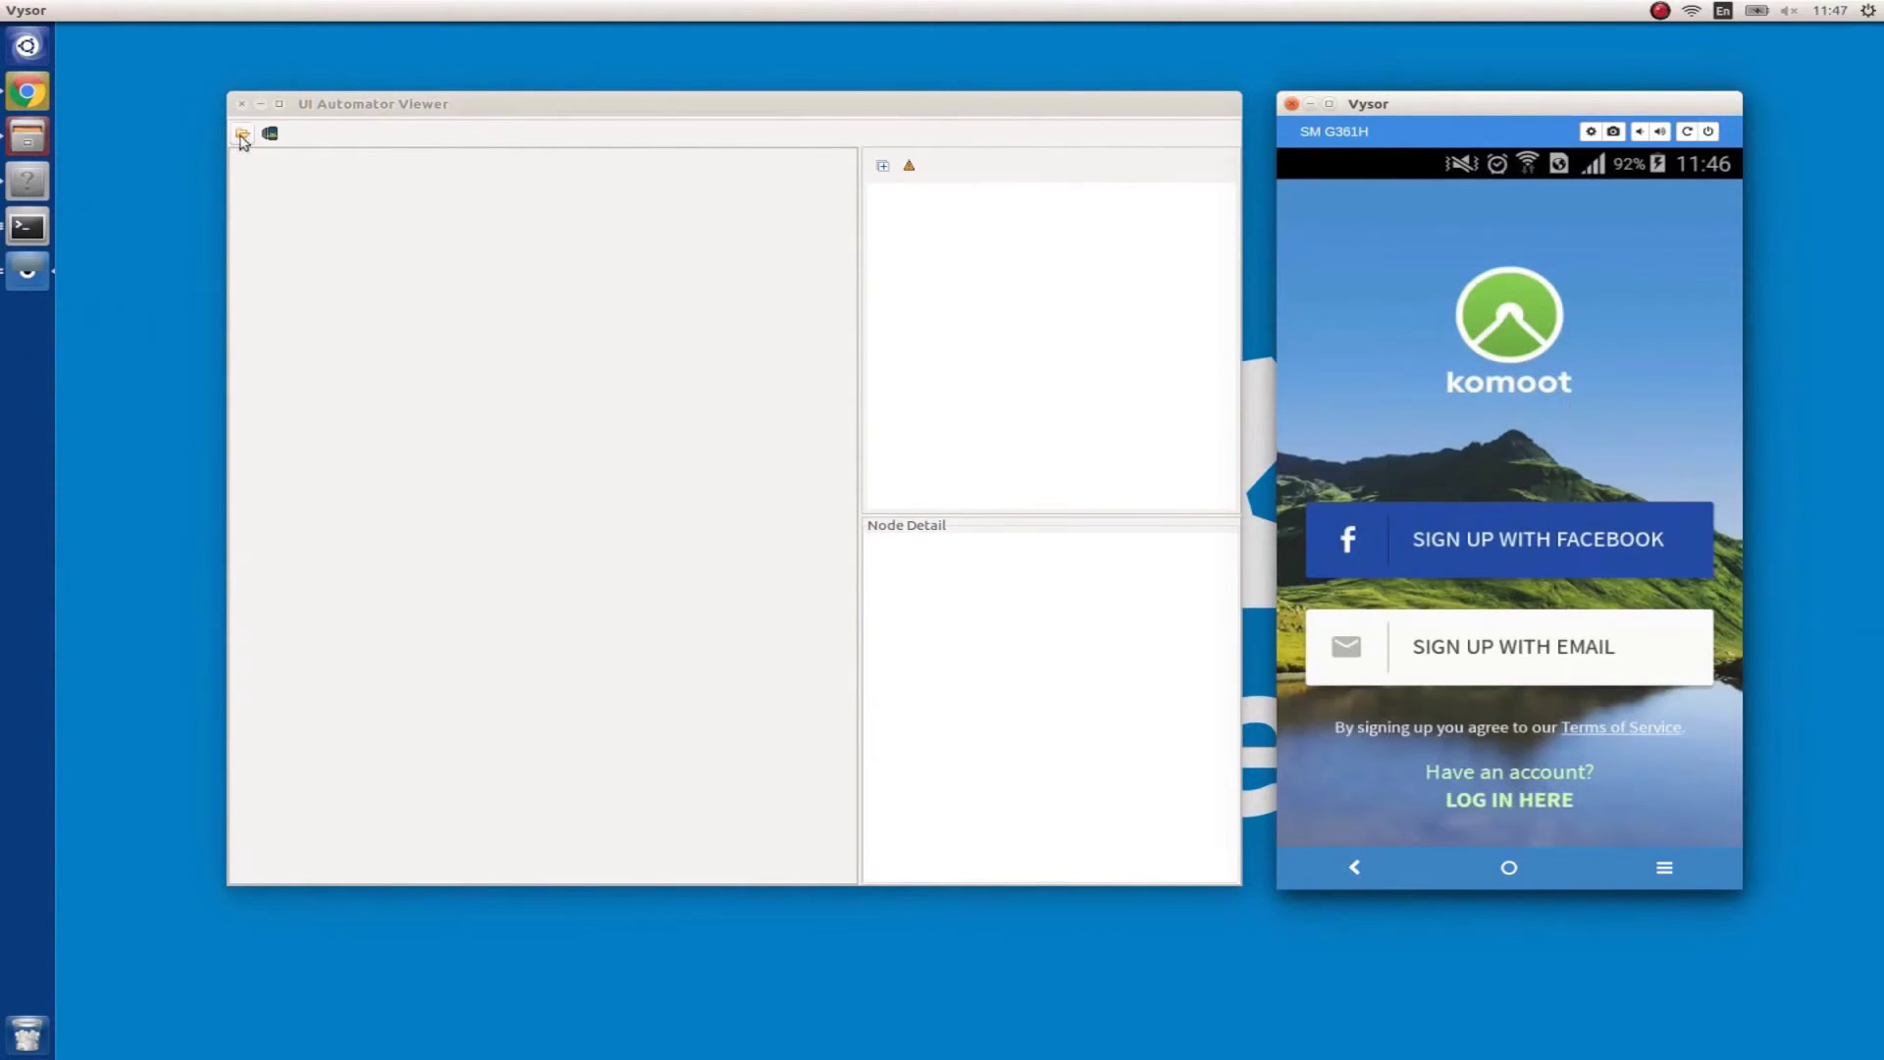
left_click(269, 134)
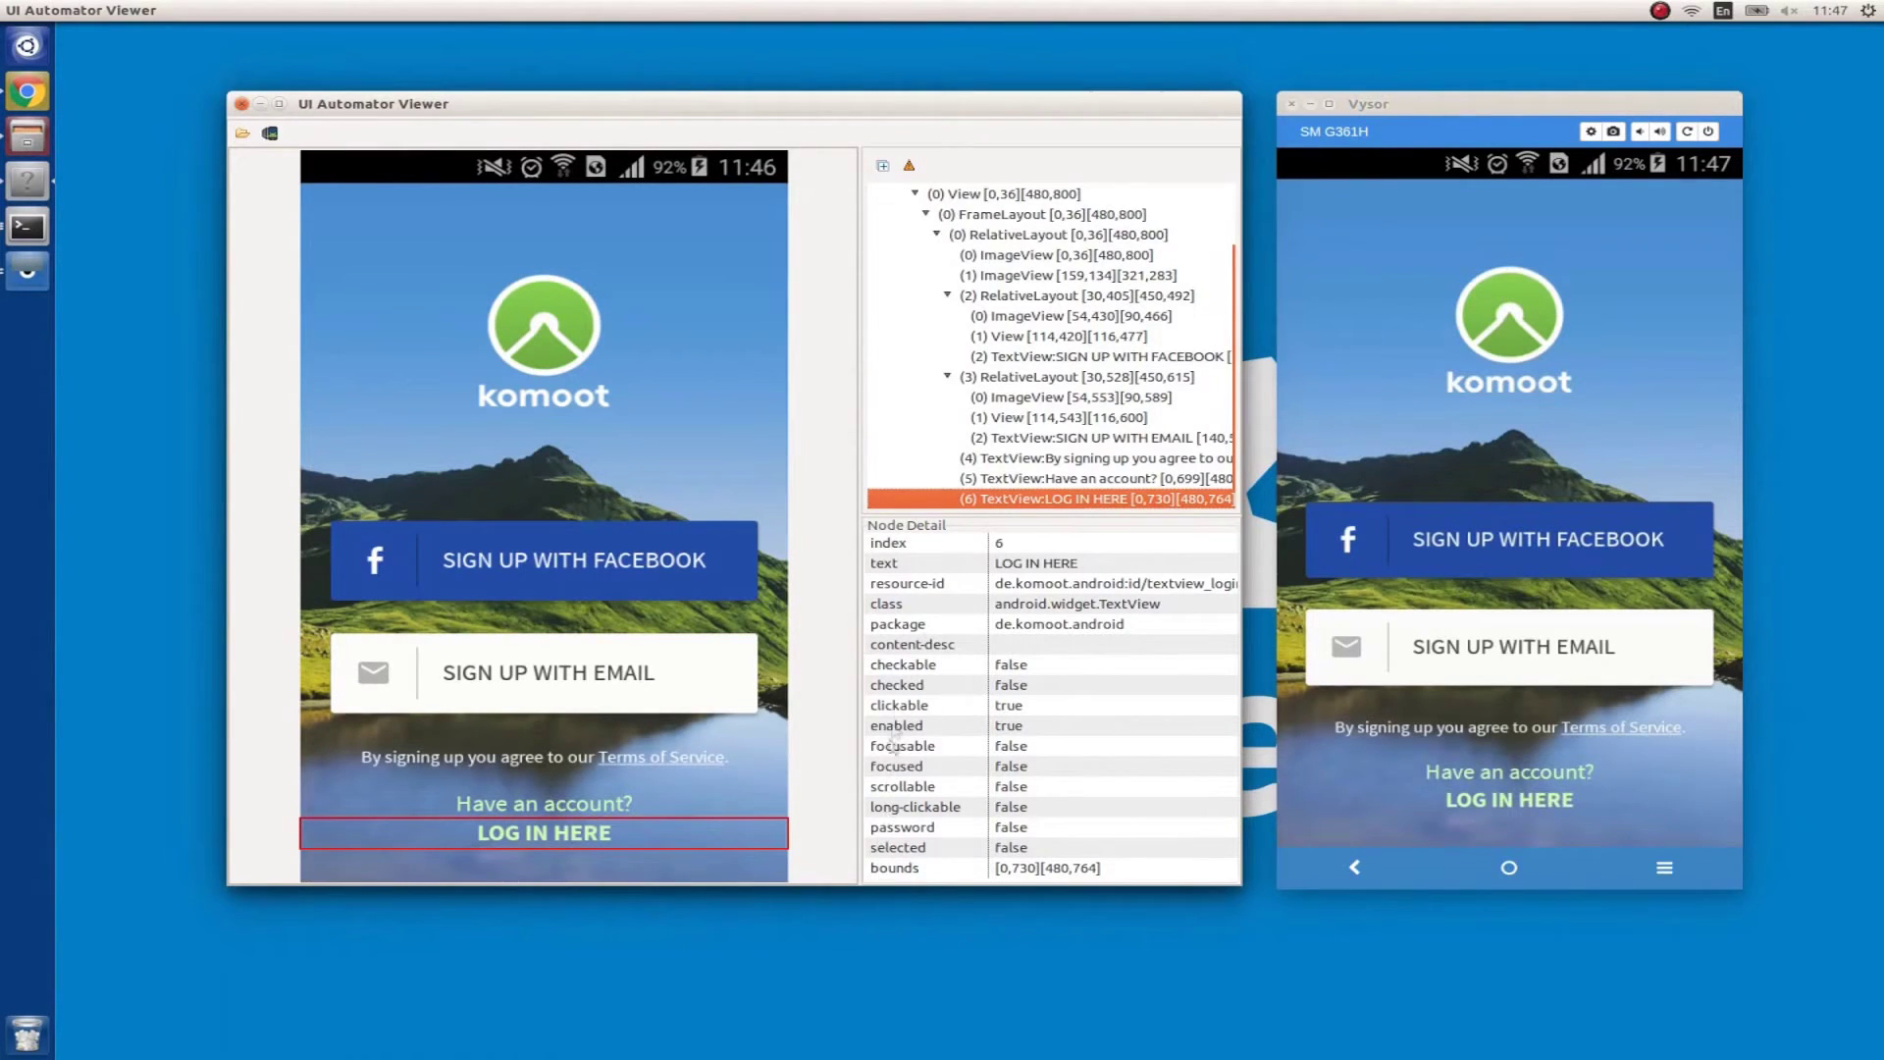
left_click(899, 571)
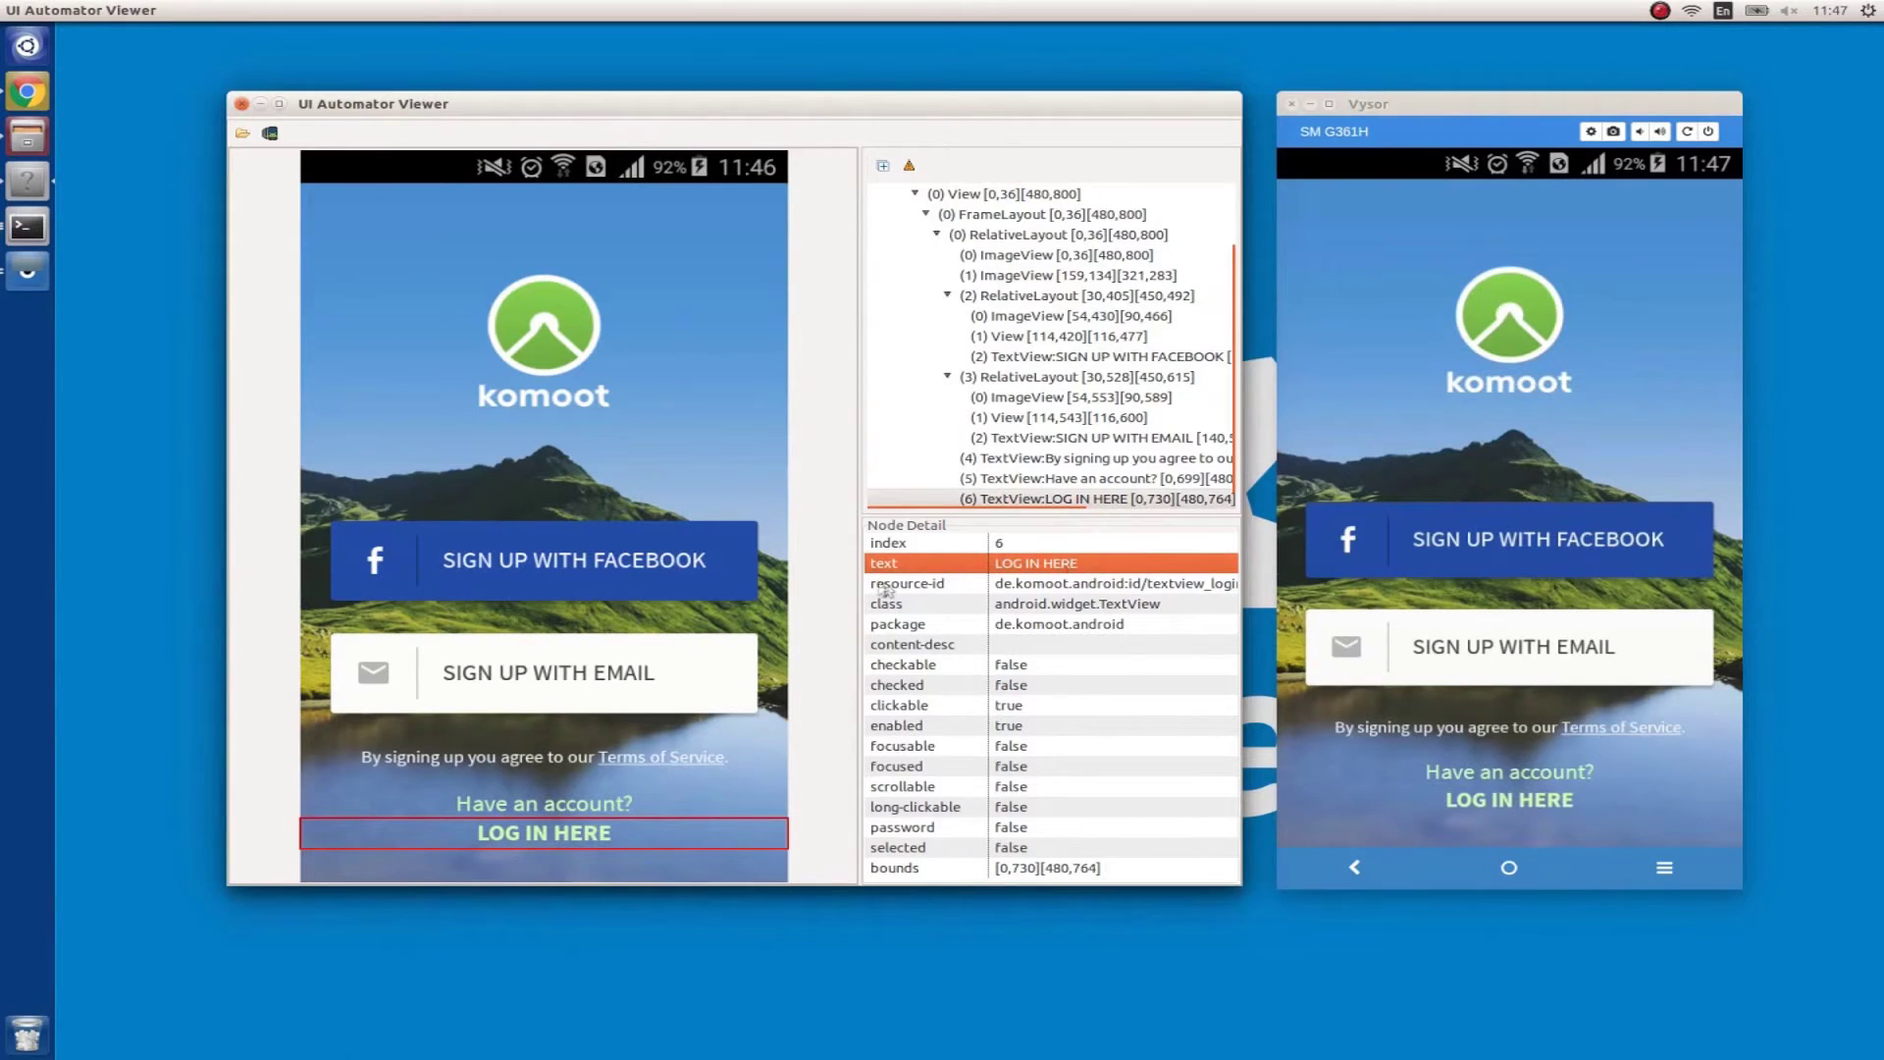
- Check LOG IN HERE's text, resource-id and bounds, then screenshot komoot's Log In screen
left_click(912, 588)
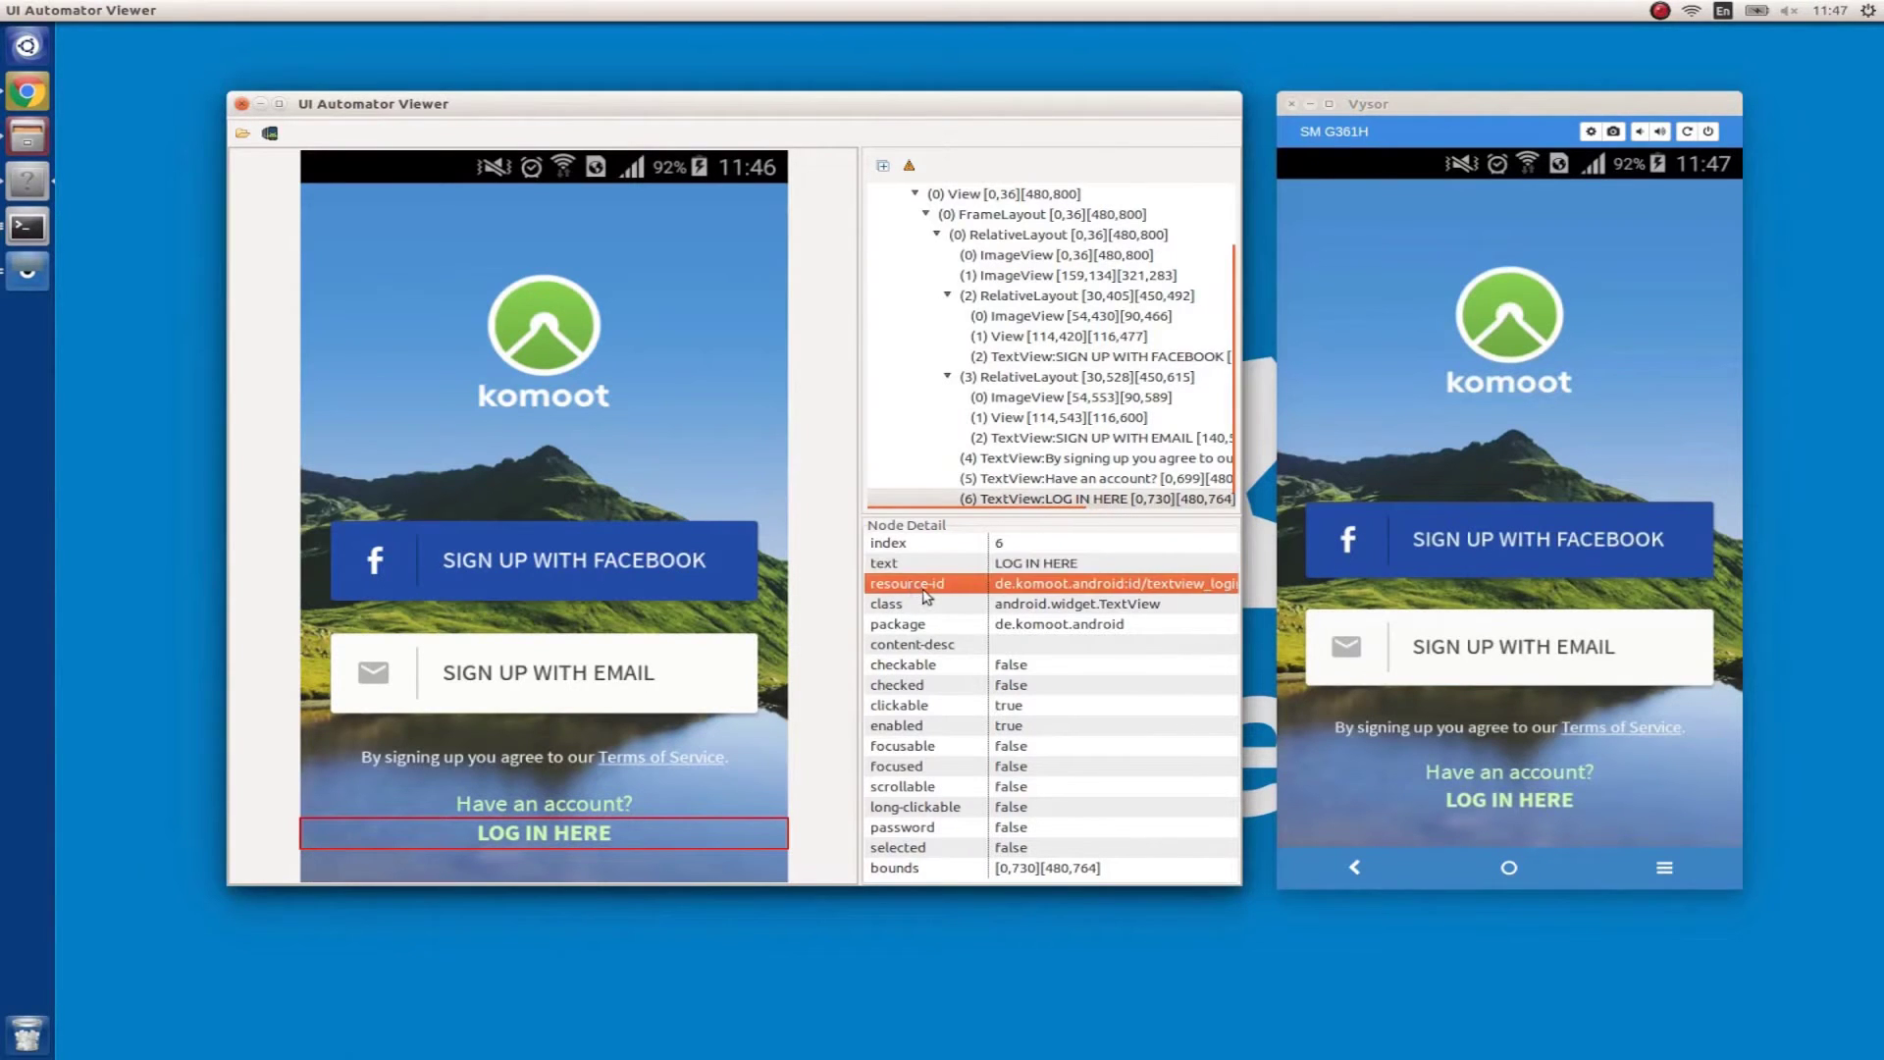
double_click(1046, 588)
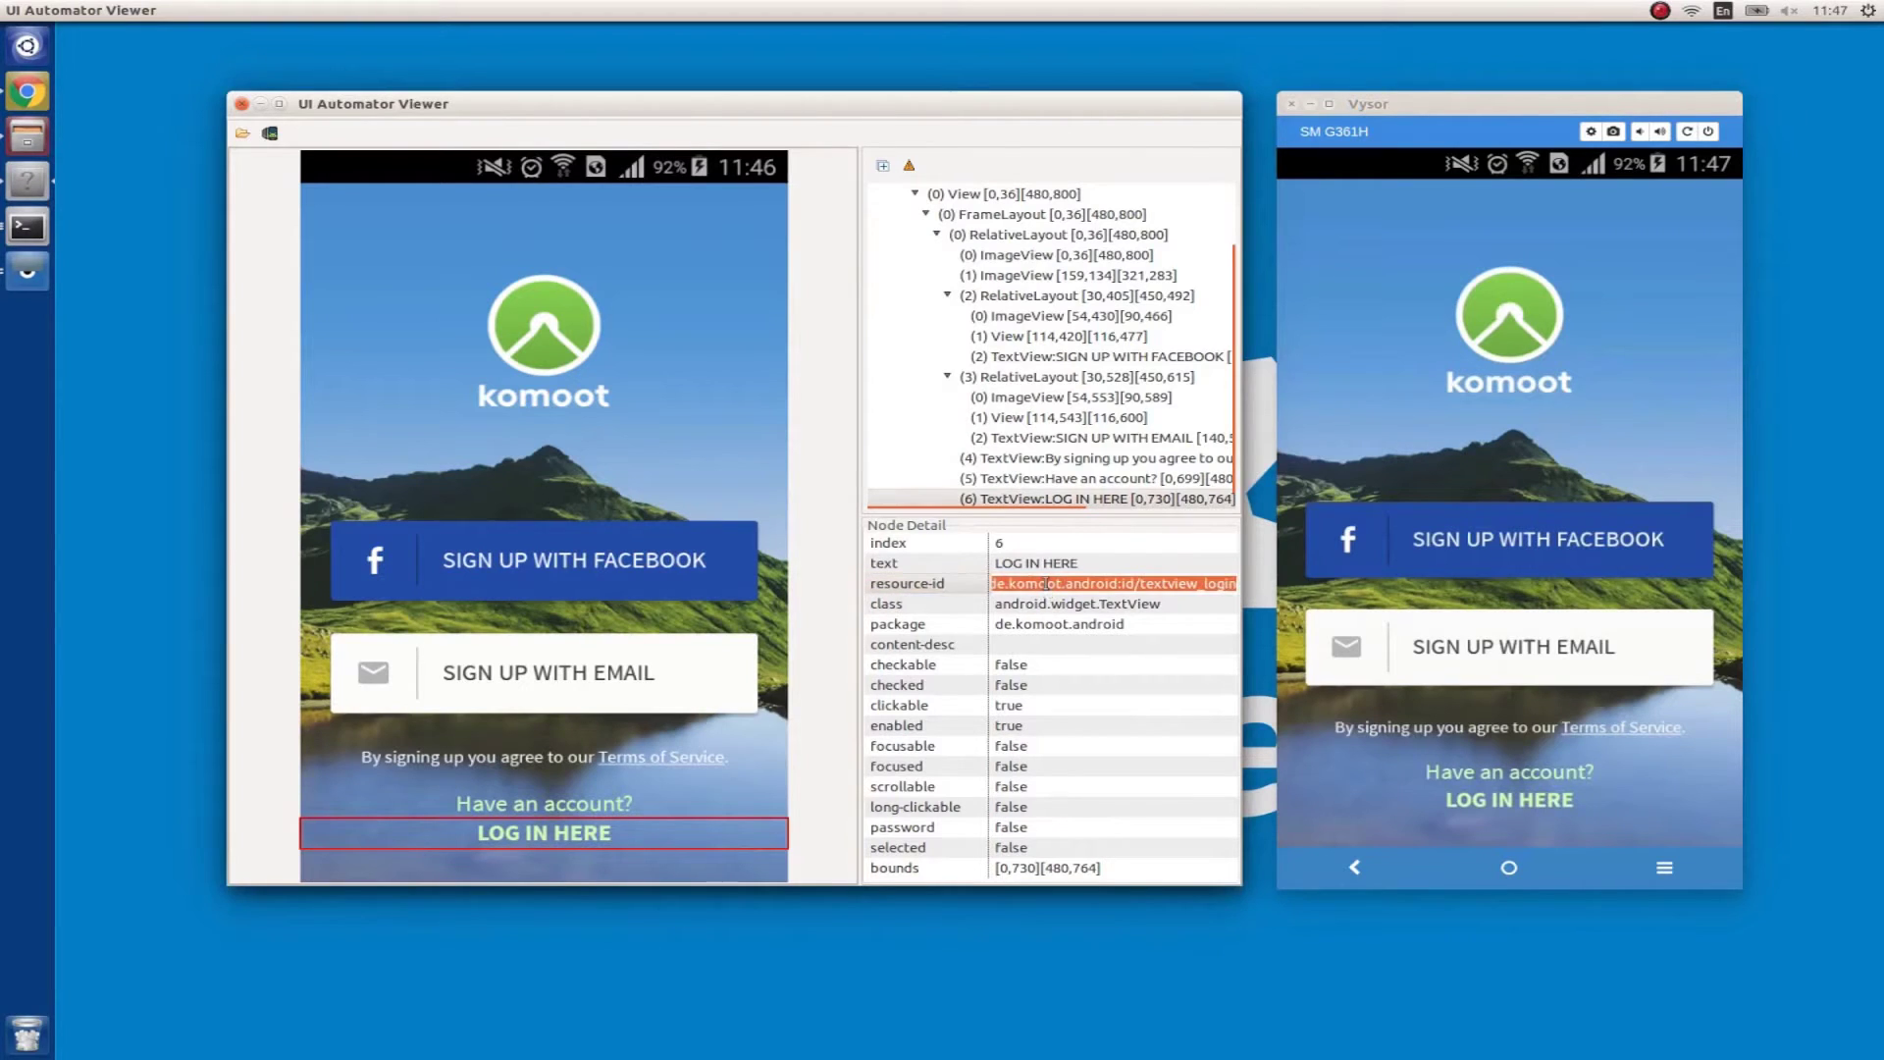
left_click(814, 826)
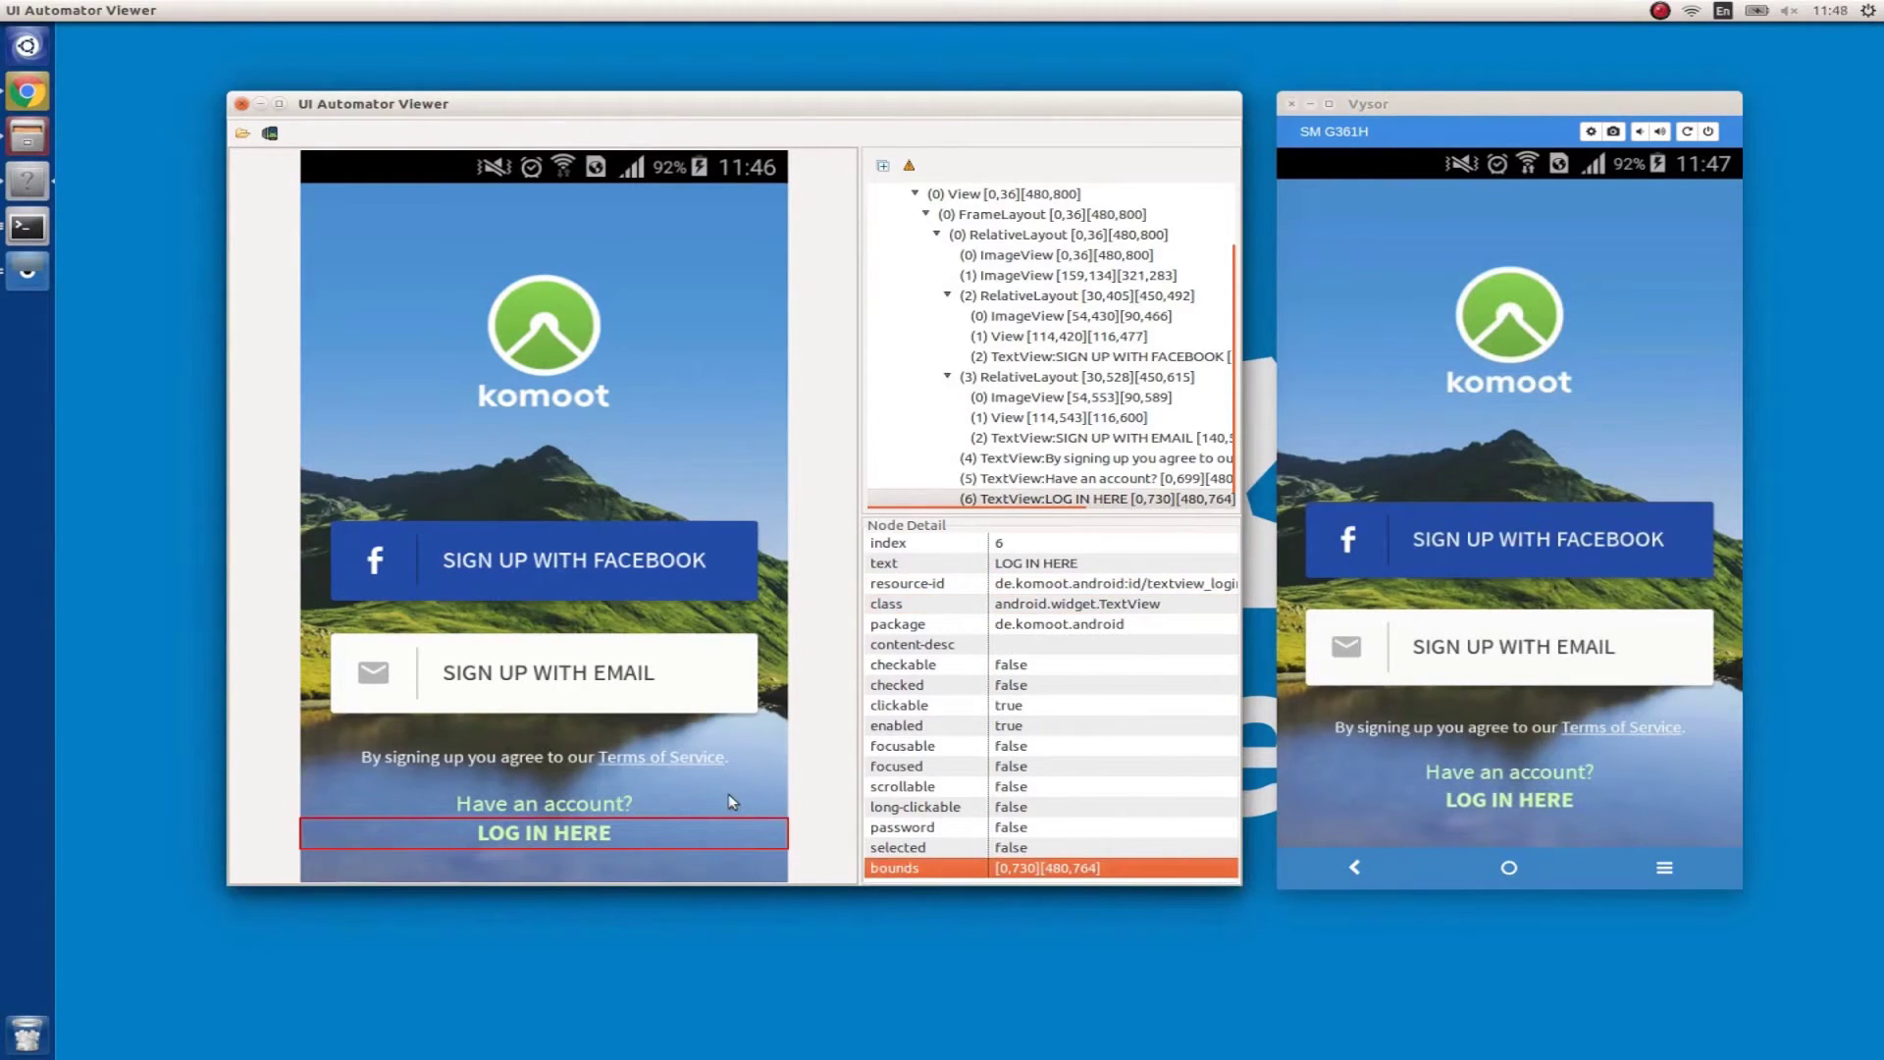
left_click(1493, 802)
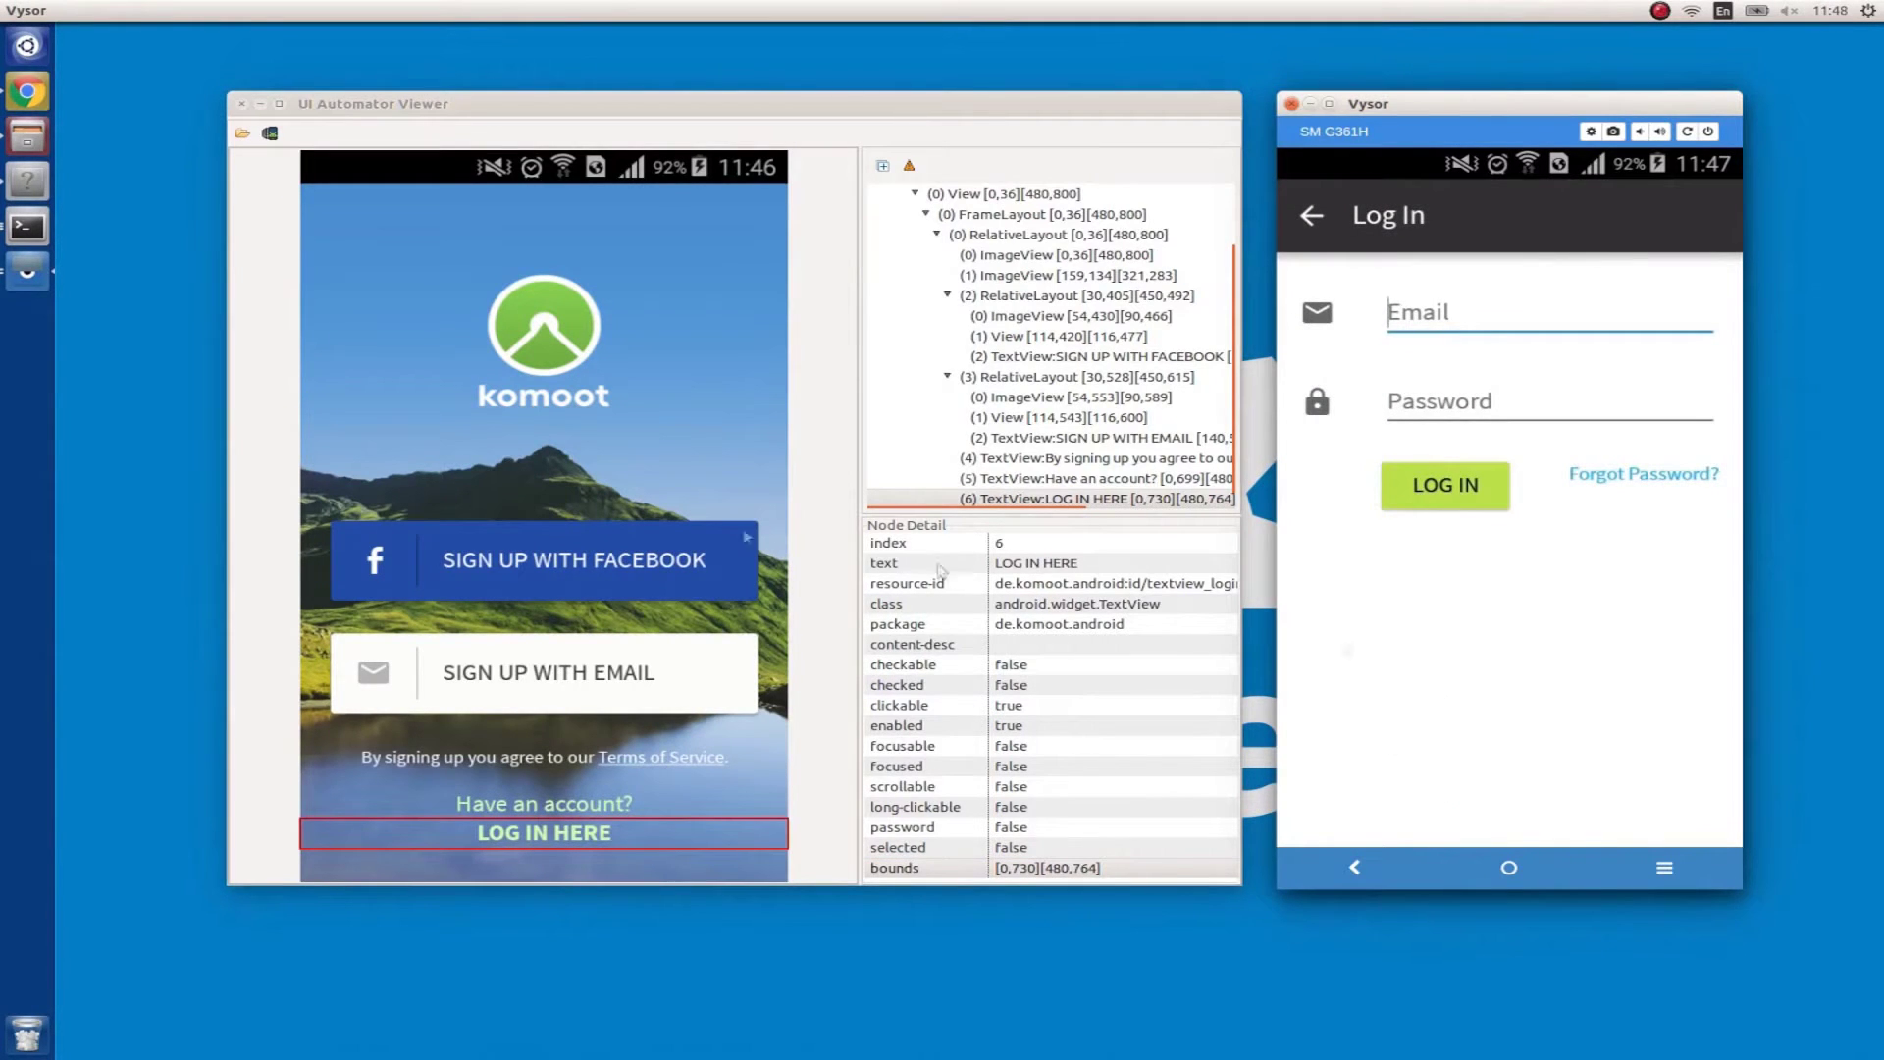
left_click(272, 135)
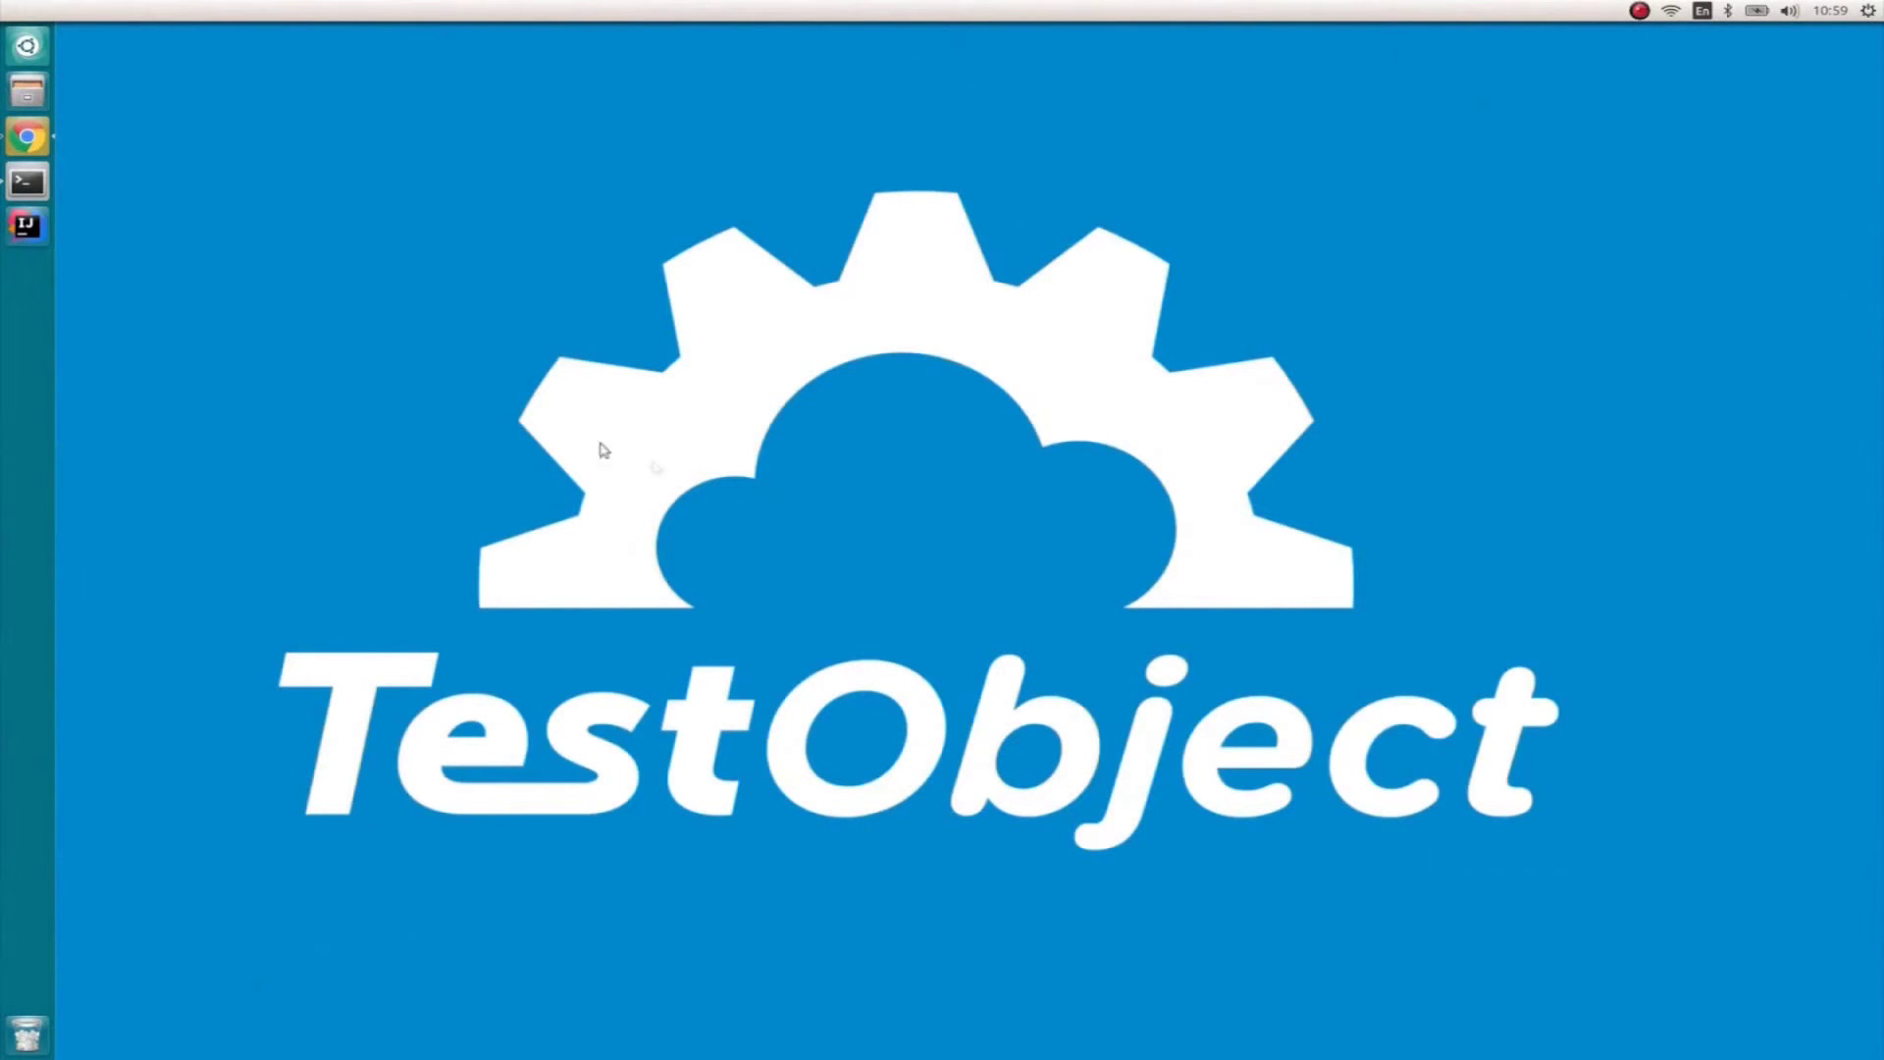
- Run sudo add-apt-repository ppa:webupd8team/java in a new Terminal, entering the password and confirming
left_click(28, 181)
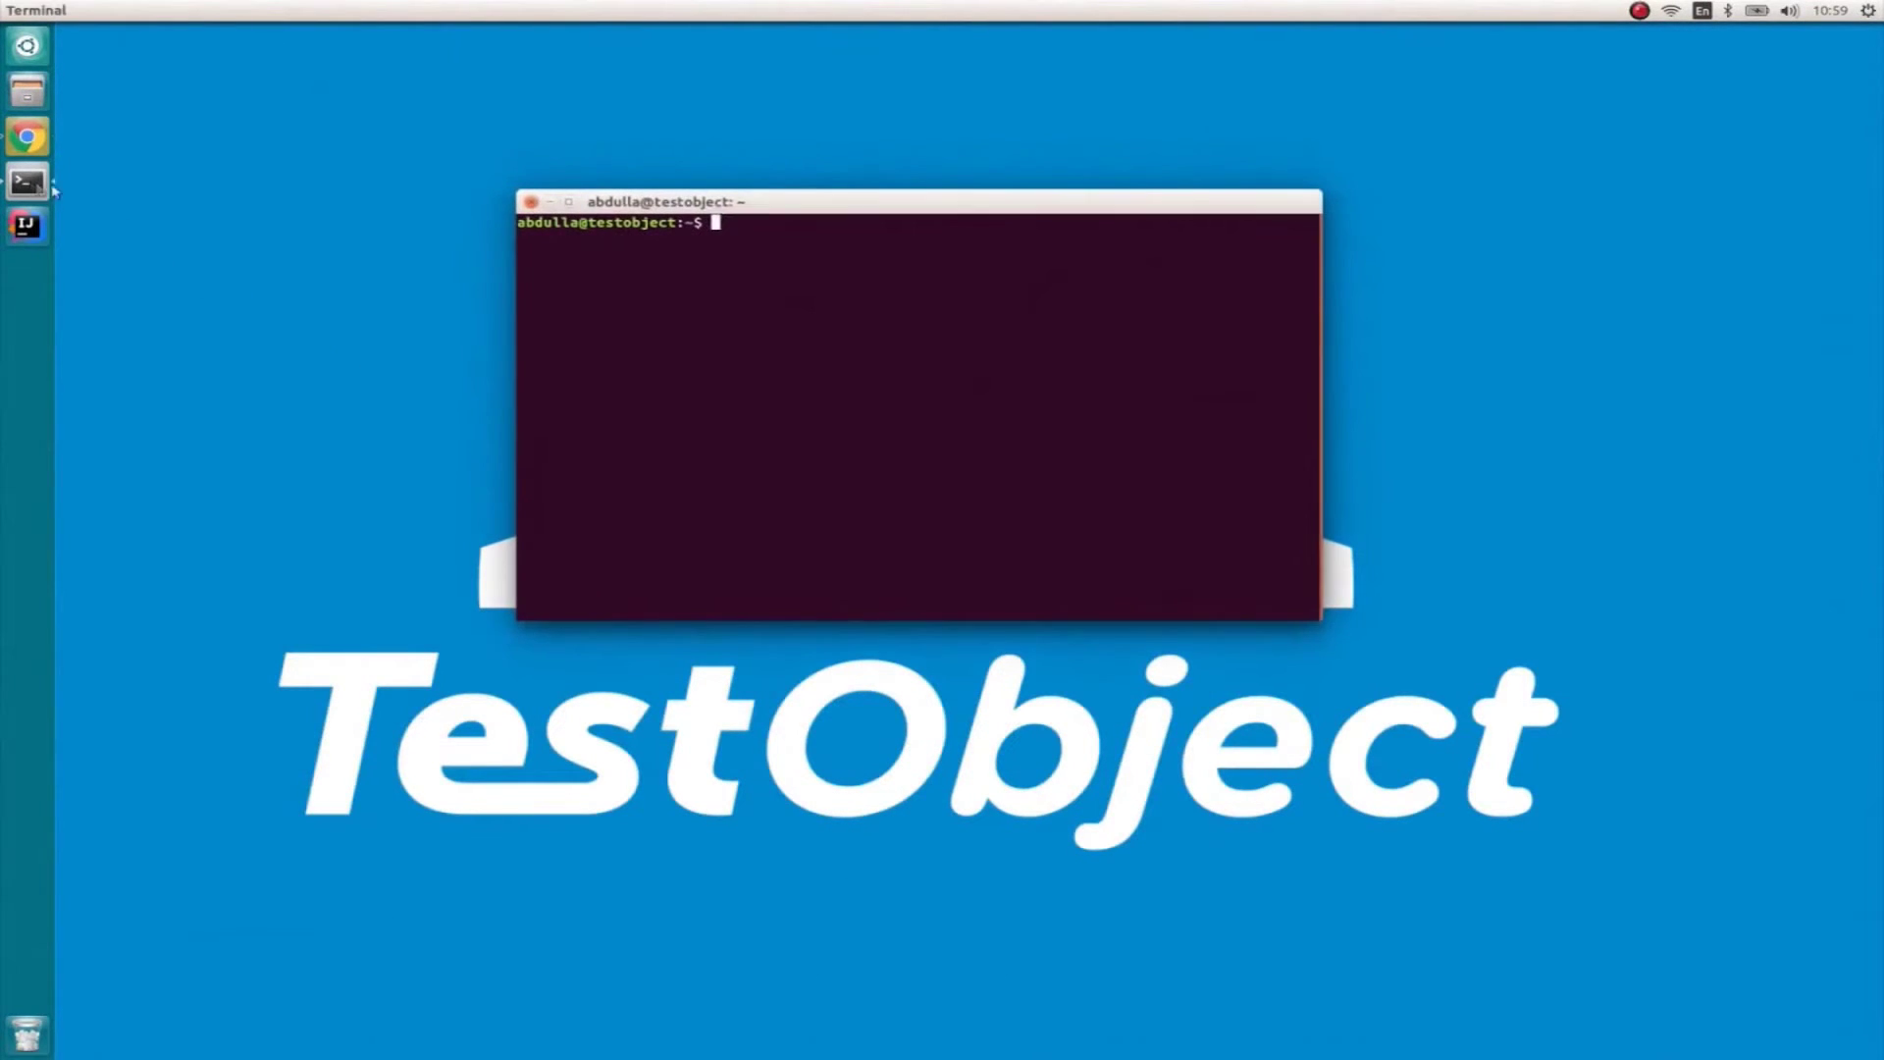
right_click(753, 229)
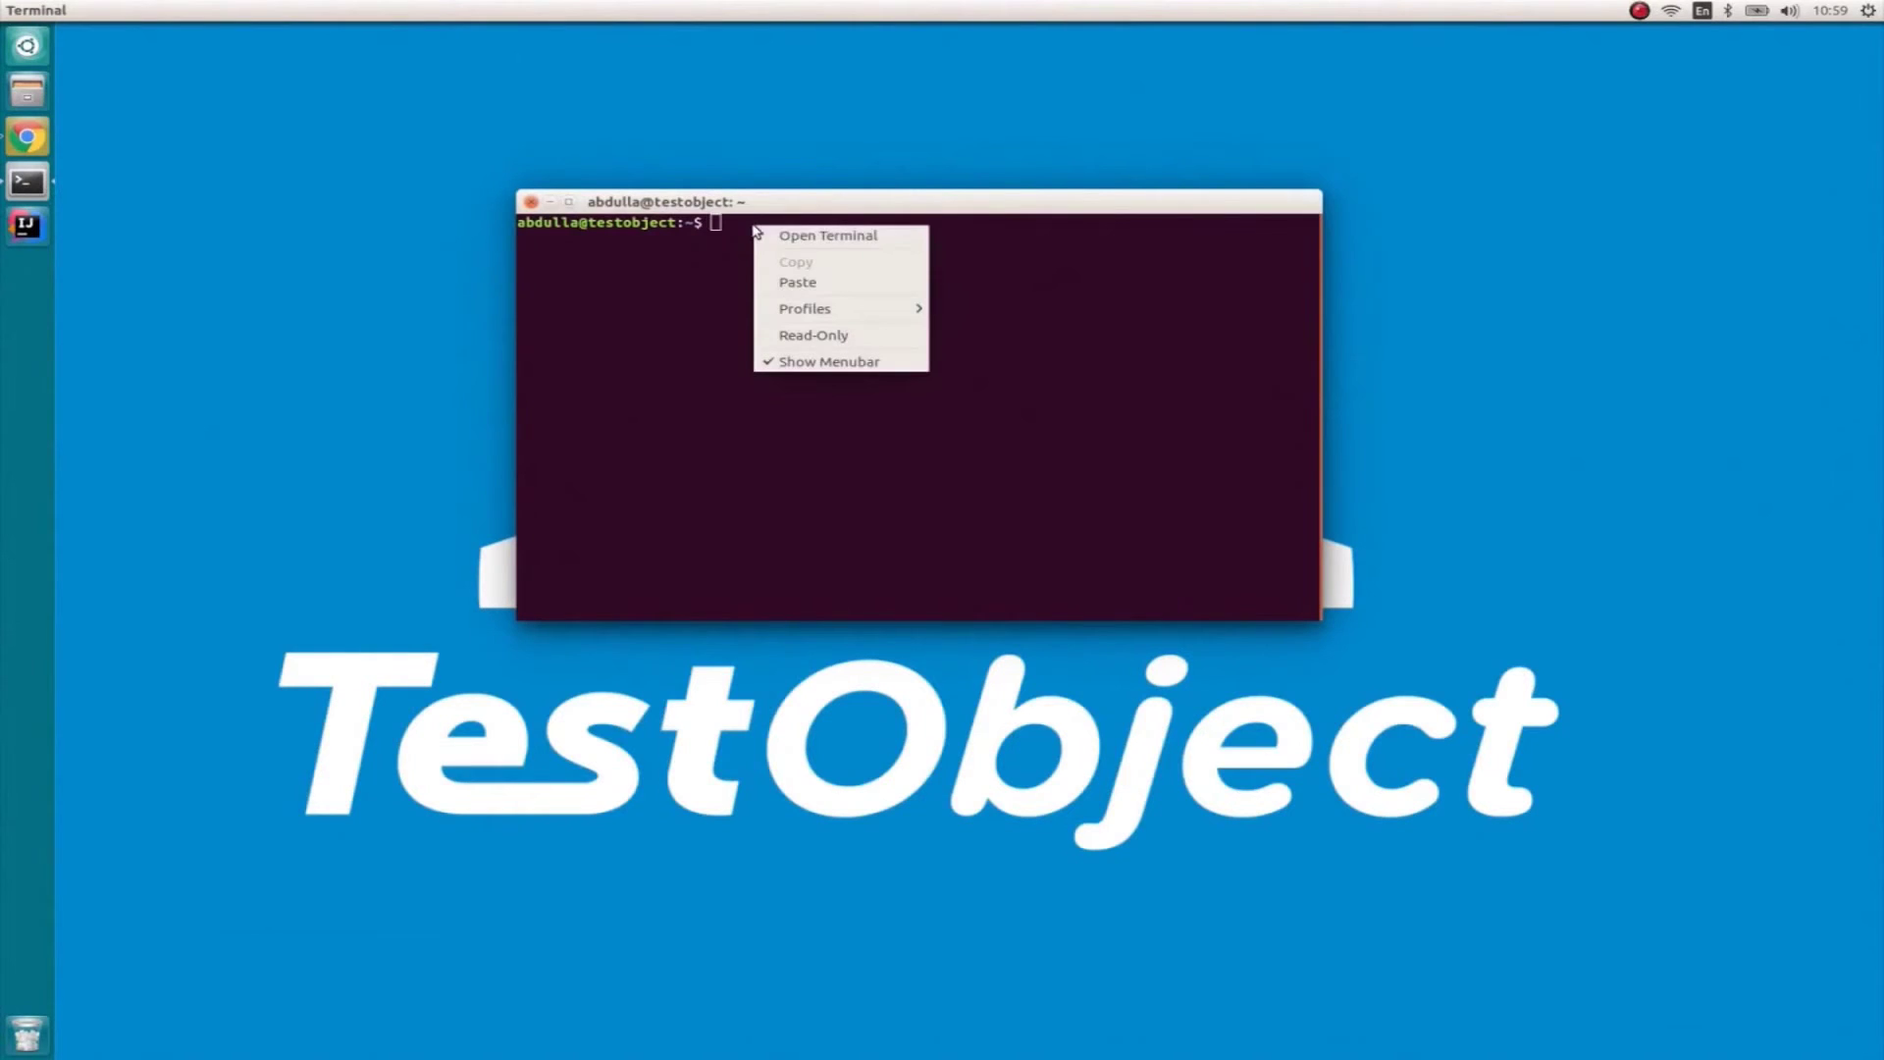
left_click(836, 288)
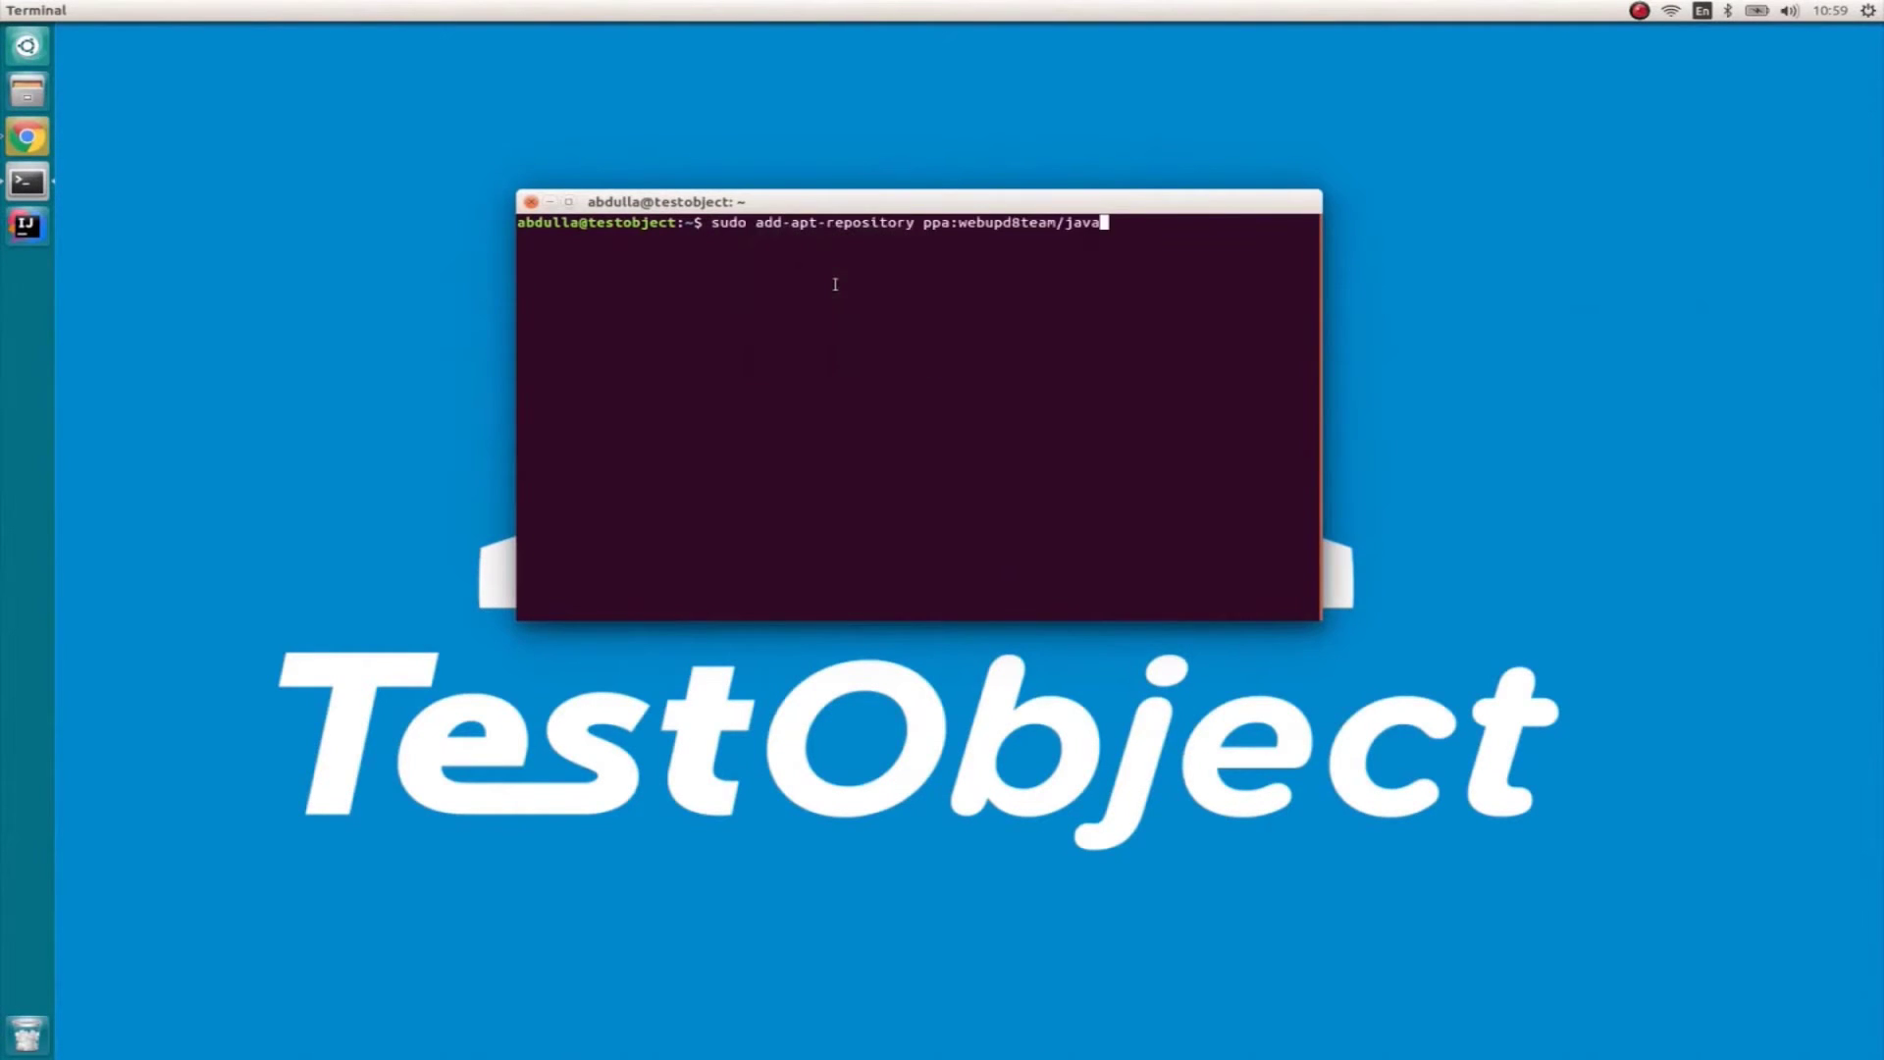
left_click_drag(713, 222, 1138, 223)
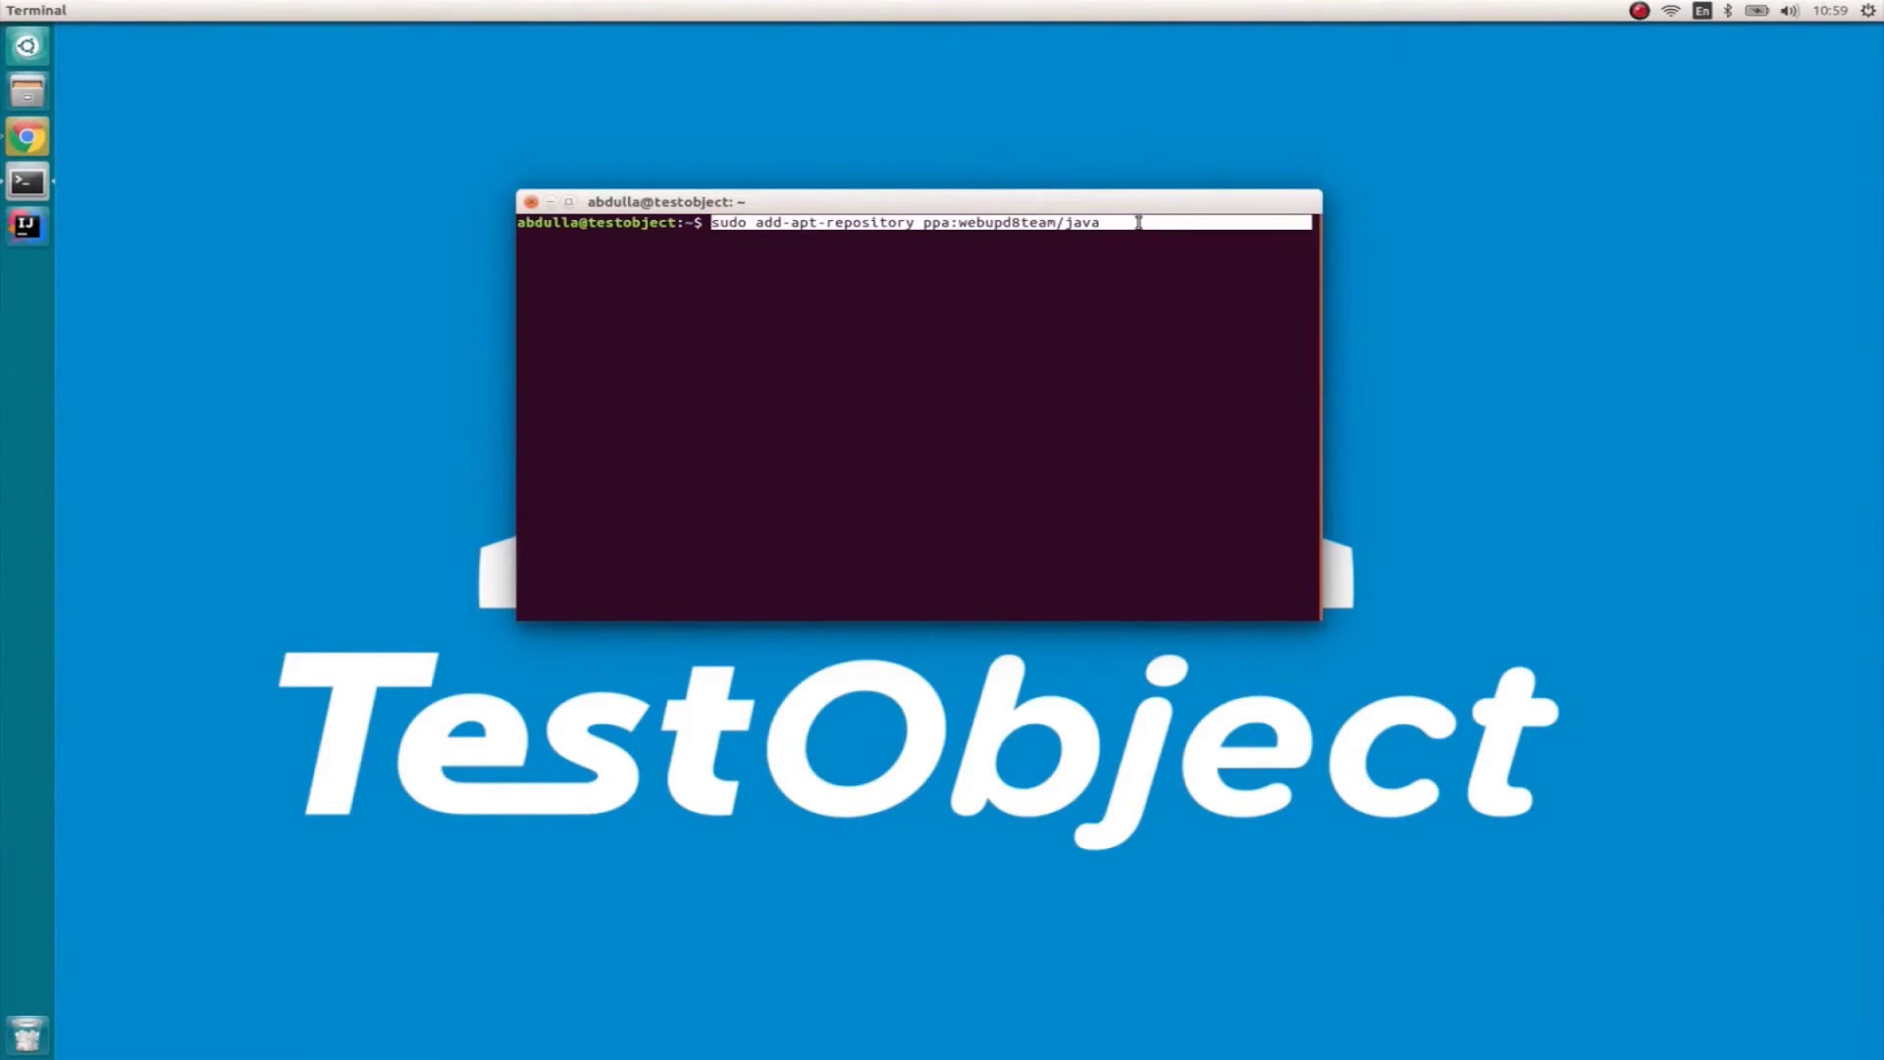
left_click(1139, 221)
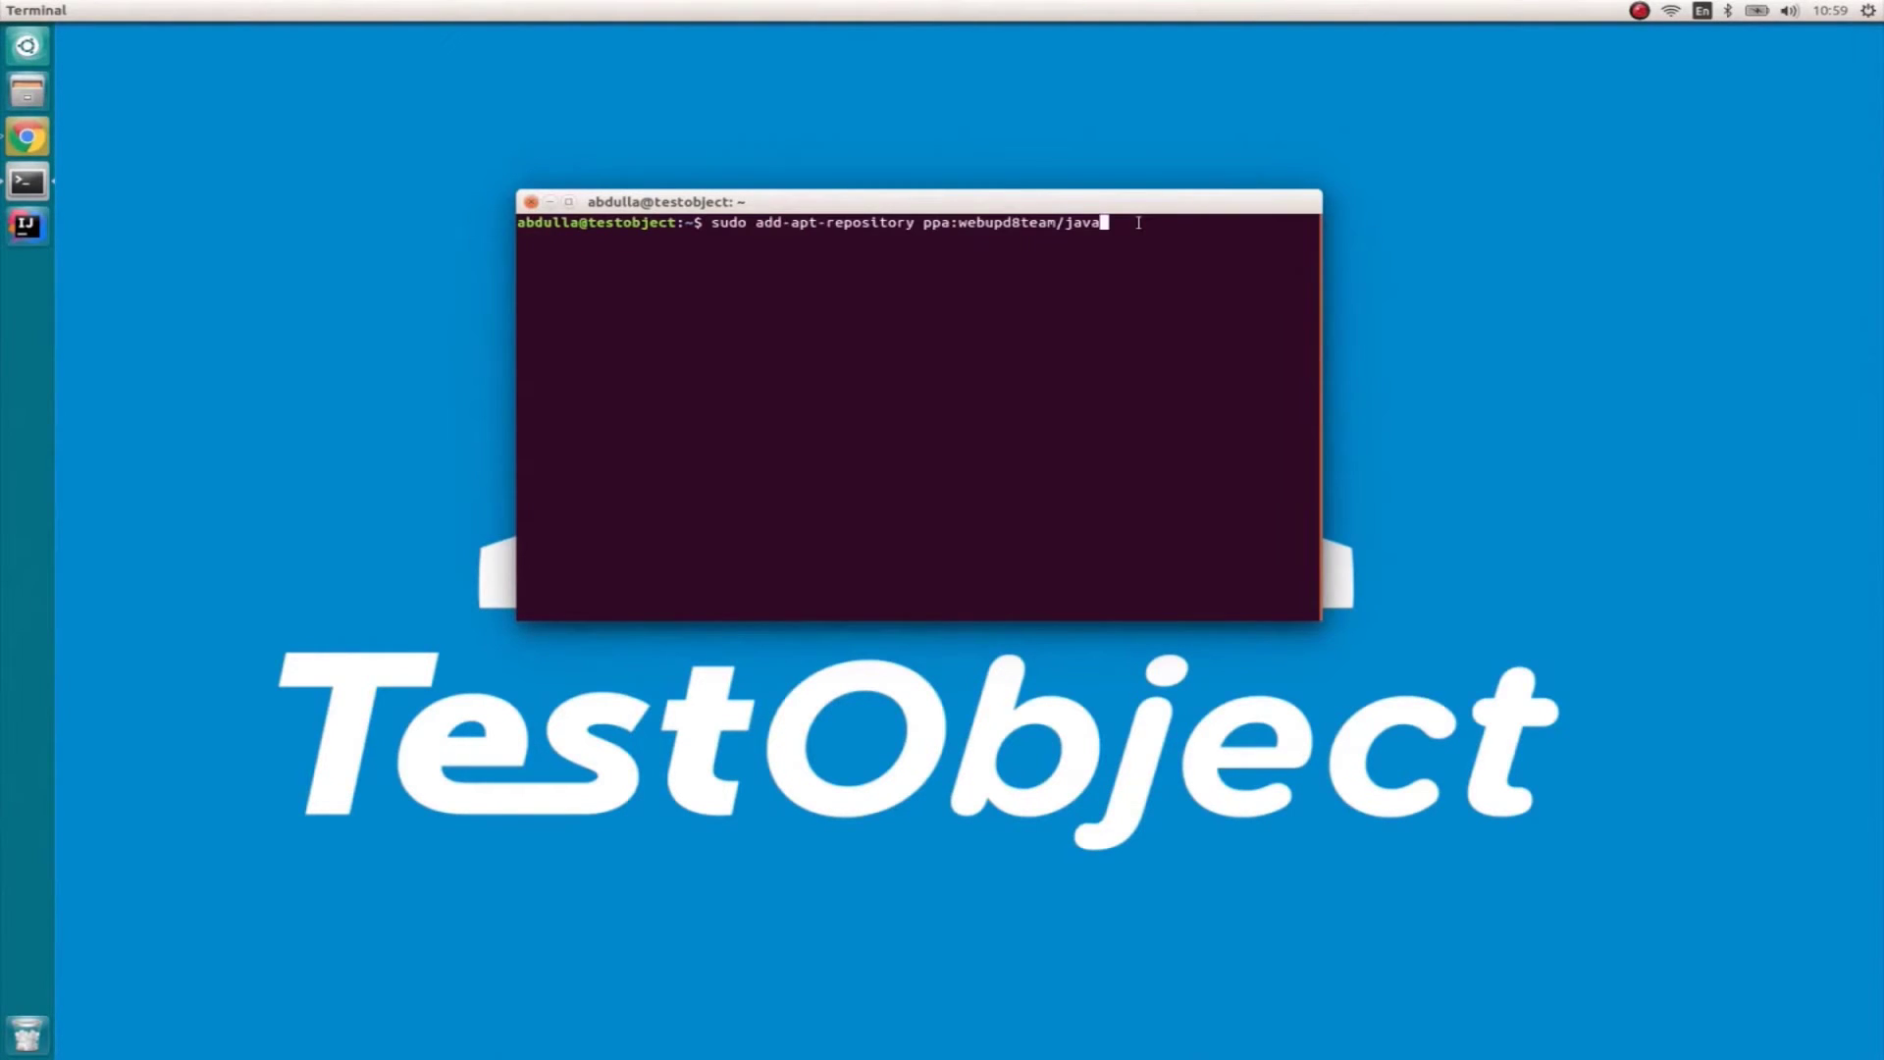
key("Return")
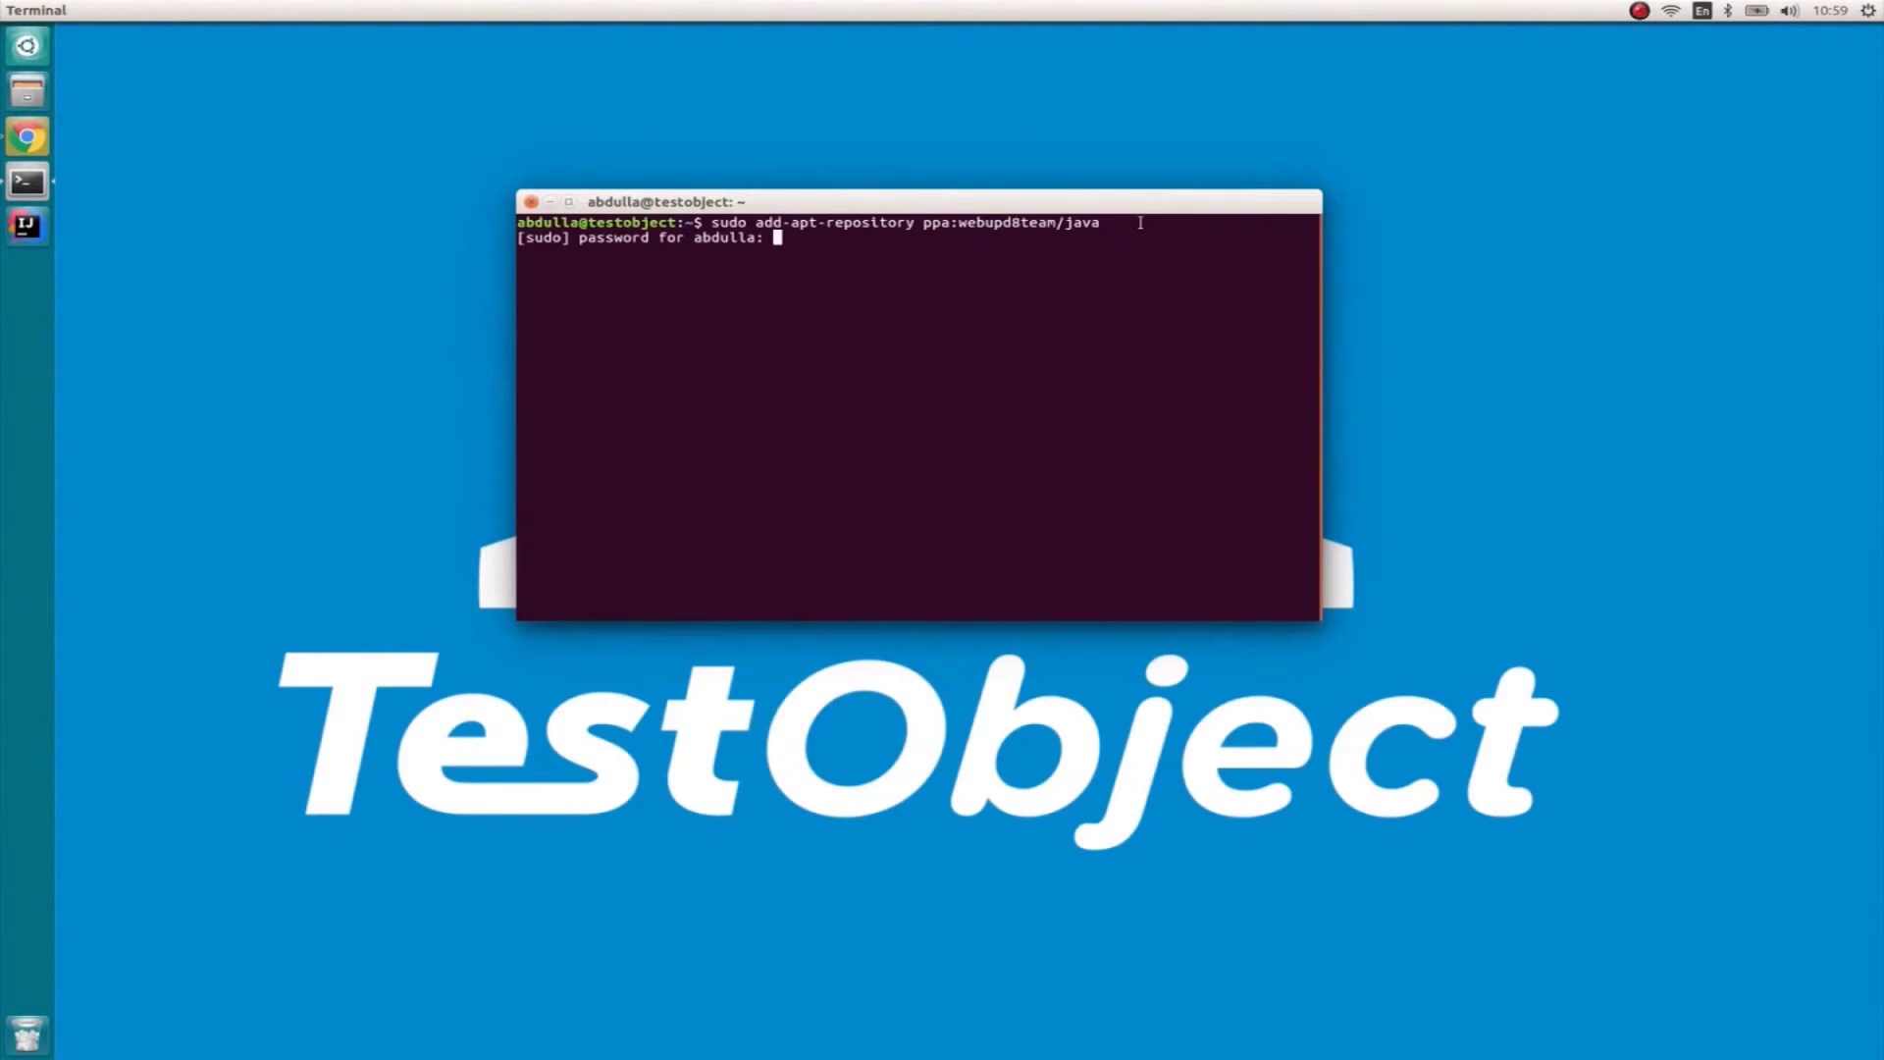
key("Return")
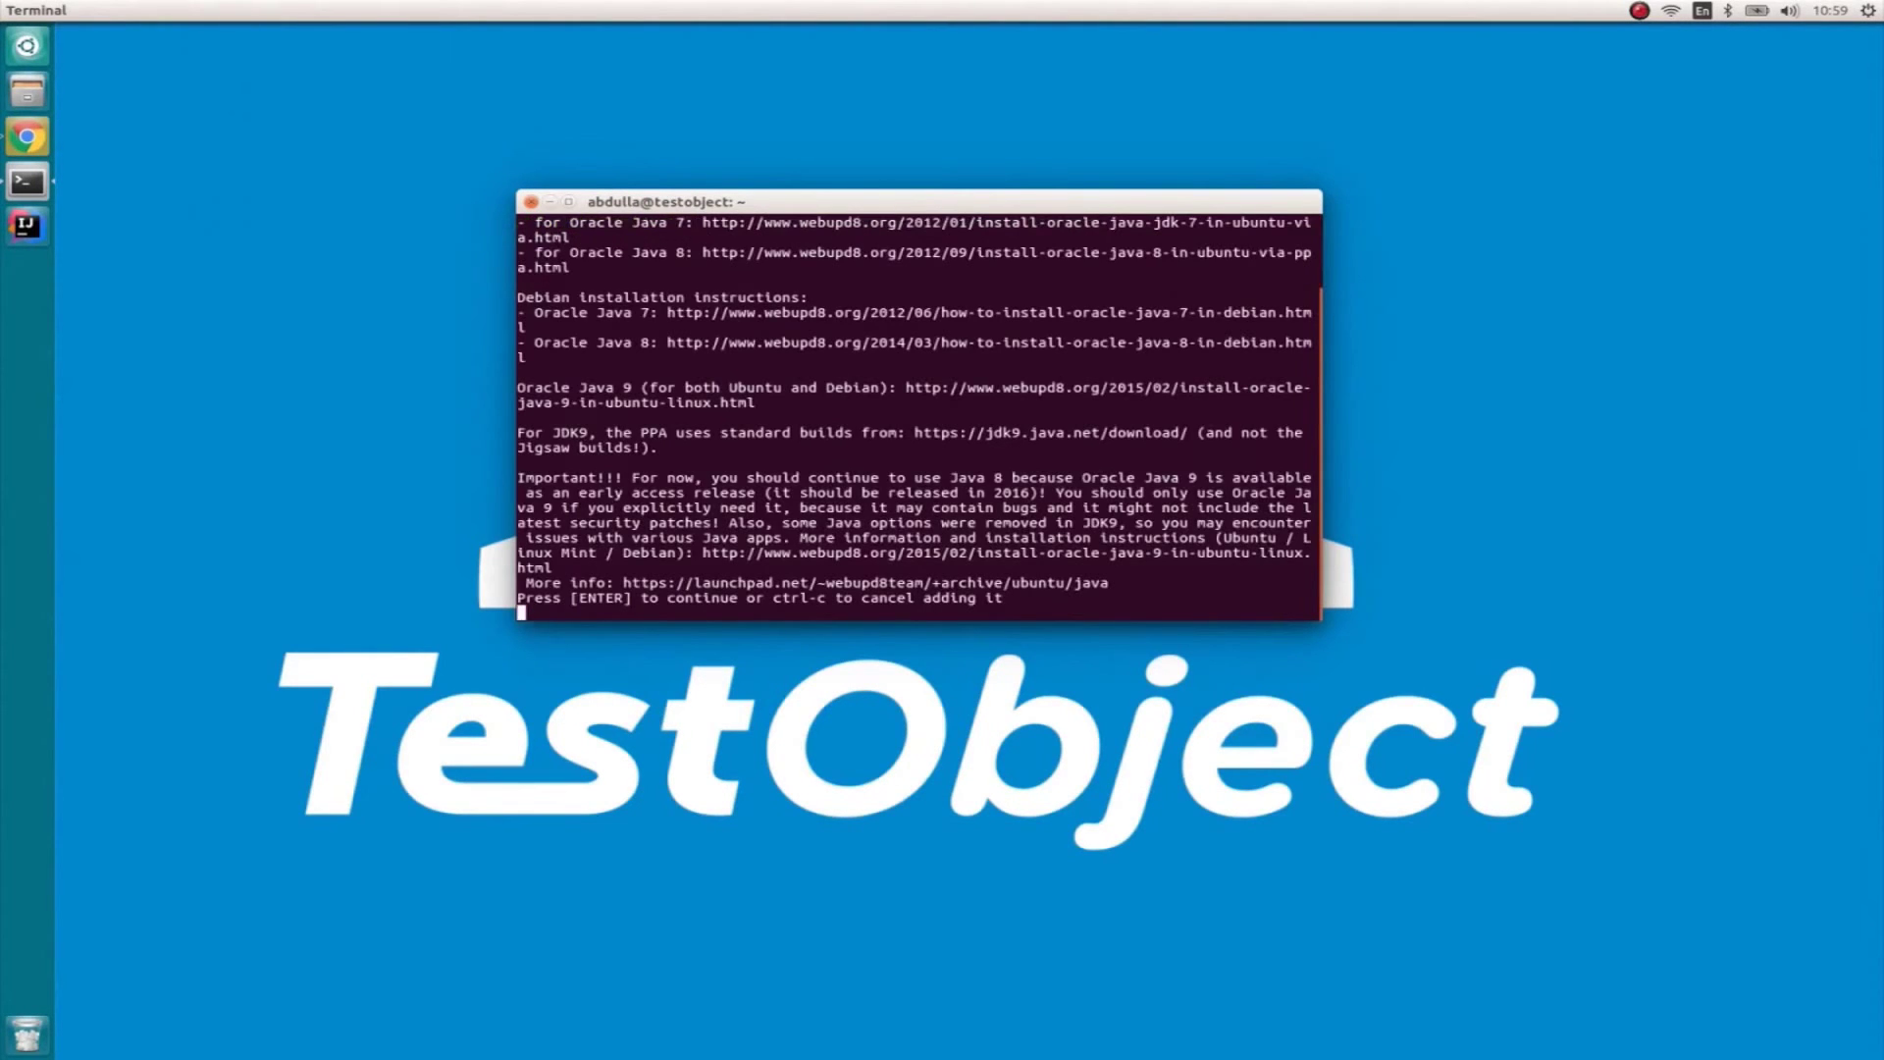
key("Return")
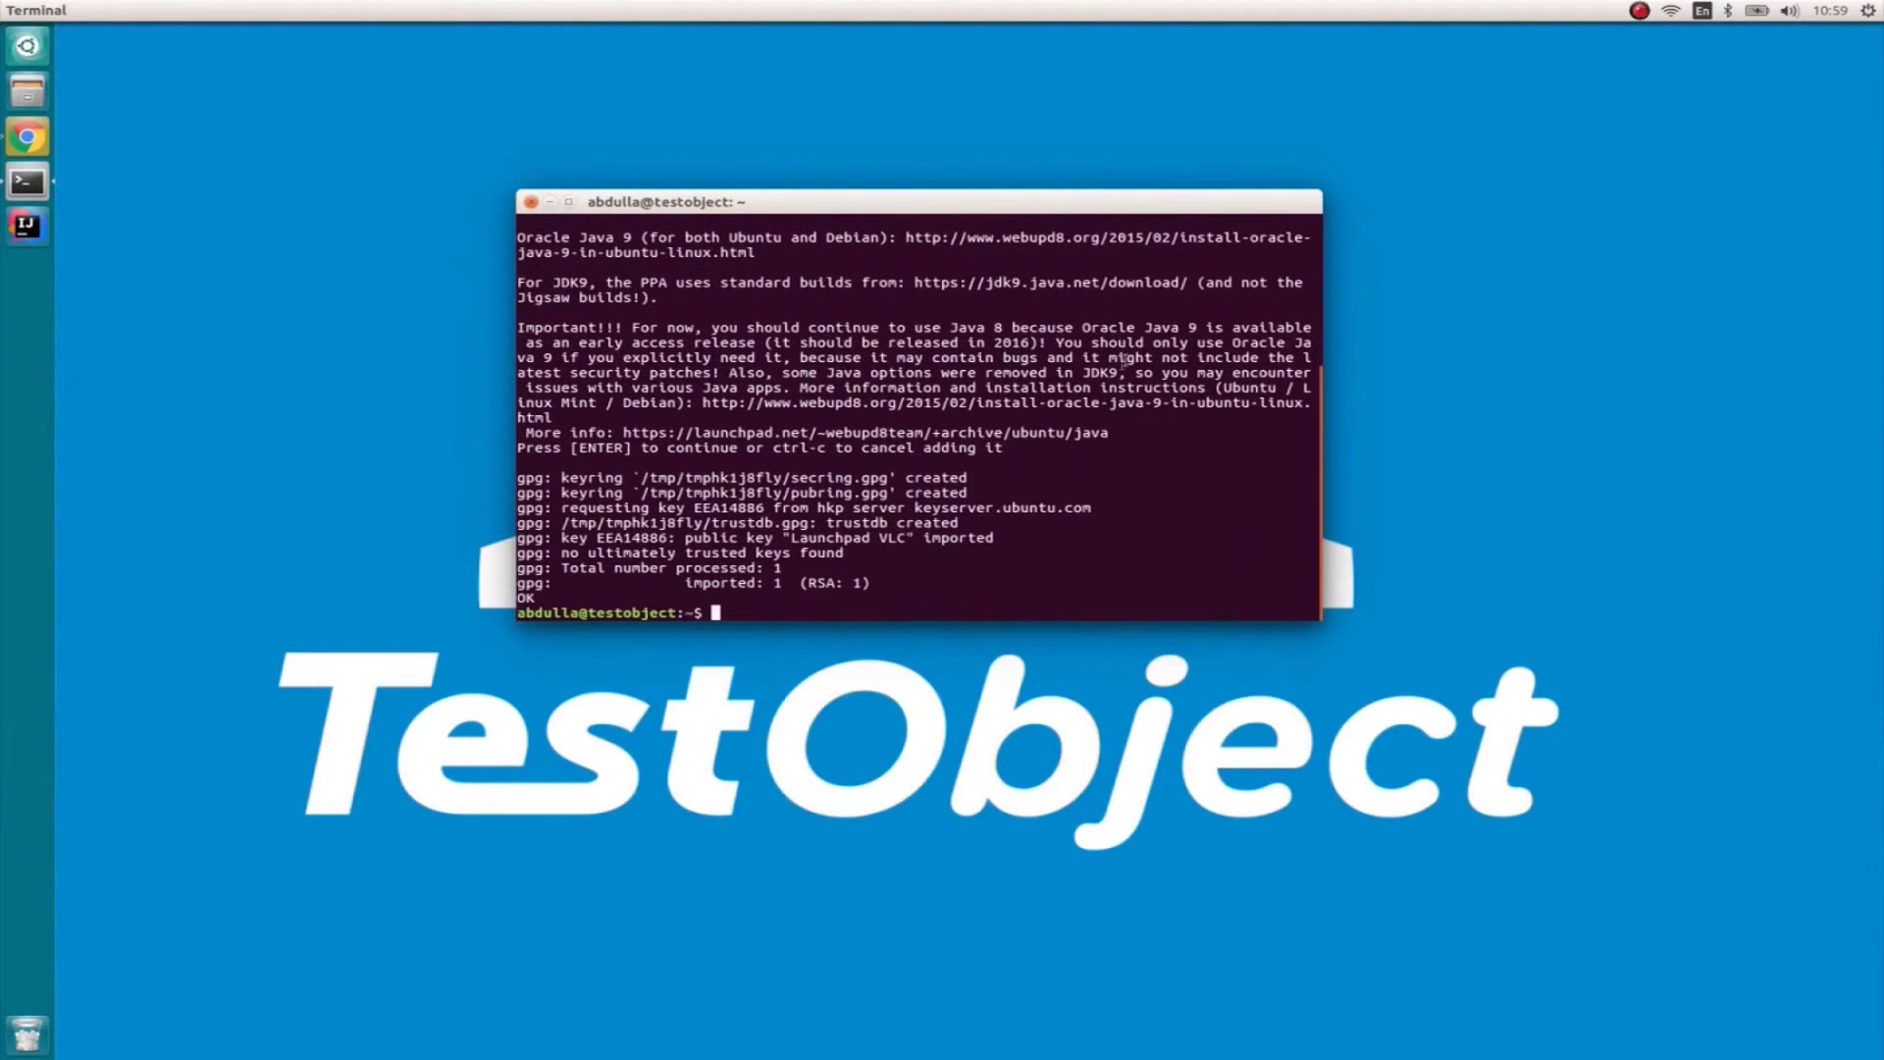
left_click_drag(560, 597, 623, 623)
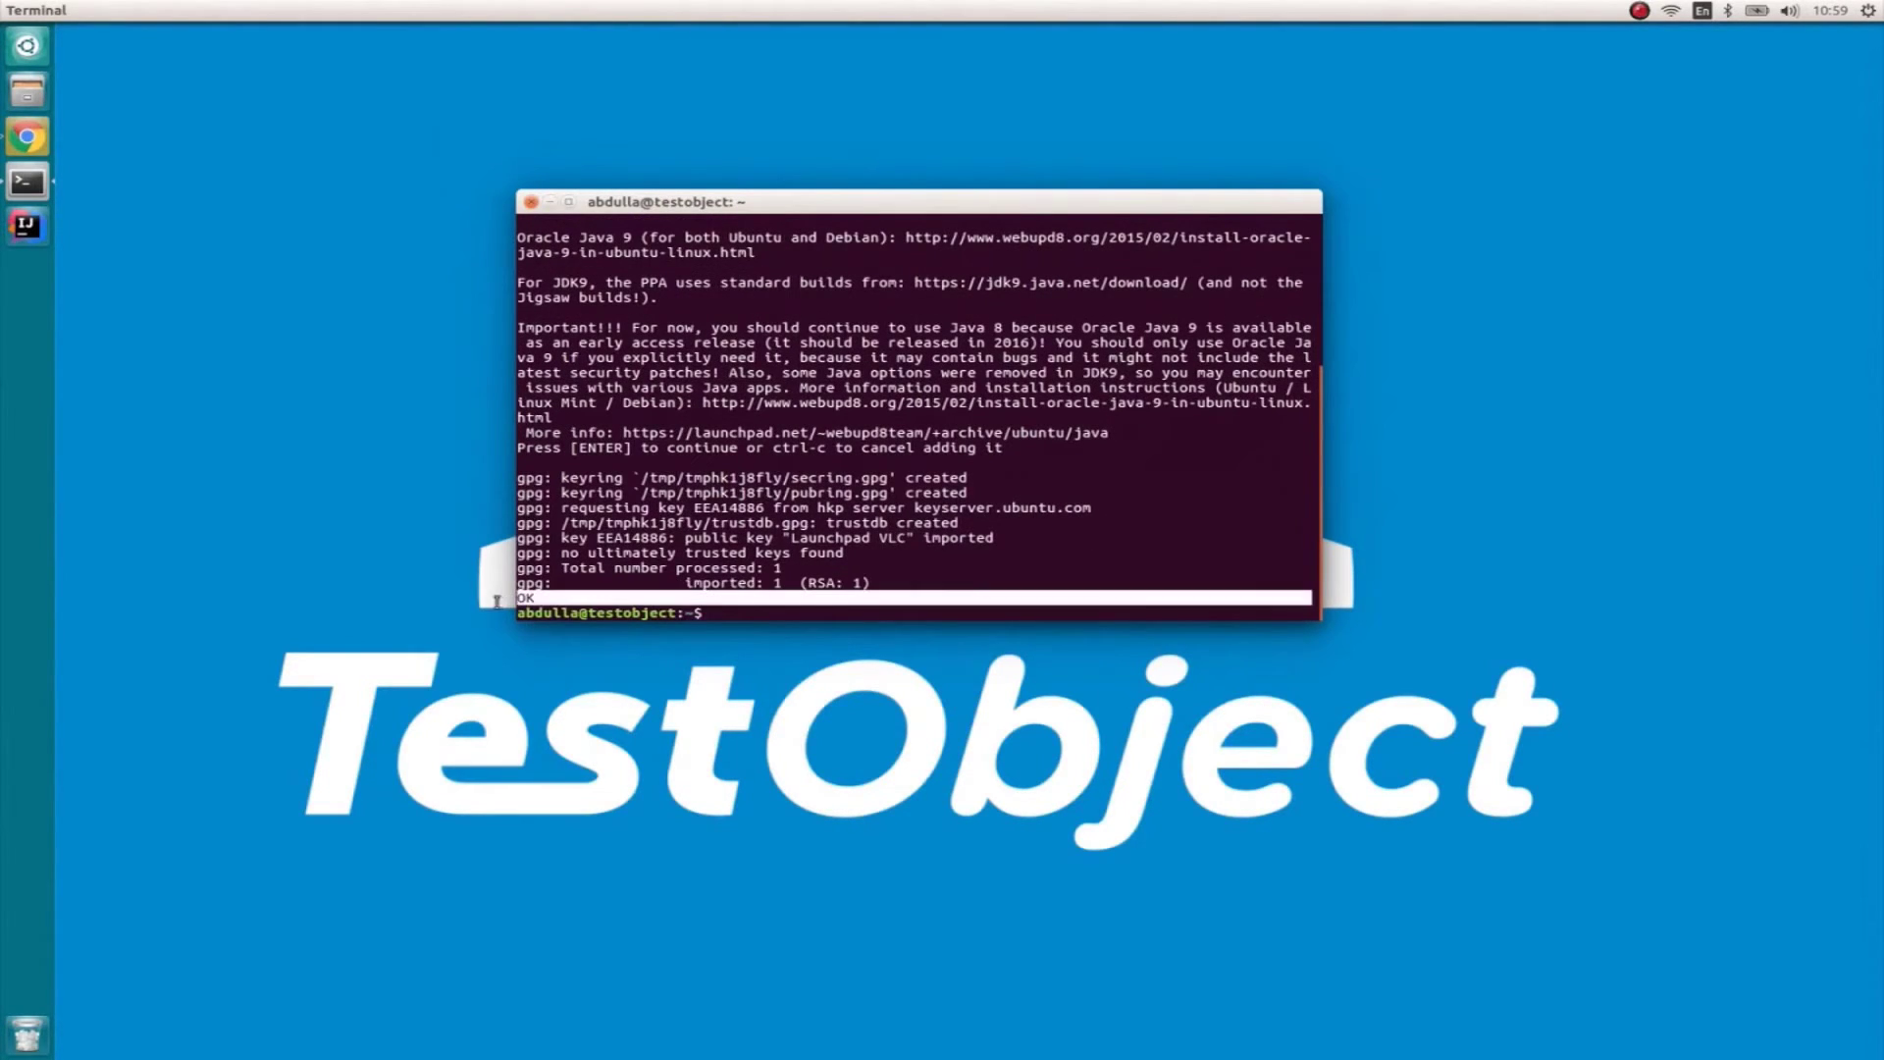
- Paste and run sudo apt-get update to fetch the webupd8team Java package lists
left_click(807, 615)
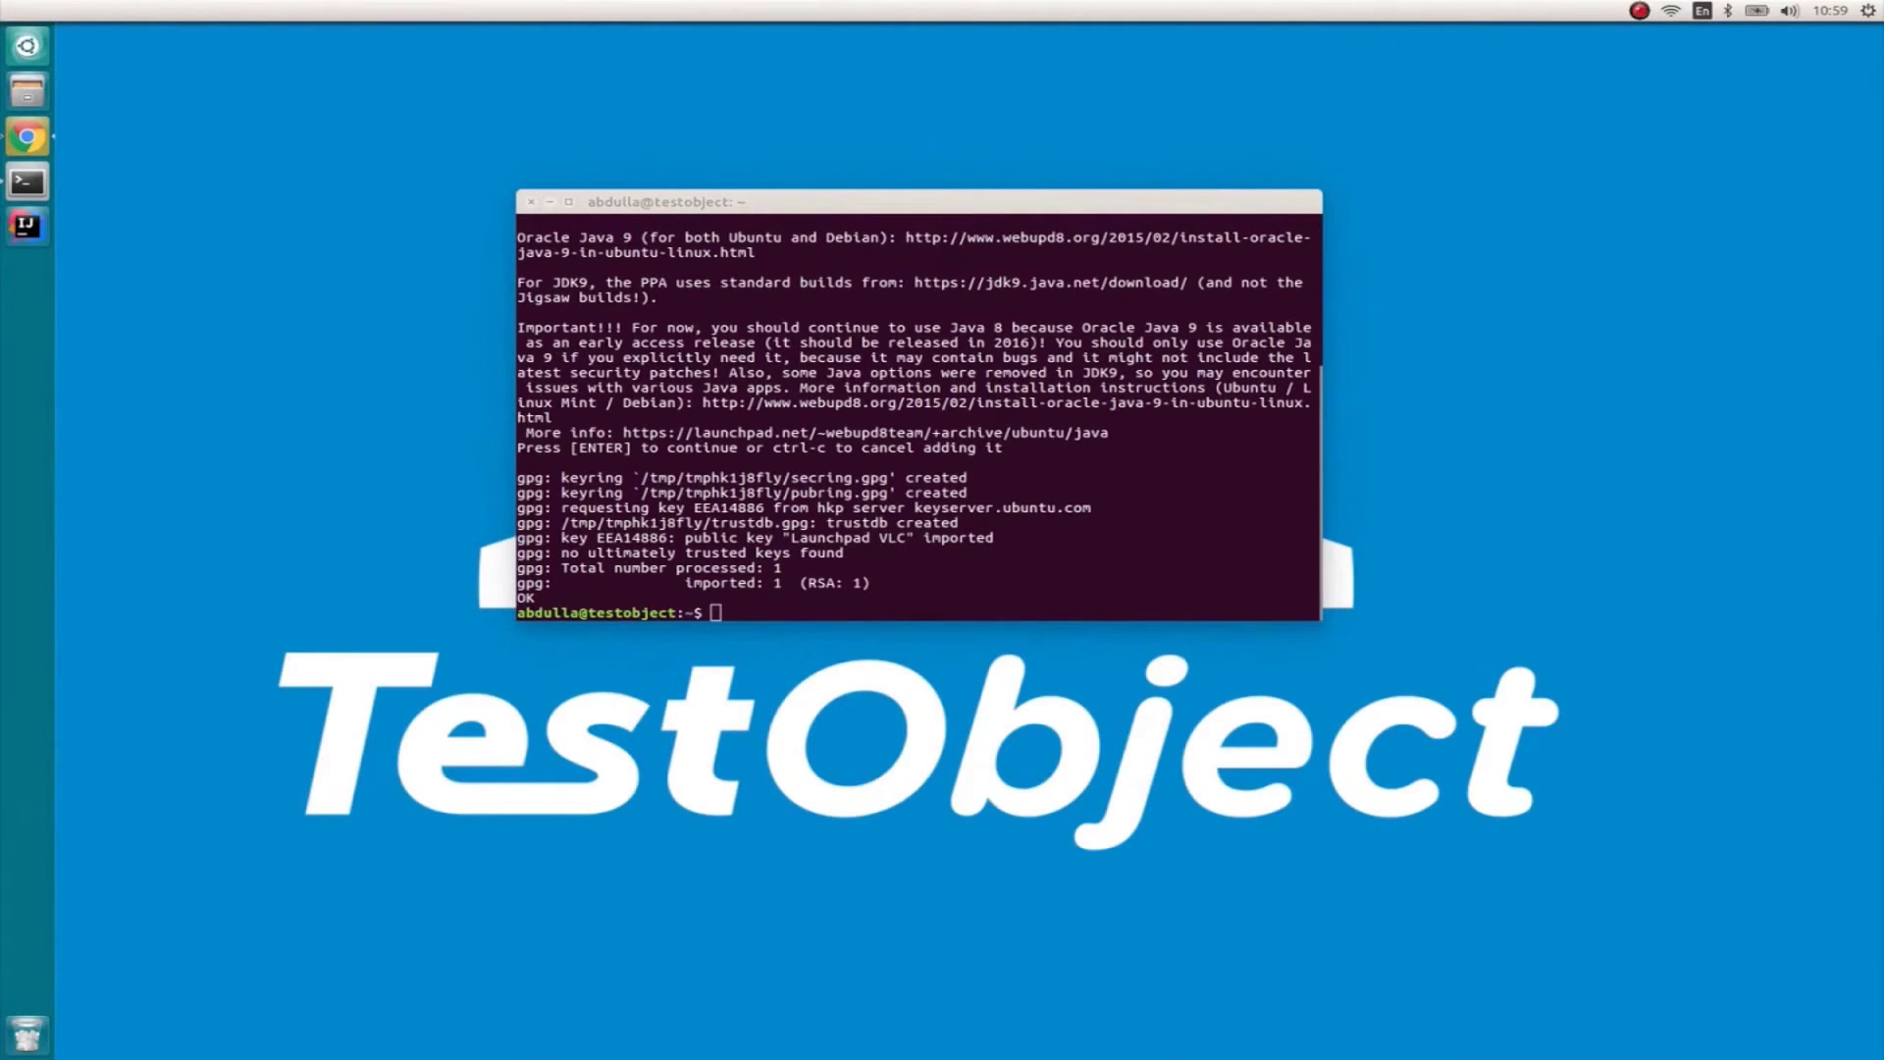
right_click(834, 618)
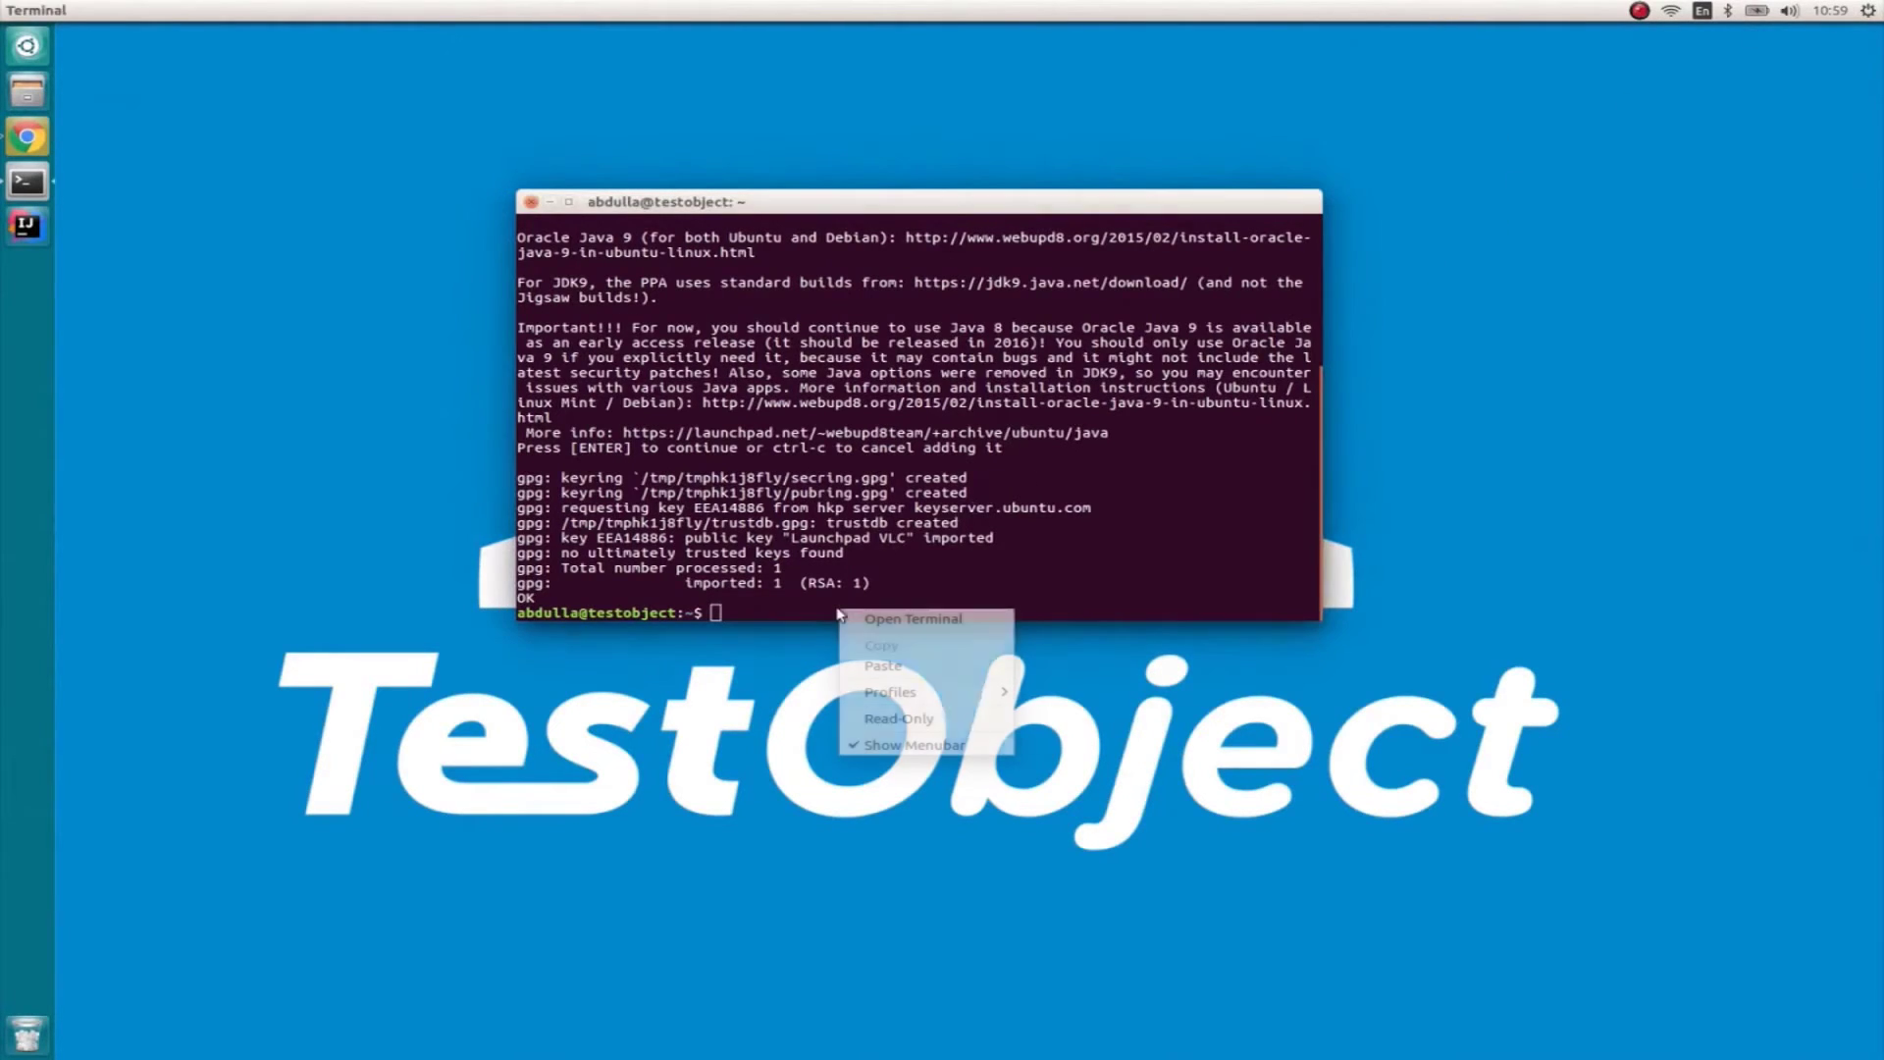
left_click(876, 659)
triple_click(881, 618)
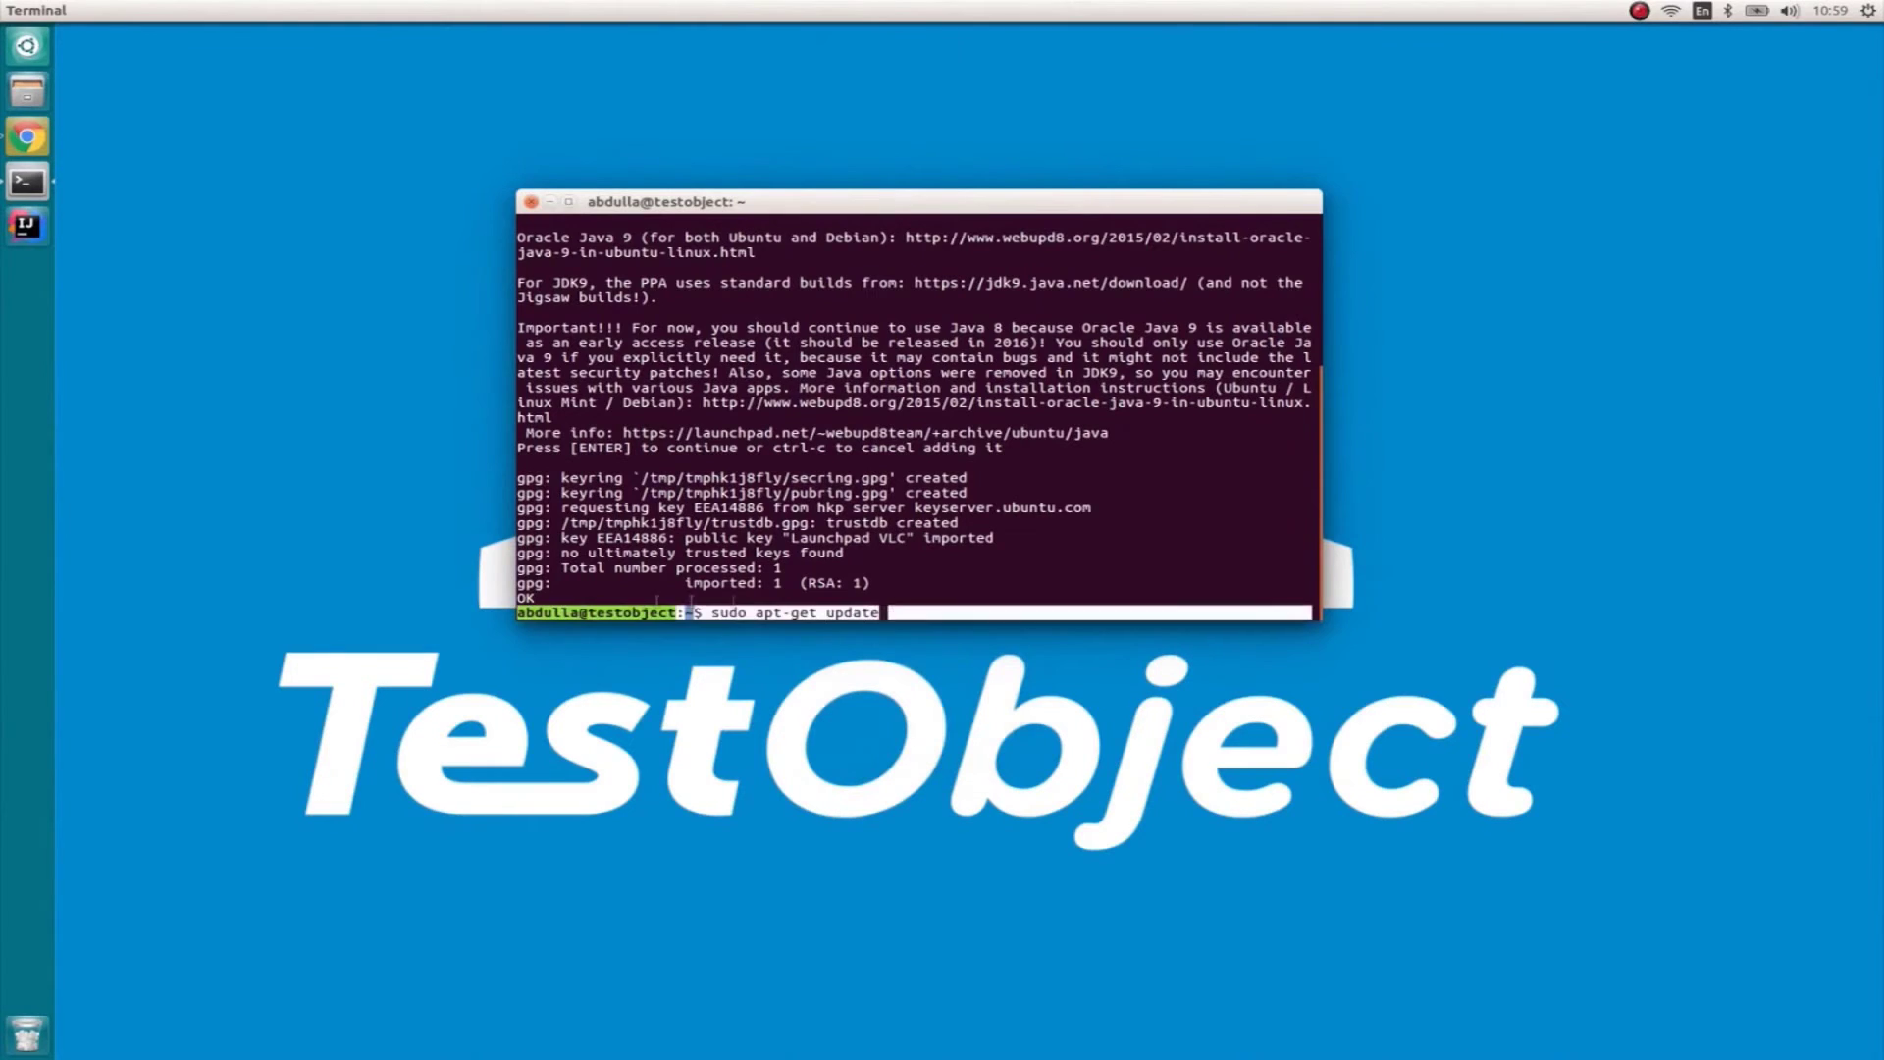
key("Return")
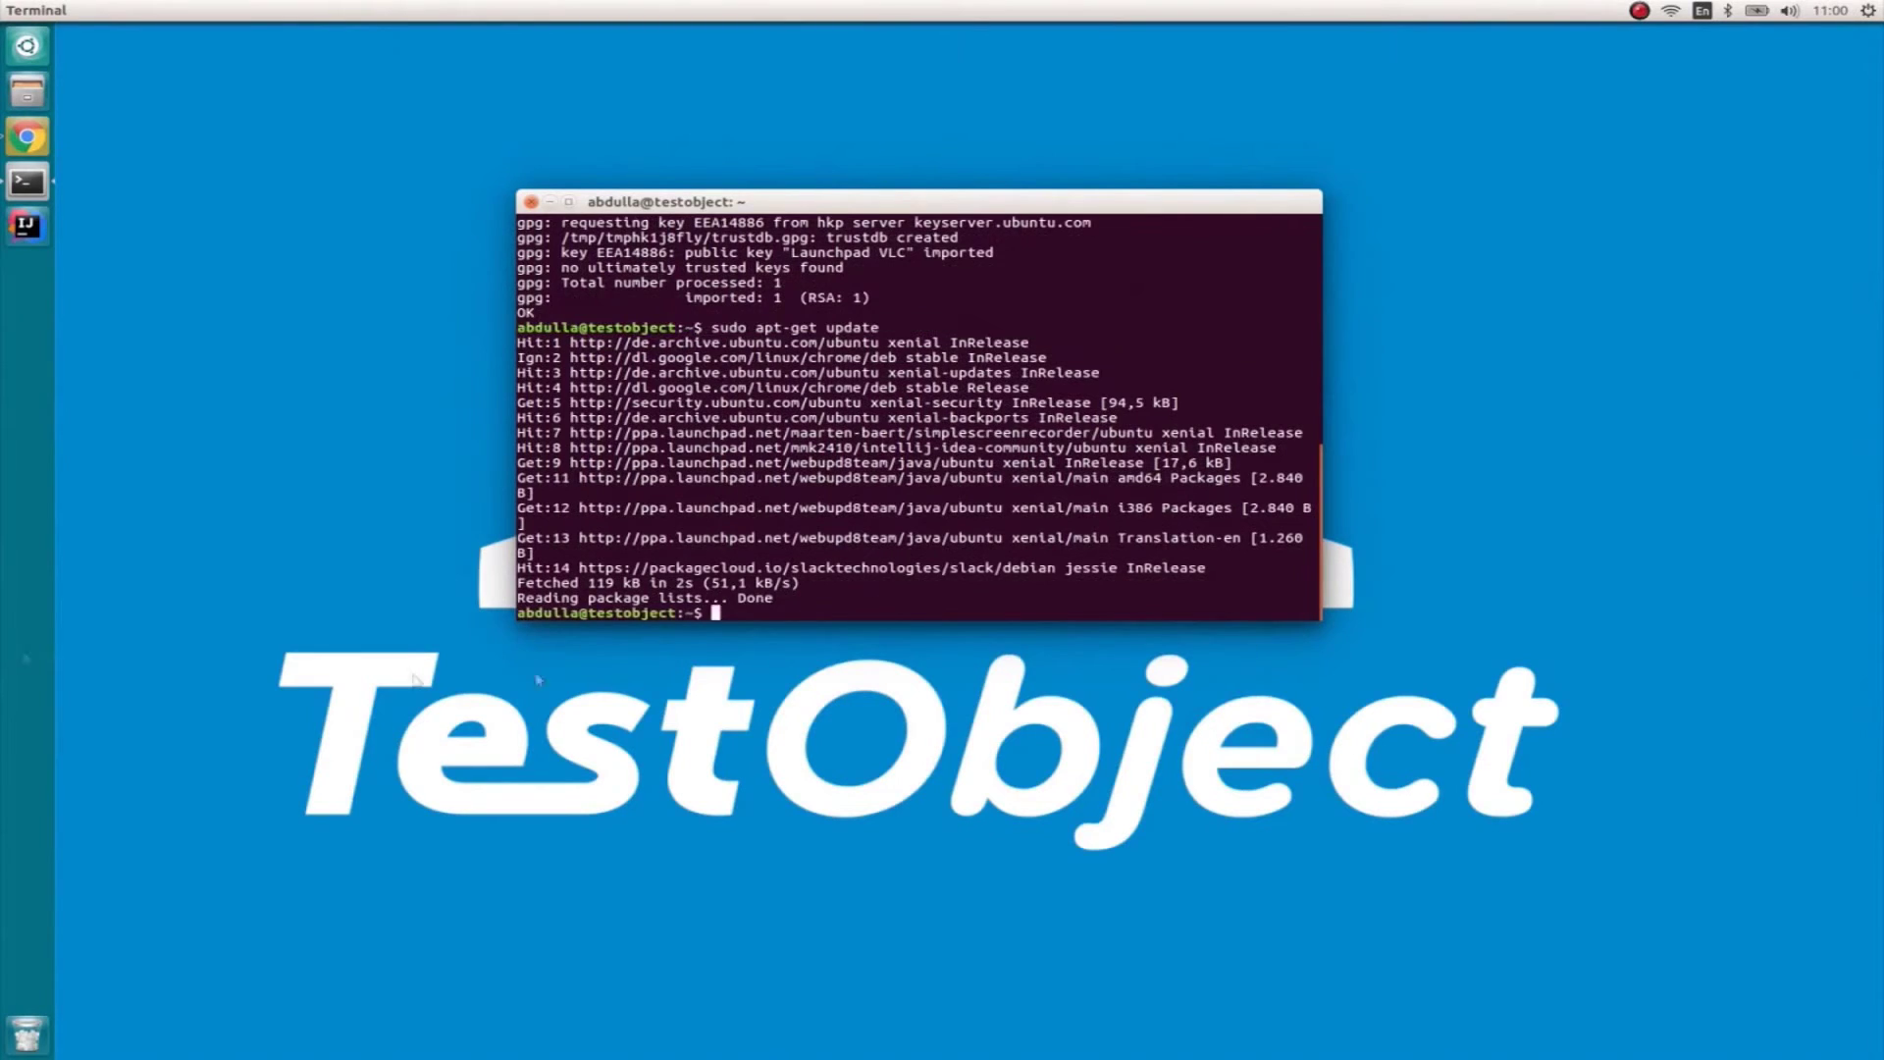
key("alt+Tab")
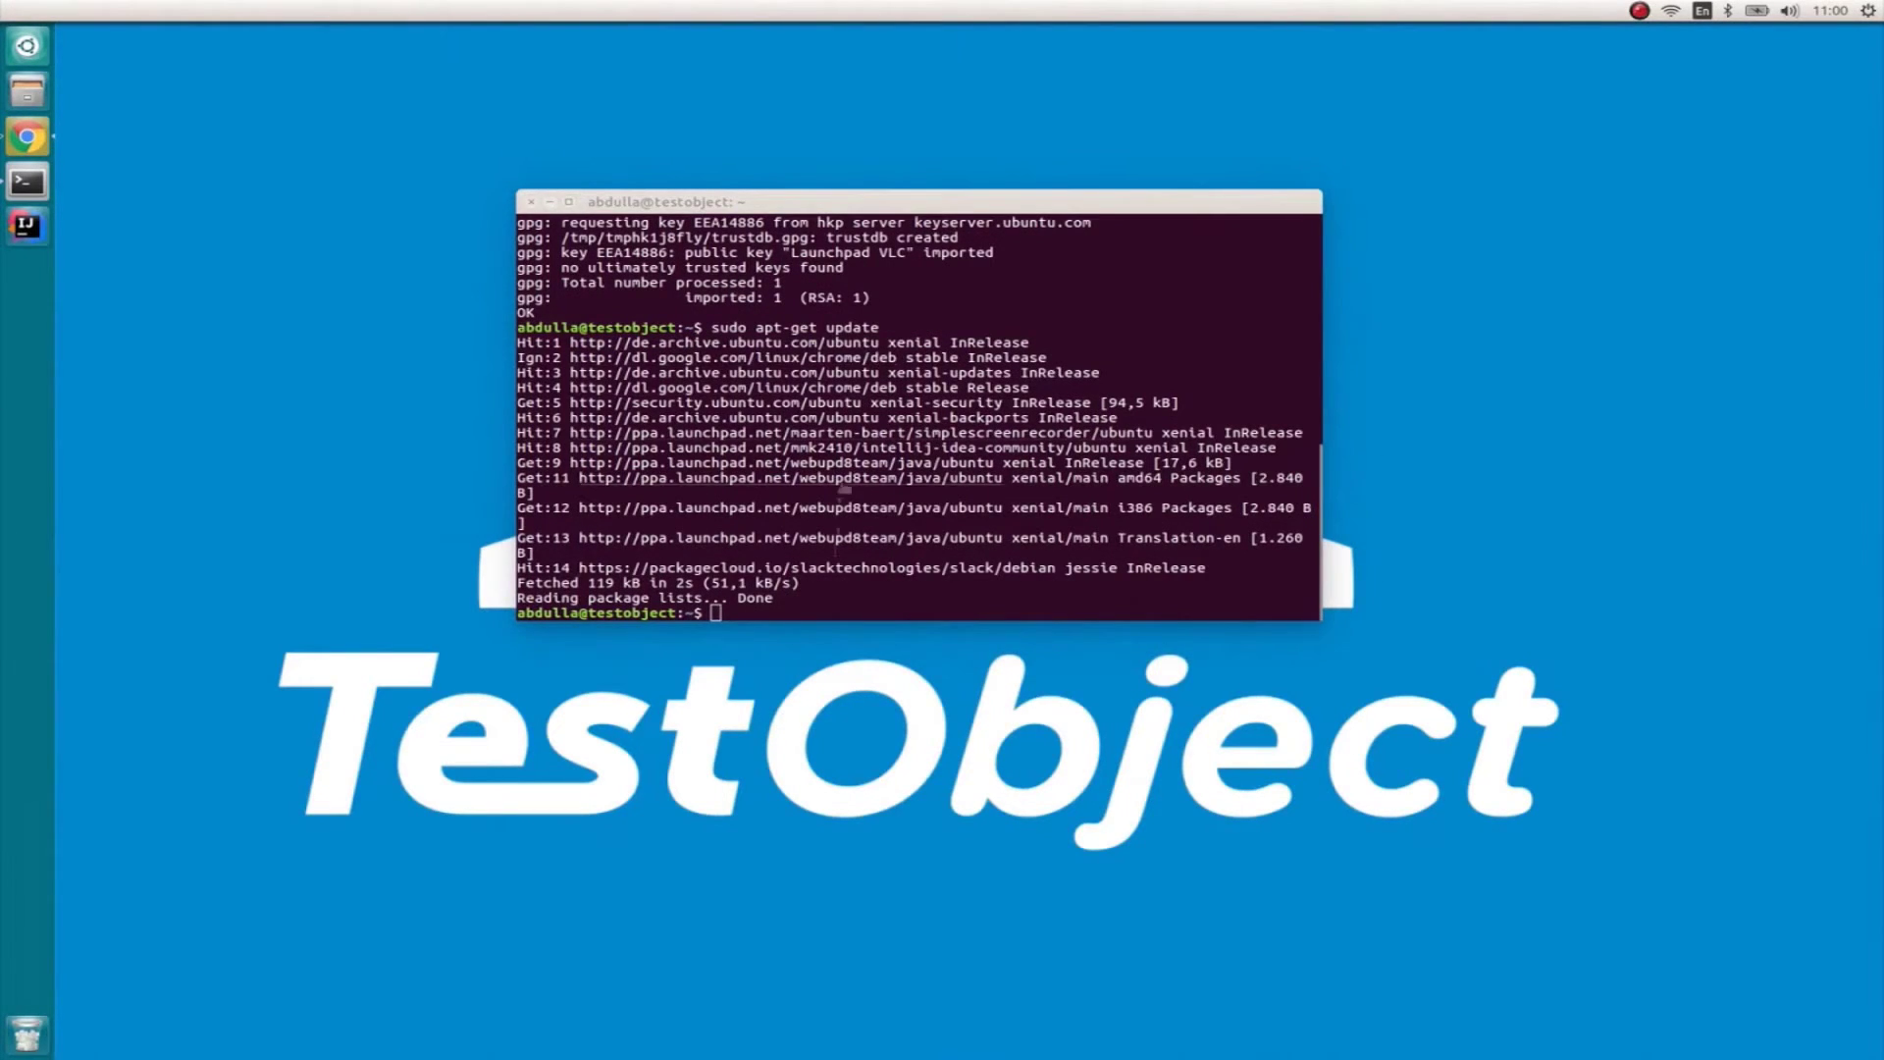
right_click(843, 613)
- Run sudo apt-get install oracle-java7-installer, answering y and accepting the Oracle licence
left_click(891, 642)
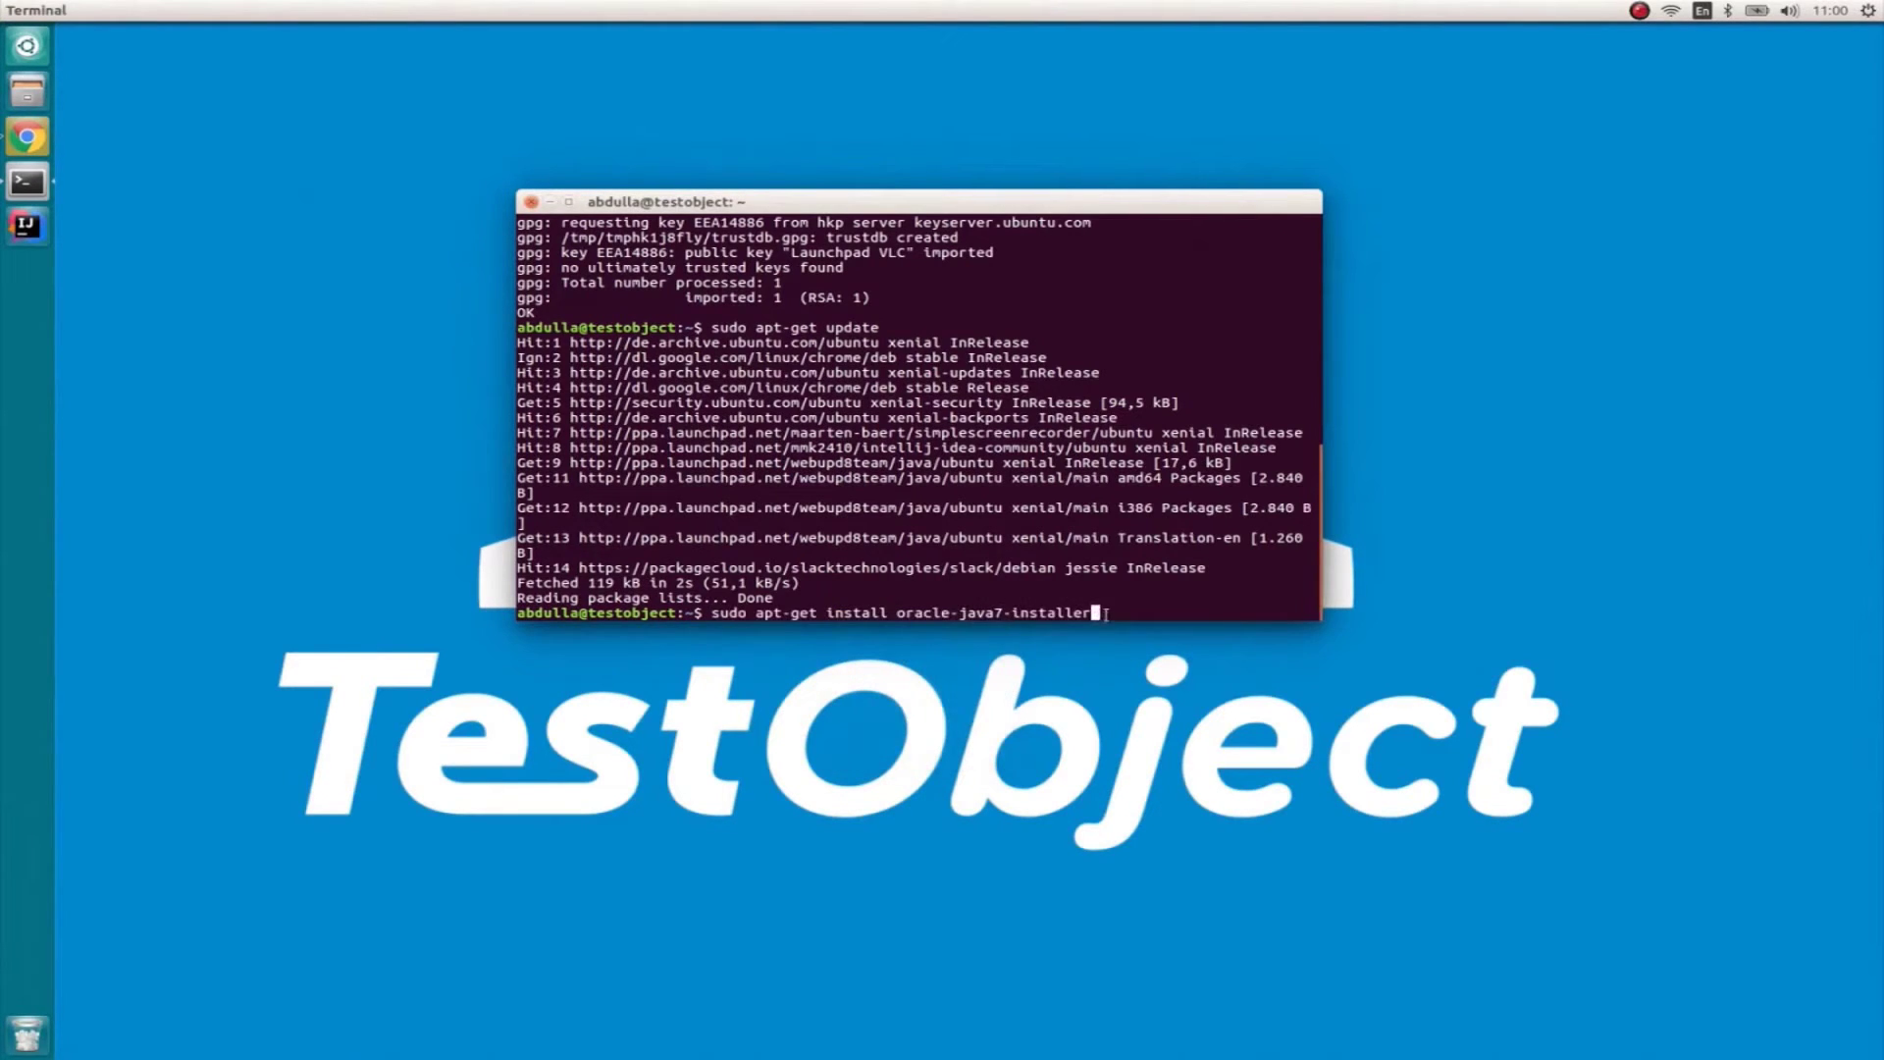
left_click_drag(996, 612, 1006, 612)
key("Return")
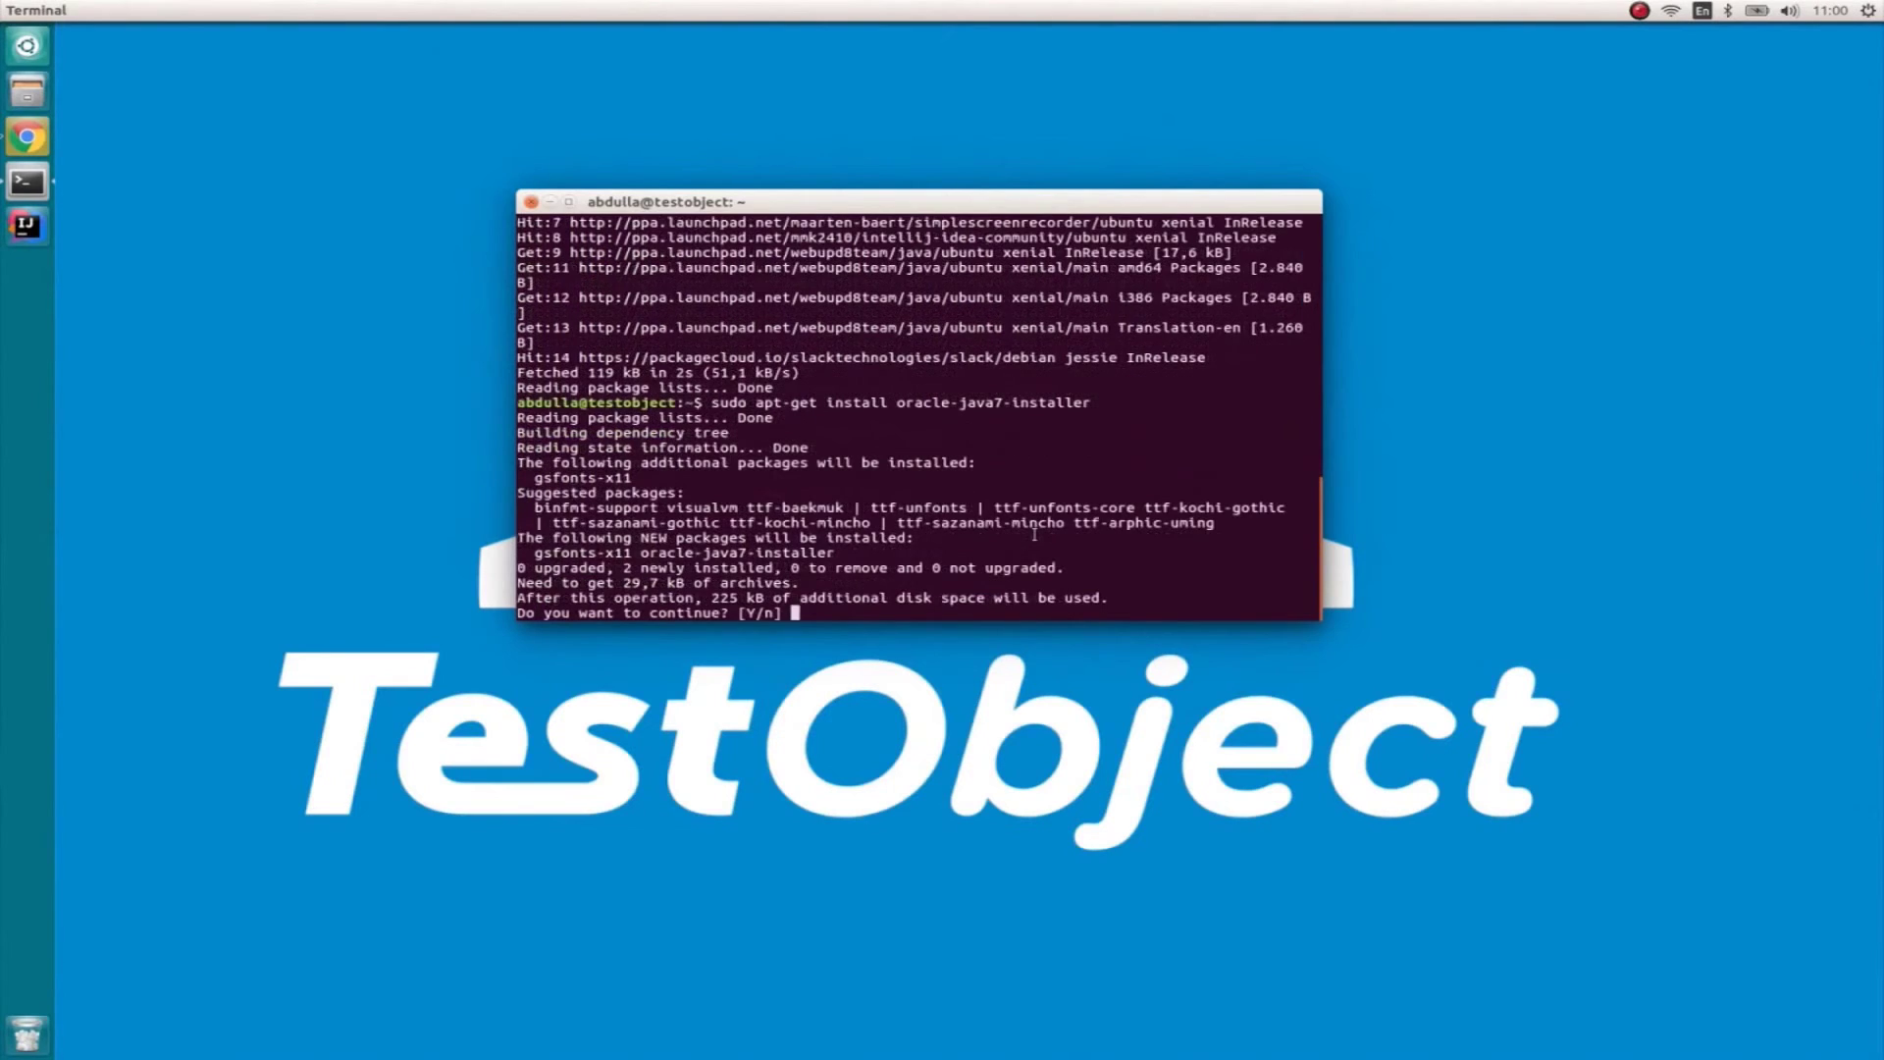
type("y")
key("Return")
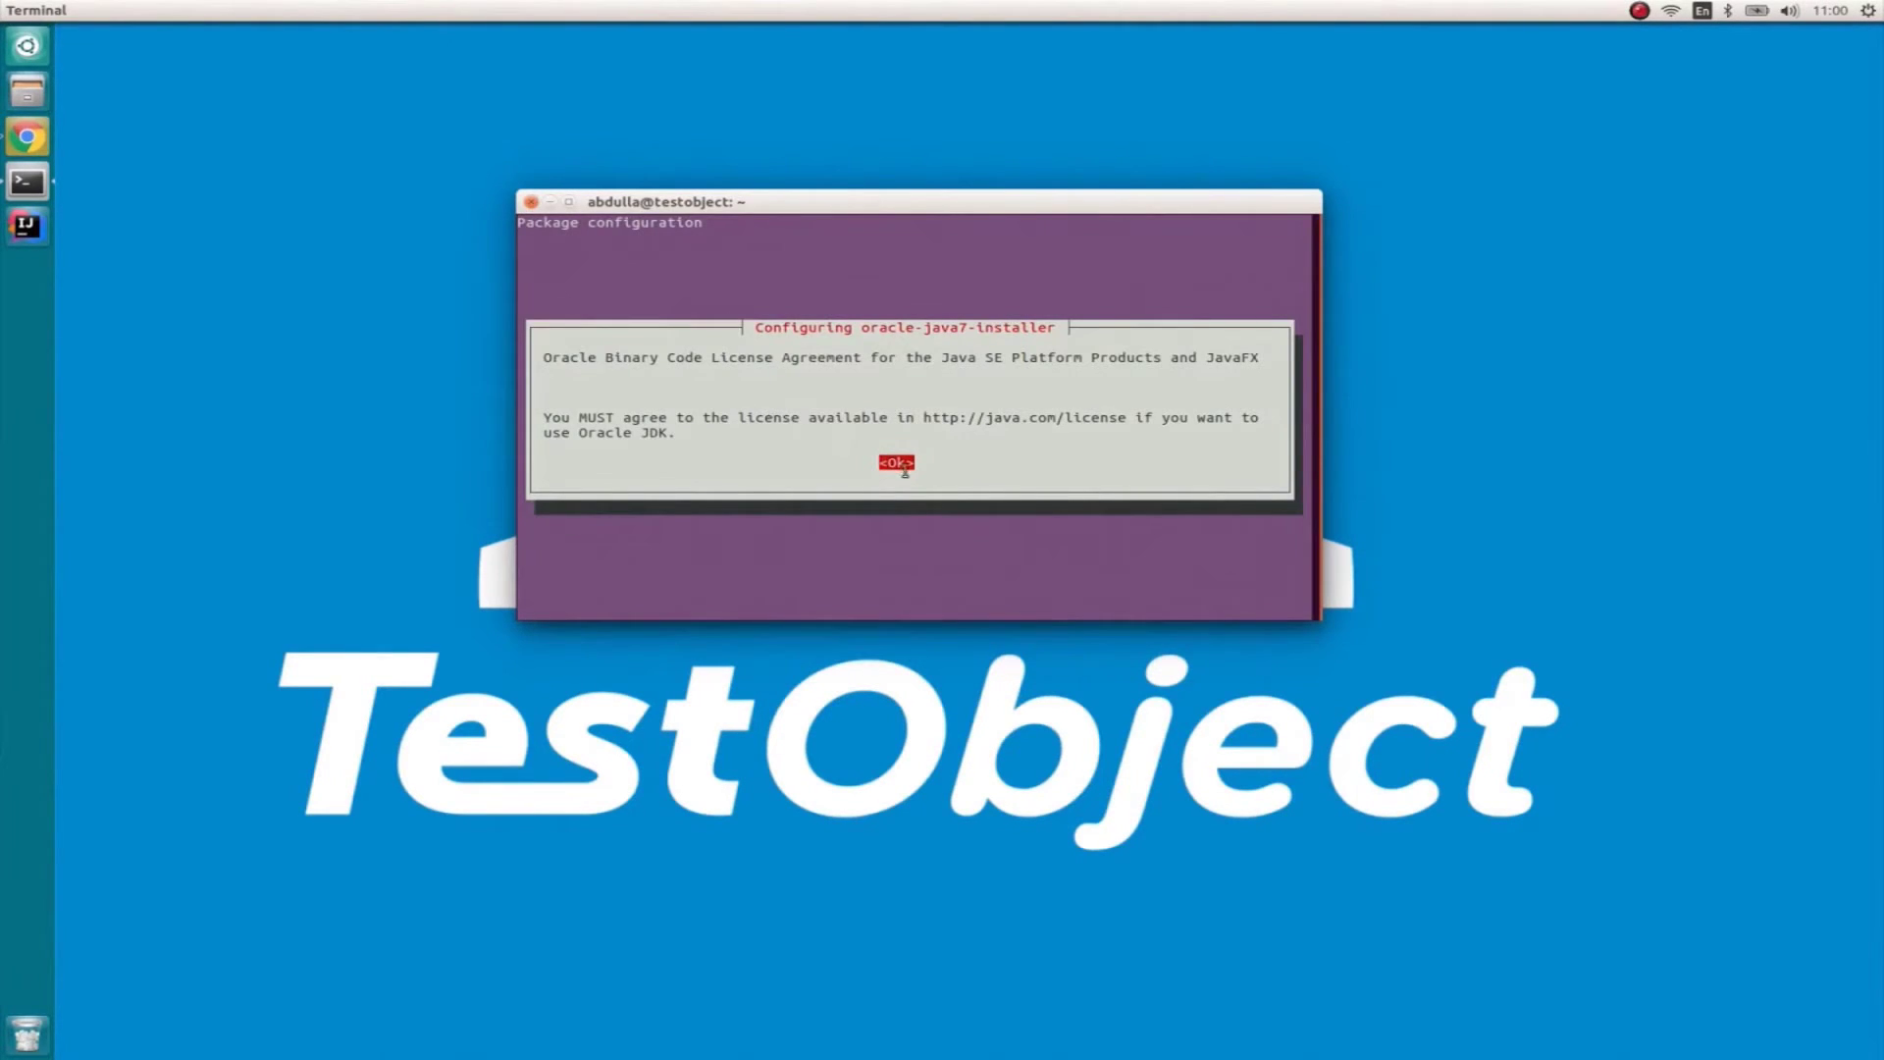
key("Return")
key("Left")
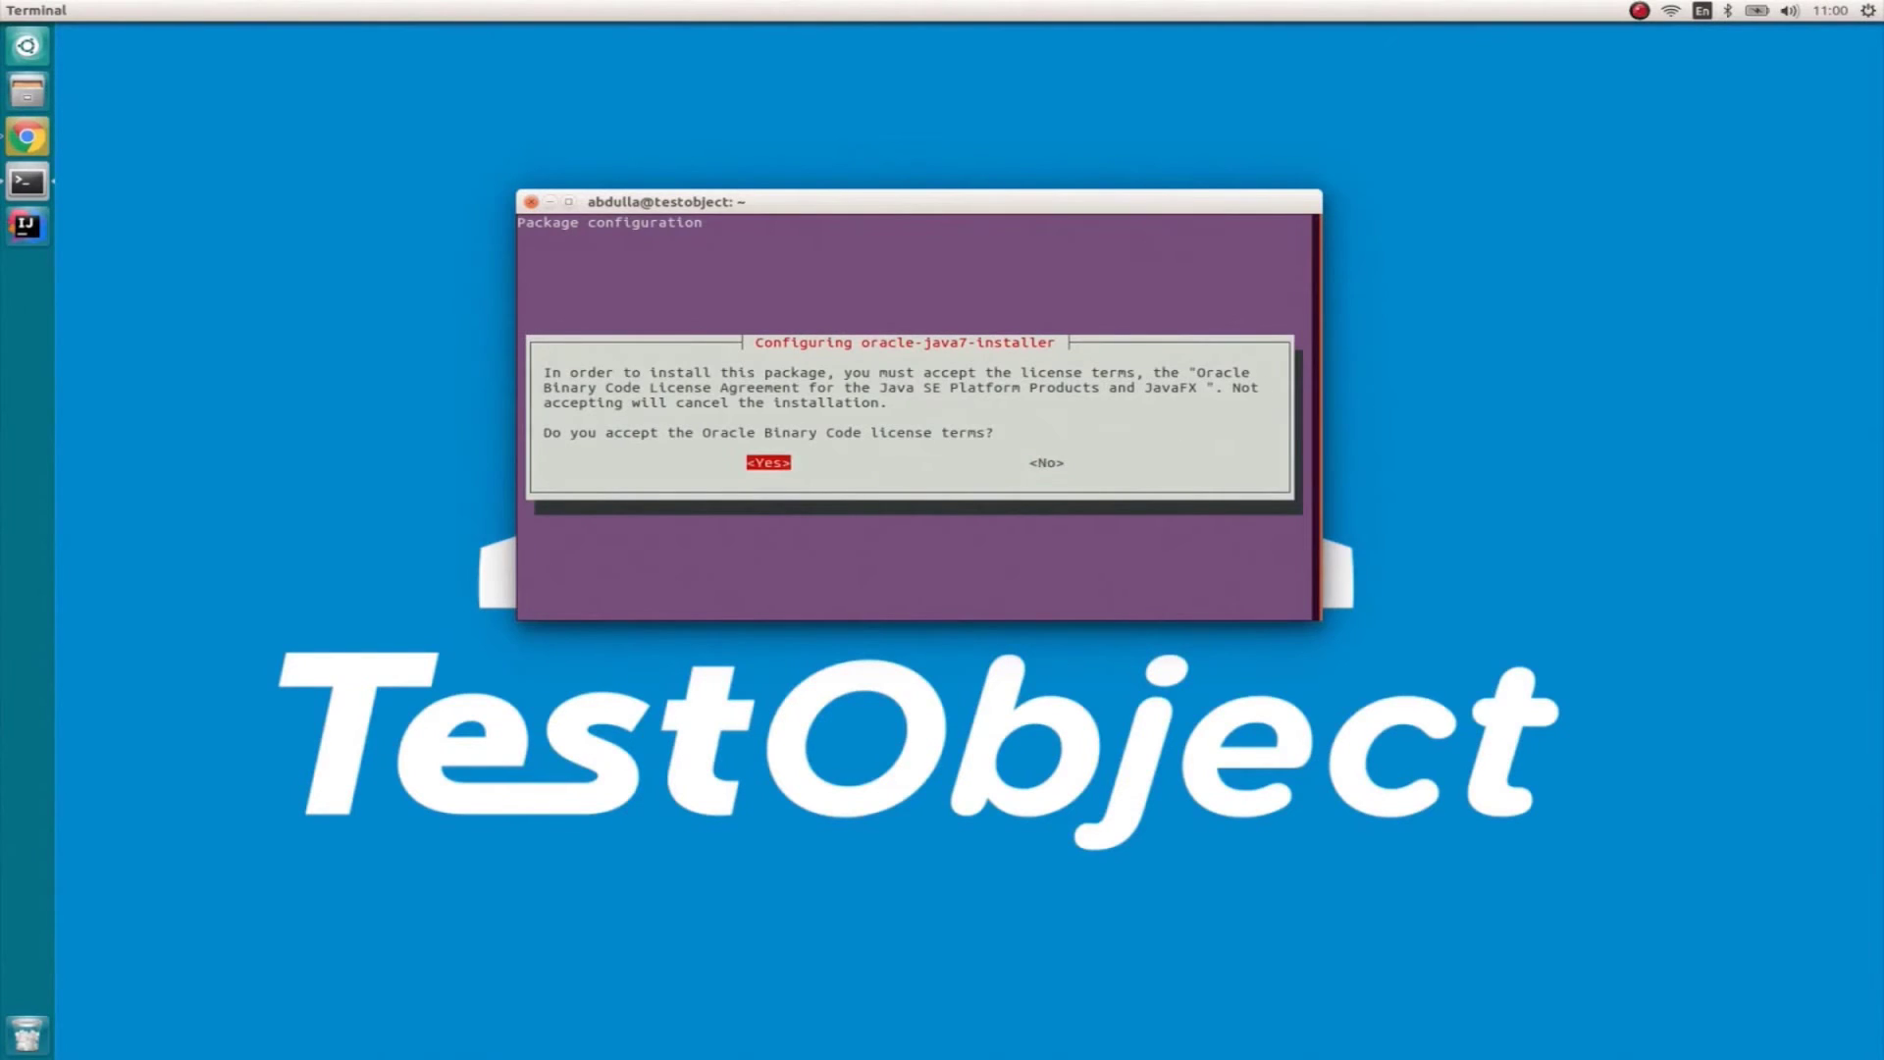
key("Return")
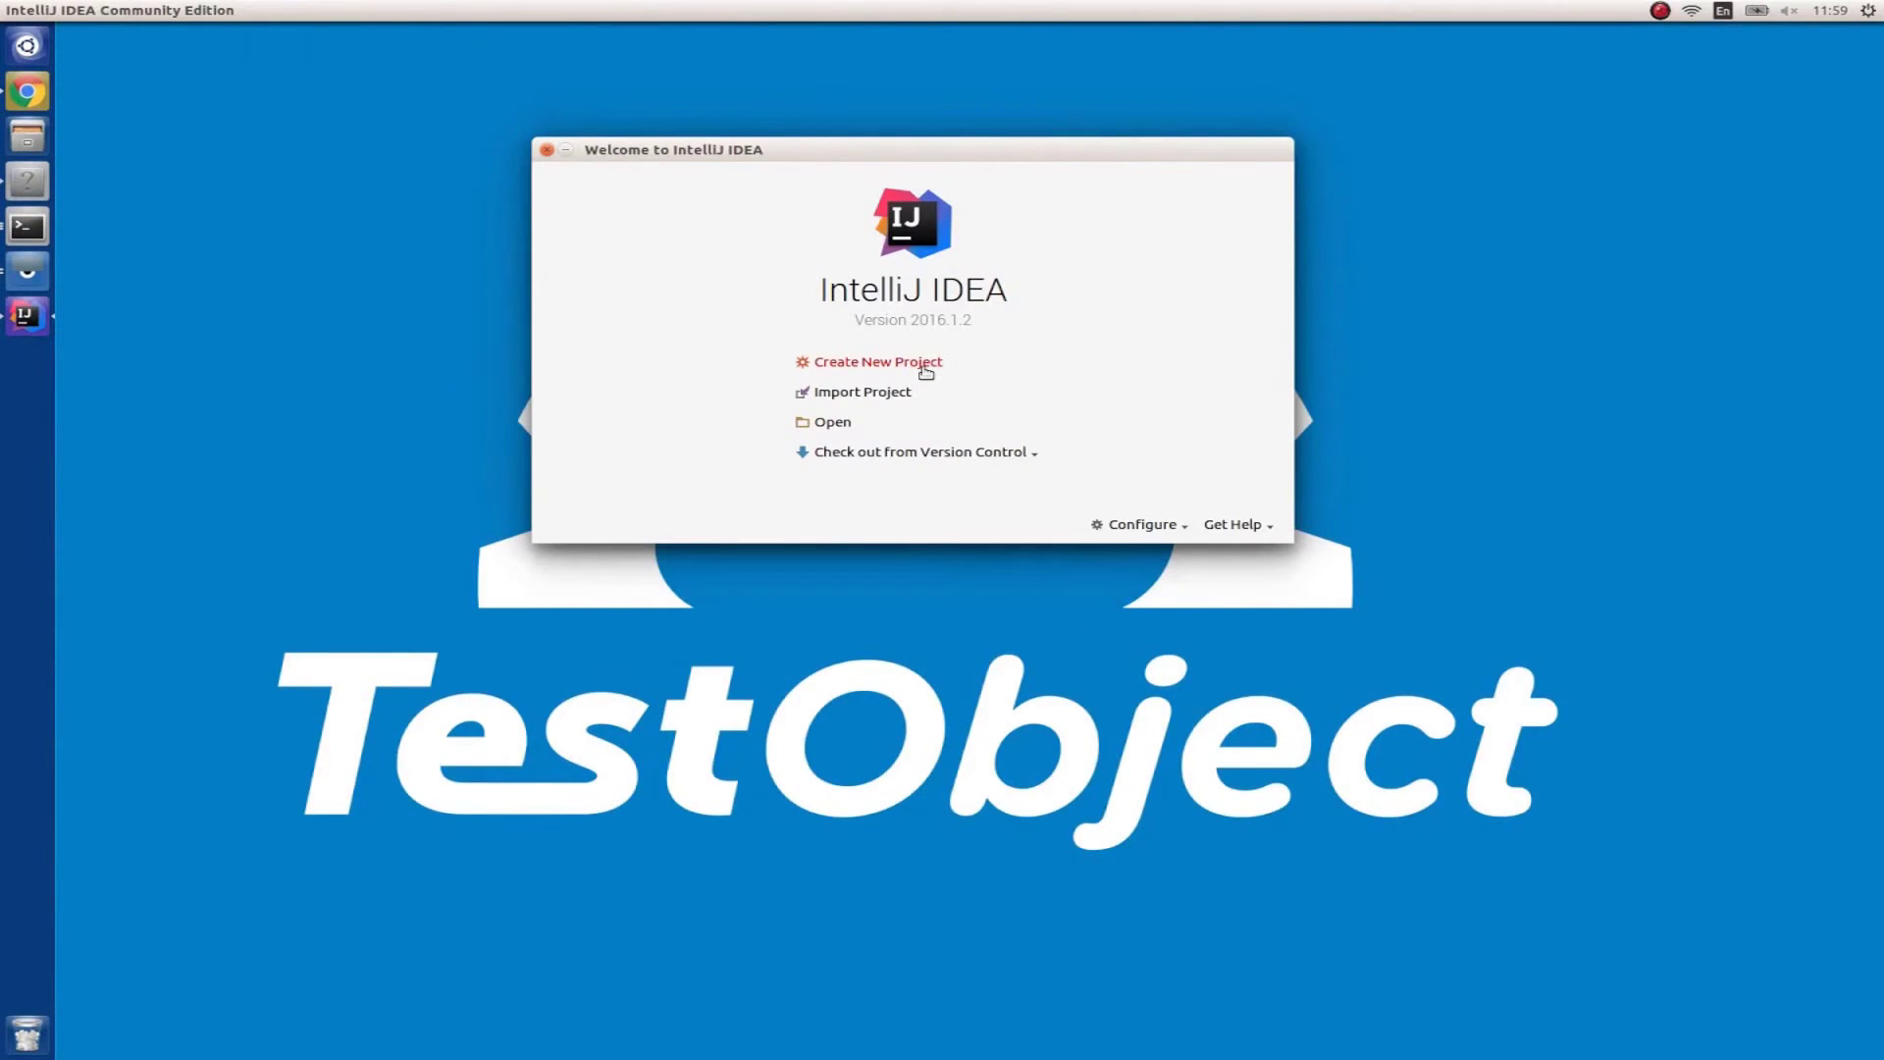
- Create Maven project KomootTest with SDK 1.8, groupId komoot.de and artifactId komoot
left_click(879, 360)
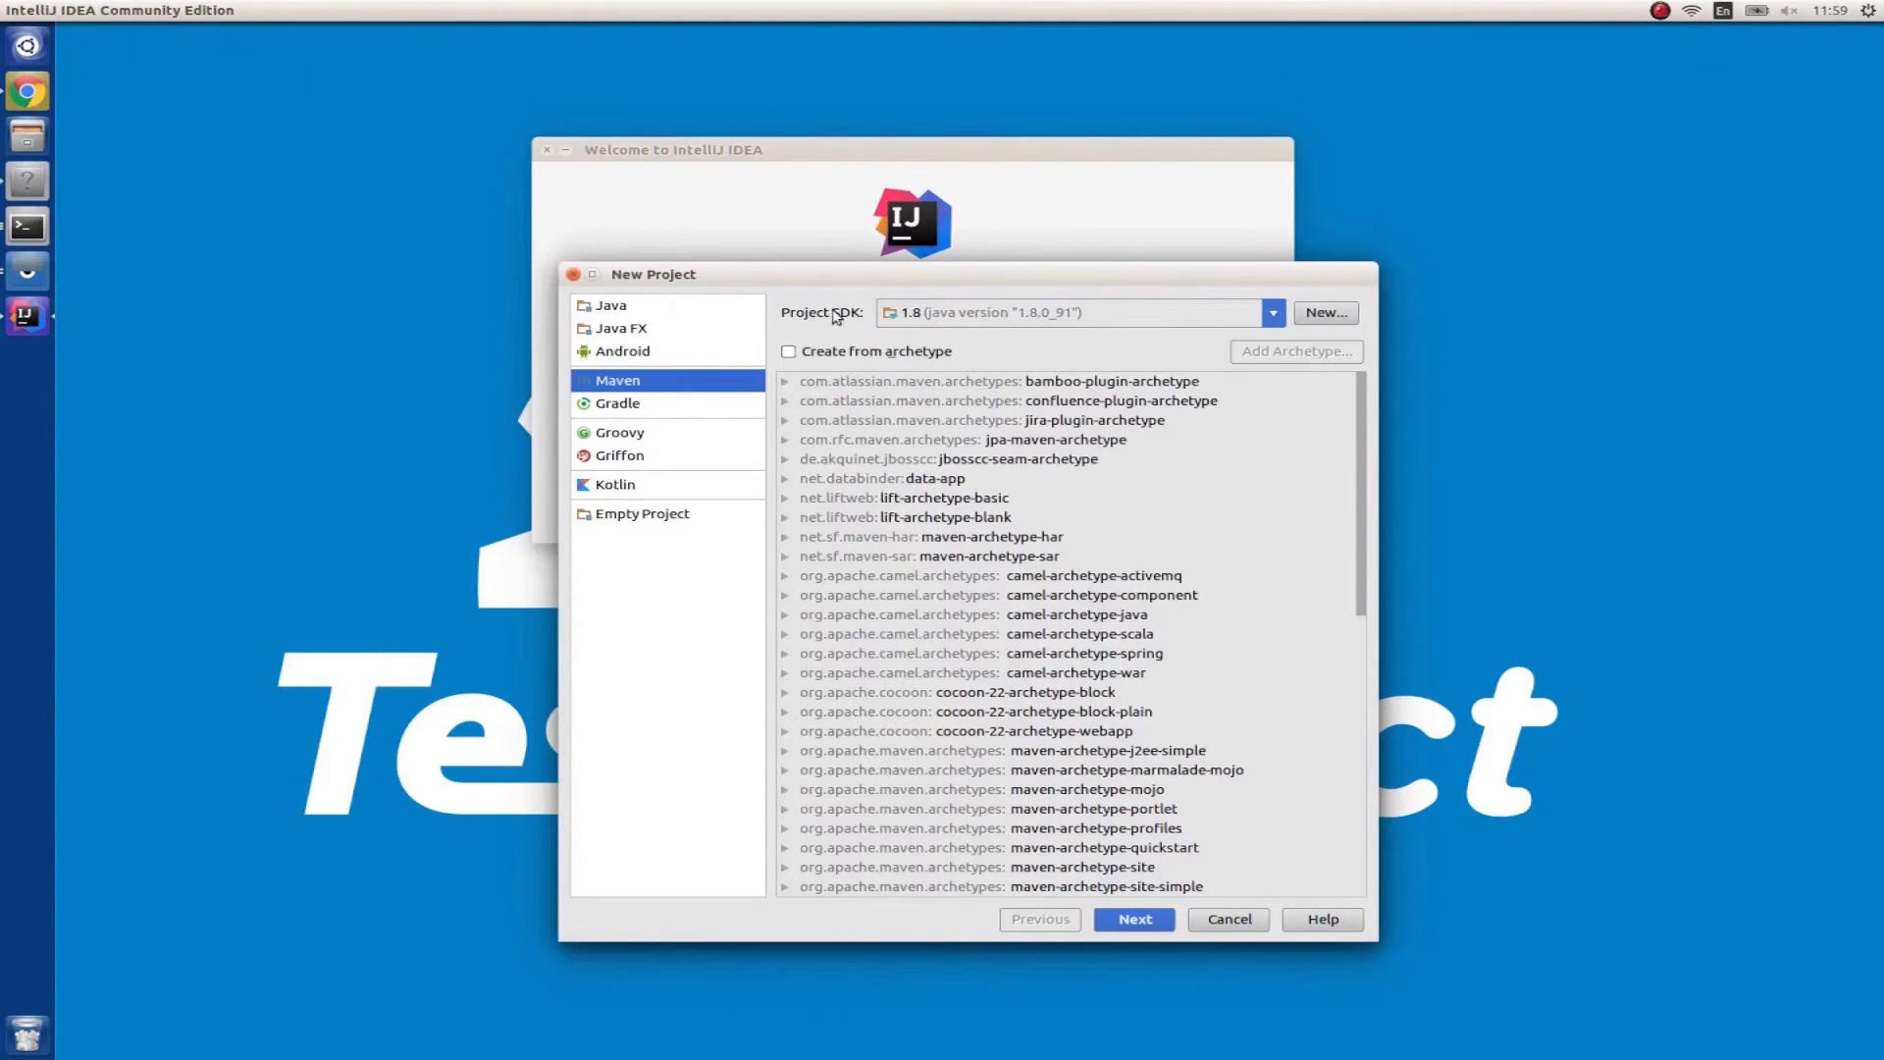
left_click(1274, 312)
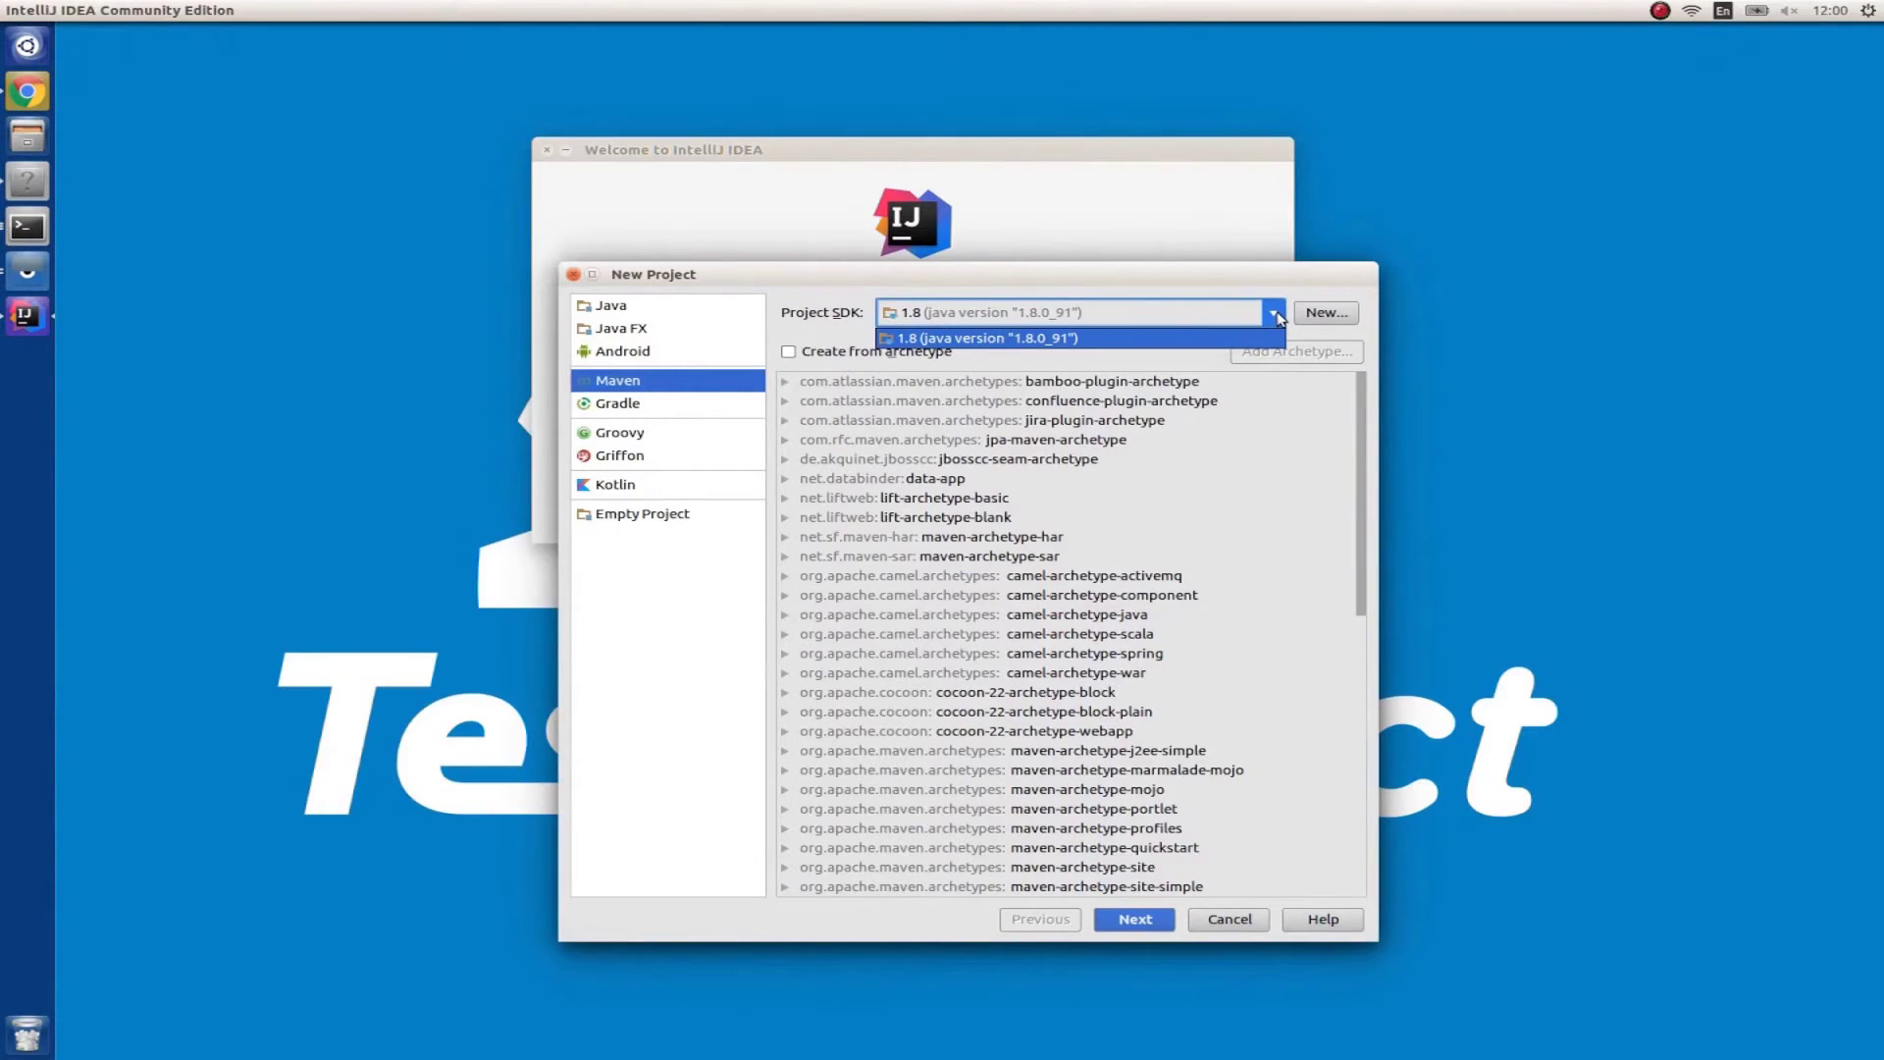
left_click(1275, 314)
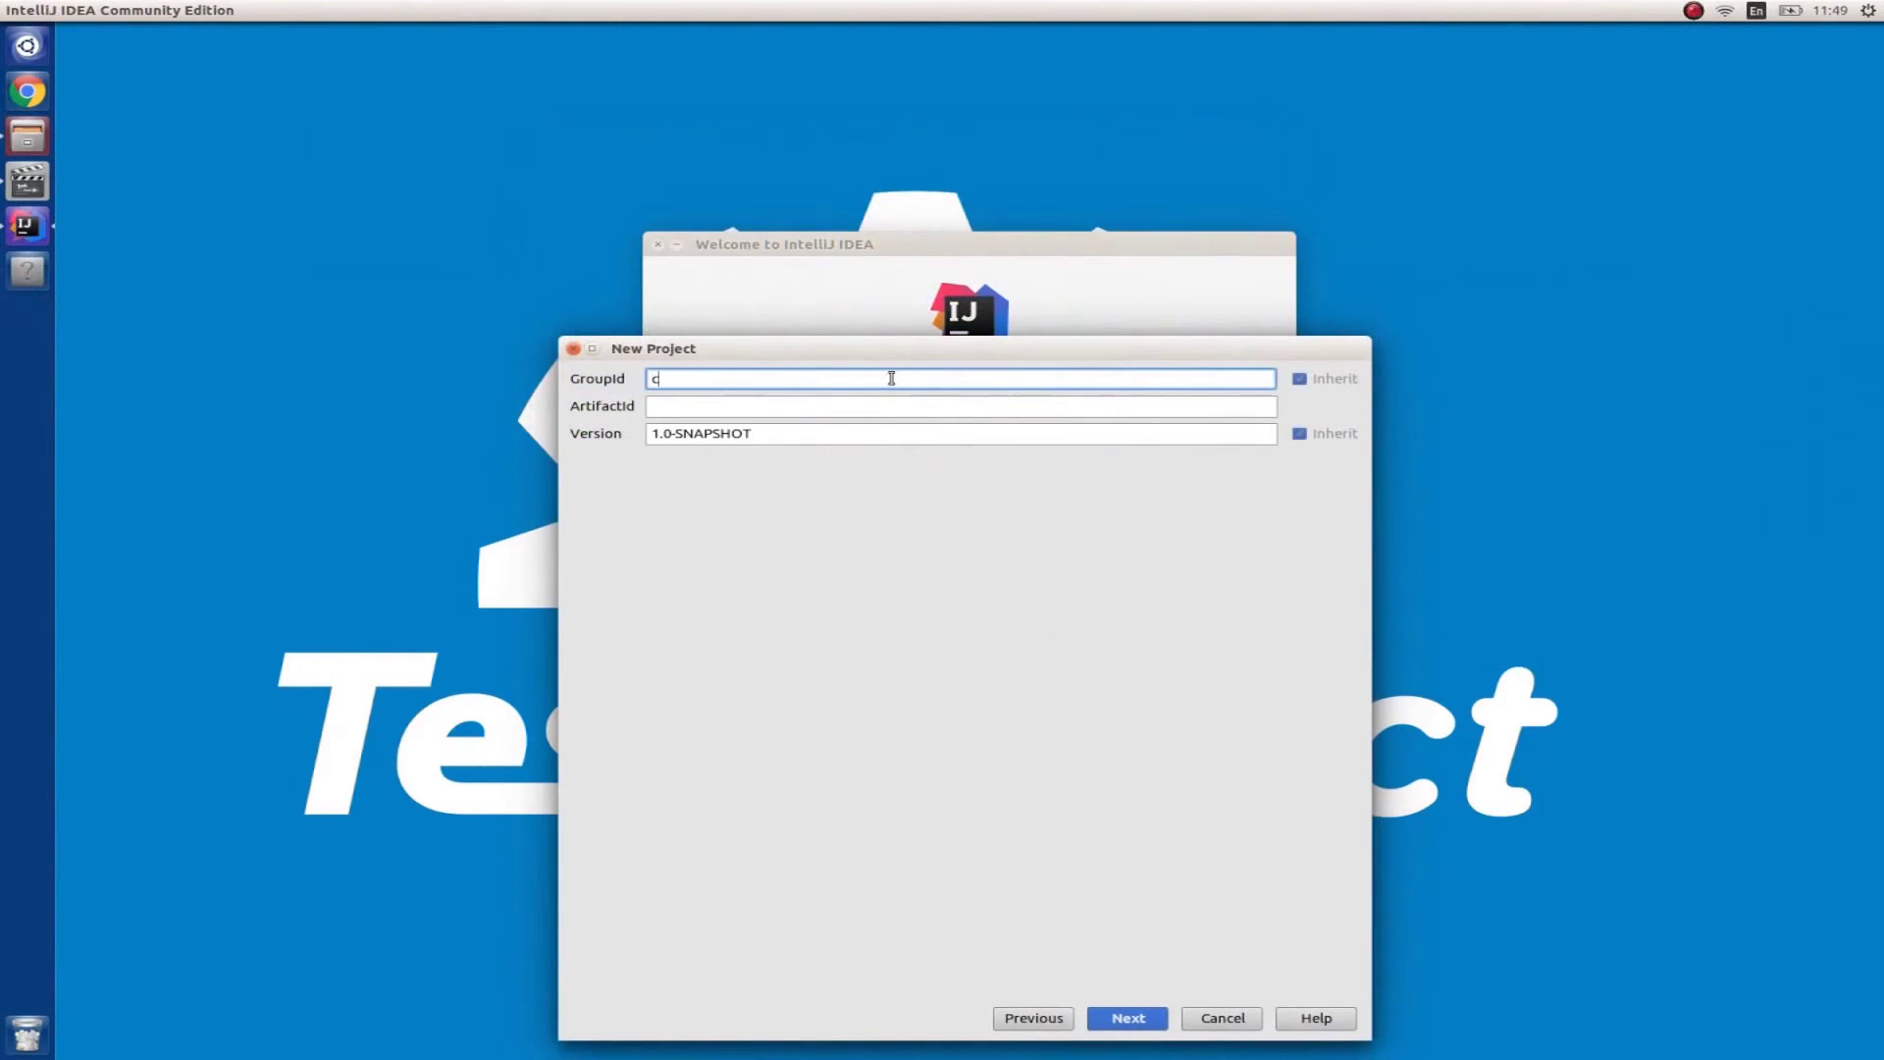
type("om.testobject")
left_click(856, 410)
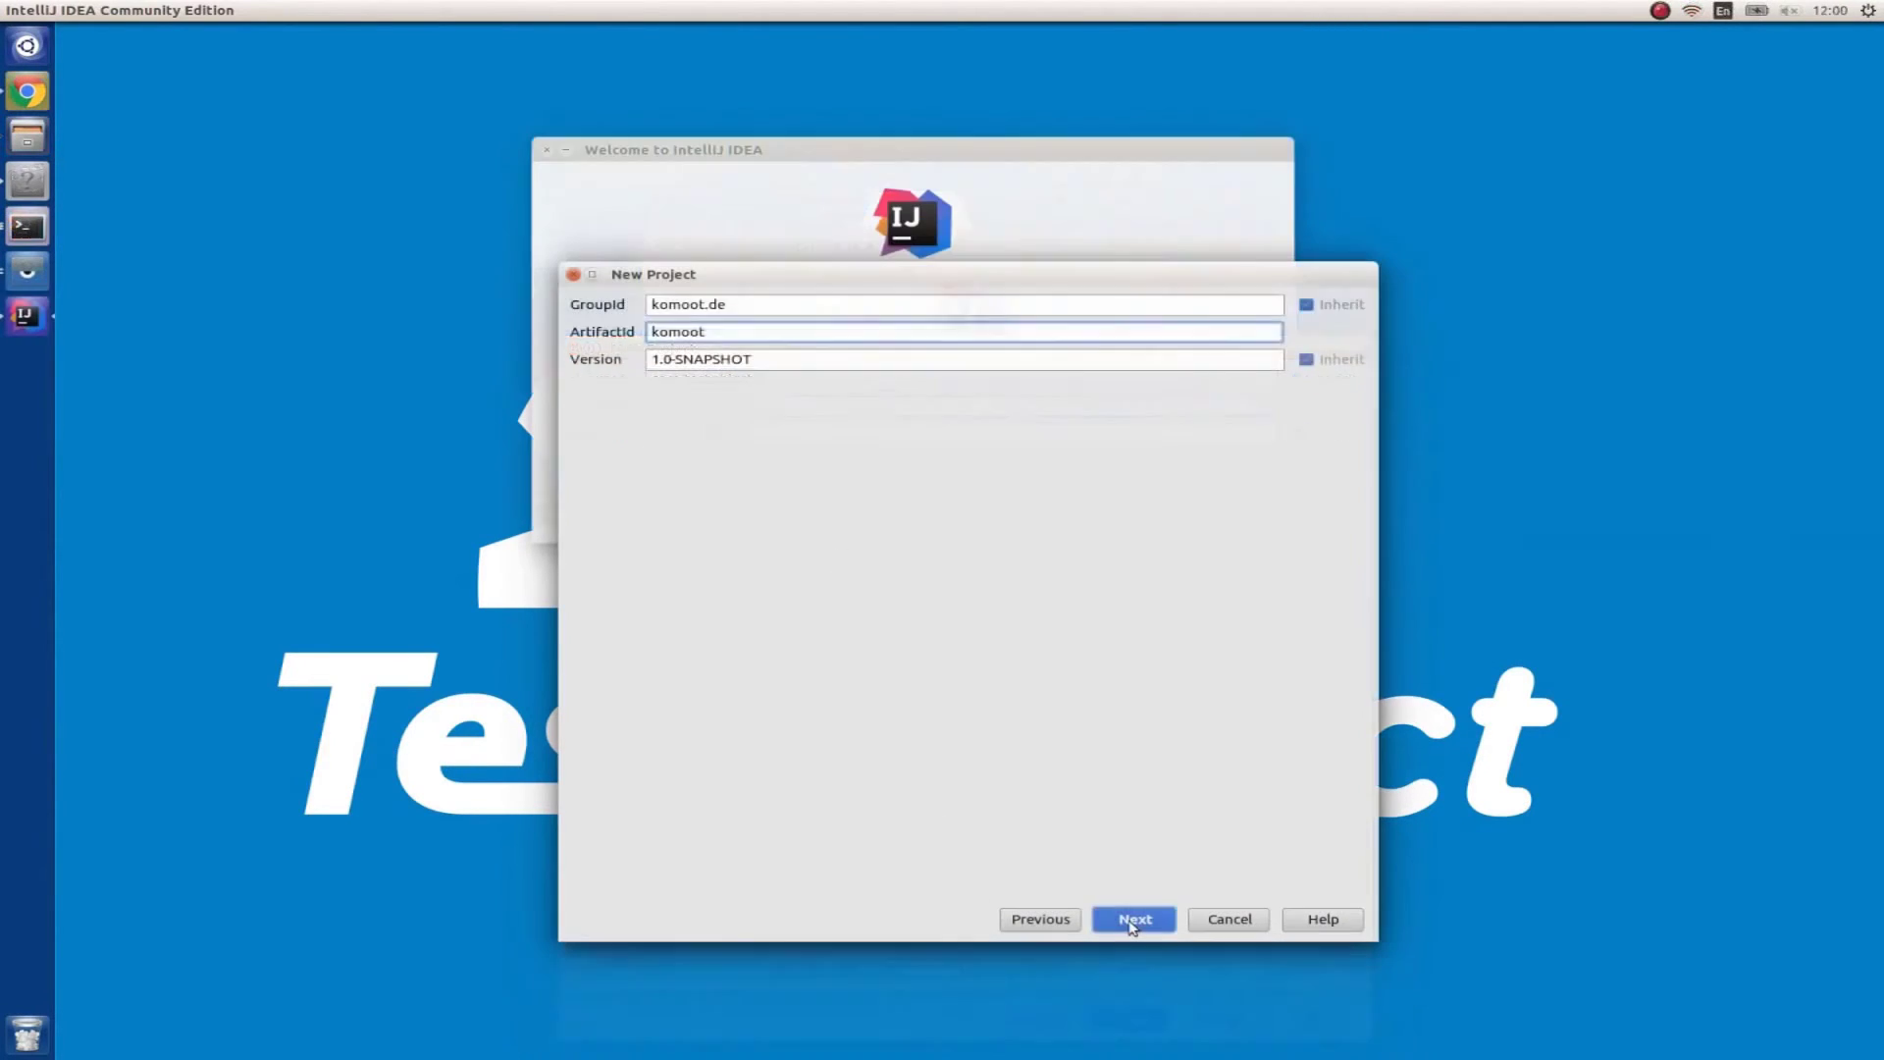
left_click(1128, 1024)
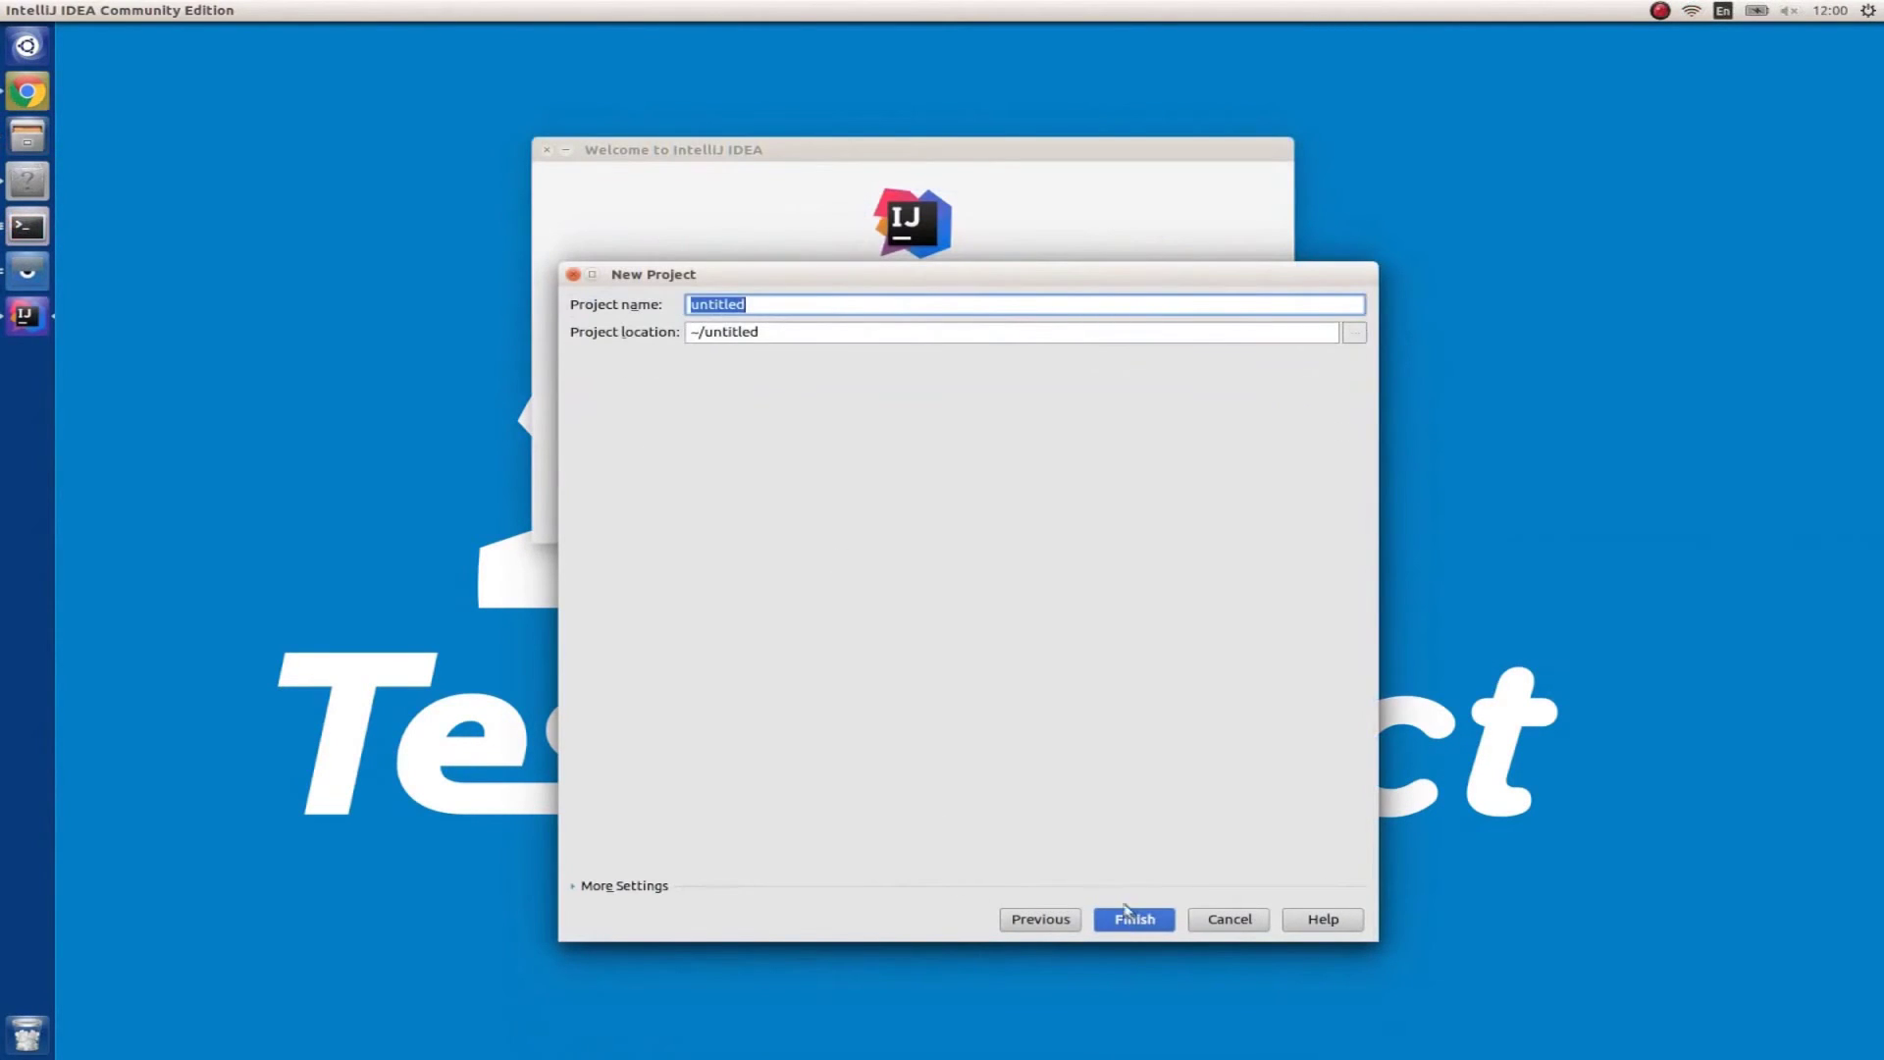
type("KomootTest")
left_click(1134, 920)
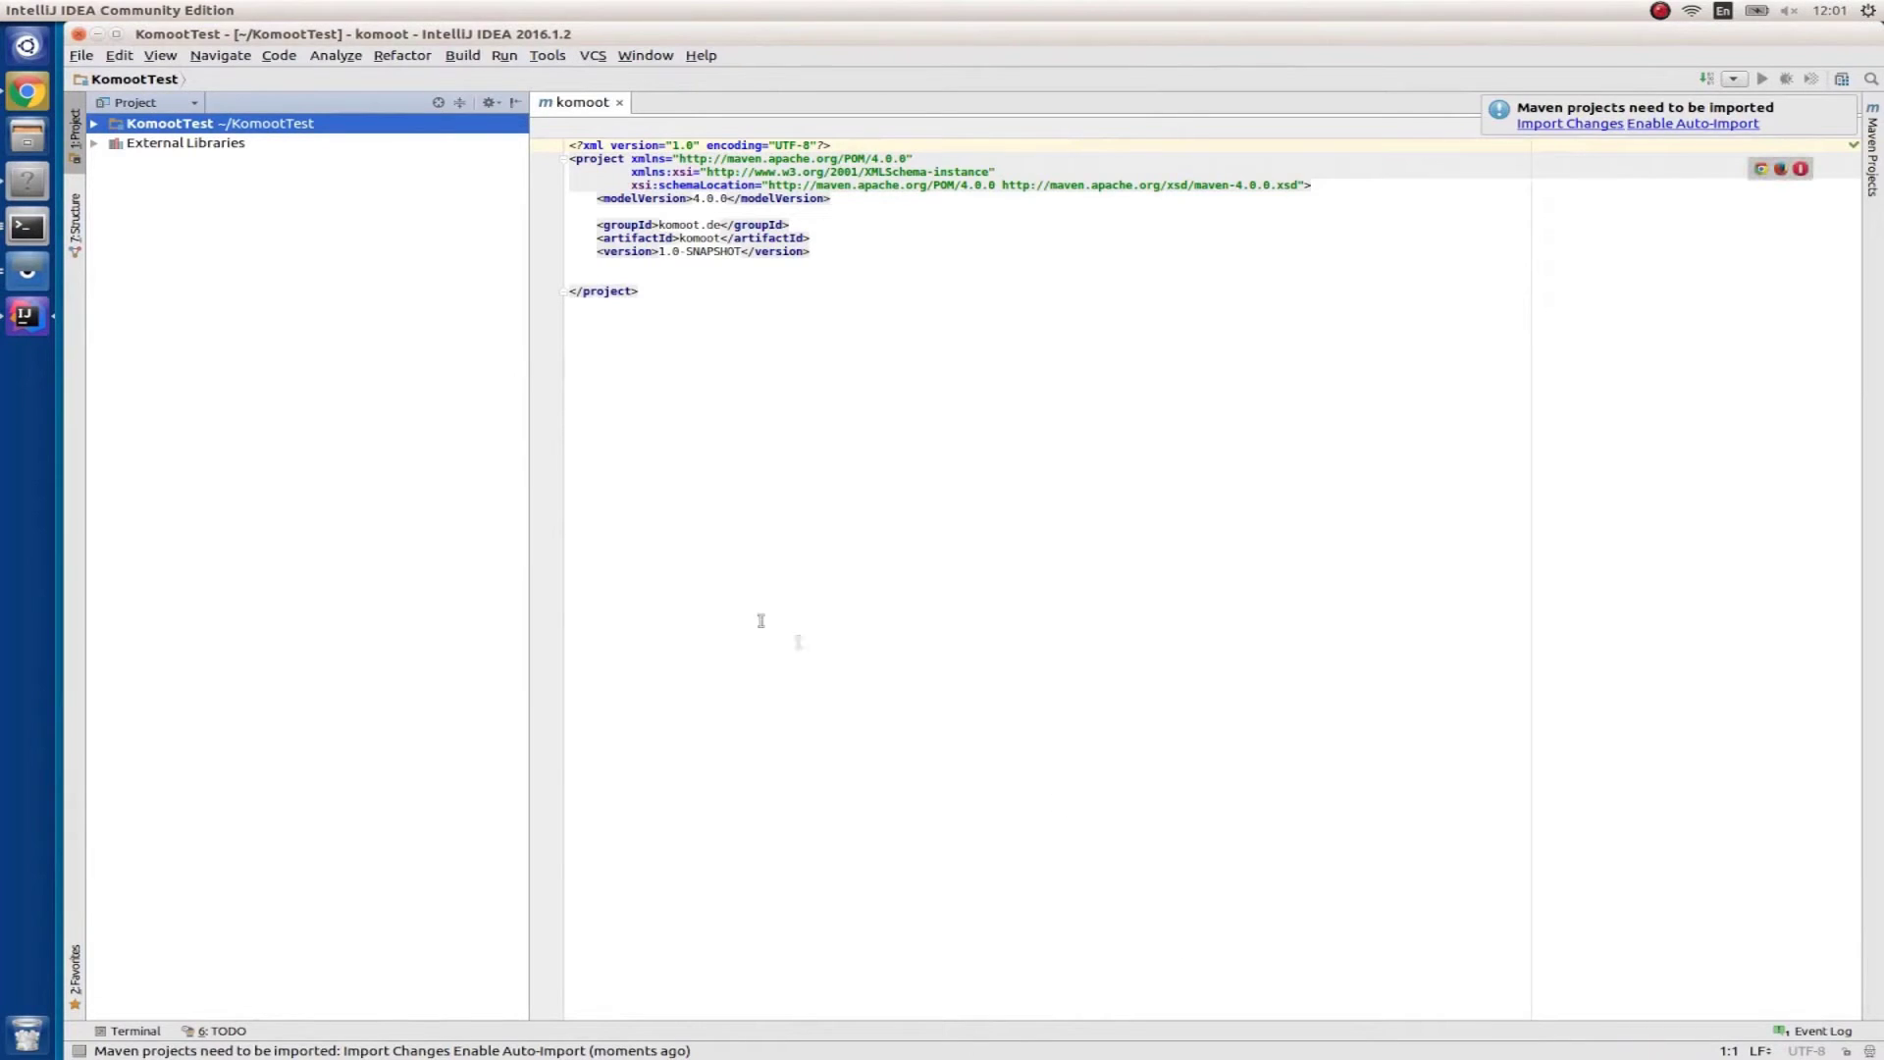
left_click(83, 57)
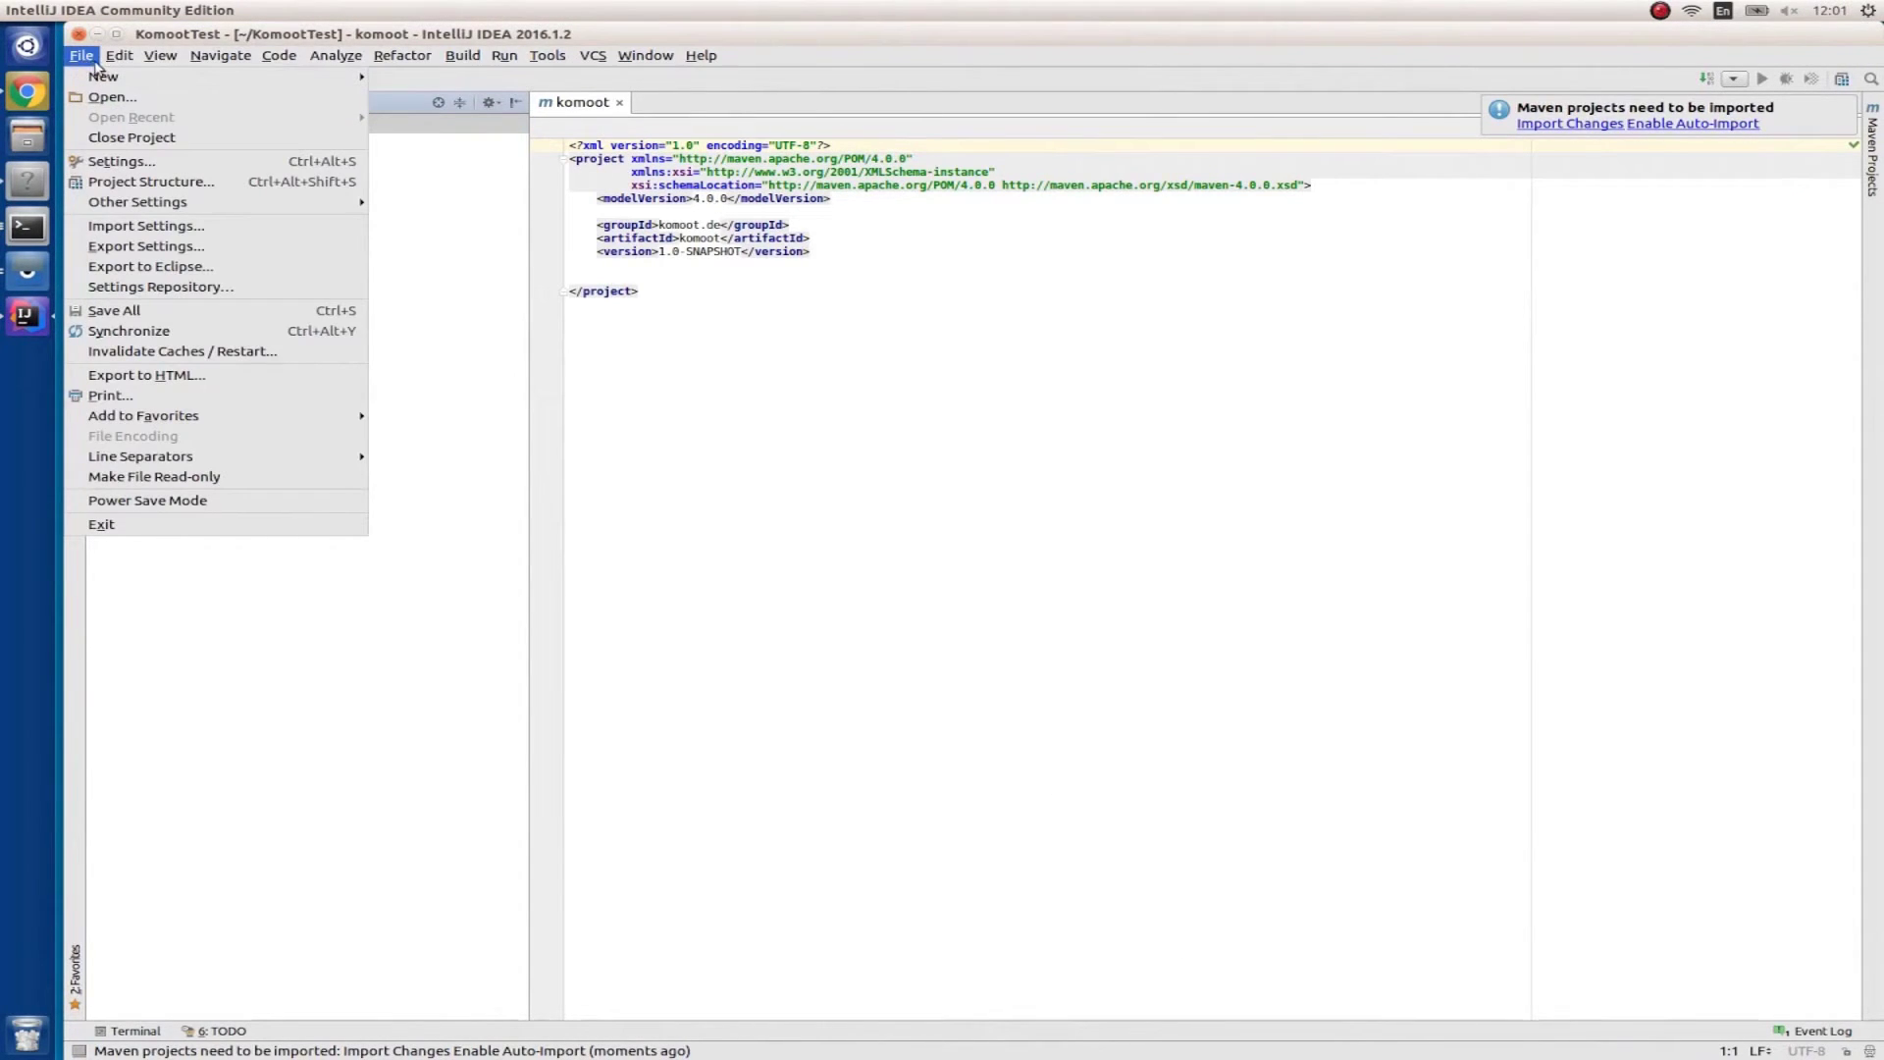
- Add java-client-4.1.1.jar as a Java library of the KomootTest module in Project Structure
left_click(232, 185)
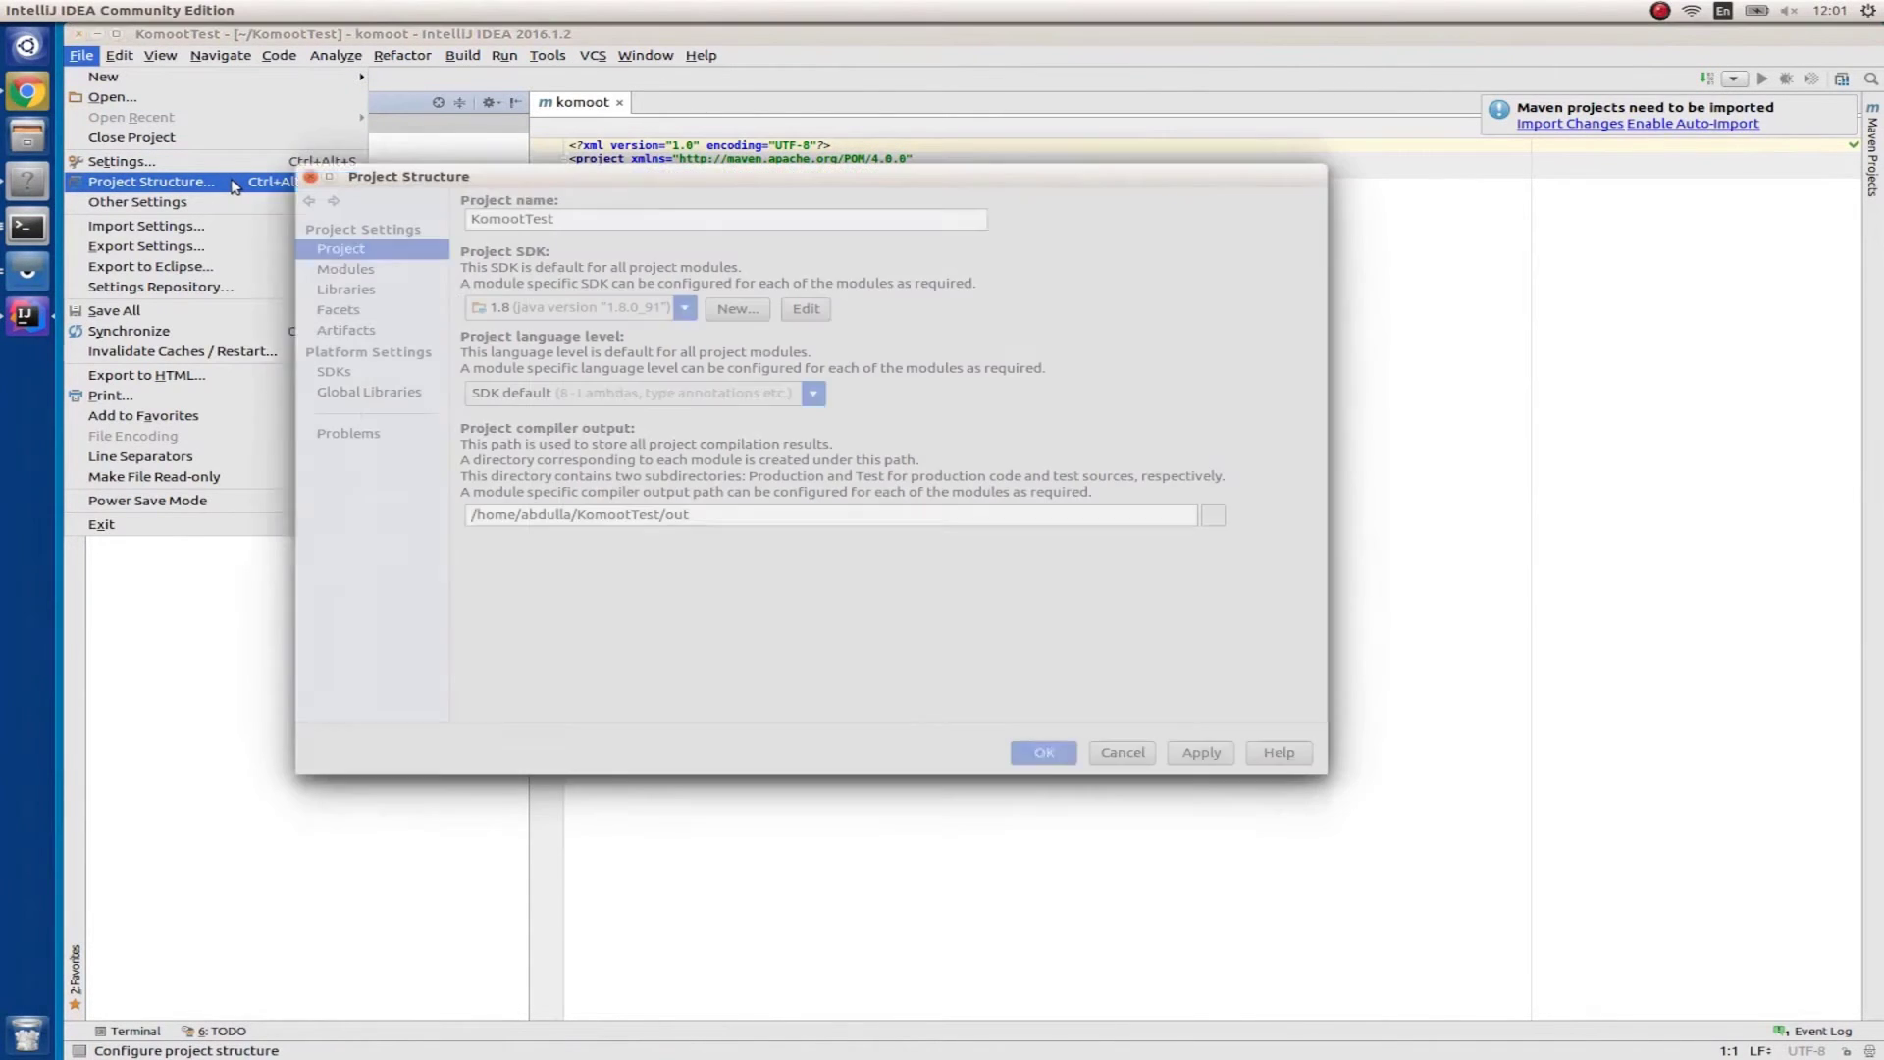
left_click(343, 291)
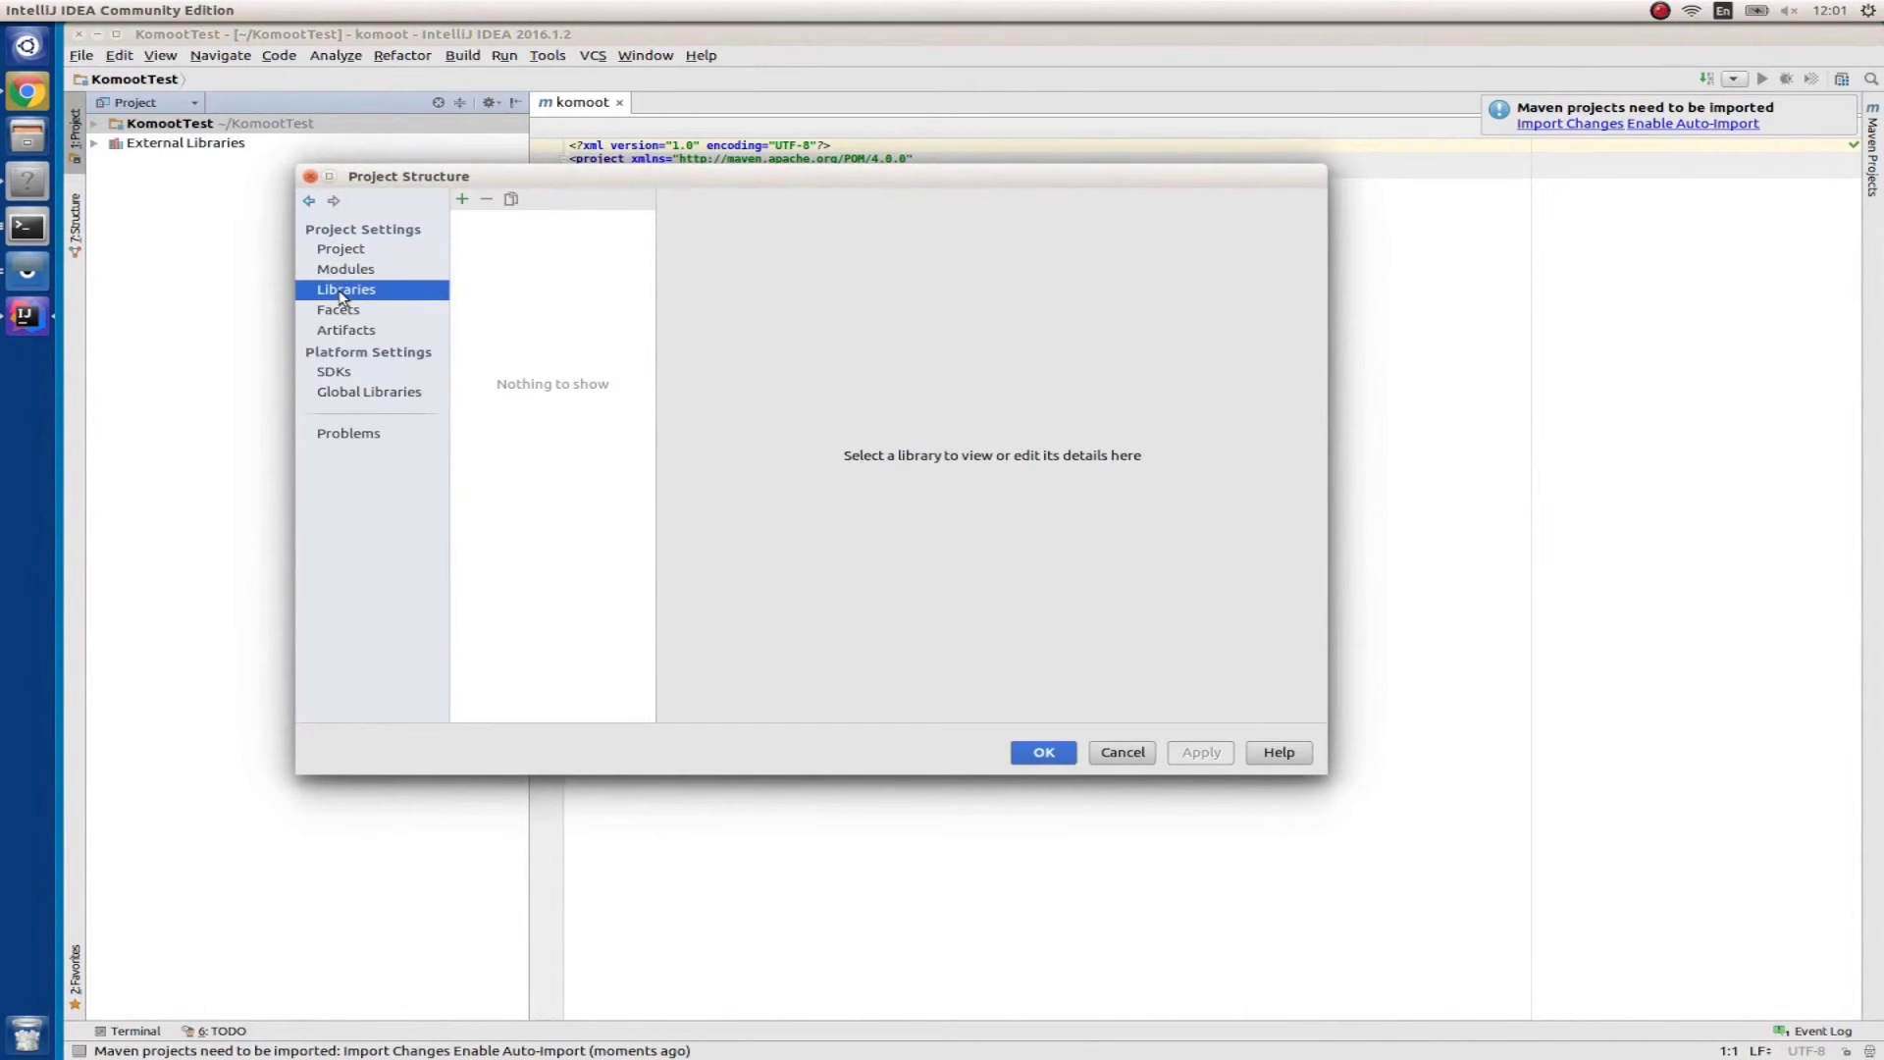
left_click(462, 199)
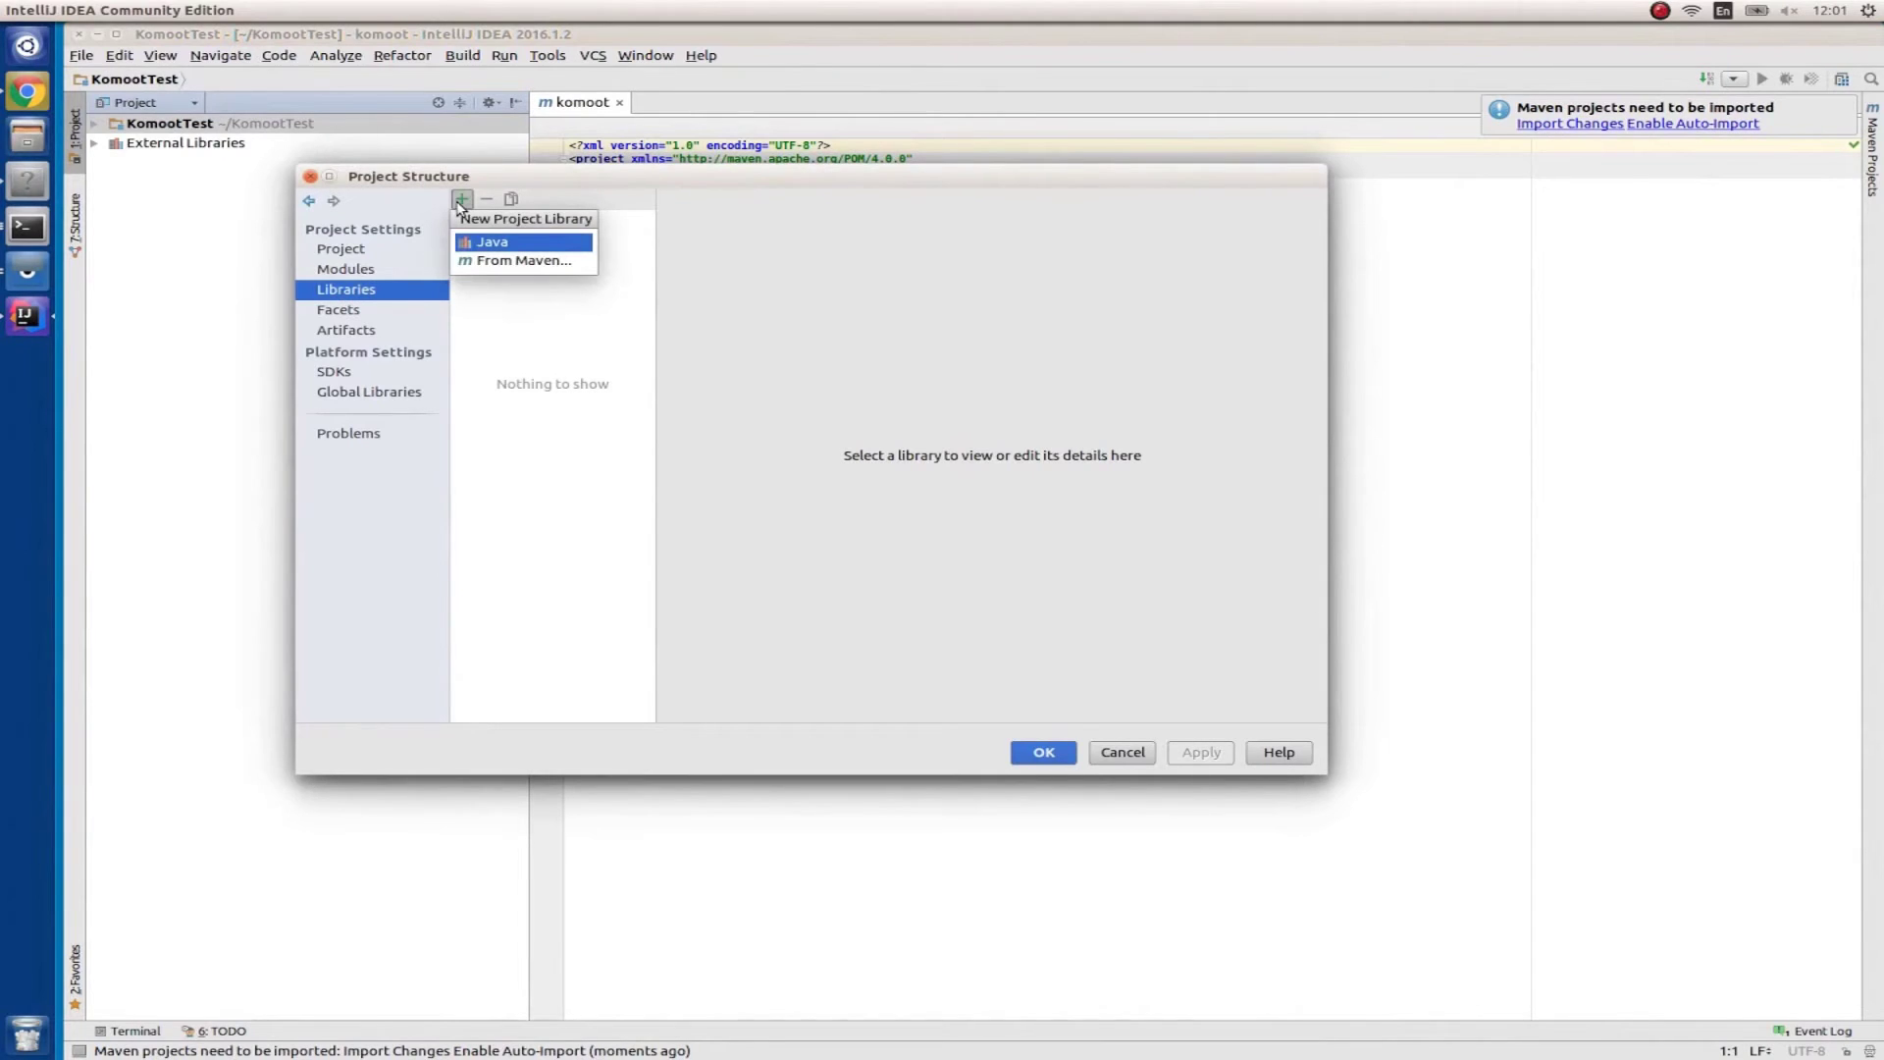
left_click(525, 243)
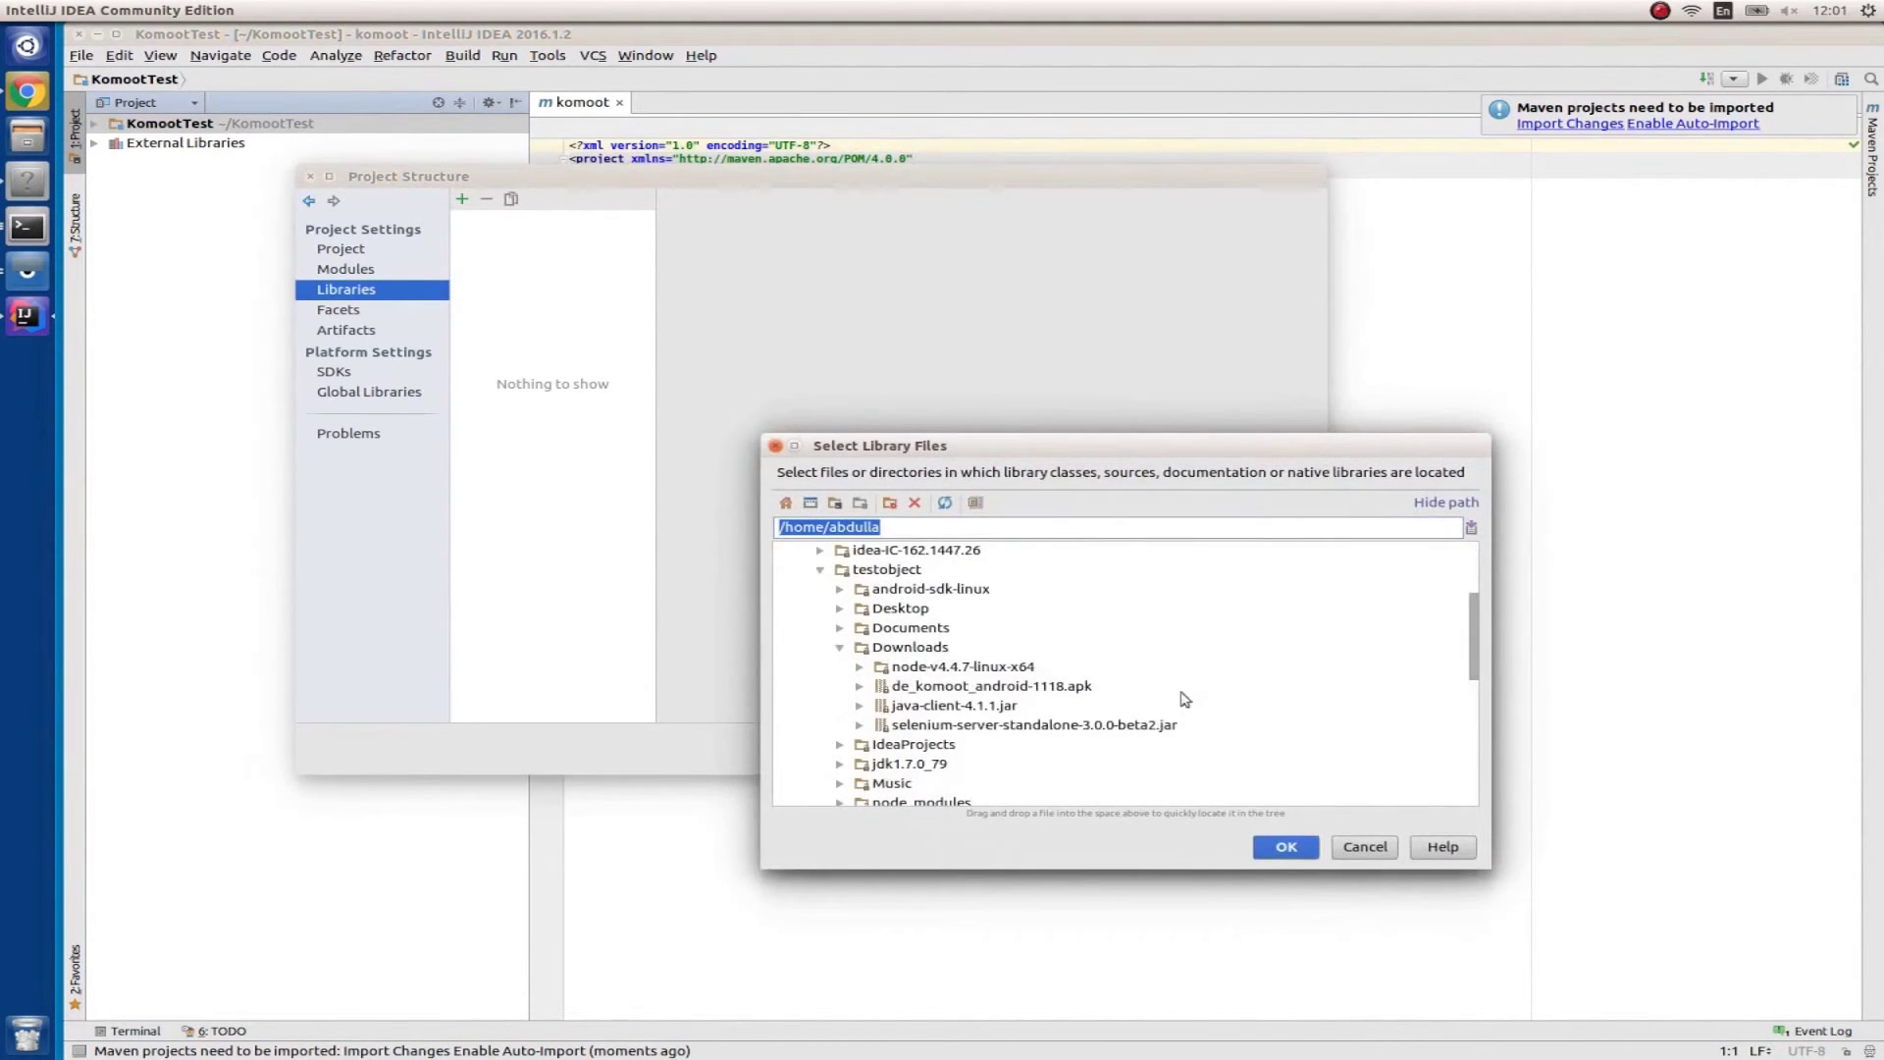
left_click(977, 705)
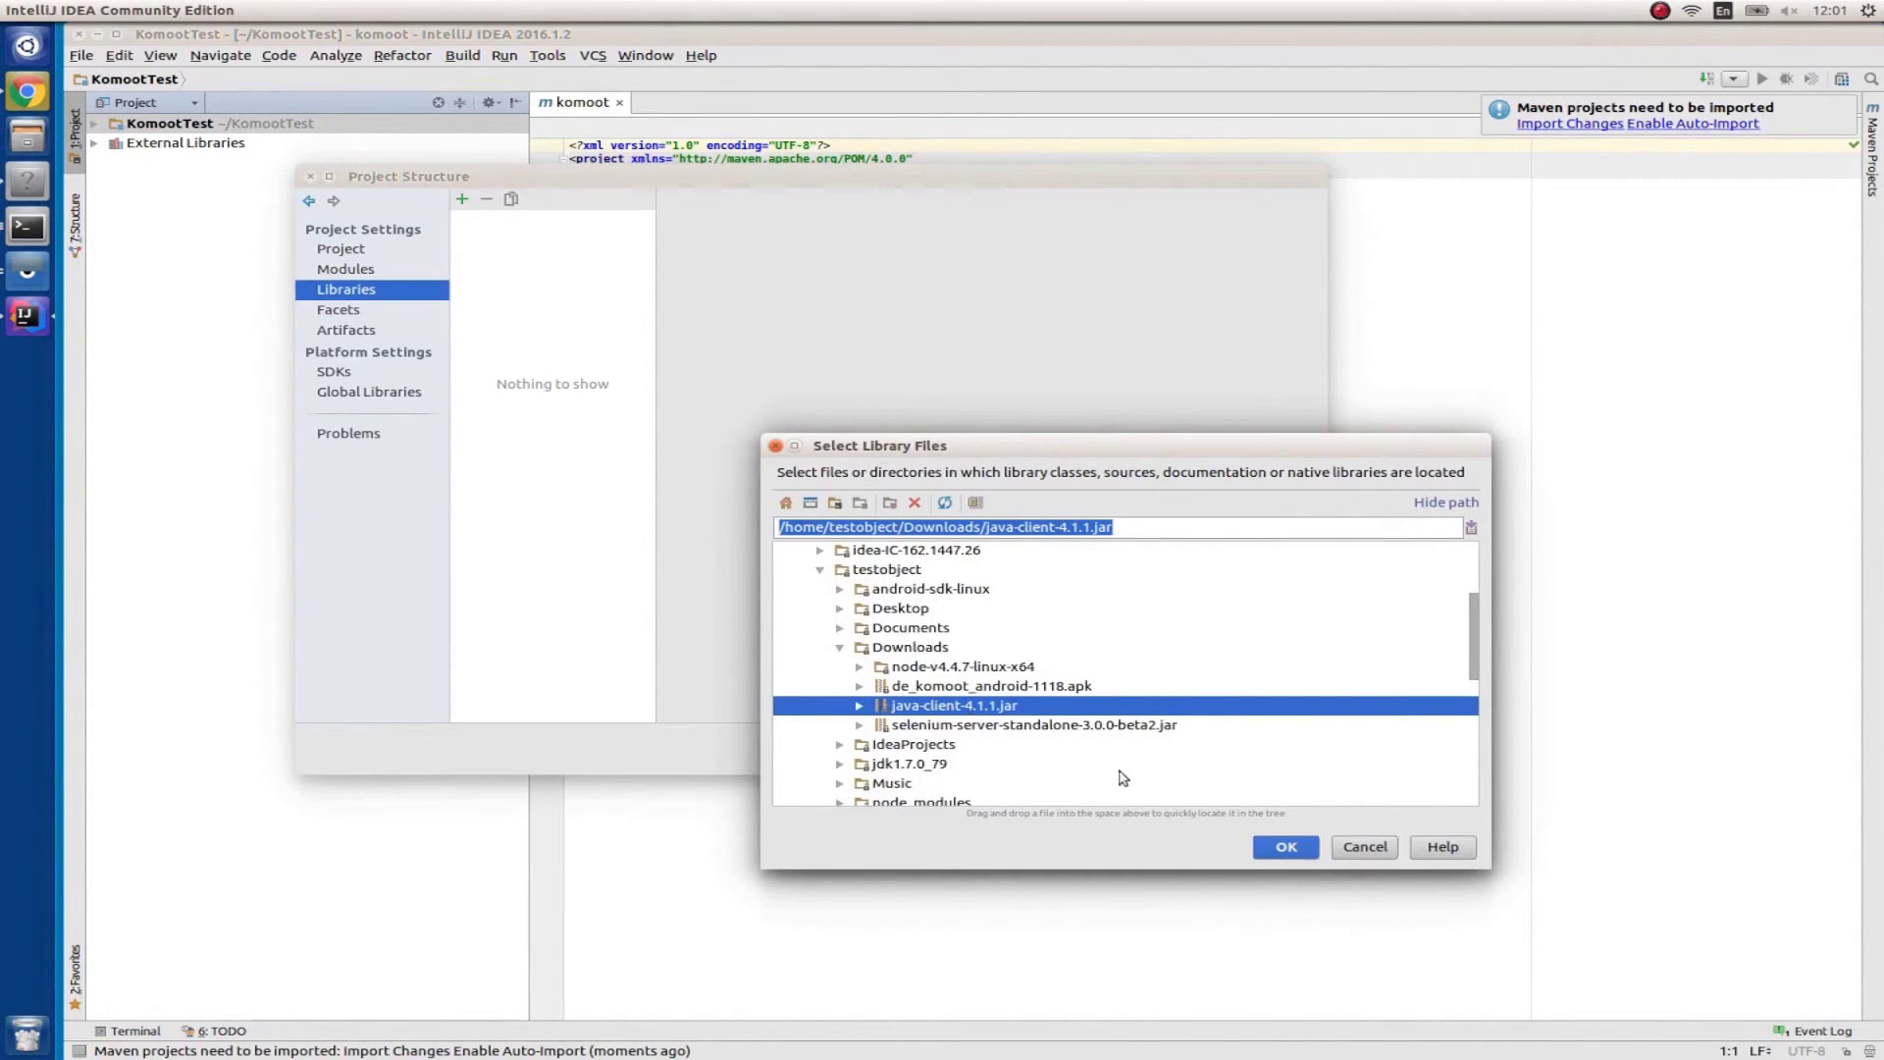
left_click(1285, 847)
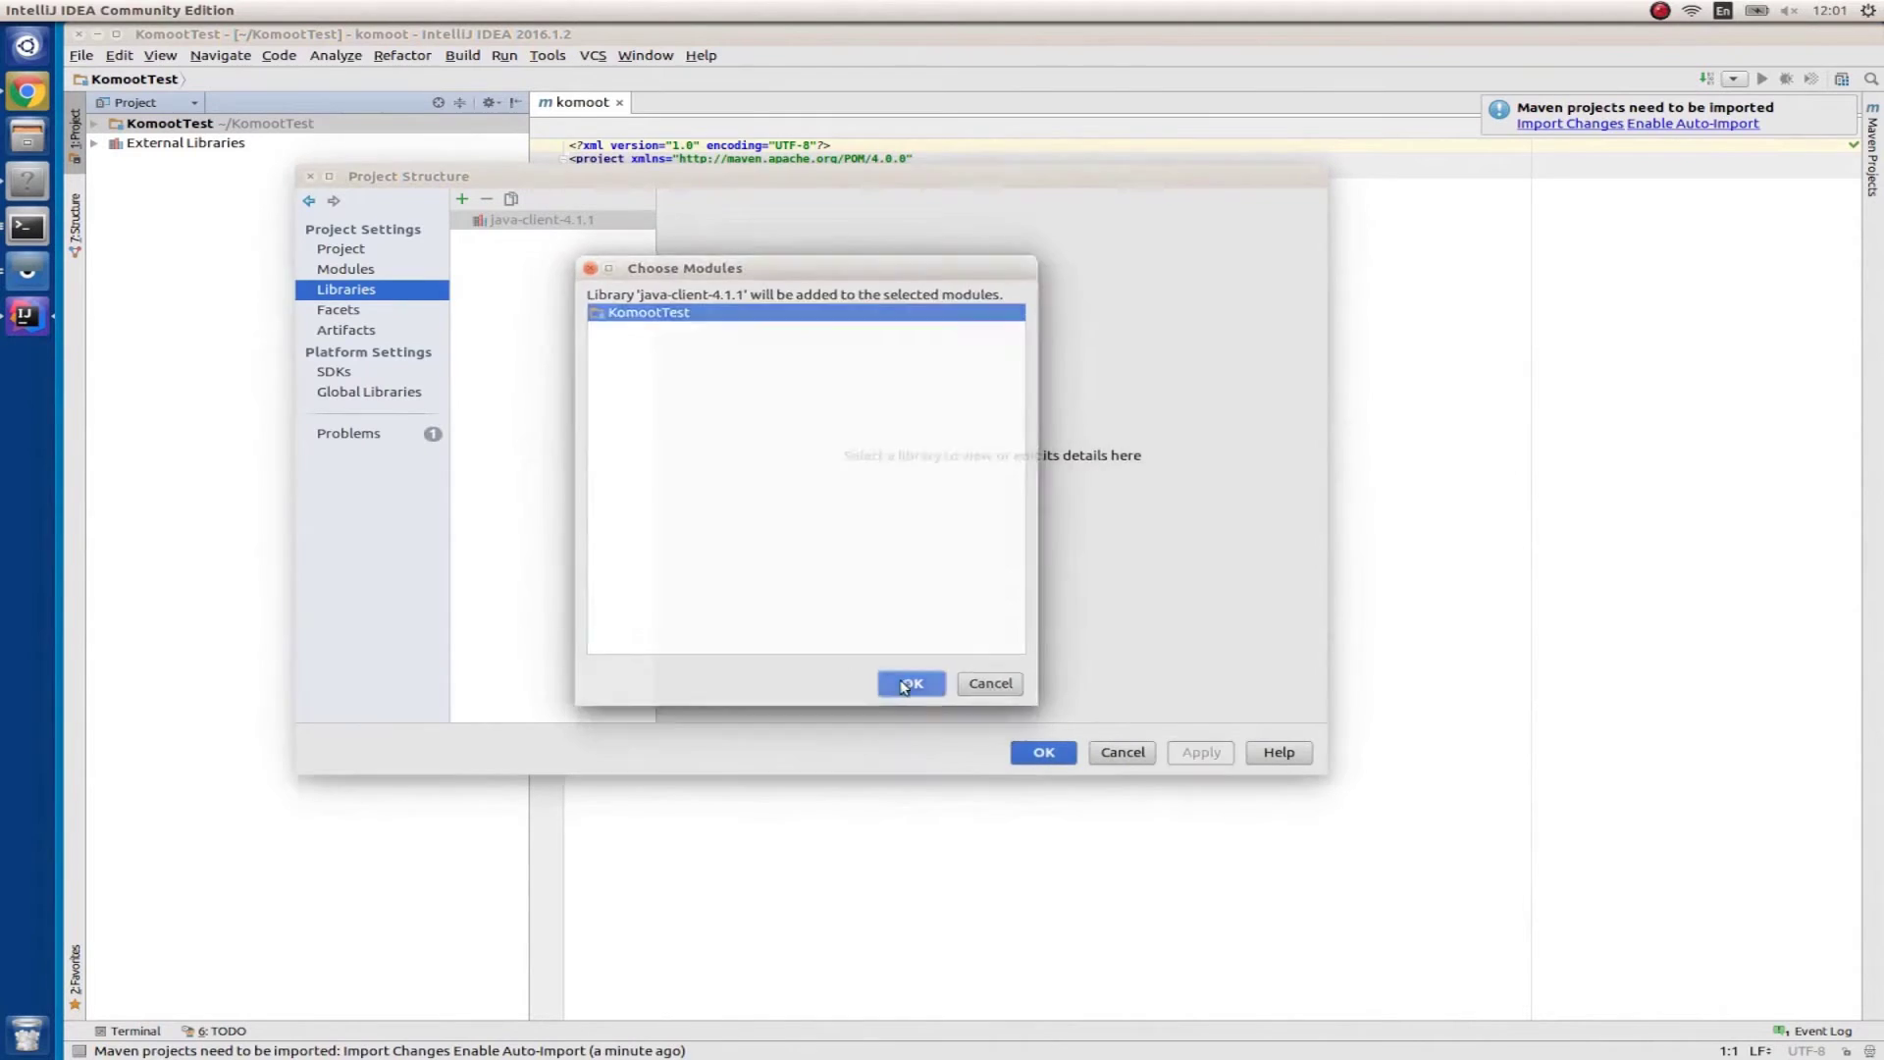
left_click(913, 685)
- Add the selenium-server-standalone-3.0.0-beta2 jar to the module and apply the changes
left_click(463, 199)
left_click(542, 242)
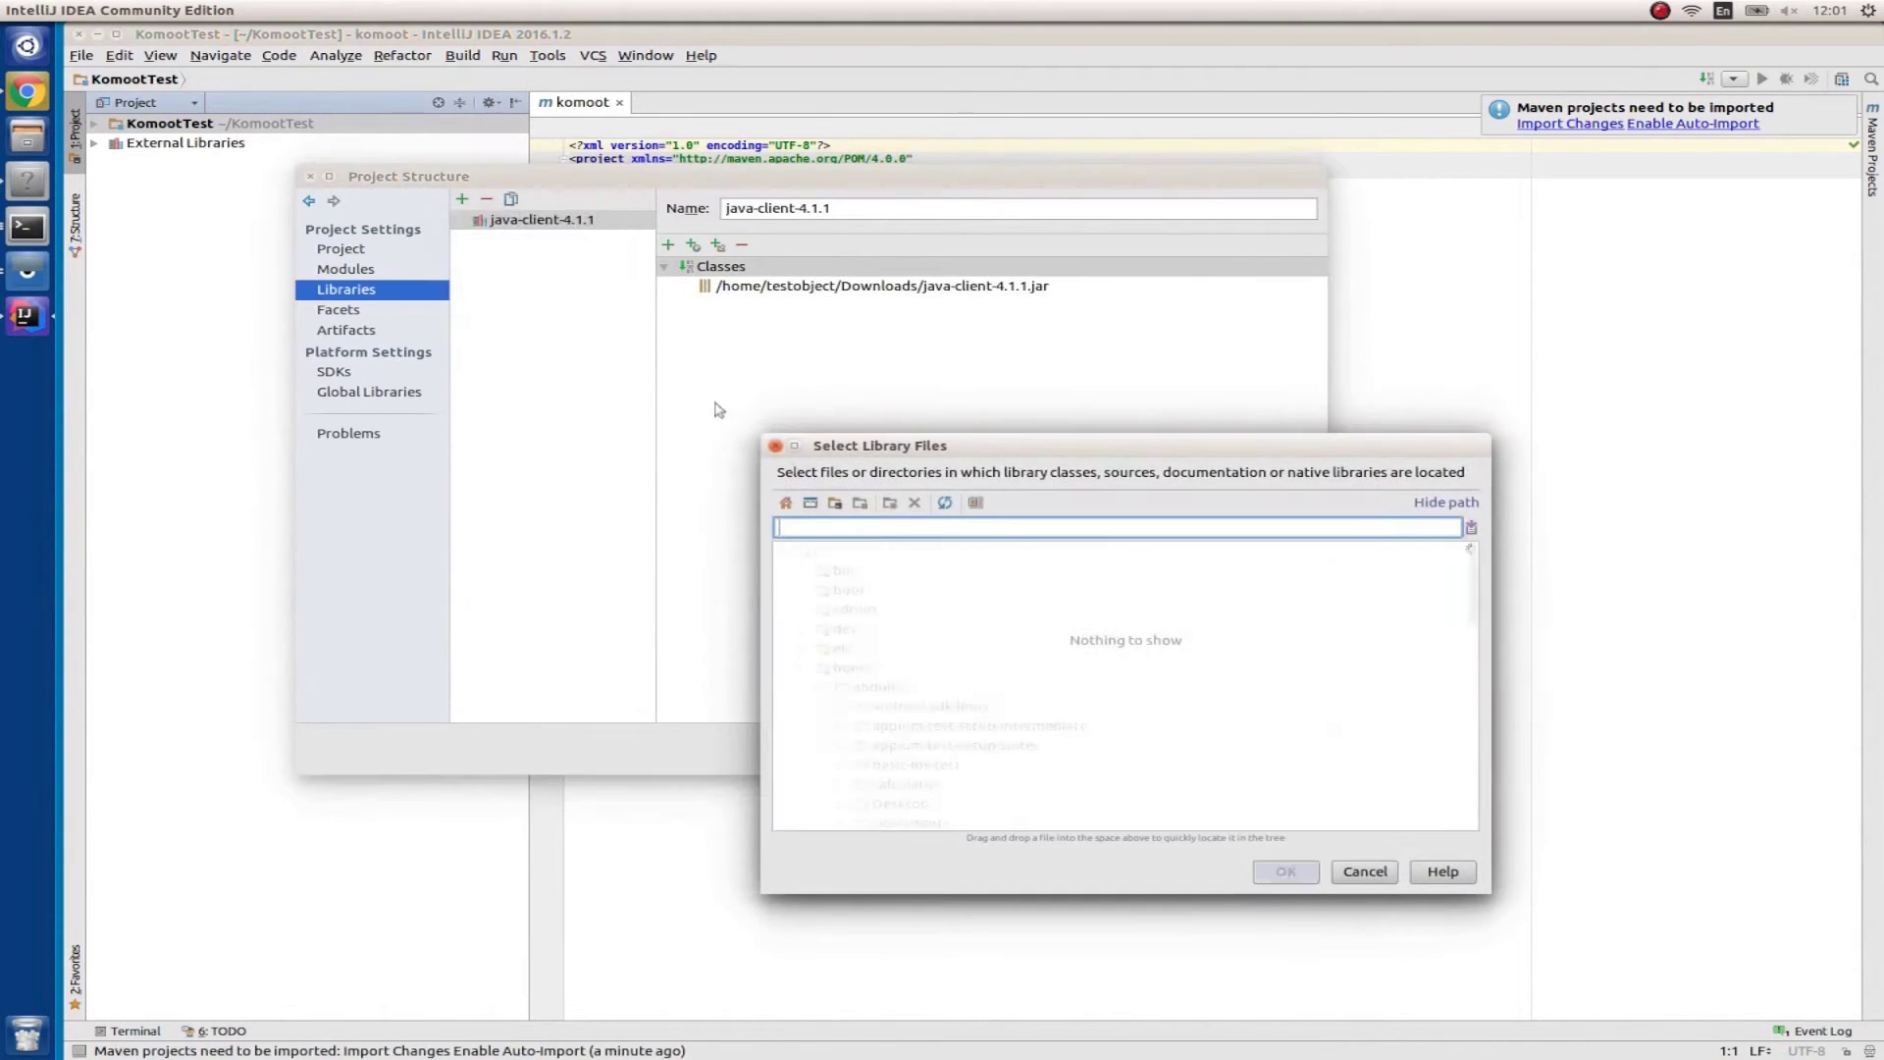
left_click(990, 785)
double_click(990, 785)
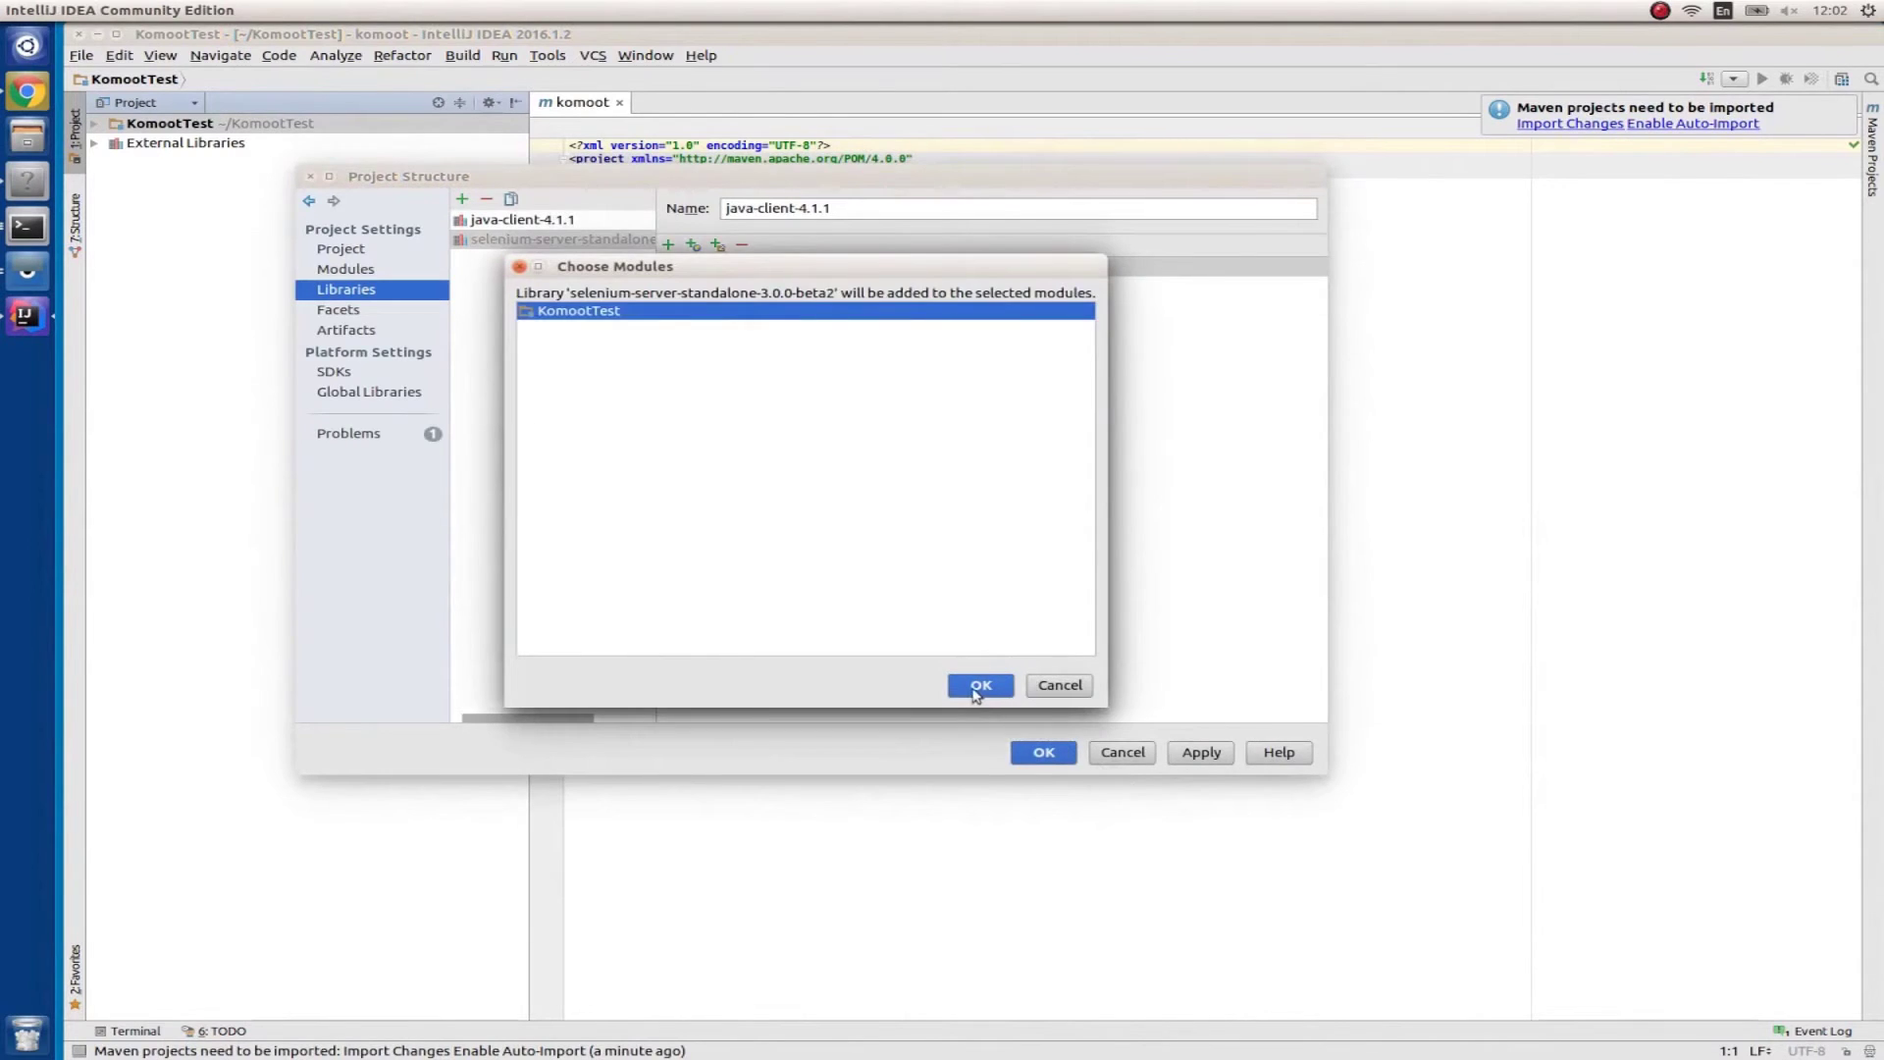
left_click(981, 685)
left_click(1201, 752)
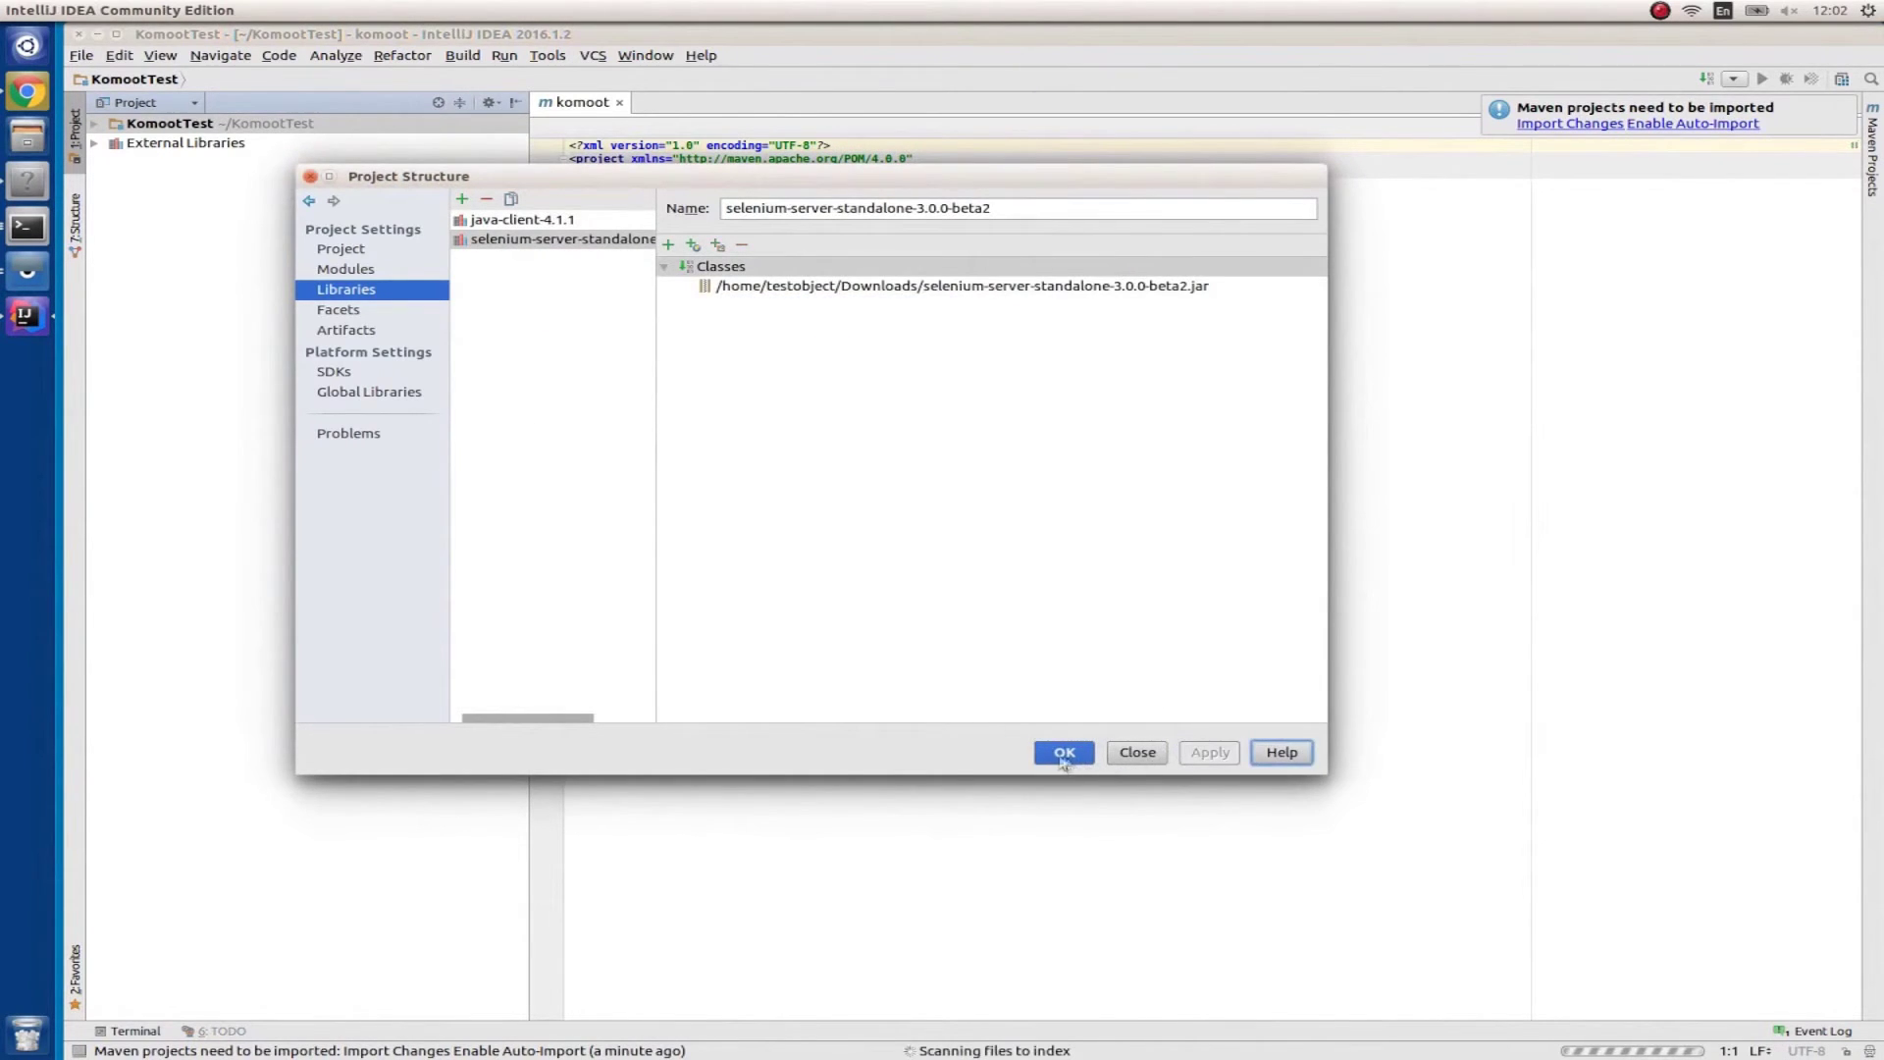
left_click(1043, 752)
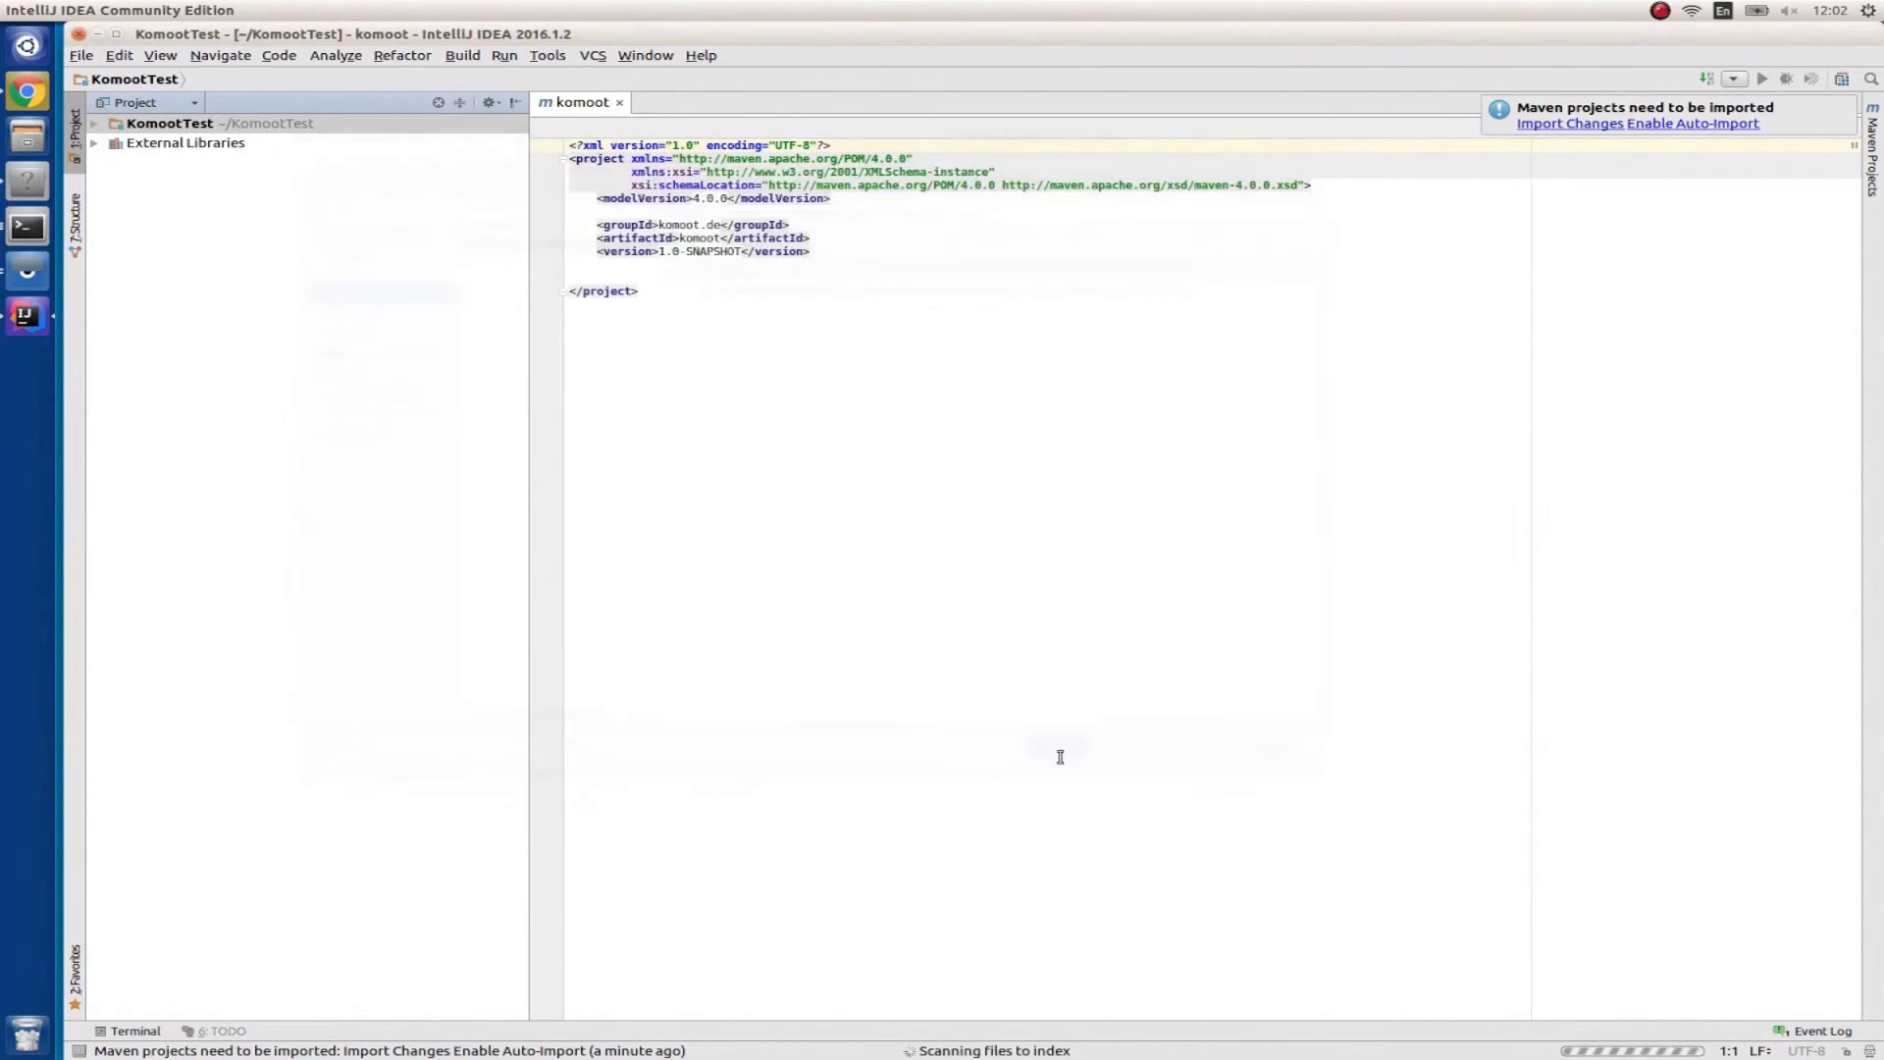
- Add TestClass.java under src/test/java using New > Java Class and open blank lines in its body
left_click(92, 123)
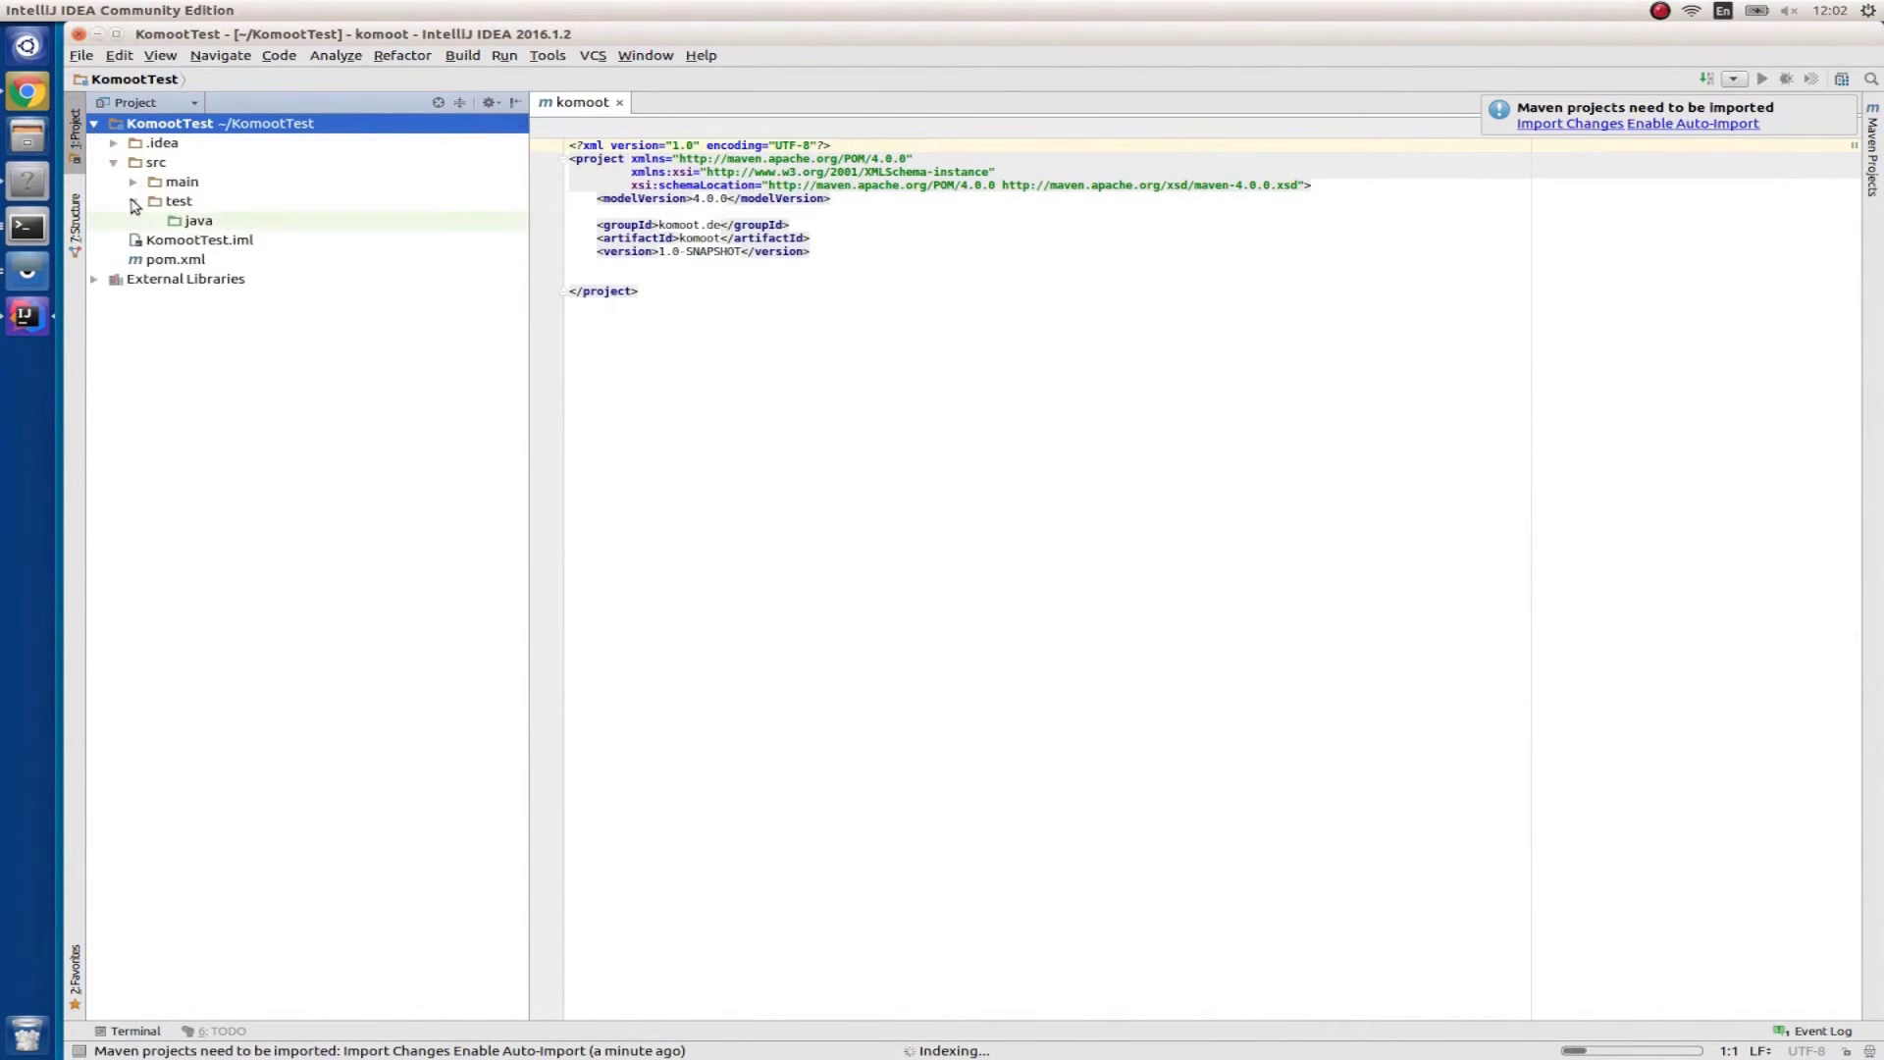
left_click(202, 220)
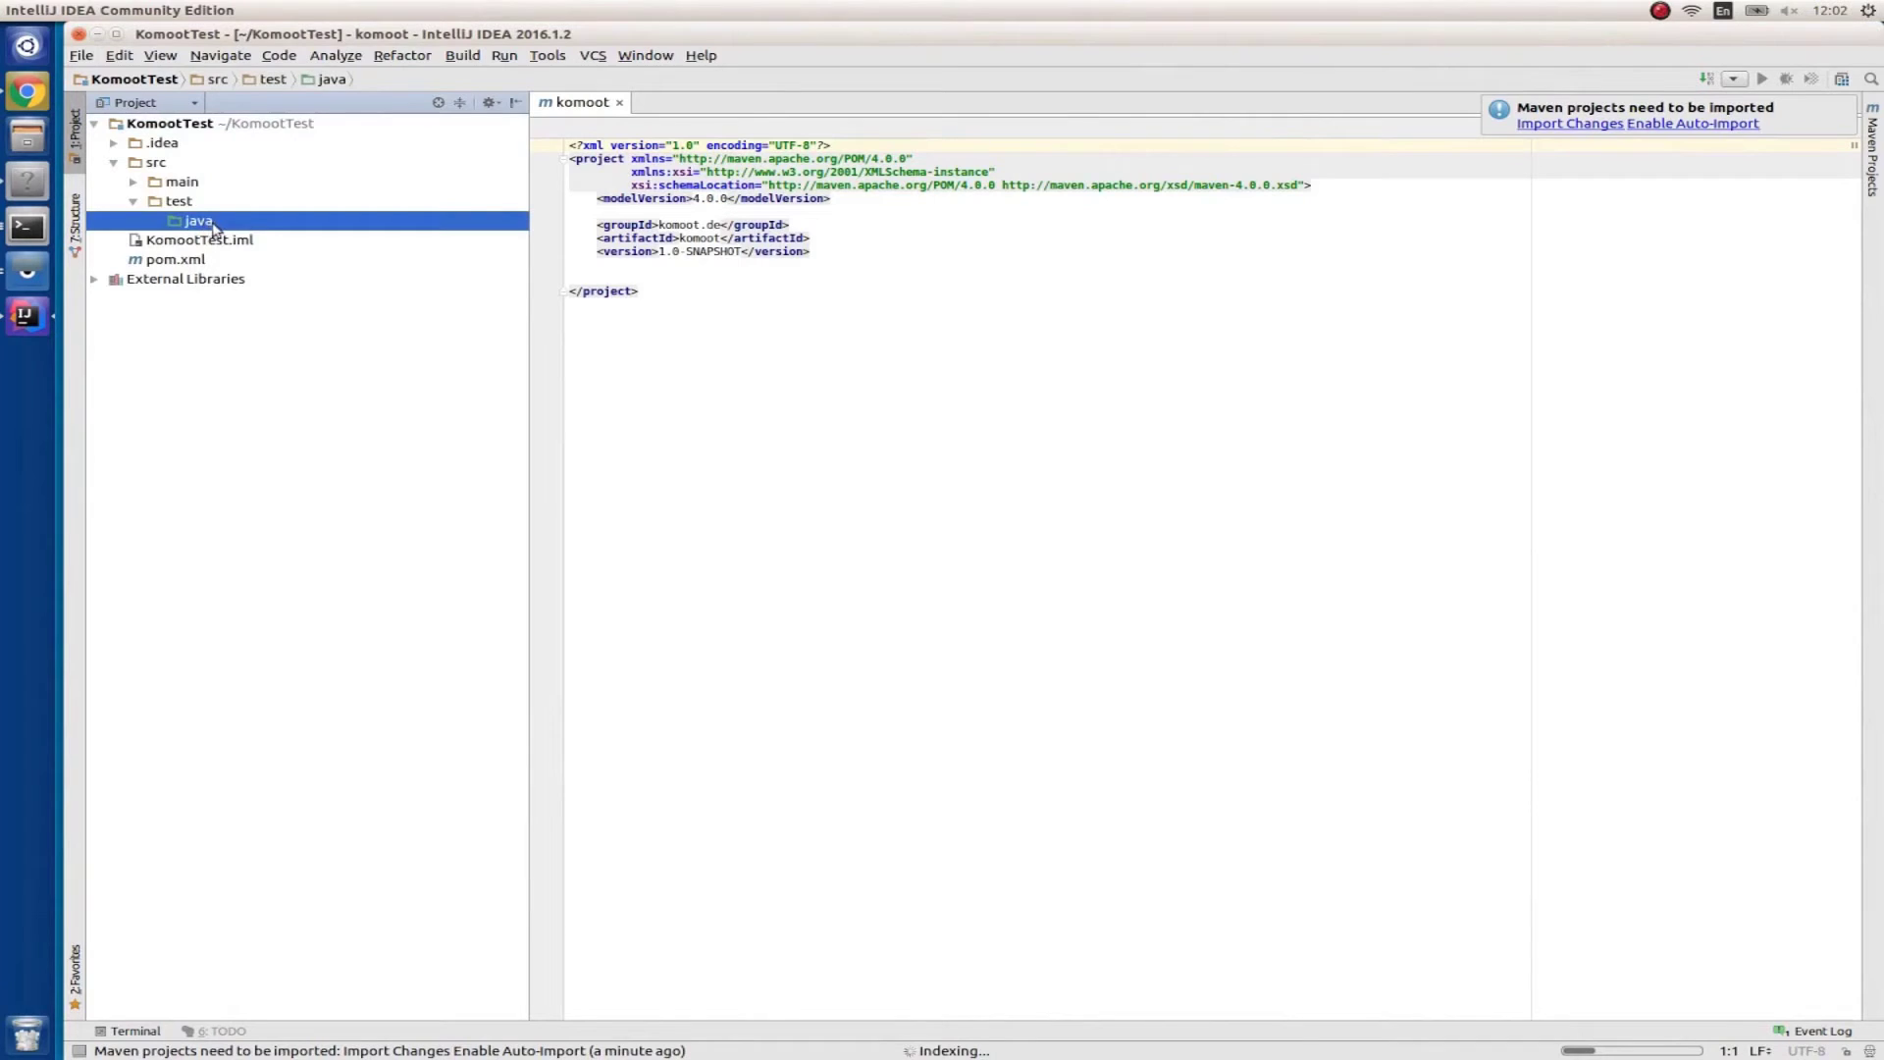
right_click(209, 223)
mouse_move(244, 235)
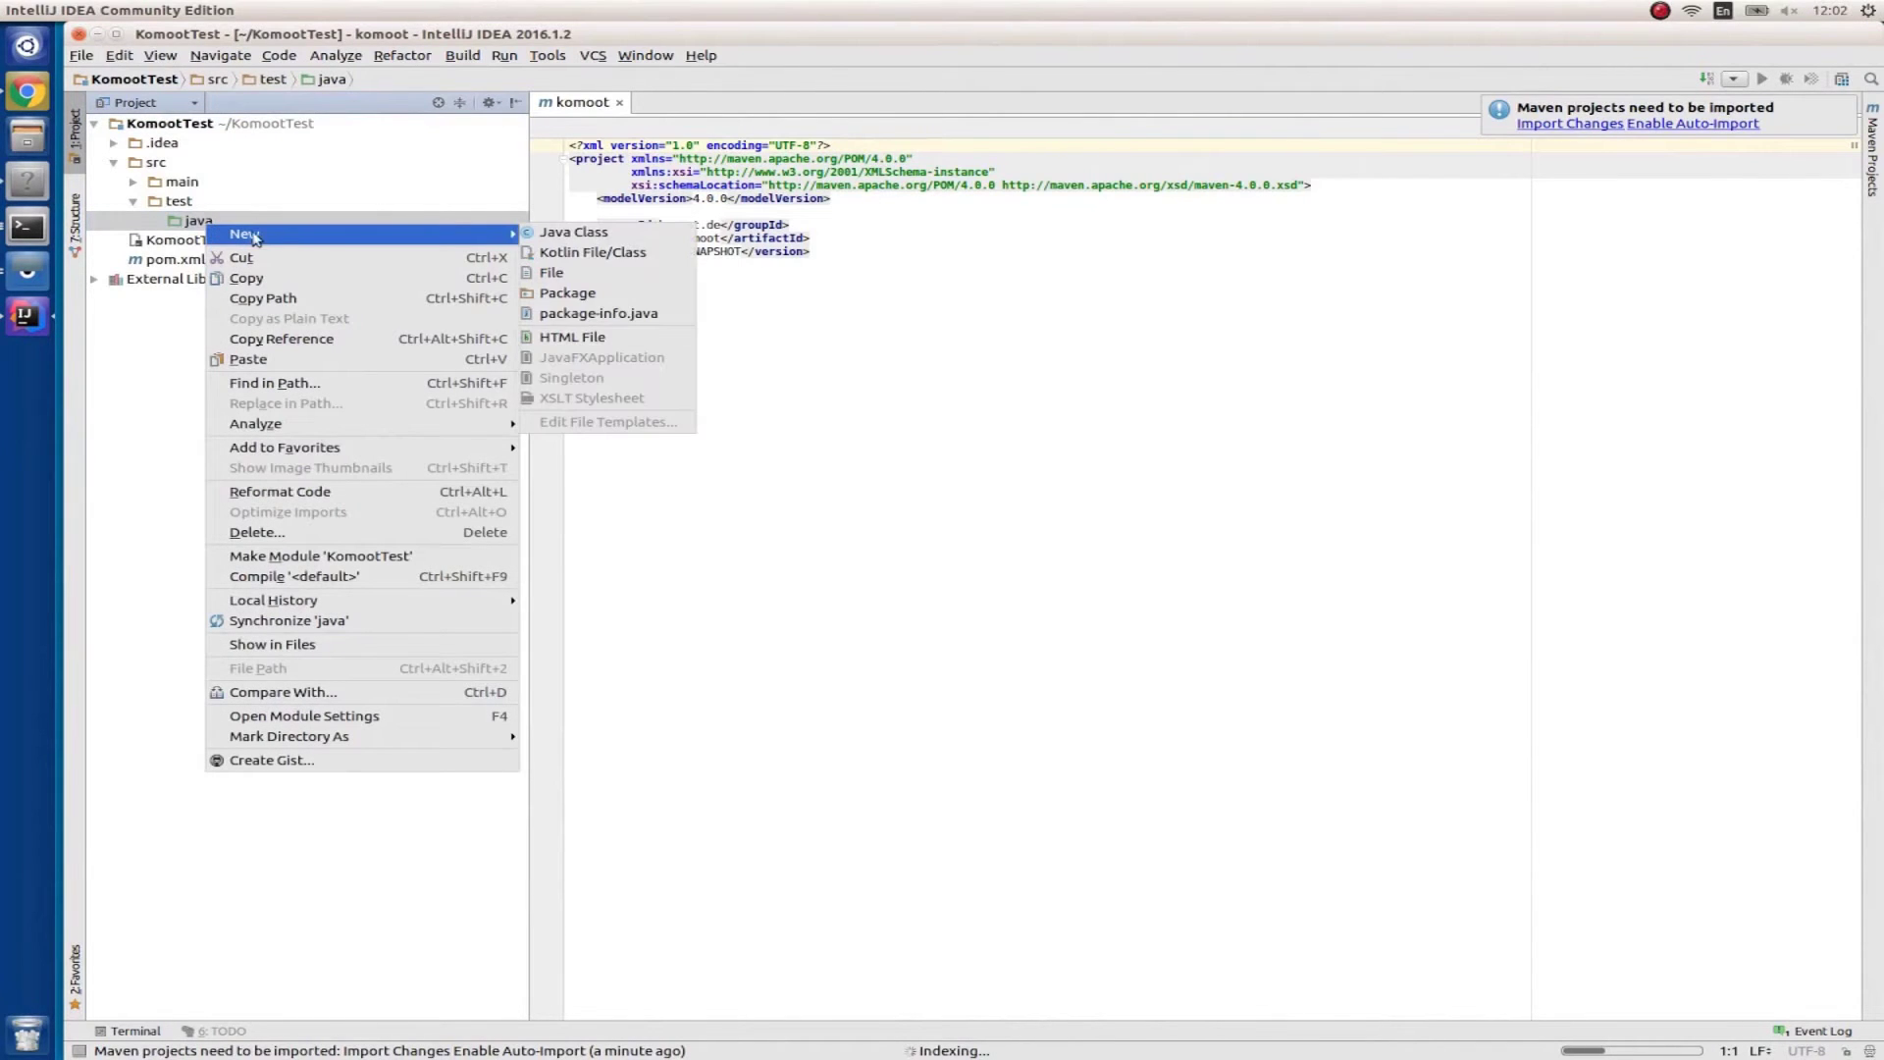
left_click(574, 233)
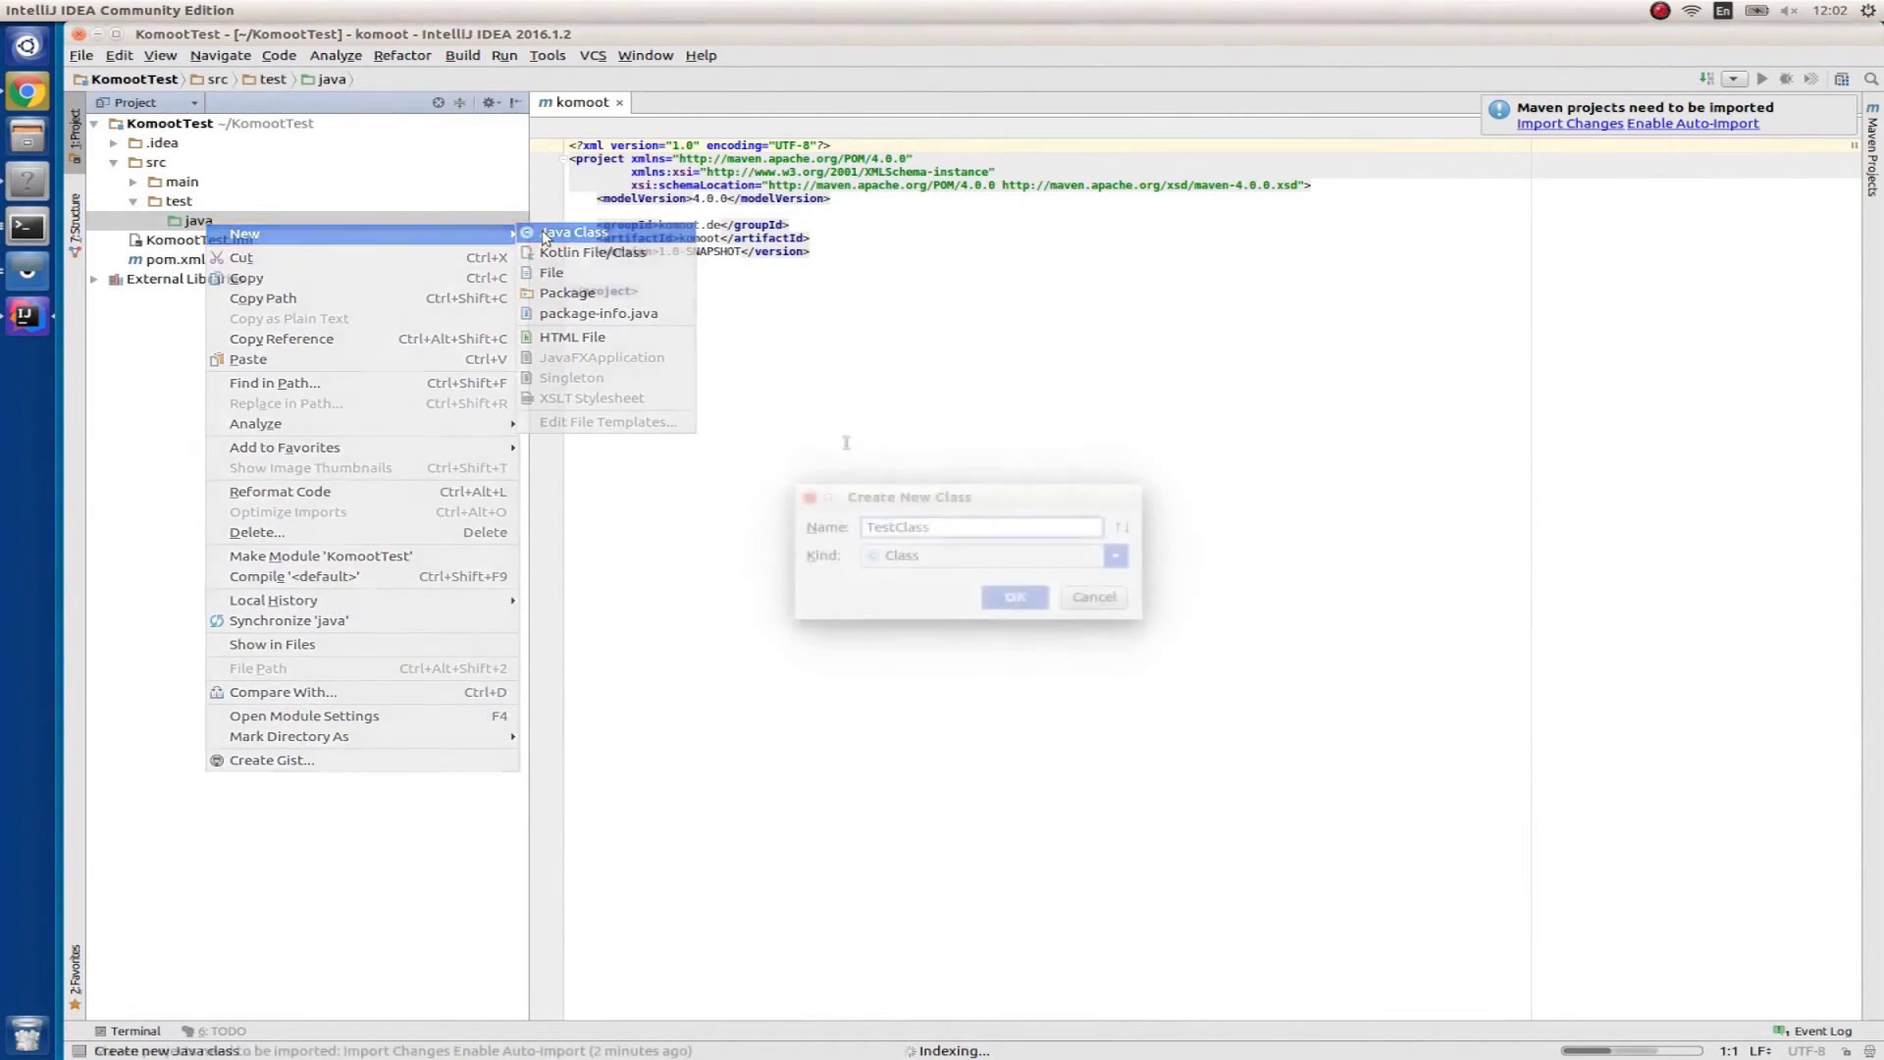
type("TestClass")
left_click(1014, 598)
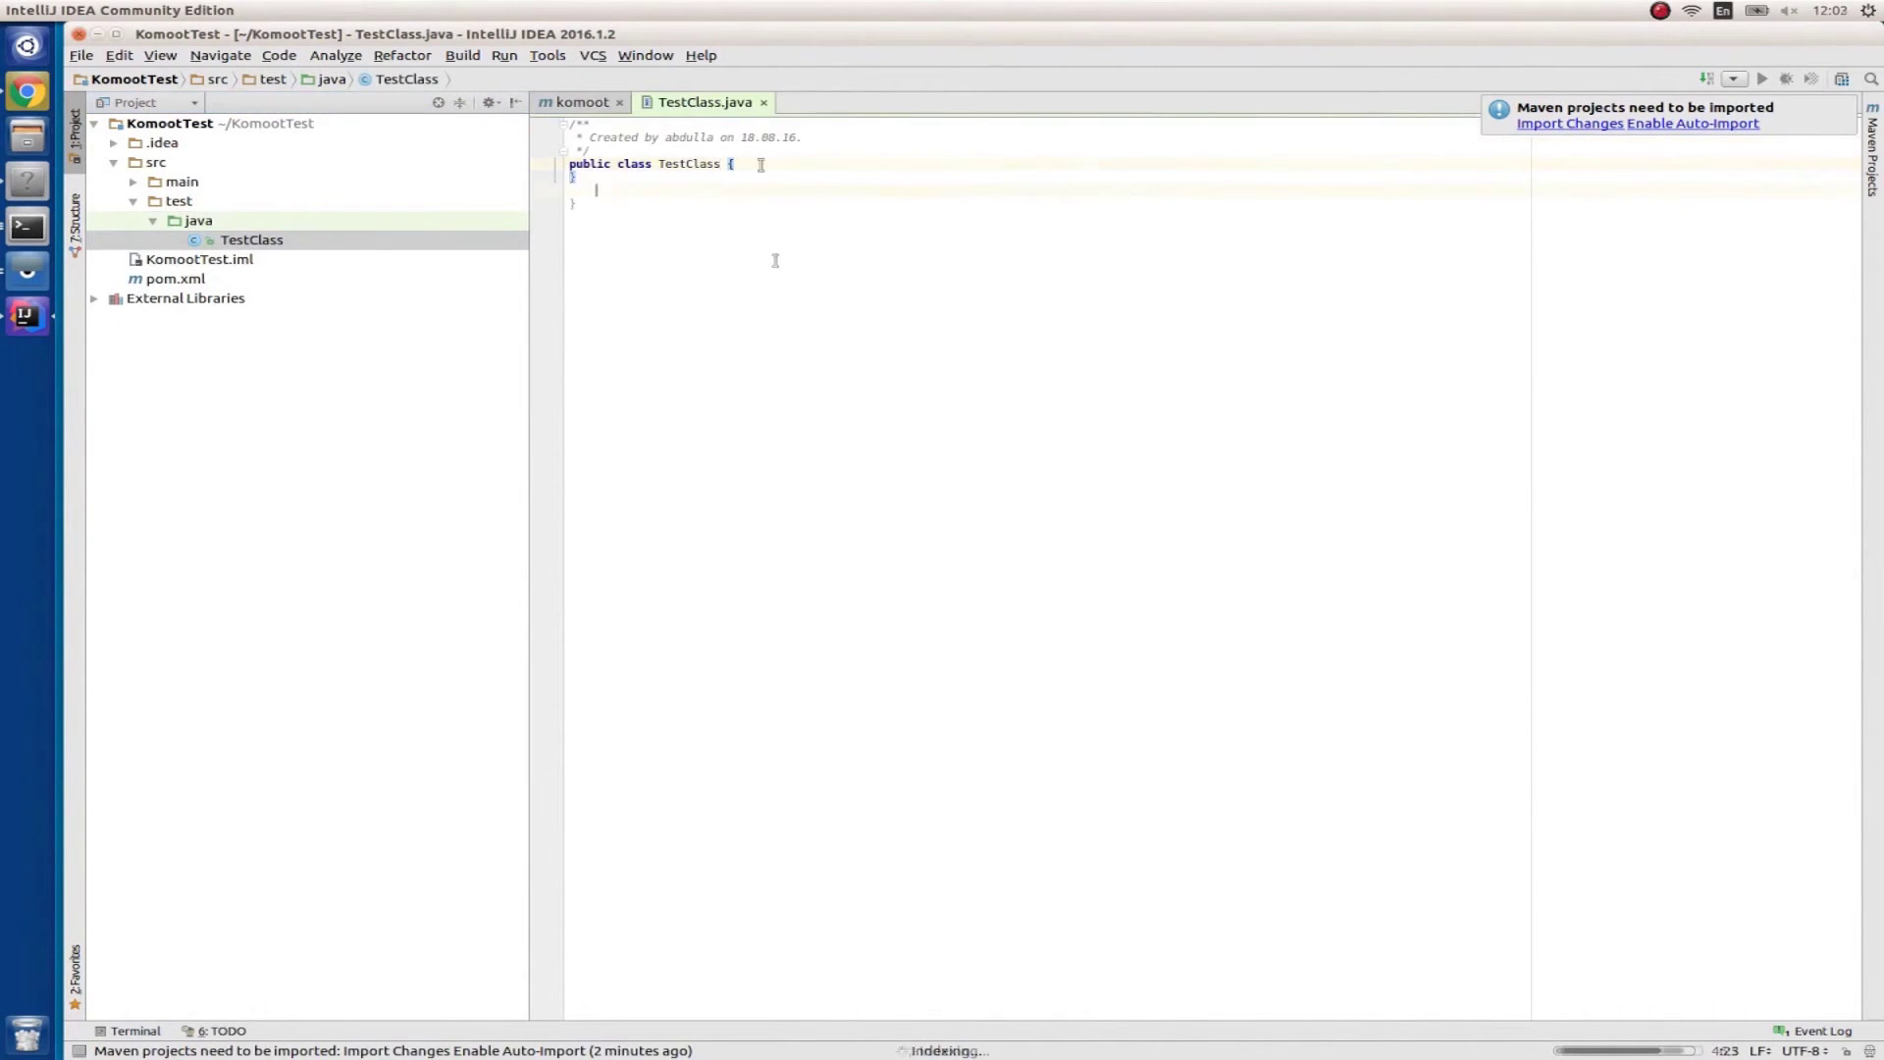
key("Return")
key("Return")
type("fo")
key("Return")
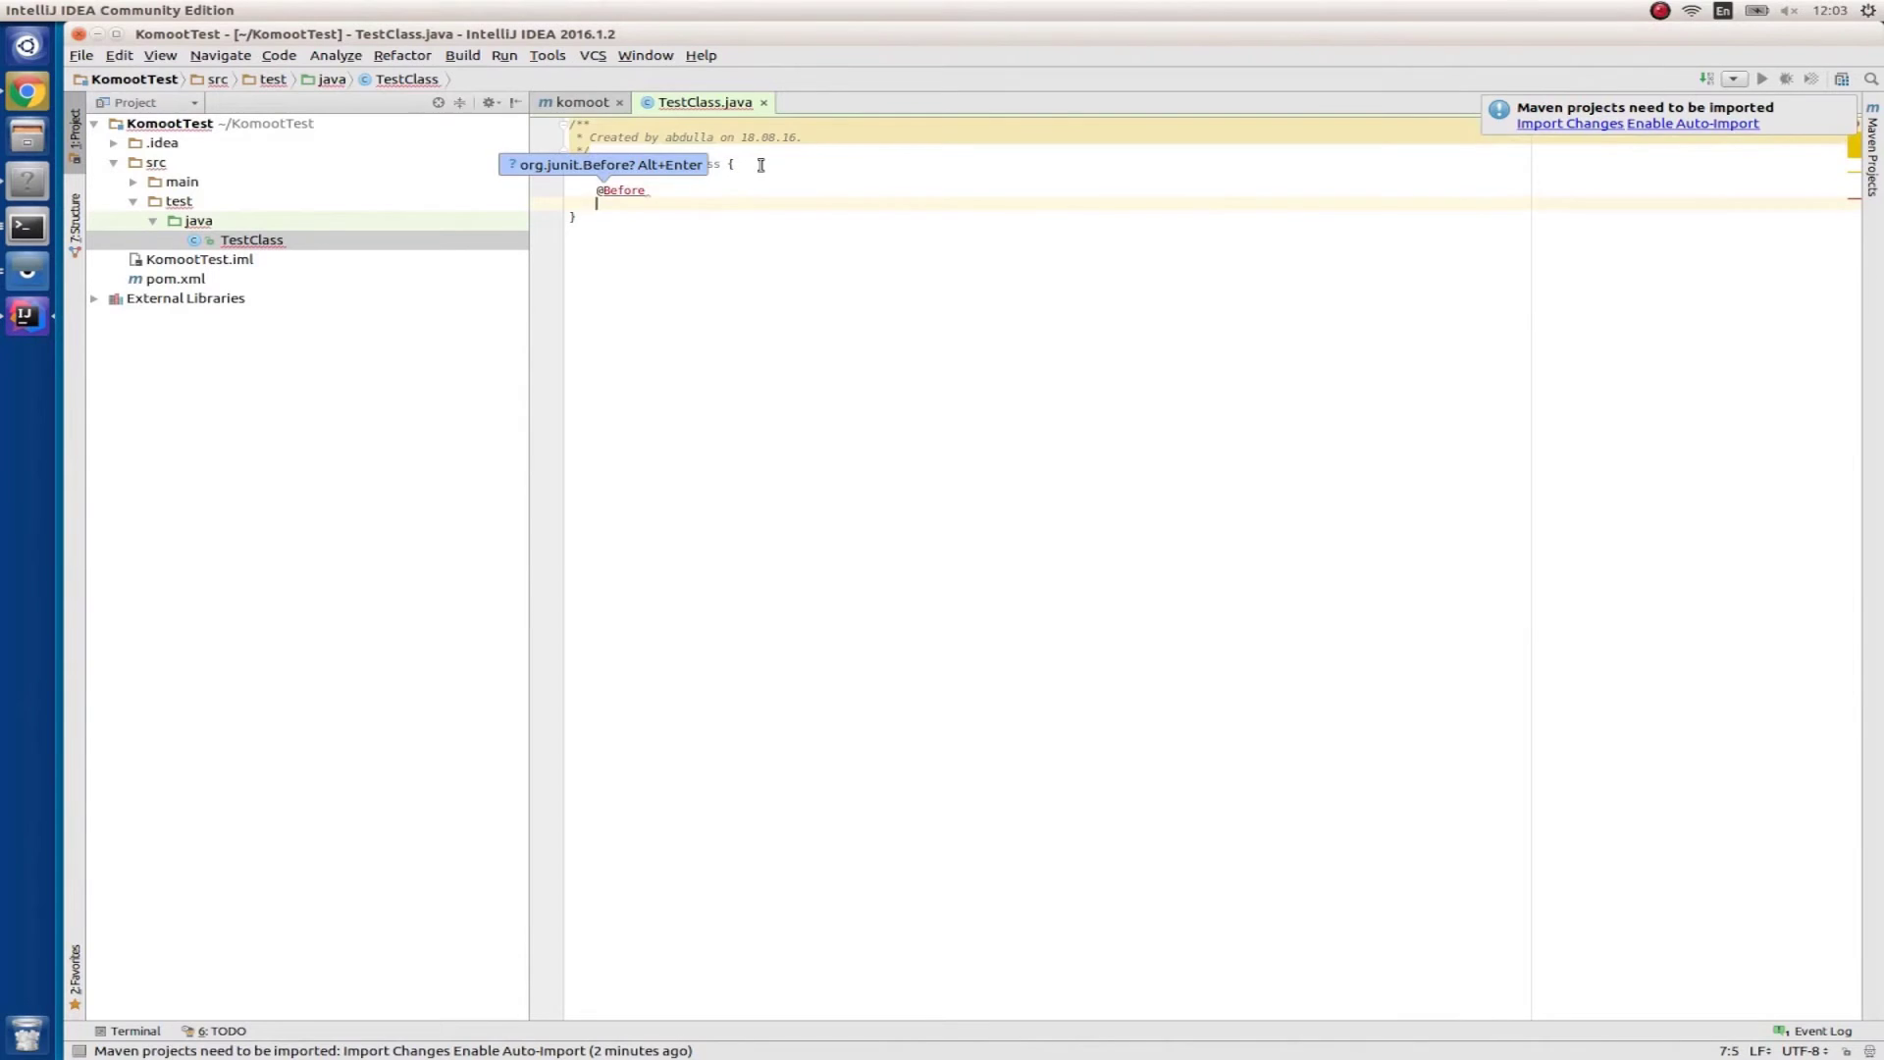
key("alt+Return")
type("public void setUp")
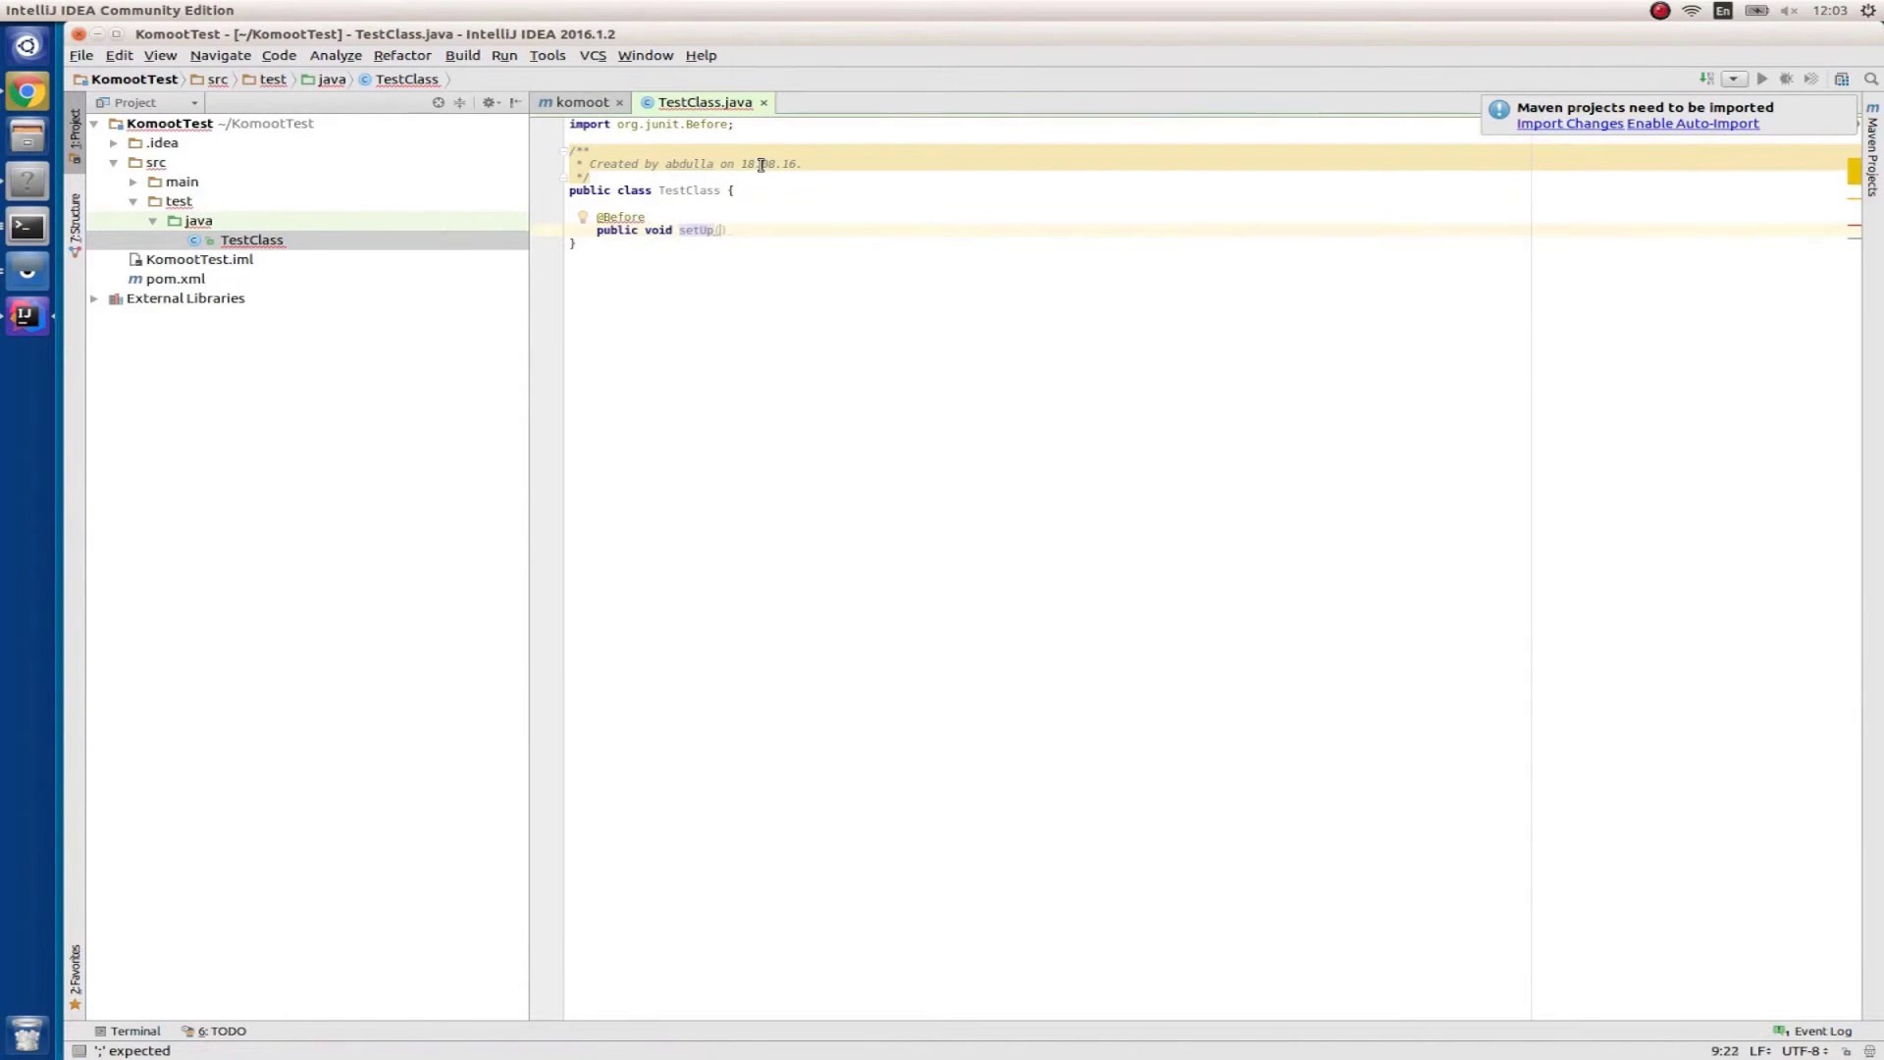
type("(){}")
key("Return")
type("@After")
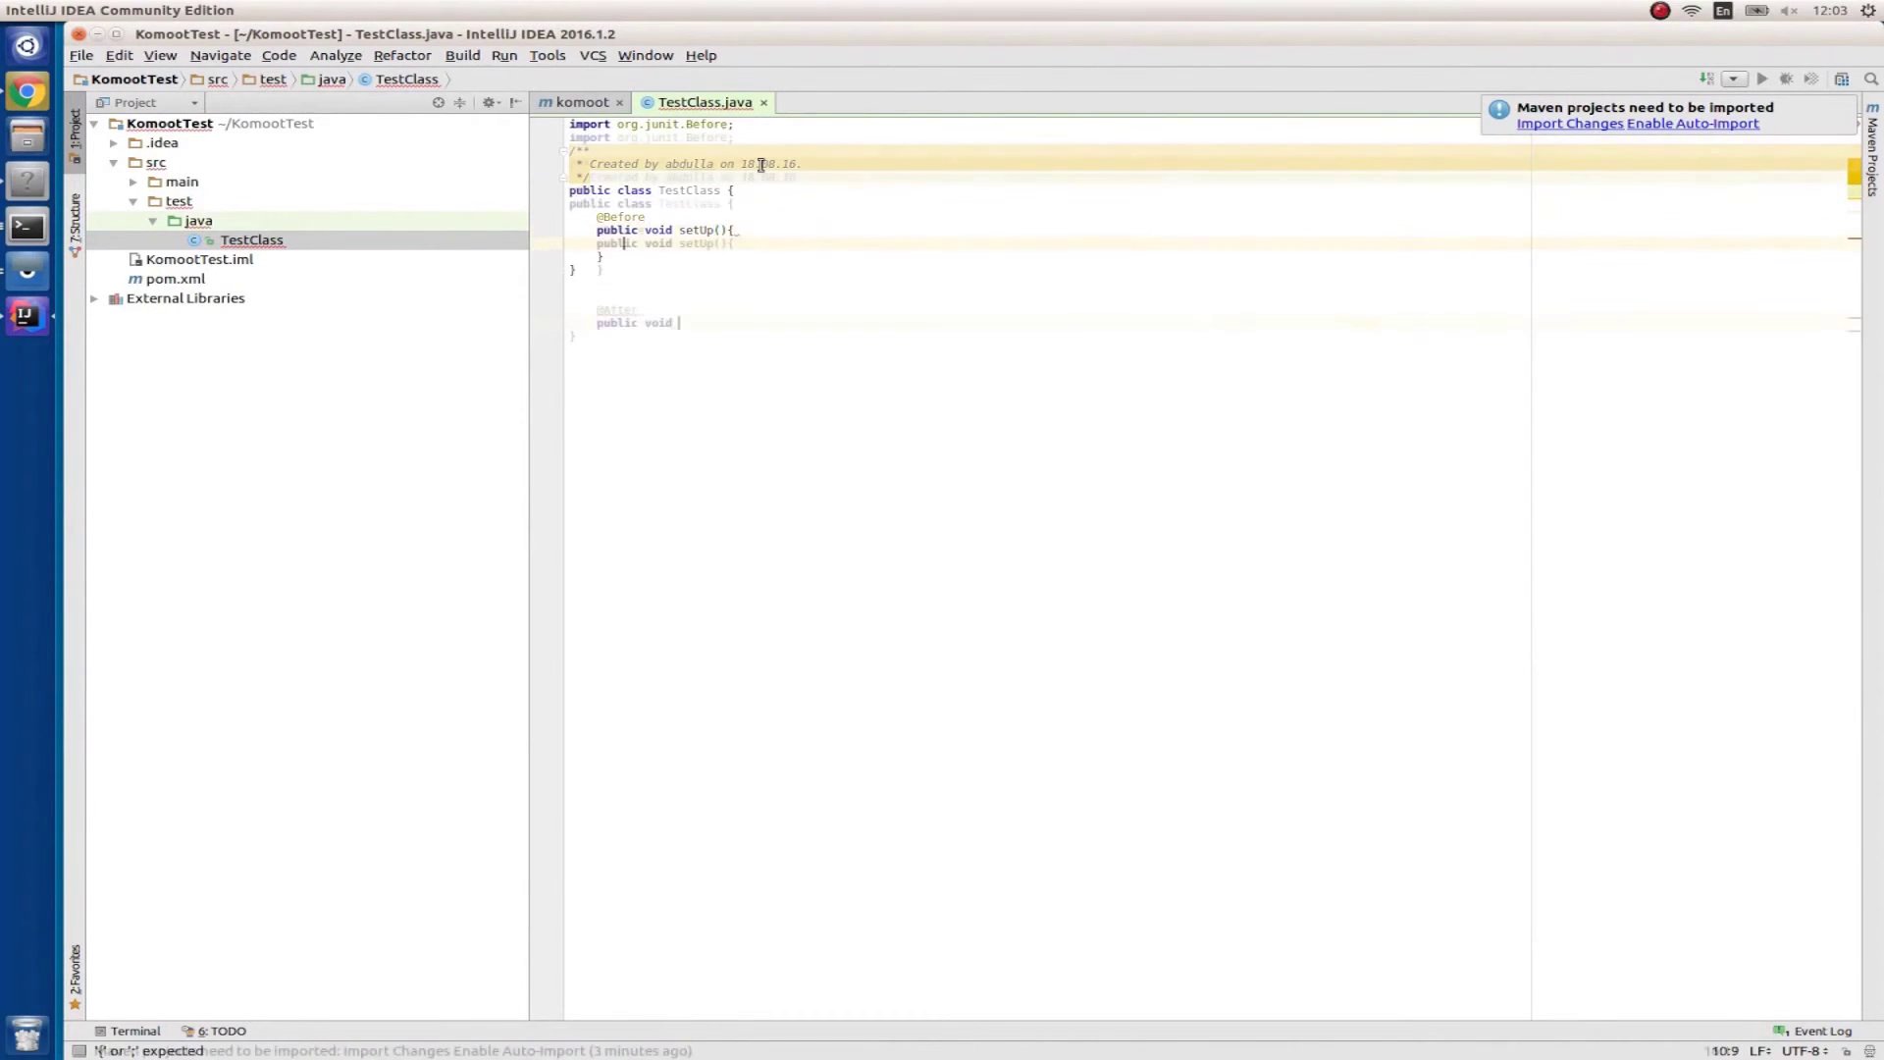
key("alt+Return")
key("Return")
type("public void tearD")
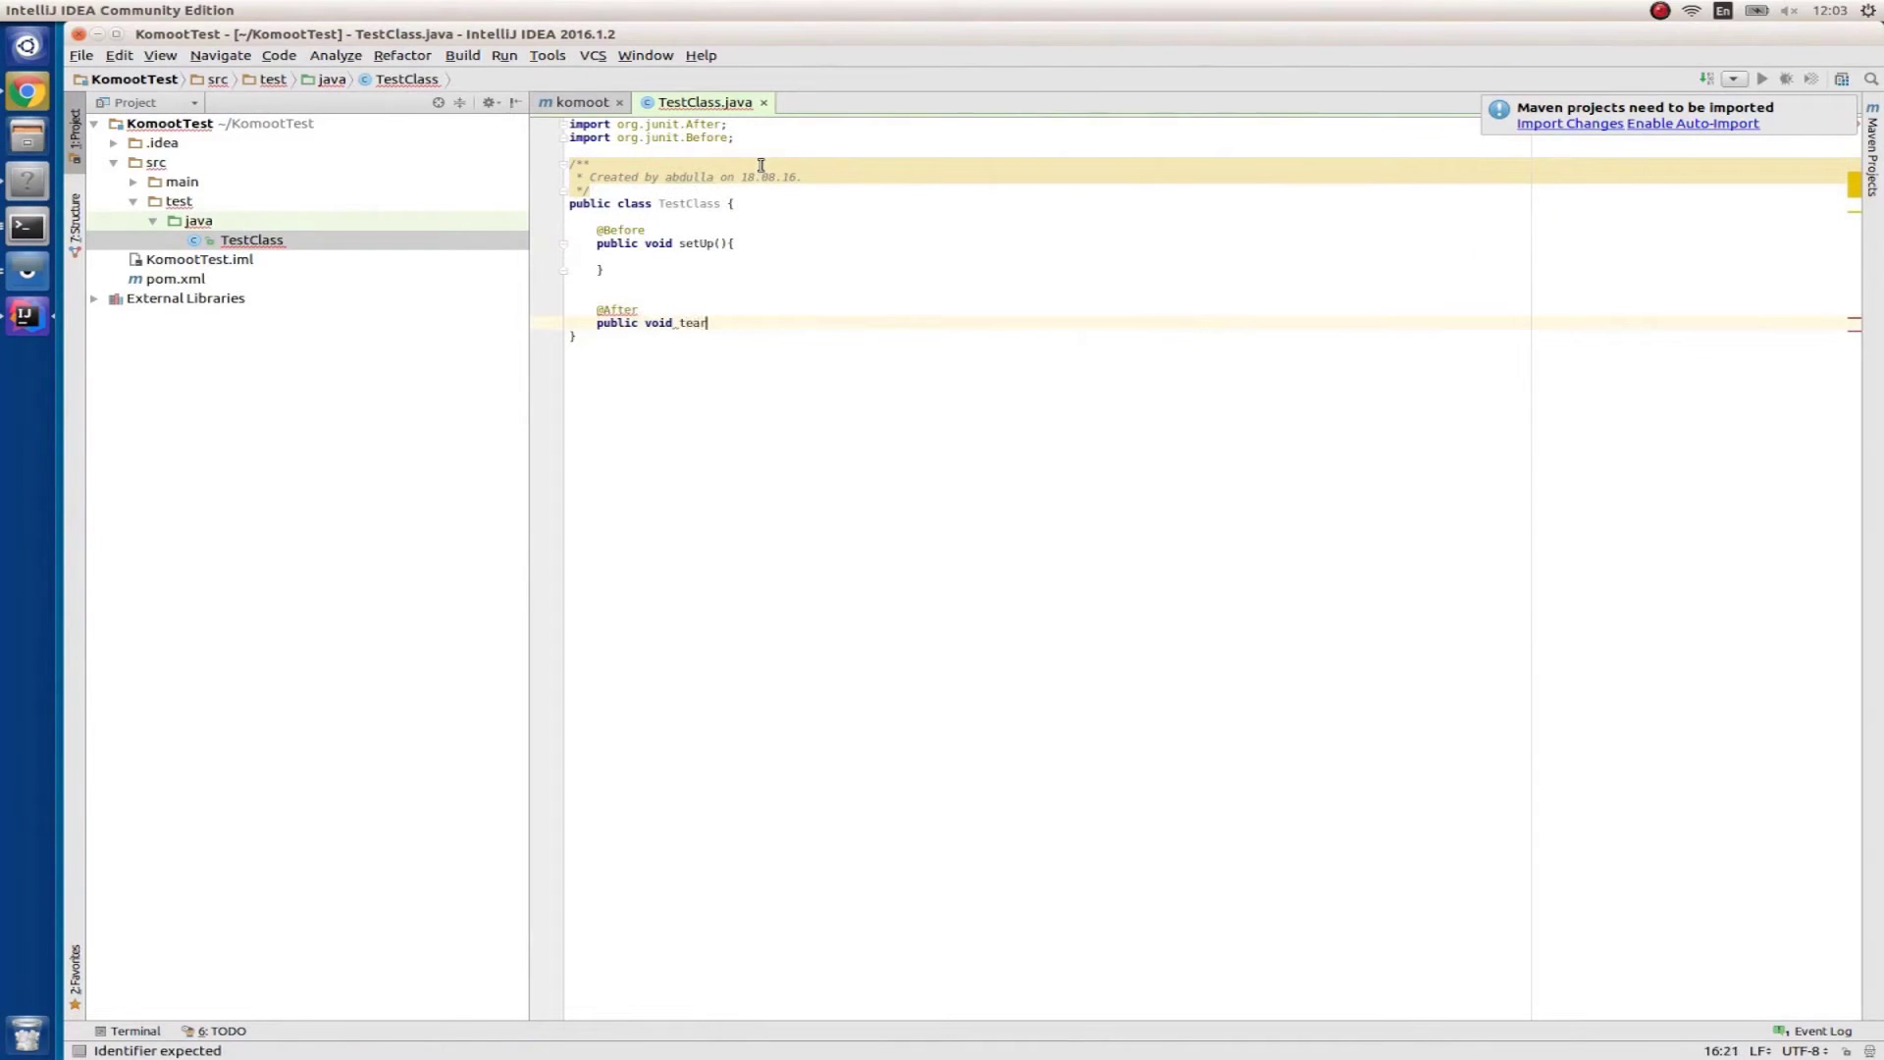
type("own")
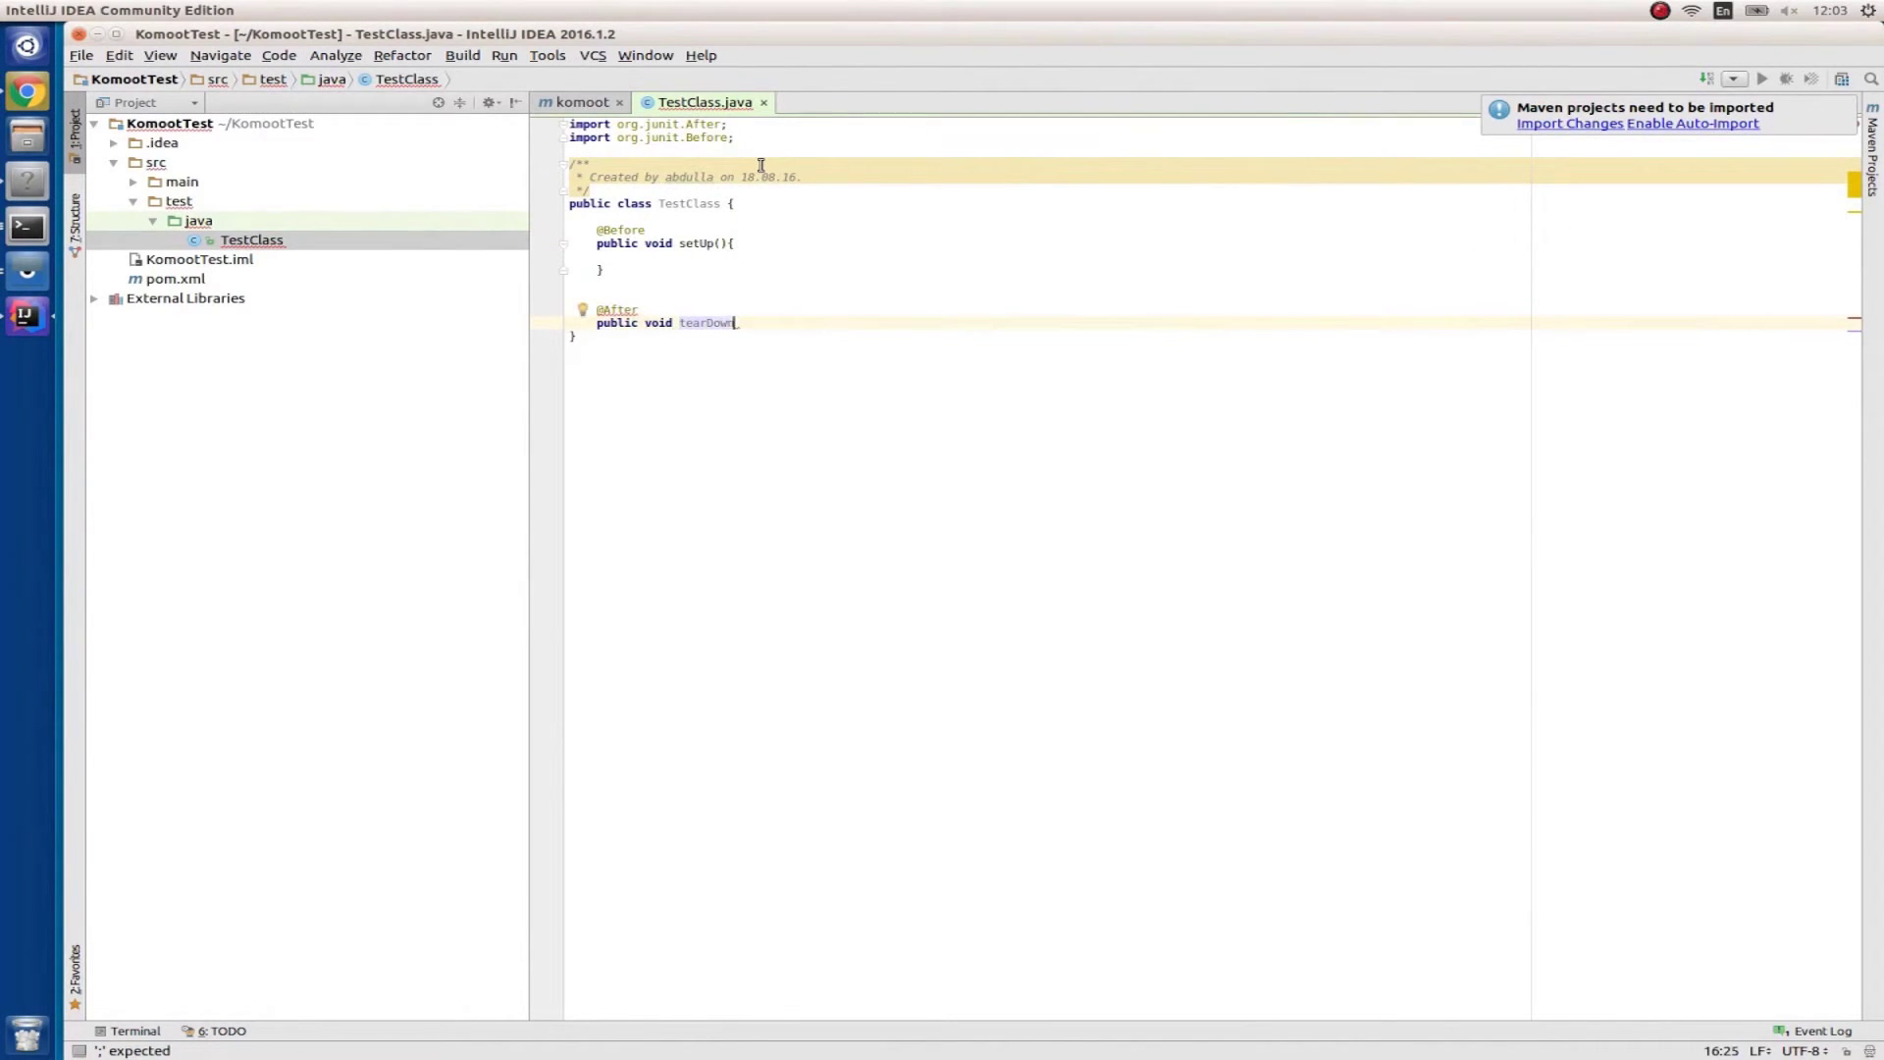
type("(){")
key("Return")
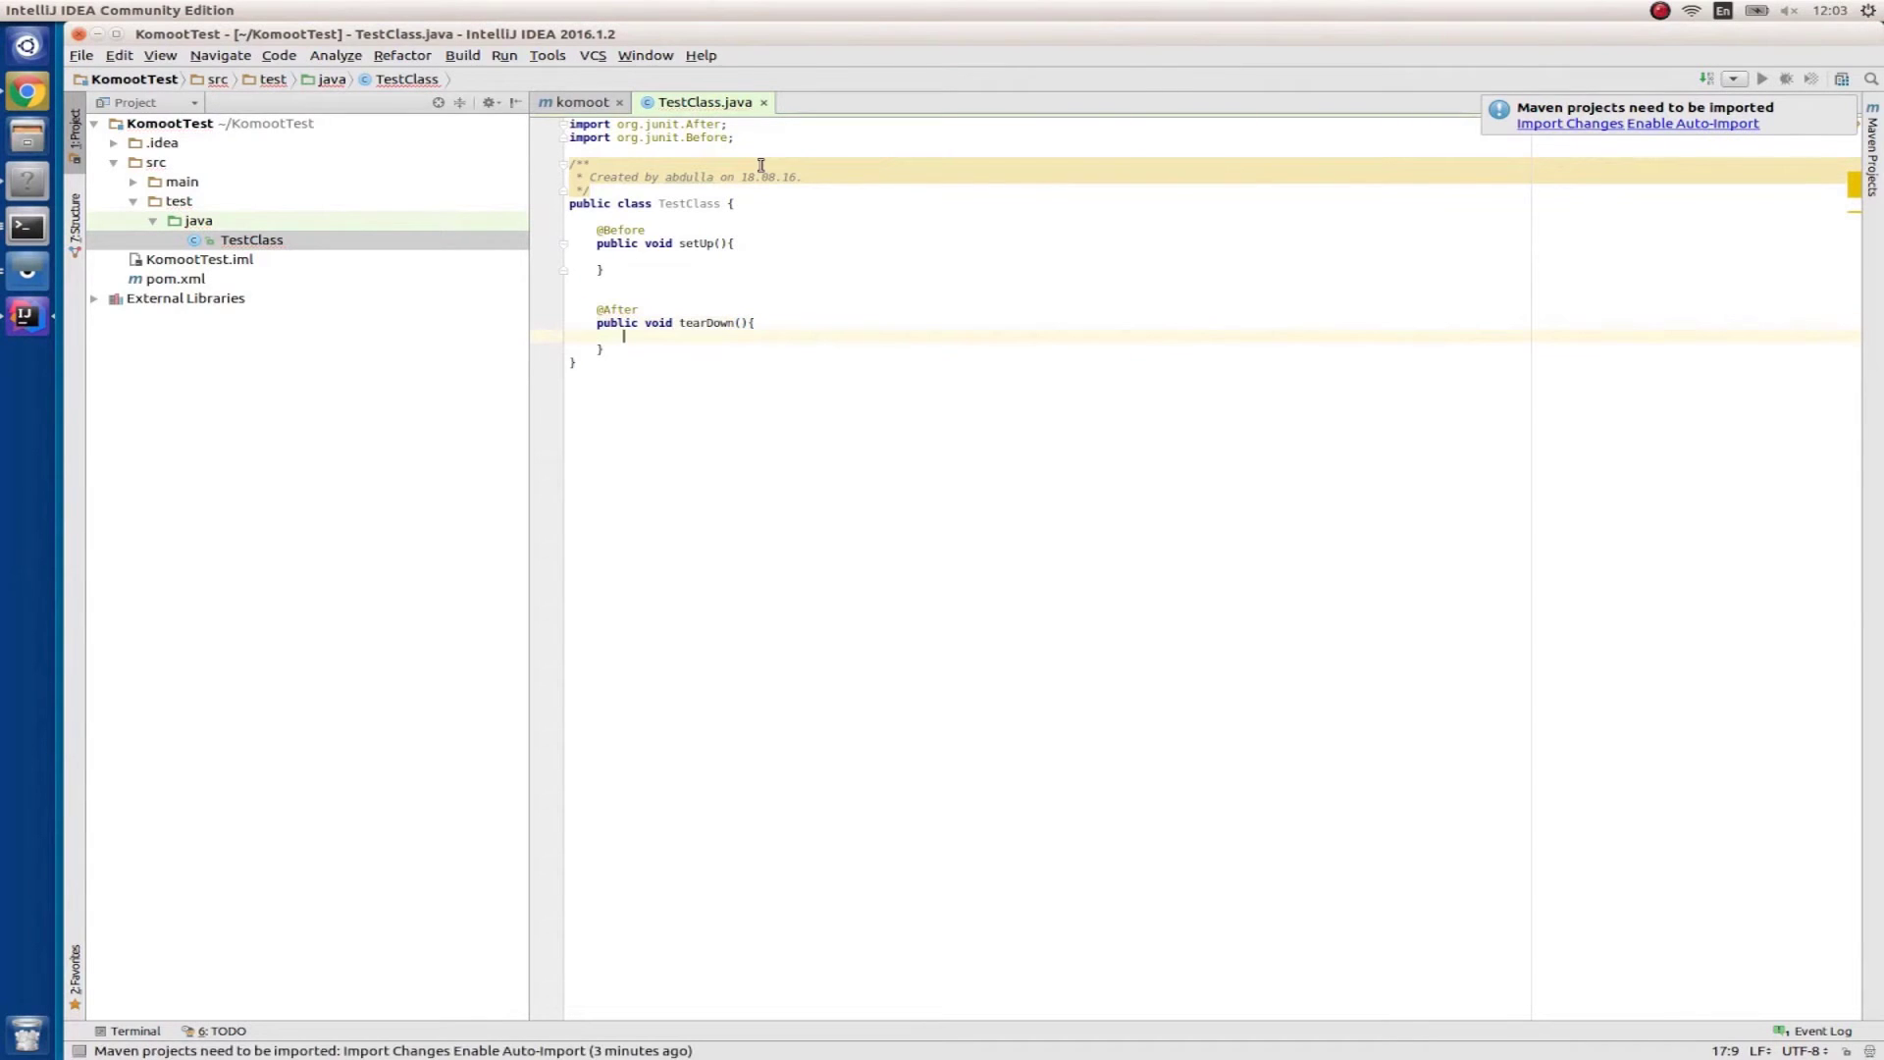
type("@Te")
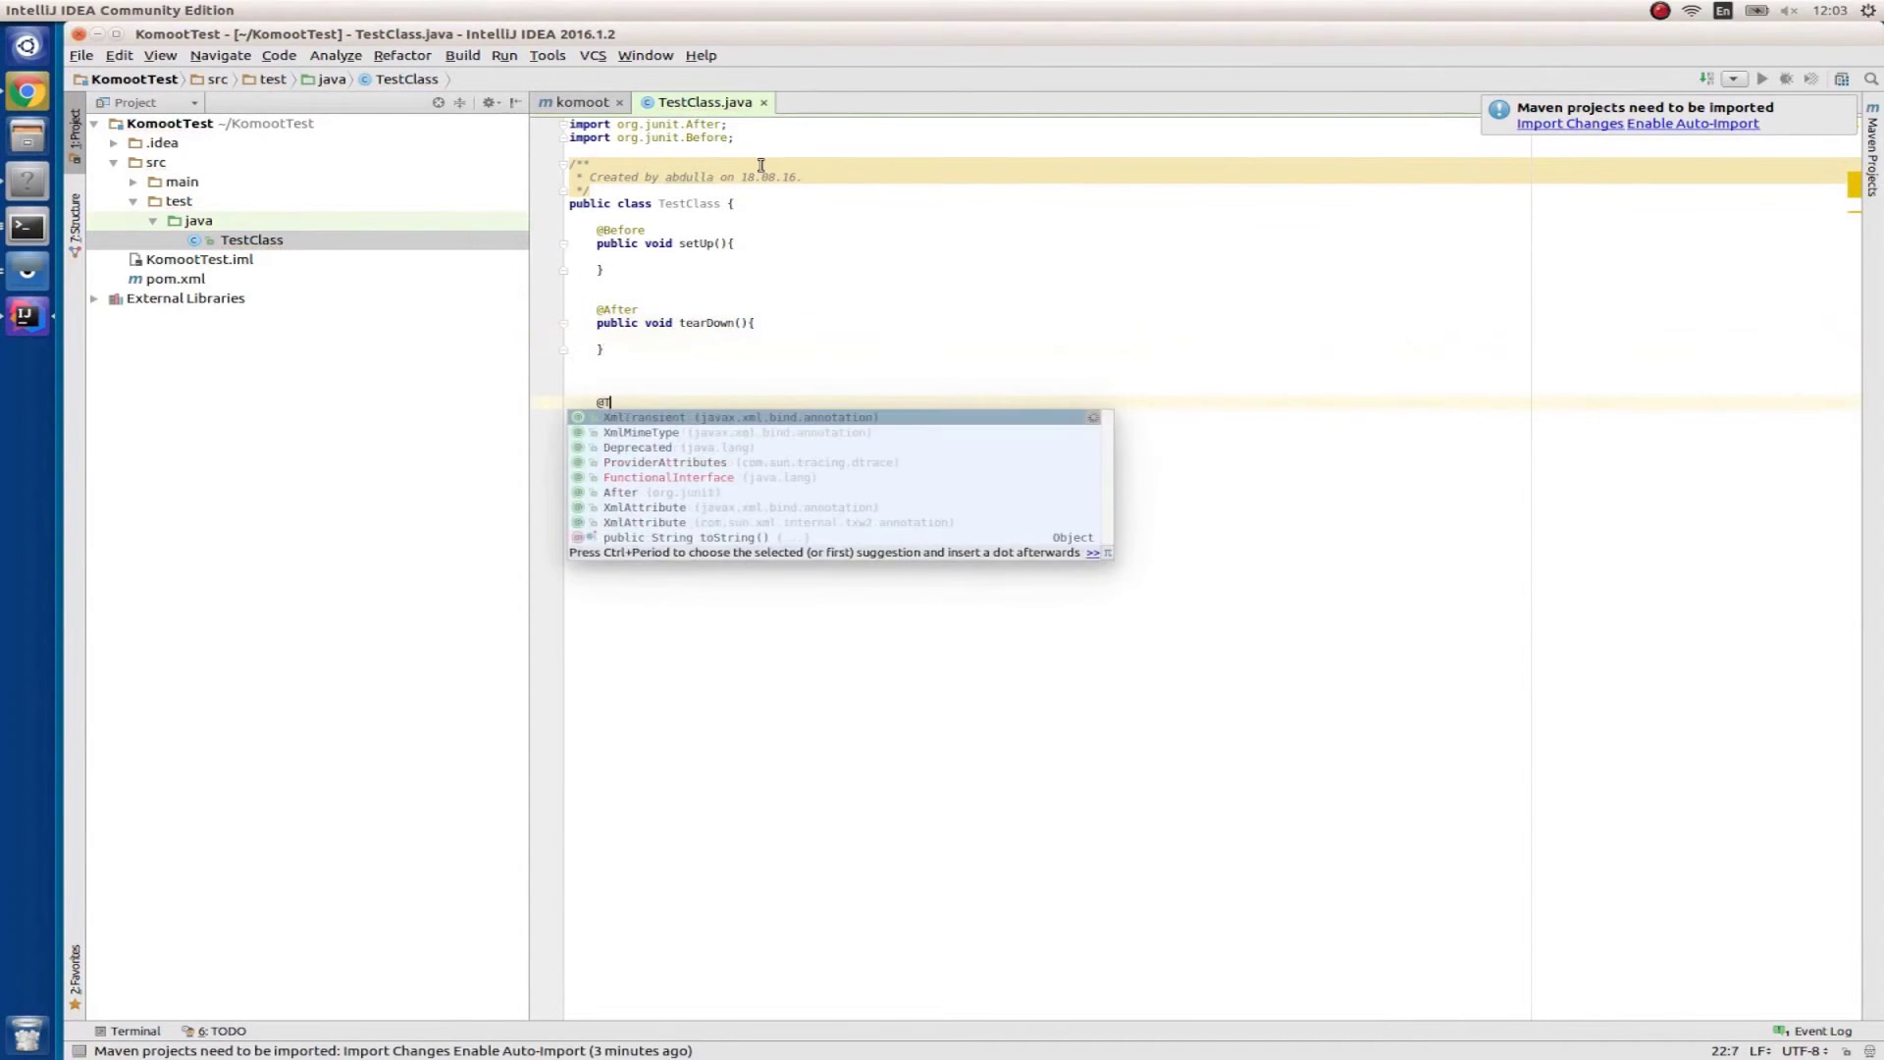
key("Return")
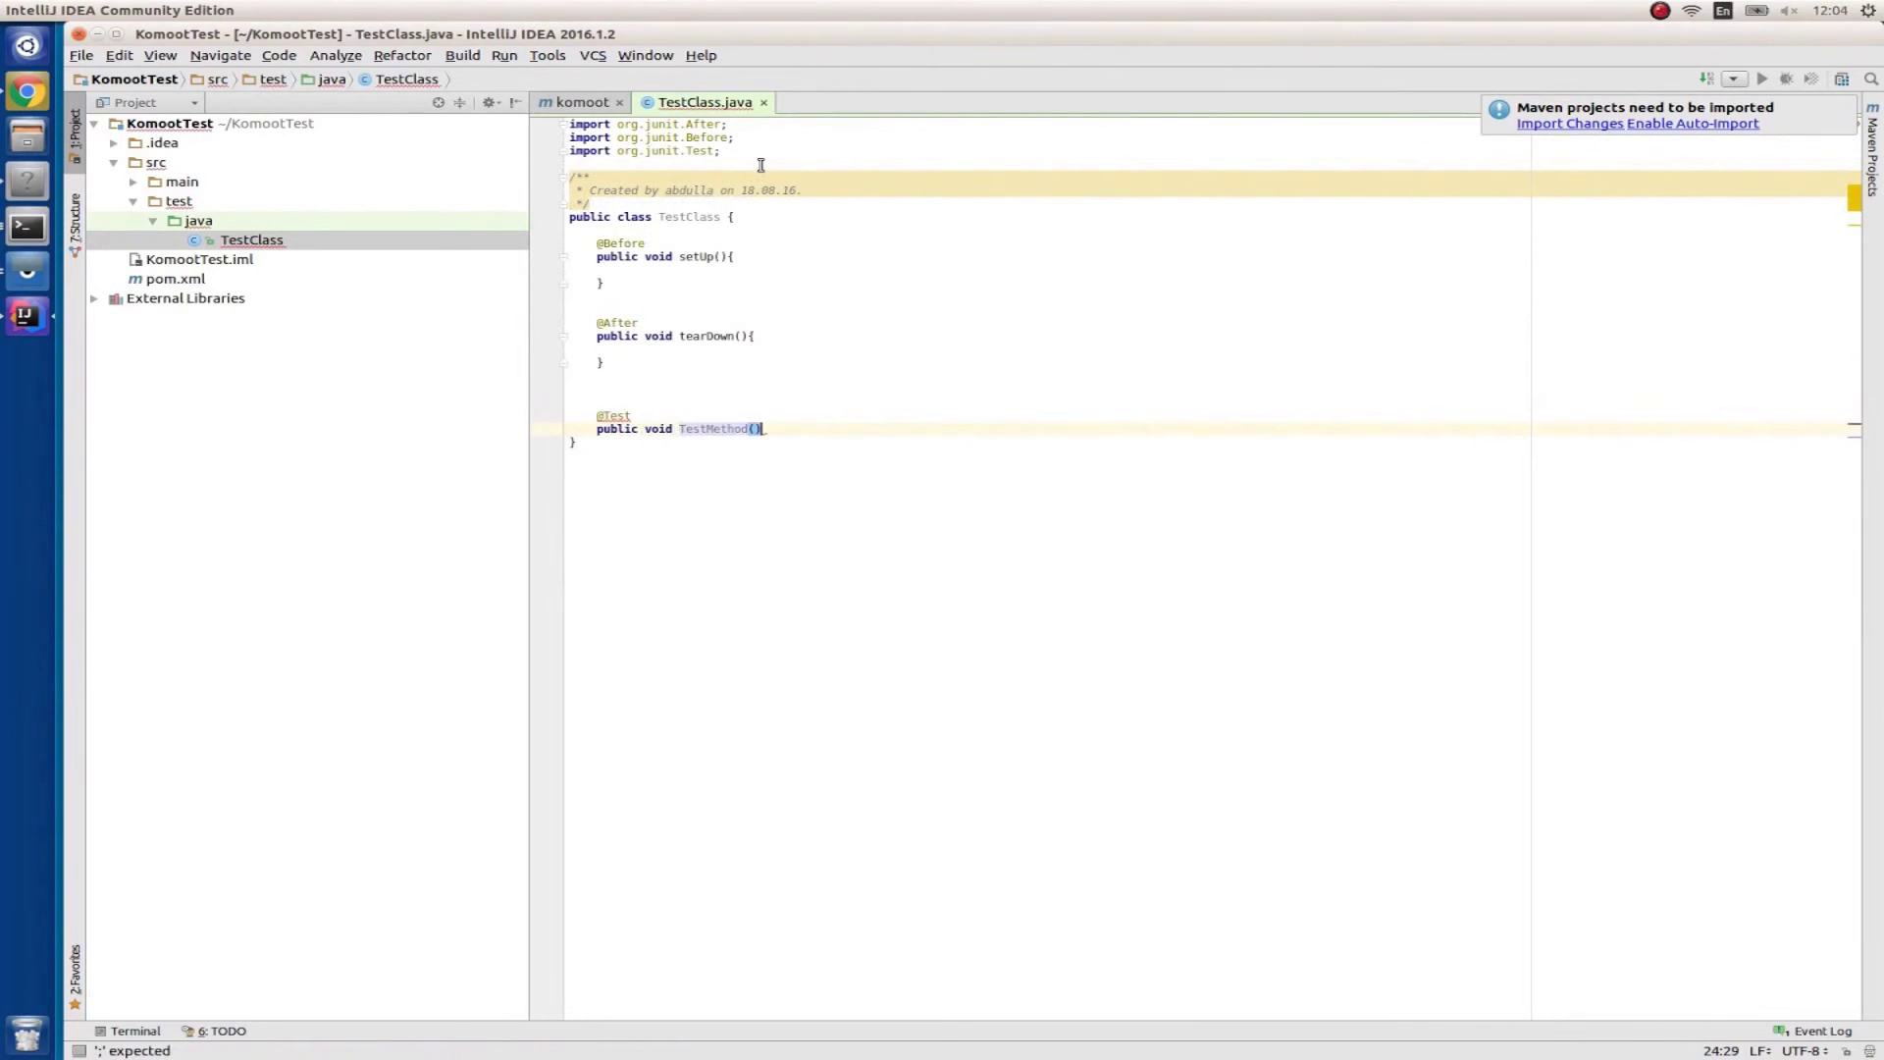
type("{")
key("Return")
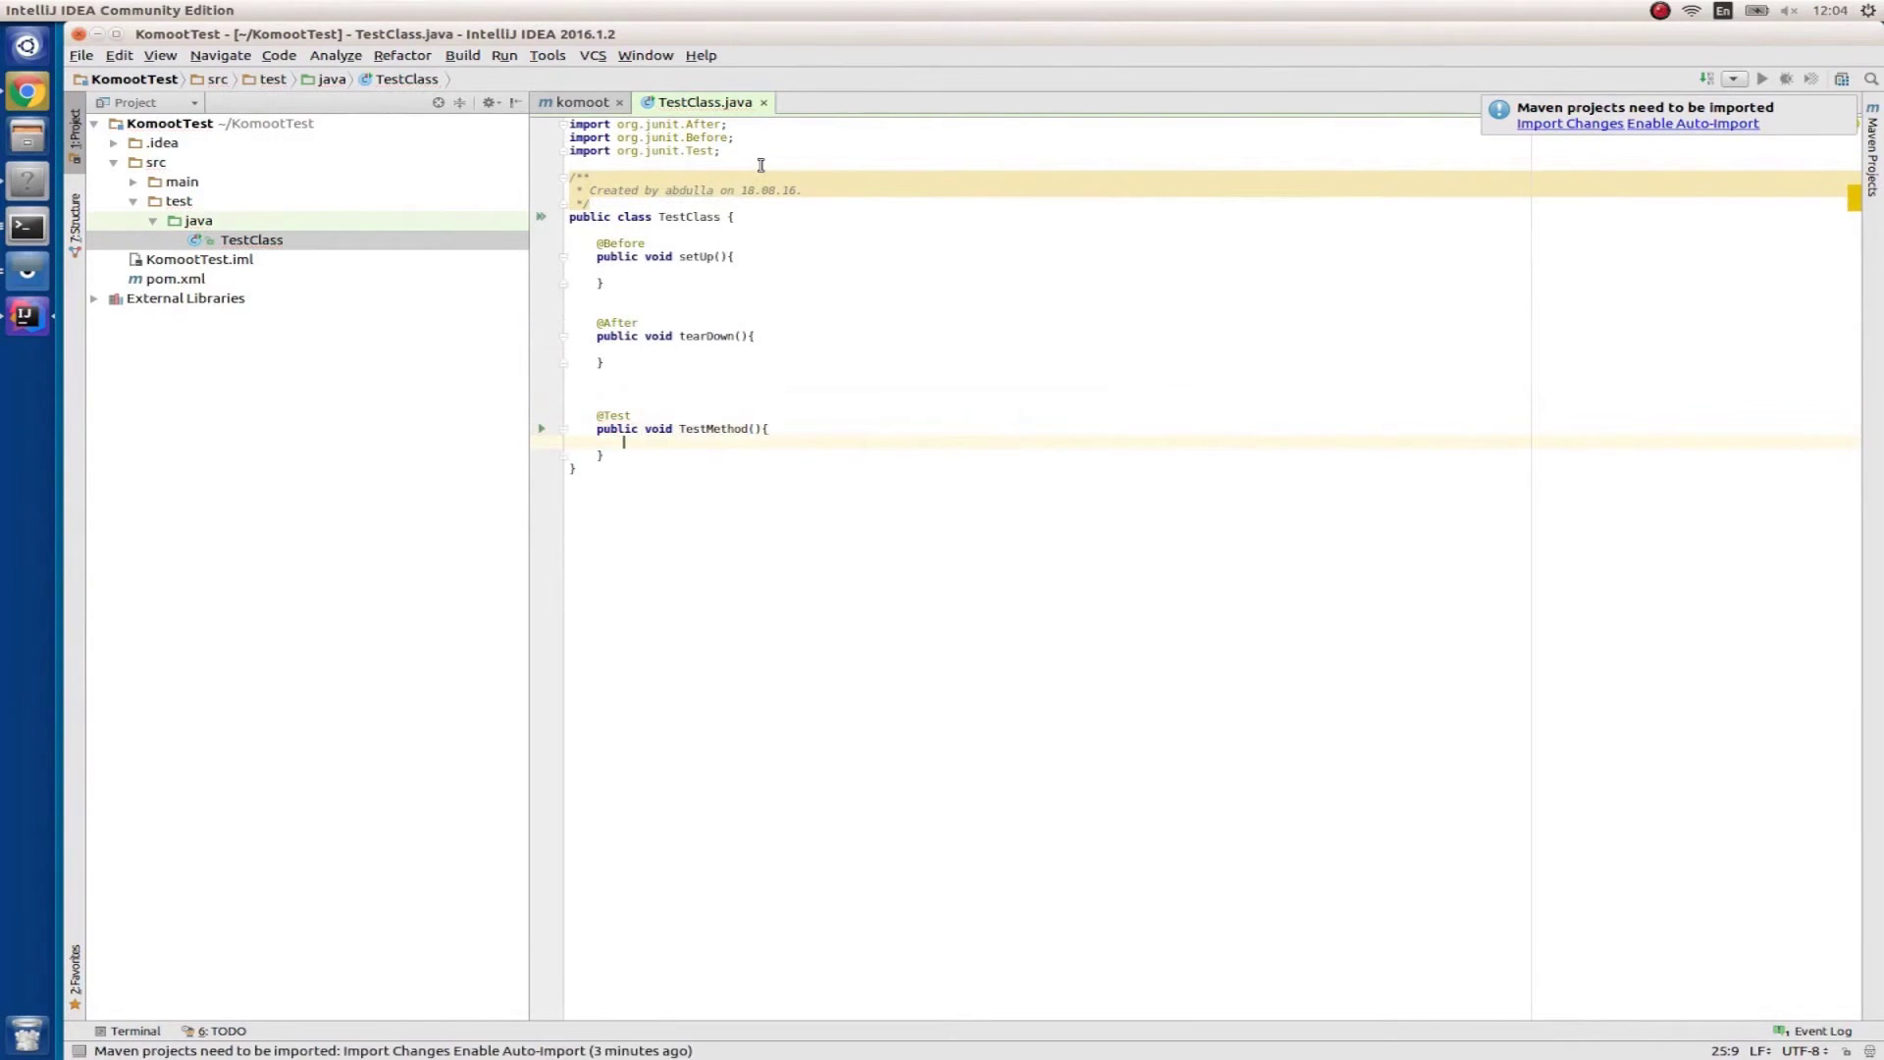
left_click(719, 270)
- Declare a DesiredCapabilities 'capabilities' object in setUp and set deviceName to testDevice
key("Return")
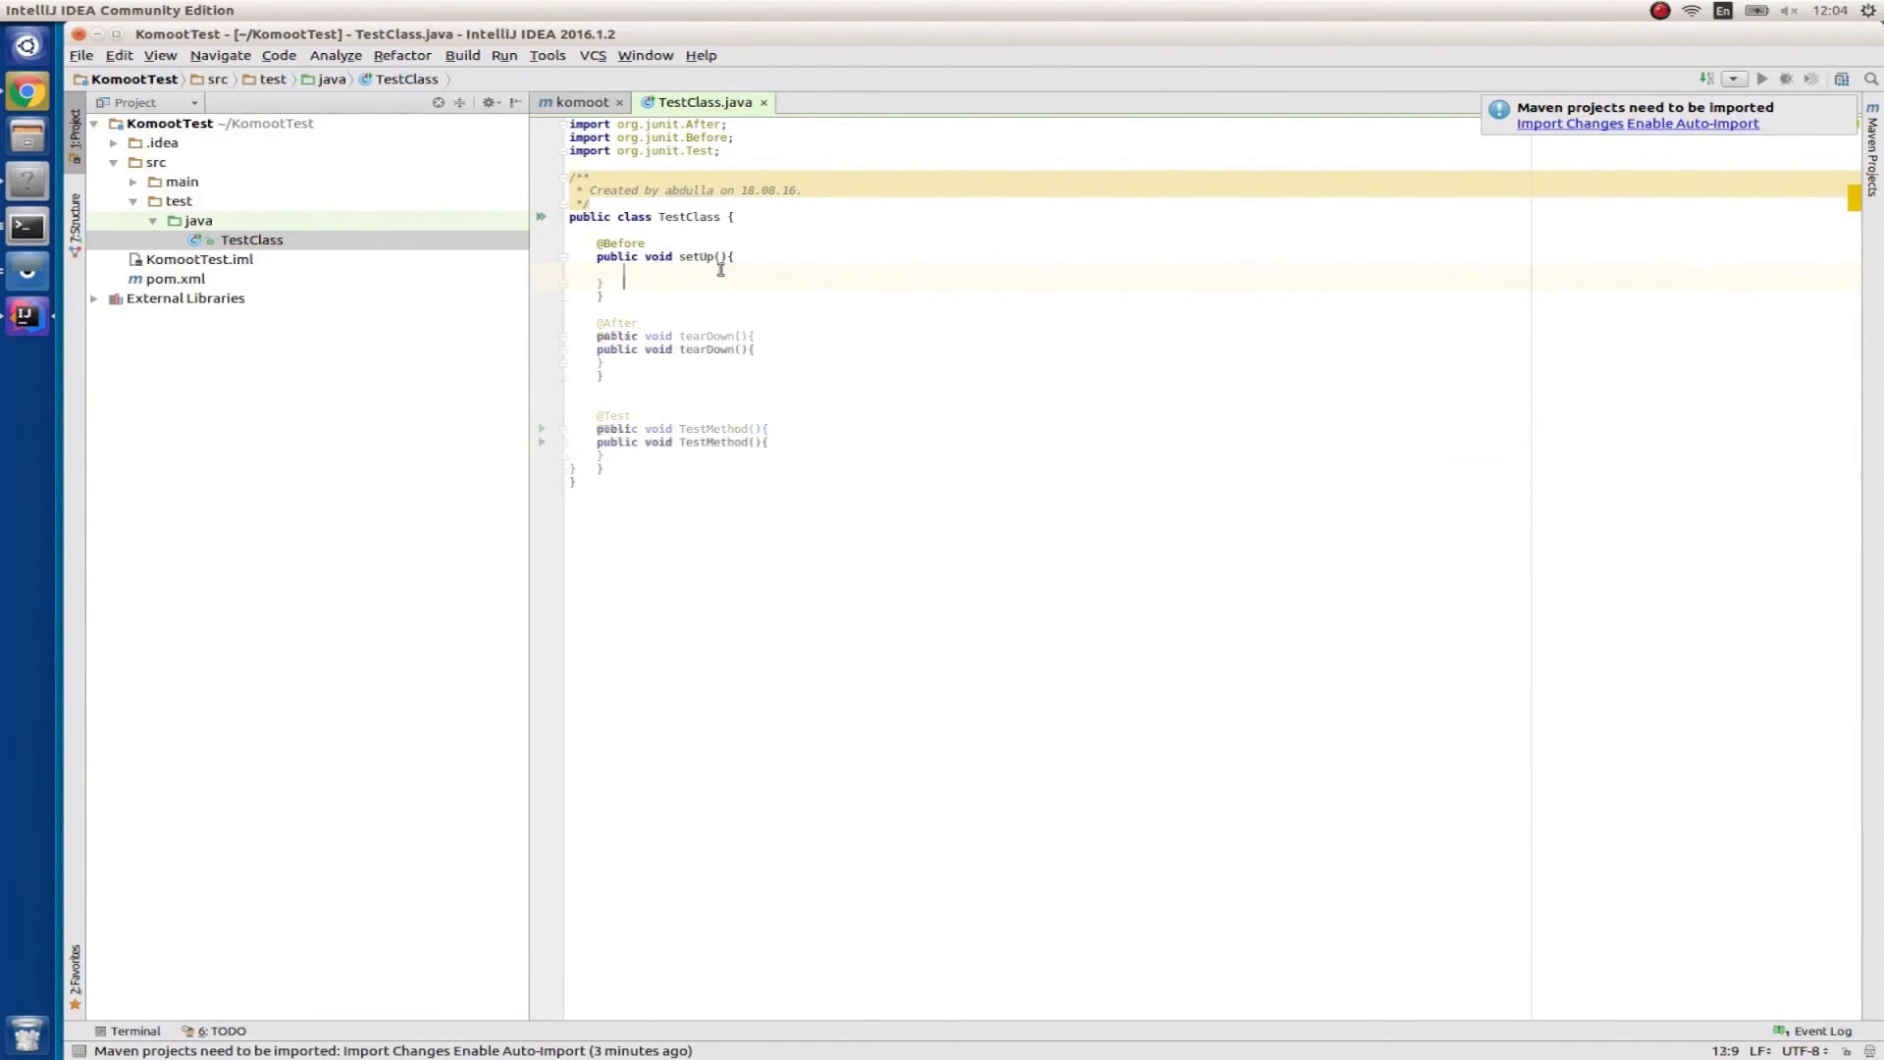
type("Desi")
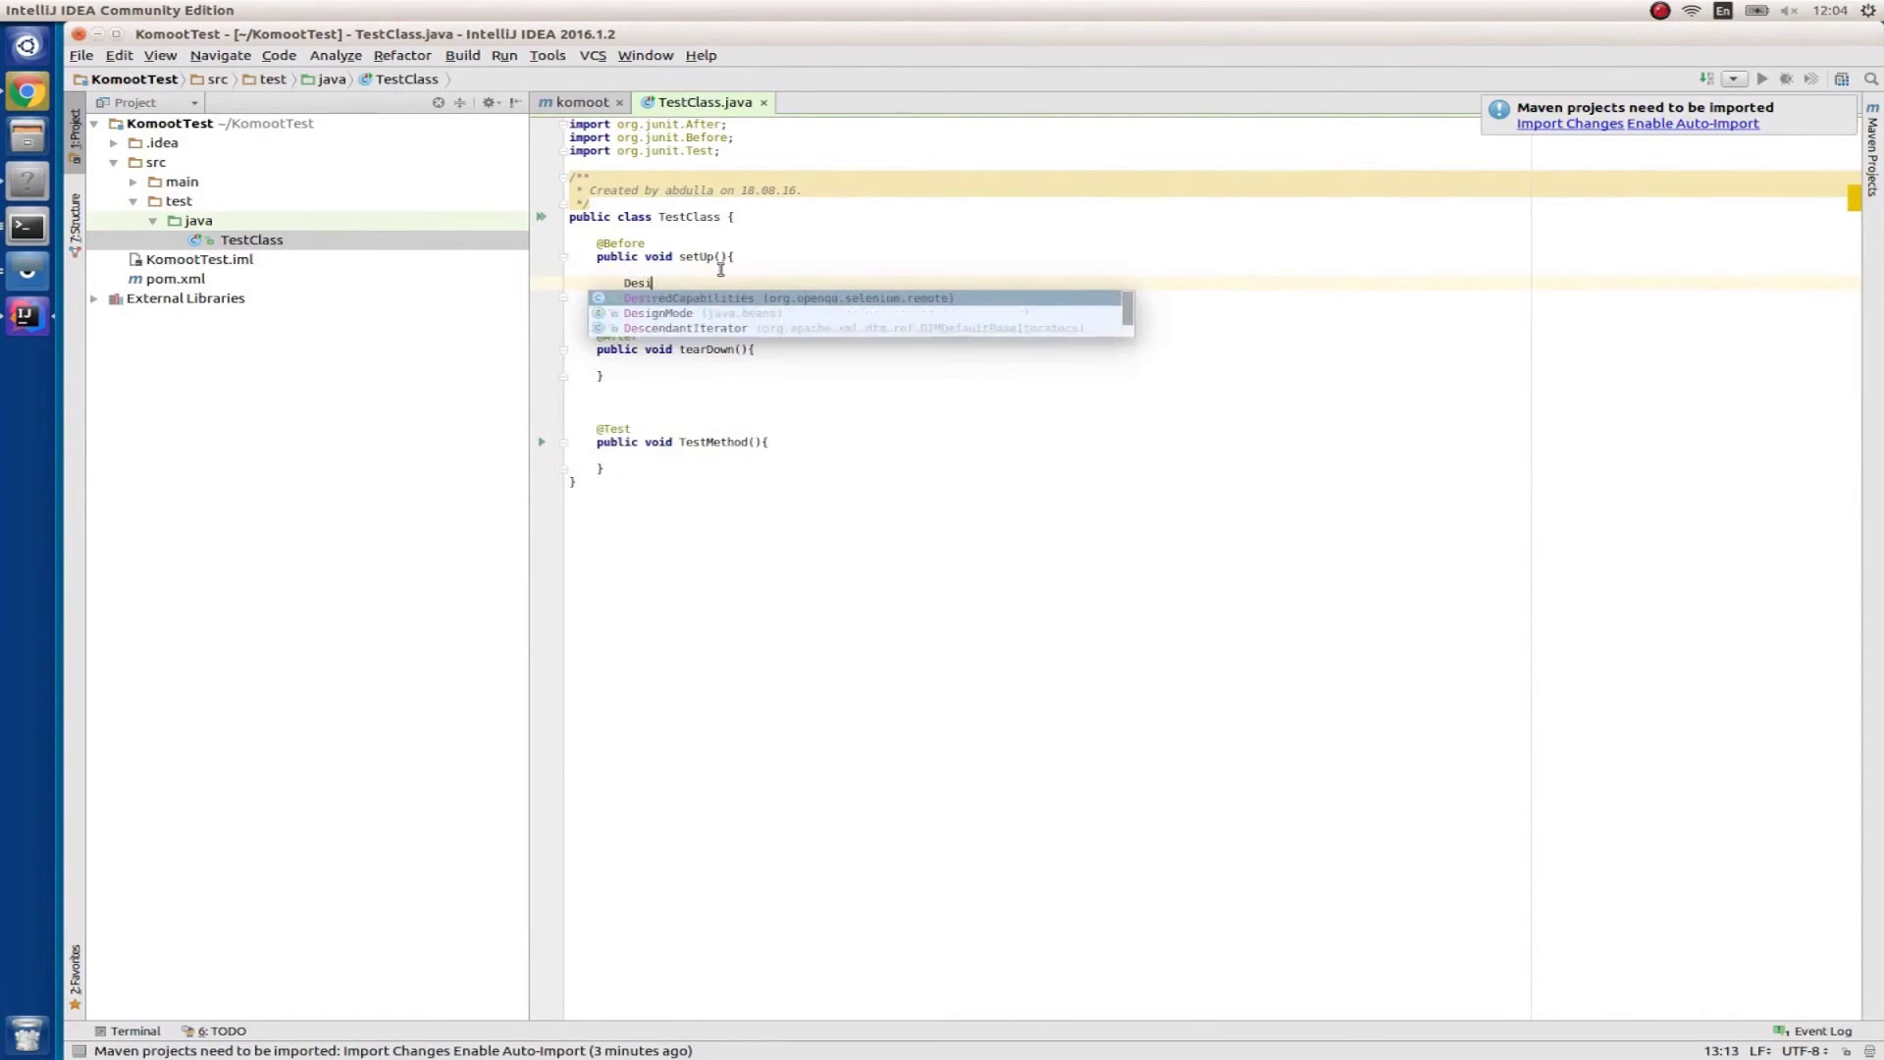
type("re")
key("Return")
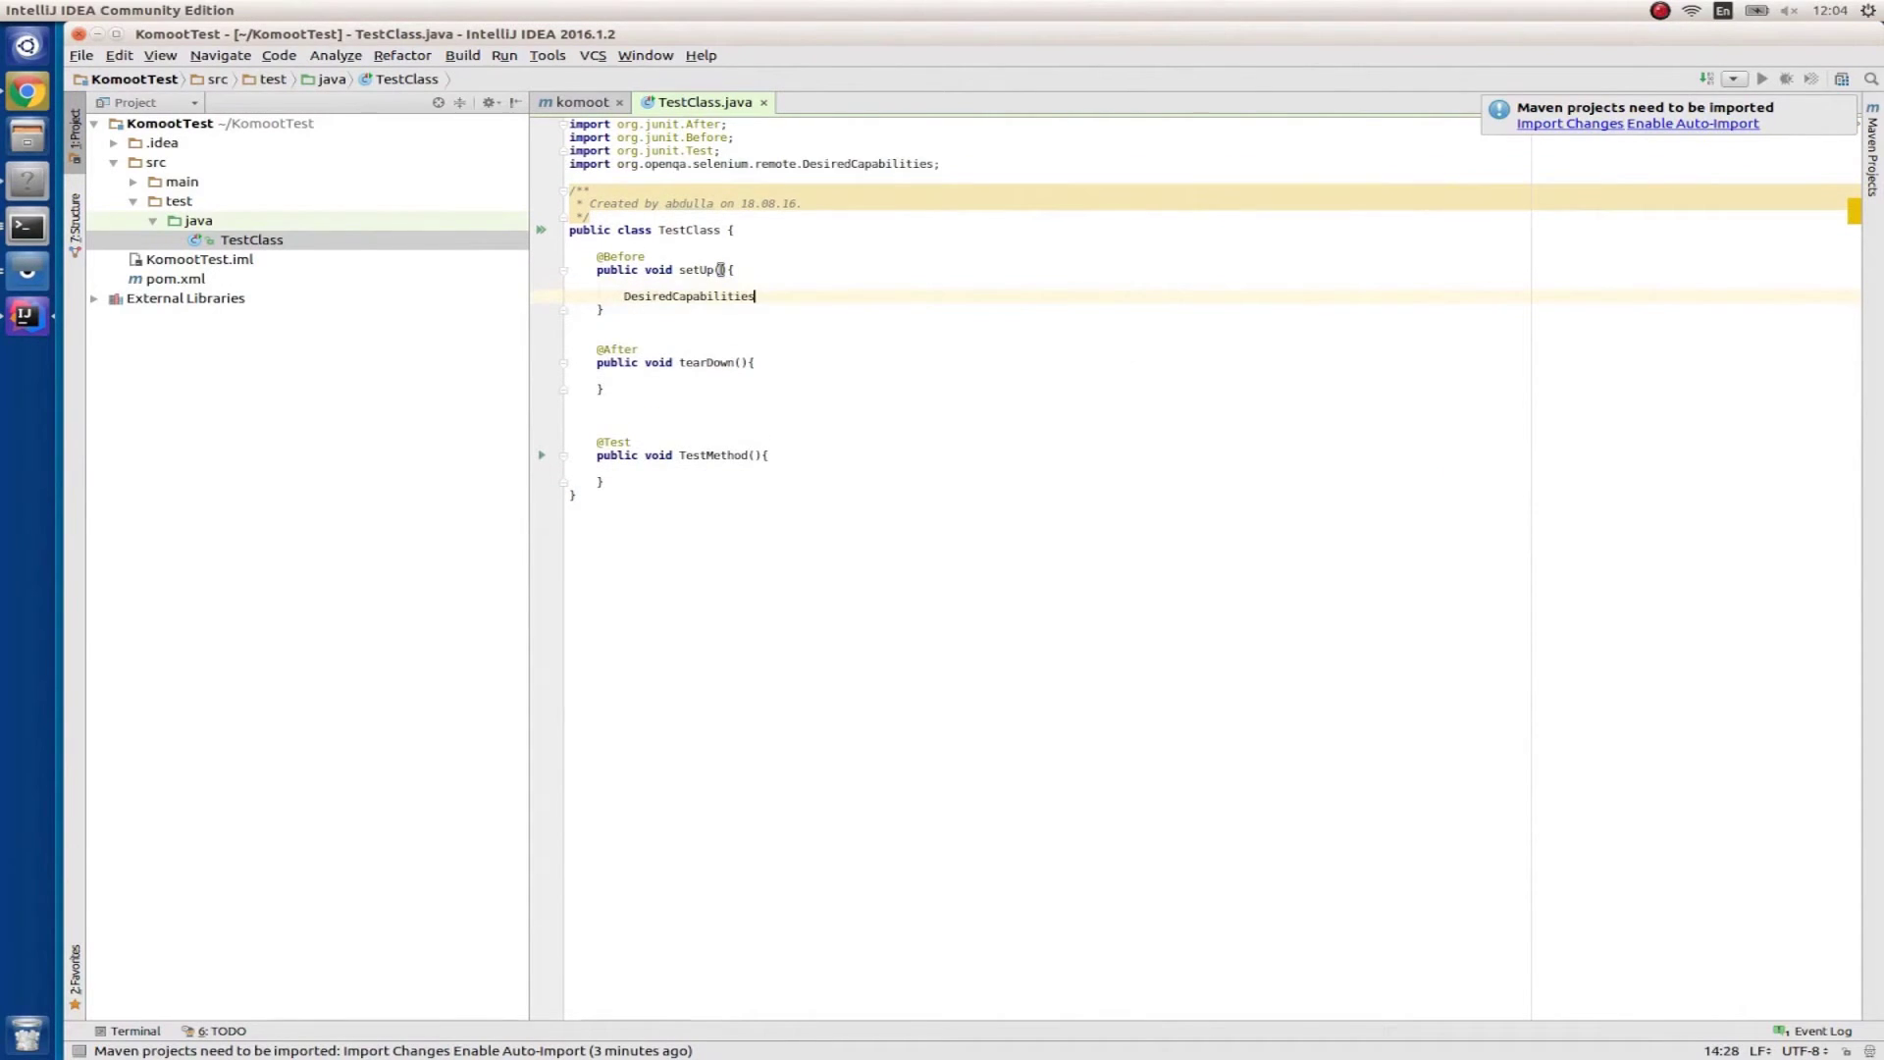
type("c")
key("Return")
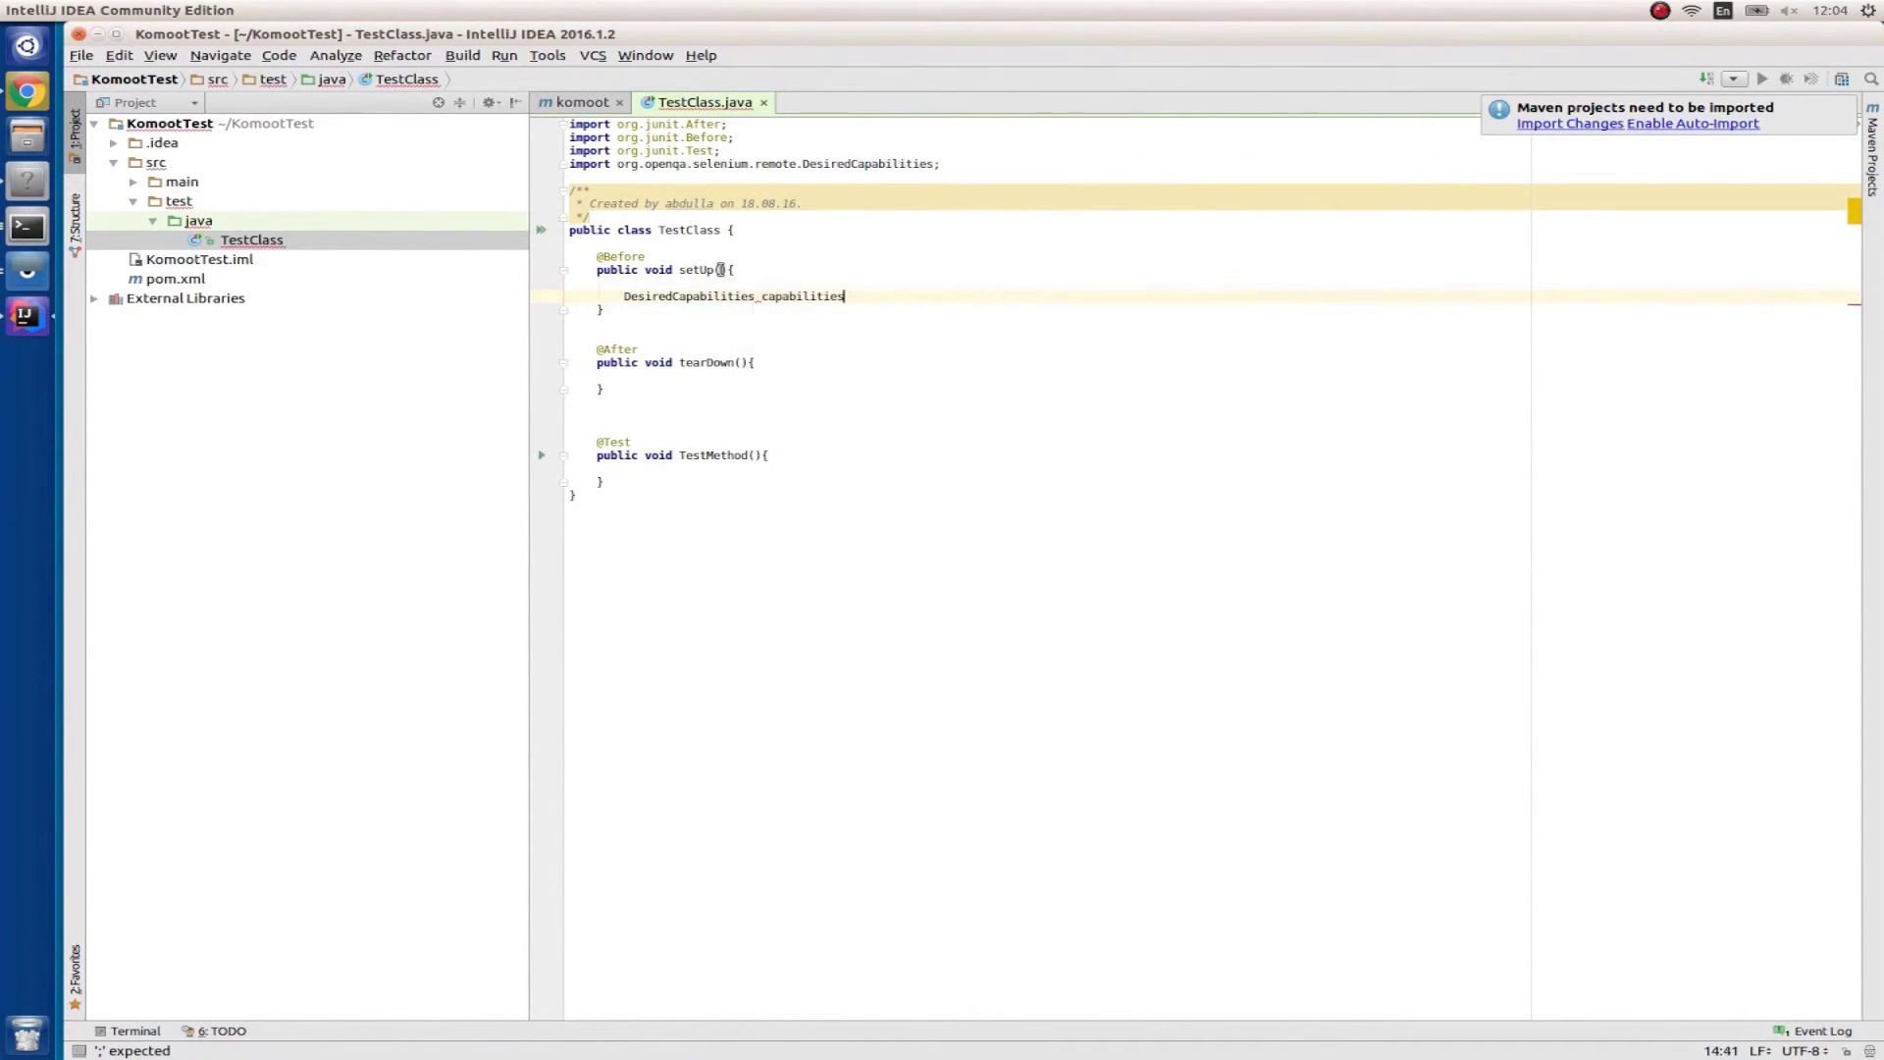
type("= ne")
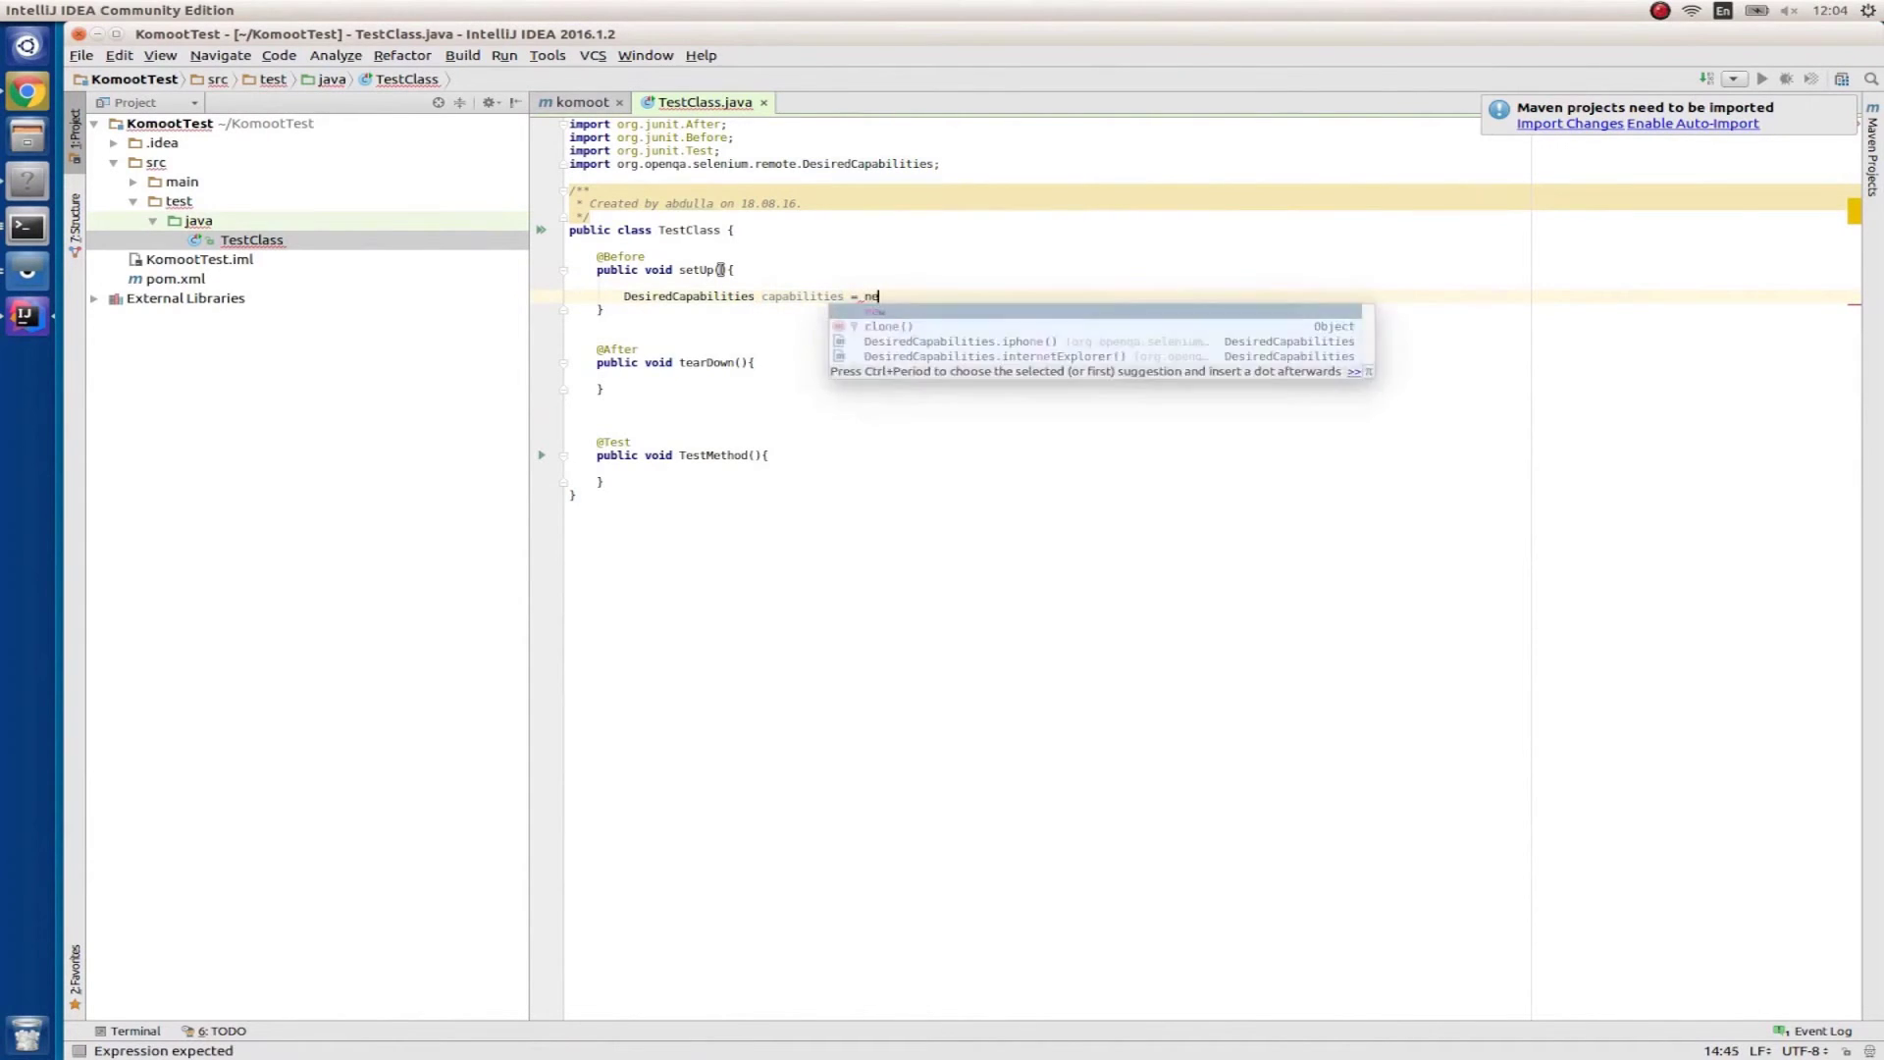
type("w Des")
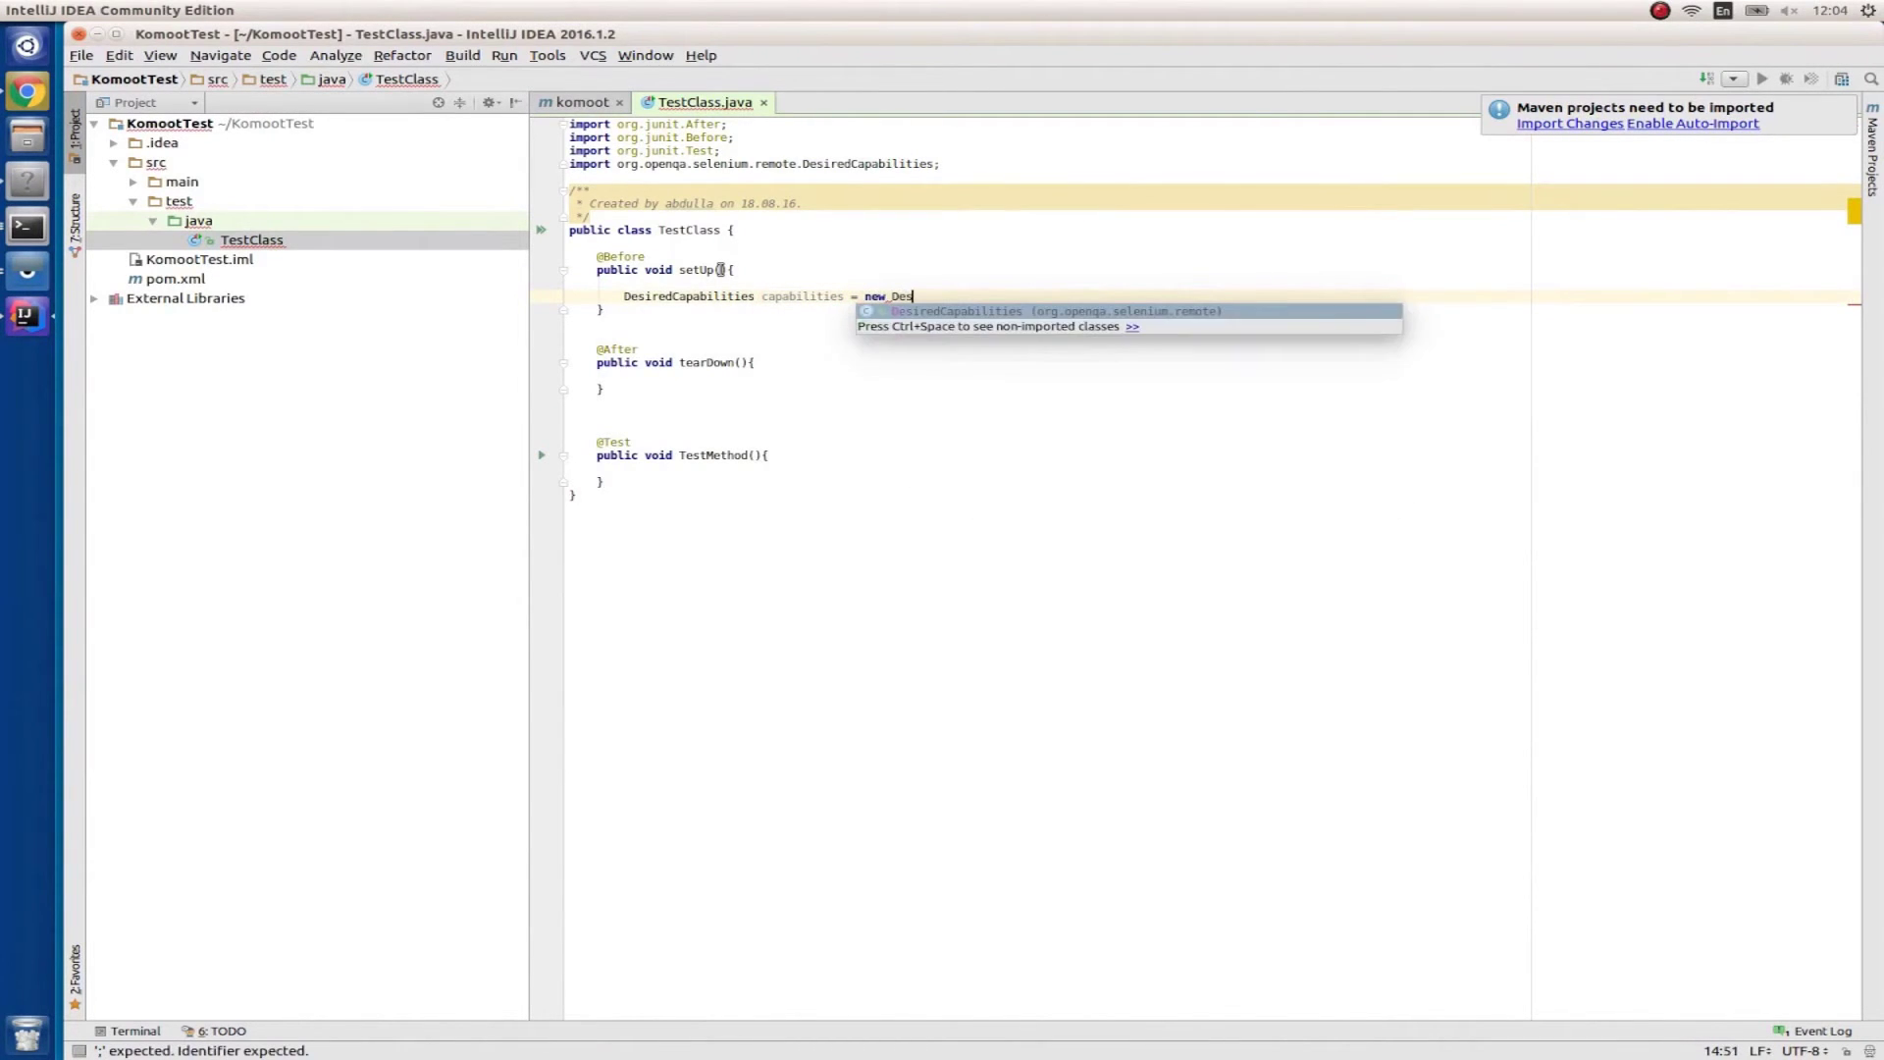
key("Return")
type(")")
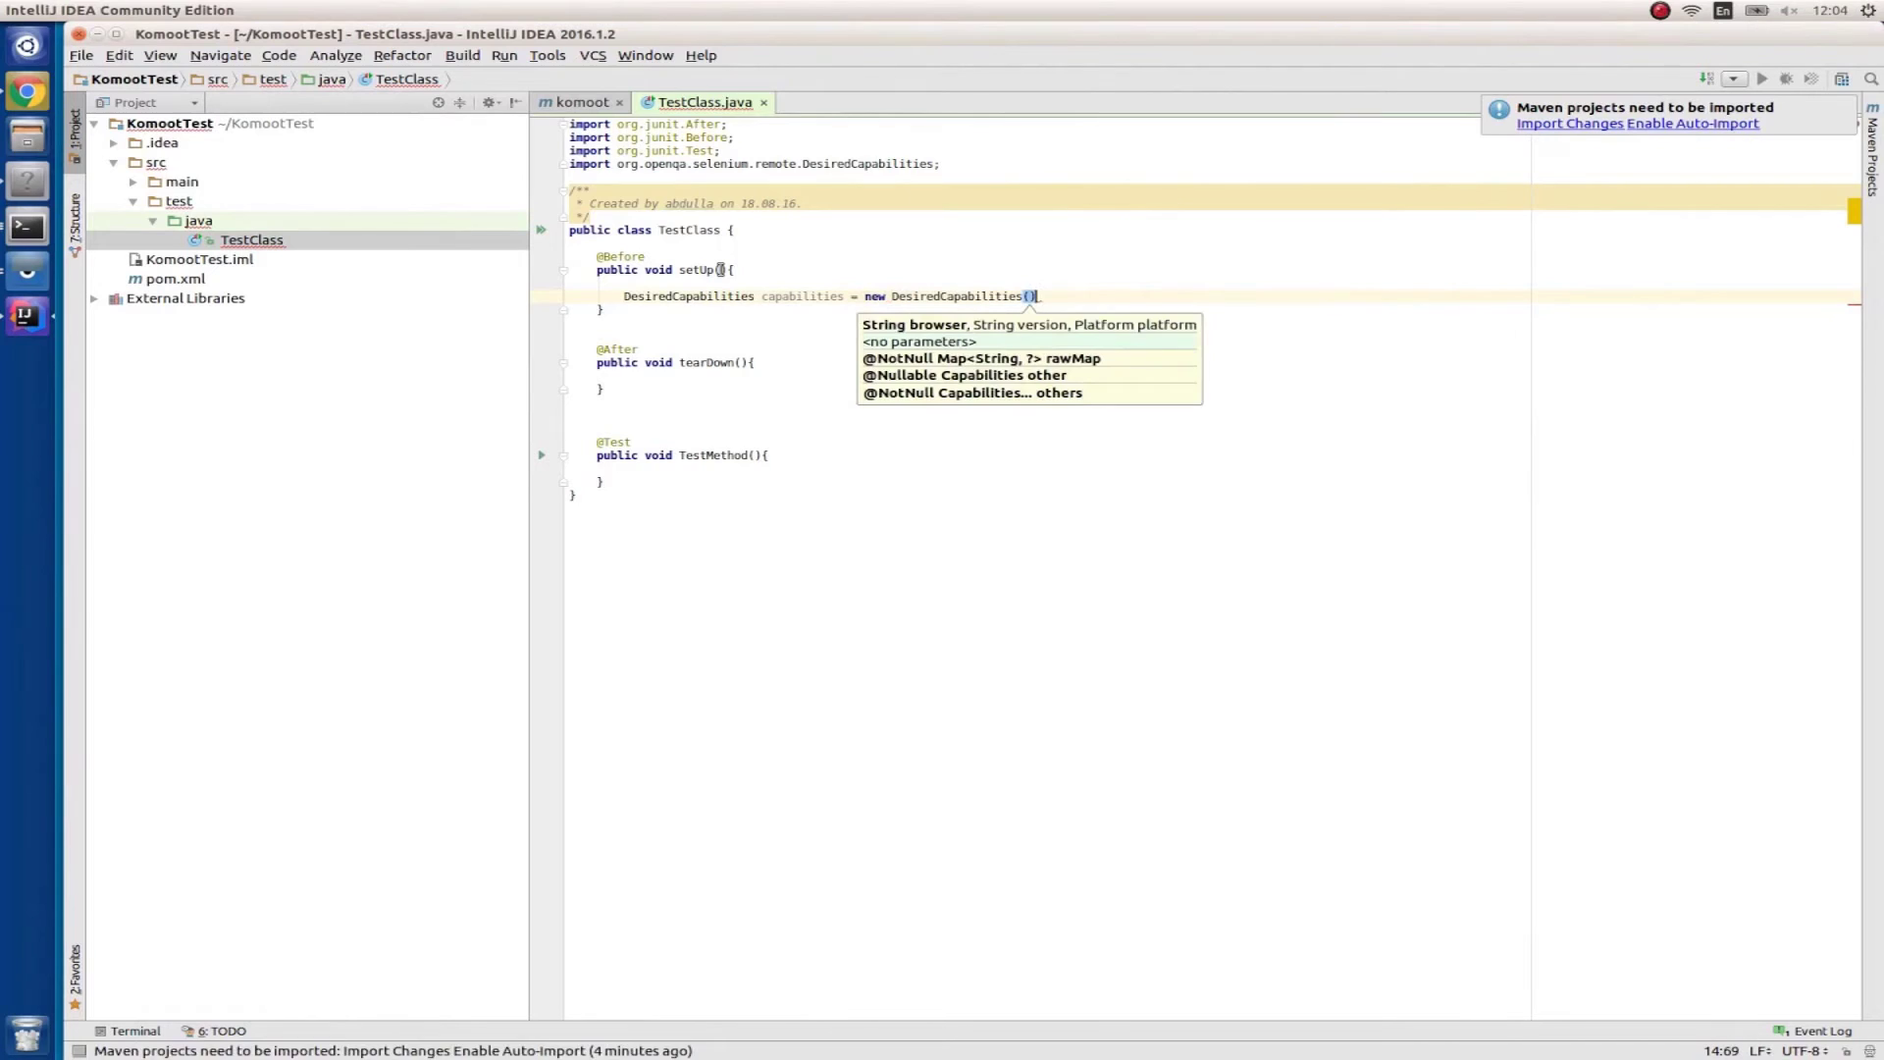
type(";")
key("Return")
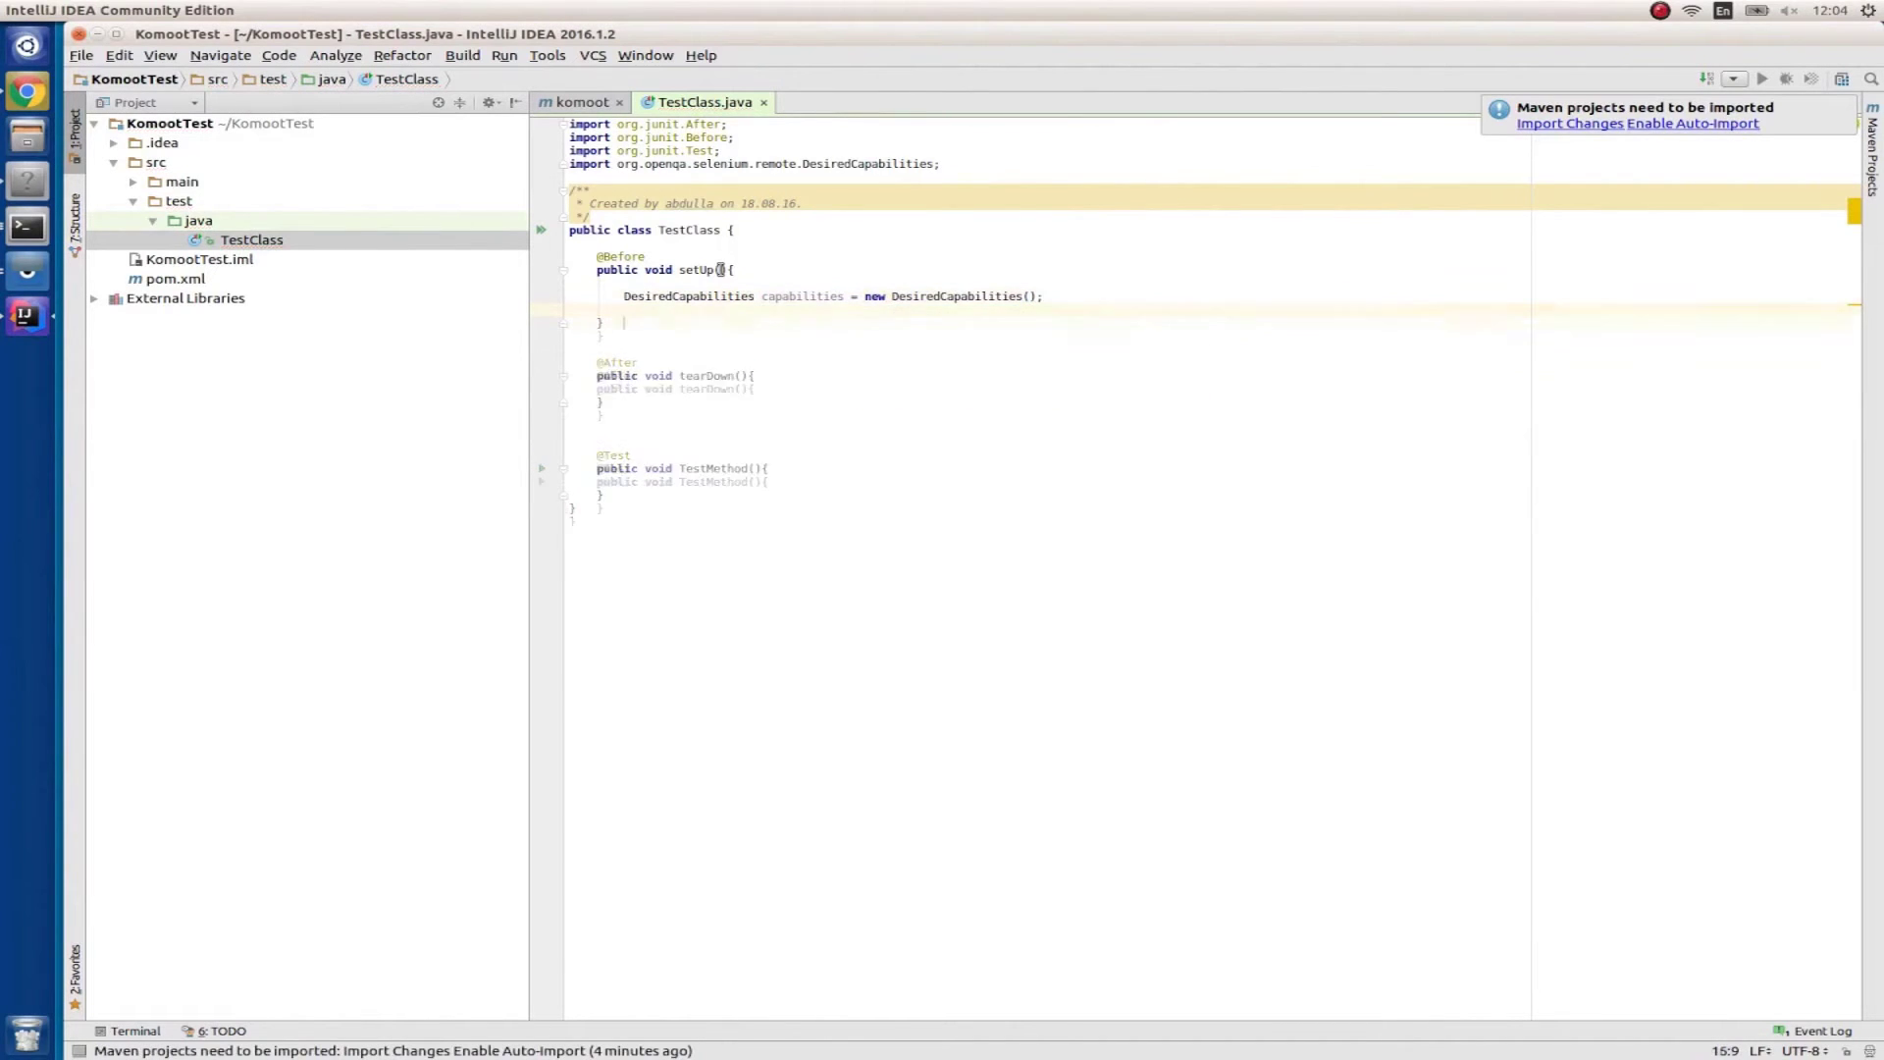
key("Return")
type("capa")
key("Return")
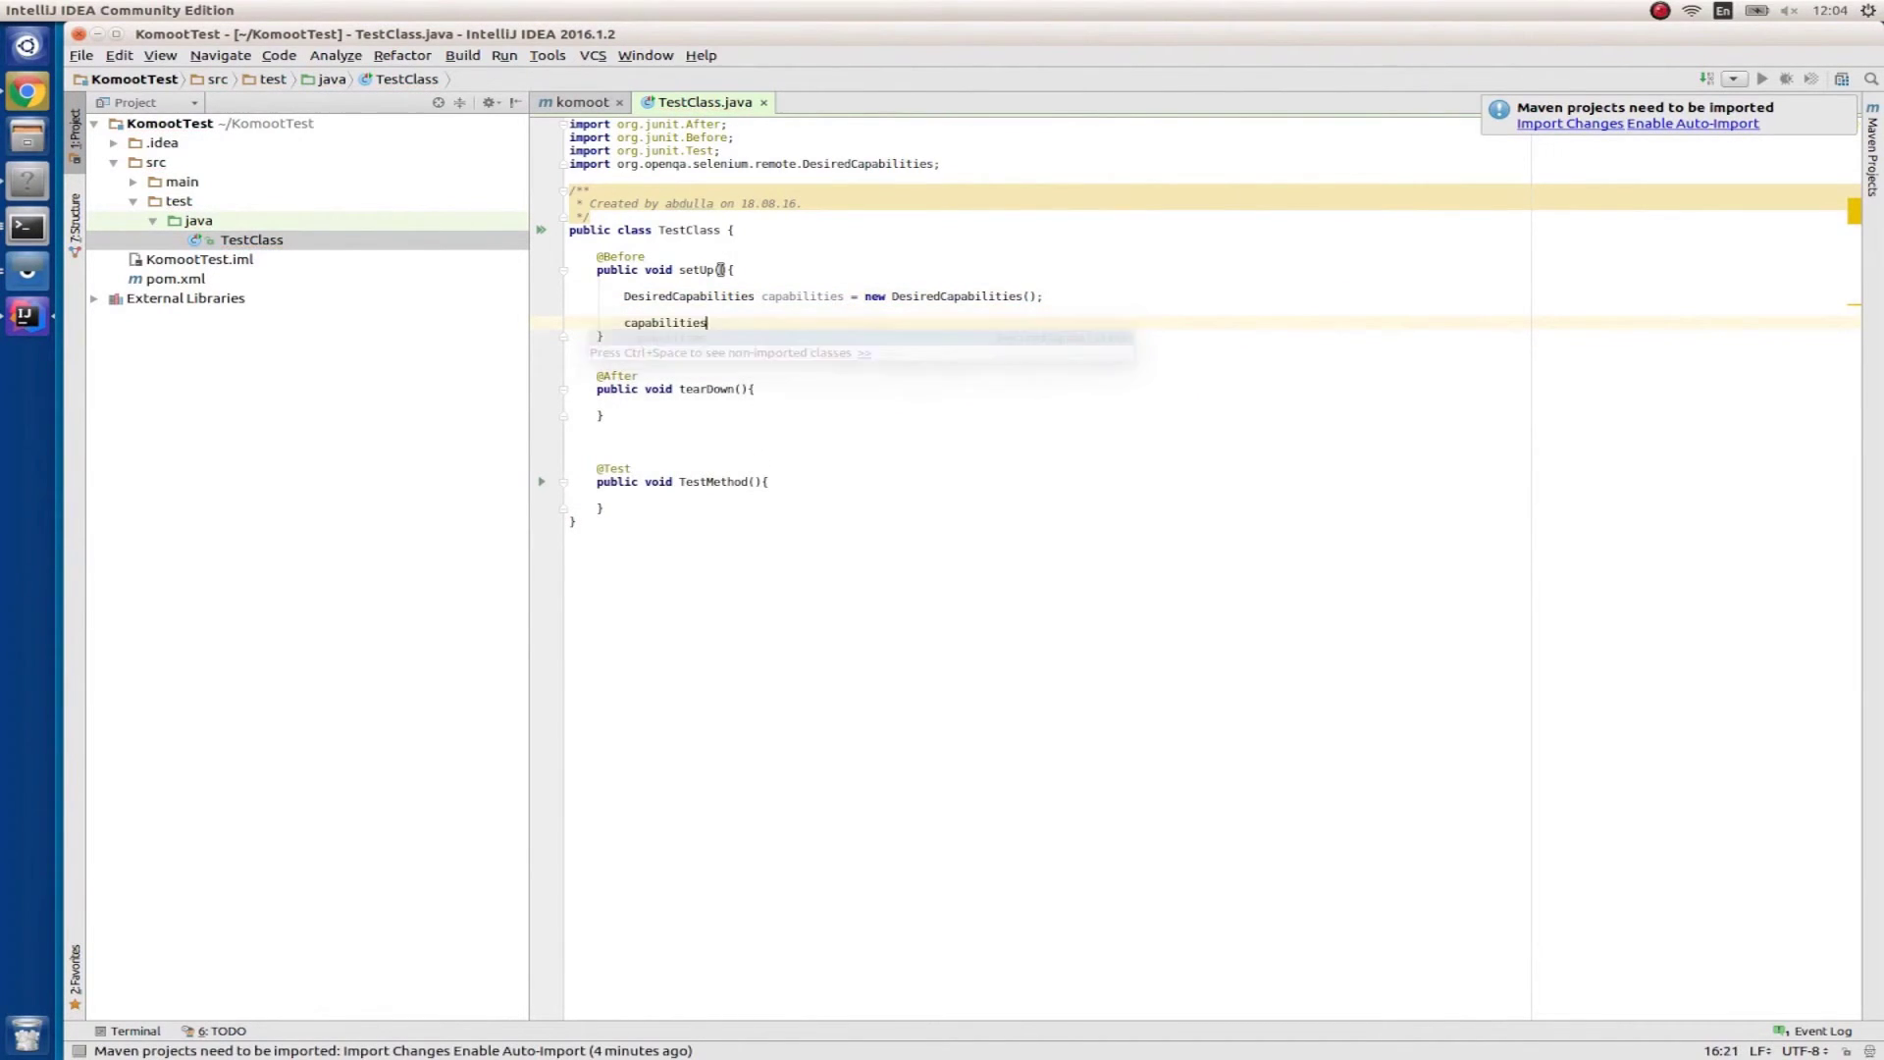
type(".")
key("Return")
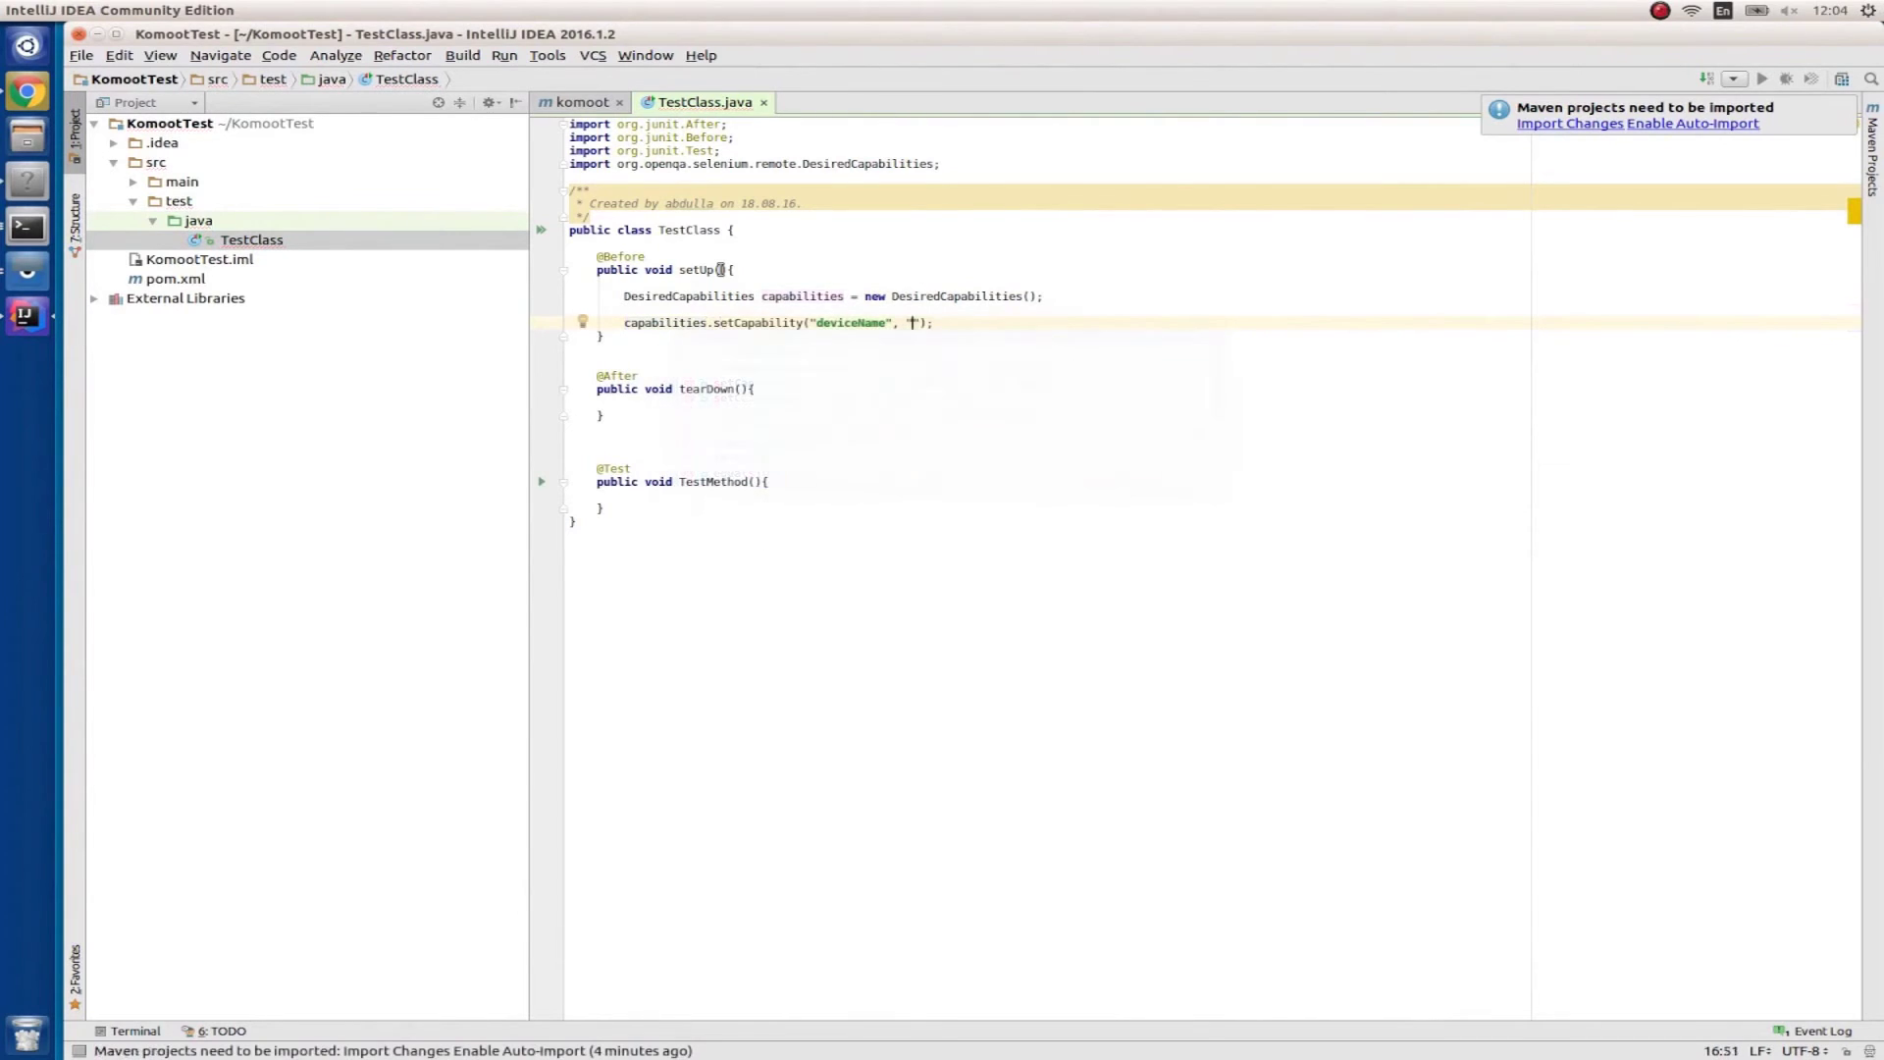
type("\"deviceName\", \"testDevi")
type("ce")
key("BackSpace")
- Set CapabilityType.PLATFORM to "Android" and platformVersion to "5"
key("Return")
type("capabilities.")
key("Return")
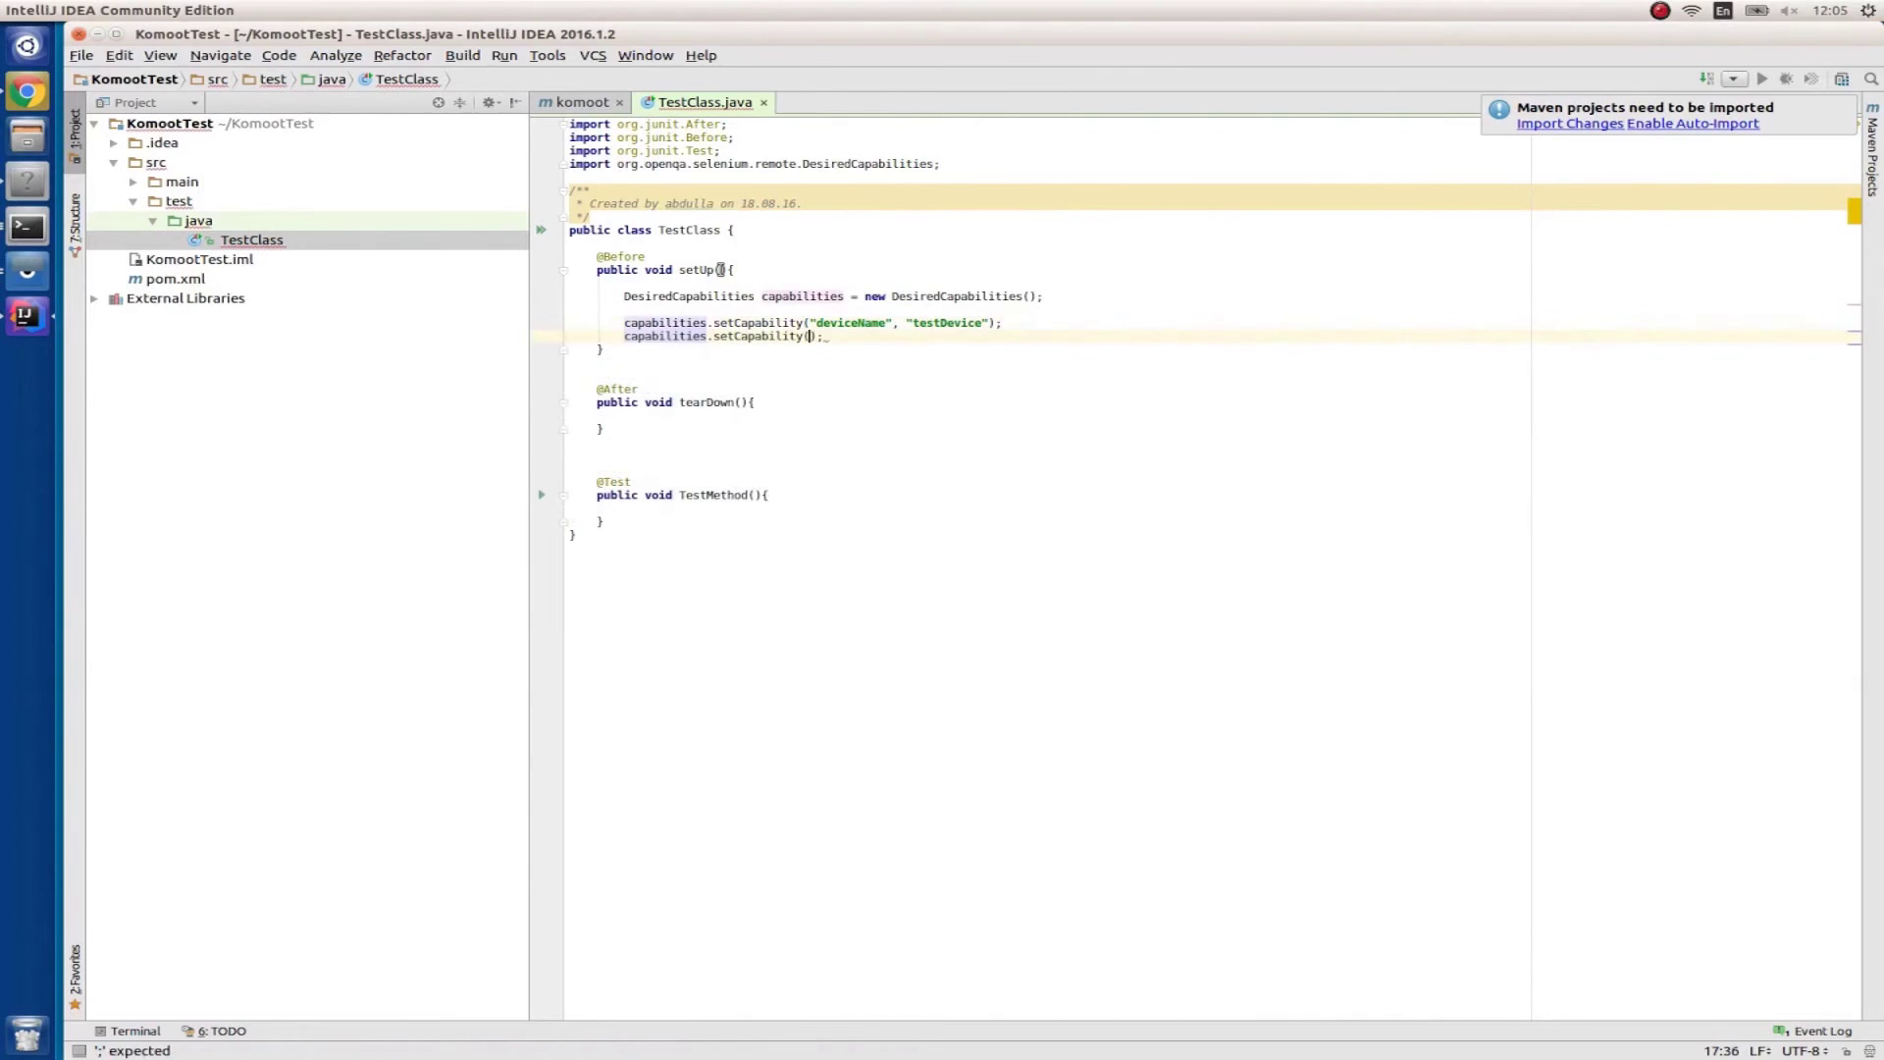
type("Capa")
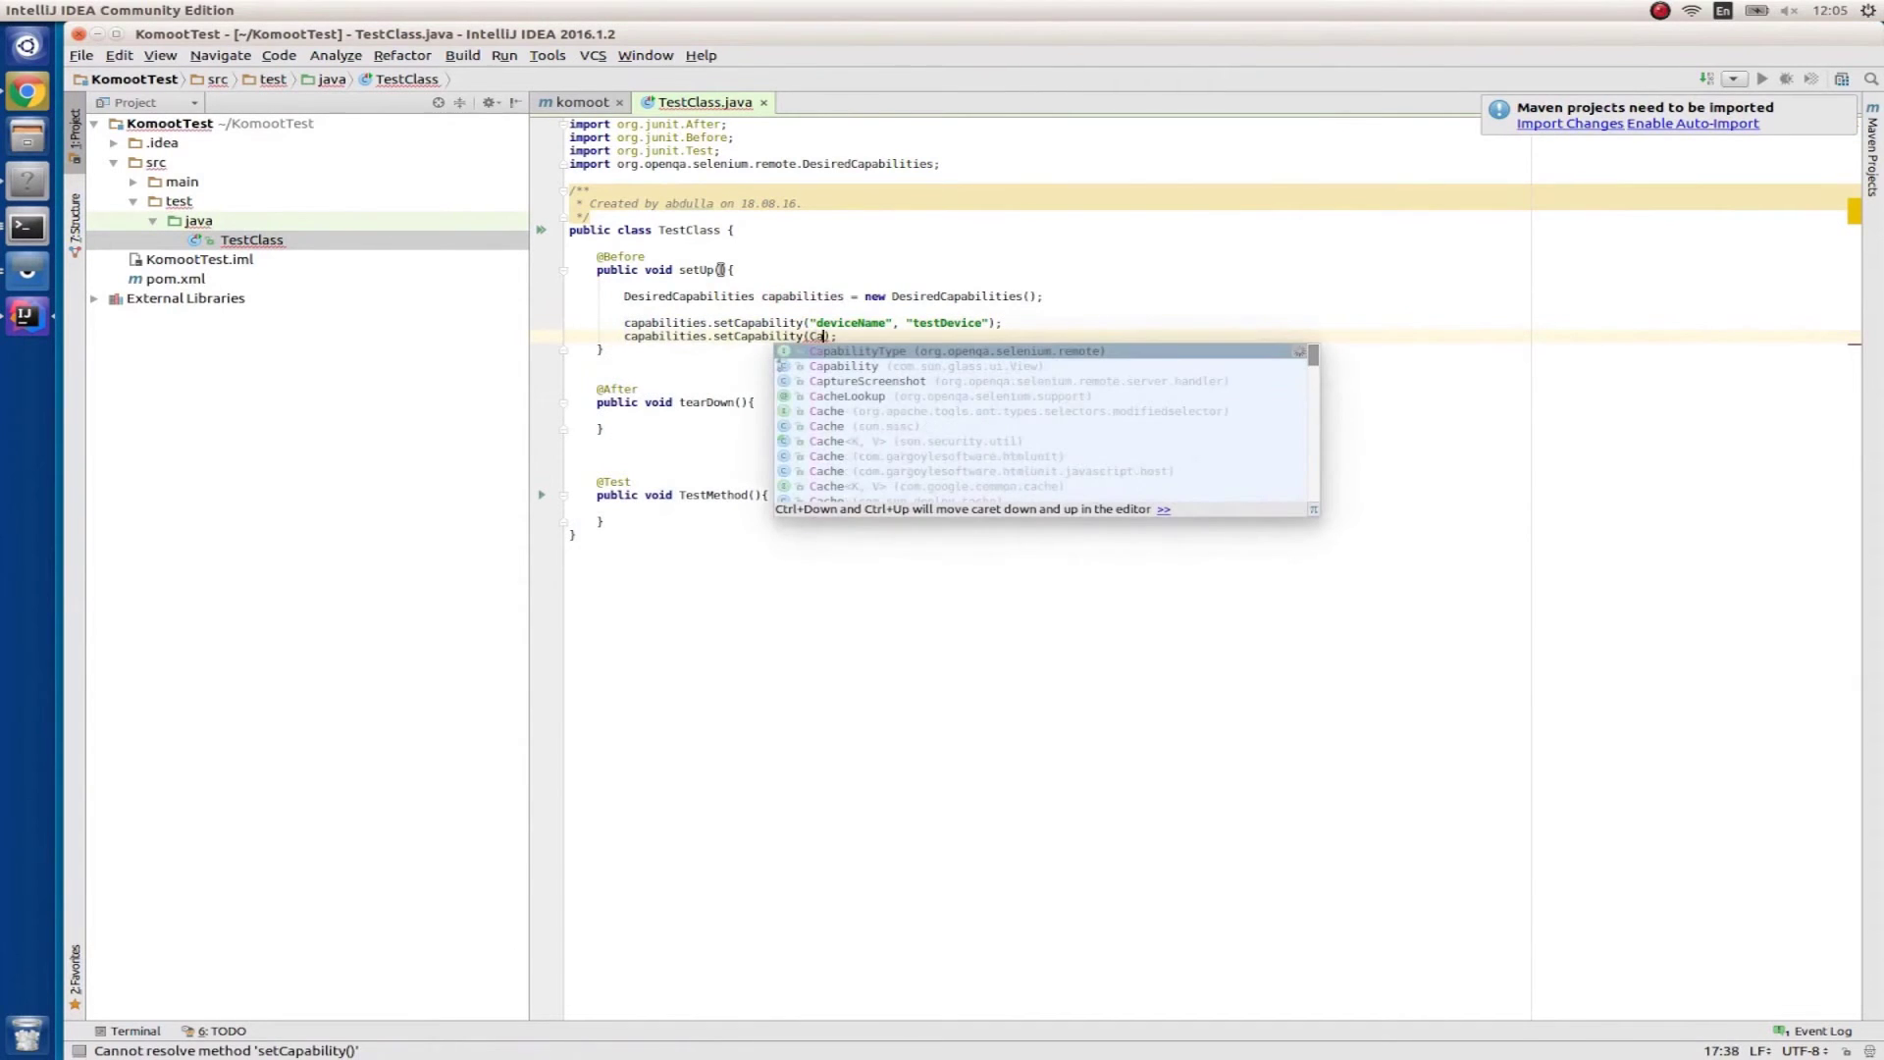
key("Return")
type(".")
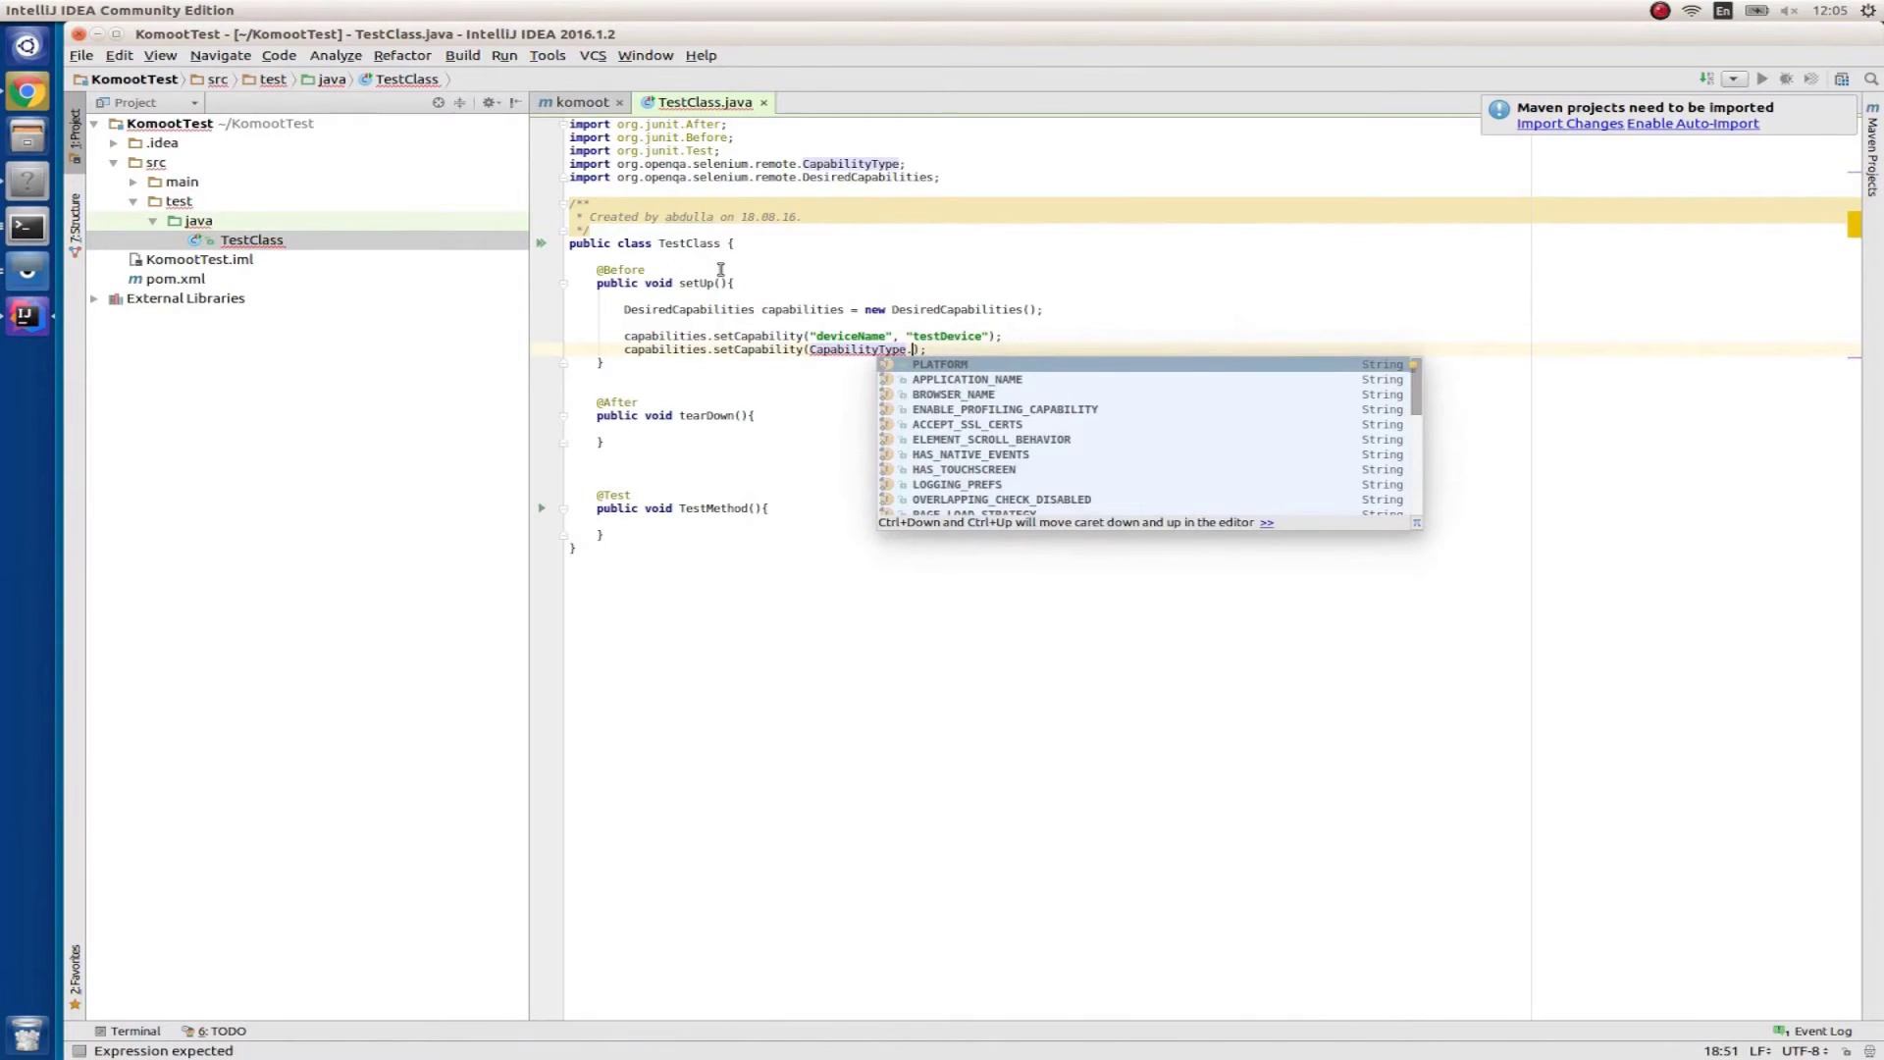
type("P")
key("Return")
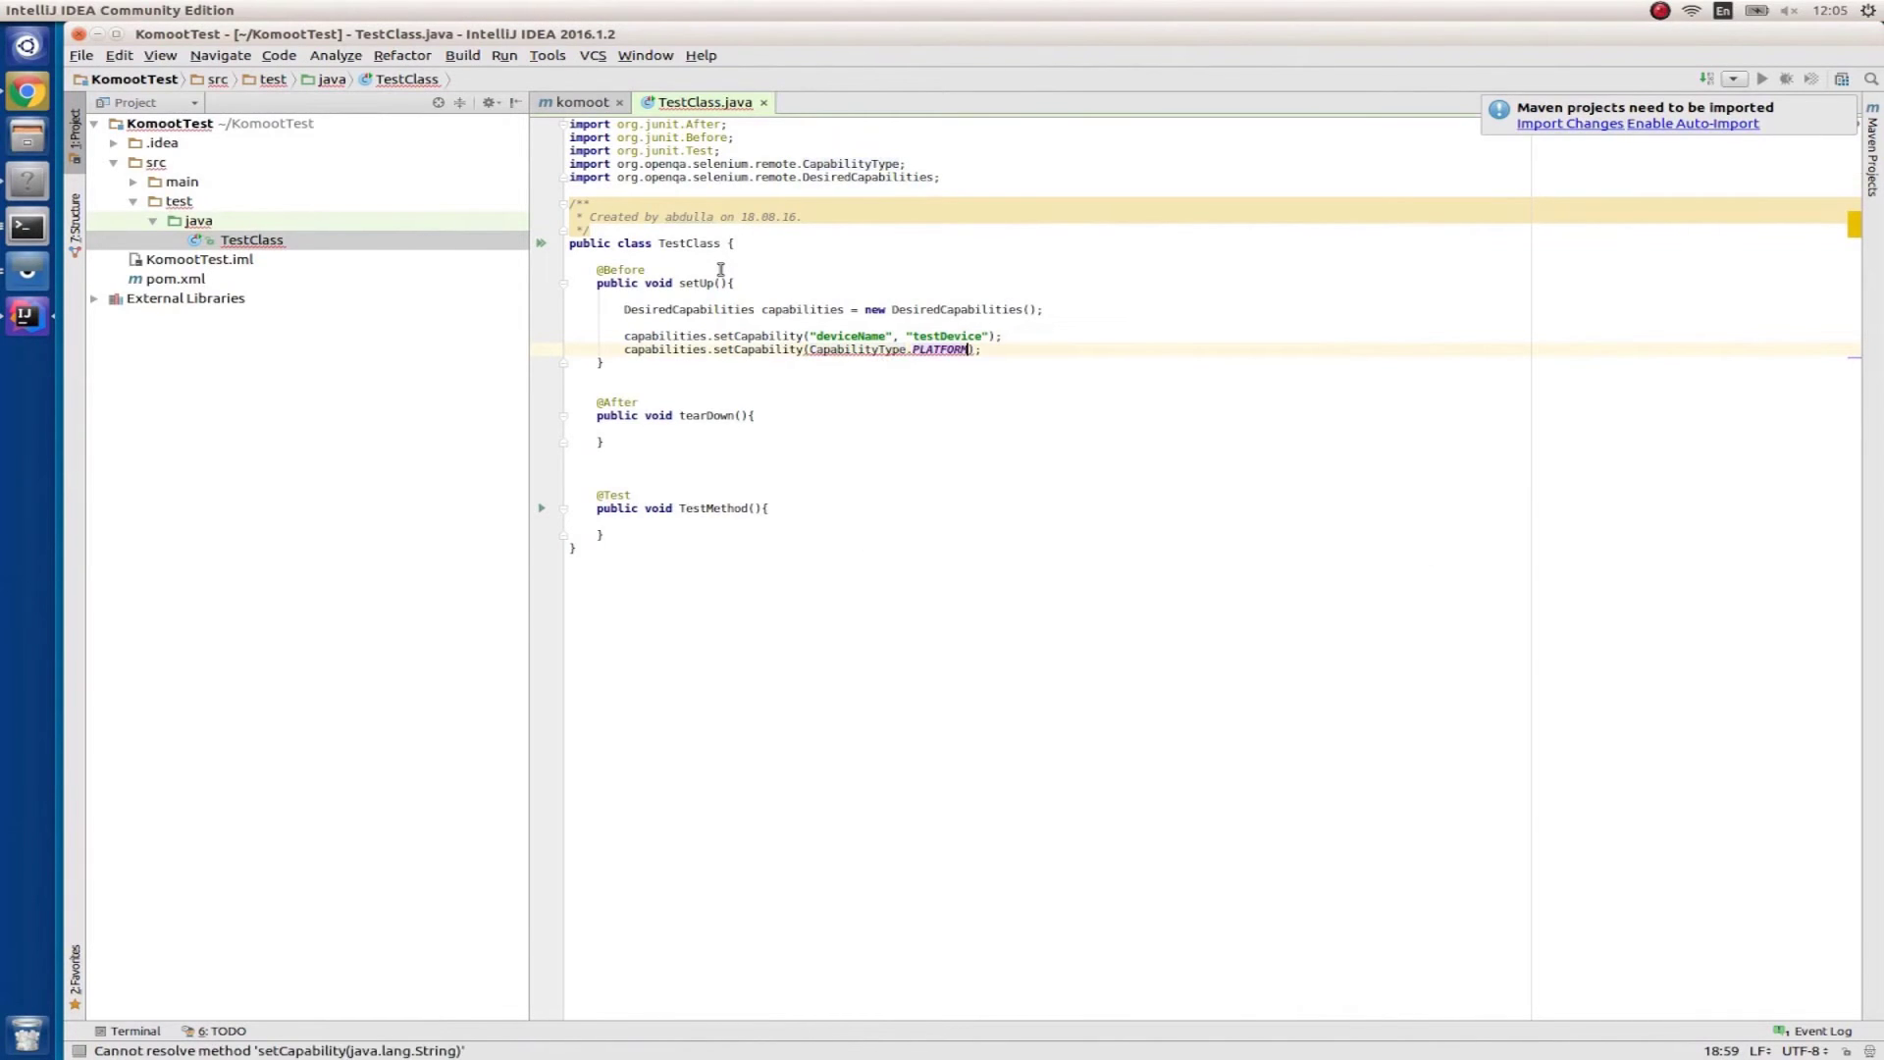
type(", ")
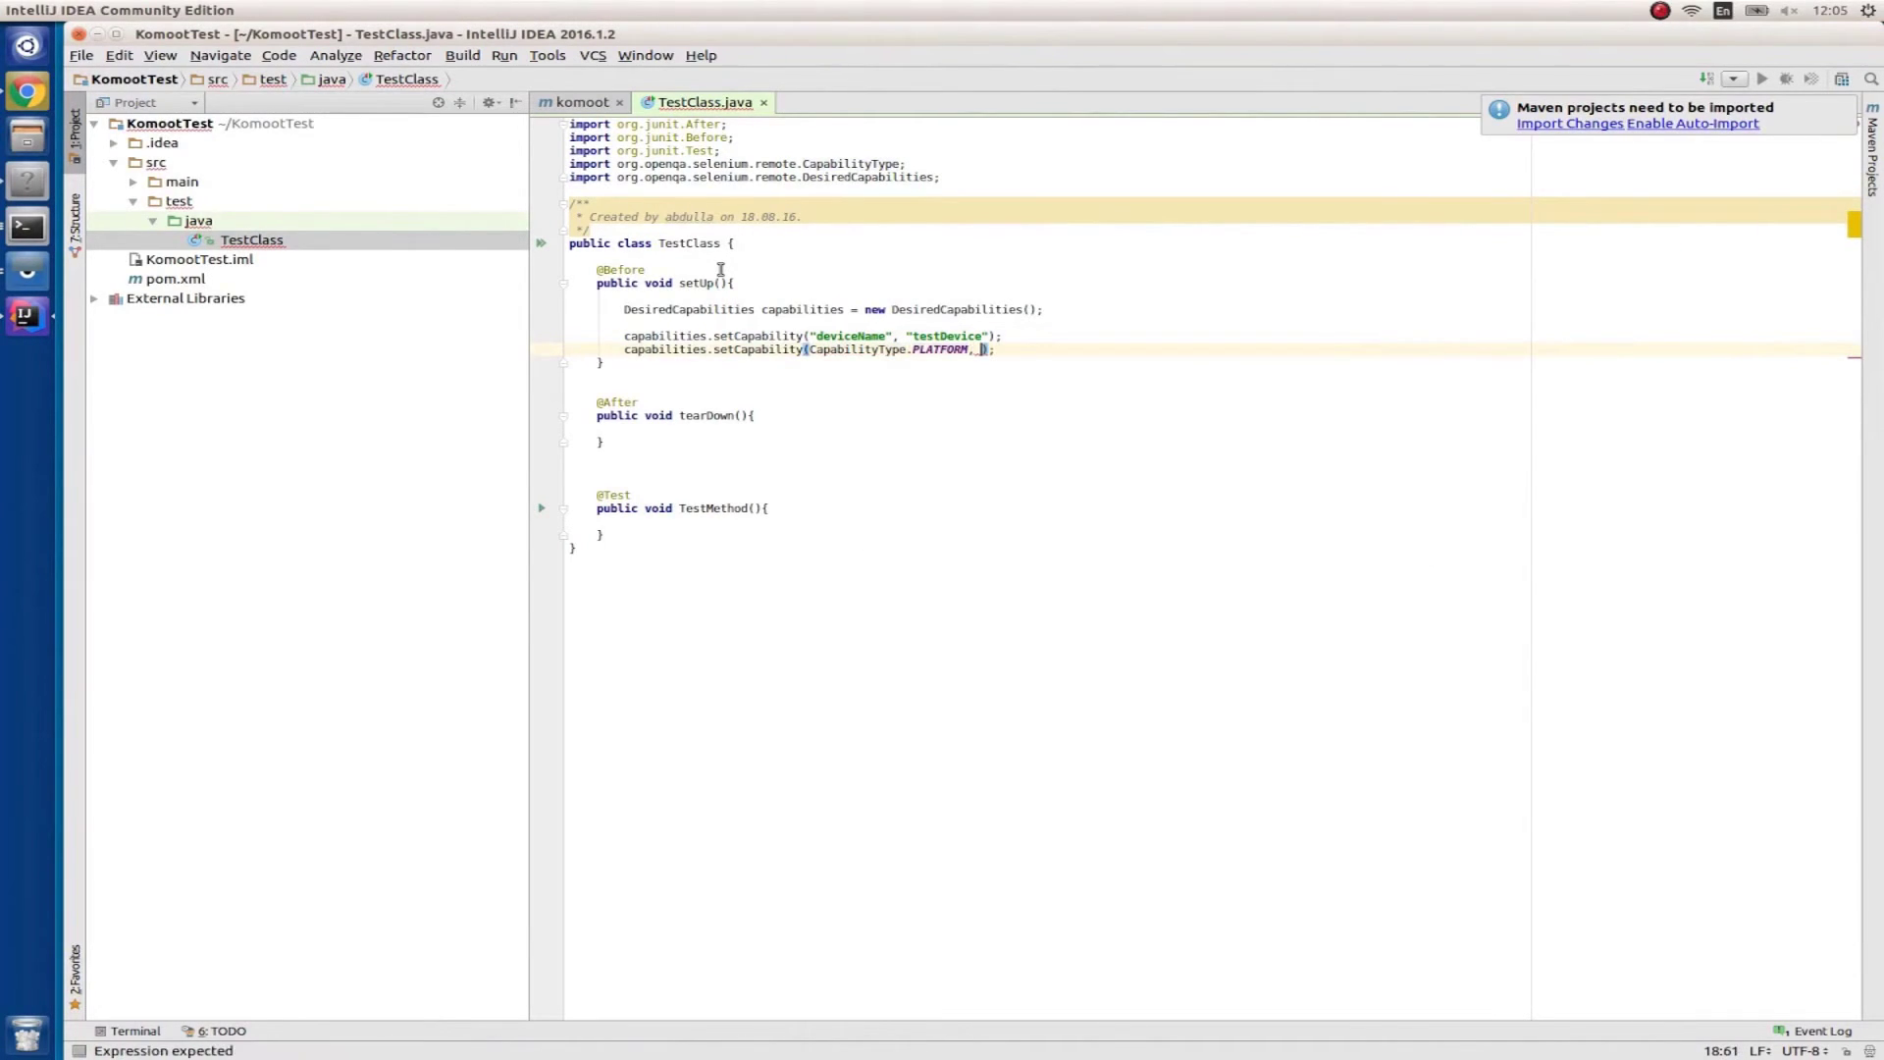
type("\"")
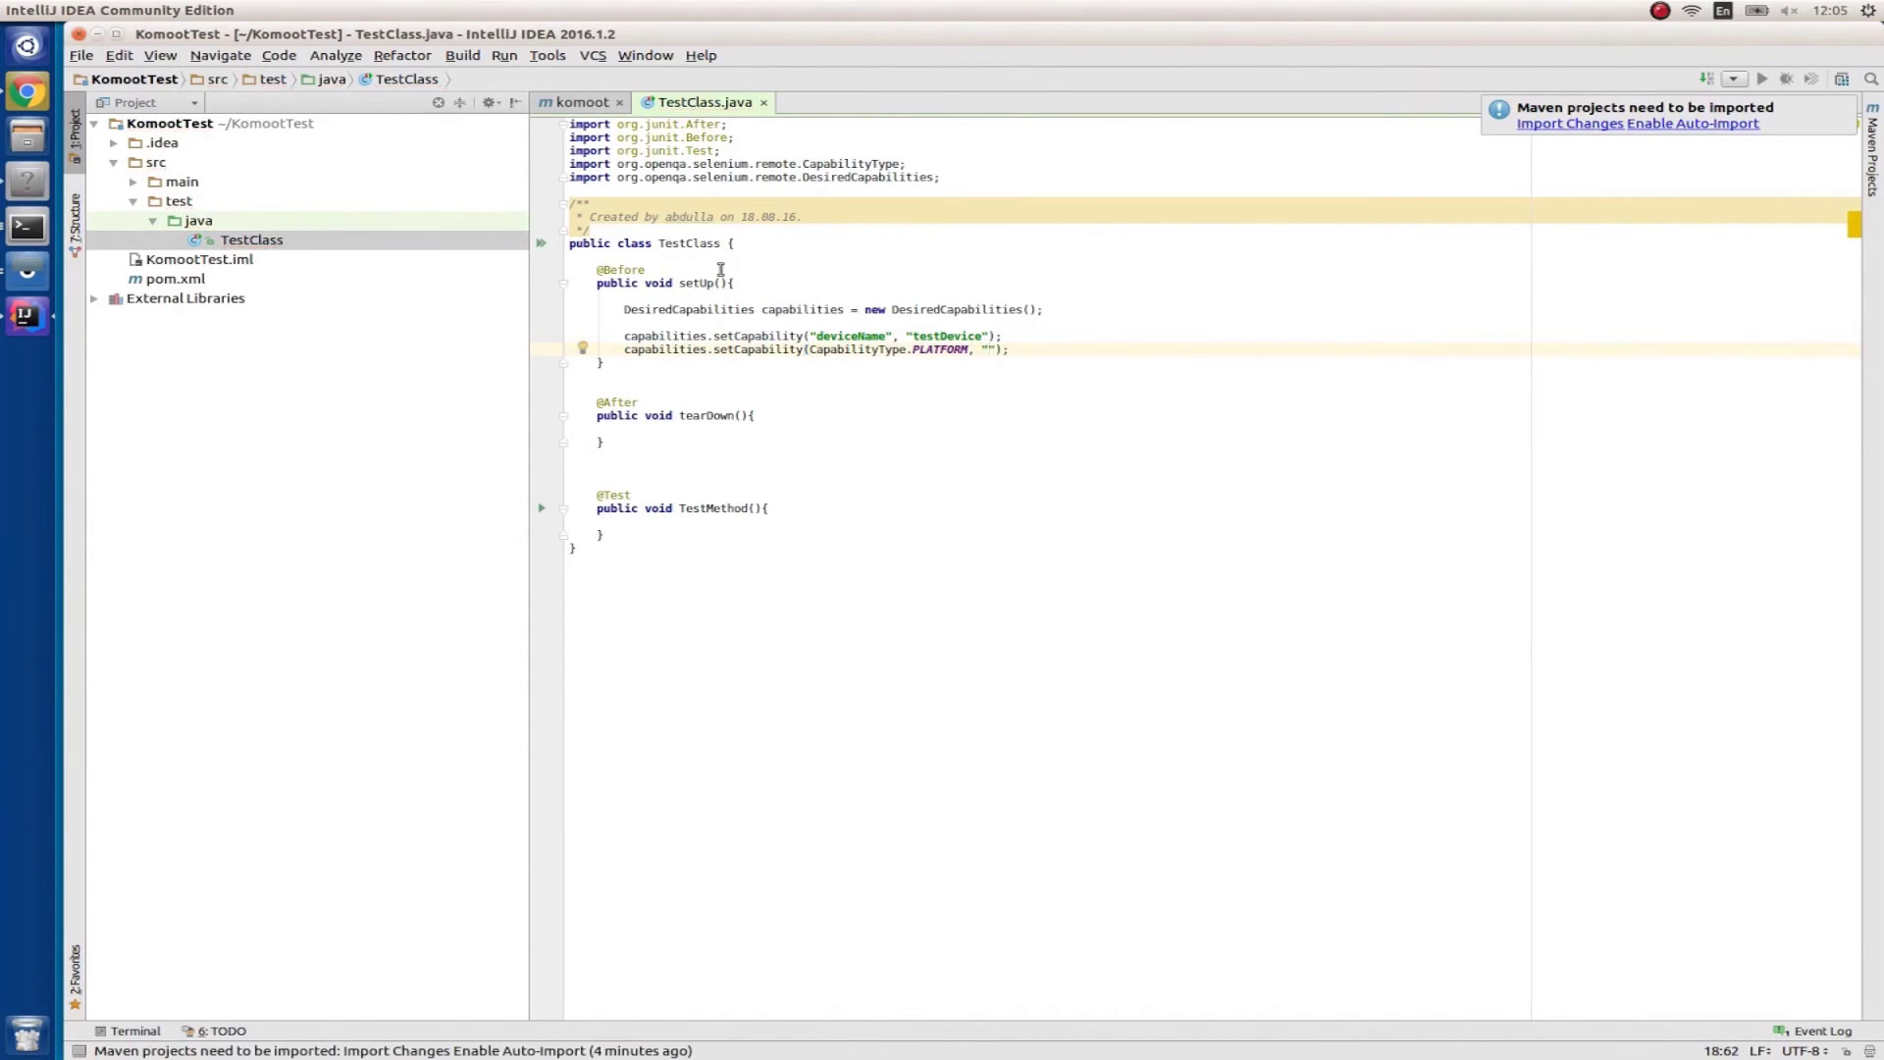
type("Android")
key("End")
key("Return")
type("capabilities.")
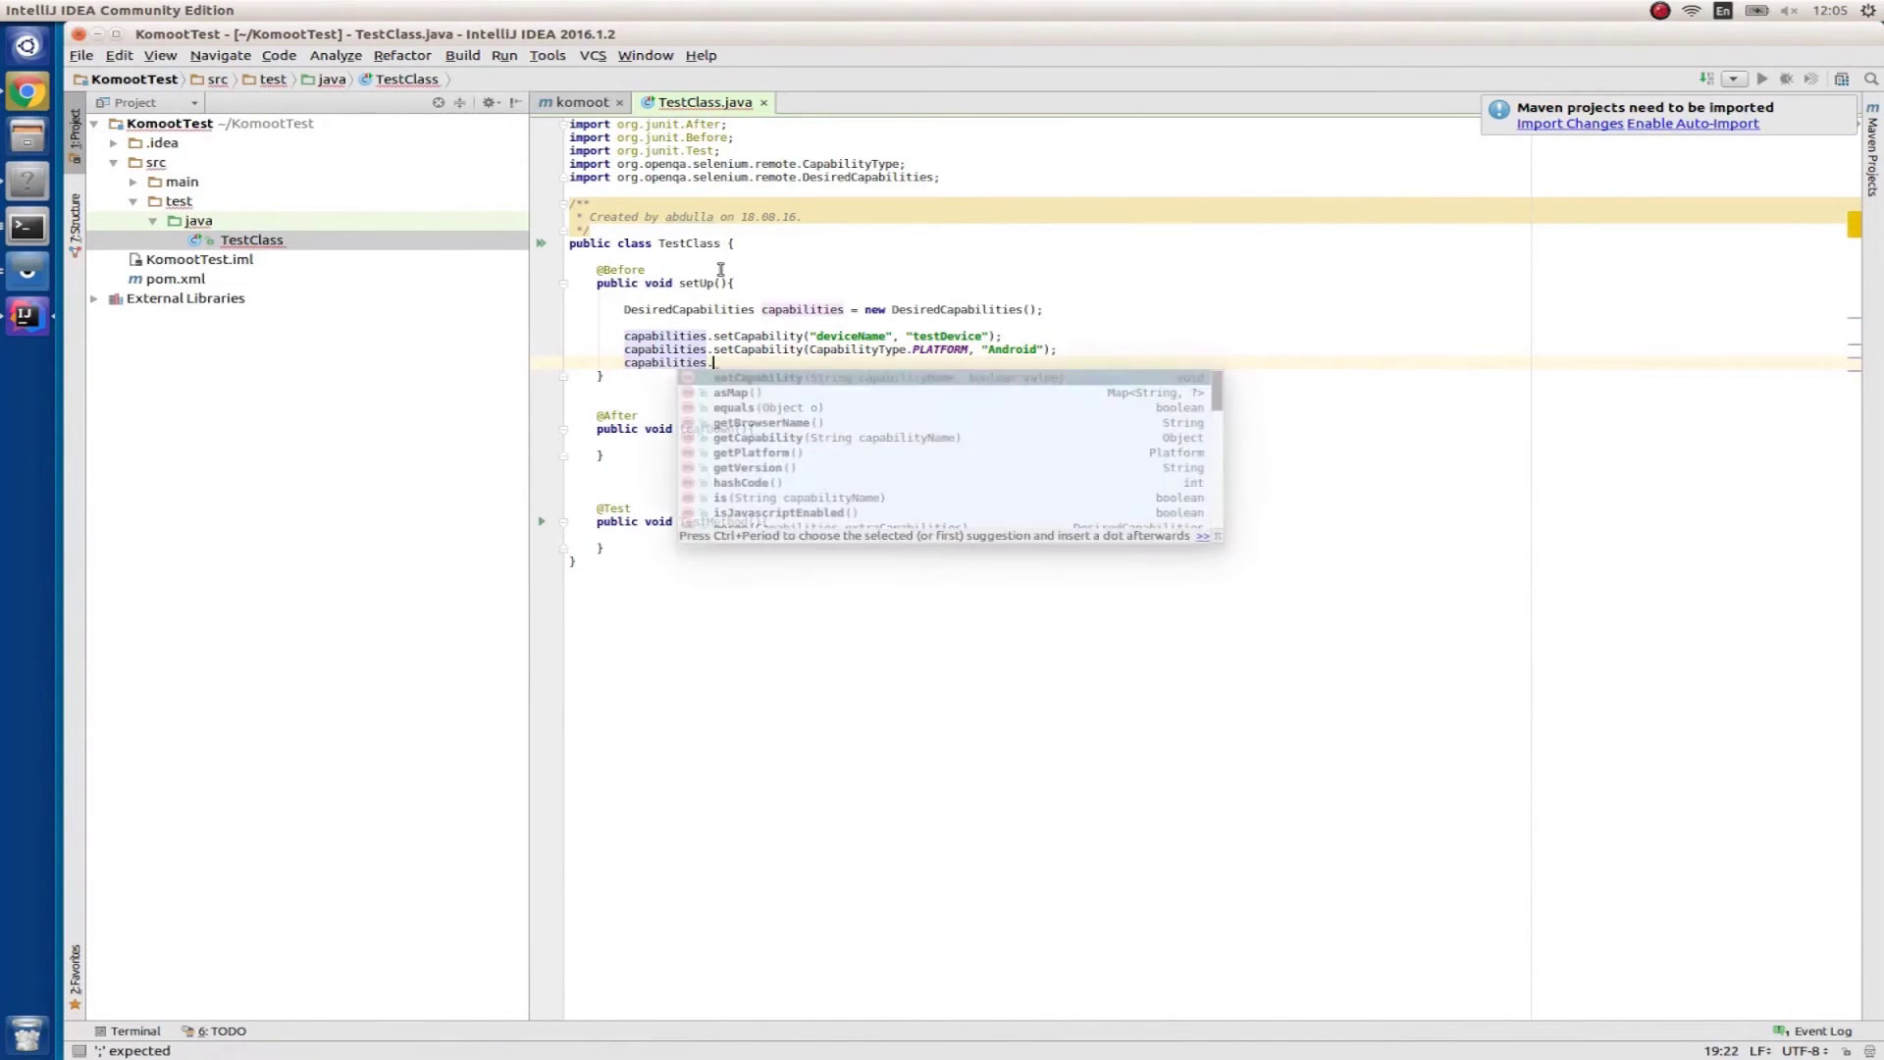
key("Return")
type("\"platfor")
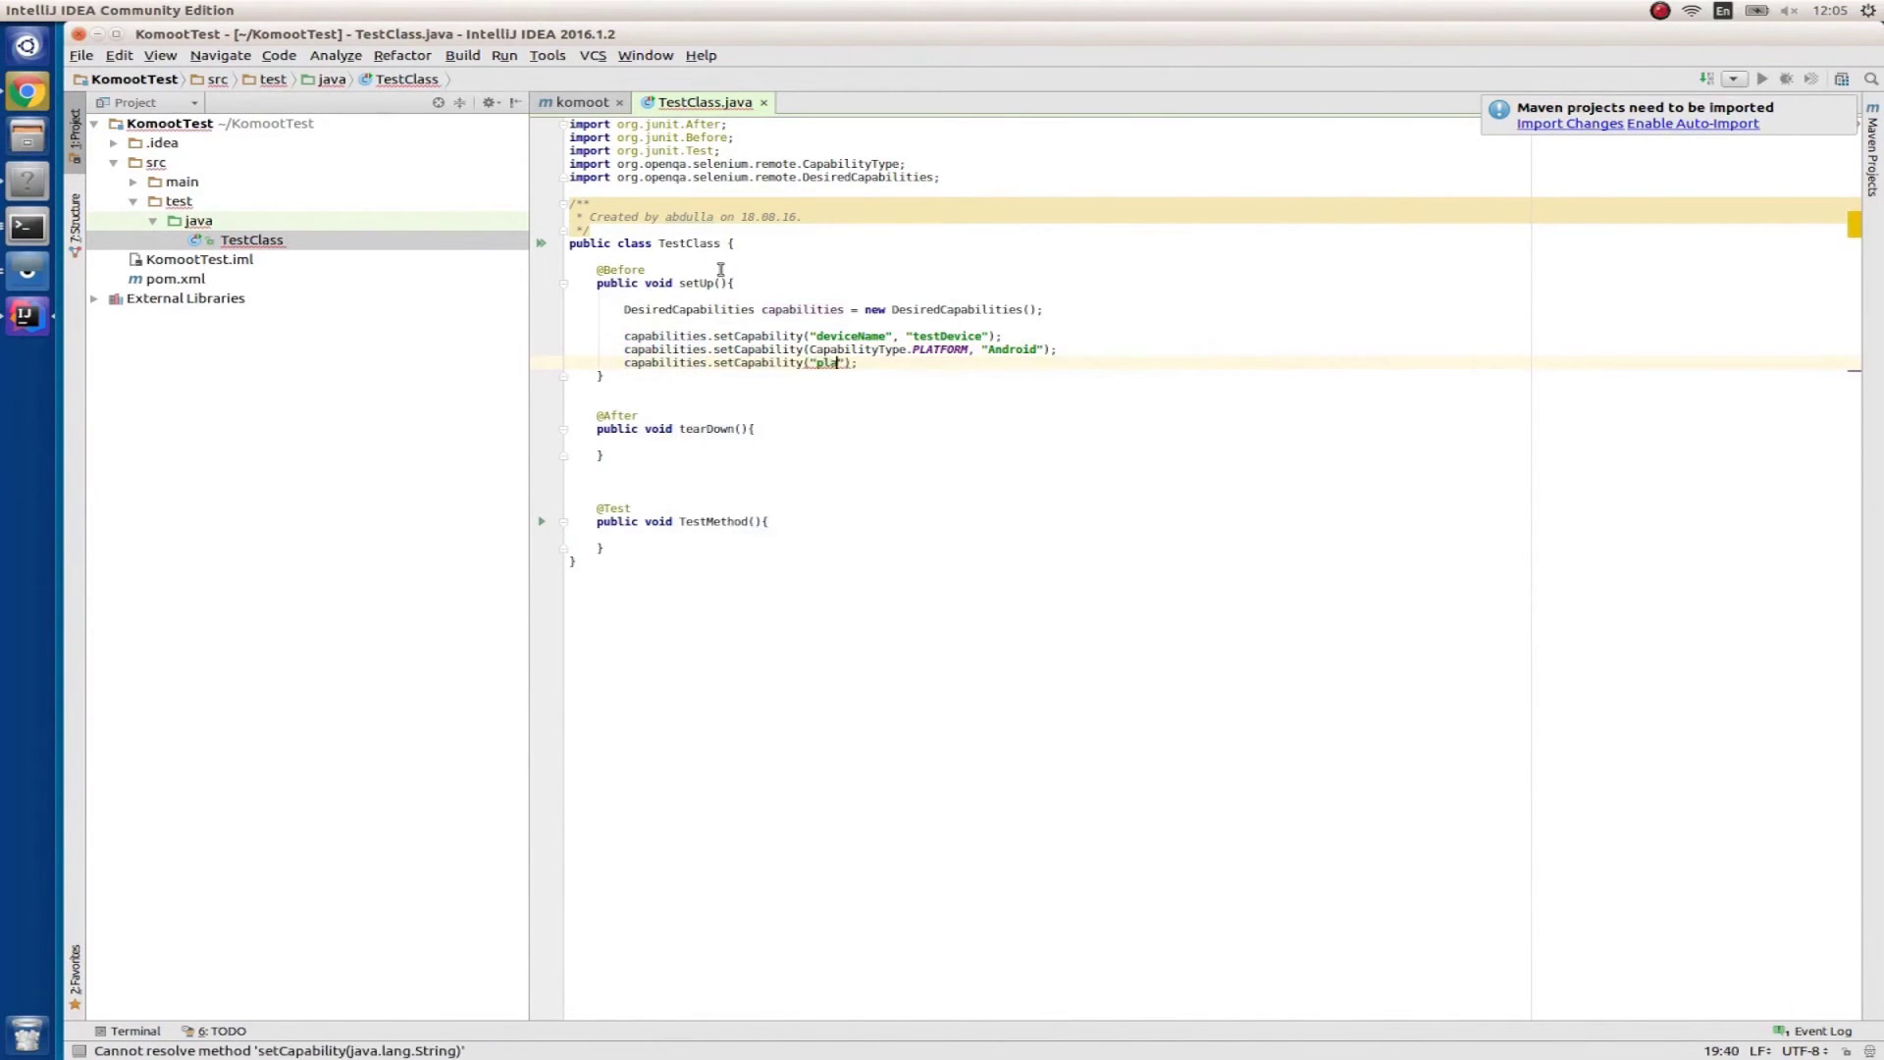
type("mVersion\"")
type(", \"5")
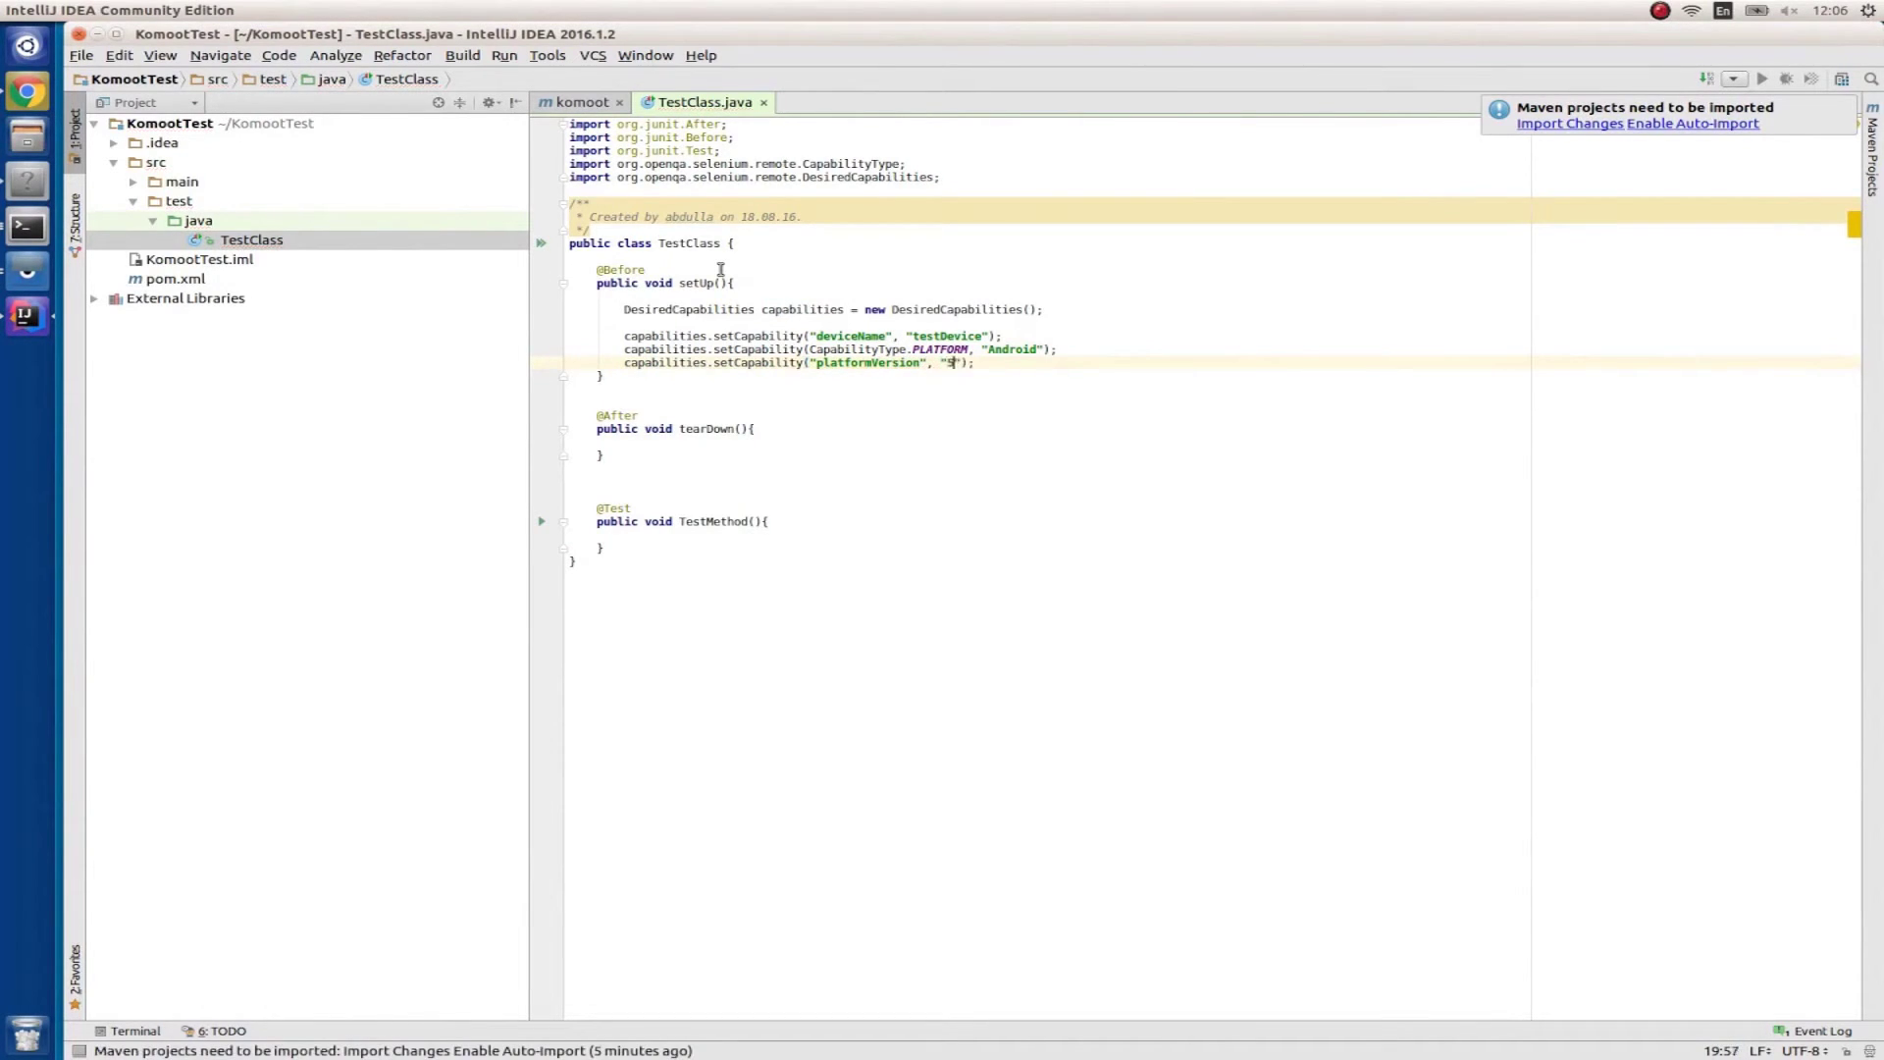
key("End")
key("Return")
key("Return")
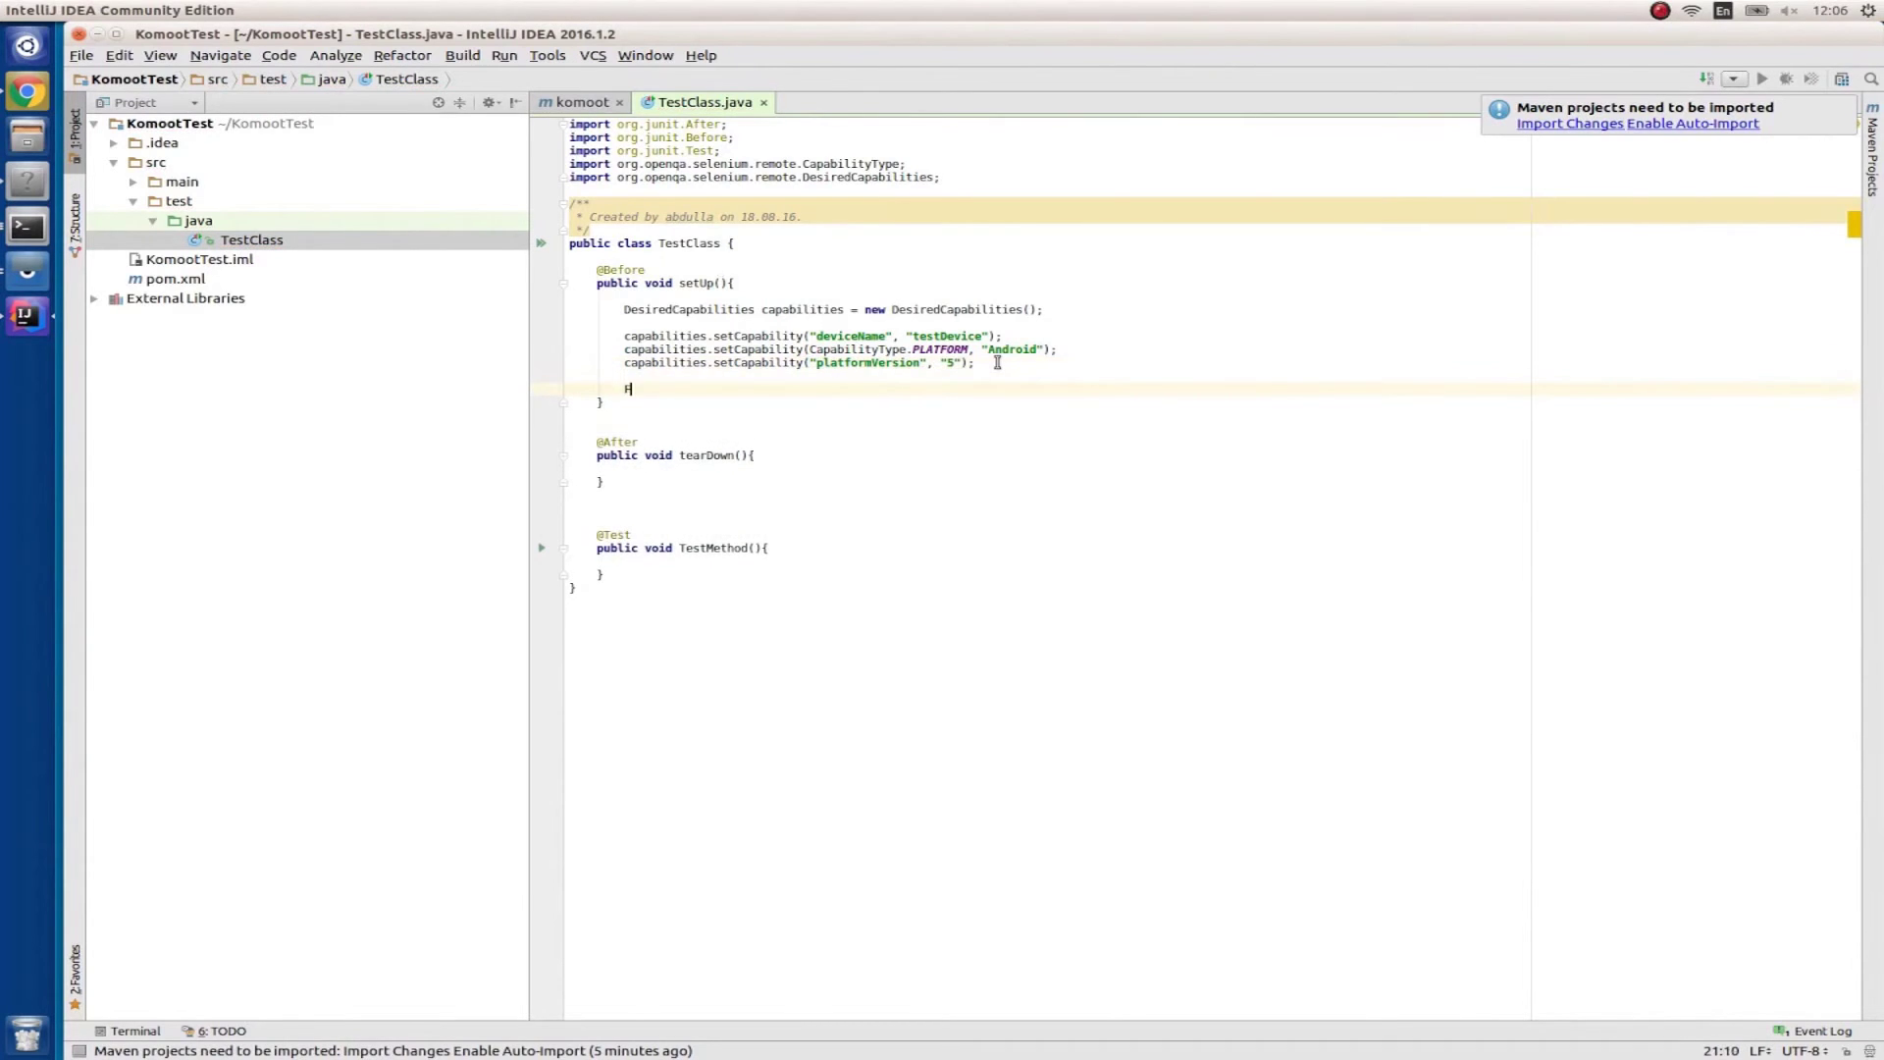
type("File")
- Declare File file = new File("apk folder", "apk name") in setUp
key("Return")
type("fil")
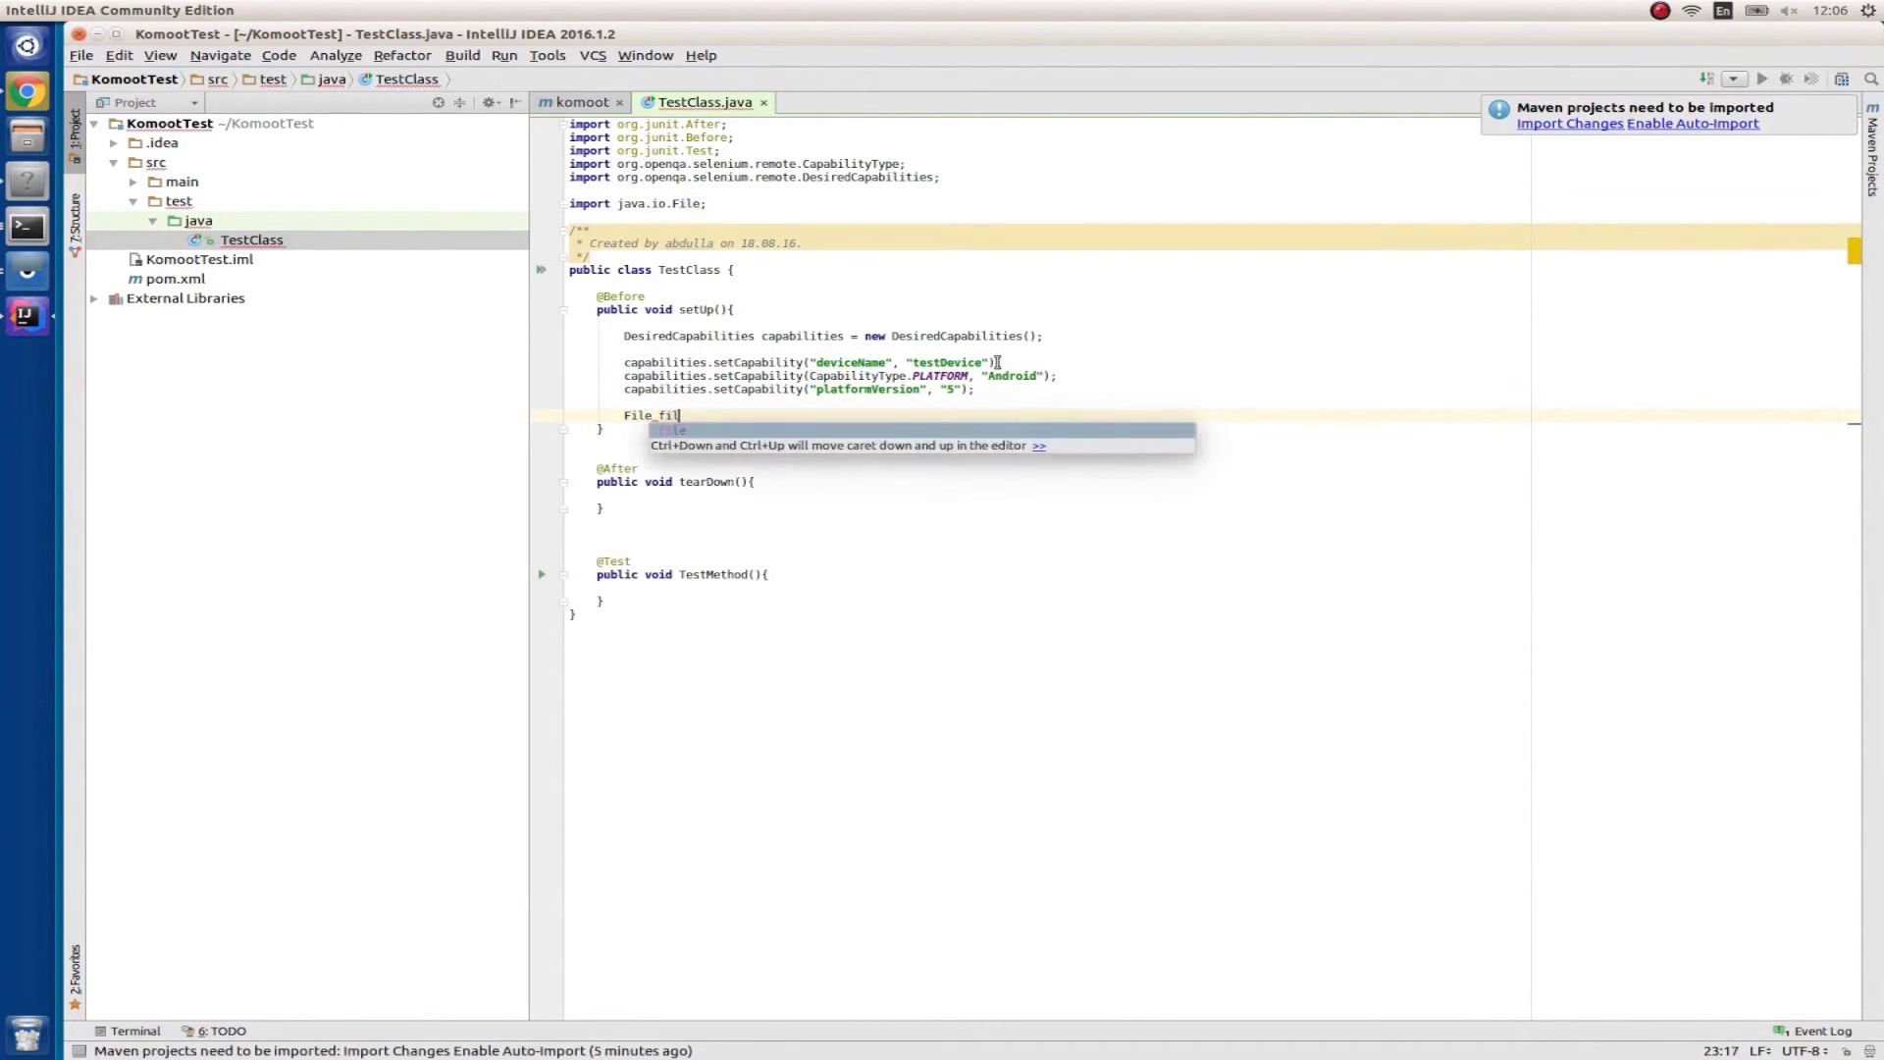
type("e")
type(" = ")
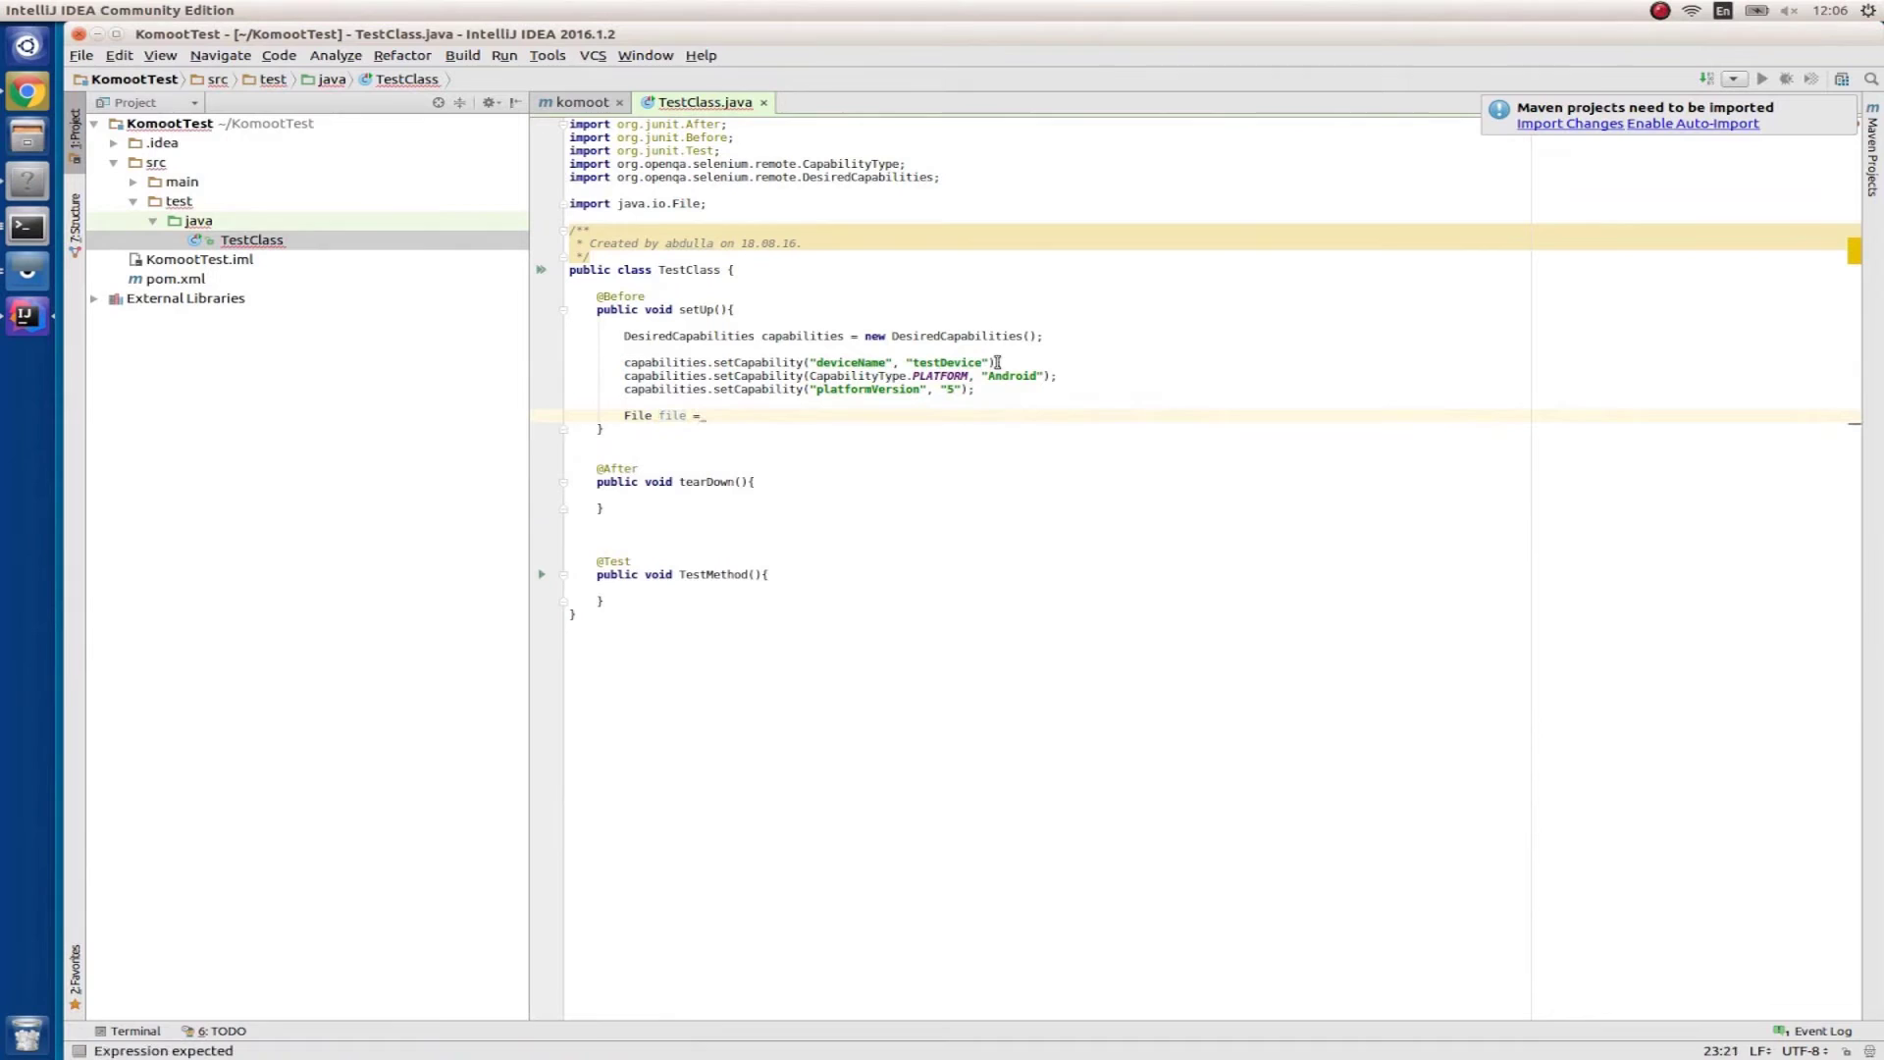
type("new")
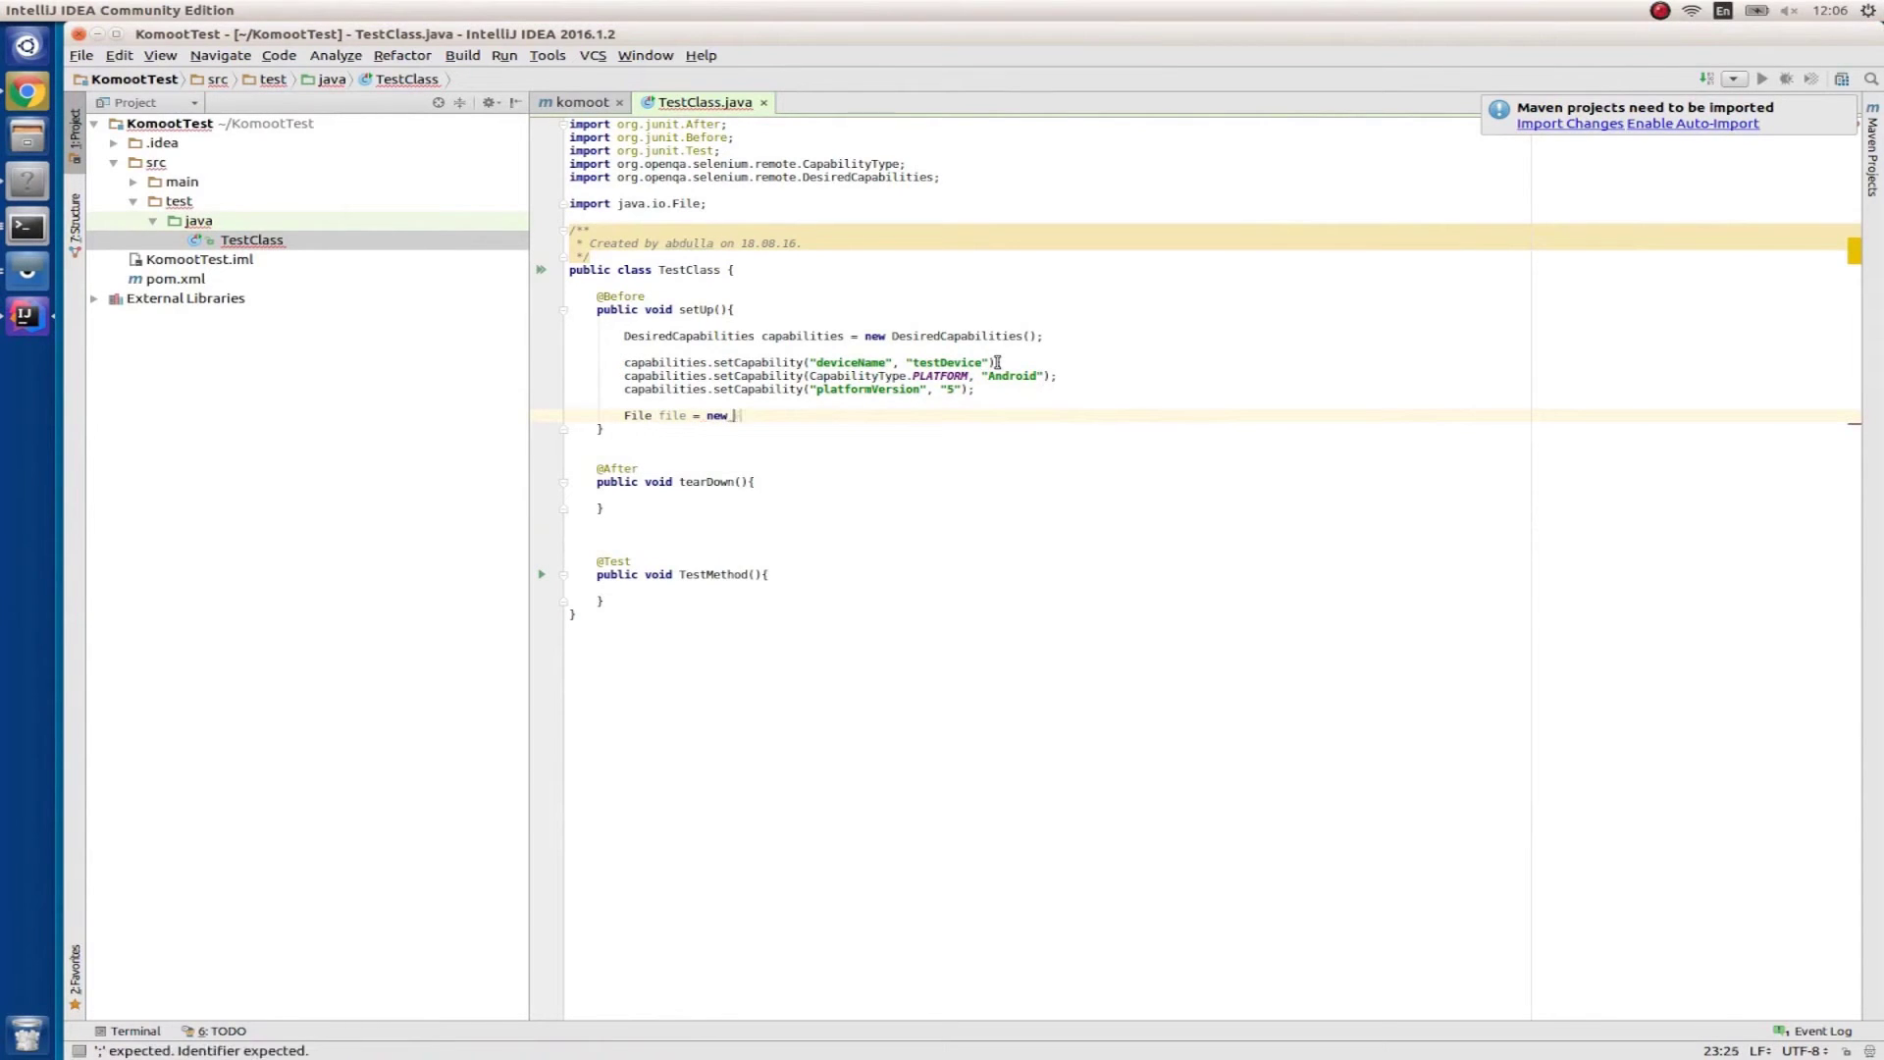
type(" F")
key("Return")
type("(\"apk folder\", \"apk name\");")
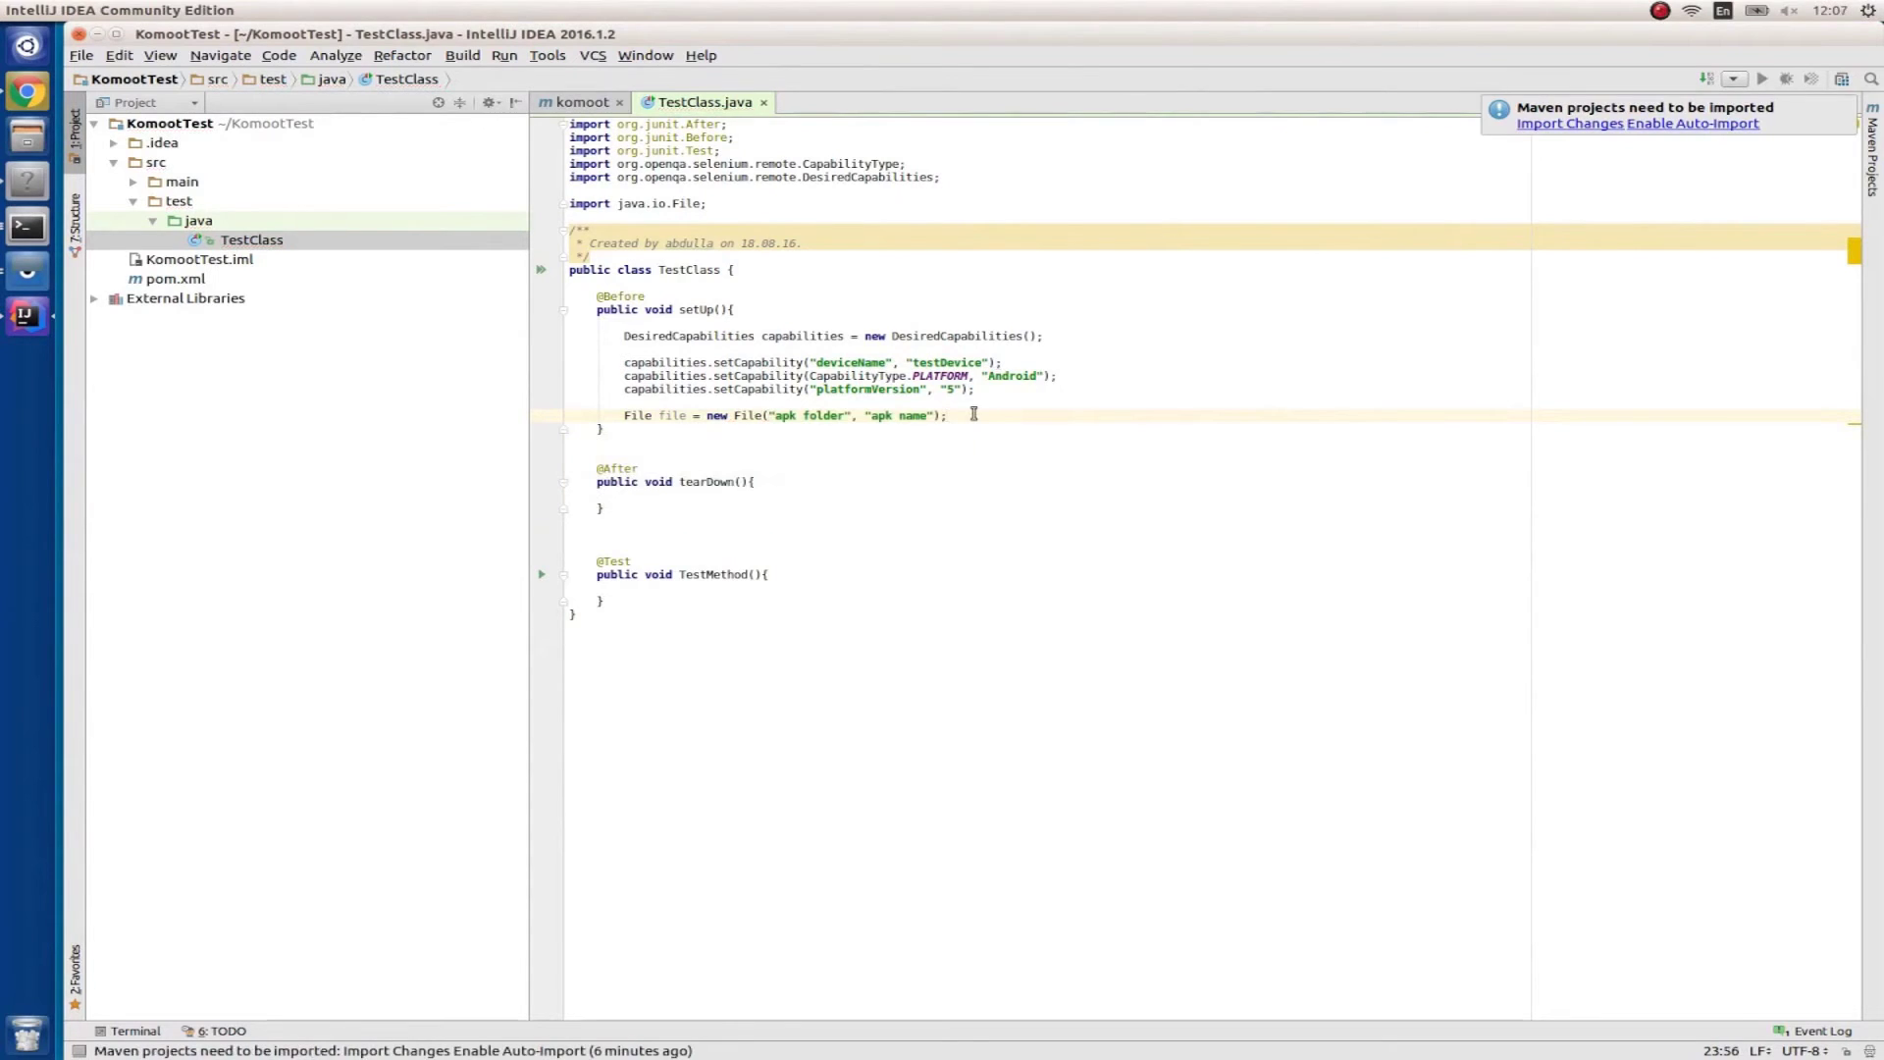
key("Return")
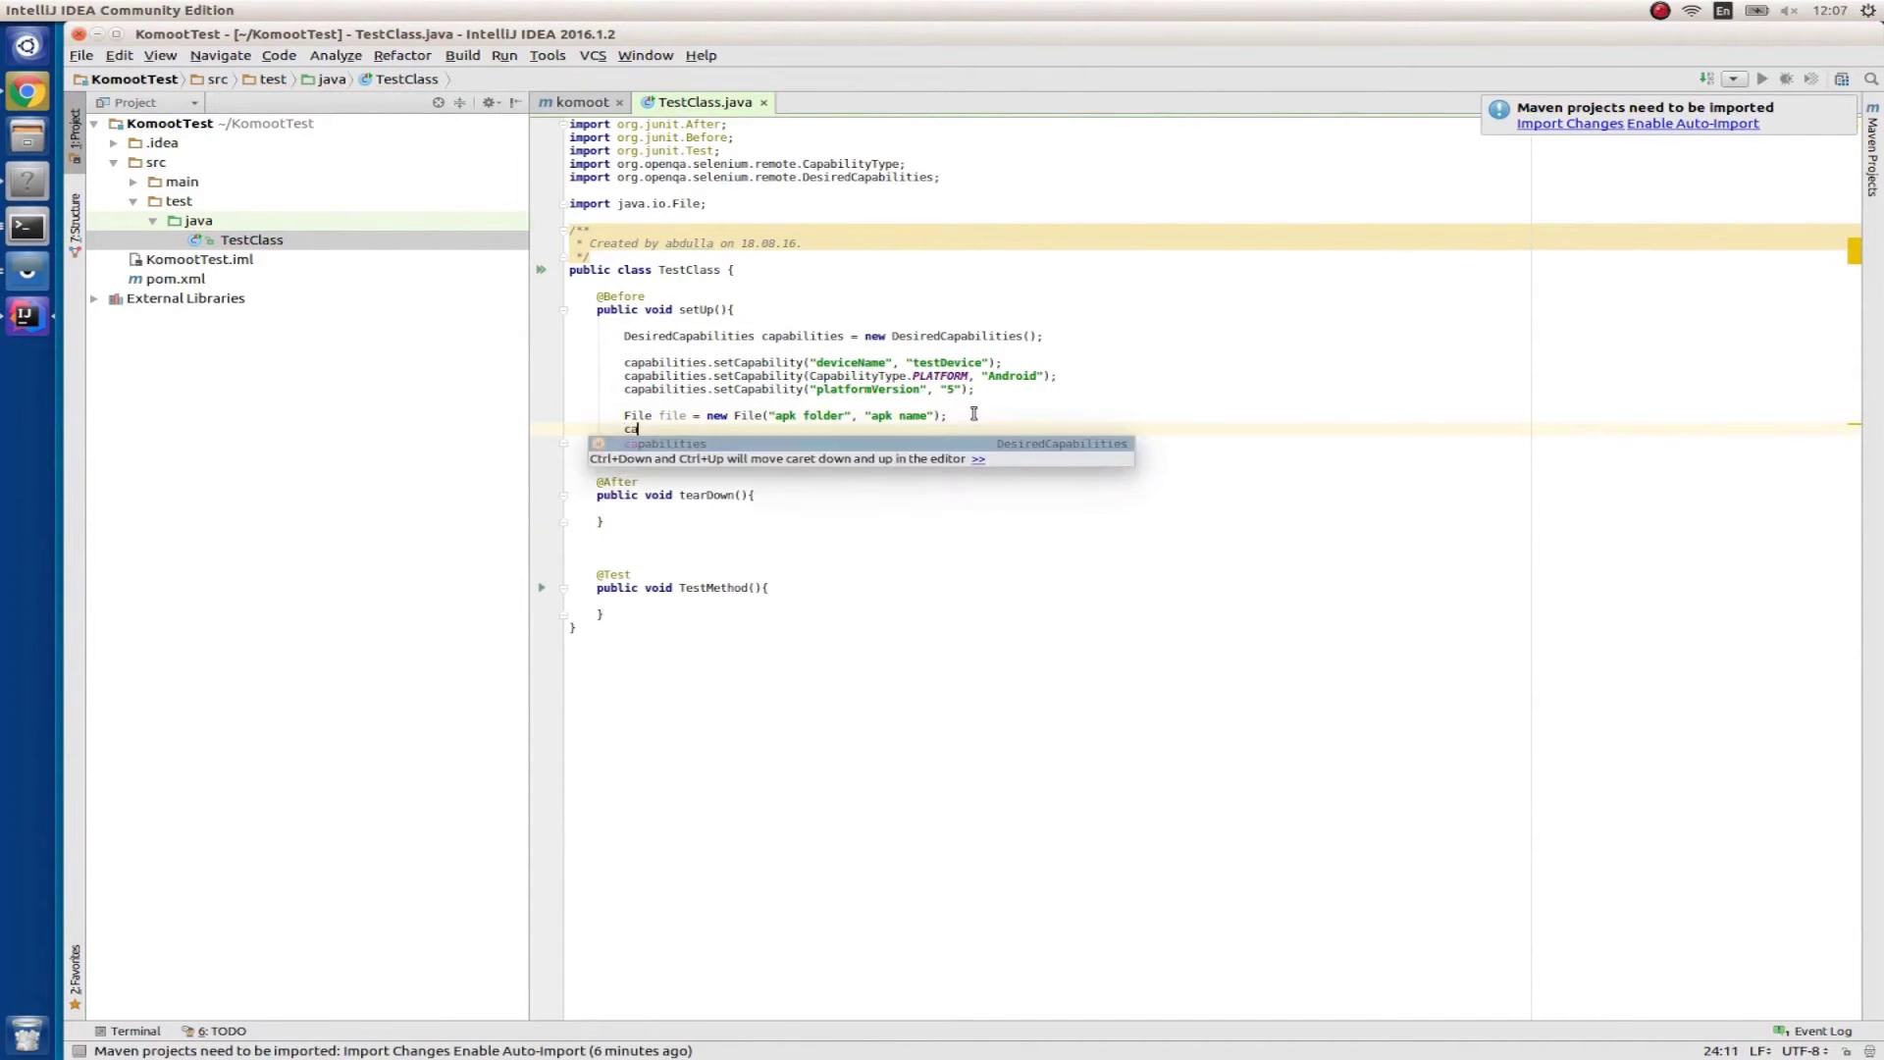
type("capabilities")
- Set the app capability to file.getAbsolutePath()
key("Return")
type(".se")
key("Return")
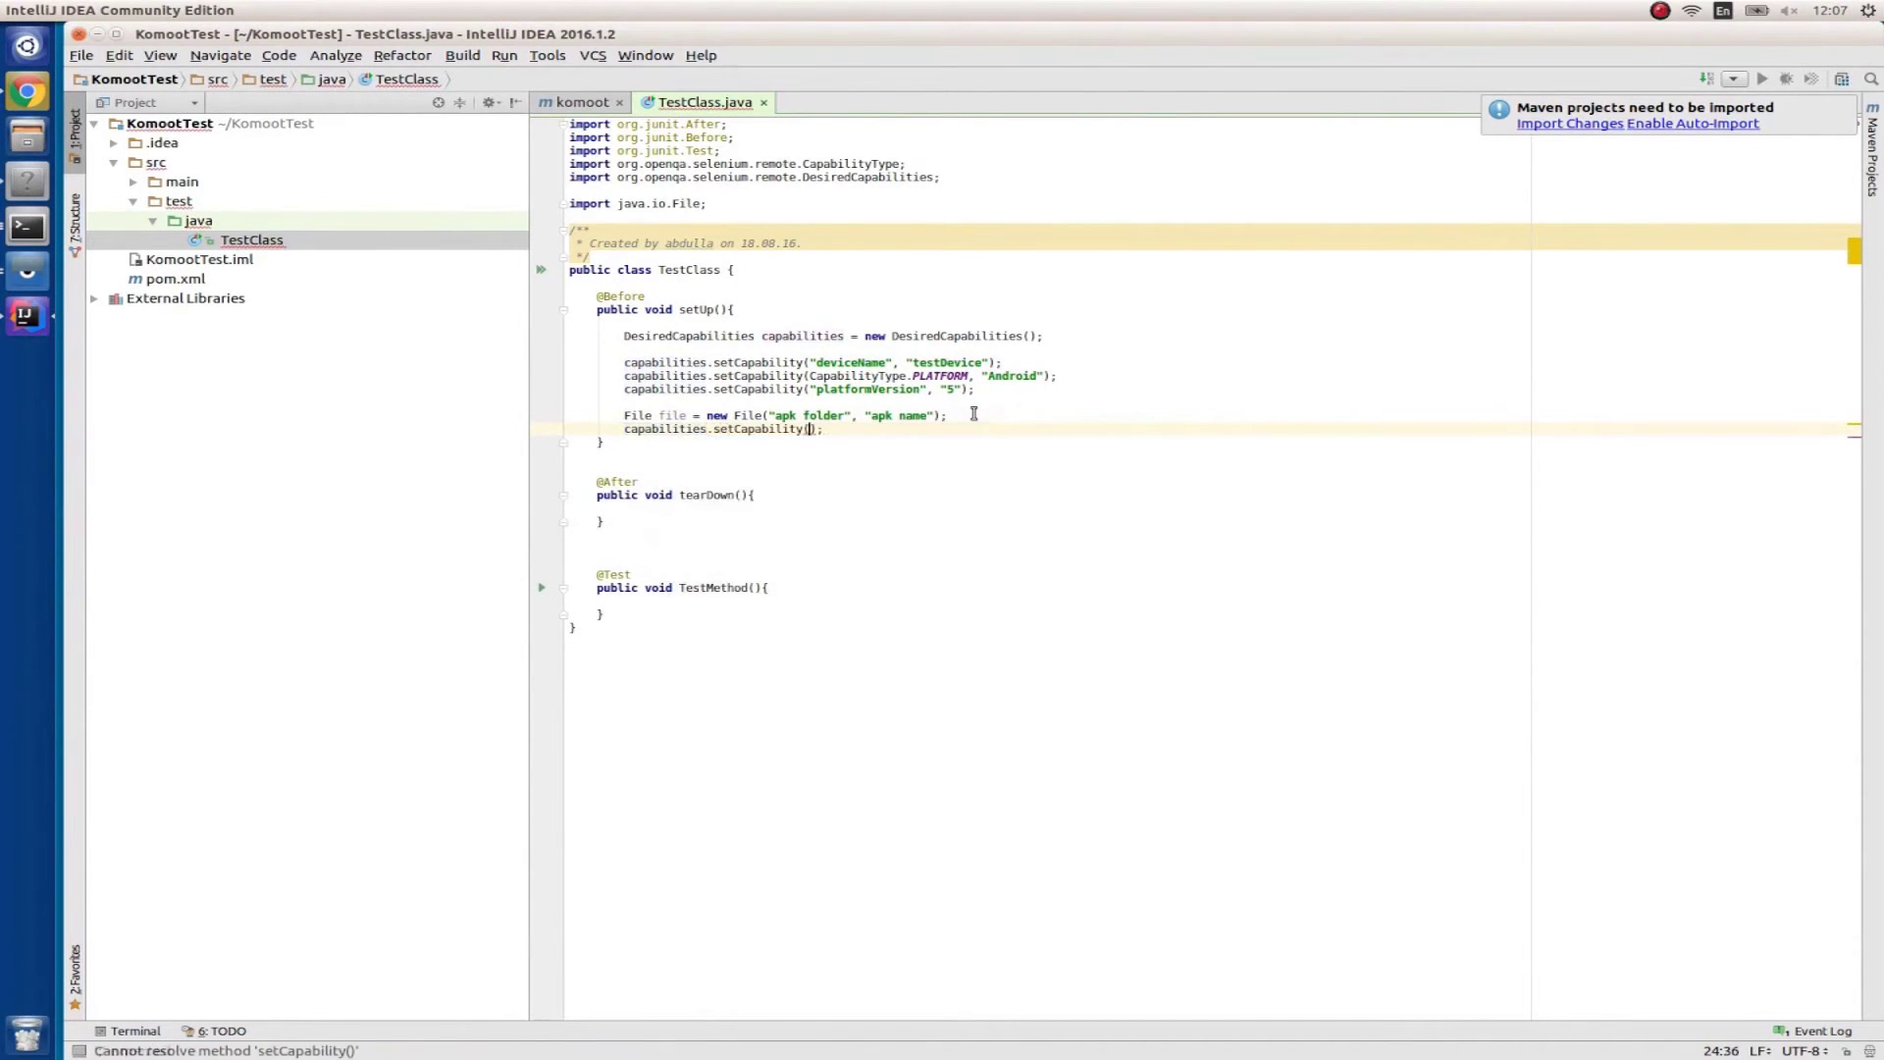
type("\"app")
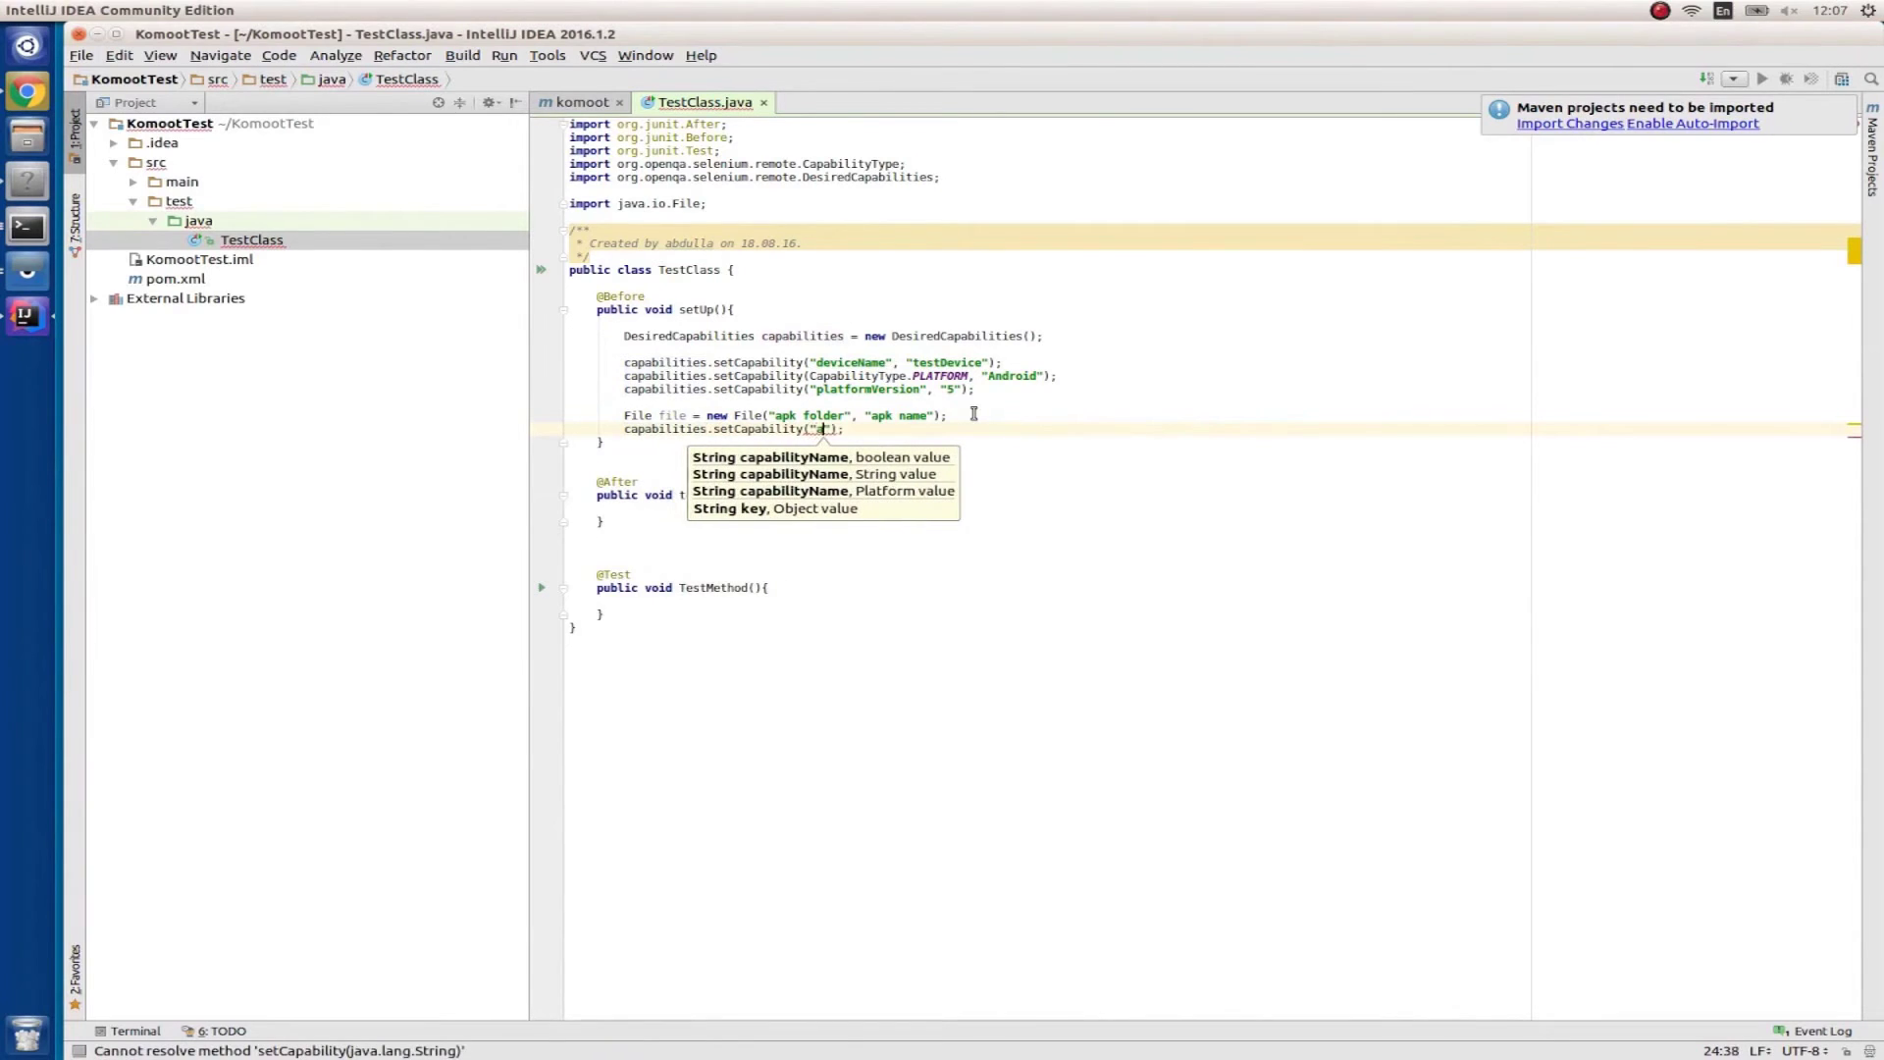
type("\", ")
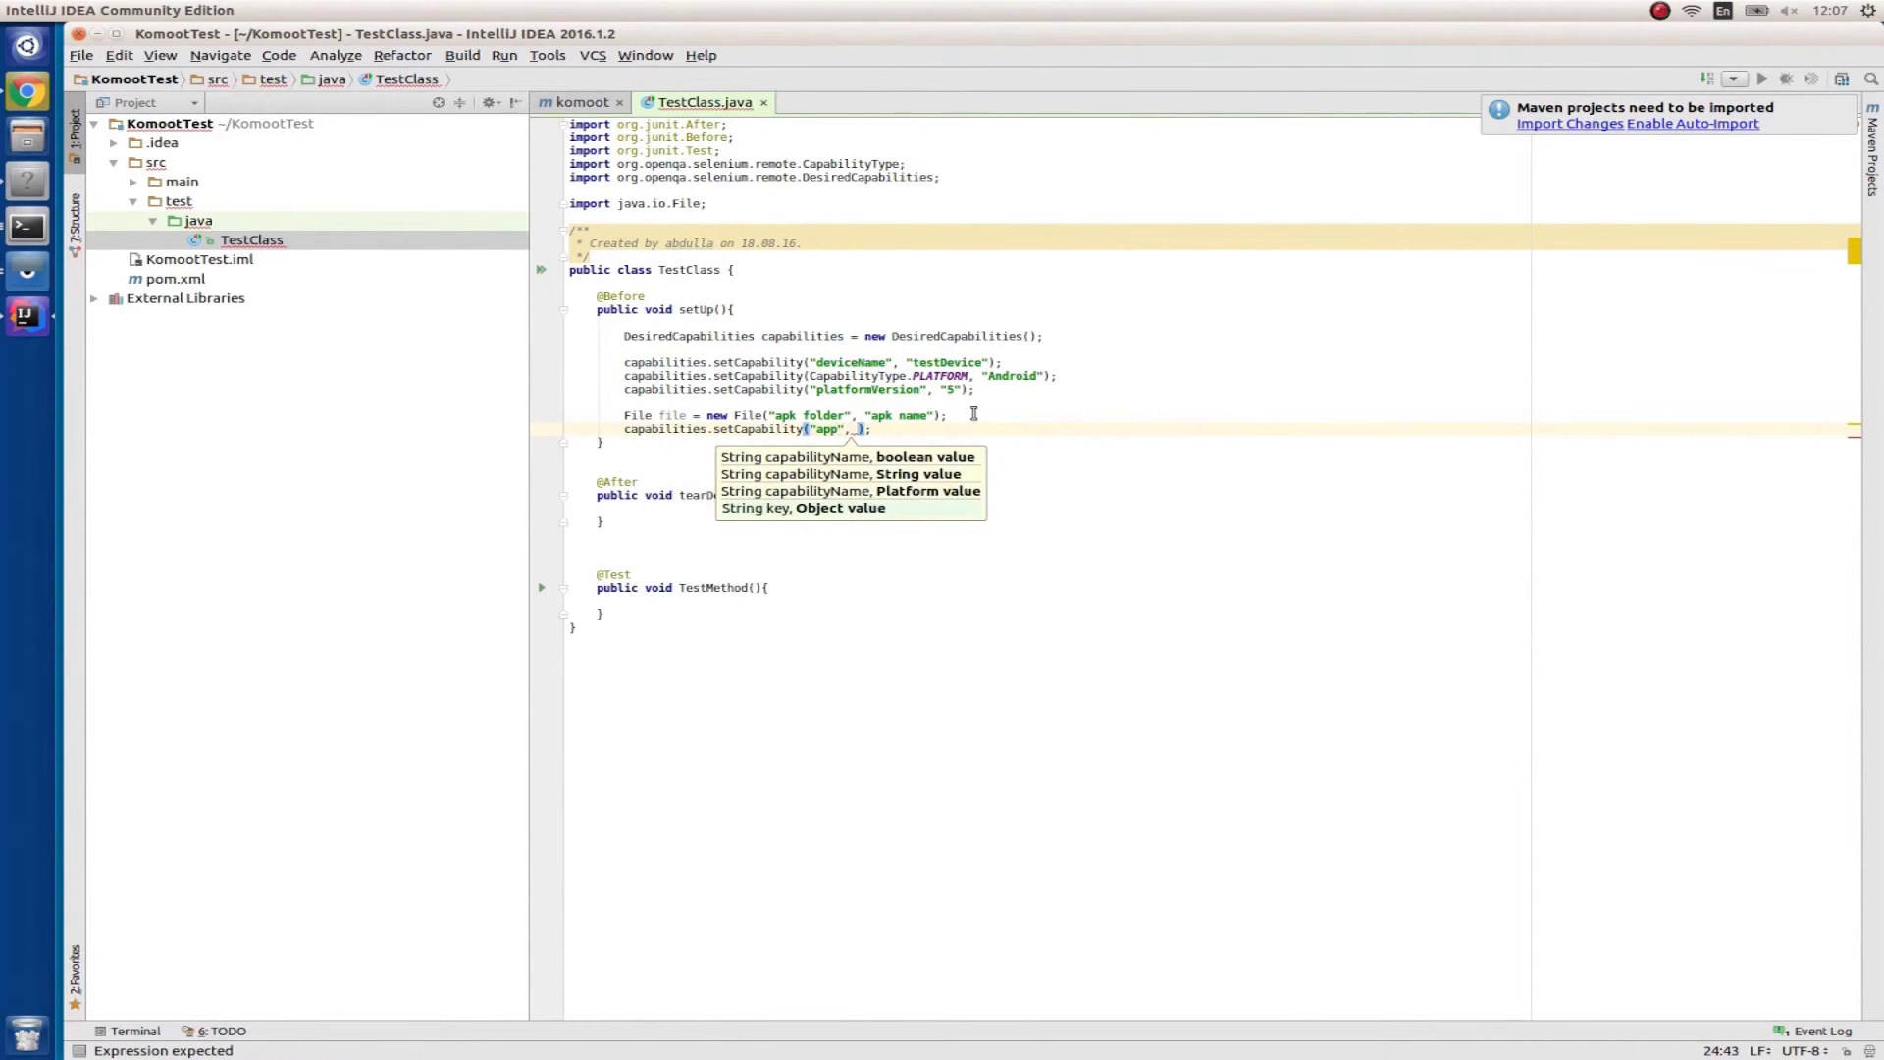
type("file.")
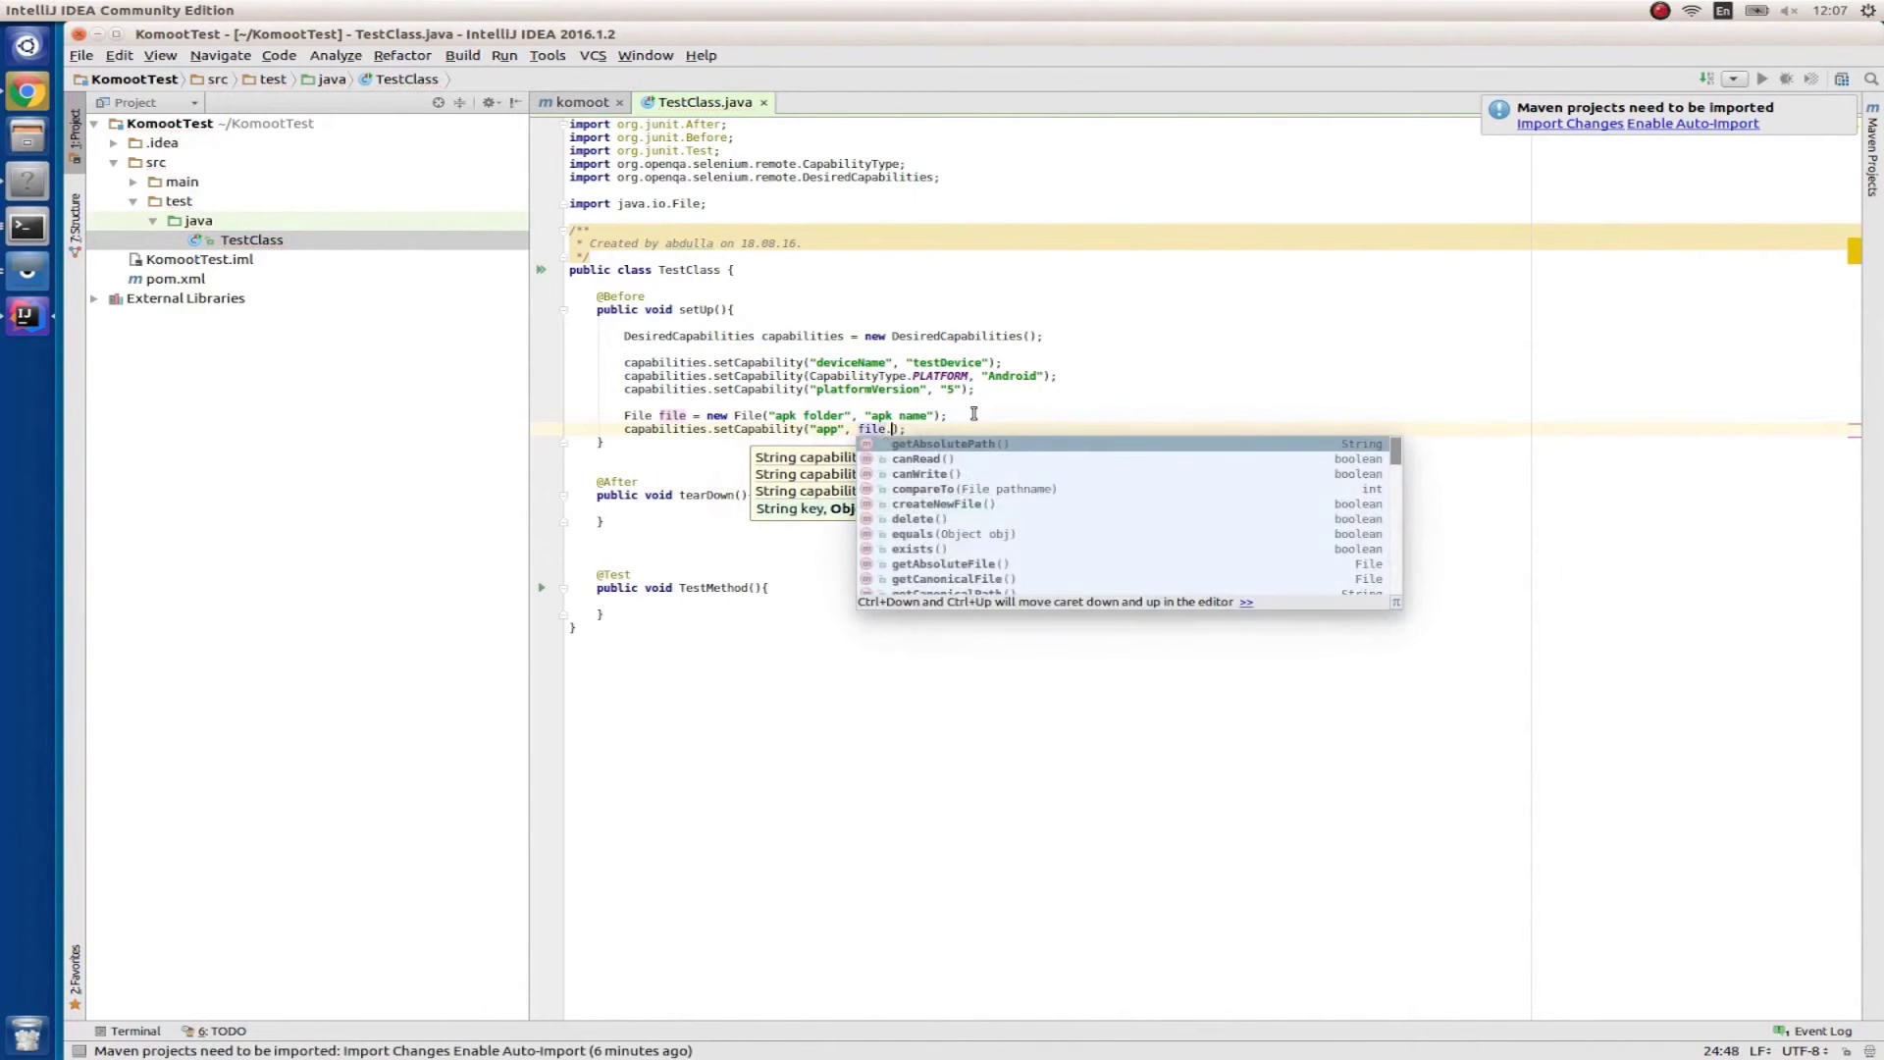
type("ge")
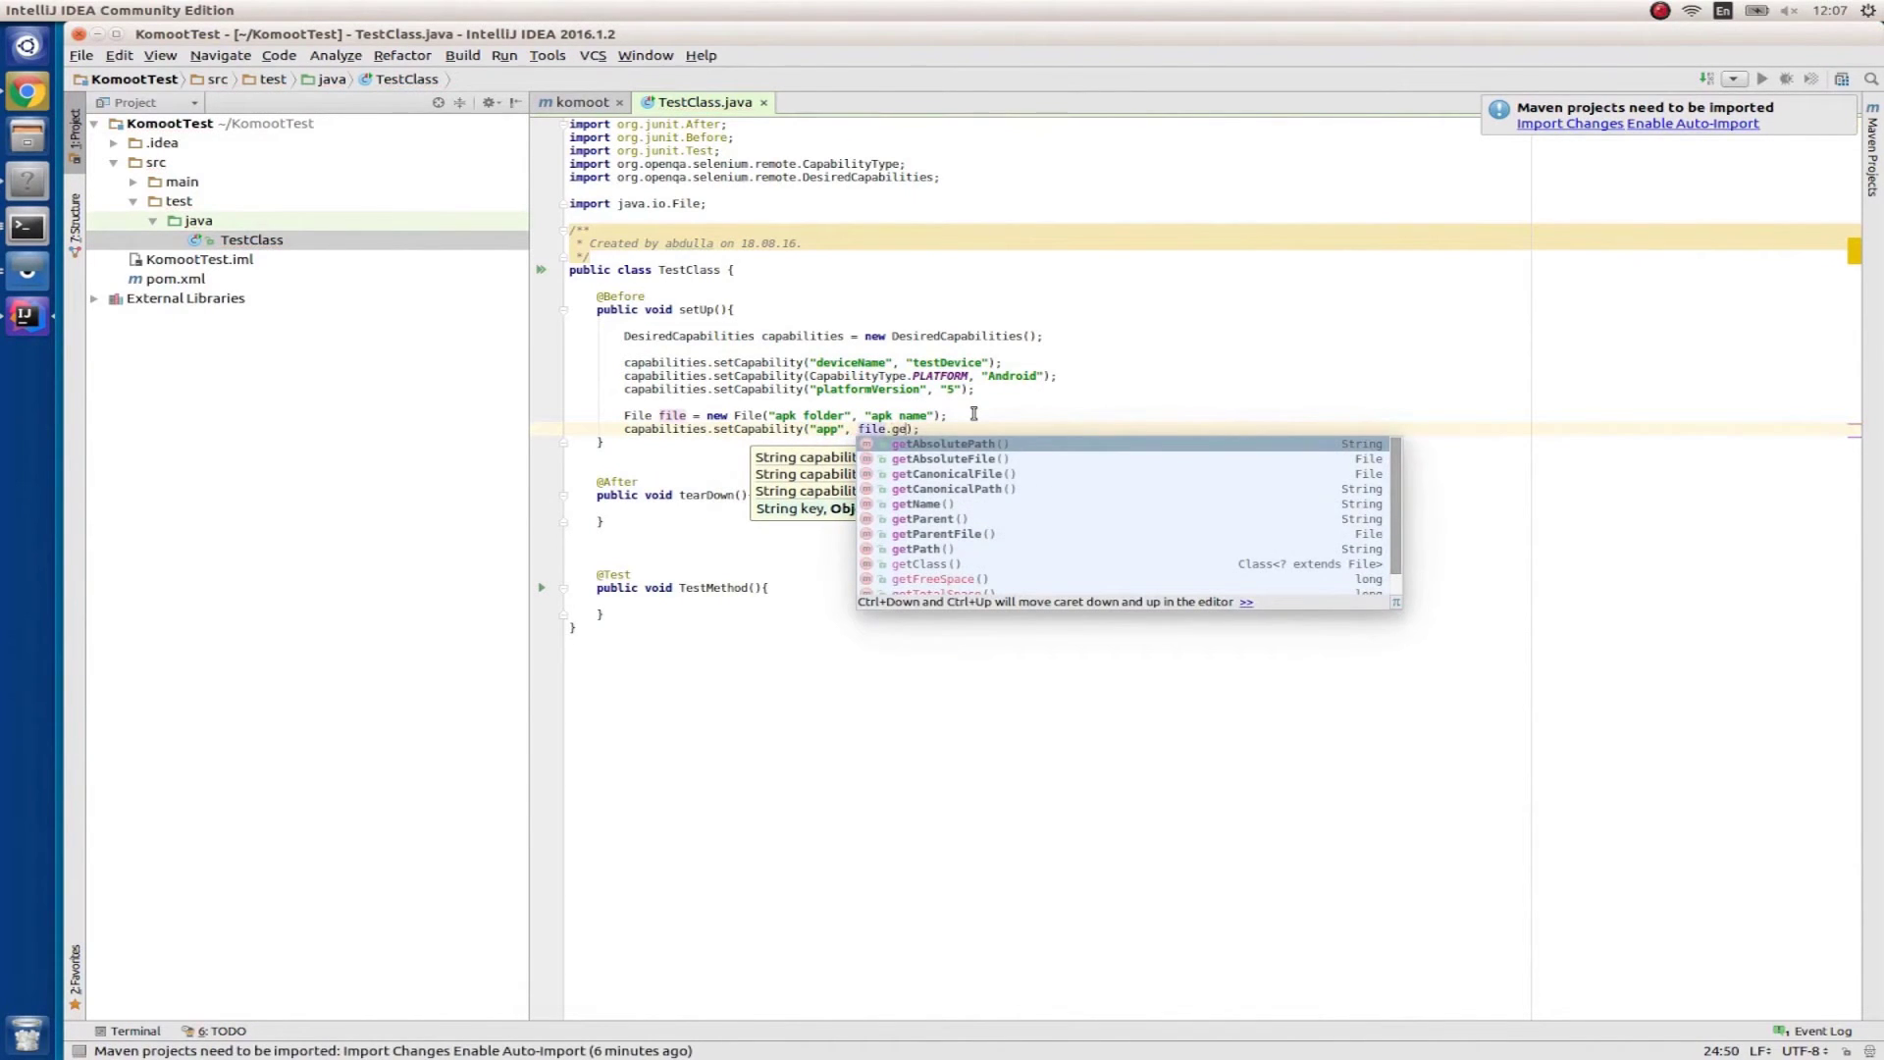
key("Return")
key("End")
key("Return")
key("Return")
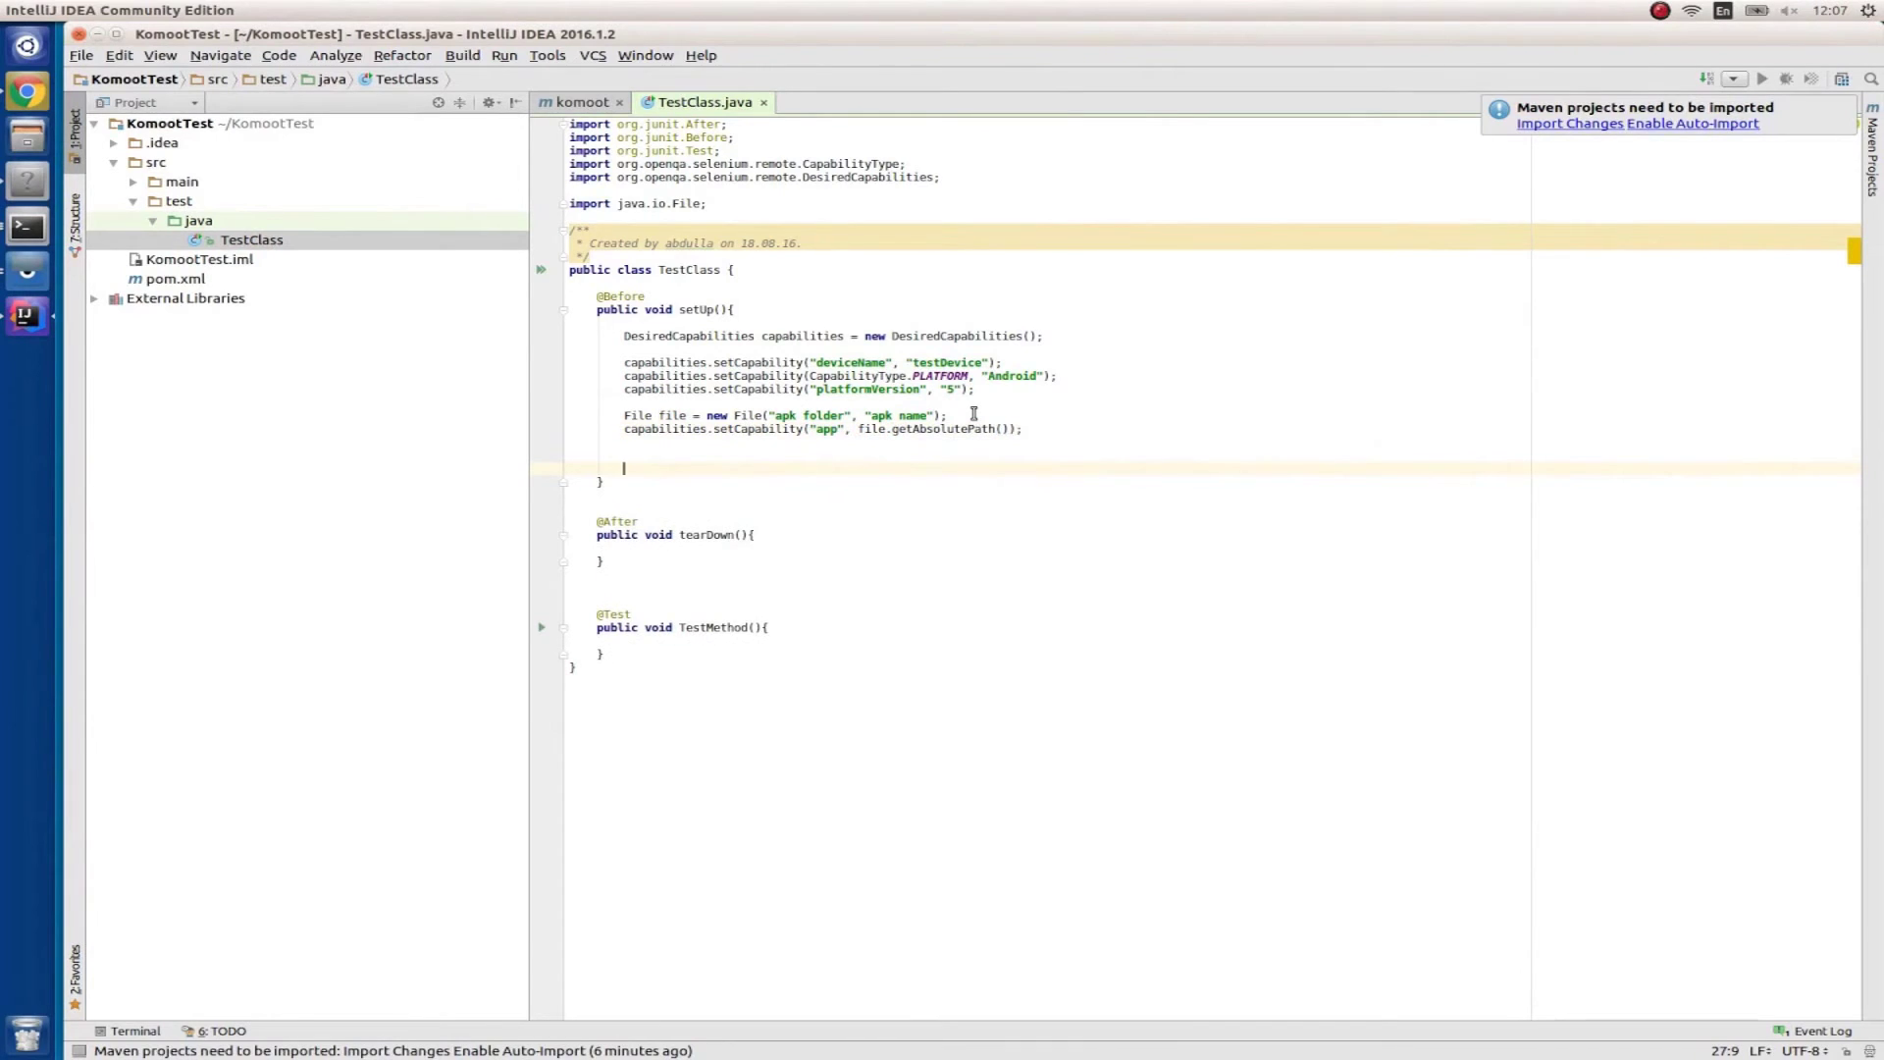
type("AppiumDr")
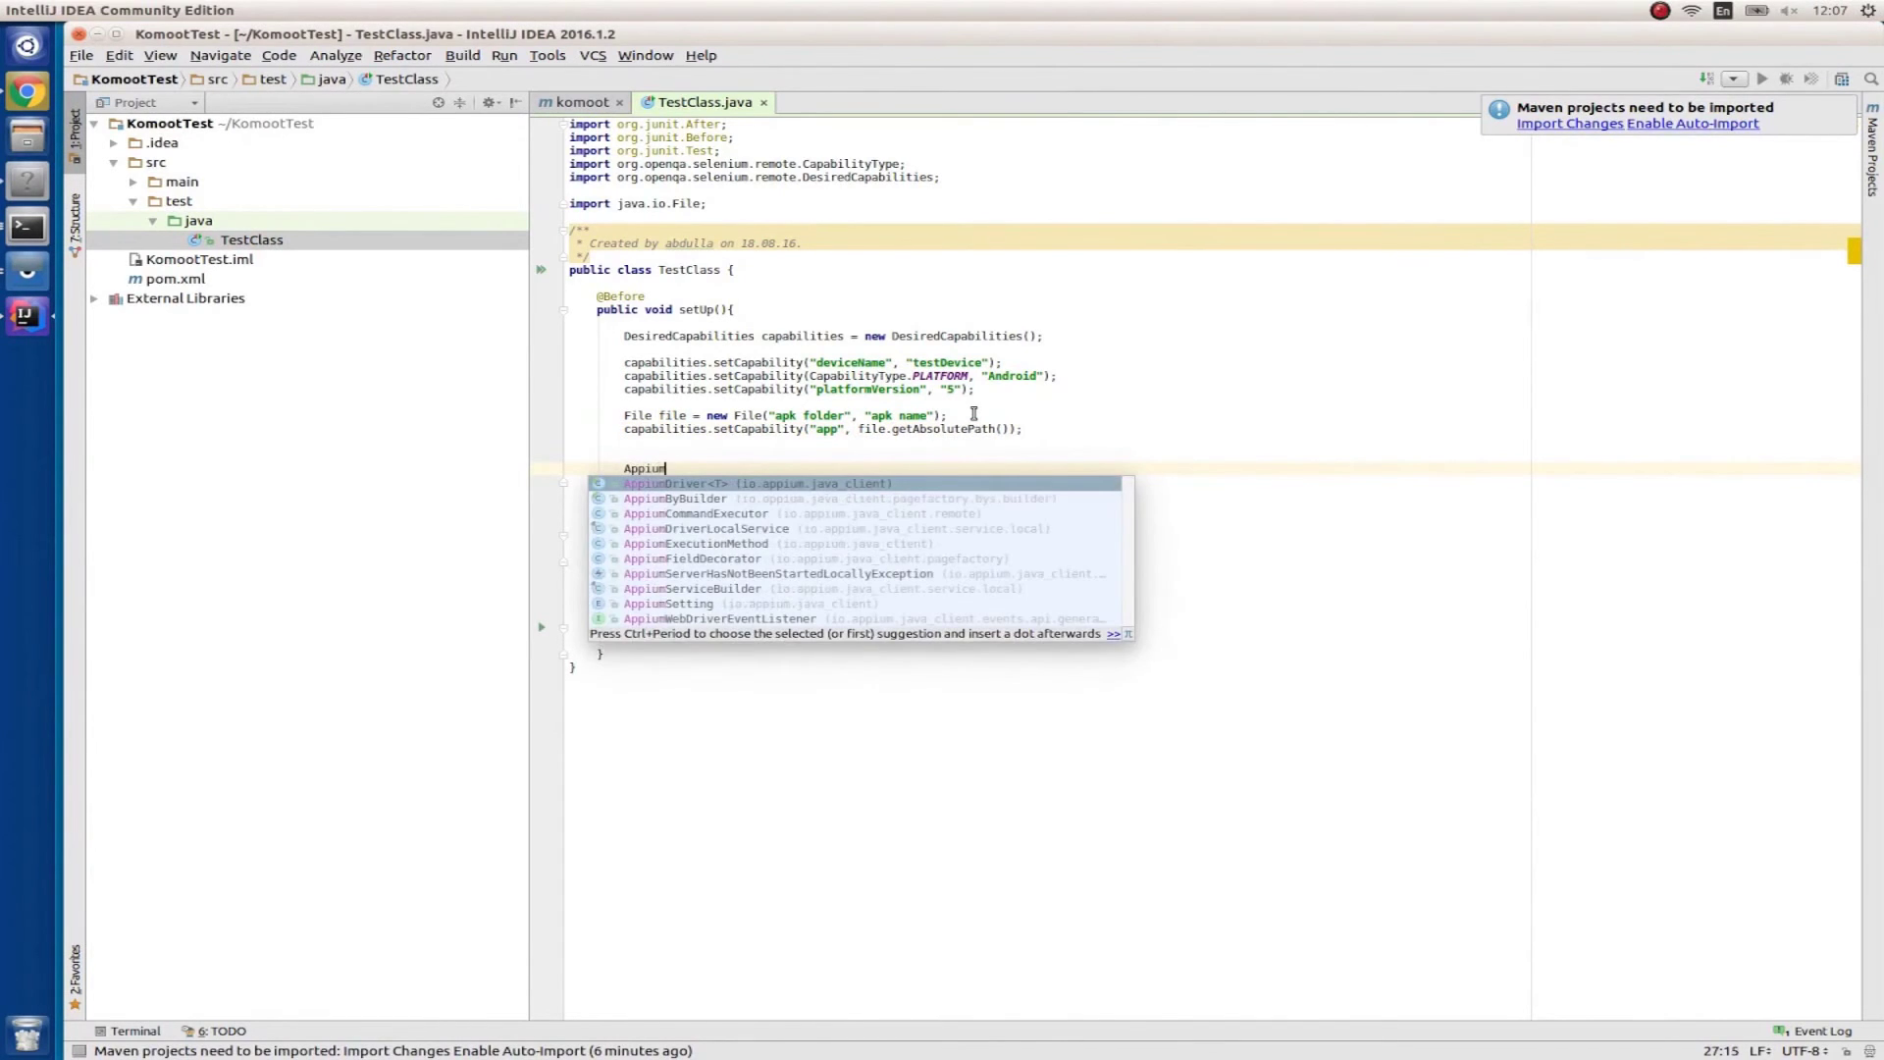
- Assign an AppiumDriver field a new AndroidDriver on the "endpoint address" URL, throwing MalformedURLException
key("Return")
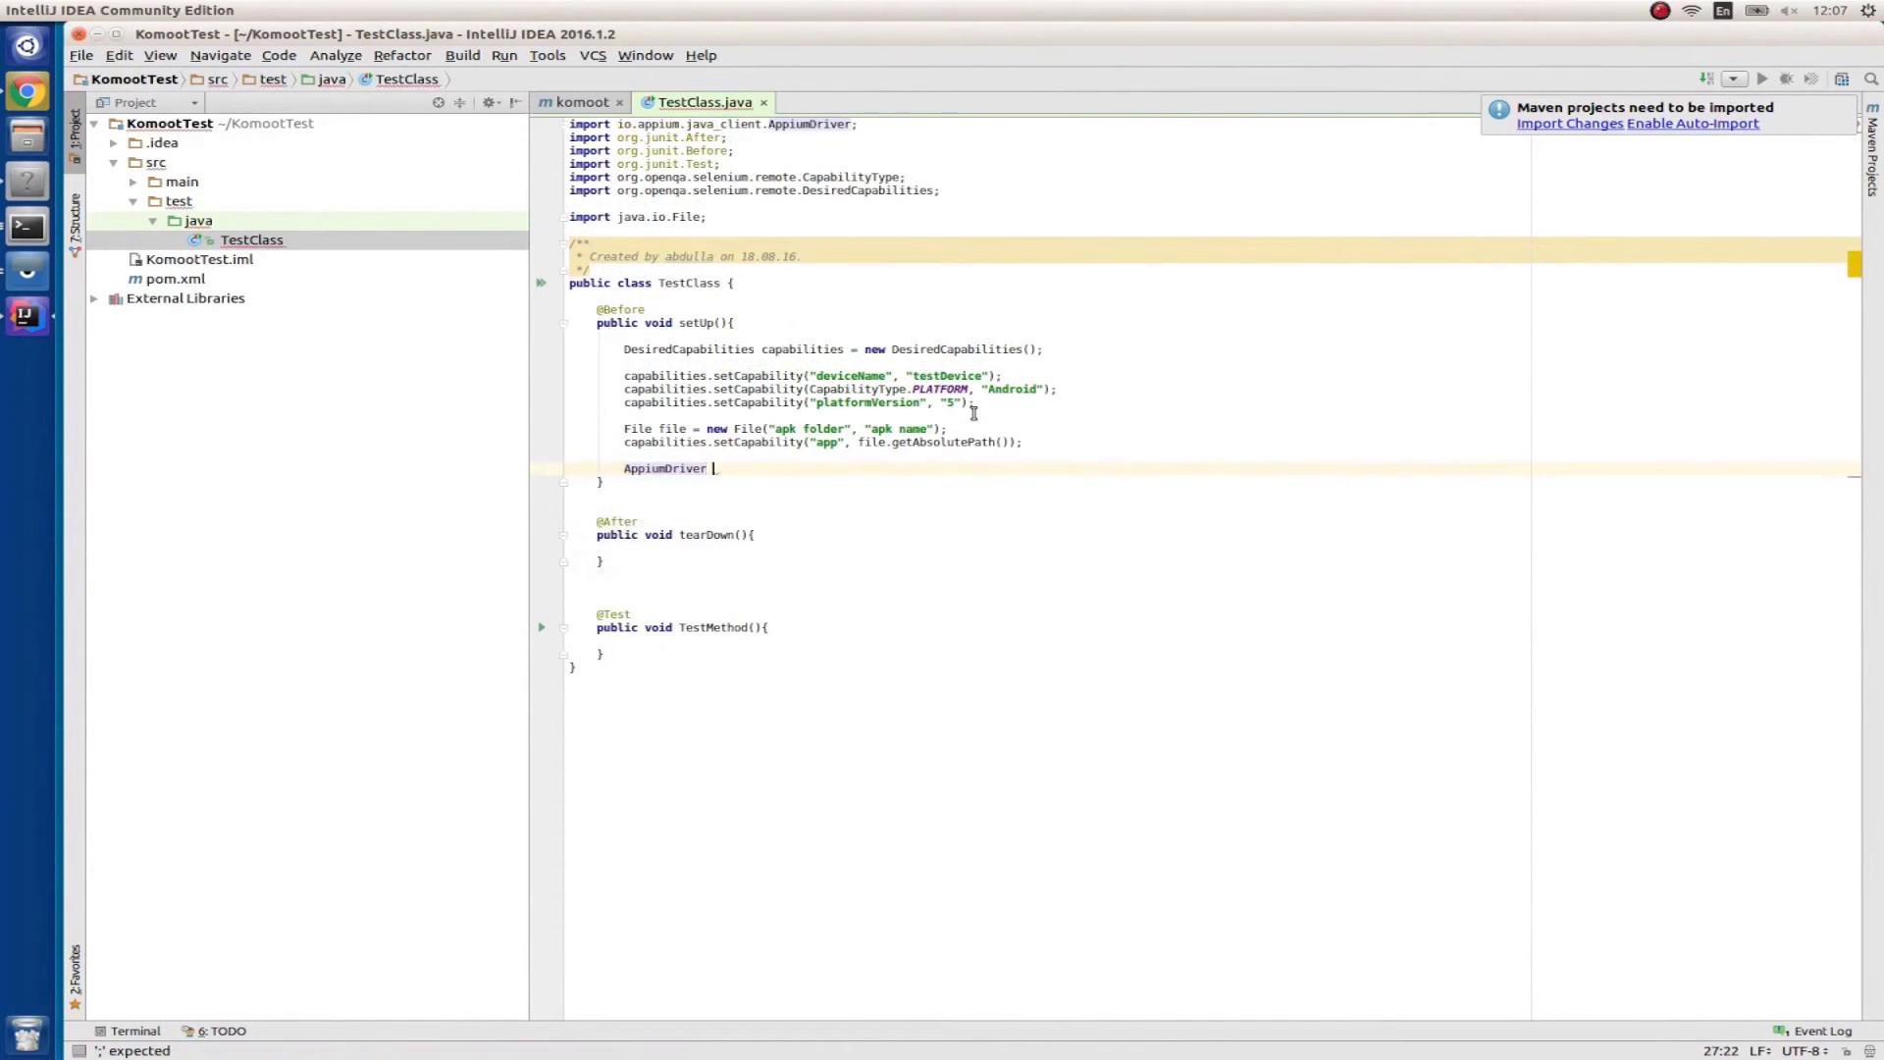
type("driver")
key("Escape")
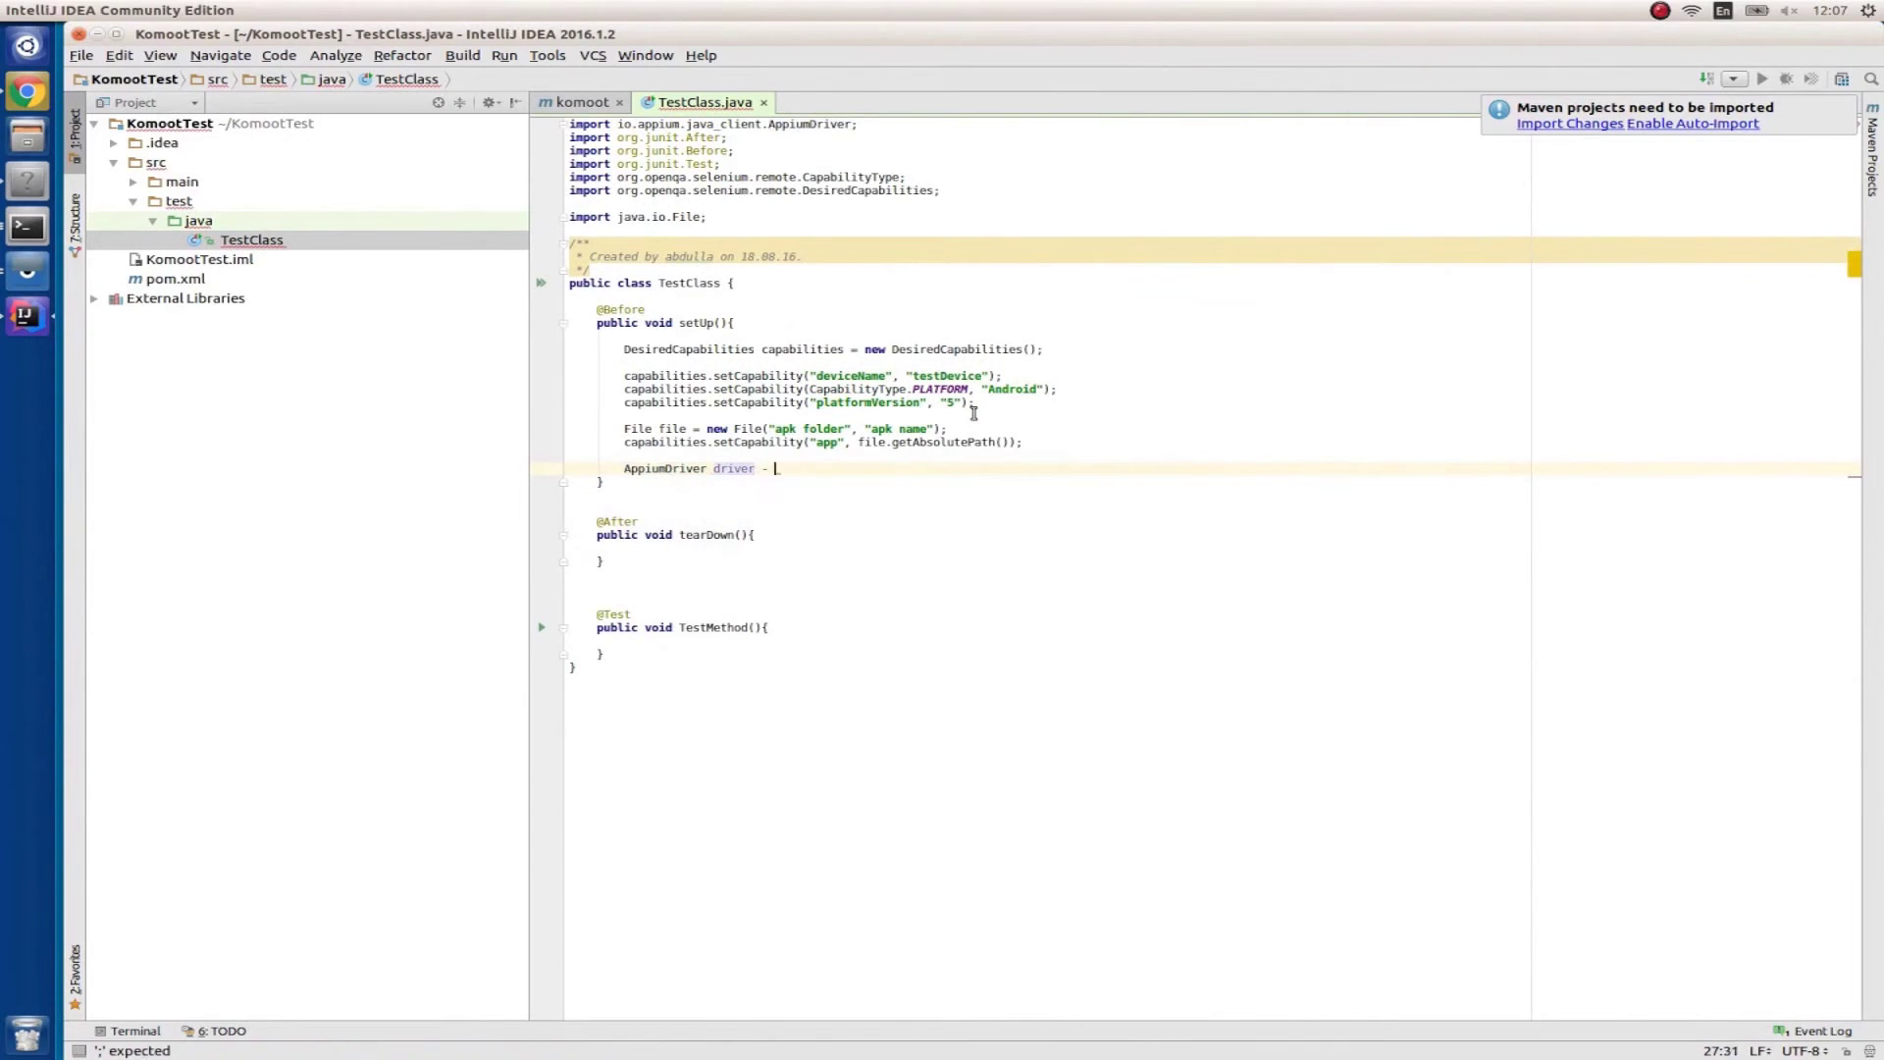
type("= ne")
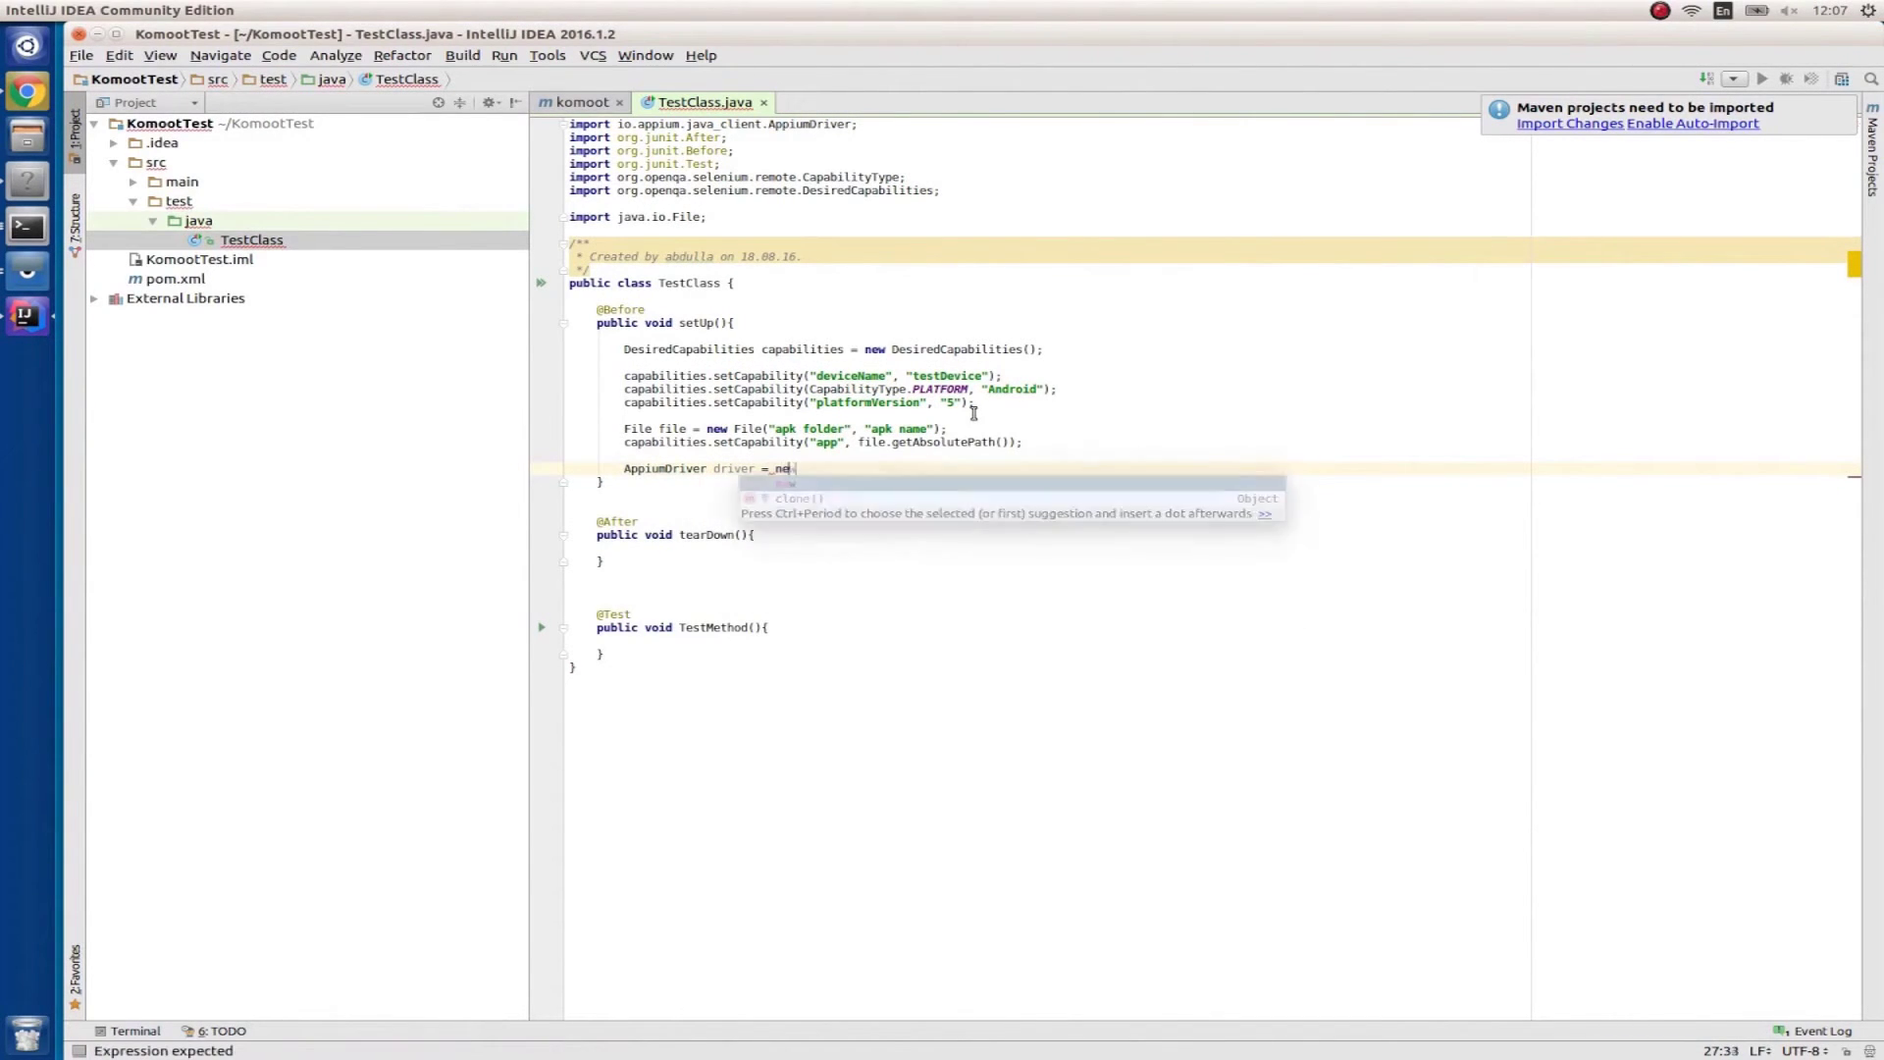
type("w And")
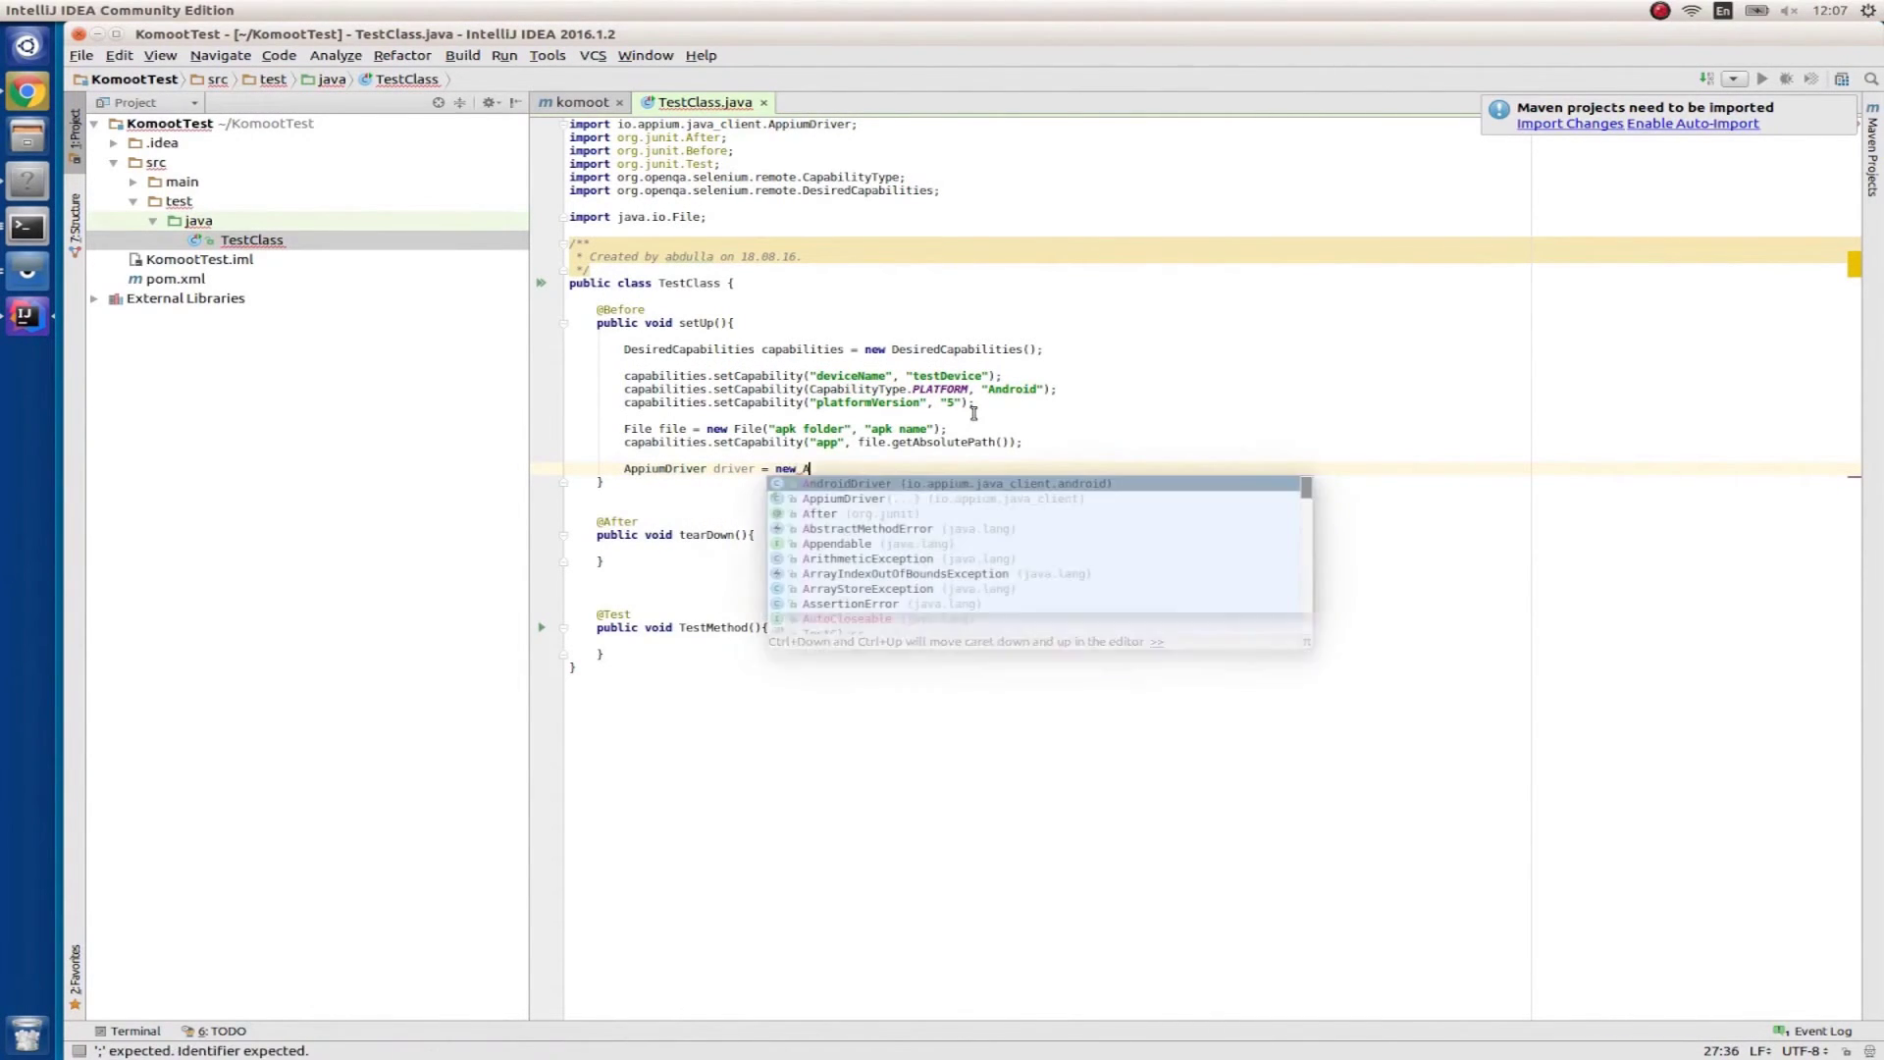
key("Return")
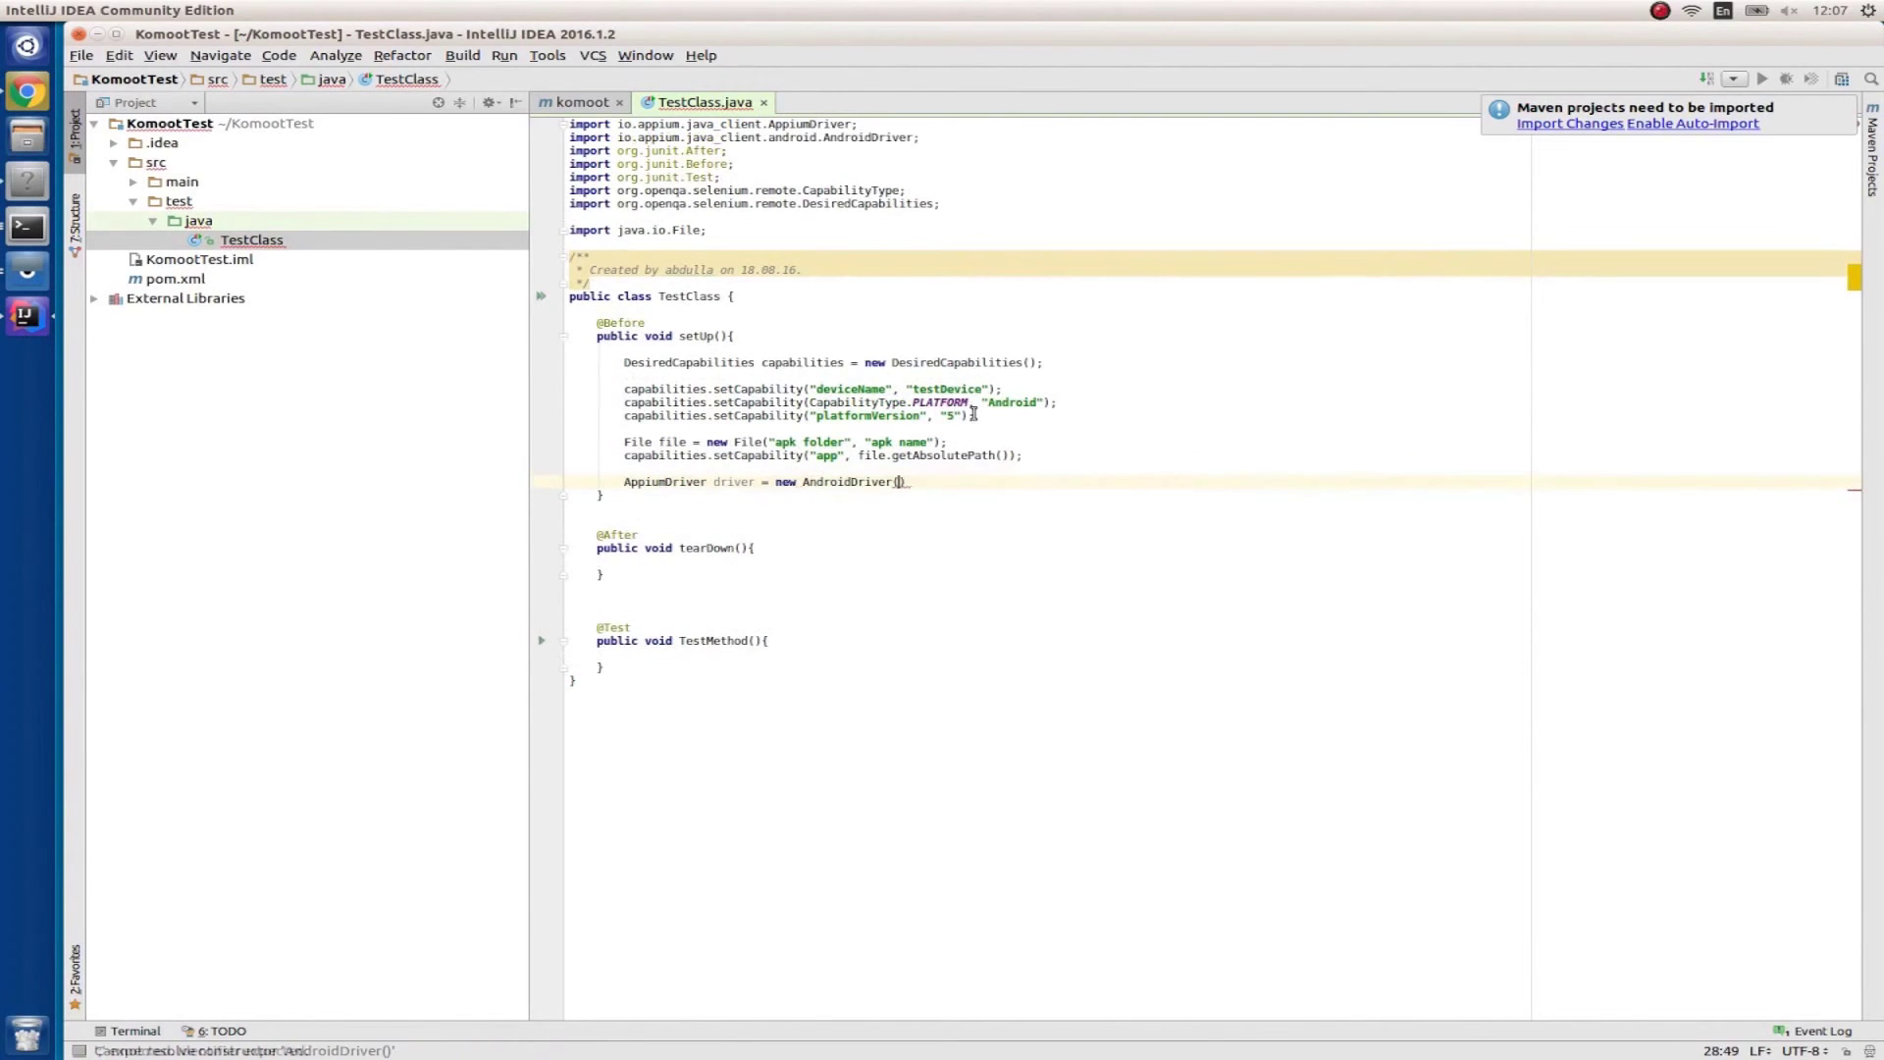
type("(")
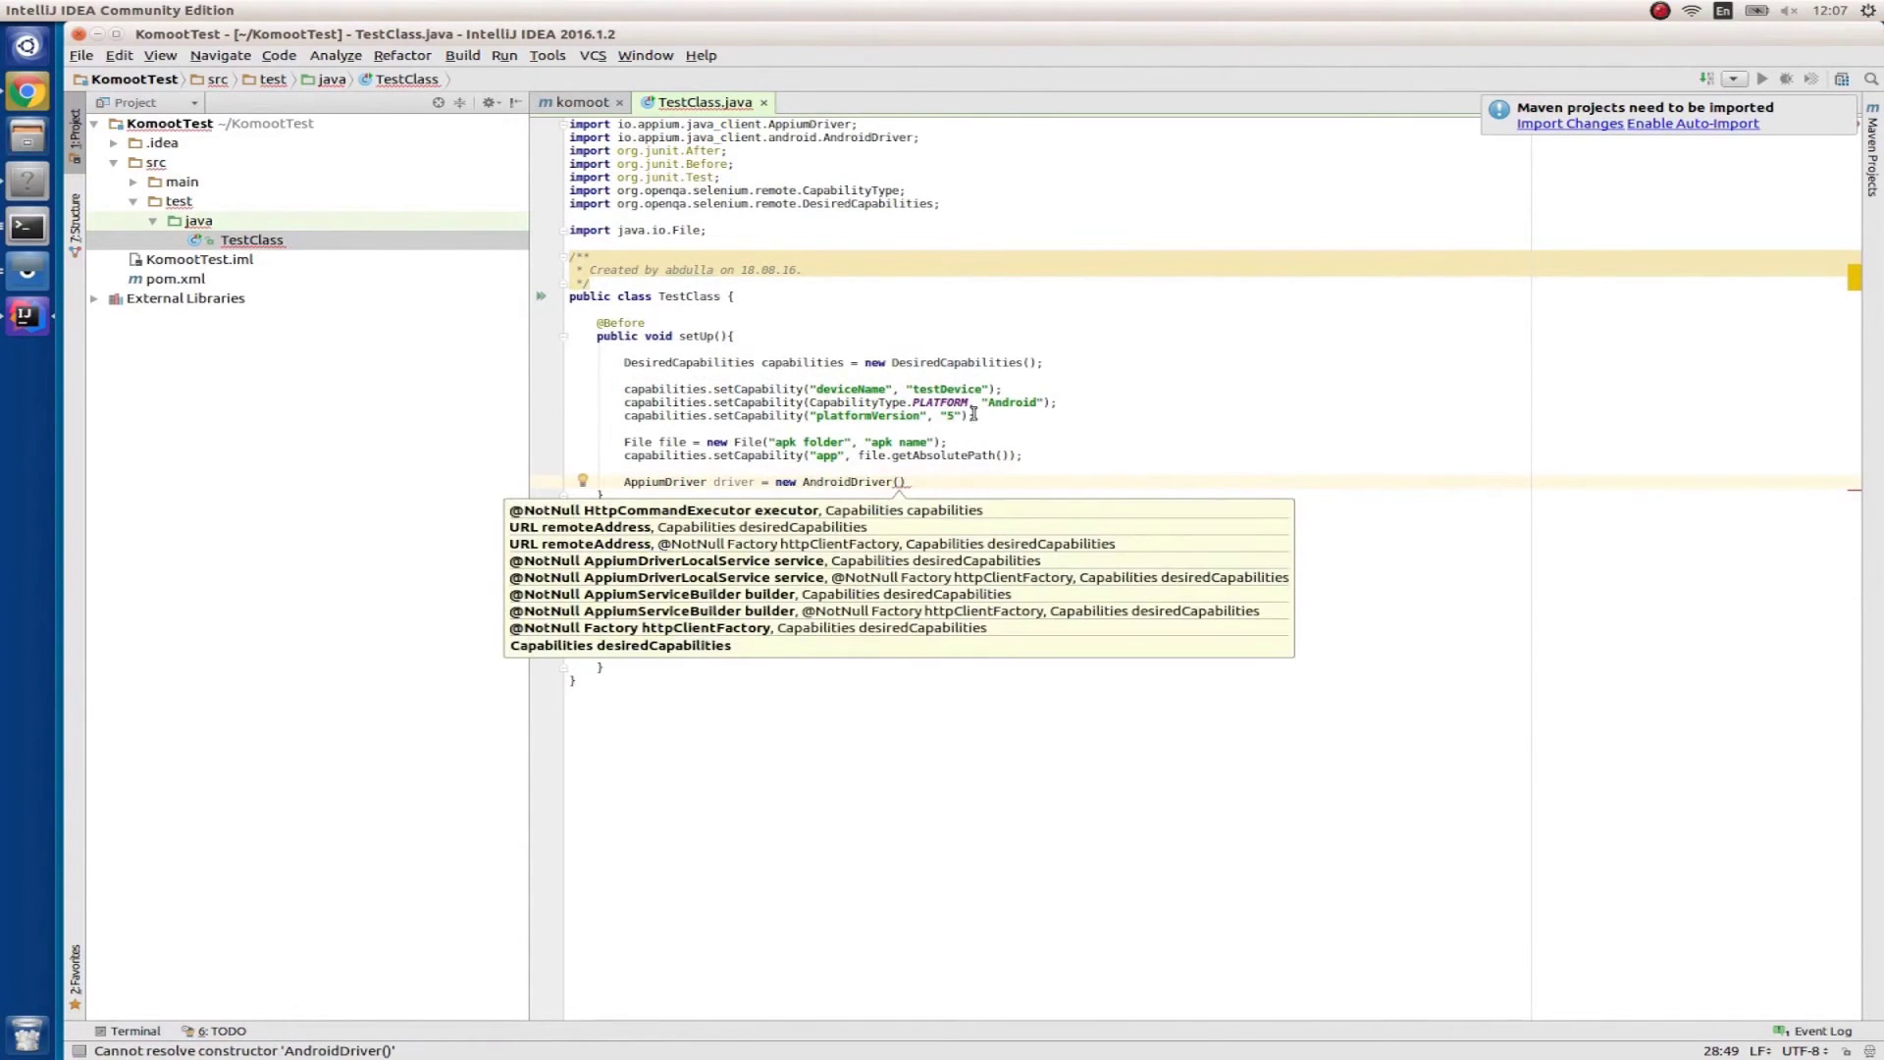
type("new U")
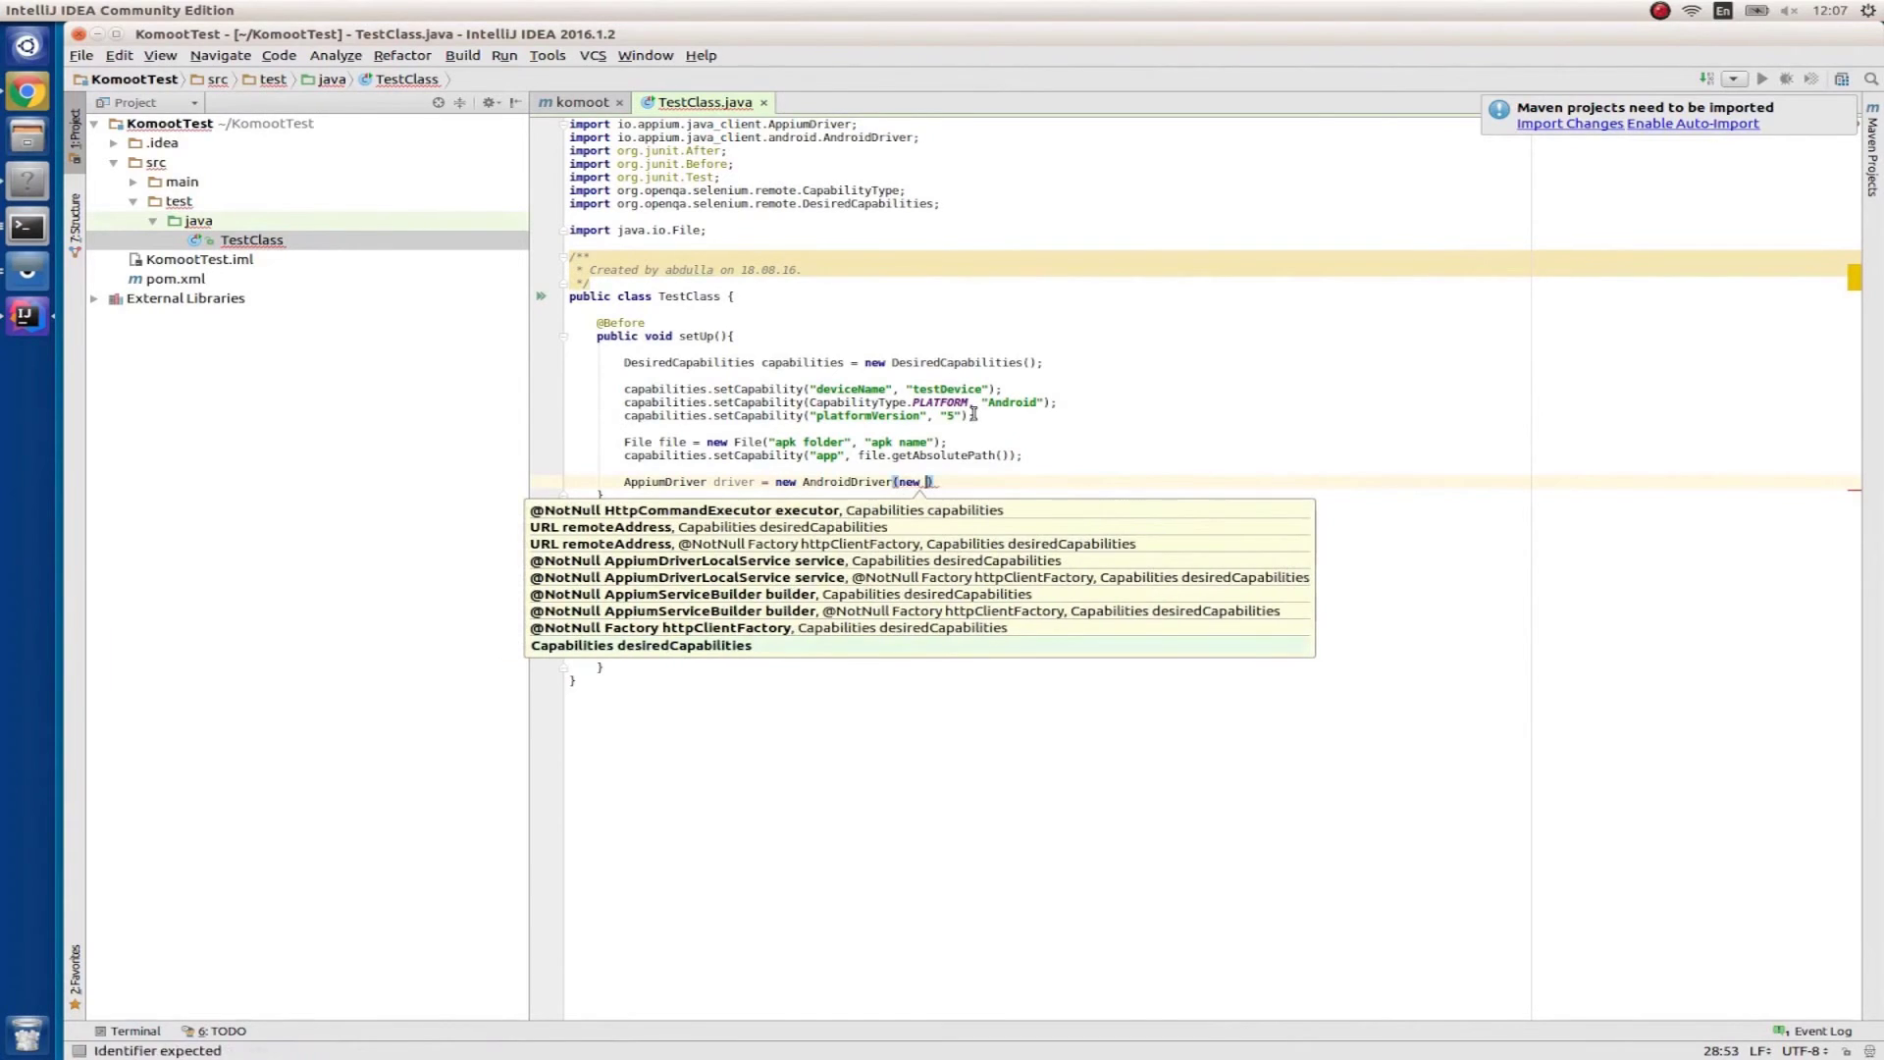
type(");")
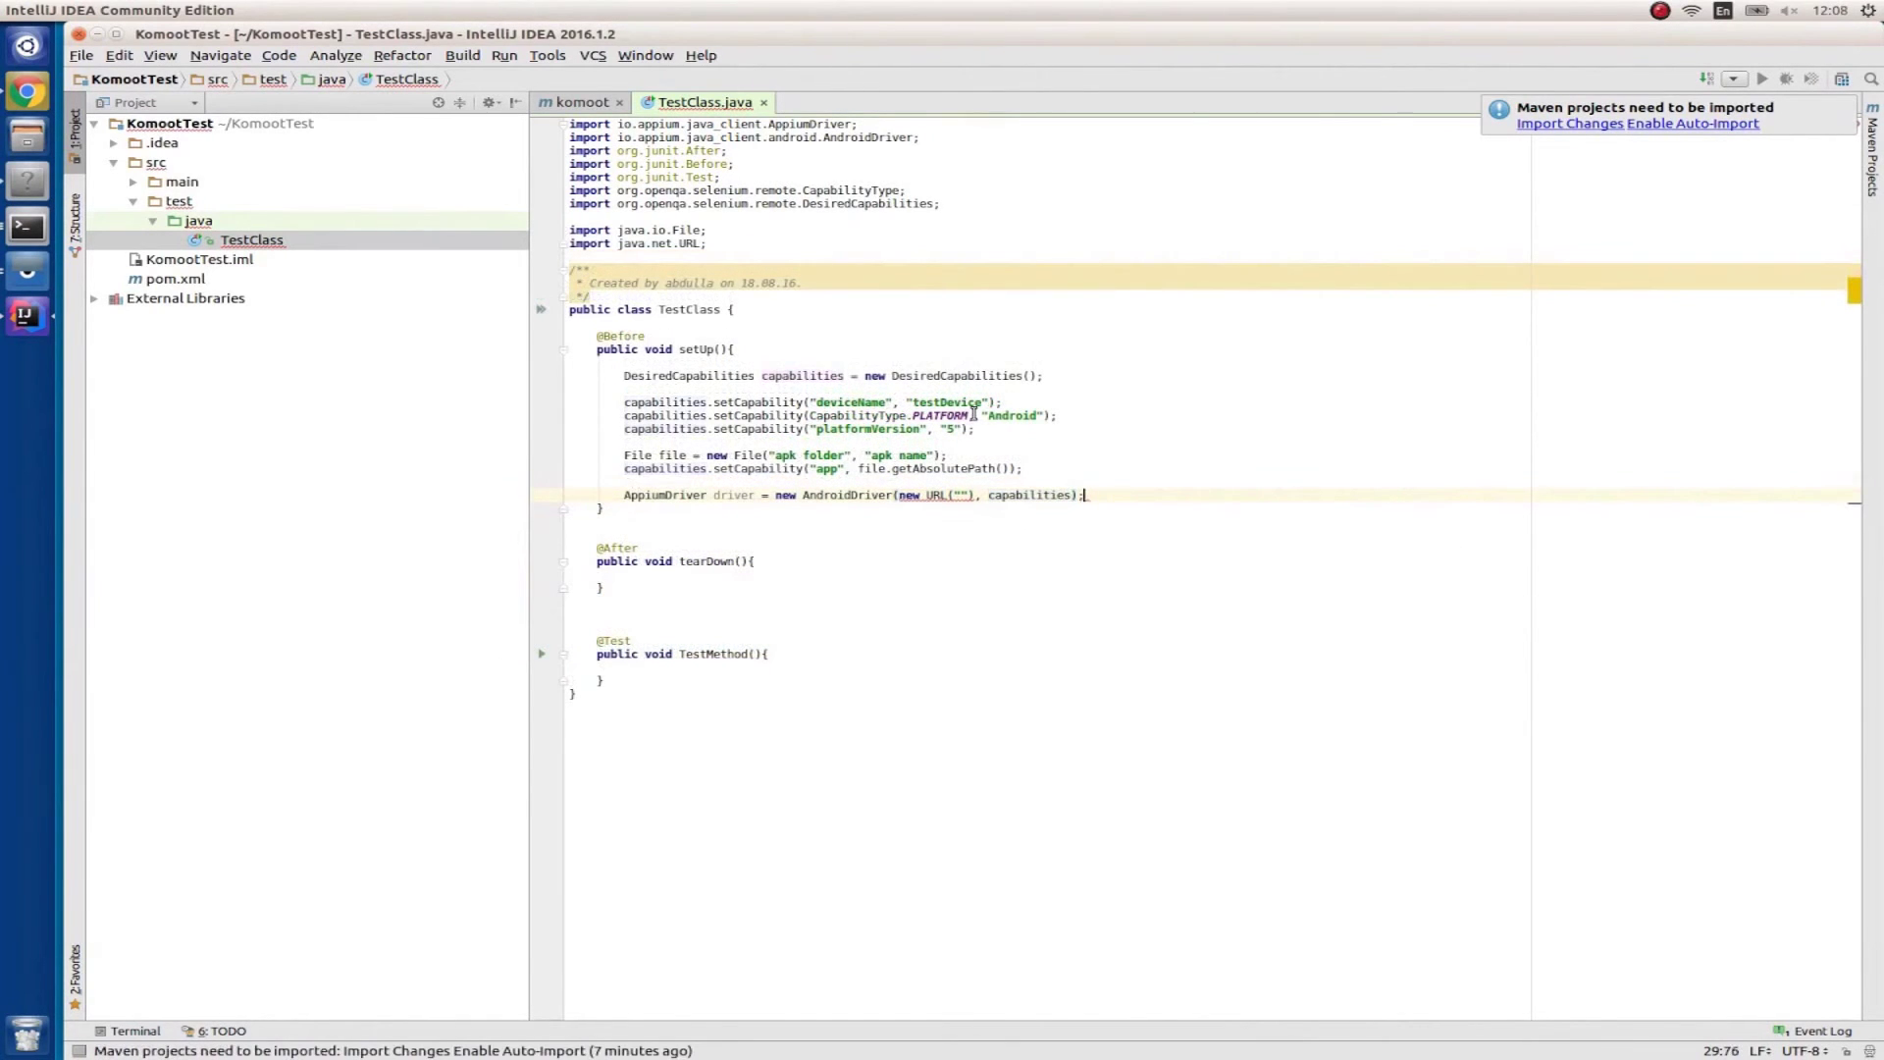
left_click(939, 495)
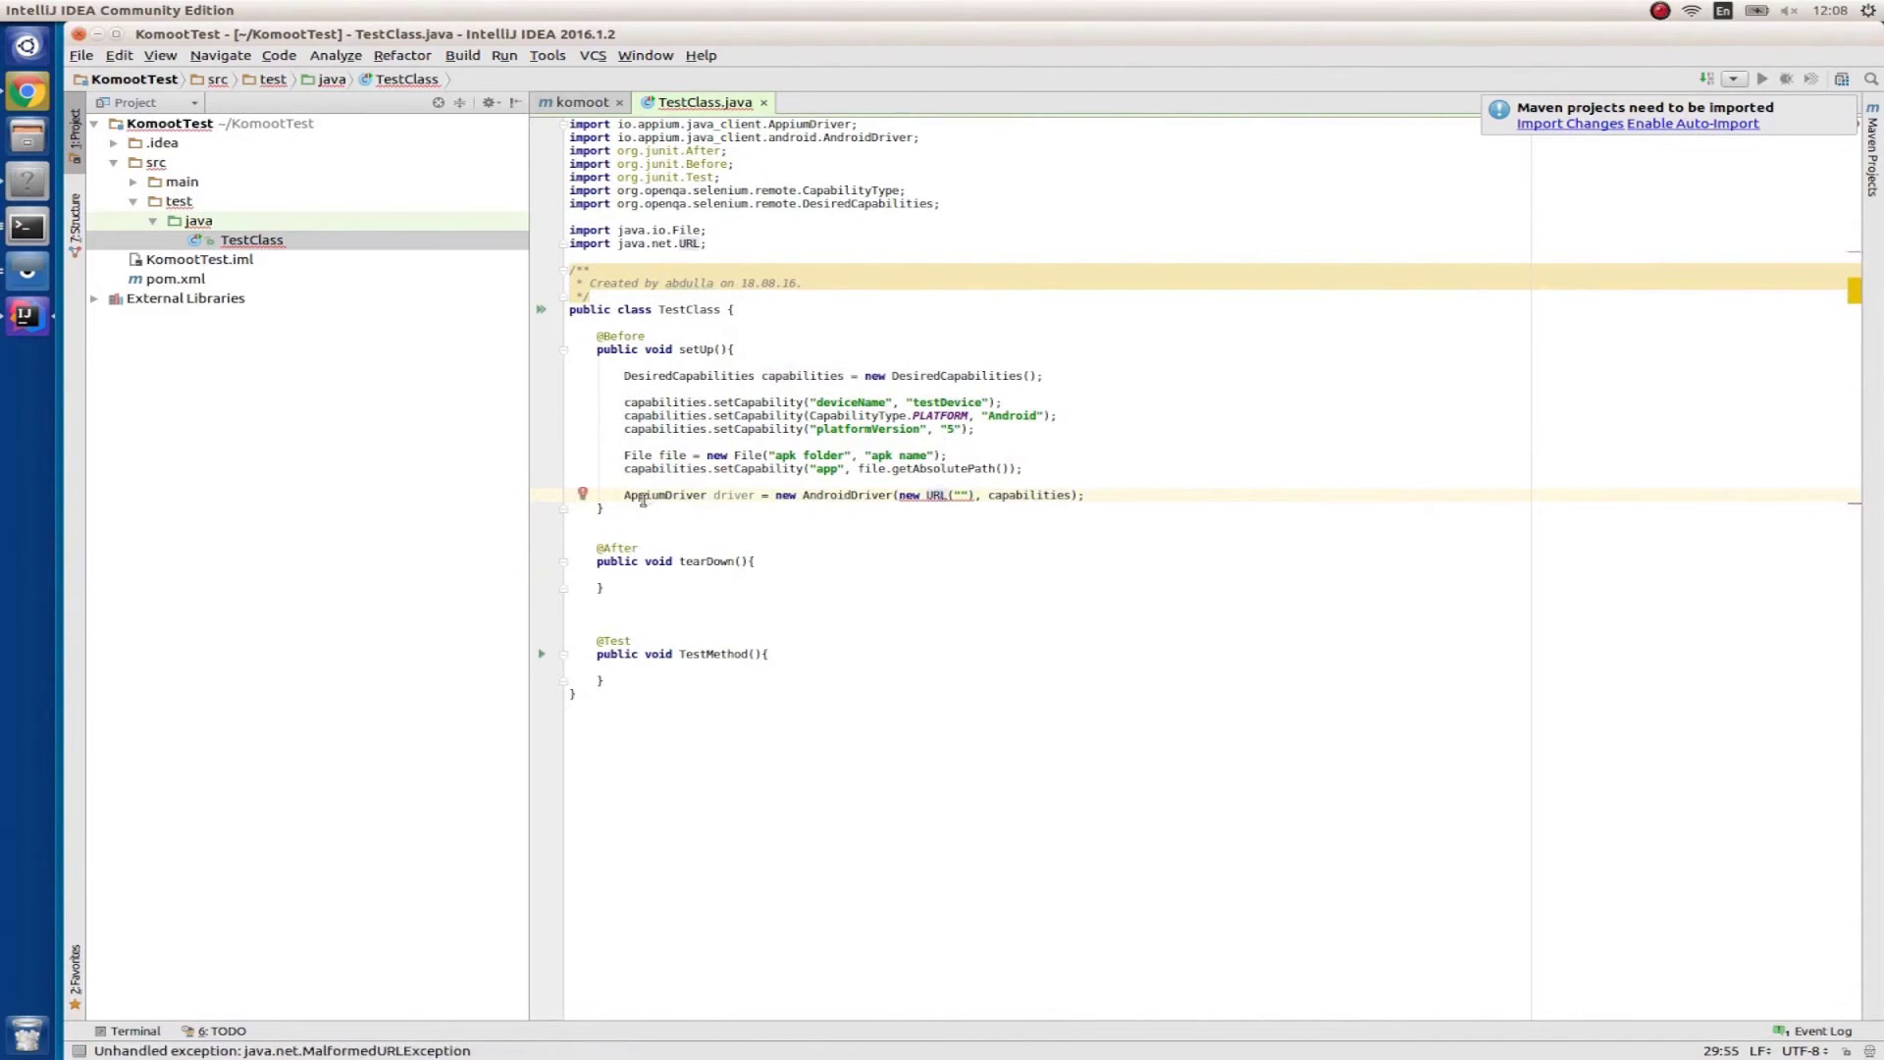
left_click(586, 495)
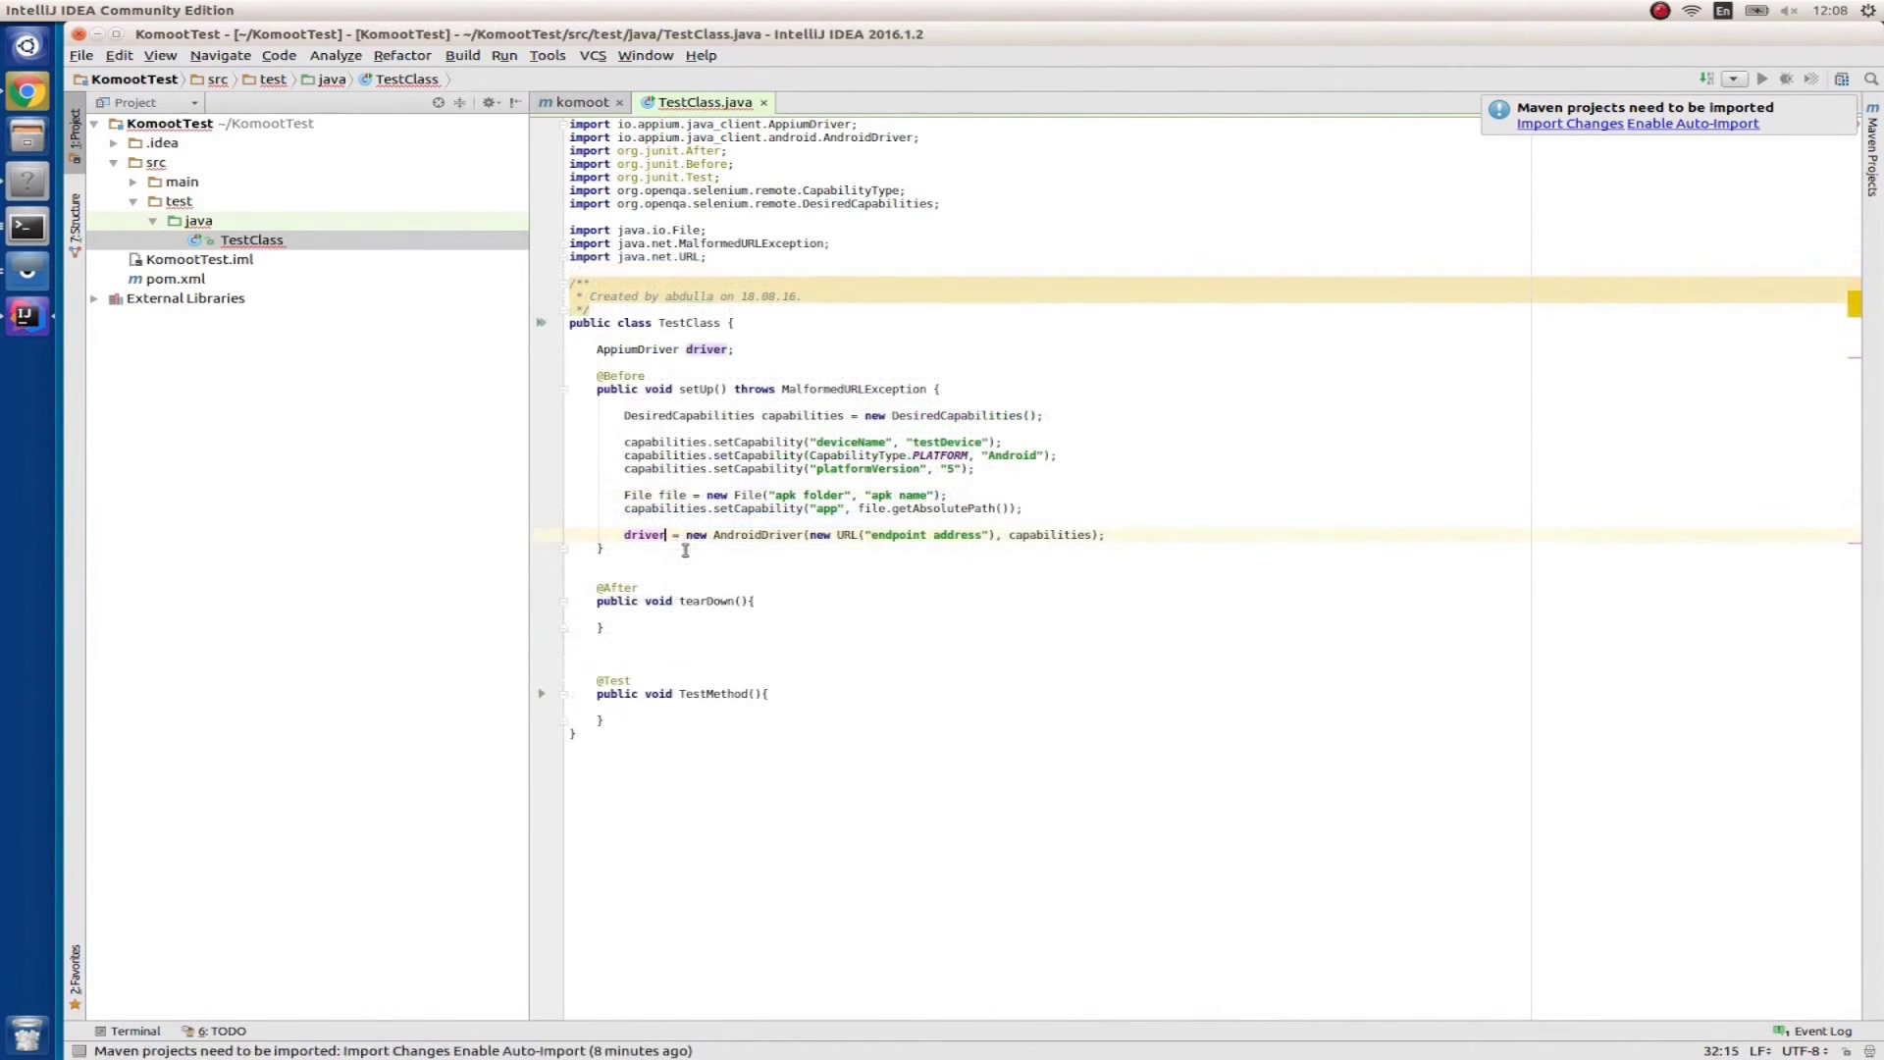
left_click(693, 613)
type("dri")
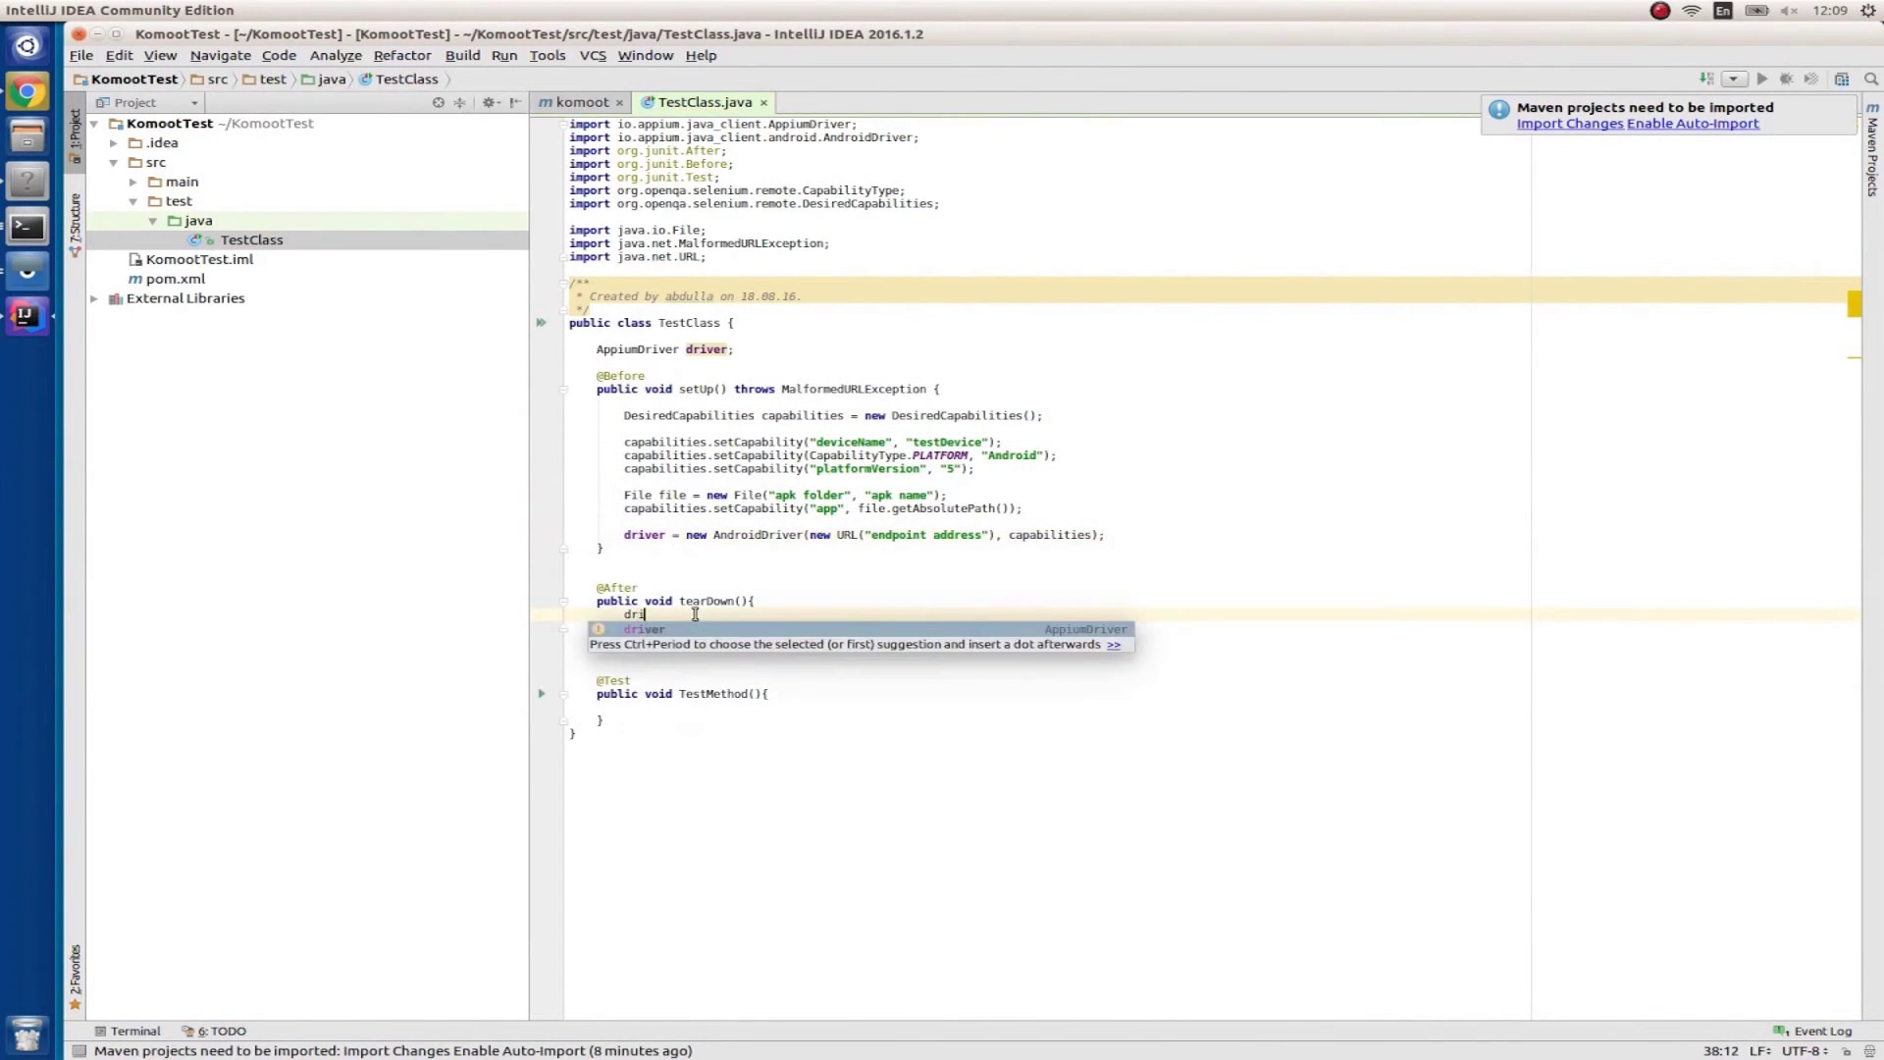
type("ver.qu")
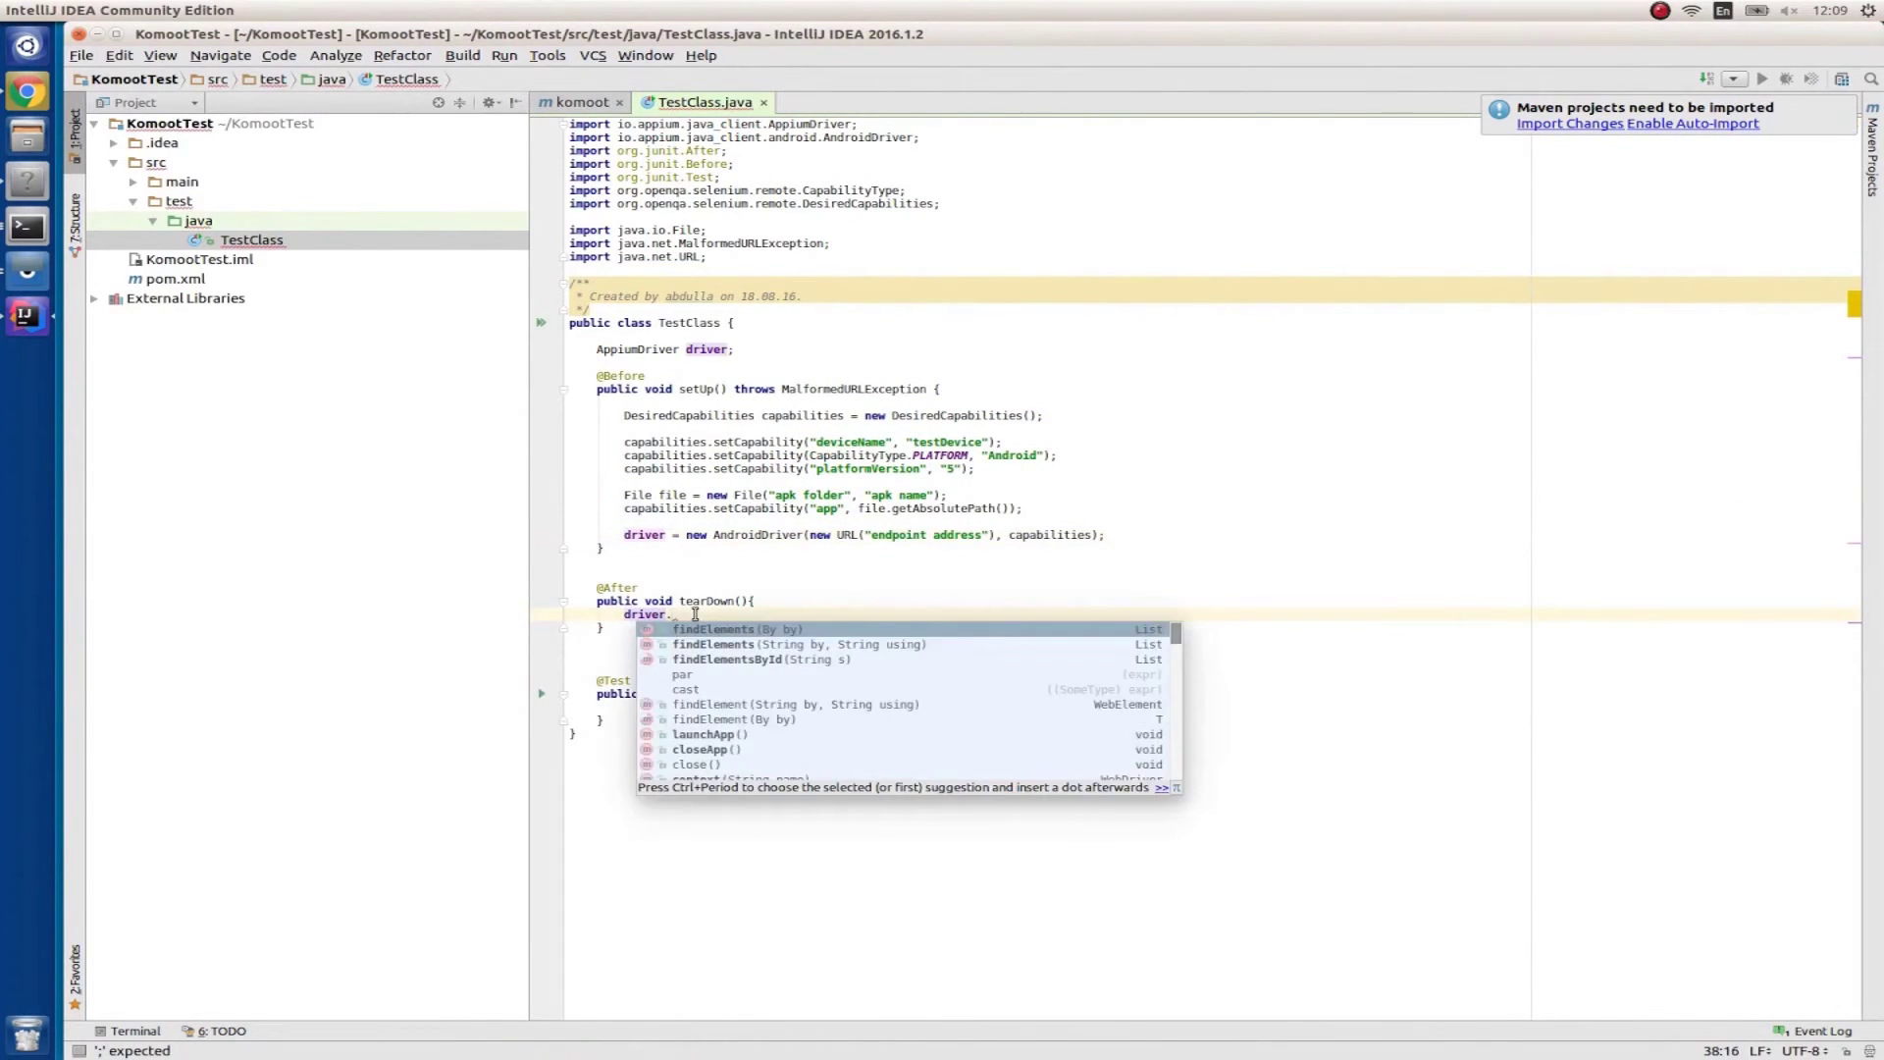
- Add driver.quit(); to the tearDown method
key("Return")
type(";")
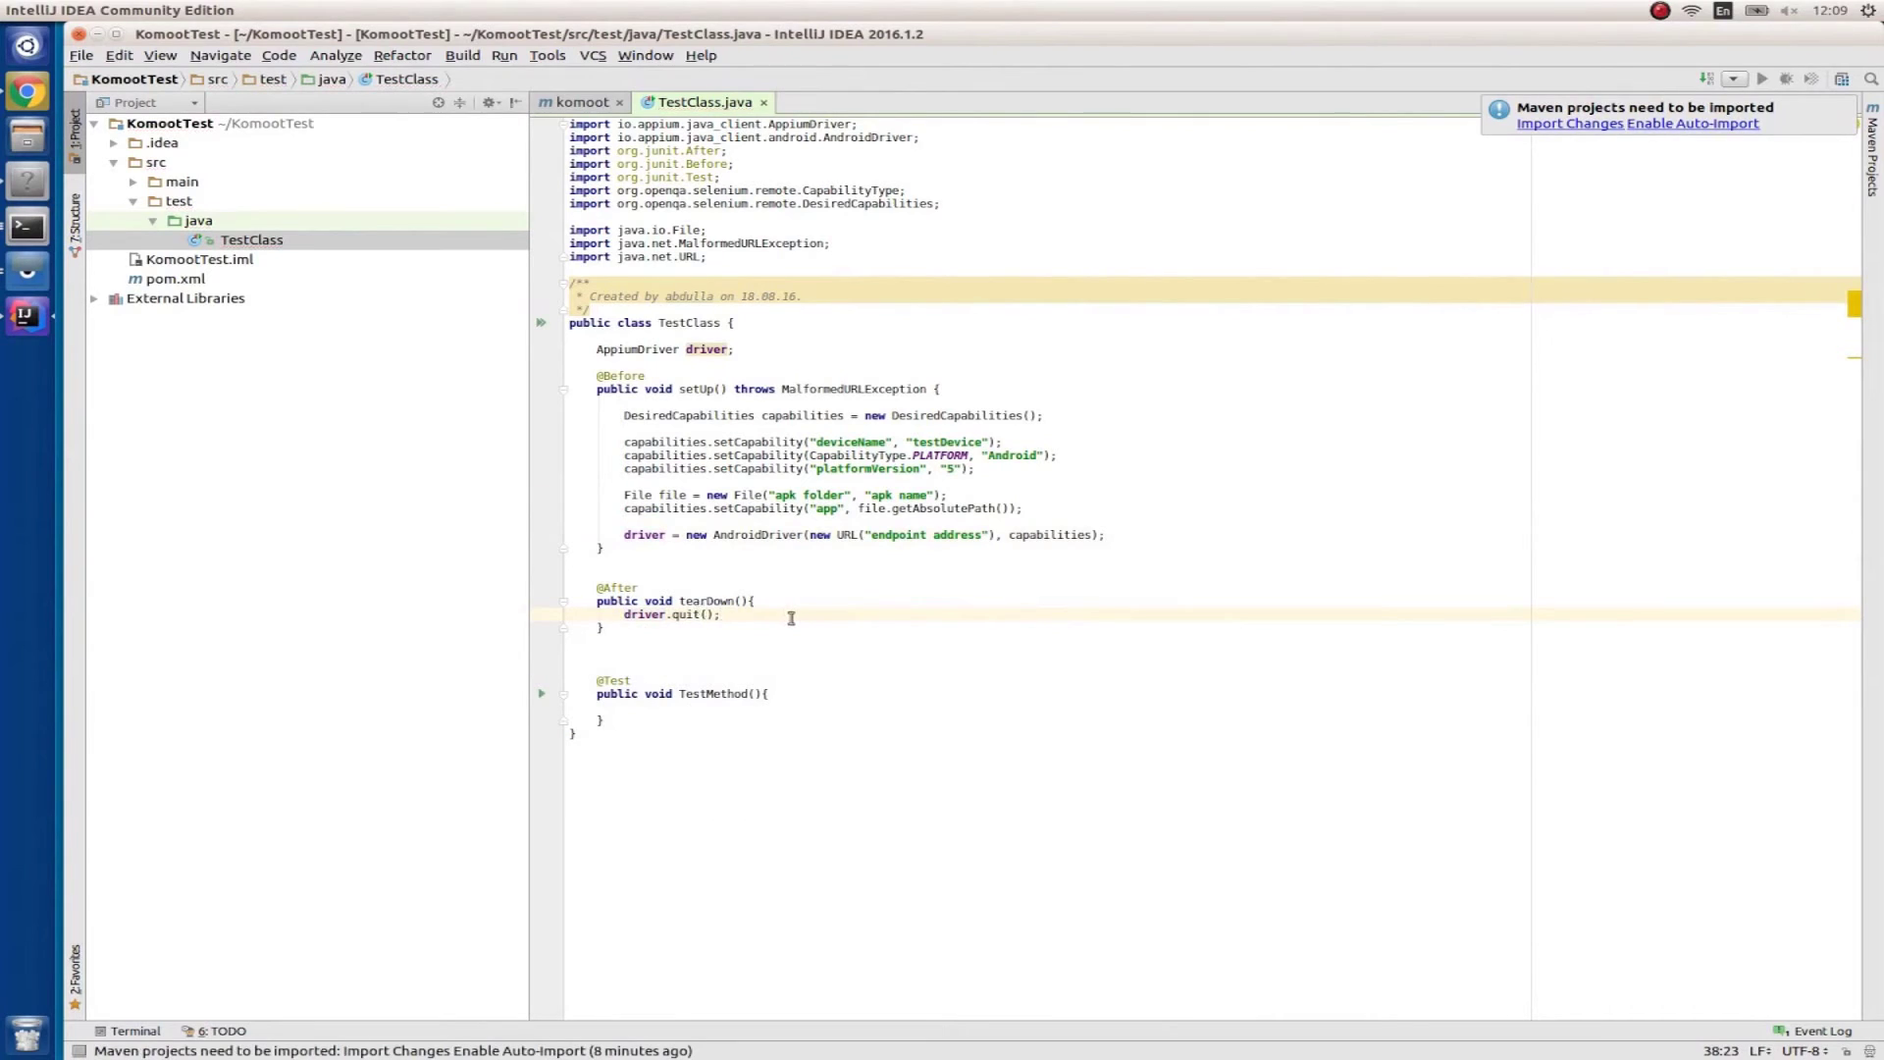
key("Down")
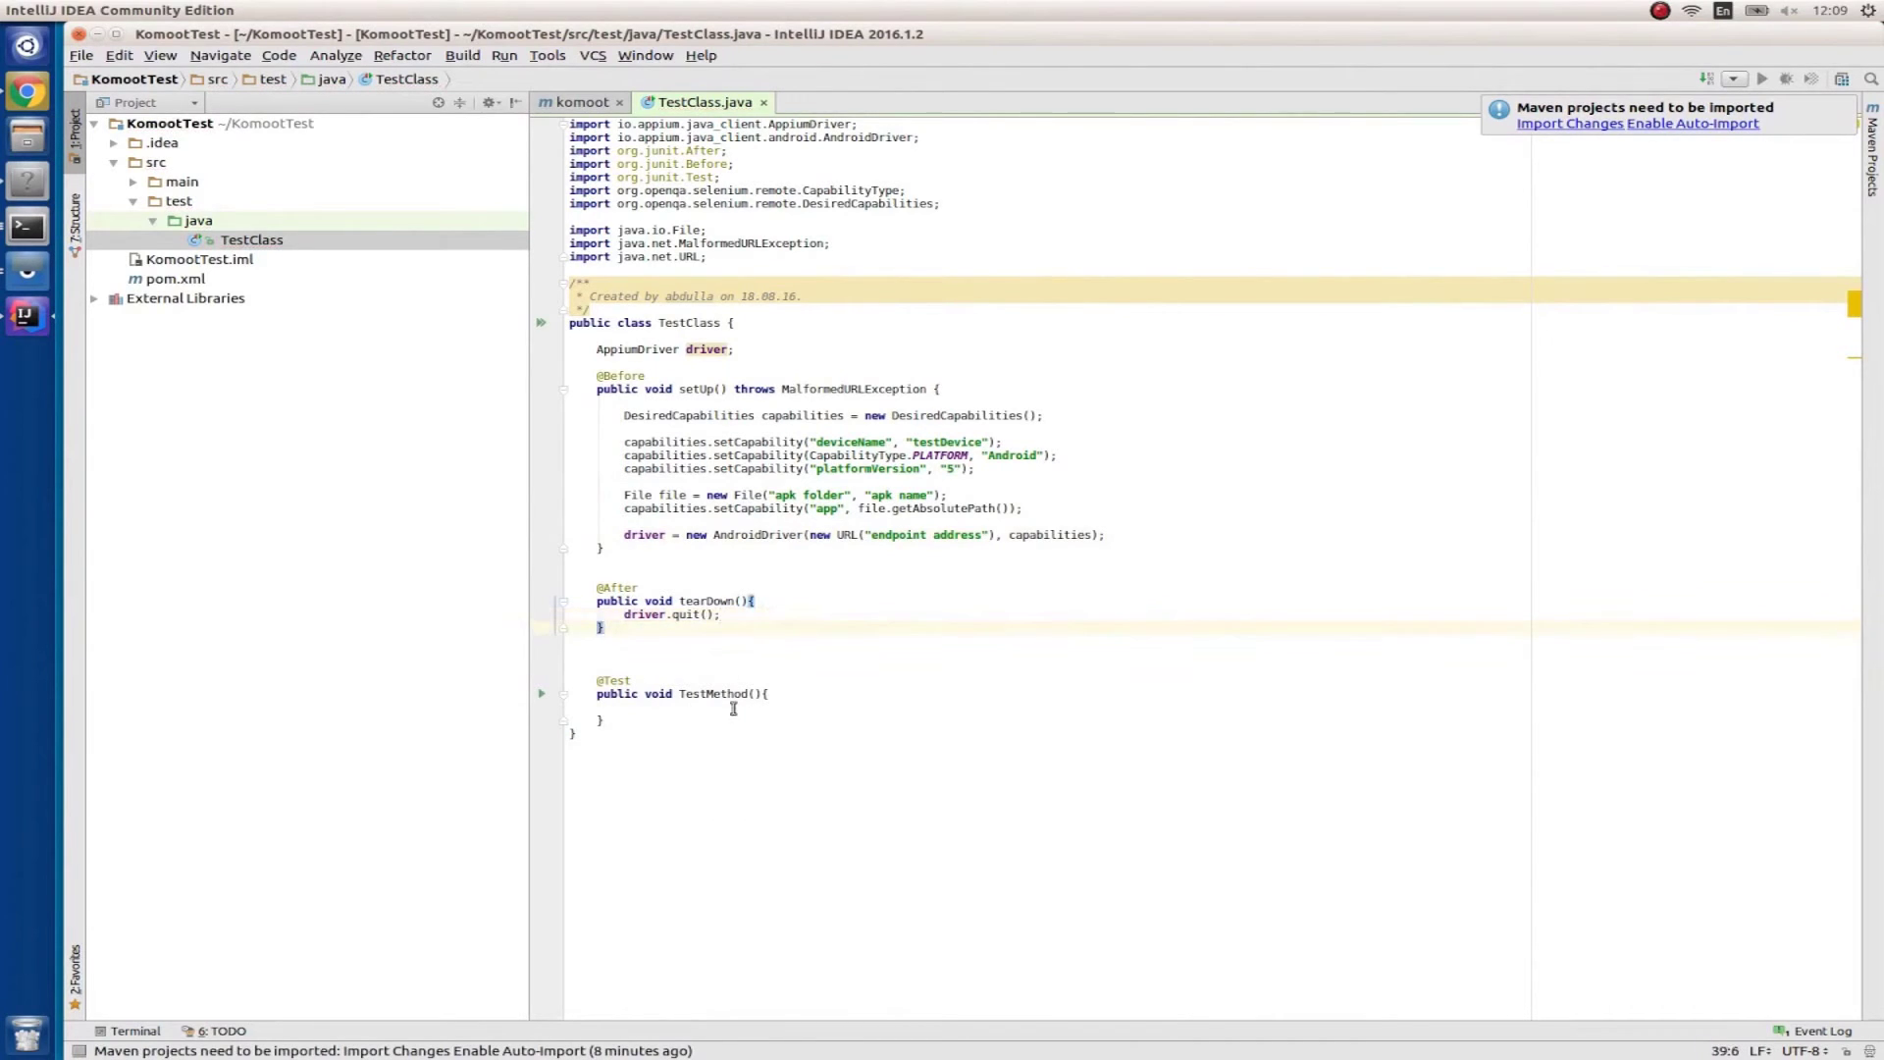
left_click(733, 708)
- Declare MobileElement loginLink = driver.findElement(By.id("element id ??")) in TestMethod
key("Return")
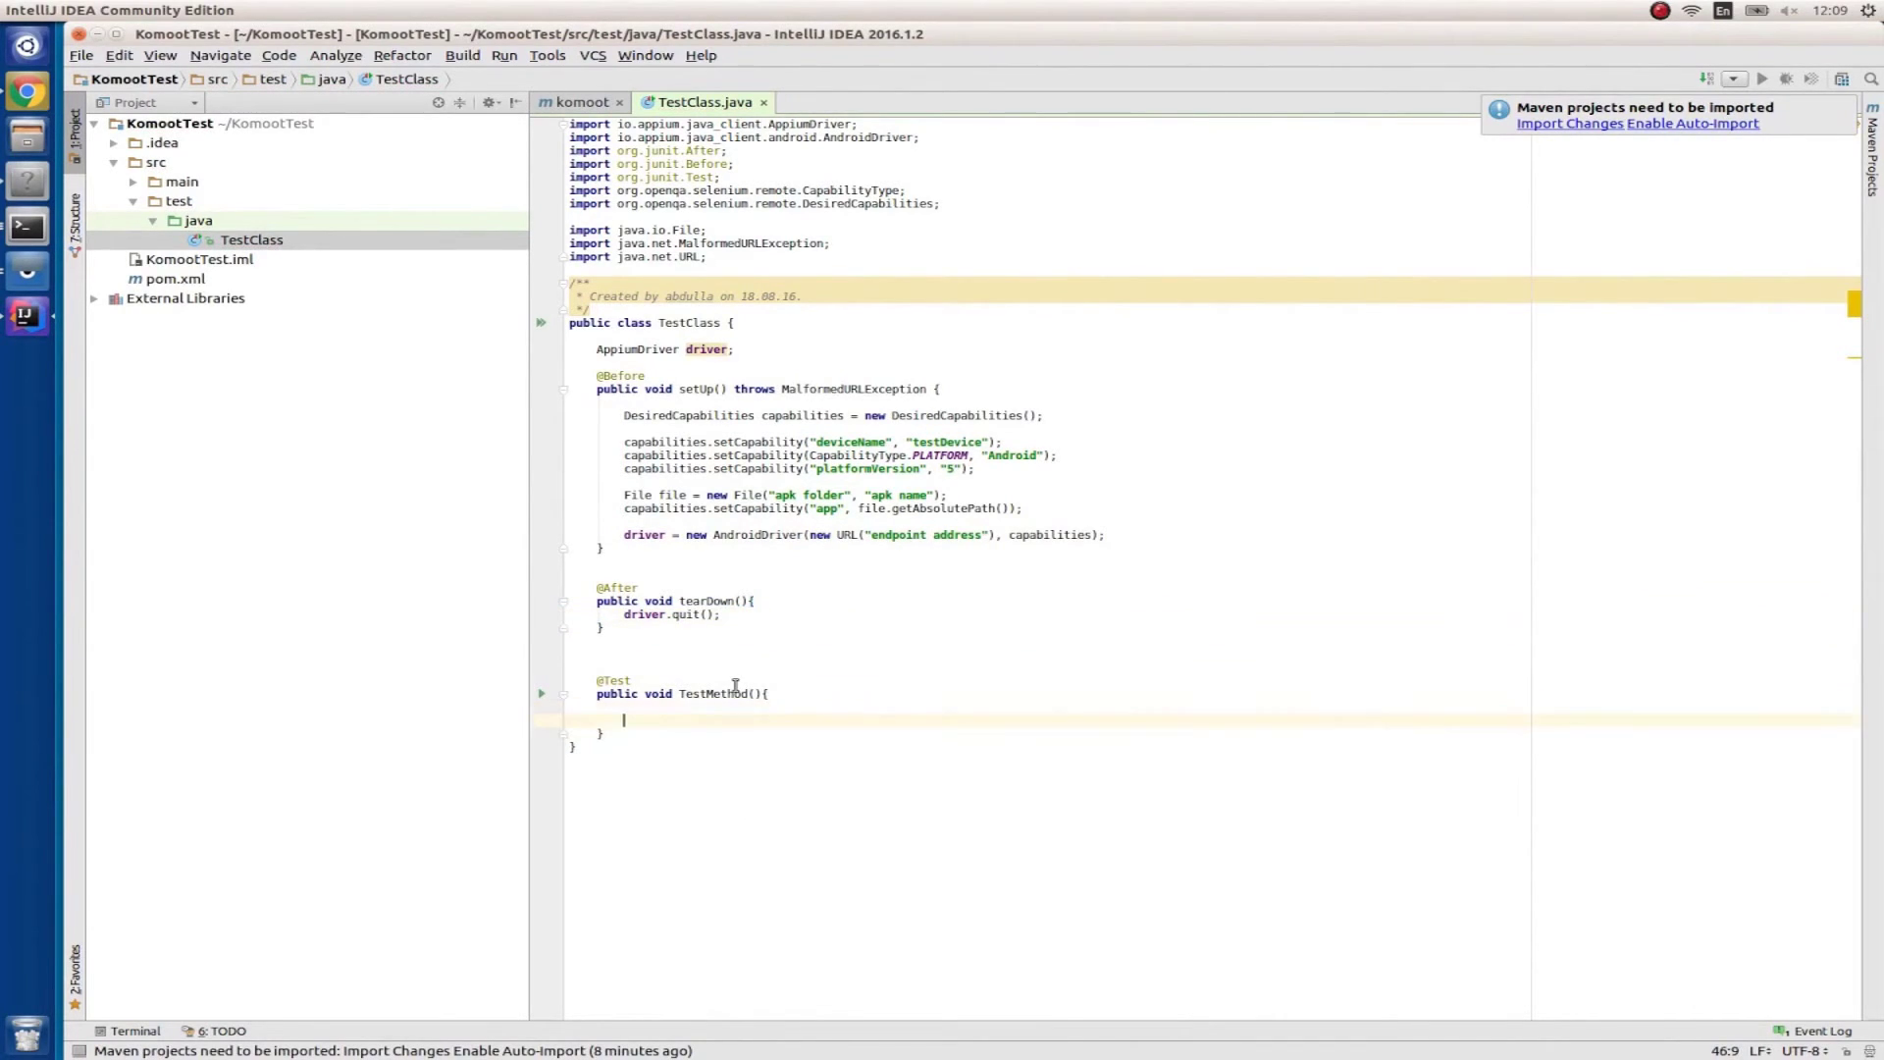
type("Mo")
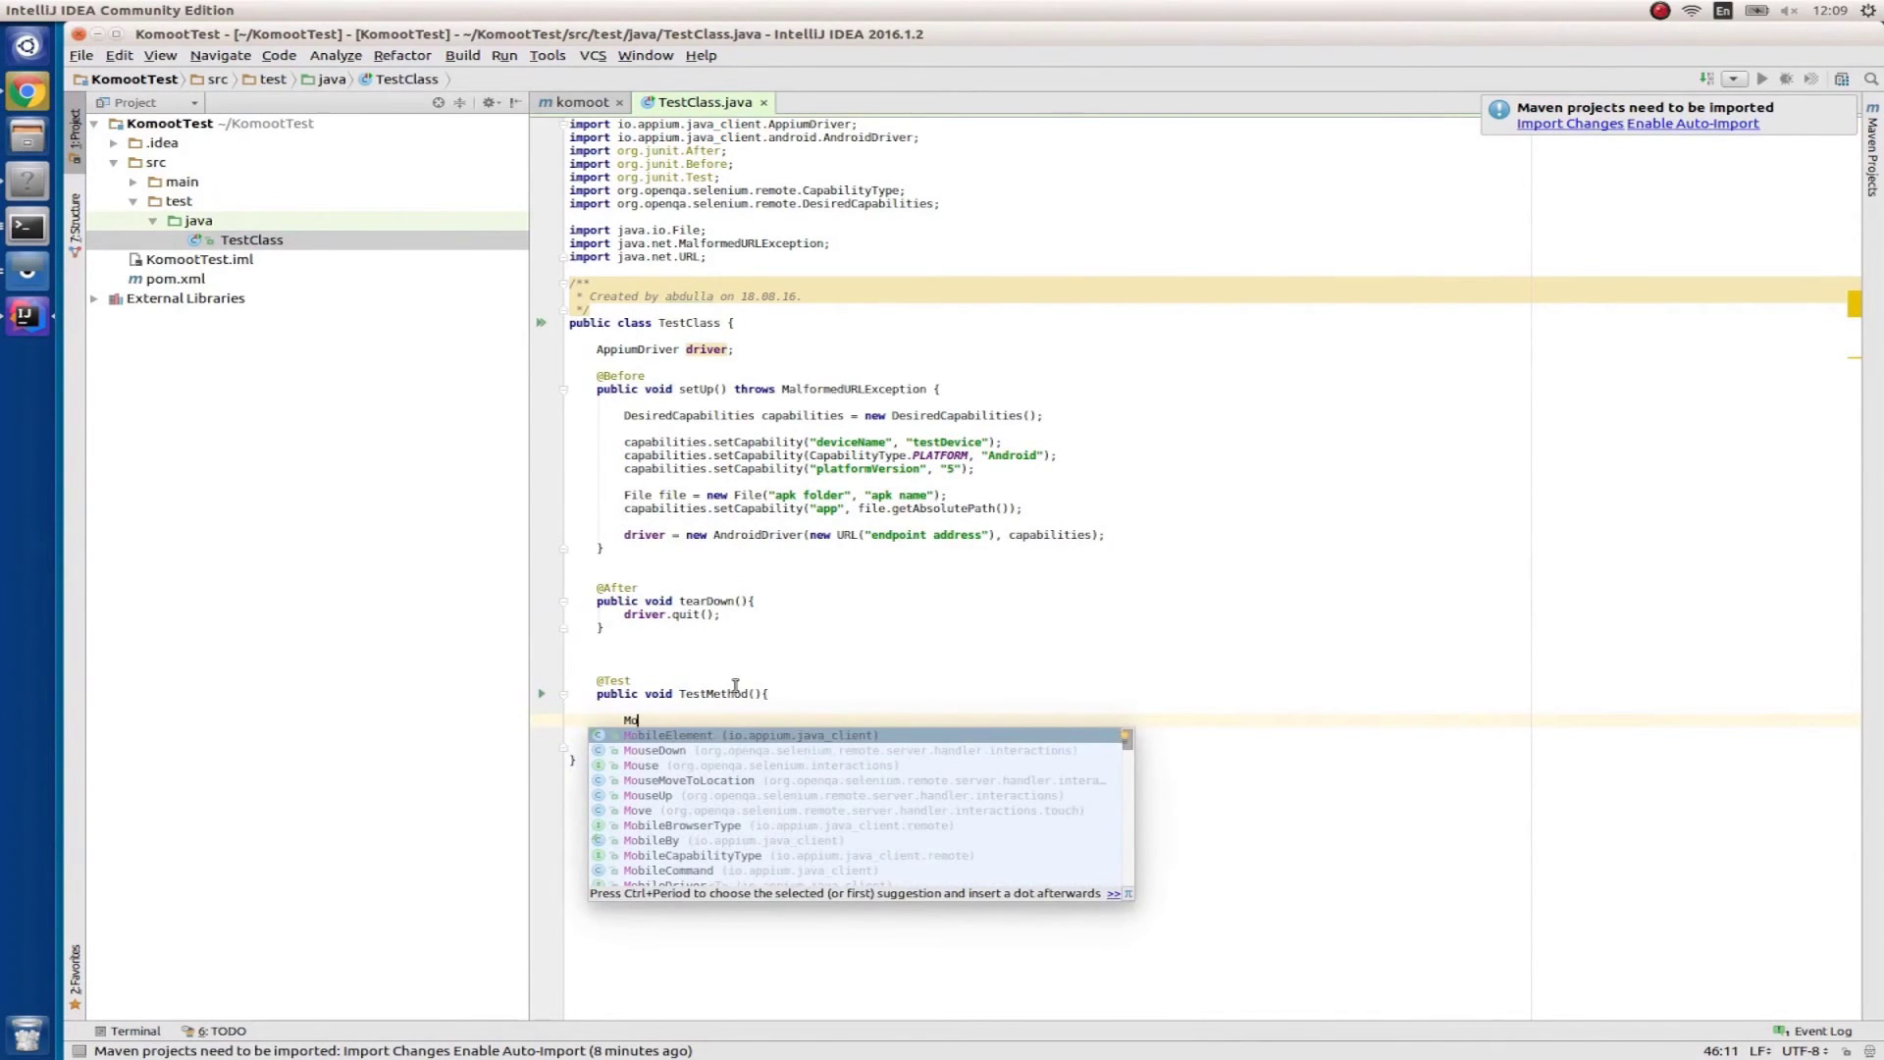
key("Return")
type("lo")
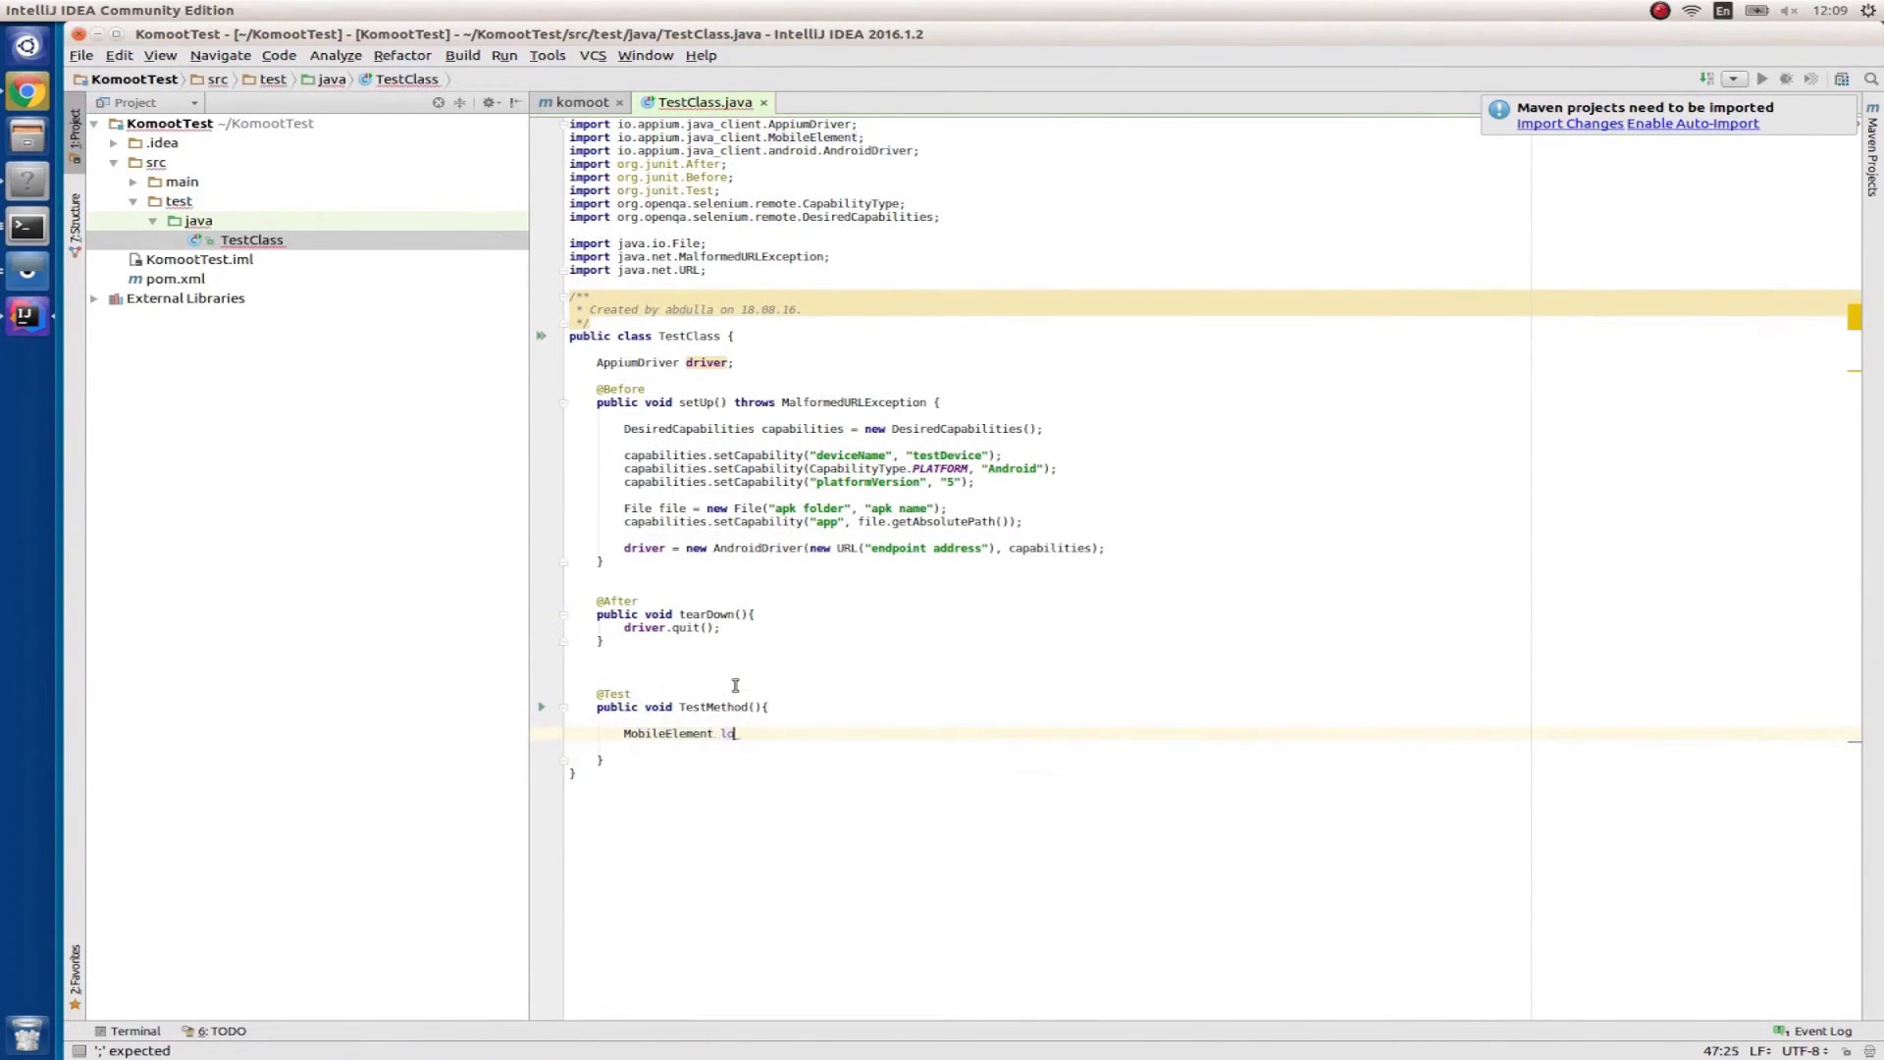
type("ginLink")
type(" = driver.findE")
key("Return")
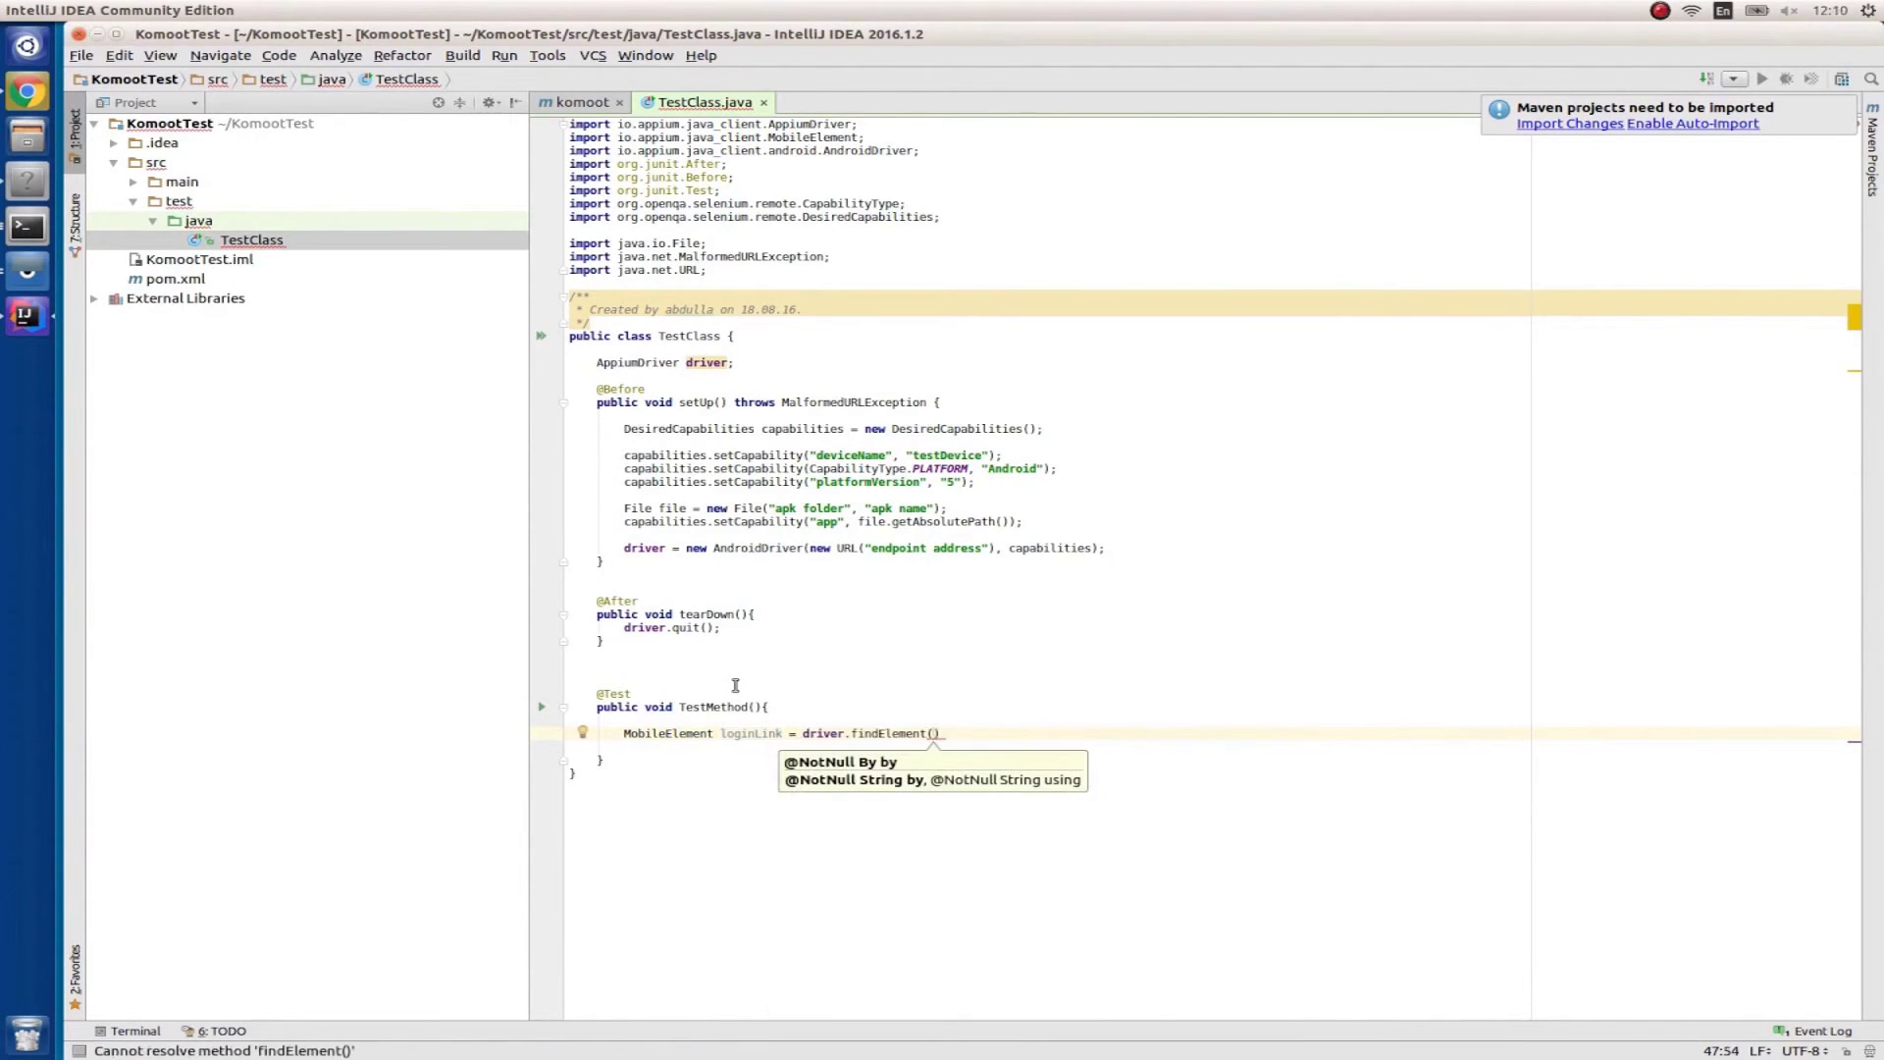
type("By")
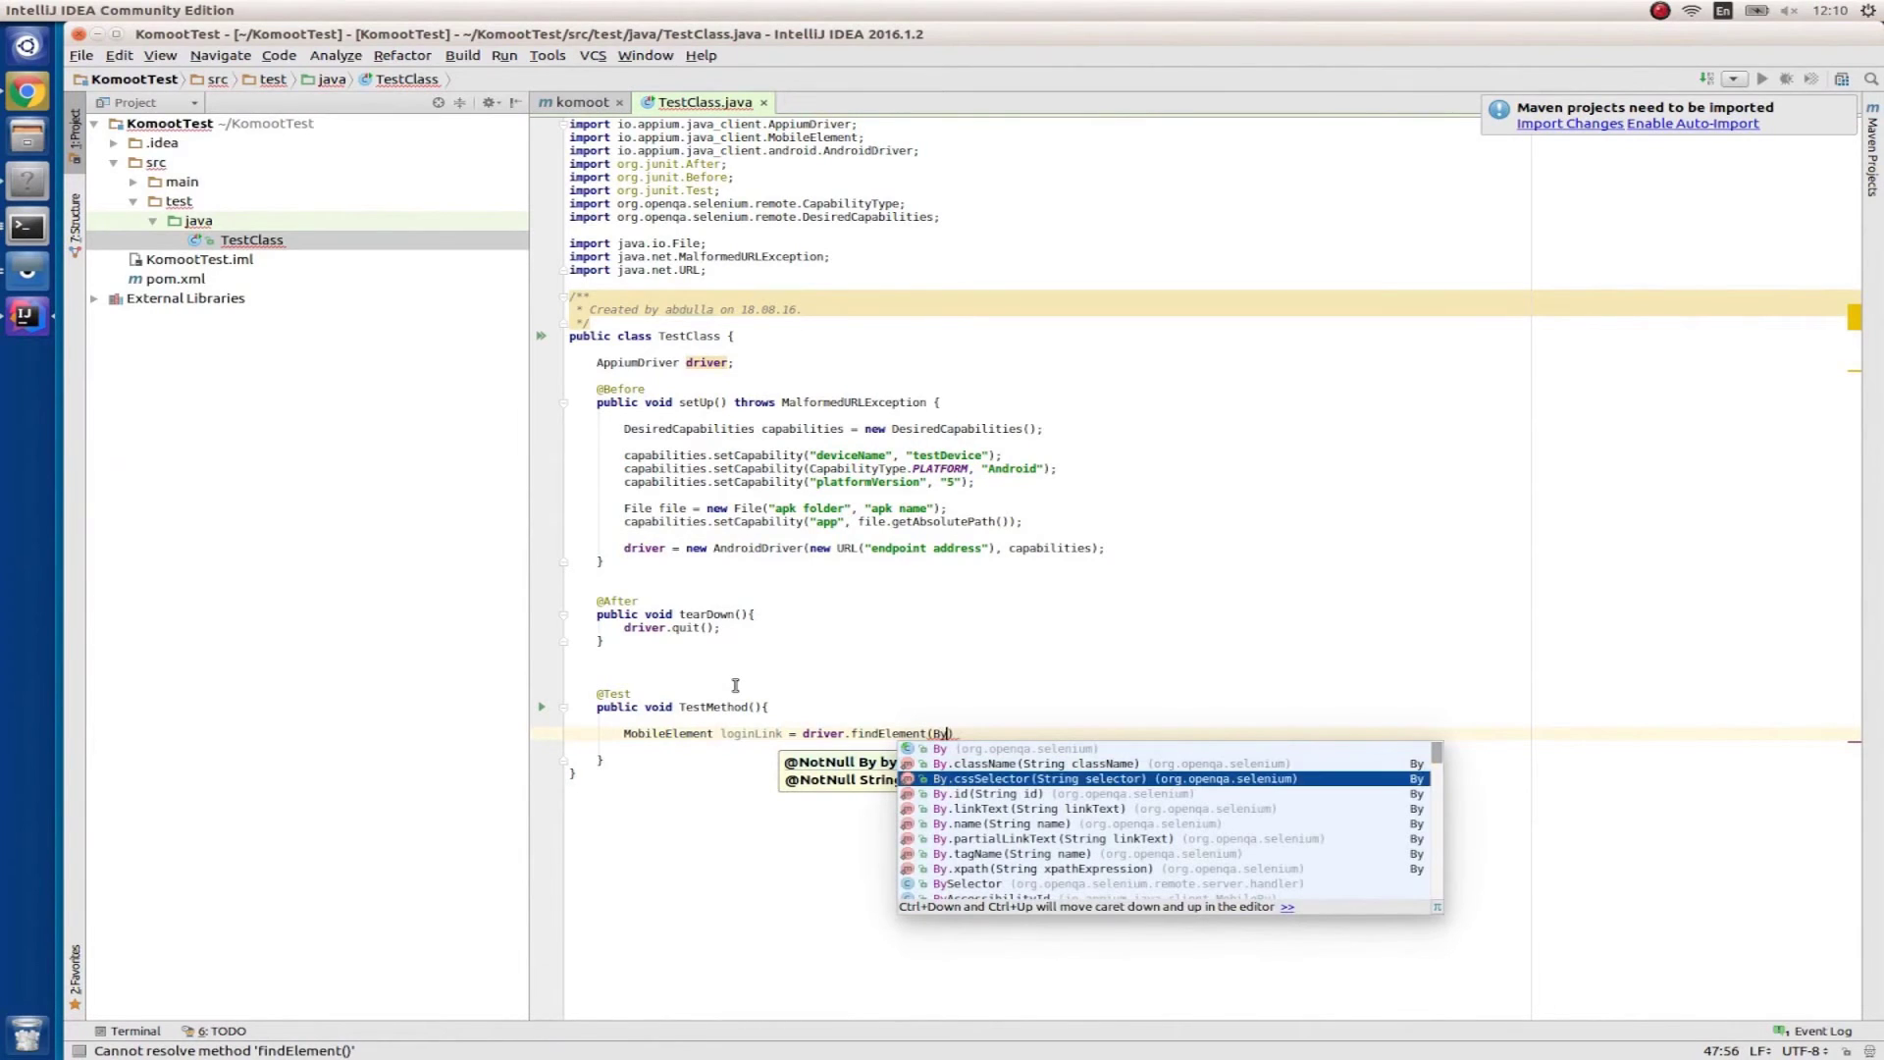
key("Down")
key("Down")
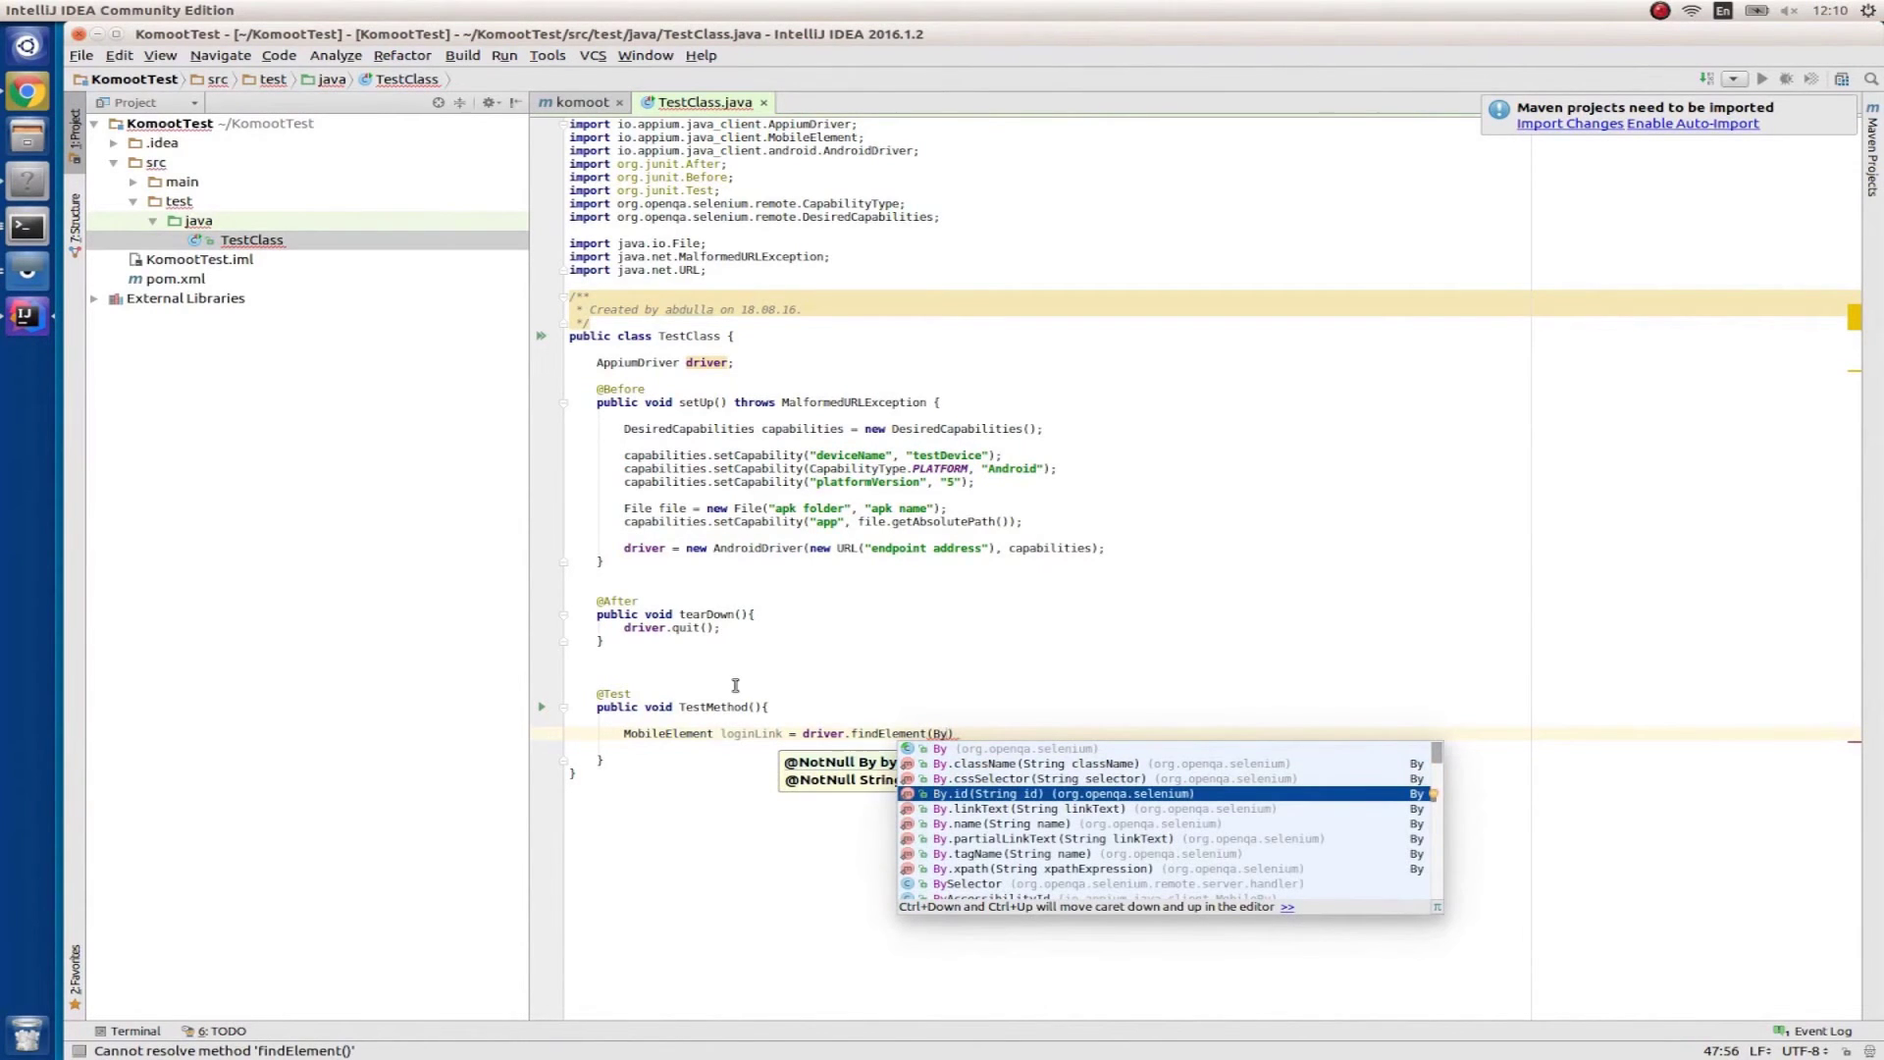
key("Down")
key("Down")
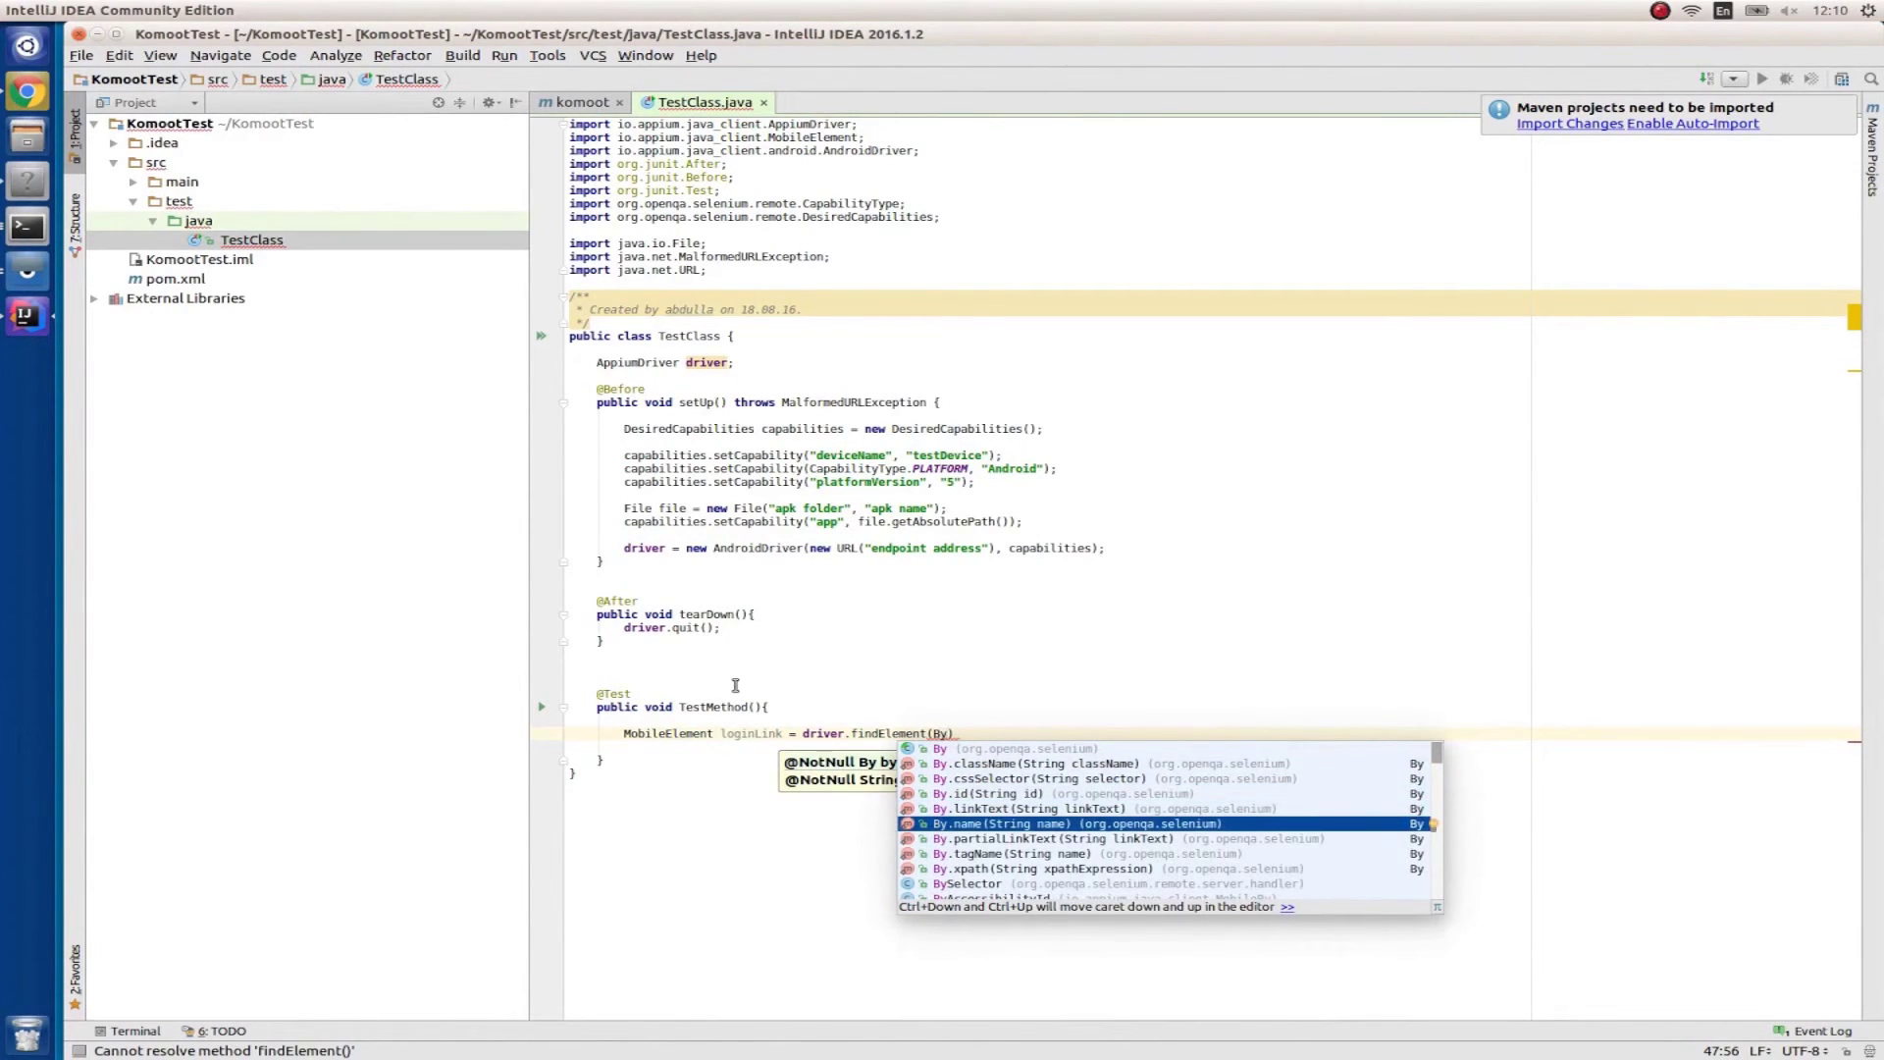
key("Down")
key("Down")
key("Down")
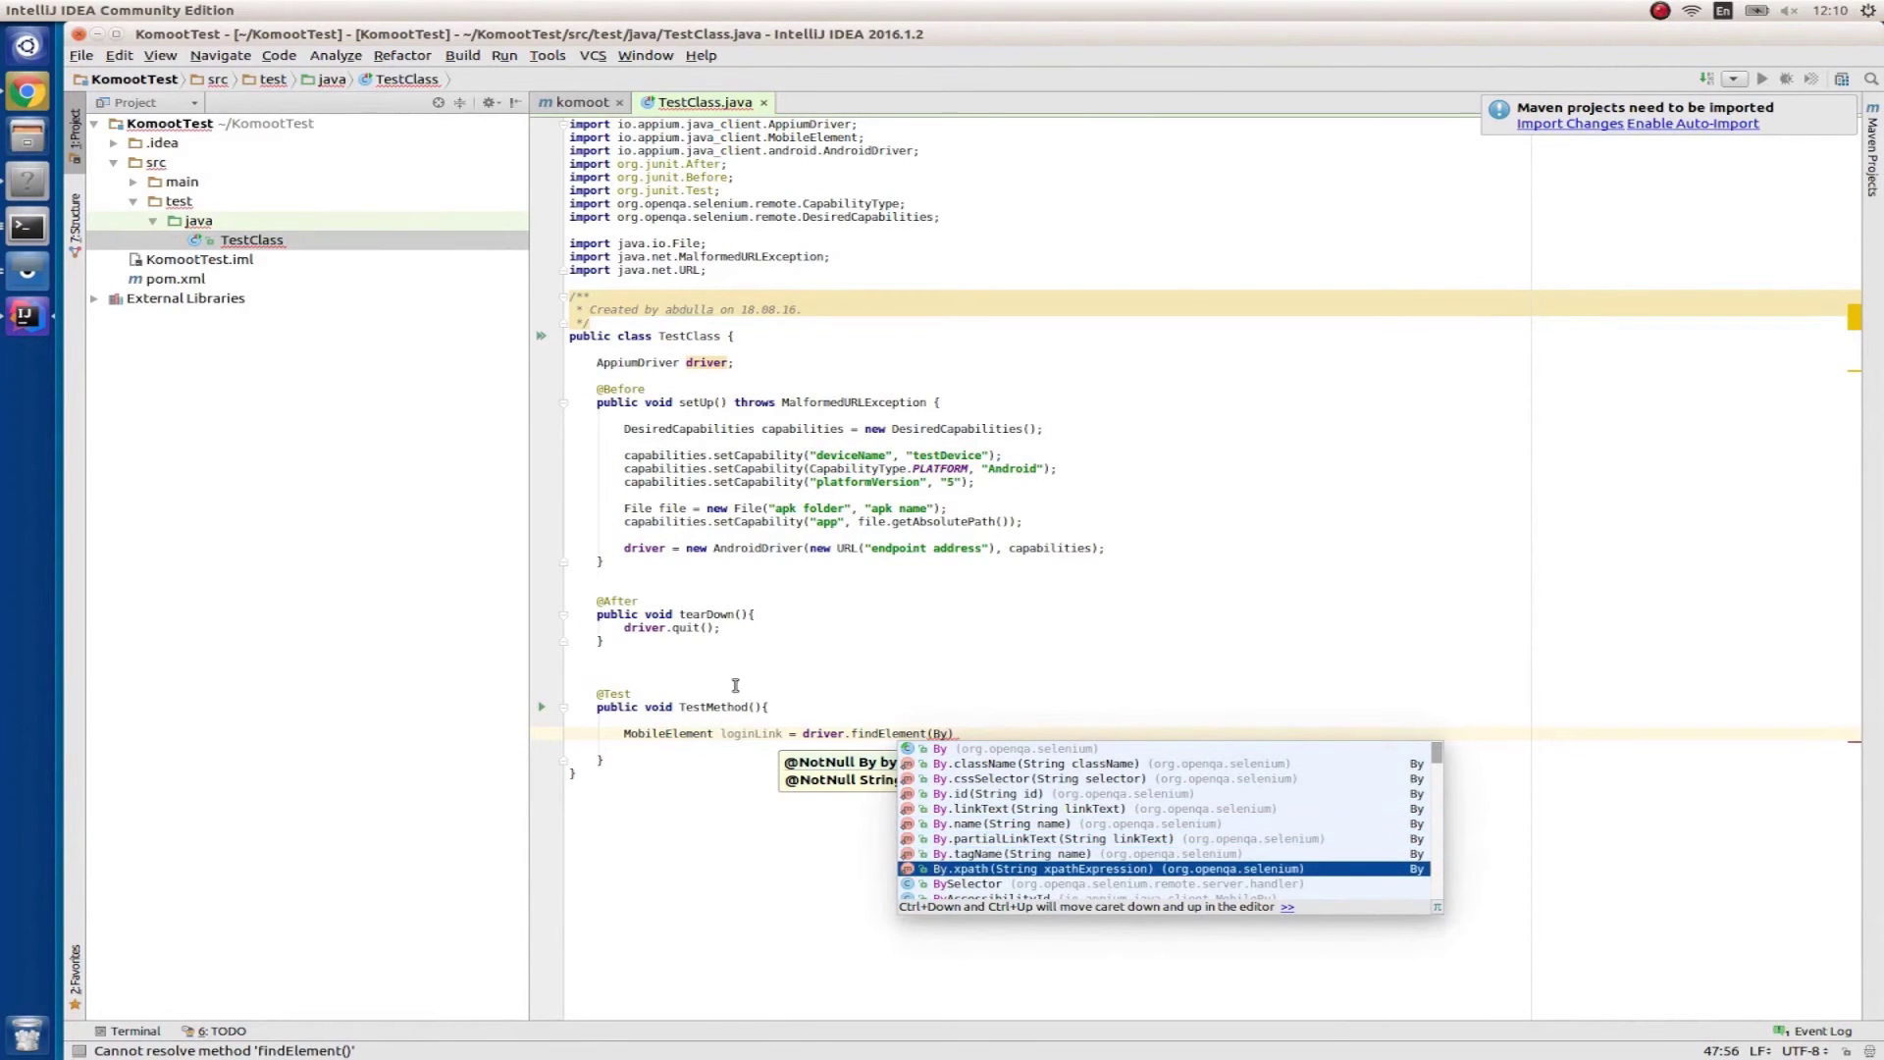
key("Up")
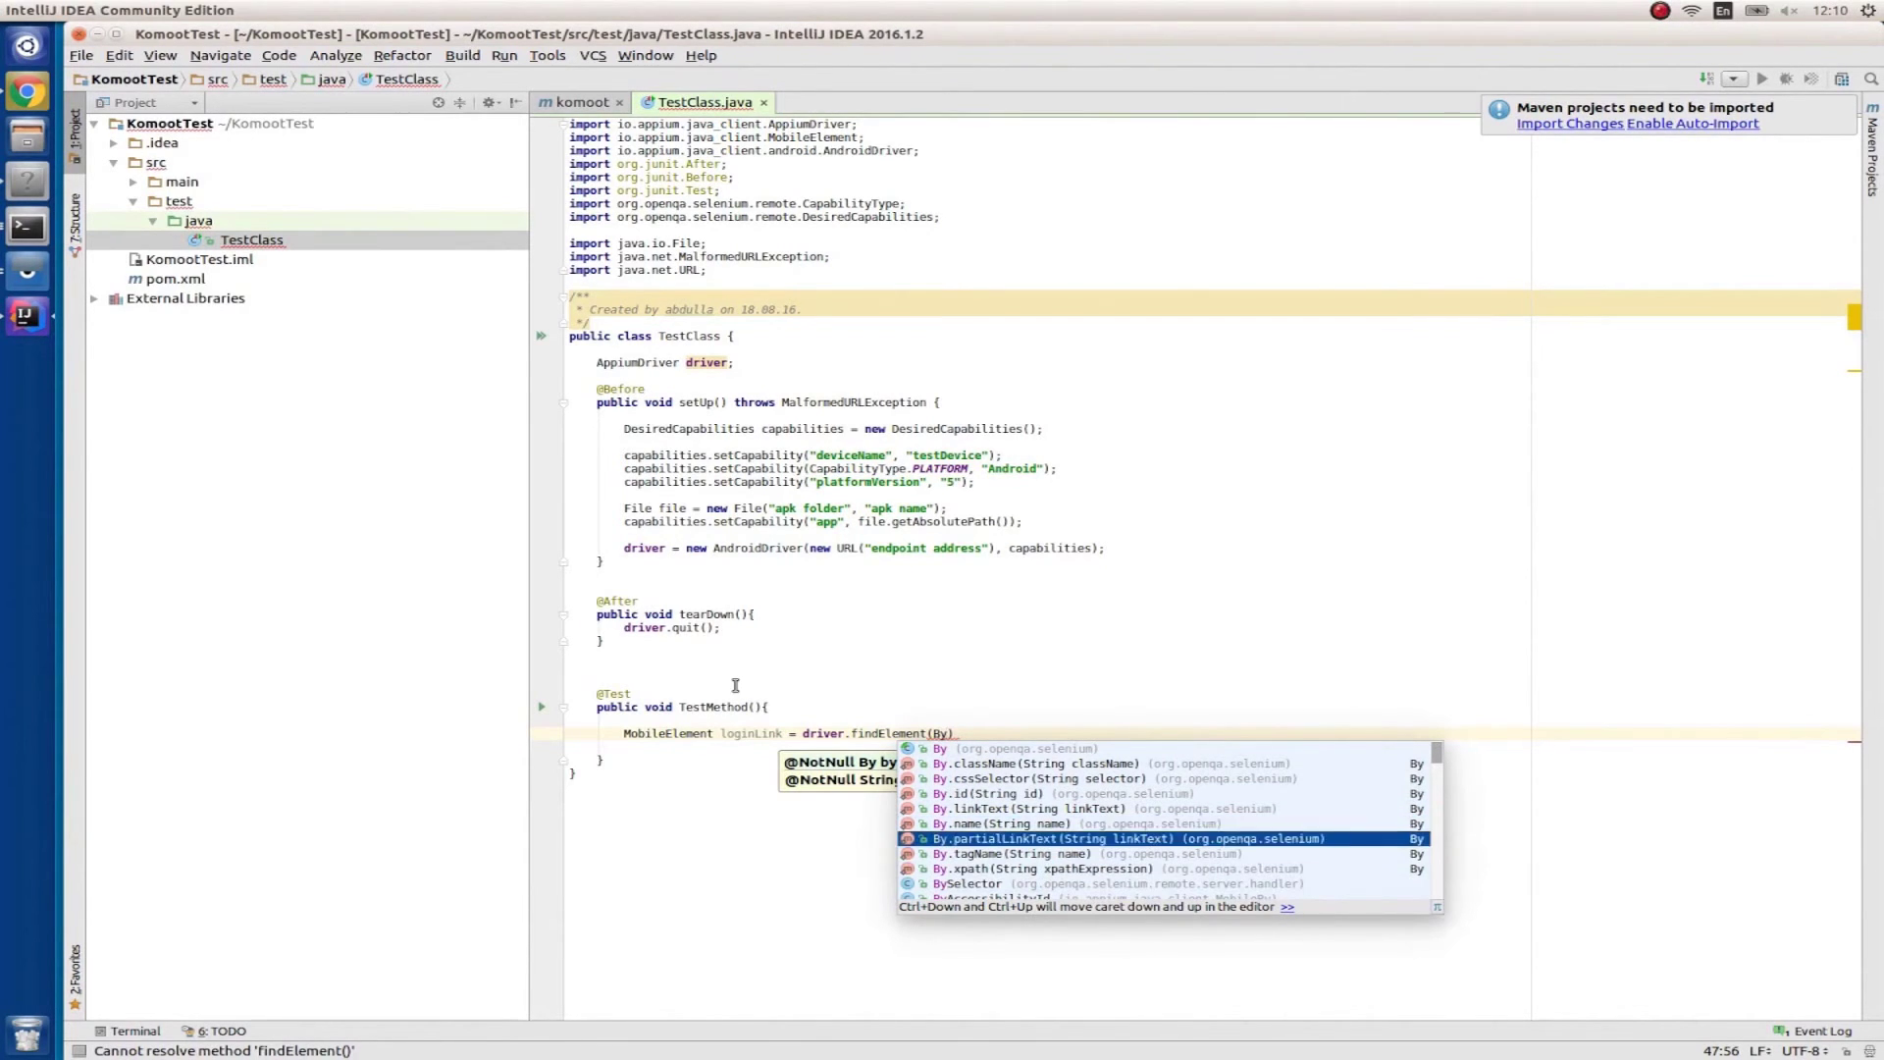
key("Up")
key("Up")
key("Up")
key("Up")
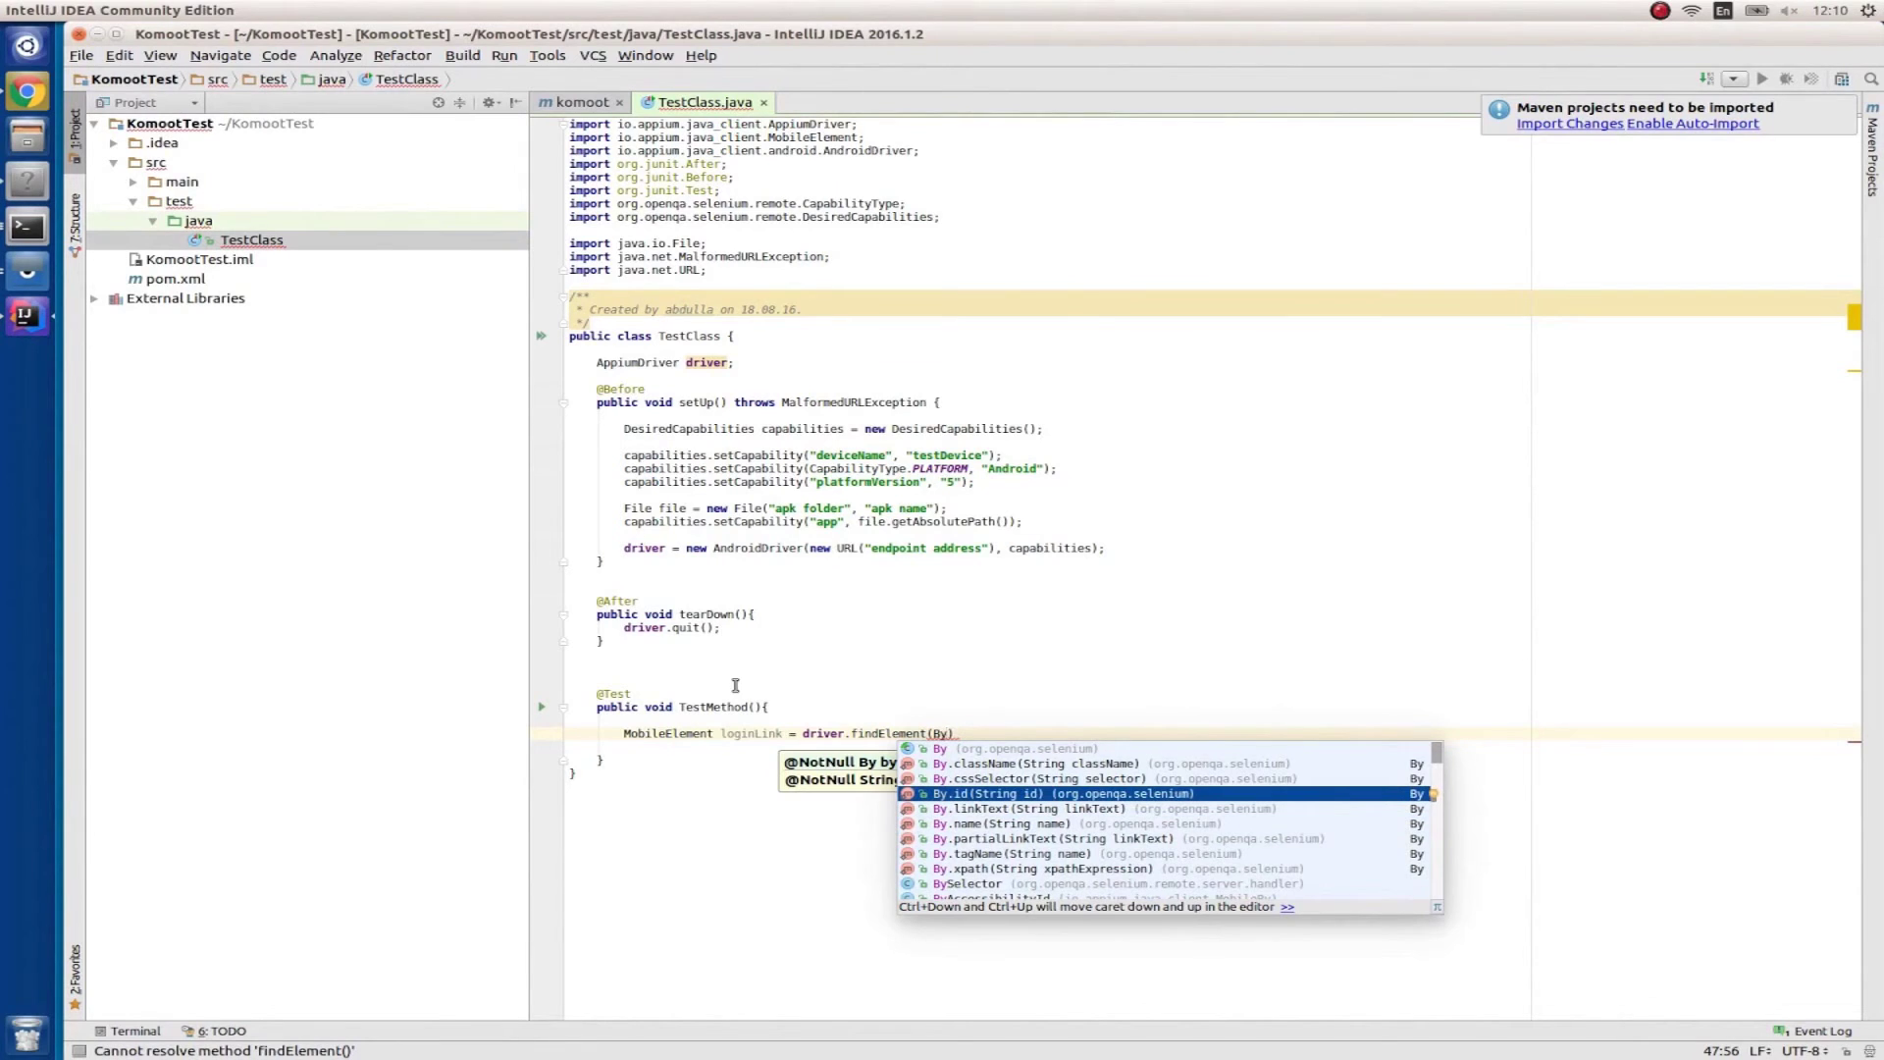
key("Return")
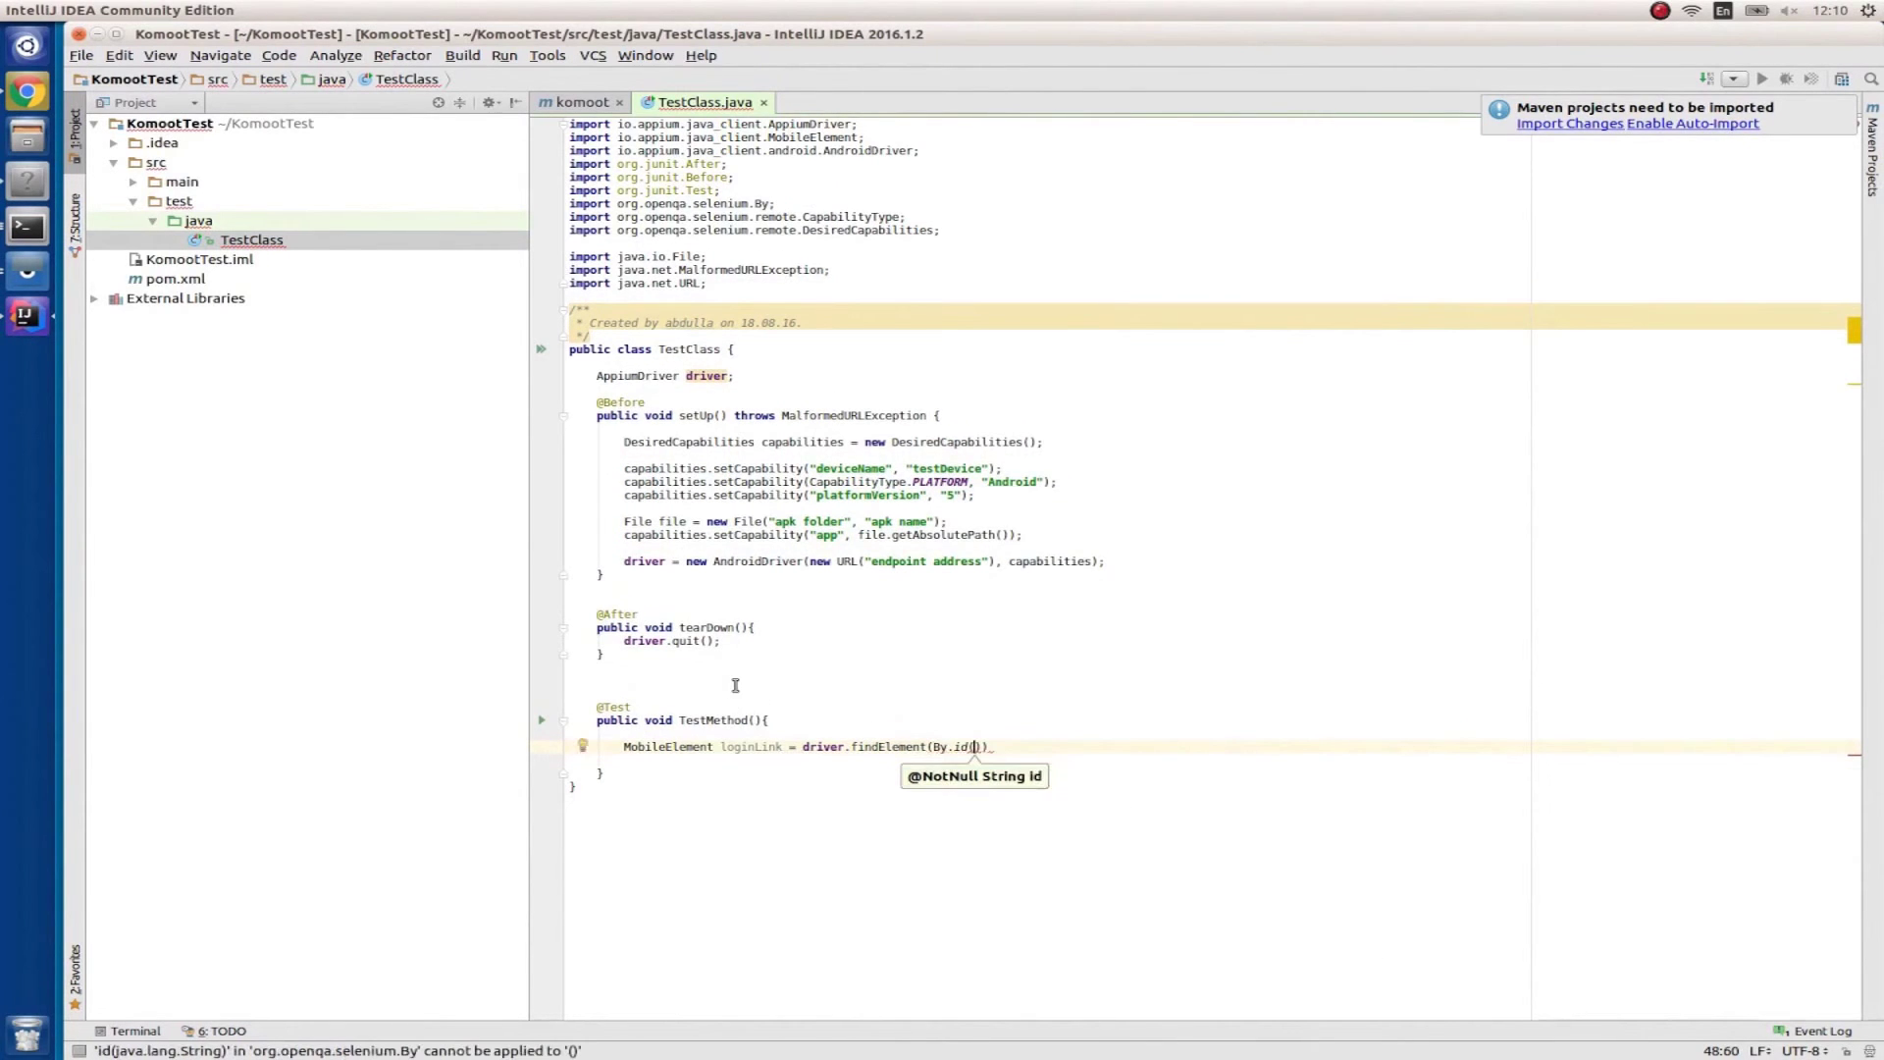
type("\"")
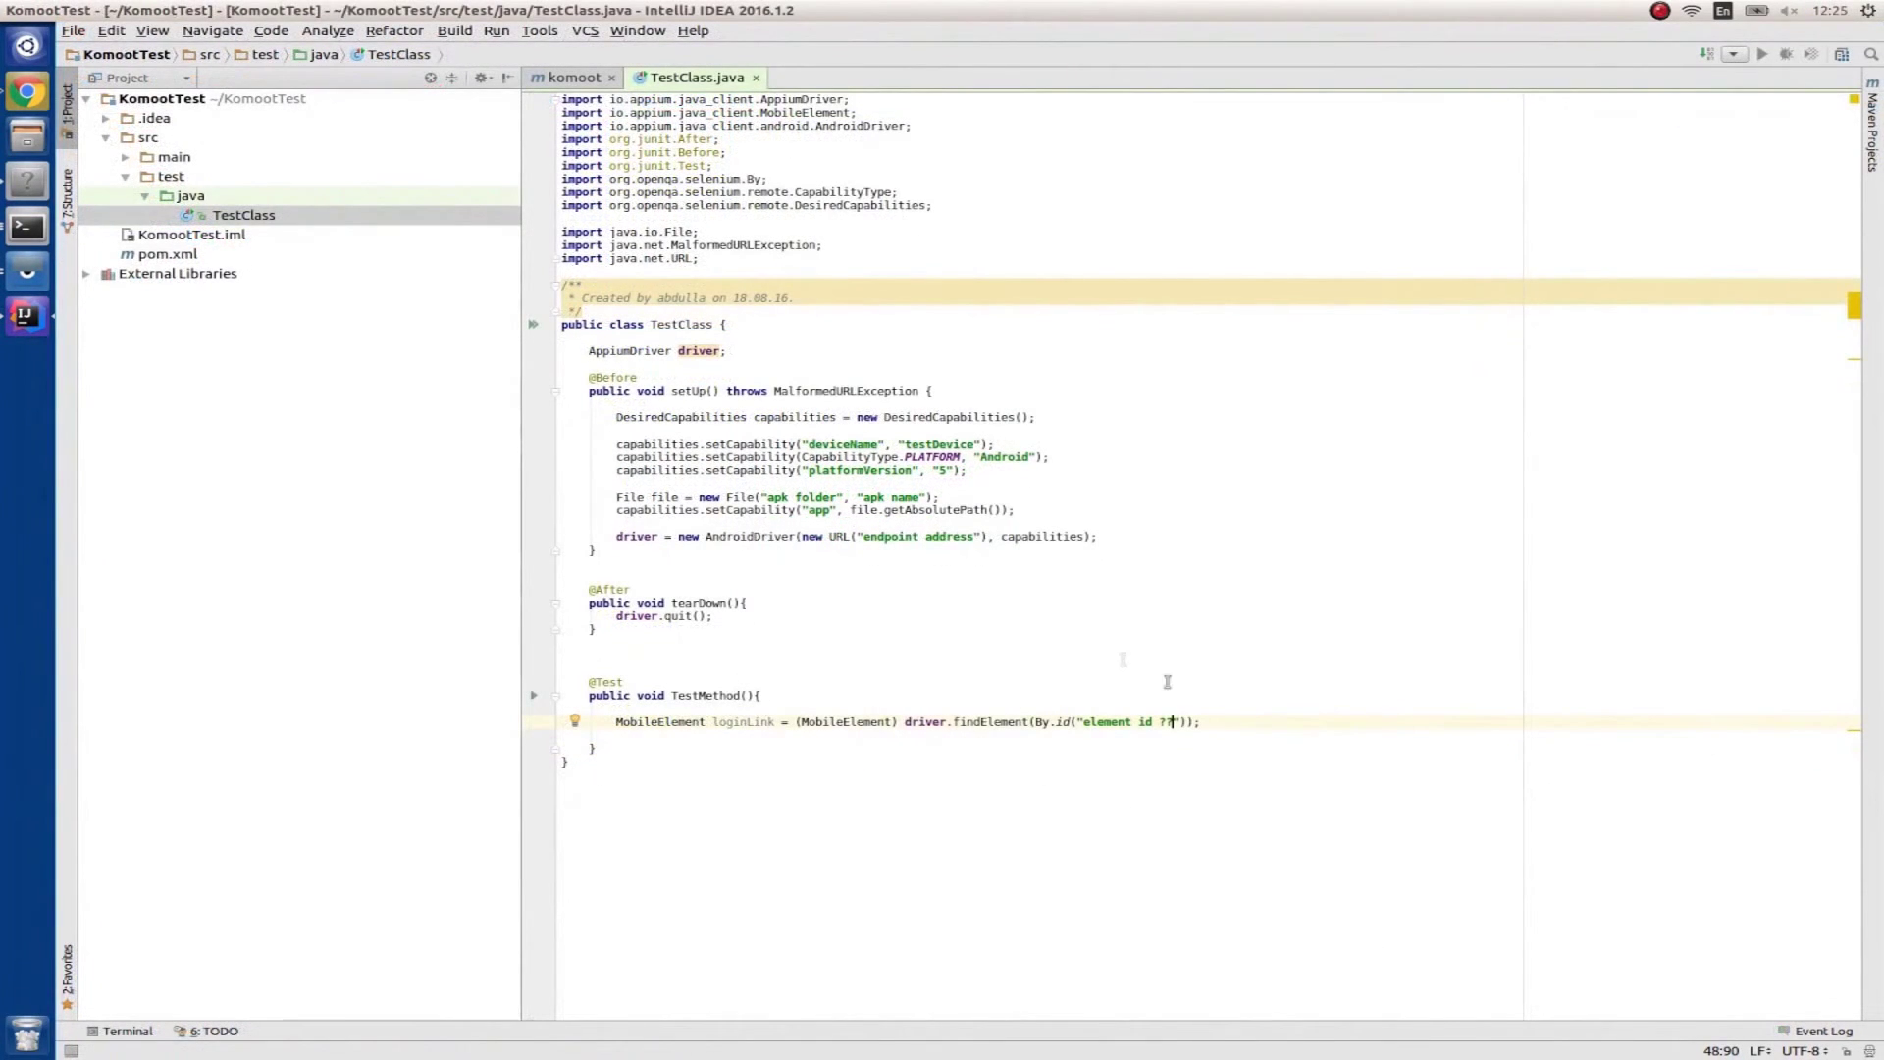
left_click(24, 190)
- Copy the LOG IN HERE TextView's resource-id, de.komoot.android:id/textview_login…, from UI Automator Viewer
left_click(26, 271)
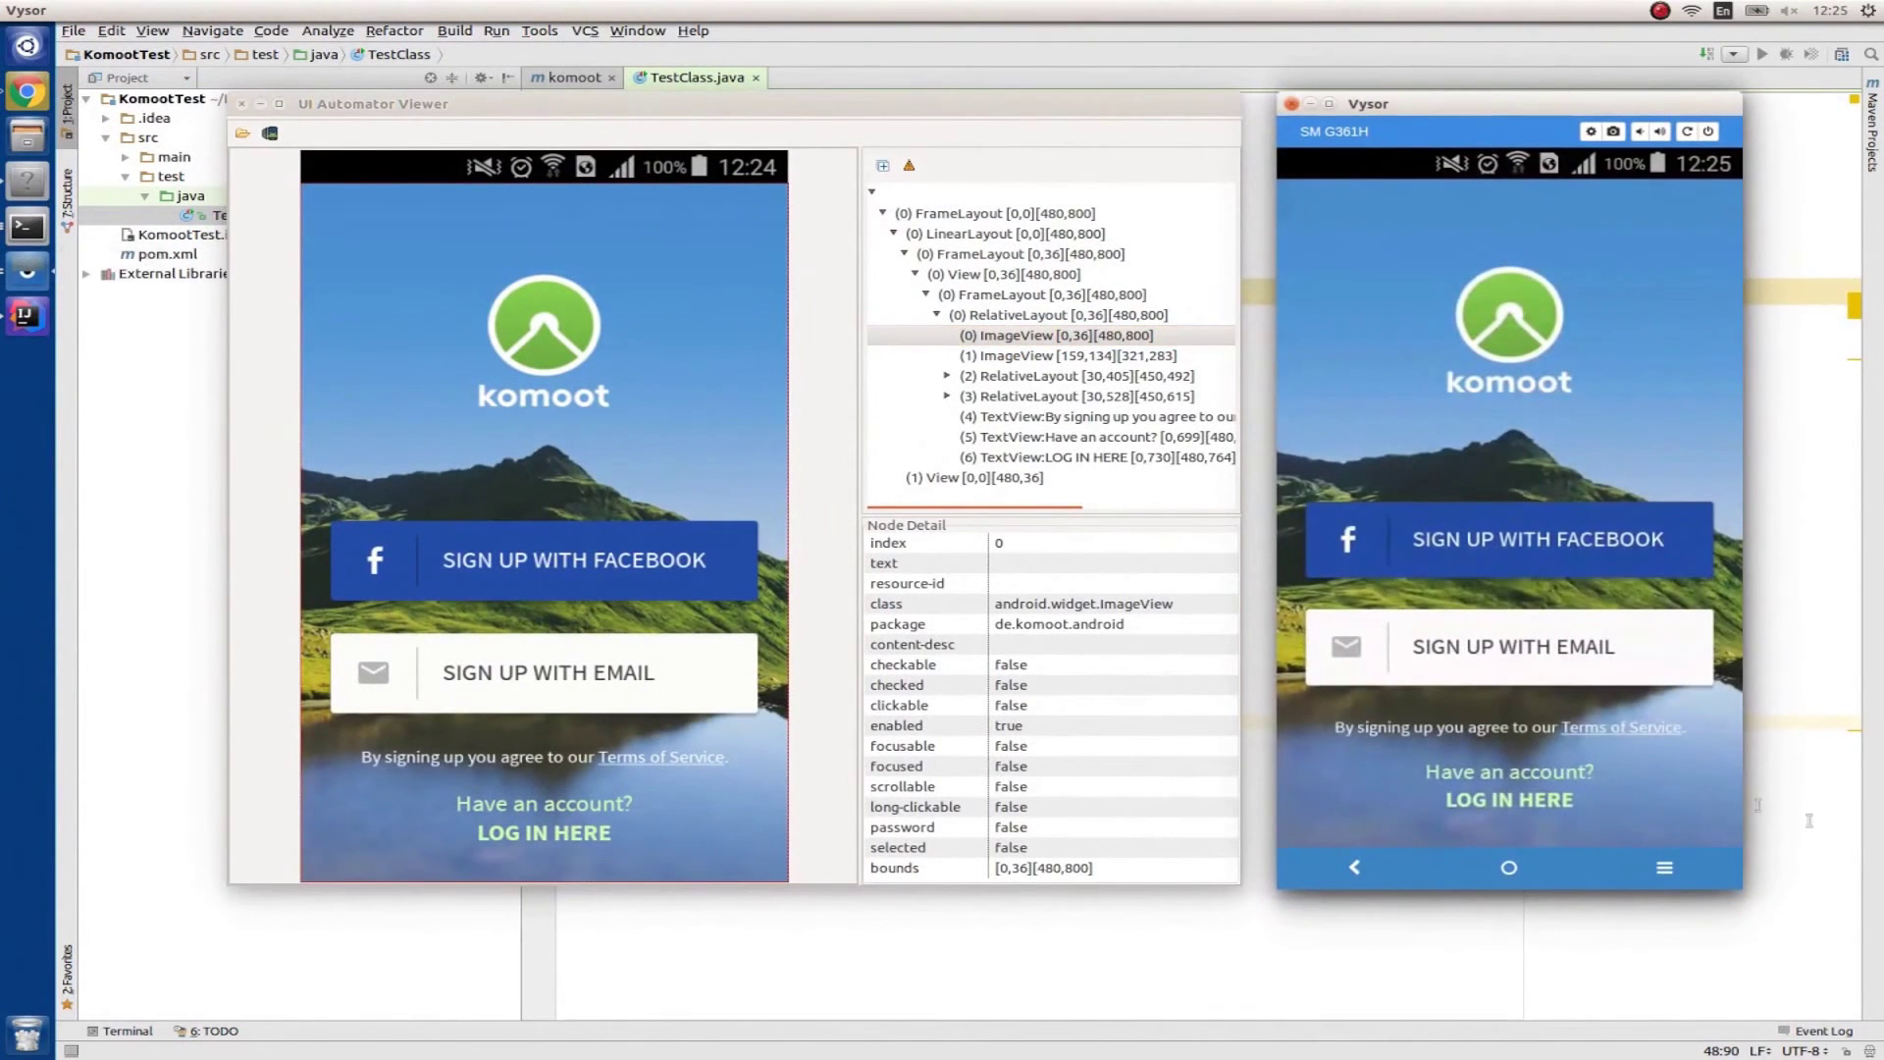
left_click(545, 833)
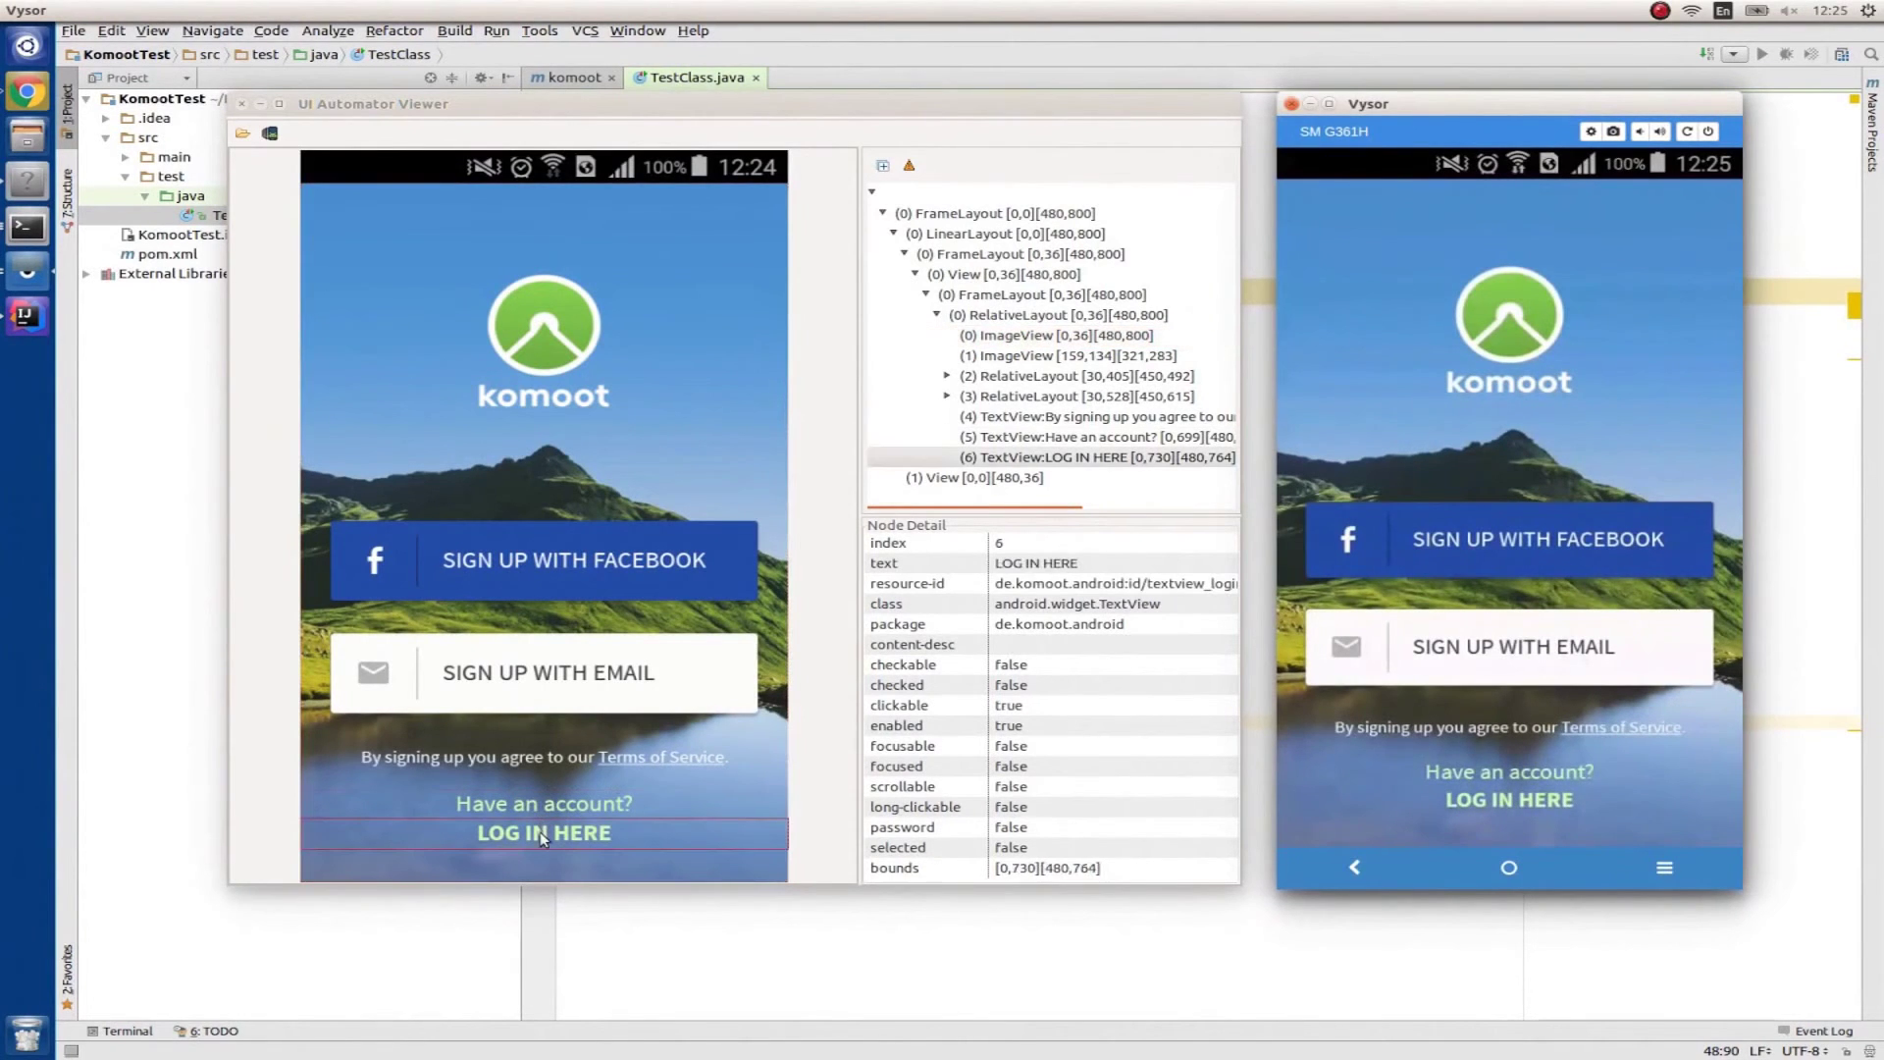
left_click(545, 836)
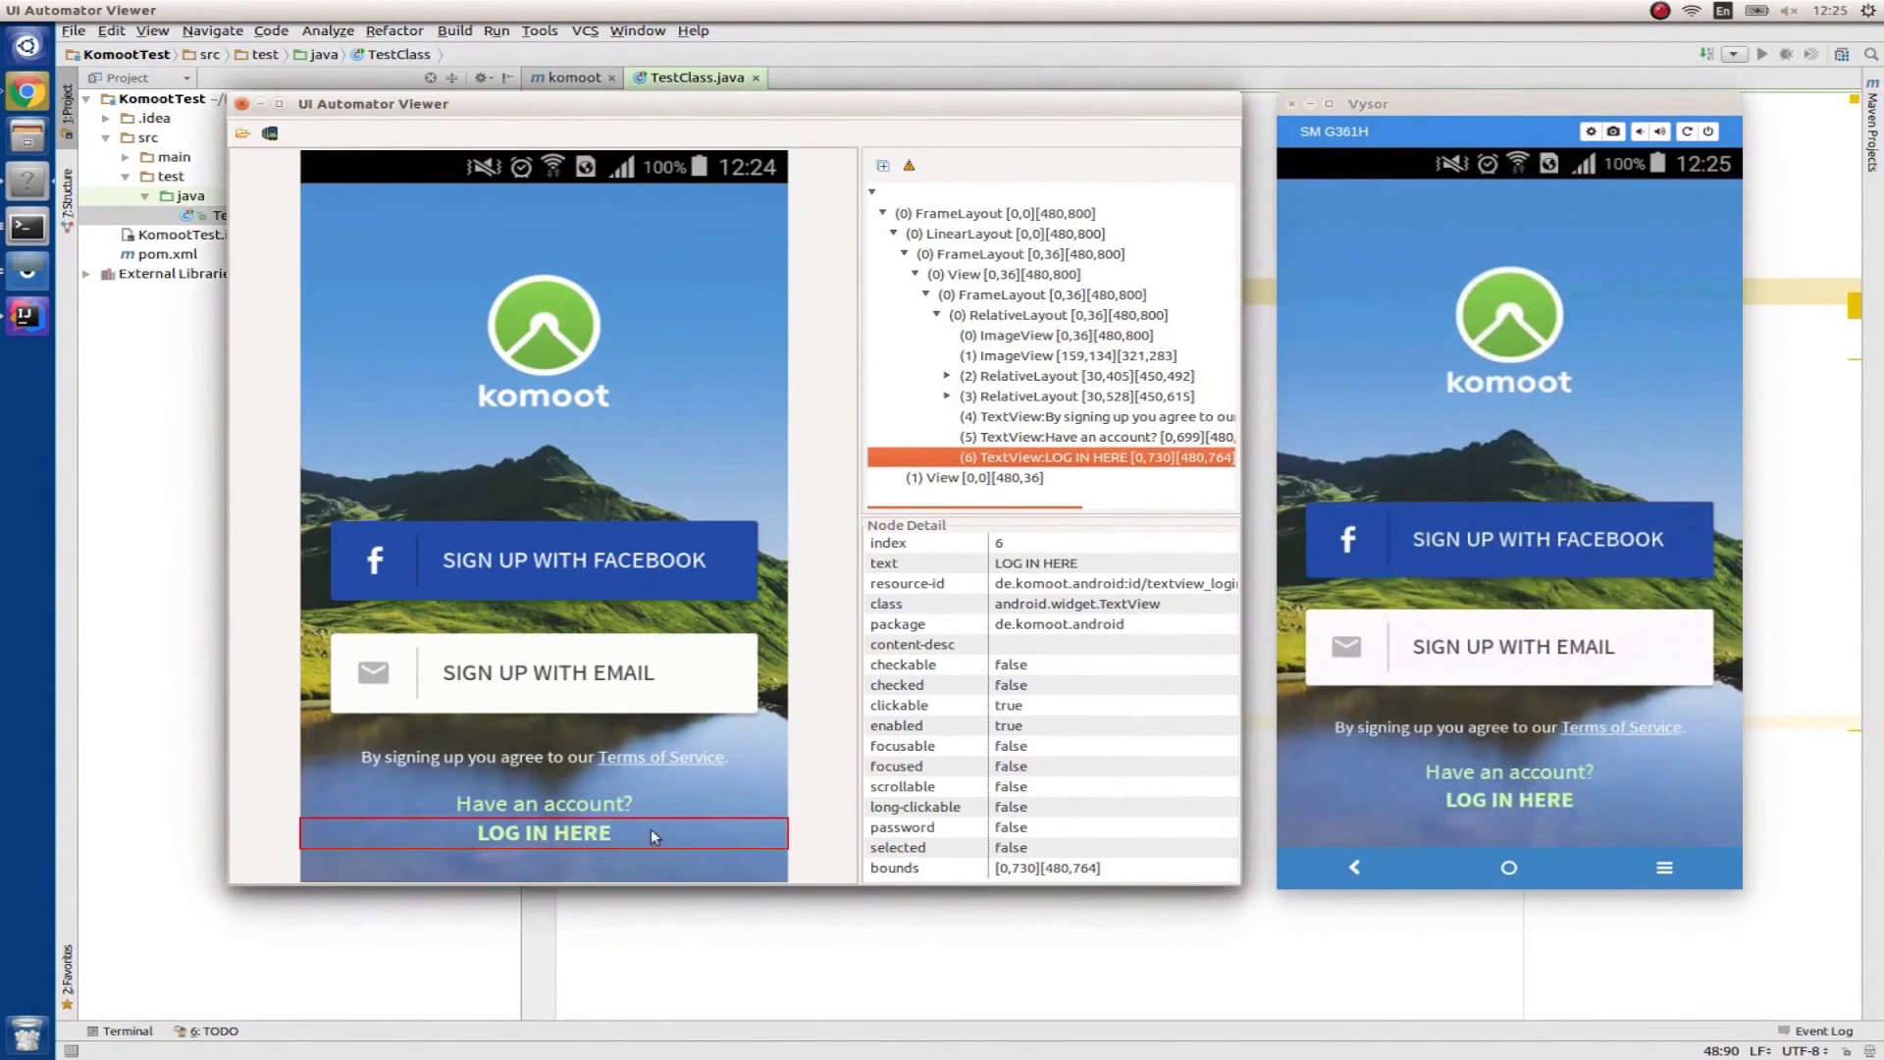
left_click(942, 585)
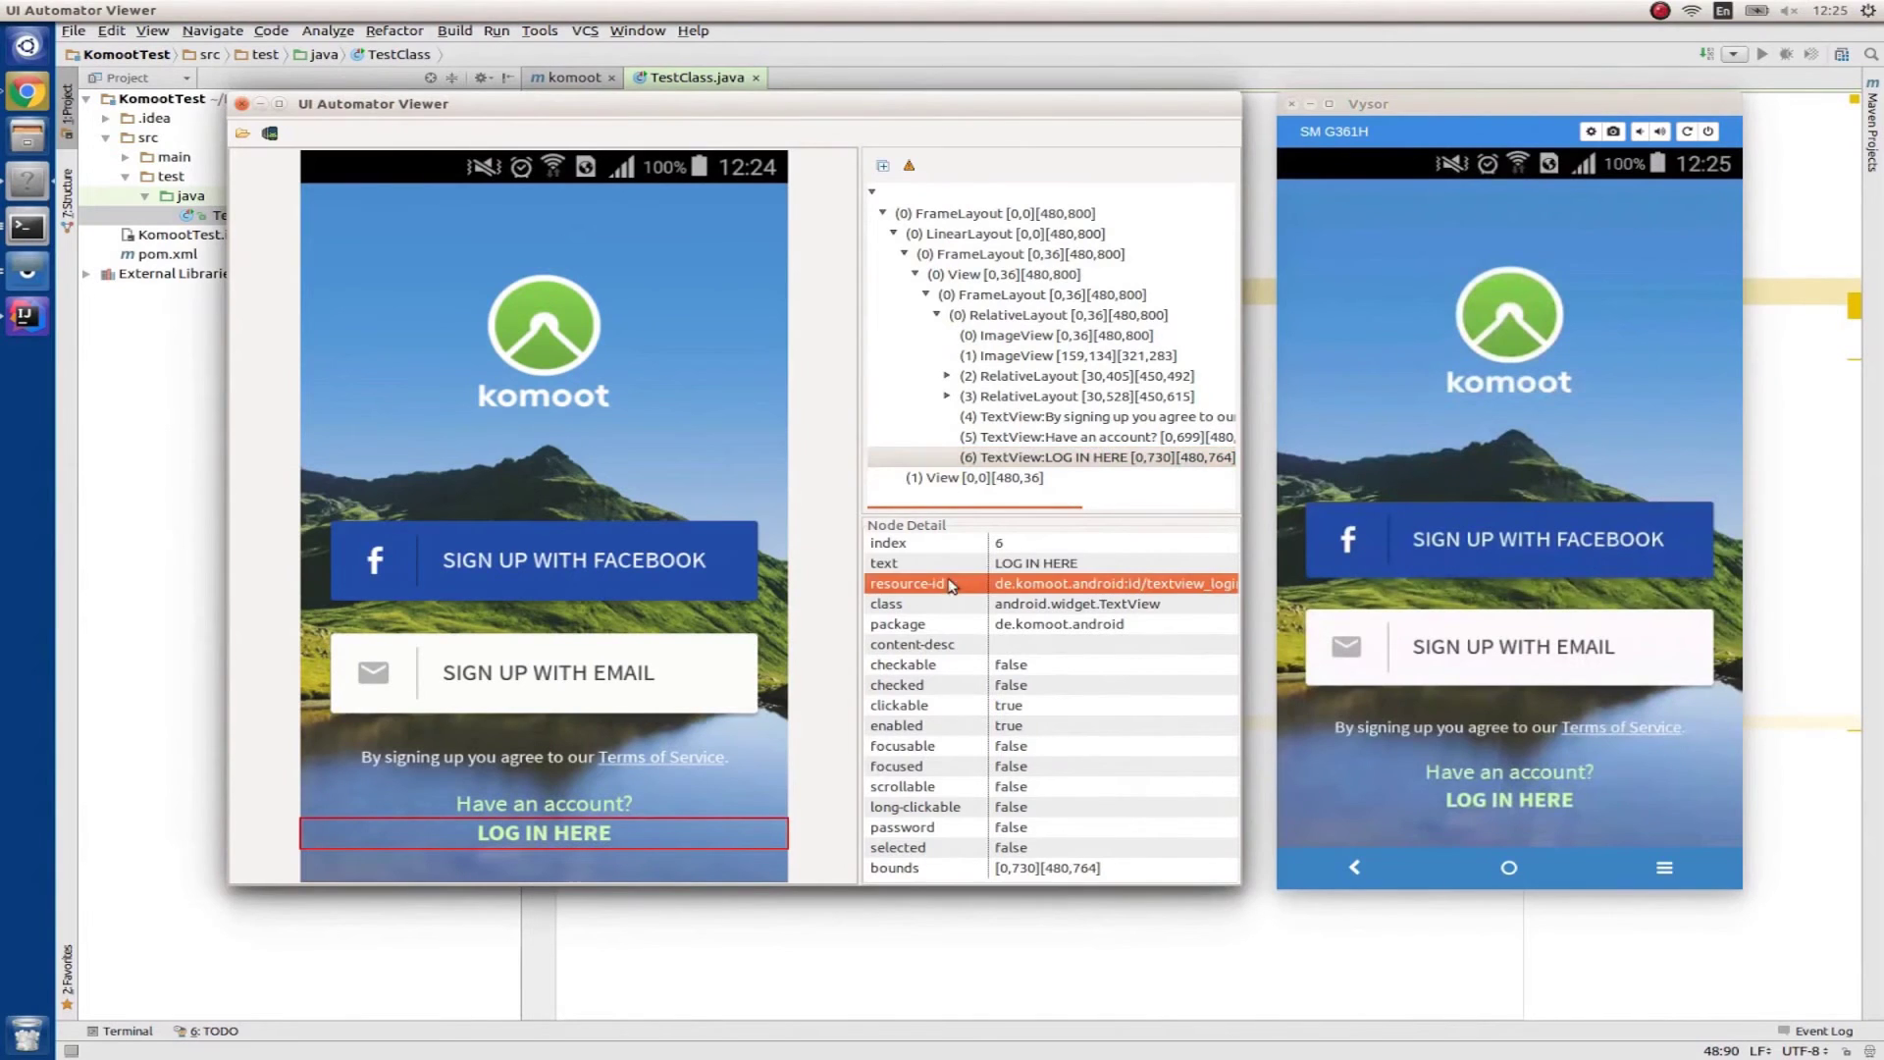
left_click(1013, 584)
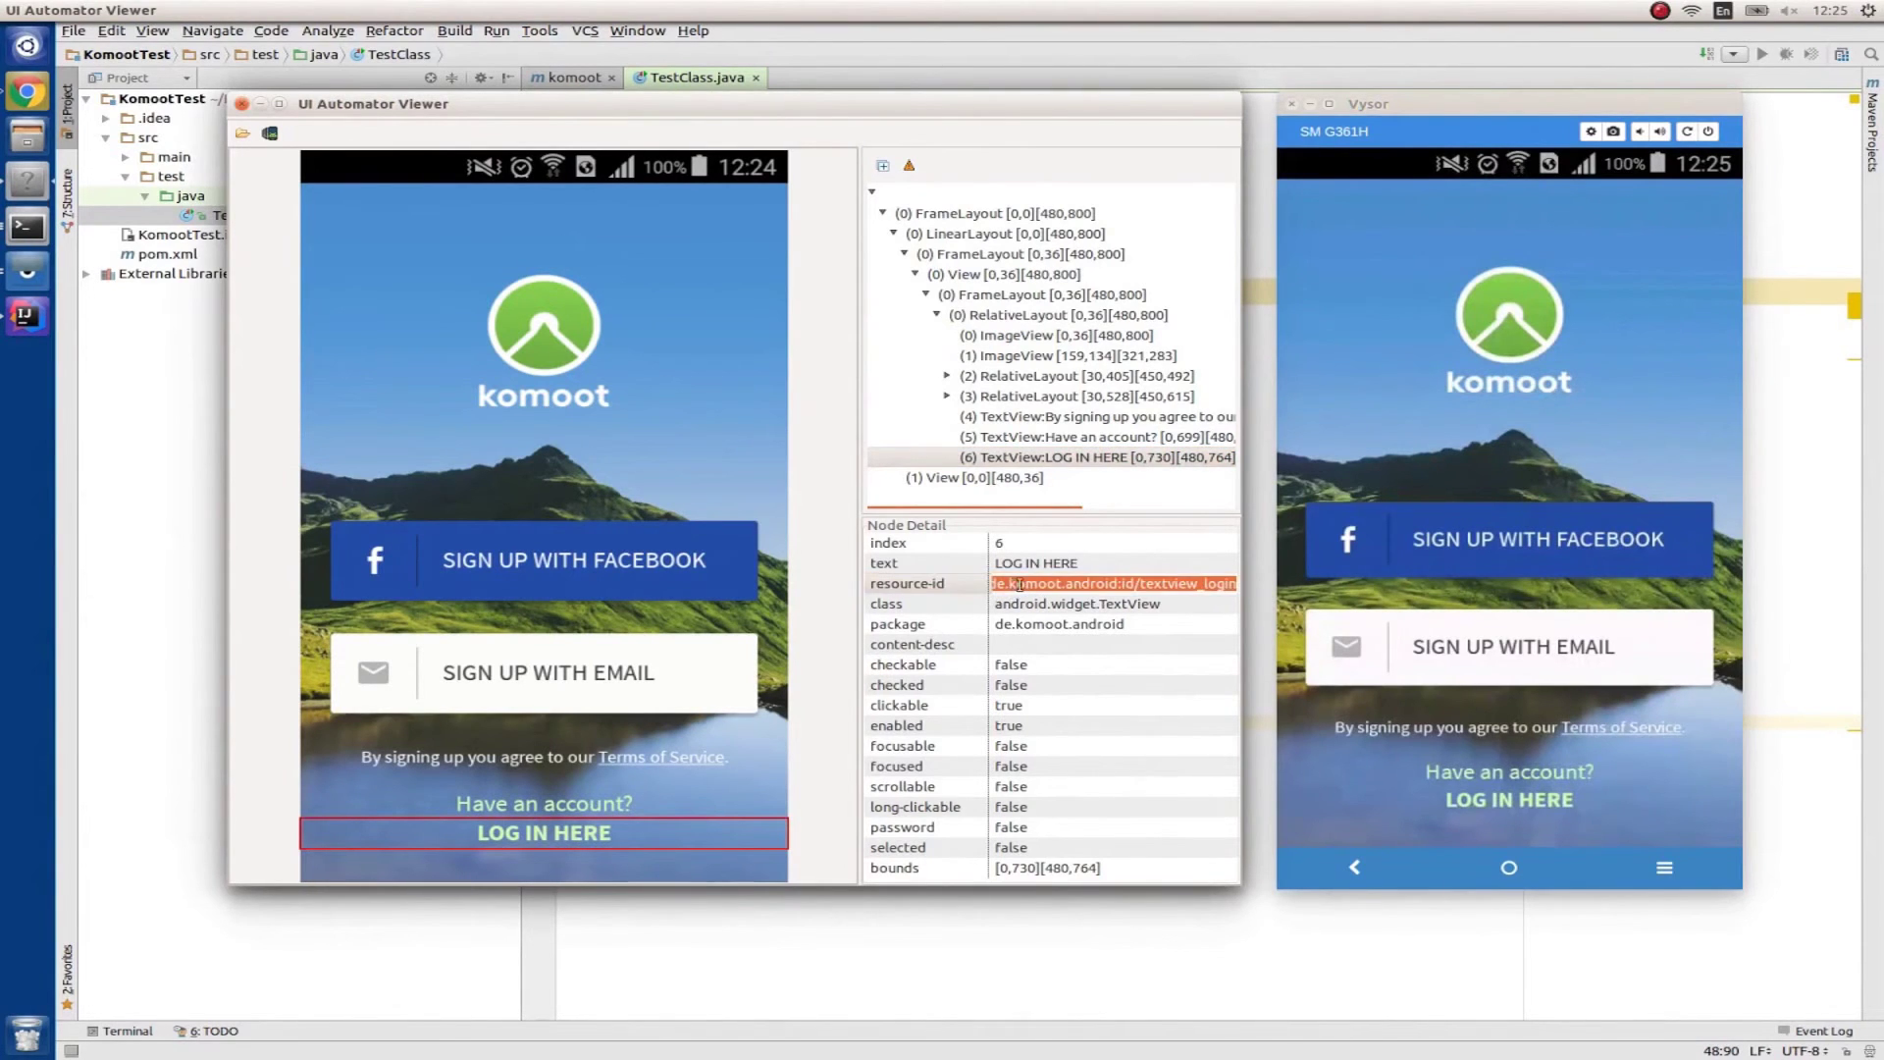
right_click(1019, 585)
left_click(1057, 617)
left_click(197, 627)
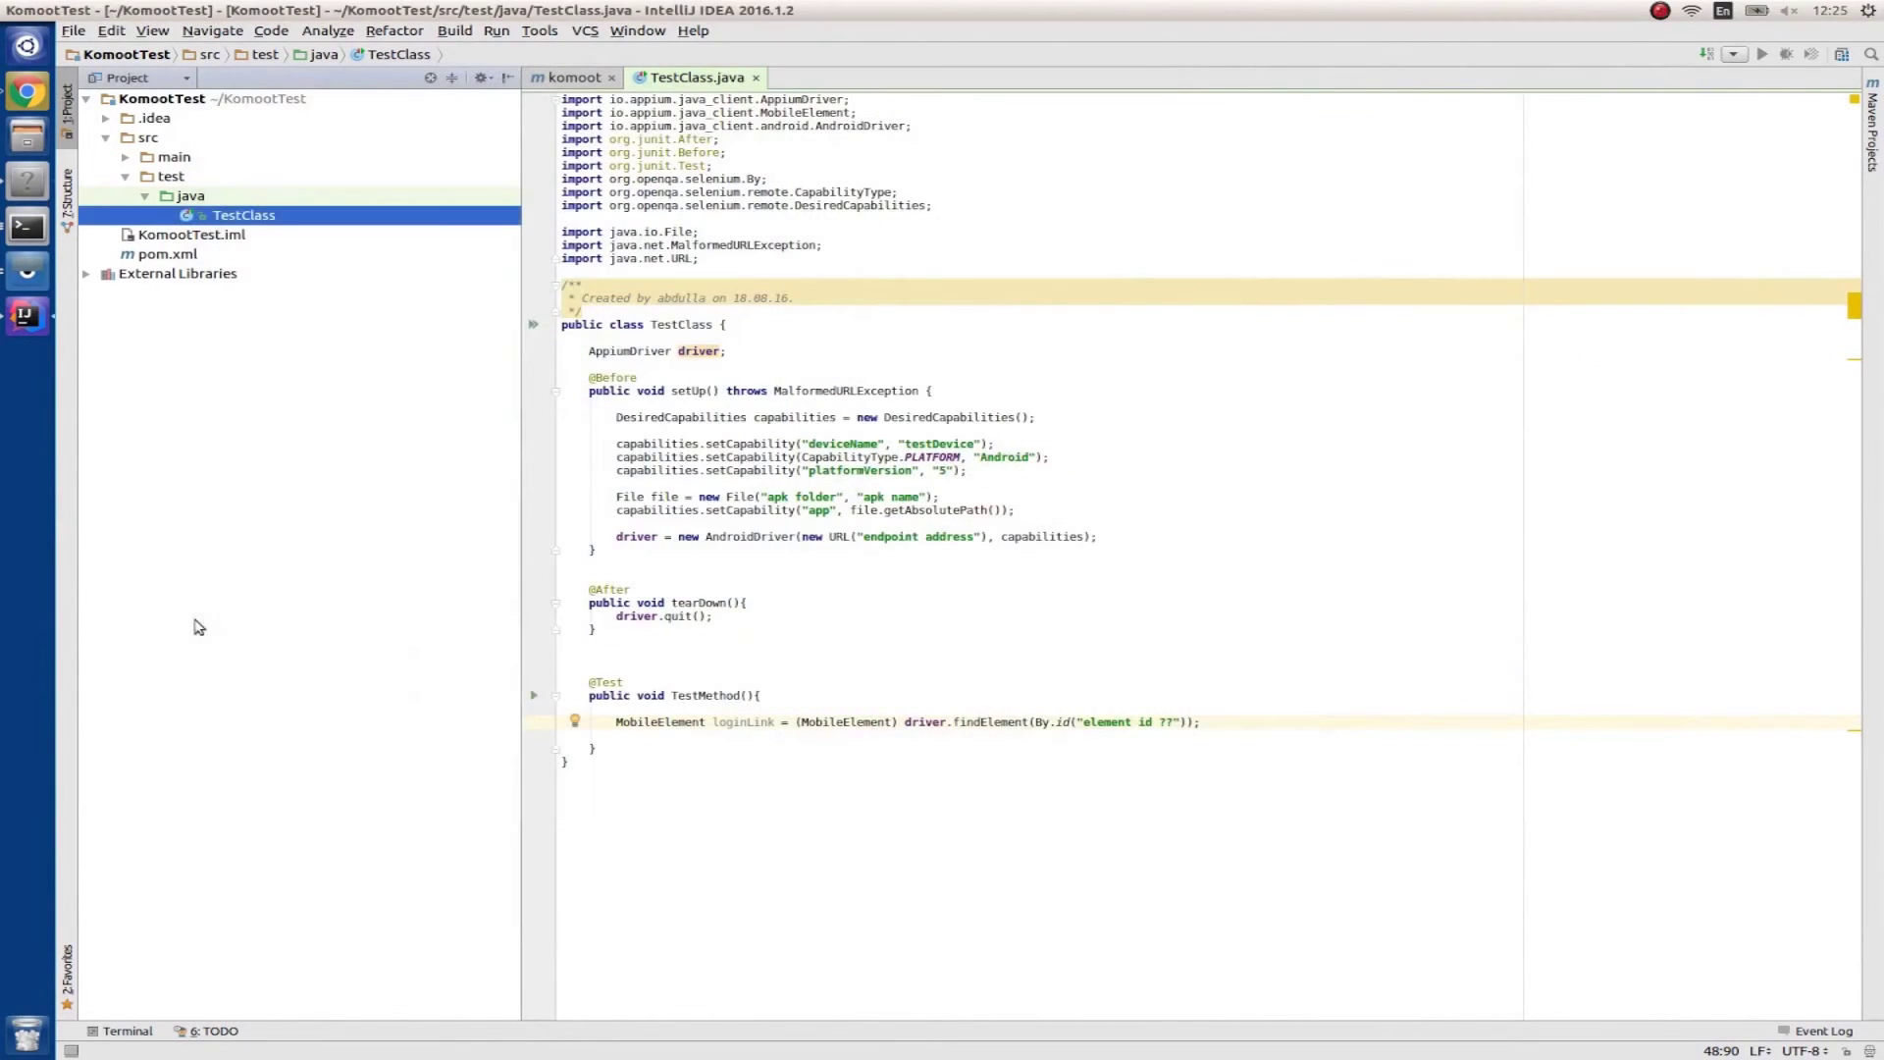
- Replace the placeholder id with the copied resource-id and add loginLink.click()
left_click(1169, 722)
left_click_drag(1174, 722, 1087, 722)
right_click(1090, 722)
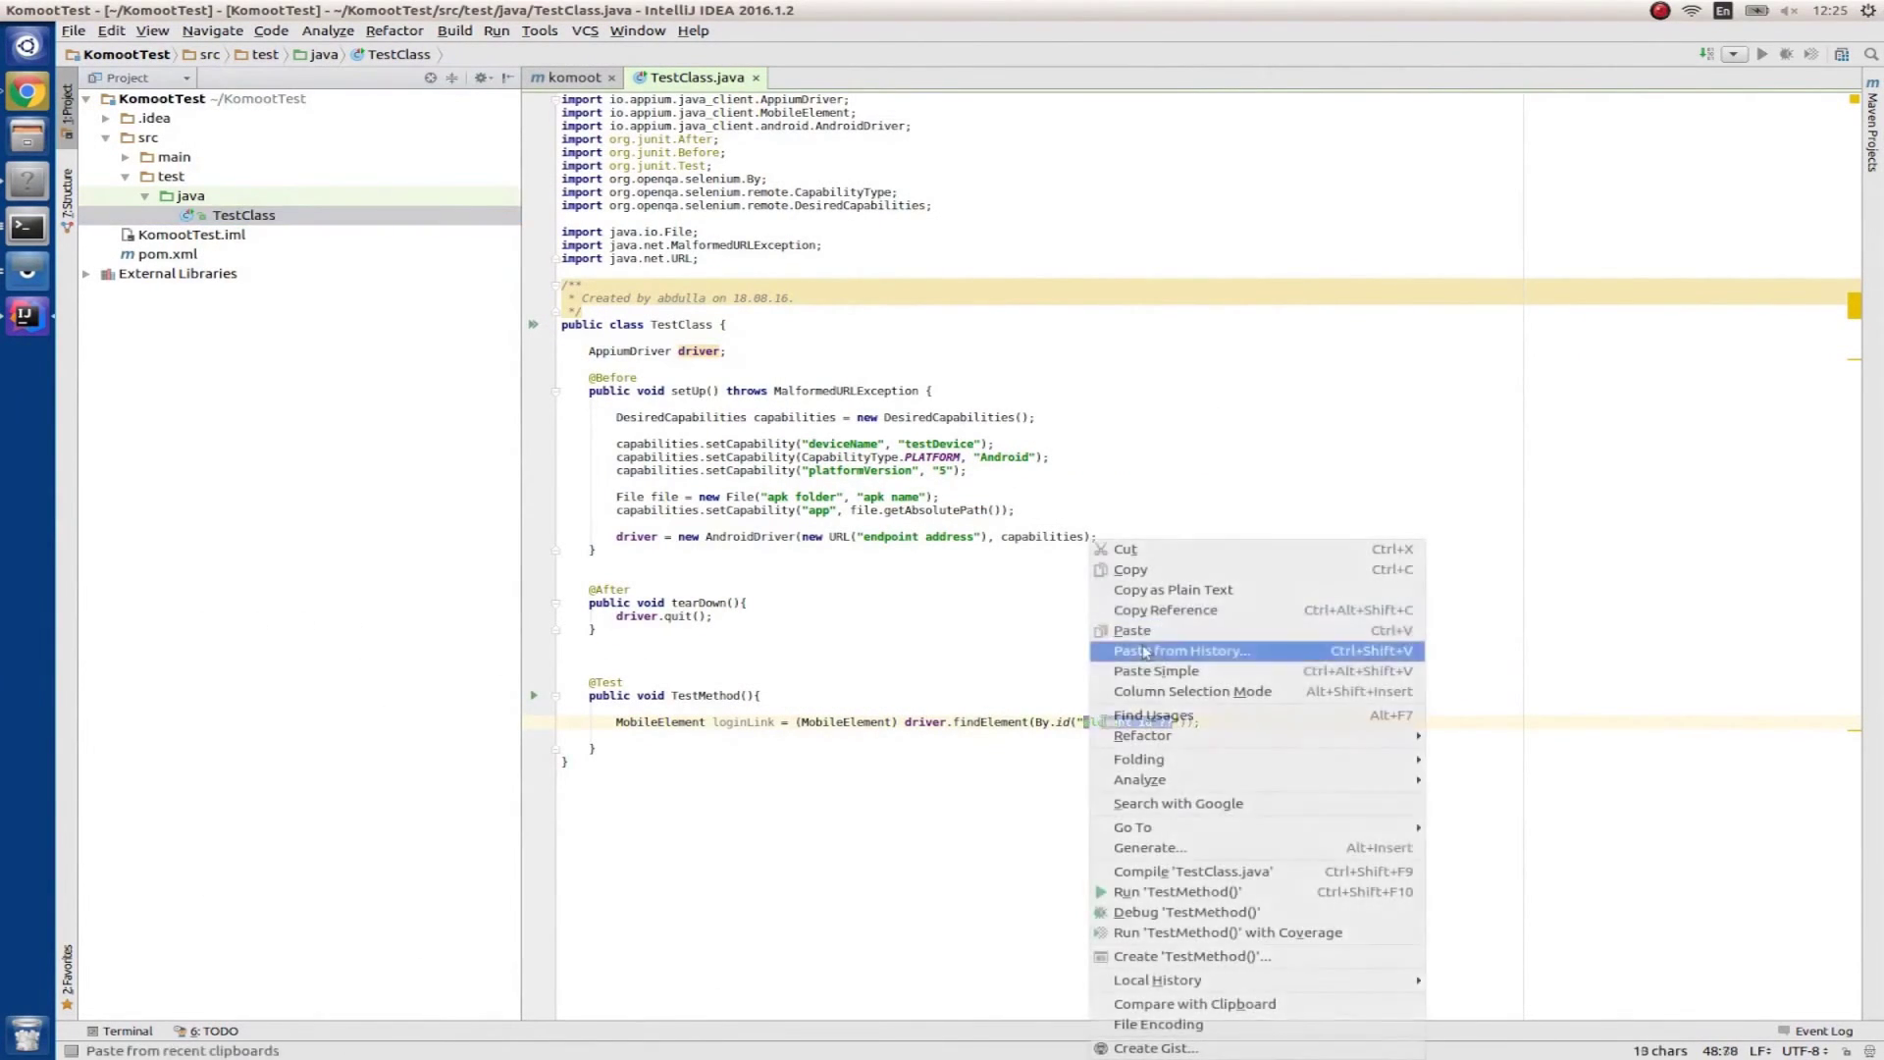
left_click(1137, 630)
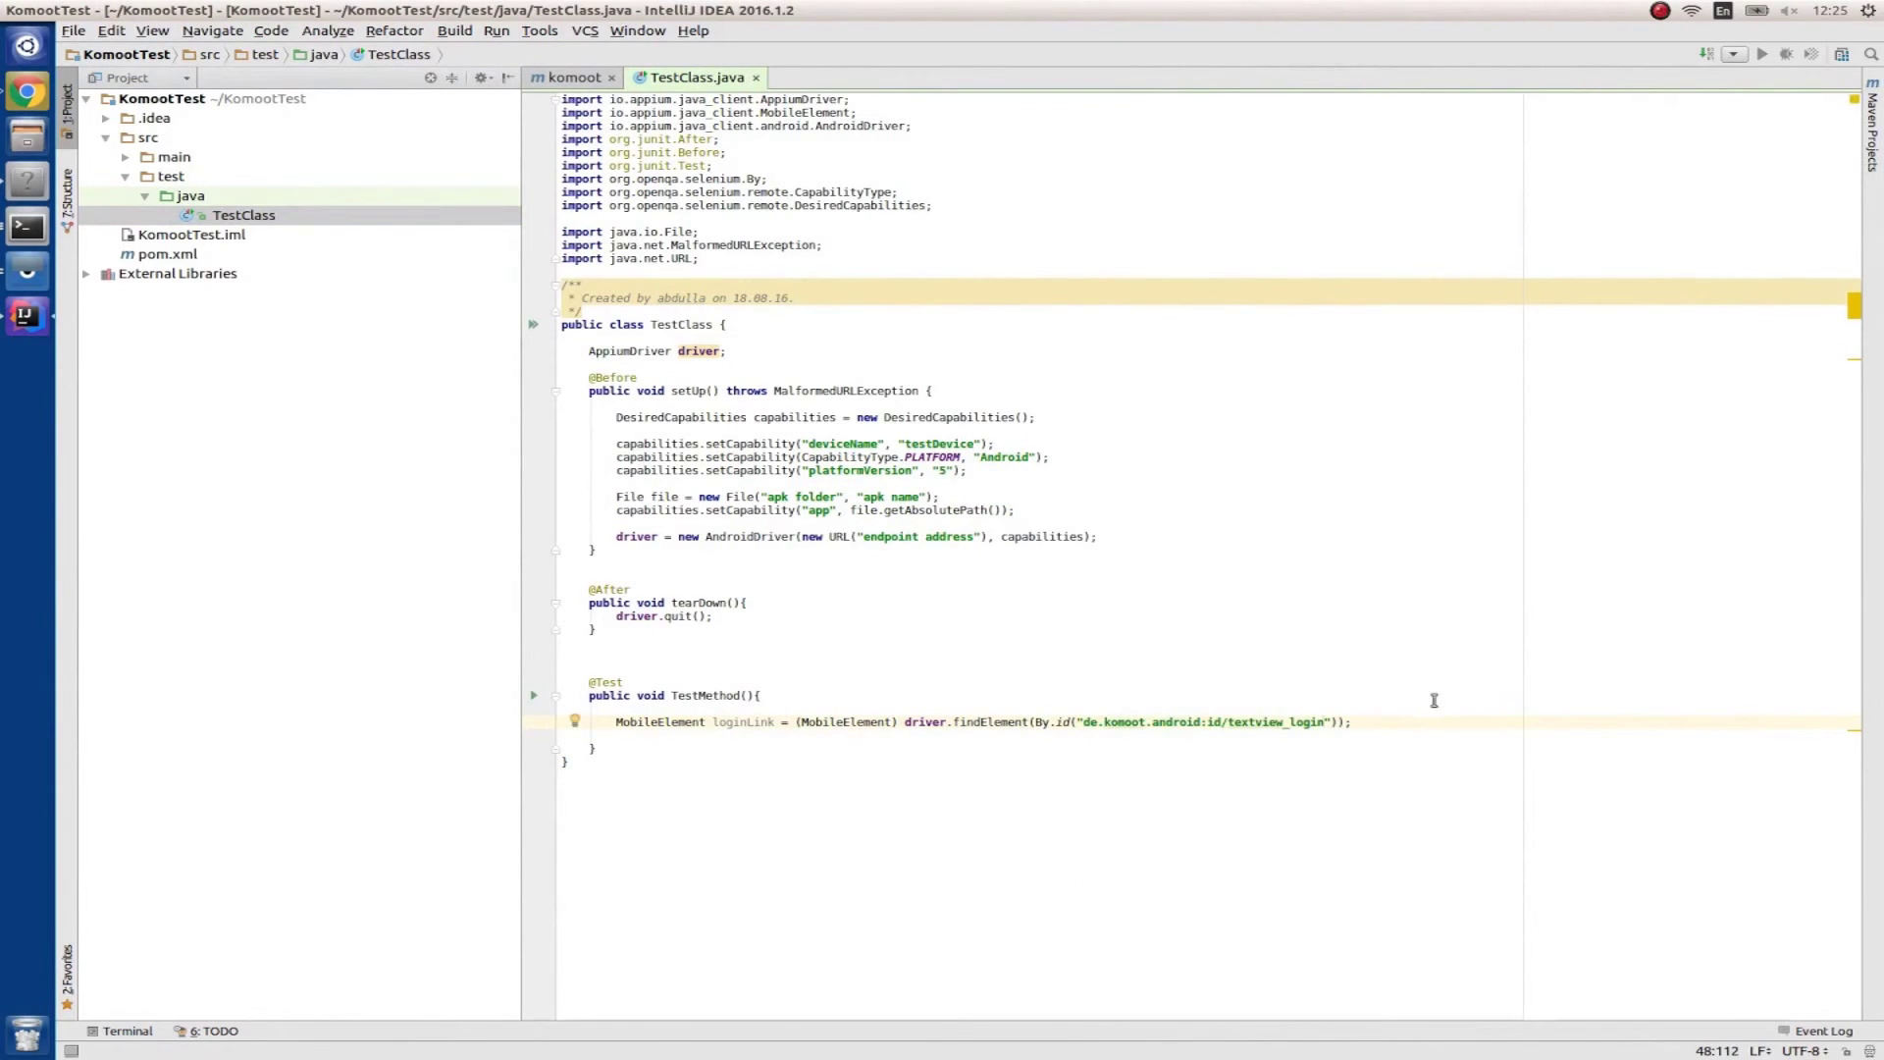
key("Return")
type("loginLink.")
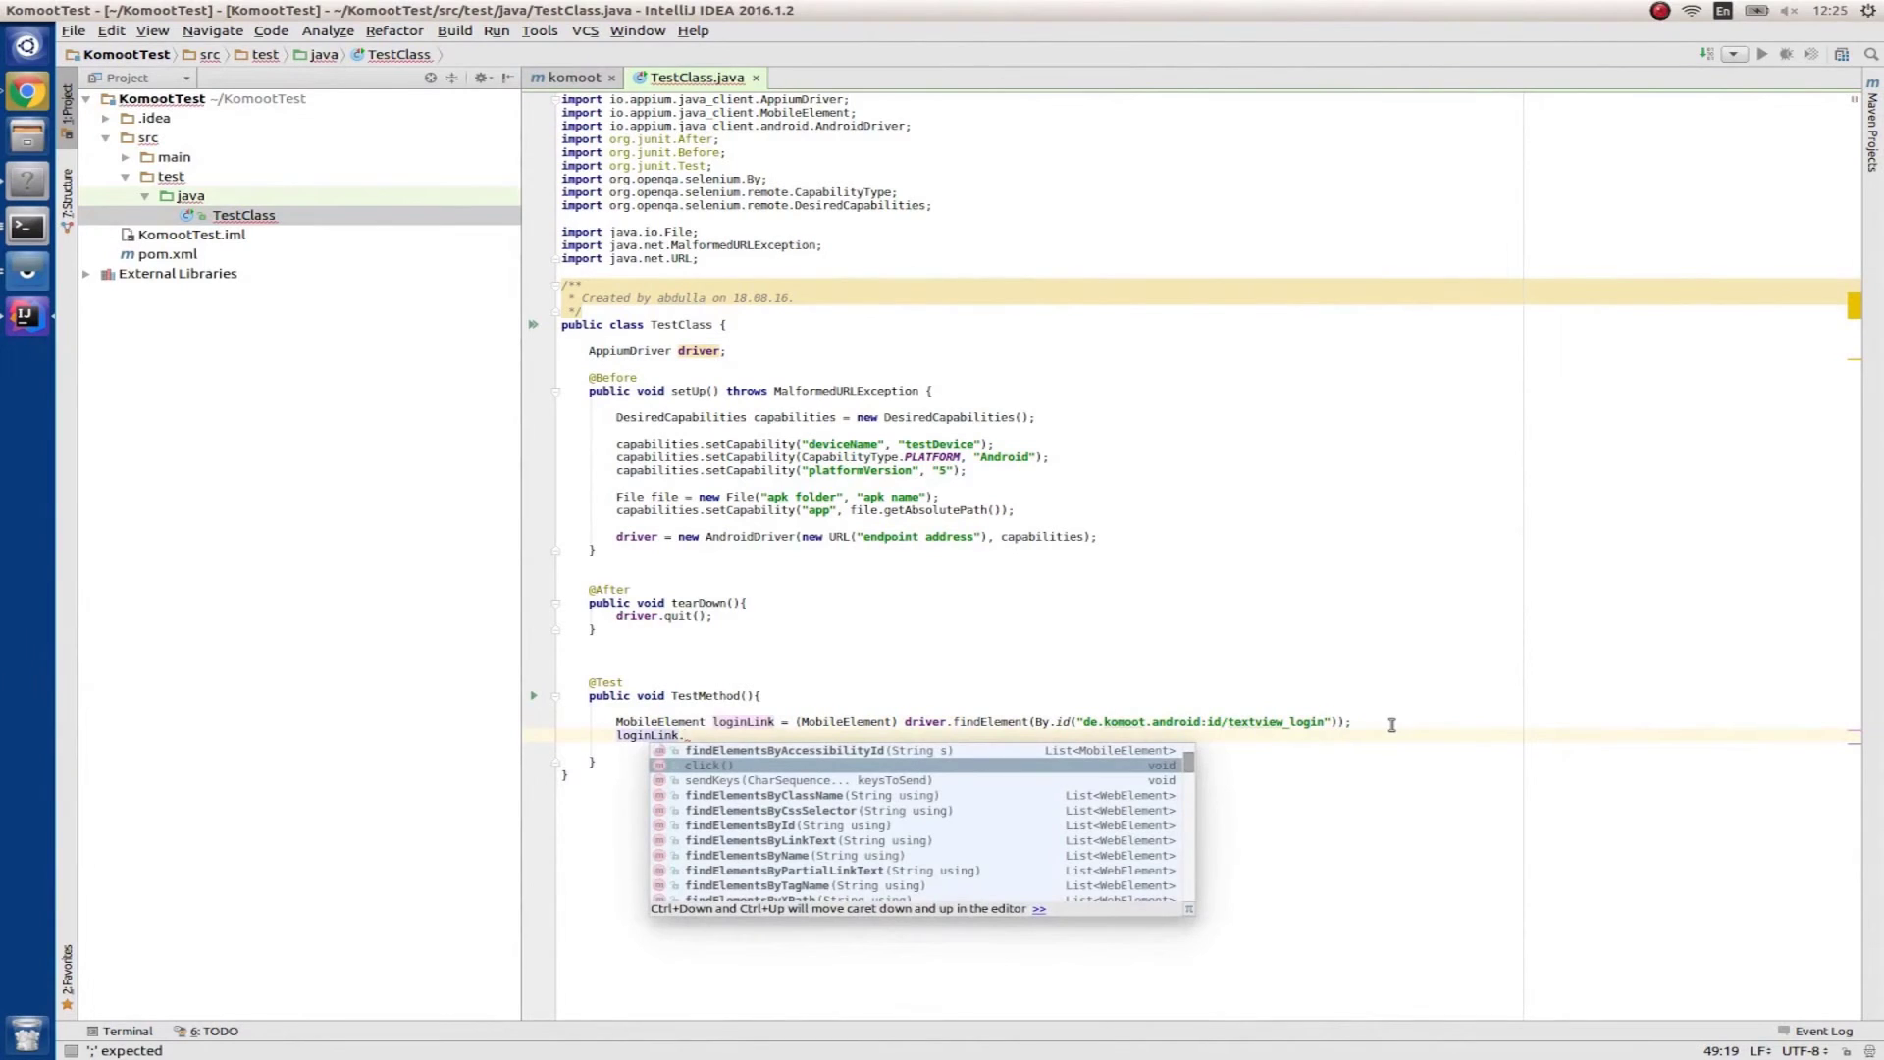
key("Return")
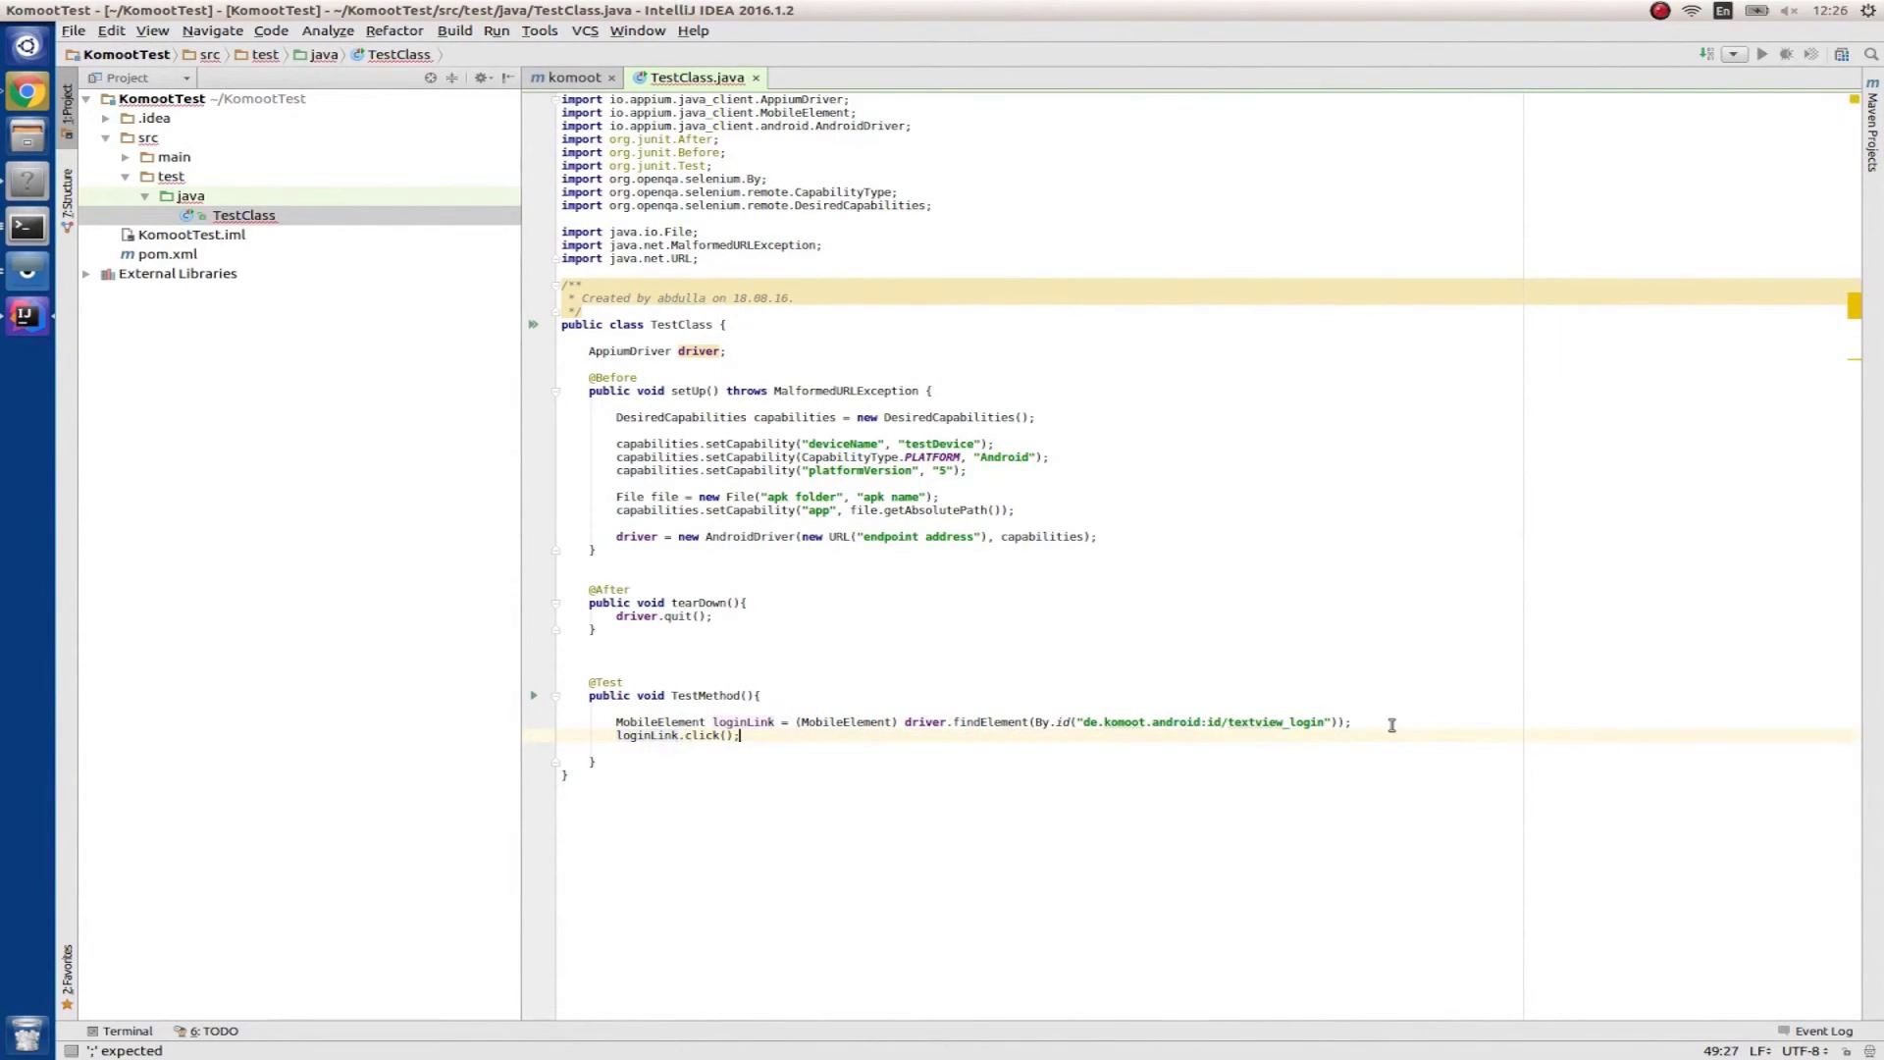
left_click_drag(974, 536, 861, 537)
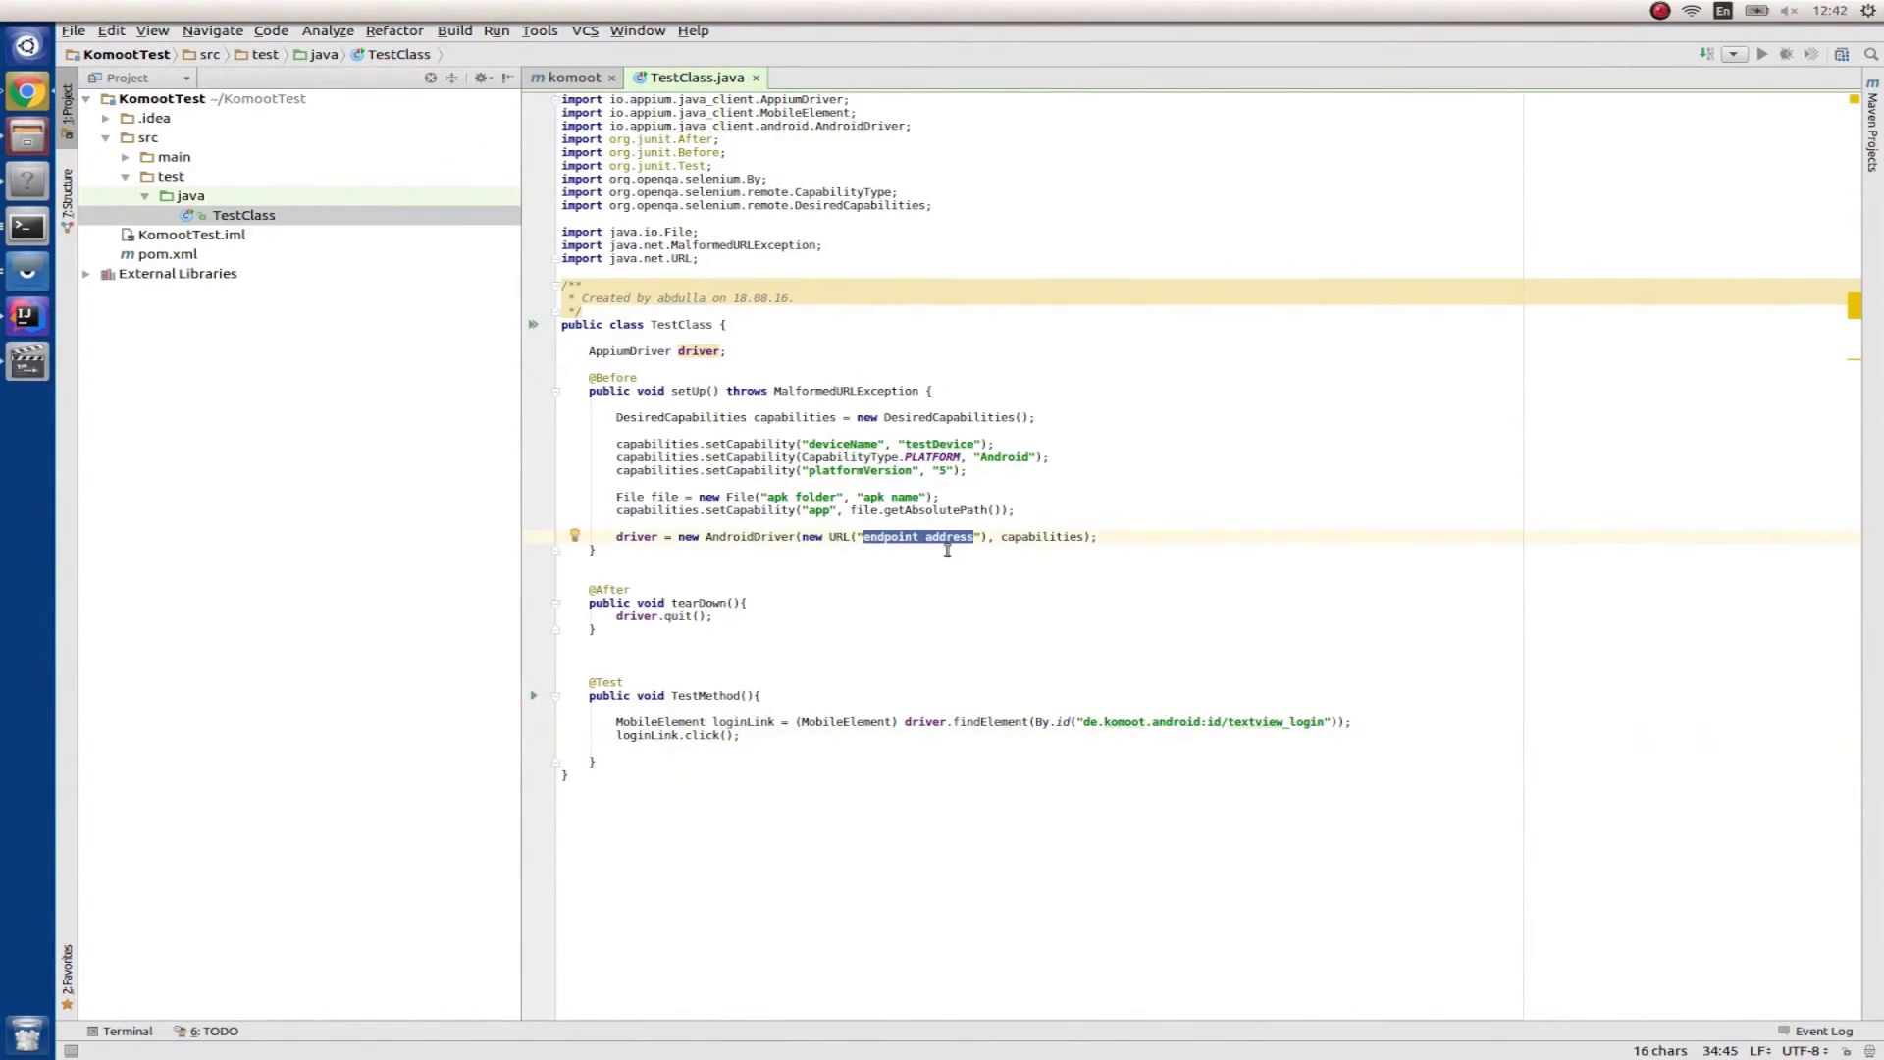
type("http://127.0.0.1:4723/wd/hub")
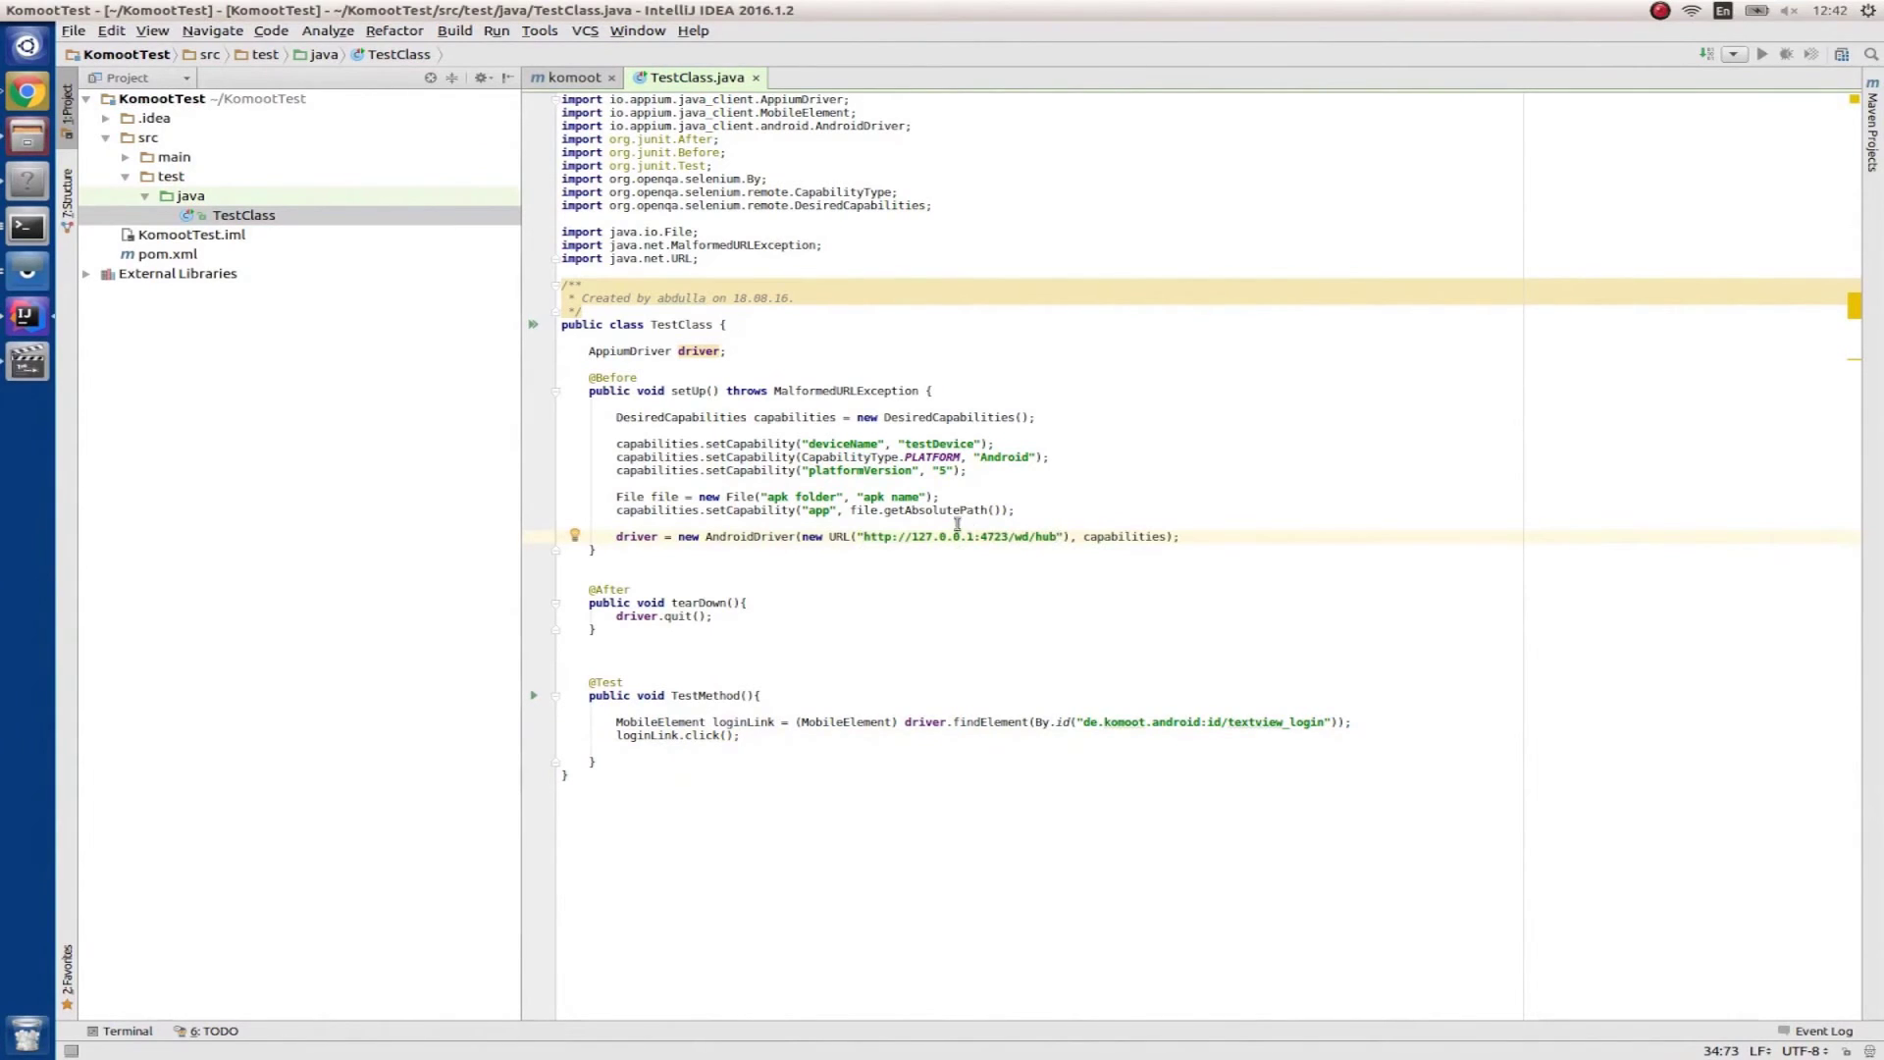
left_click(825, 497)
left_click_drag(839, 497, 769, 498)
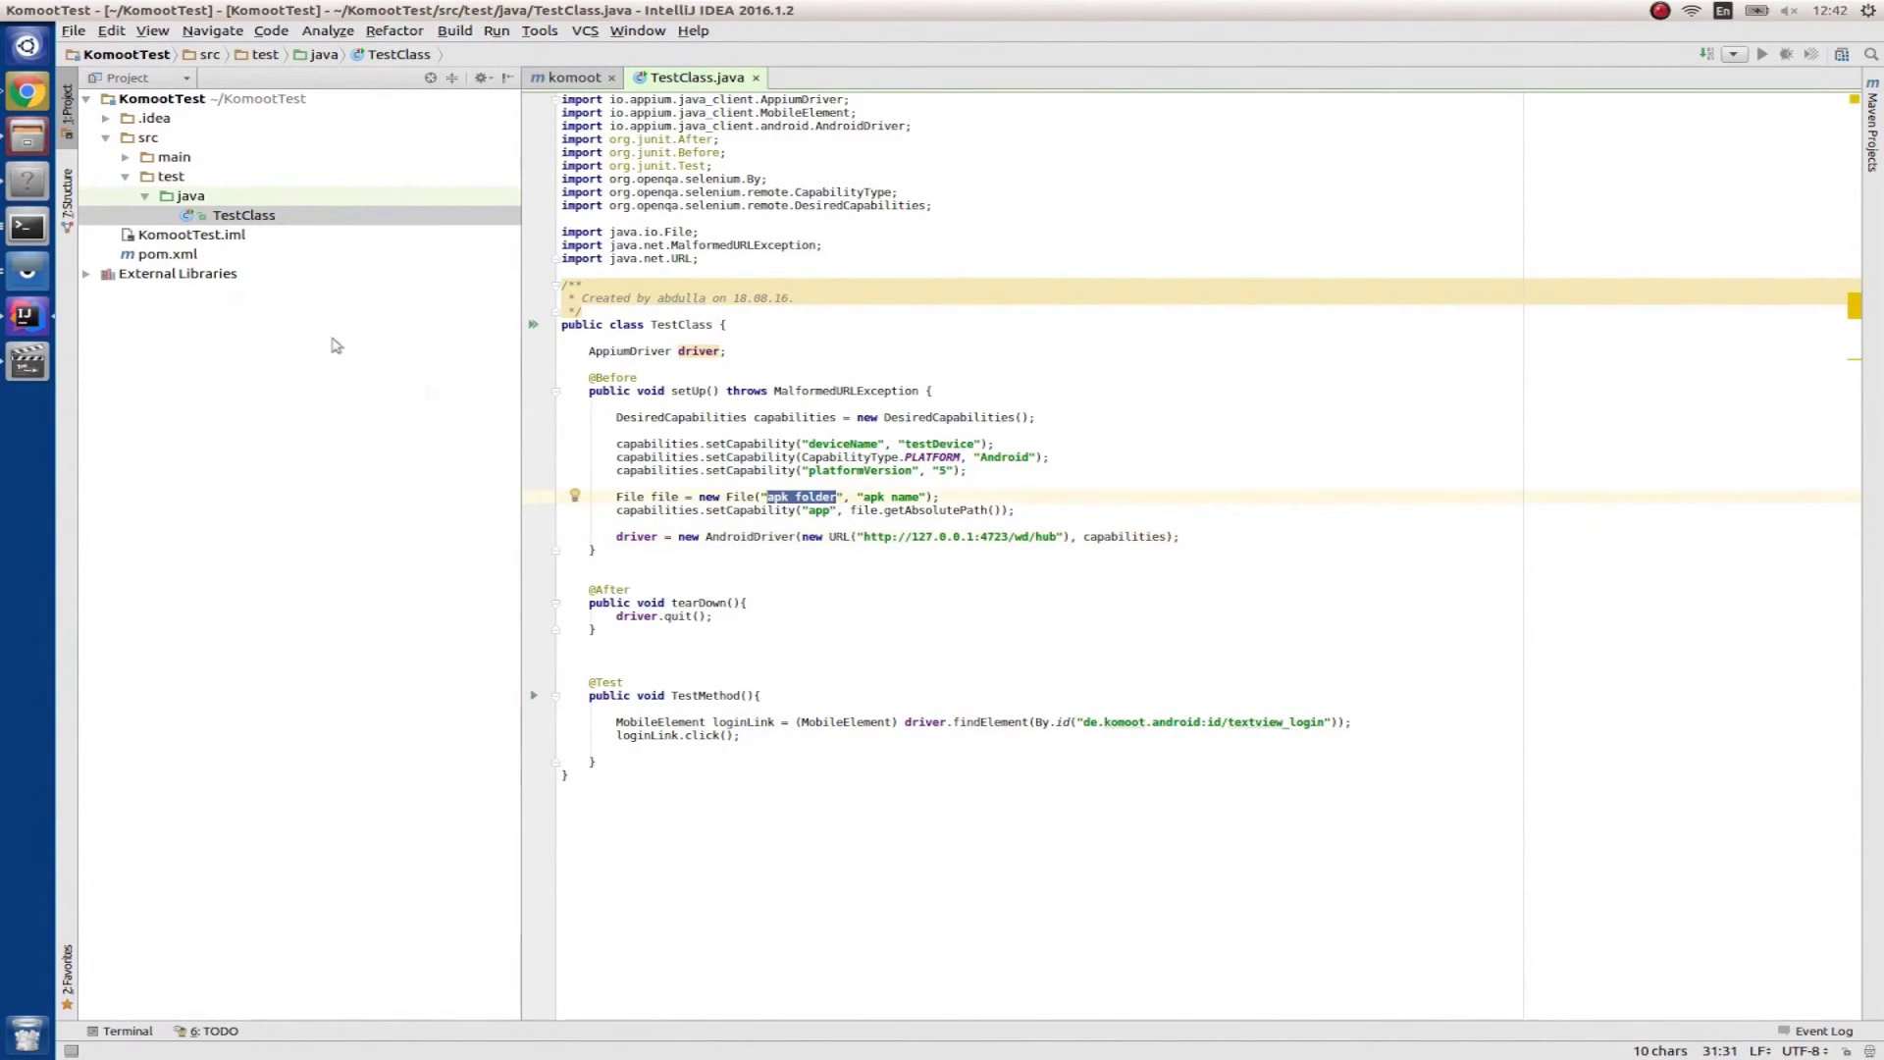
- Replace "apk folder" with the apk's location /home/testobject/Downloads, copied from its Files properties
left_click(26, 140)
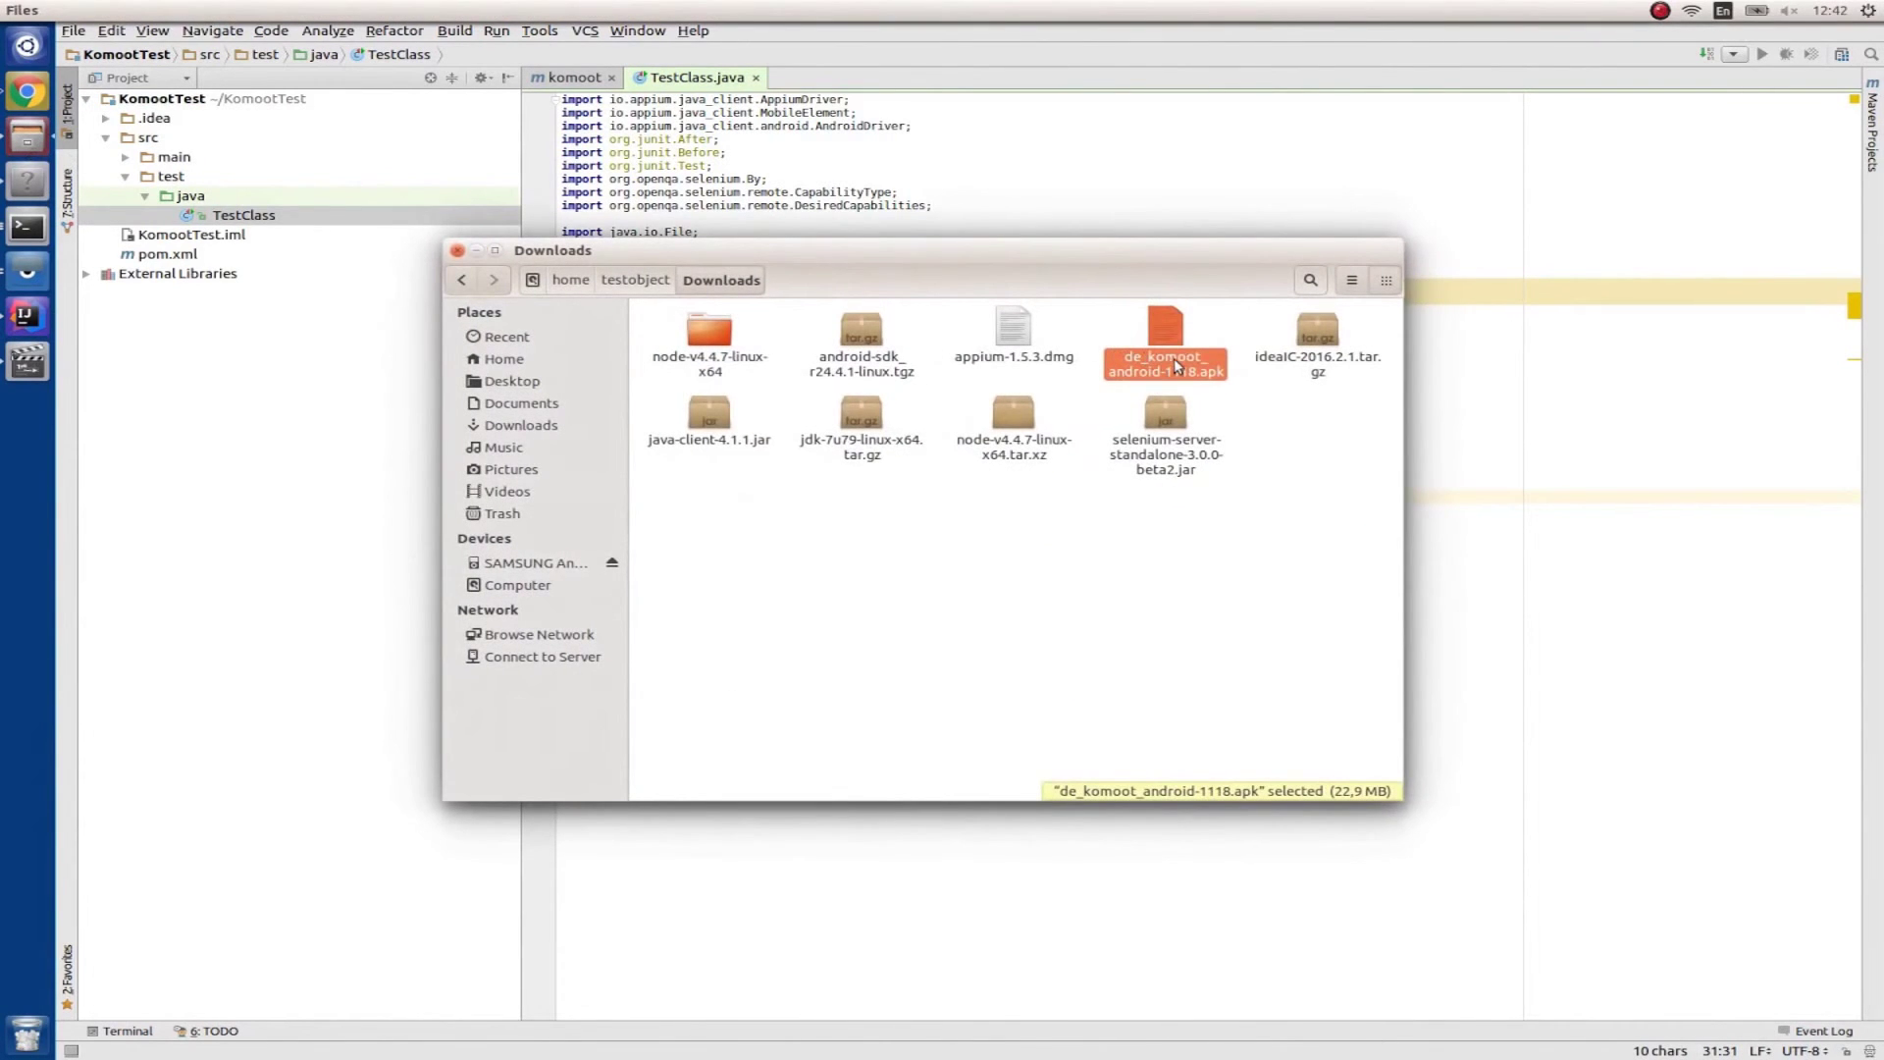
right_click(1173, 357)
left_click(1227, 653)
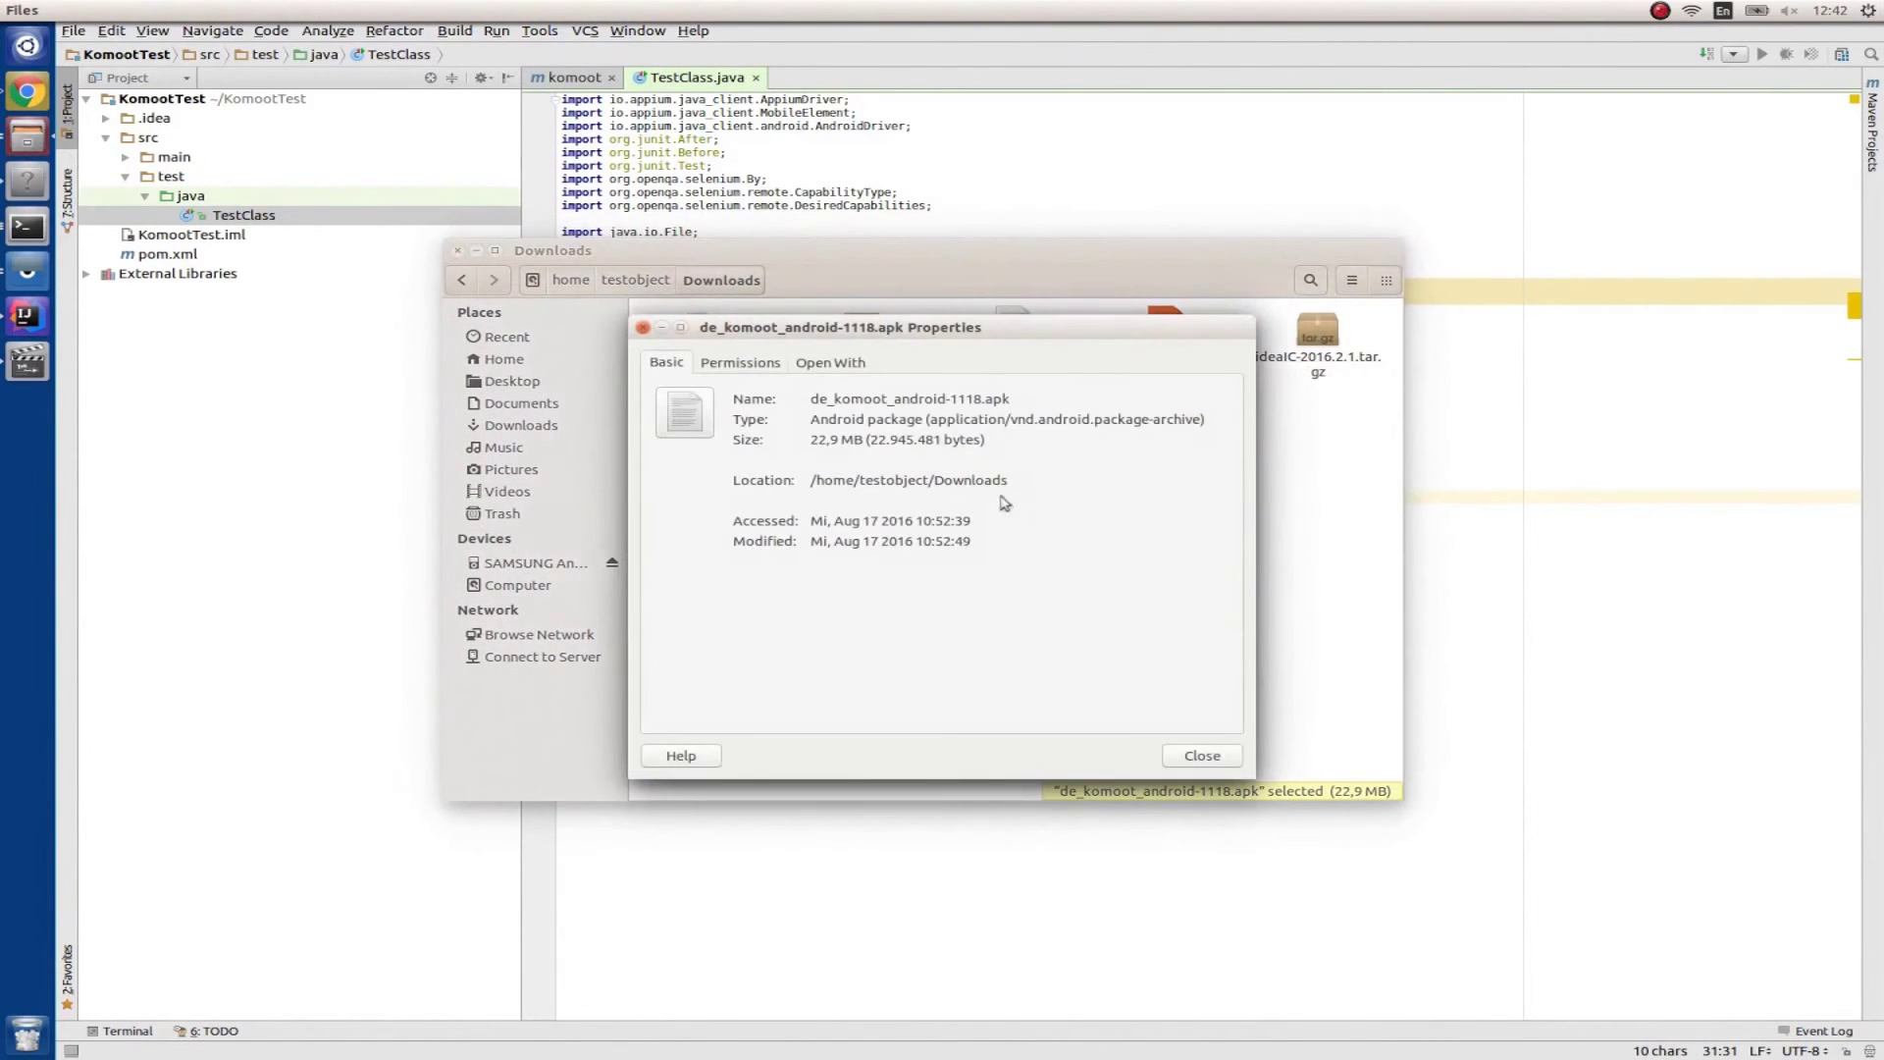
left_click_drag(1010, 480, 811, 481)
right_click(866, 480)
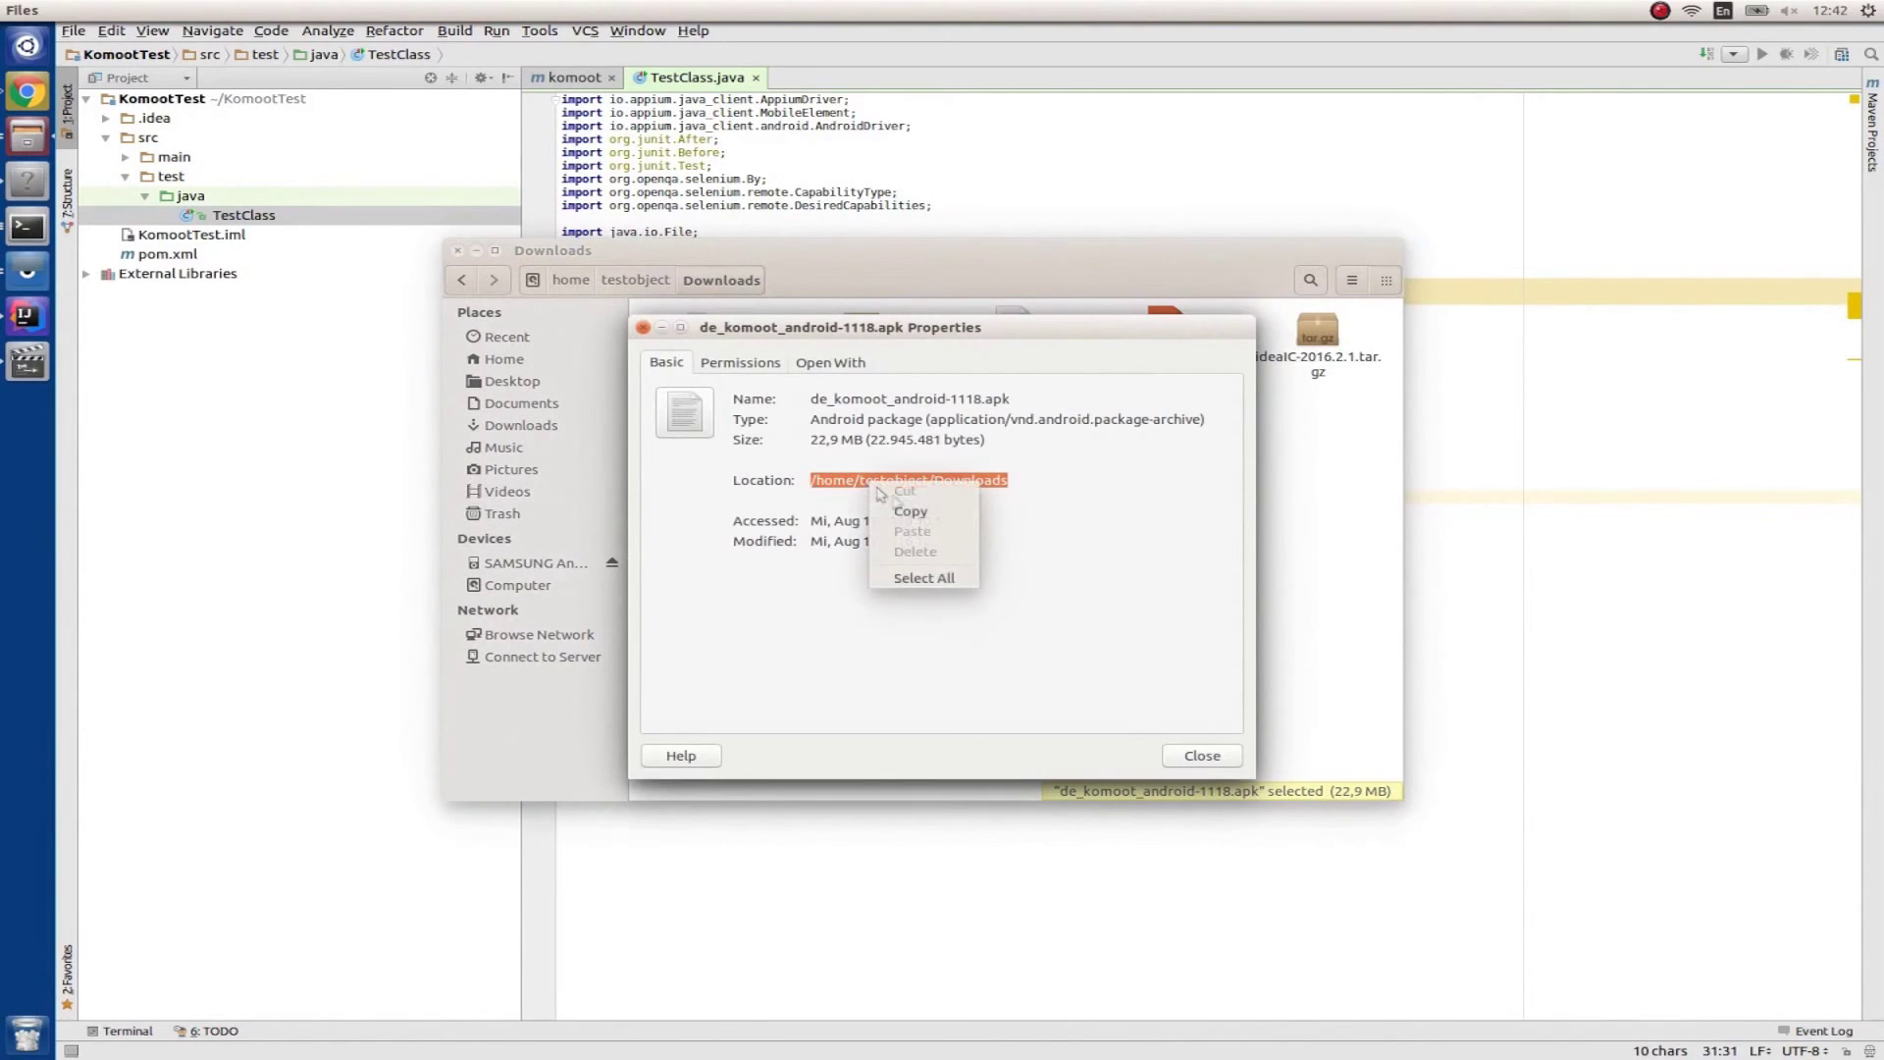
left_click(885, 503)
key("alt+Tab")
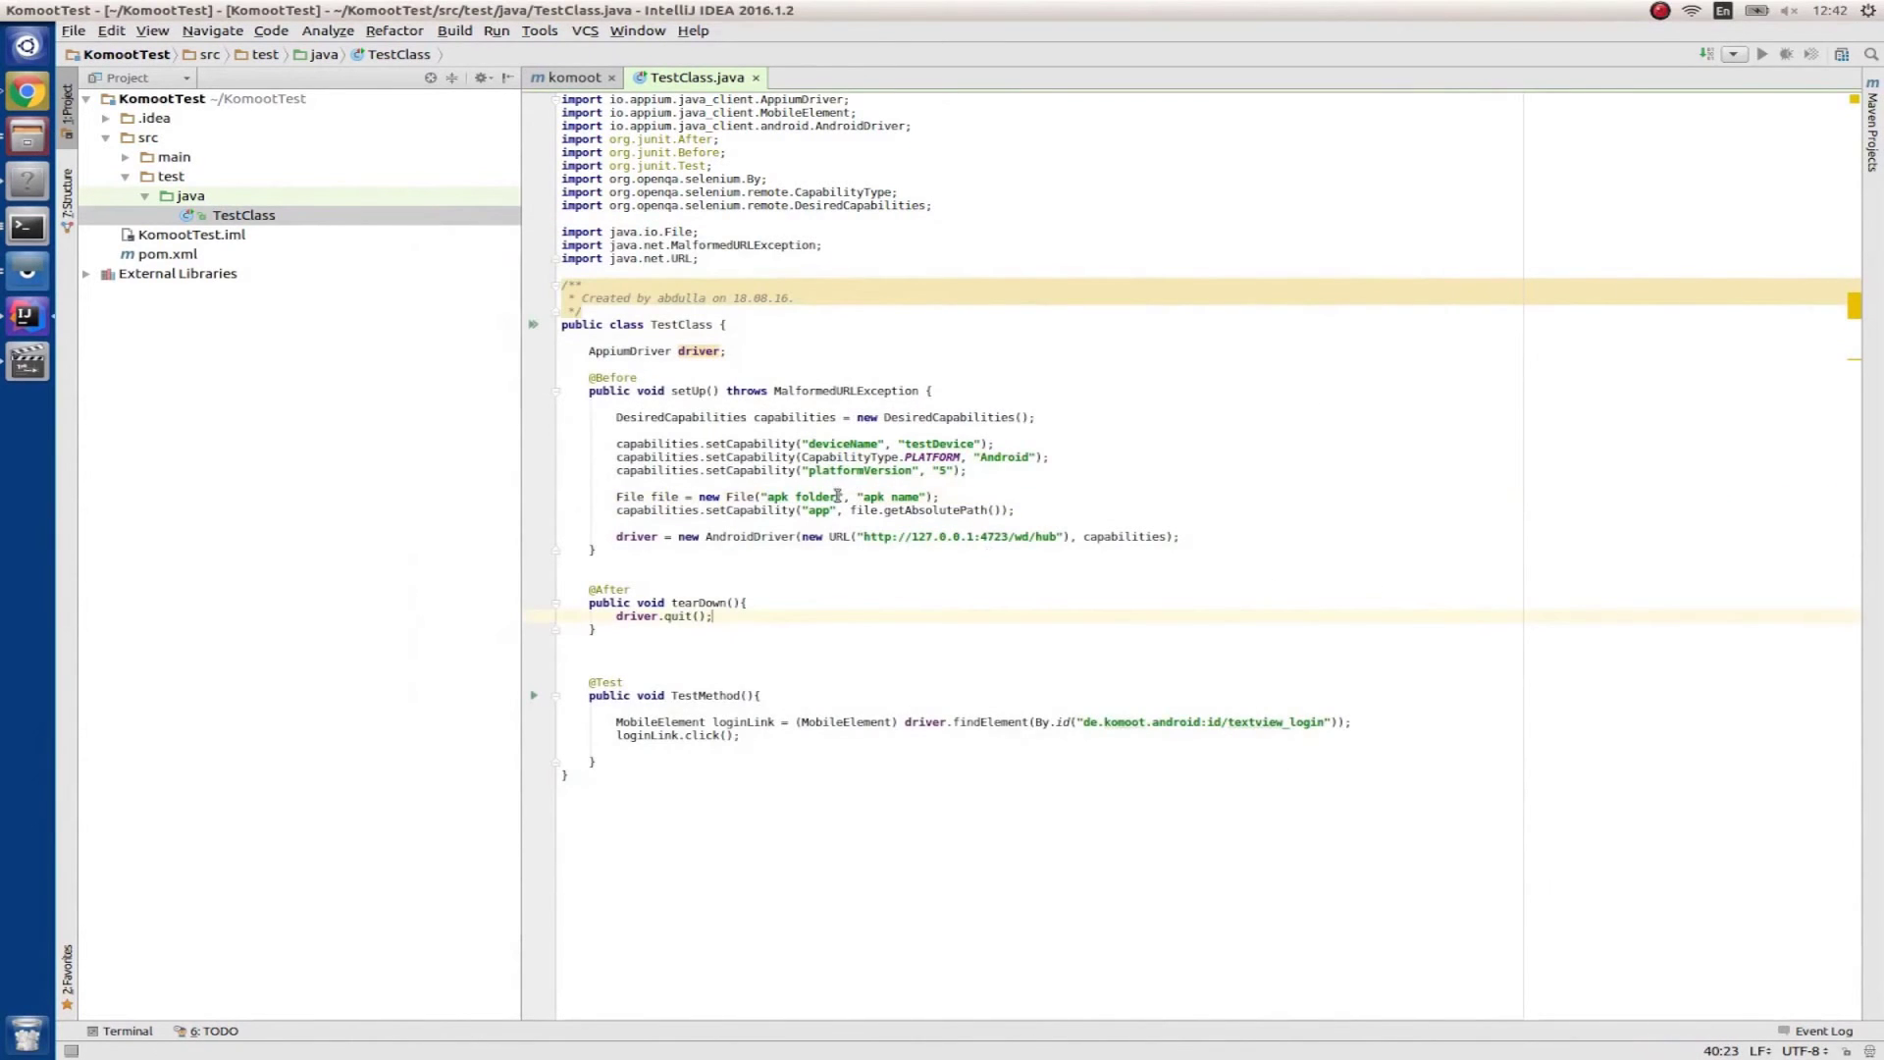
left_click_drag(839, 496, 768, 497)
right_click(774, 499)
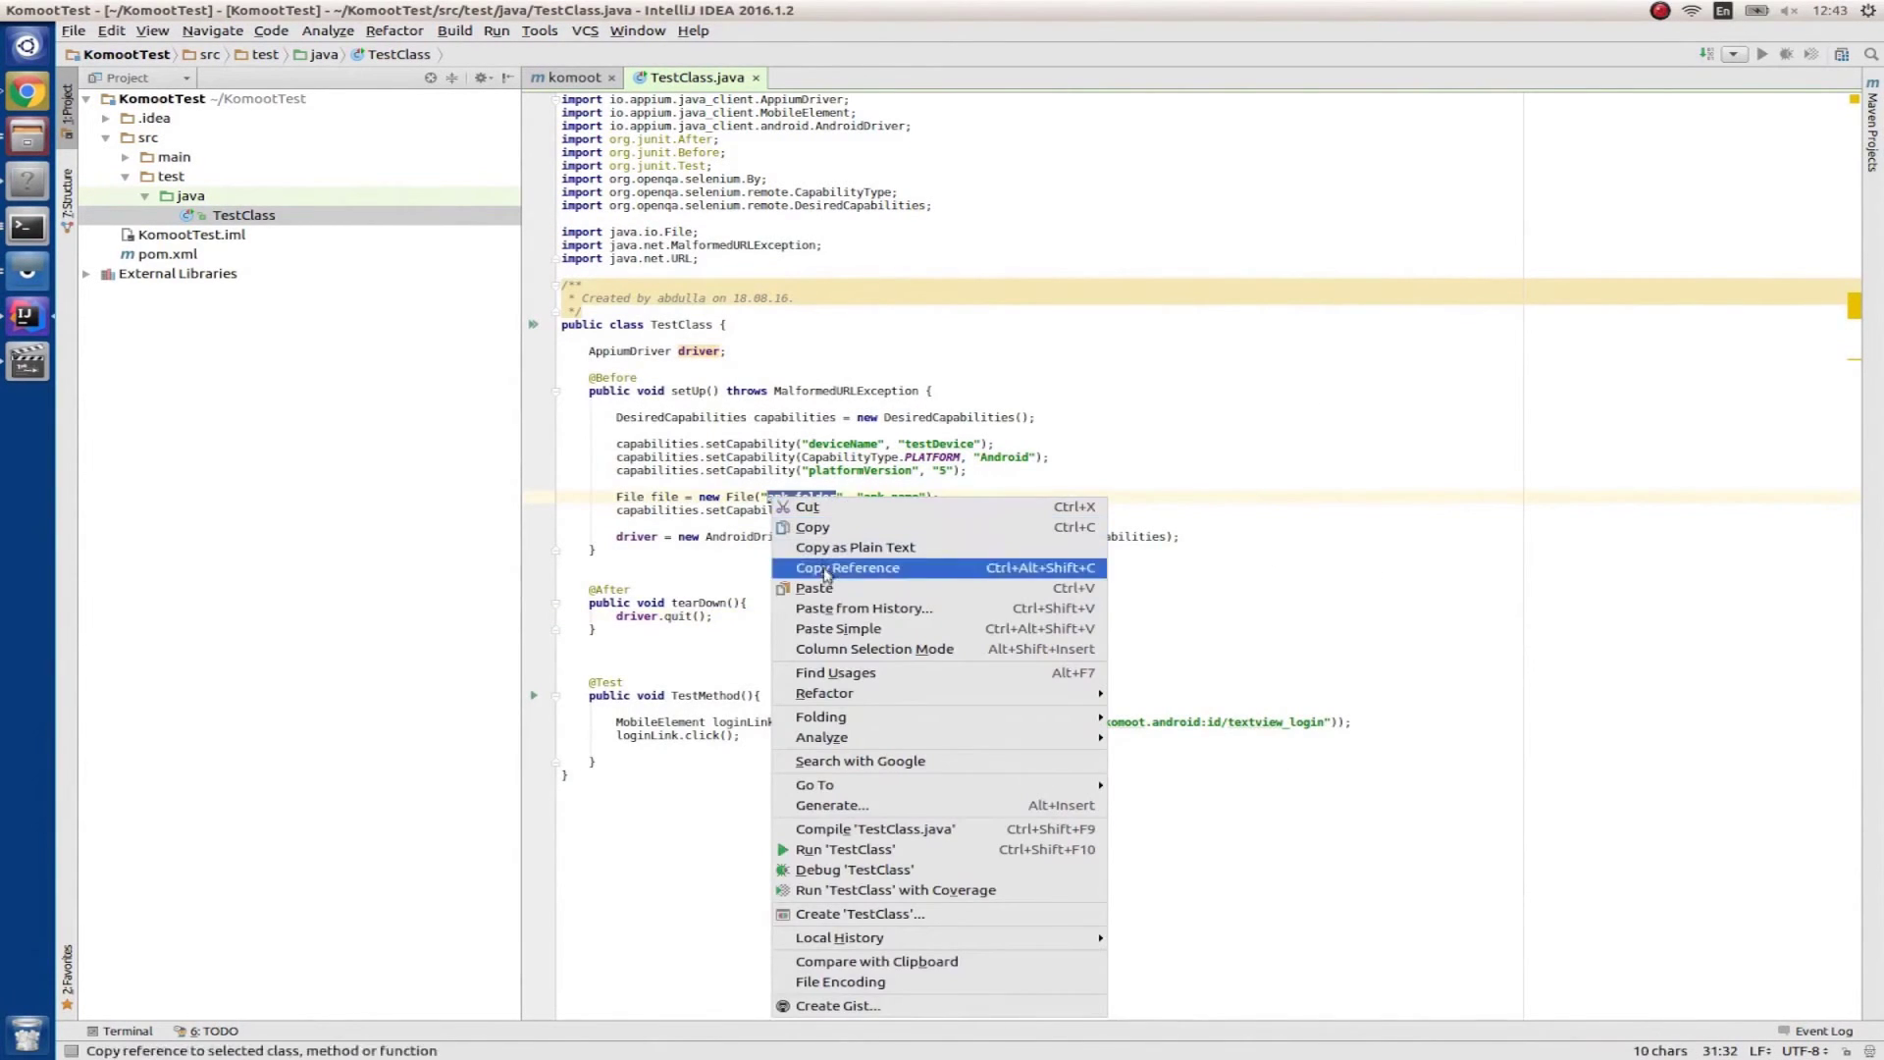
left_click(826, 587)
- Replace "apk name" with the file name de_komoot_android-1118.apk
left_click_drag(973, 498, 1026, 498)
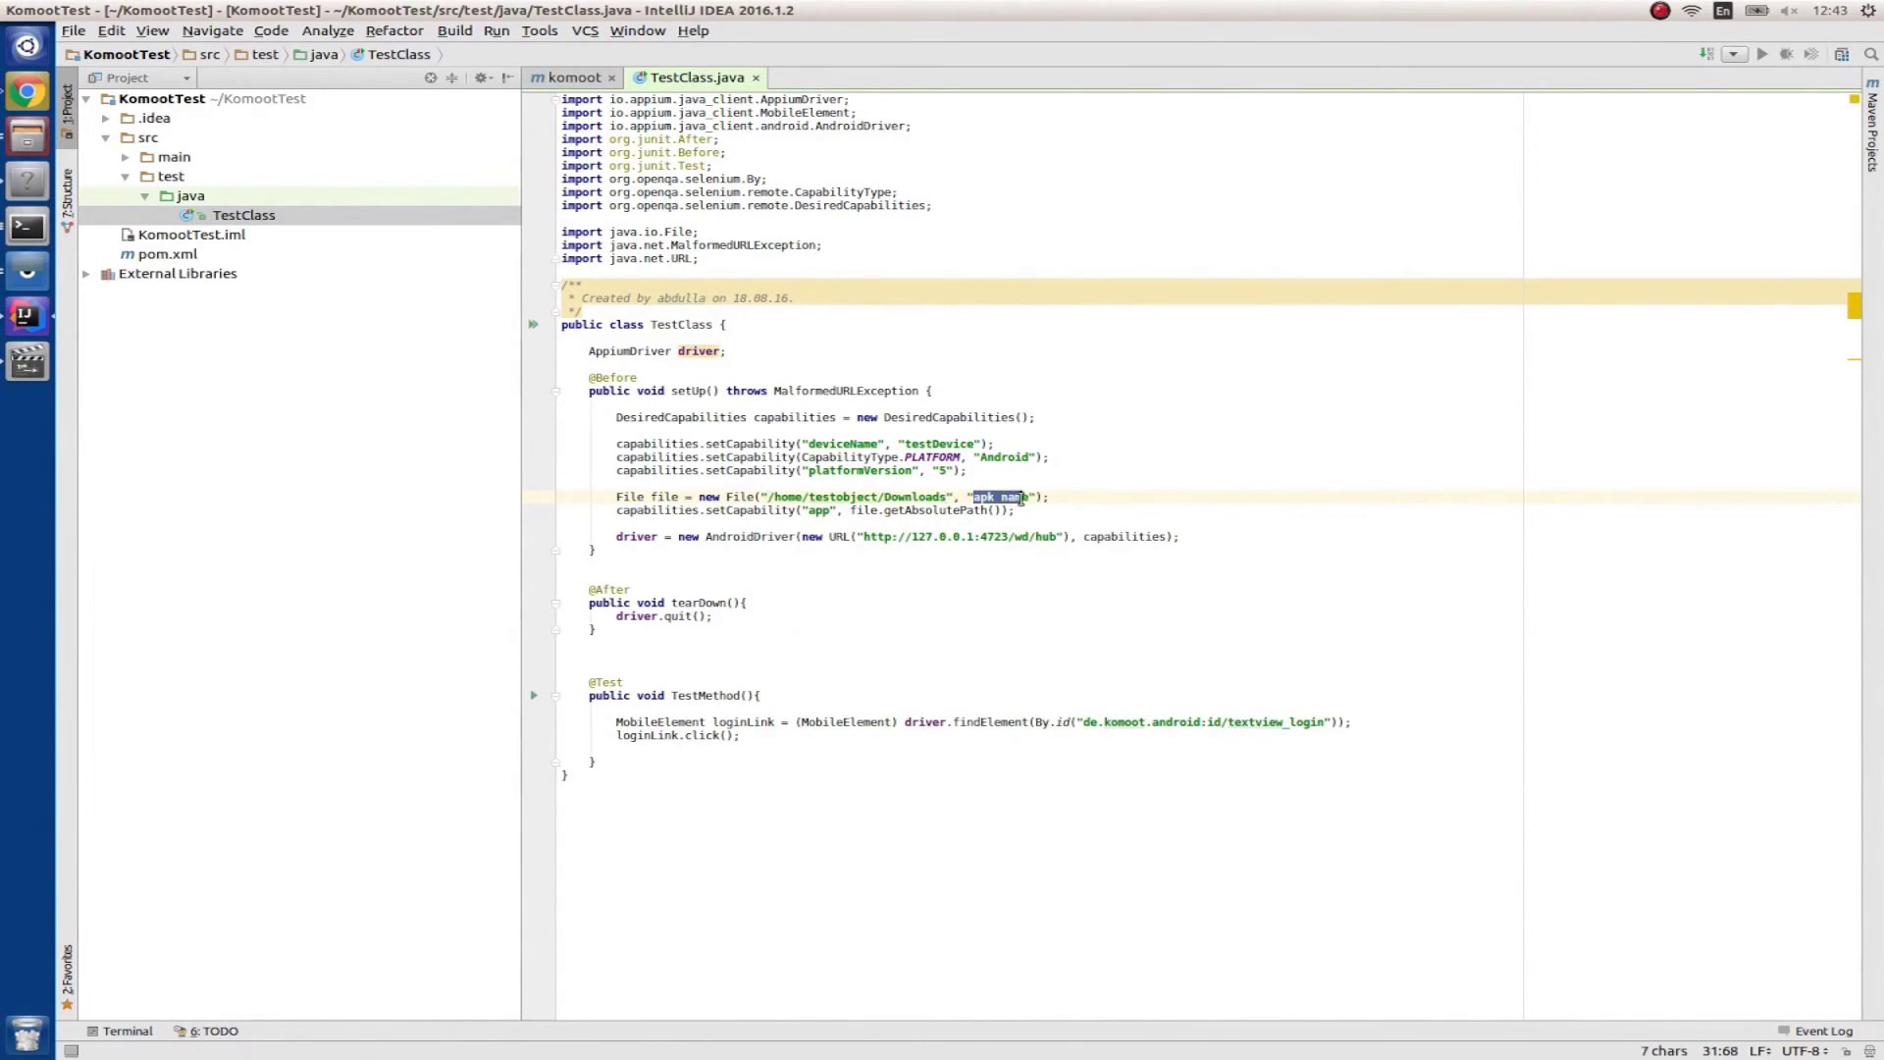
left_click(26, 136)
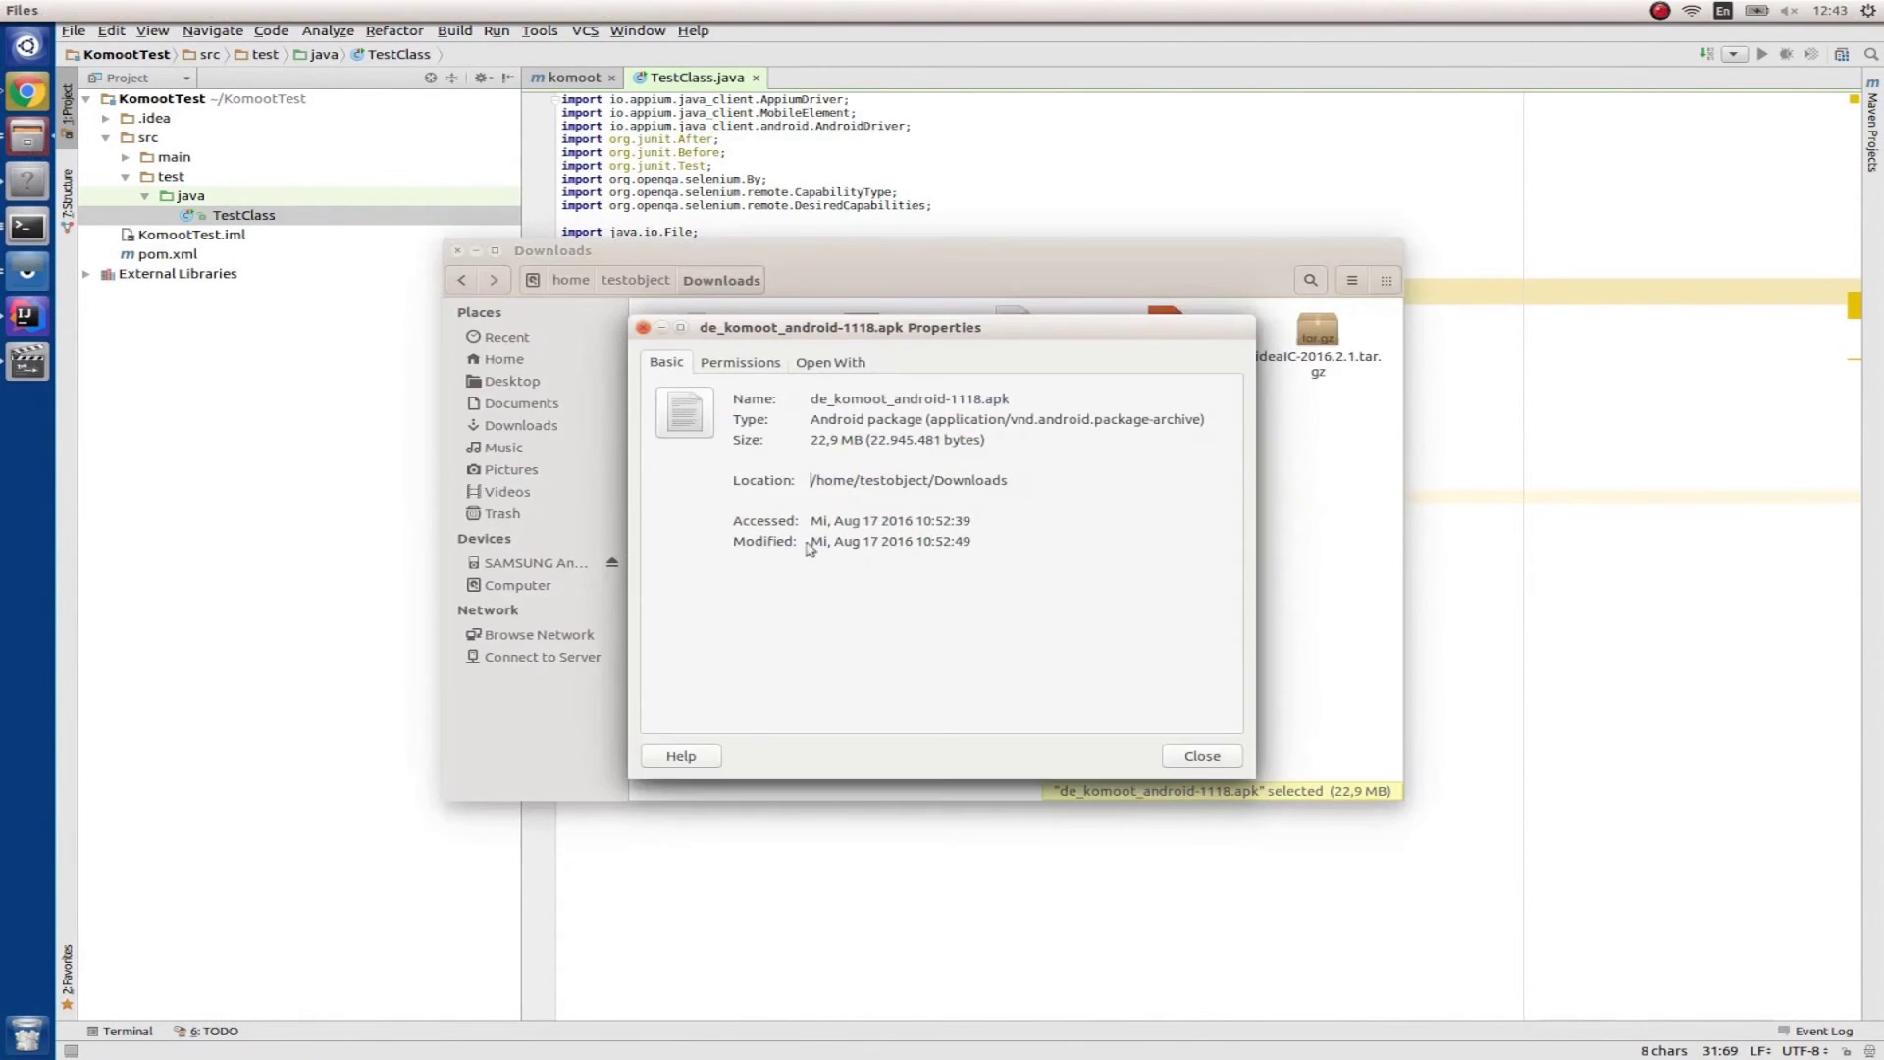
left_click_drag(1011, 399, 810, 398)
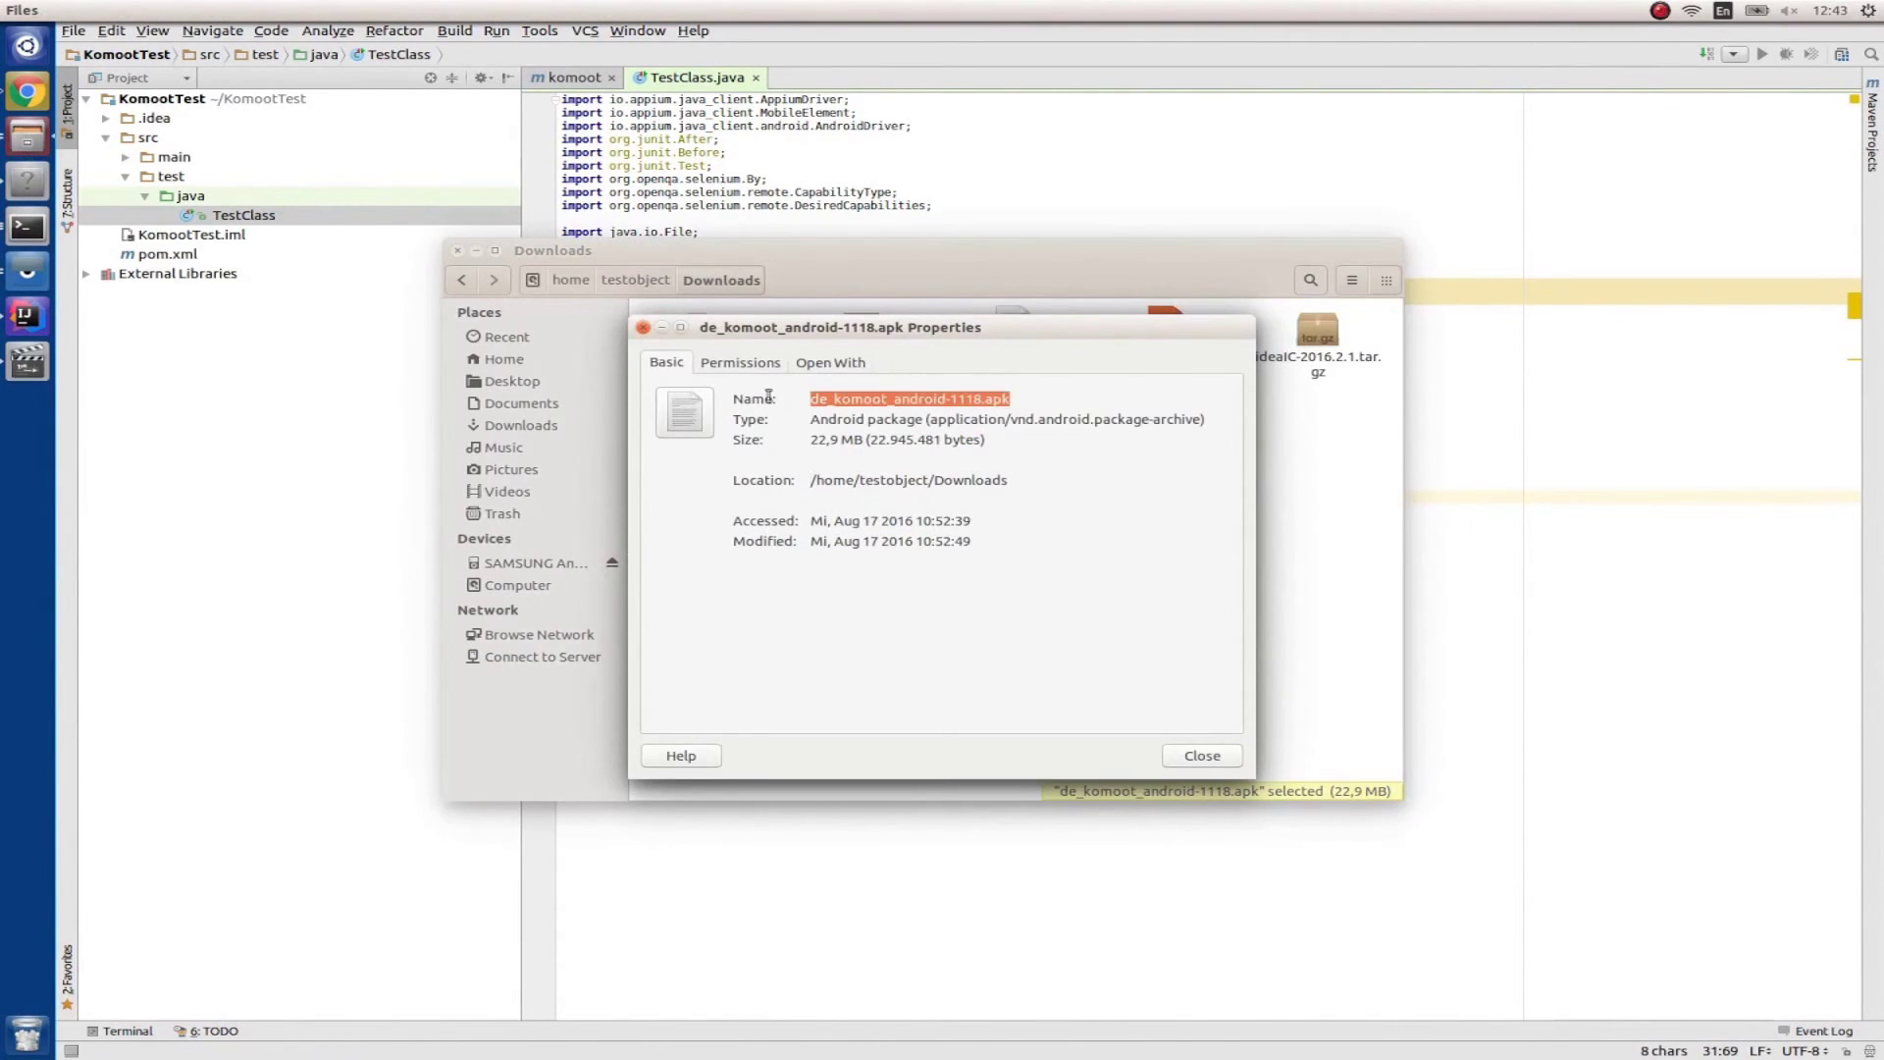
right_click(855, 400)
left_click(910, 431)
left_click(1185, 752)
key("alt+Tab")
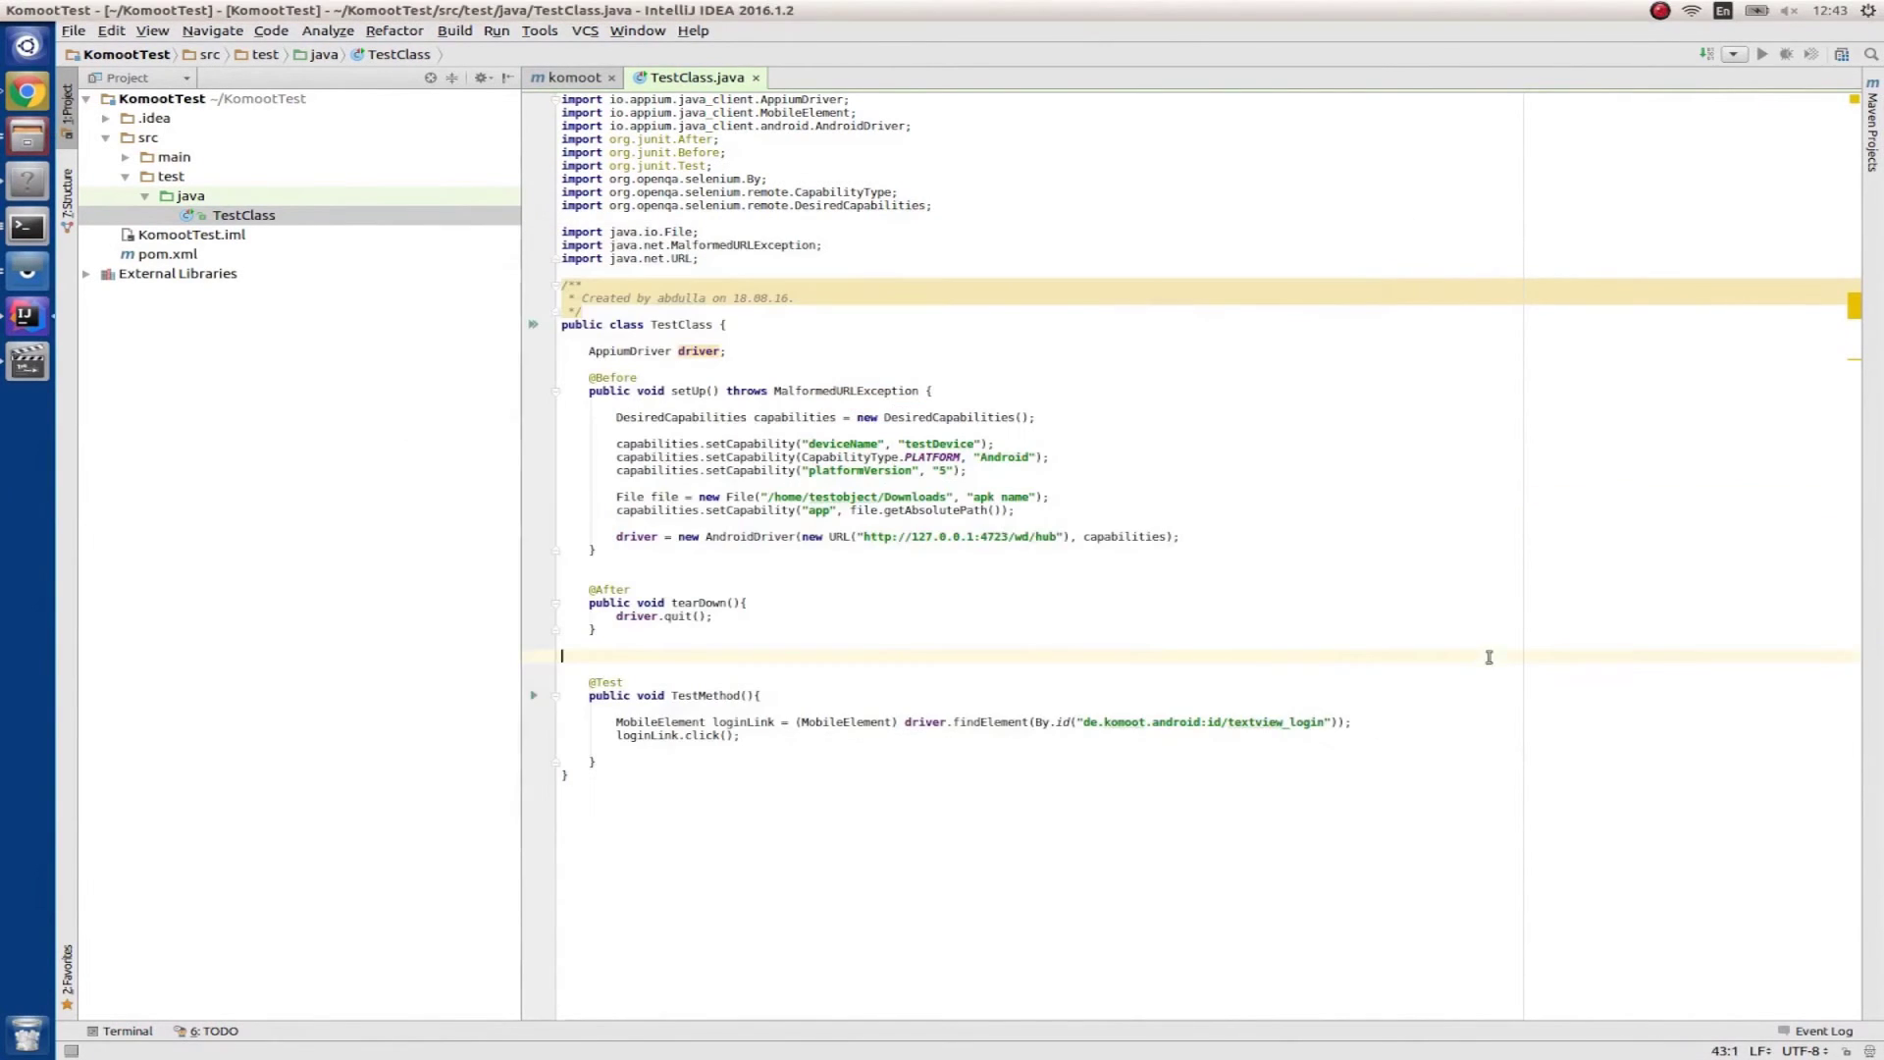
left_click_drag(975, 497, 1027, 501)
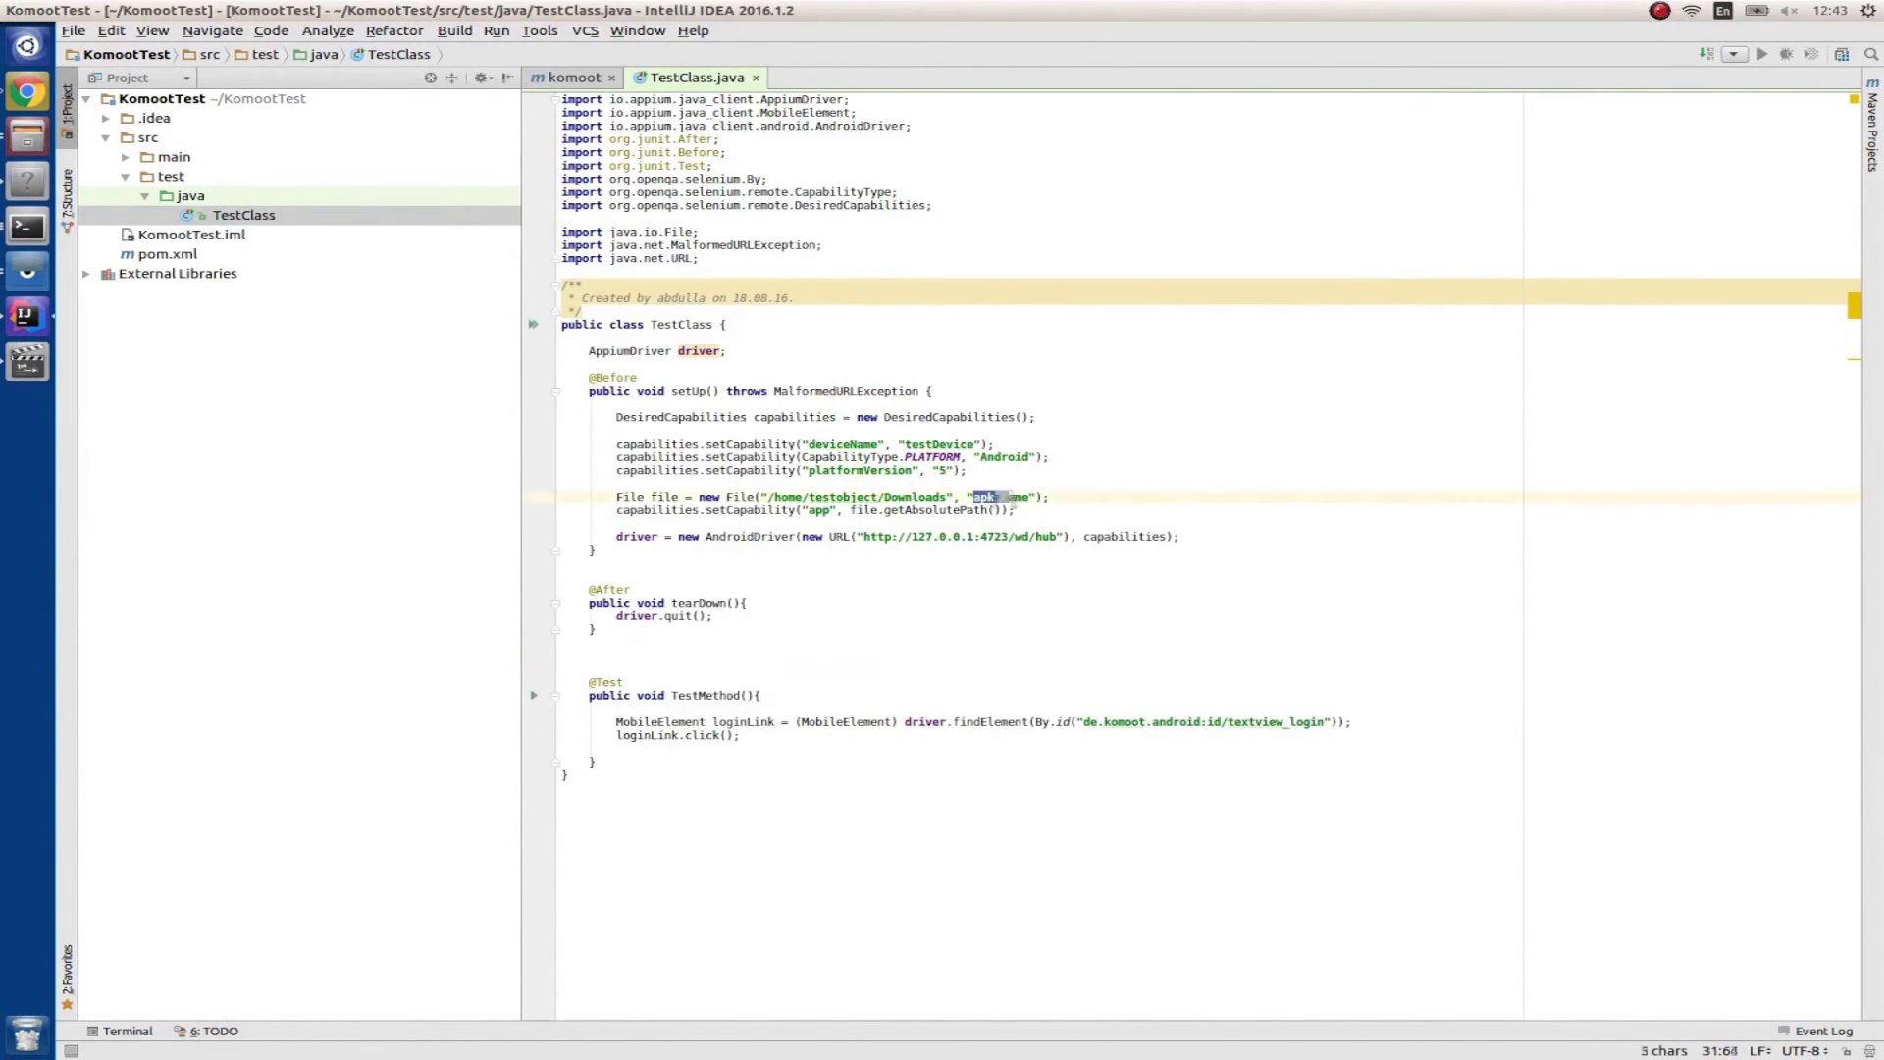
right_click(1028, 501)
left_click(1060, 573)
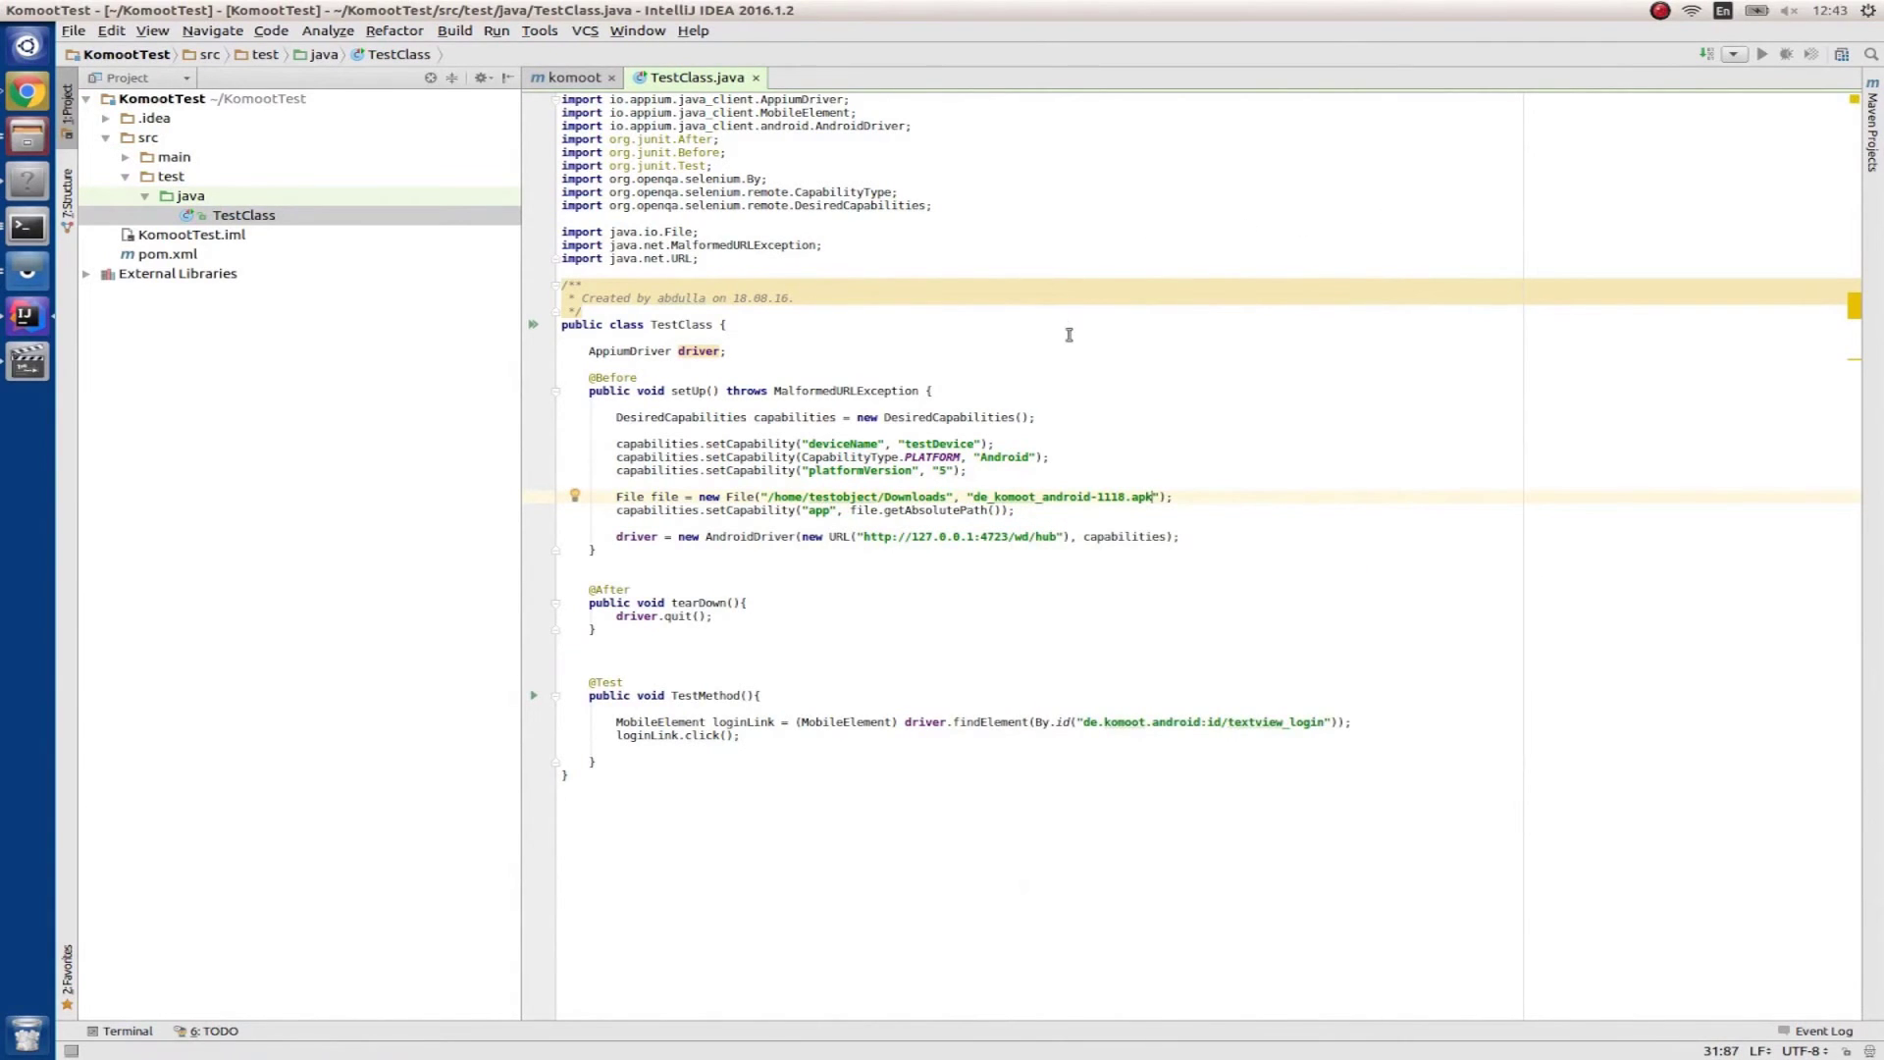
left_click(498, 32)
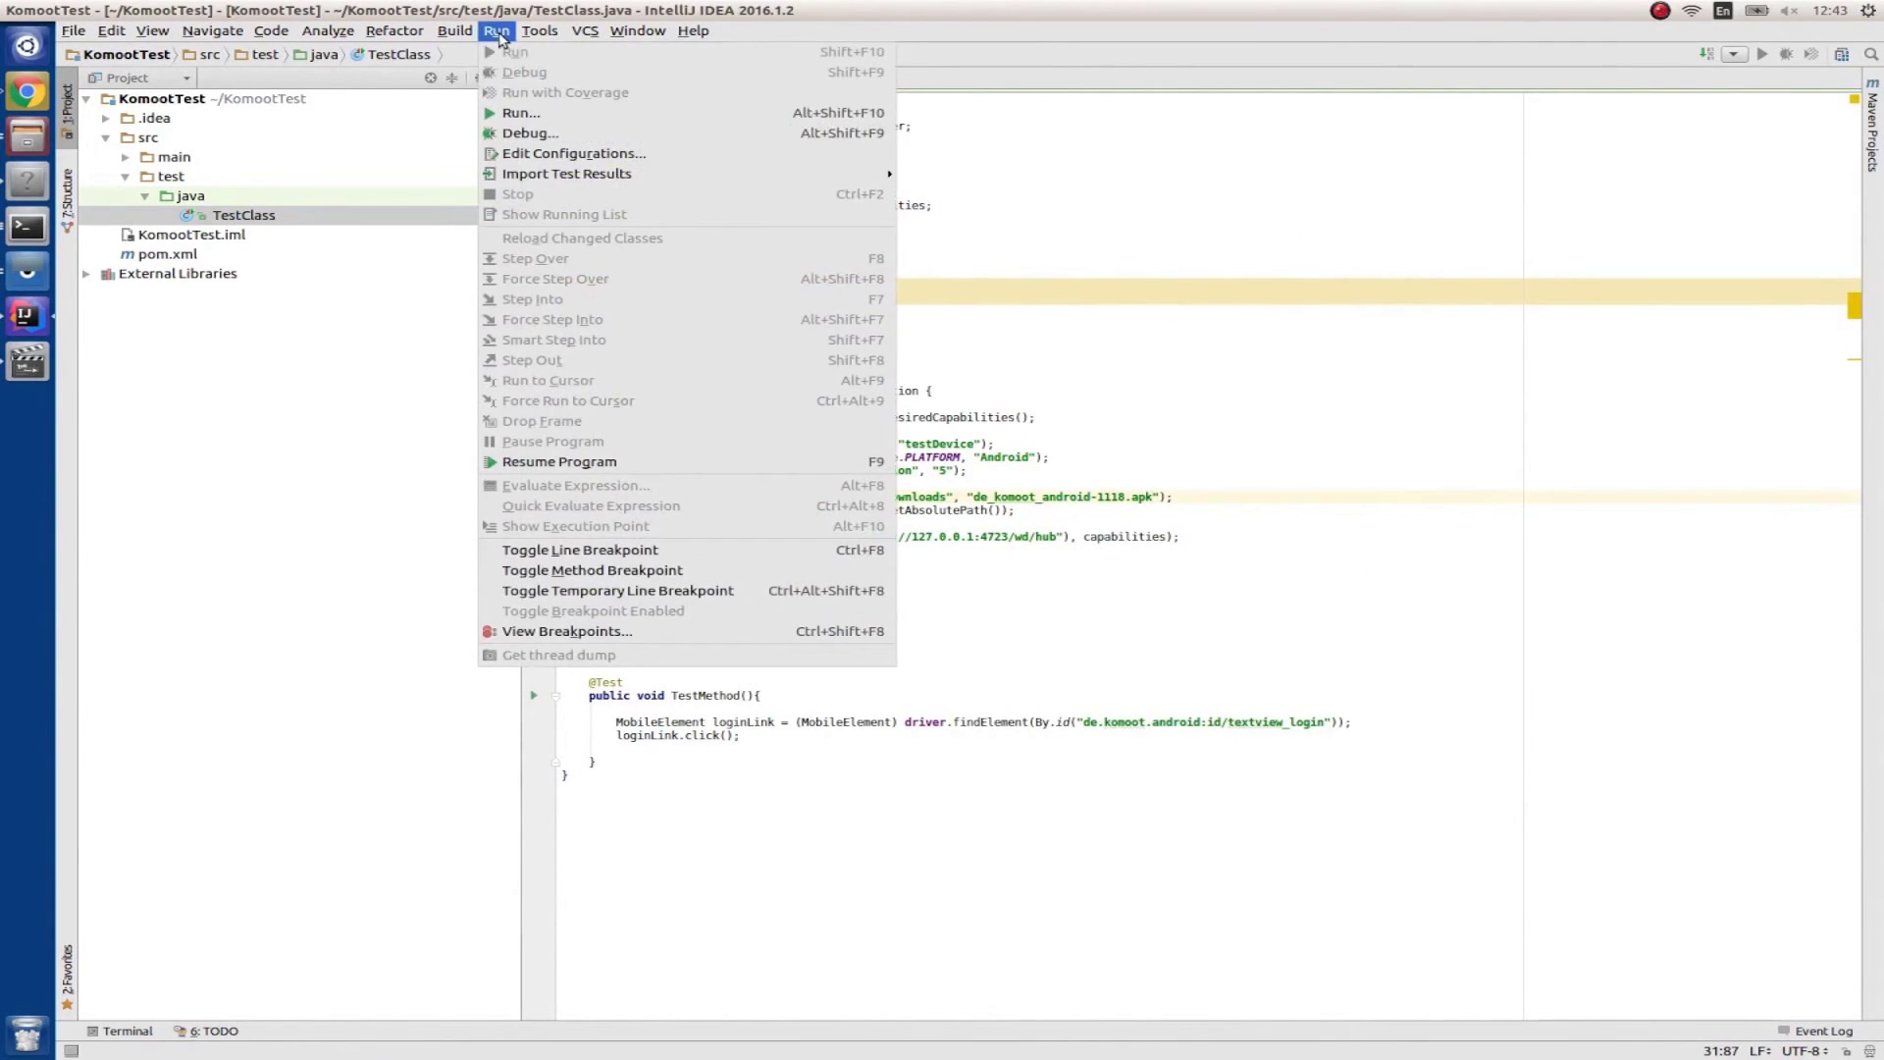
- Run the TestClass configuration, watching the test briefly in the Vysor phone mirror
left_click(547, 115)
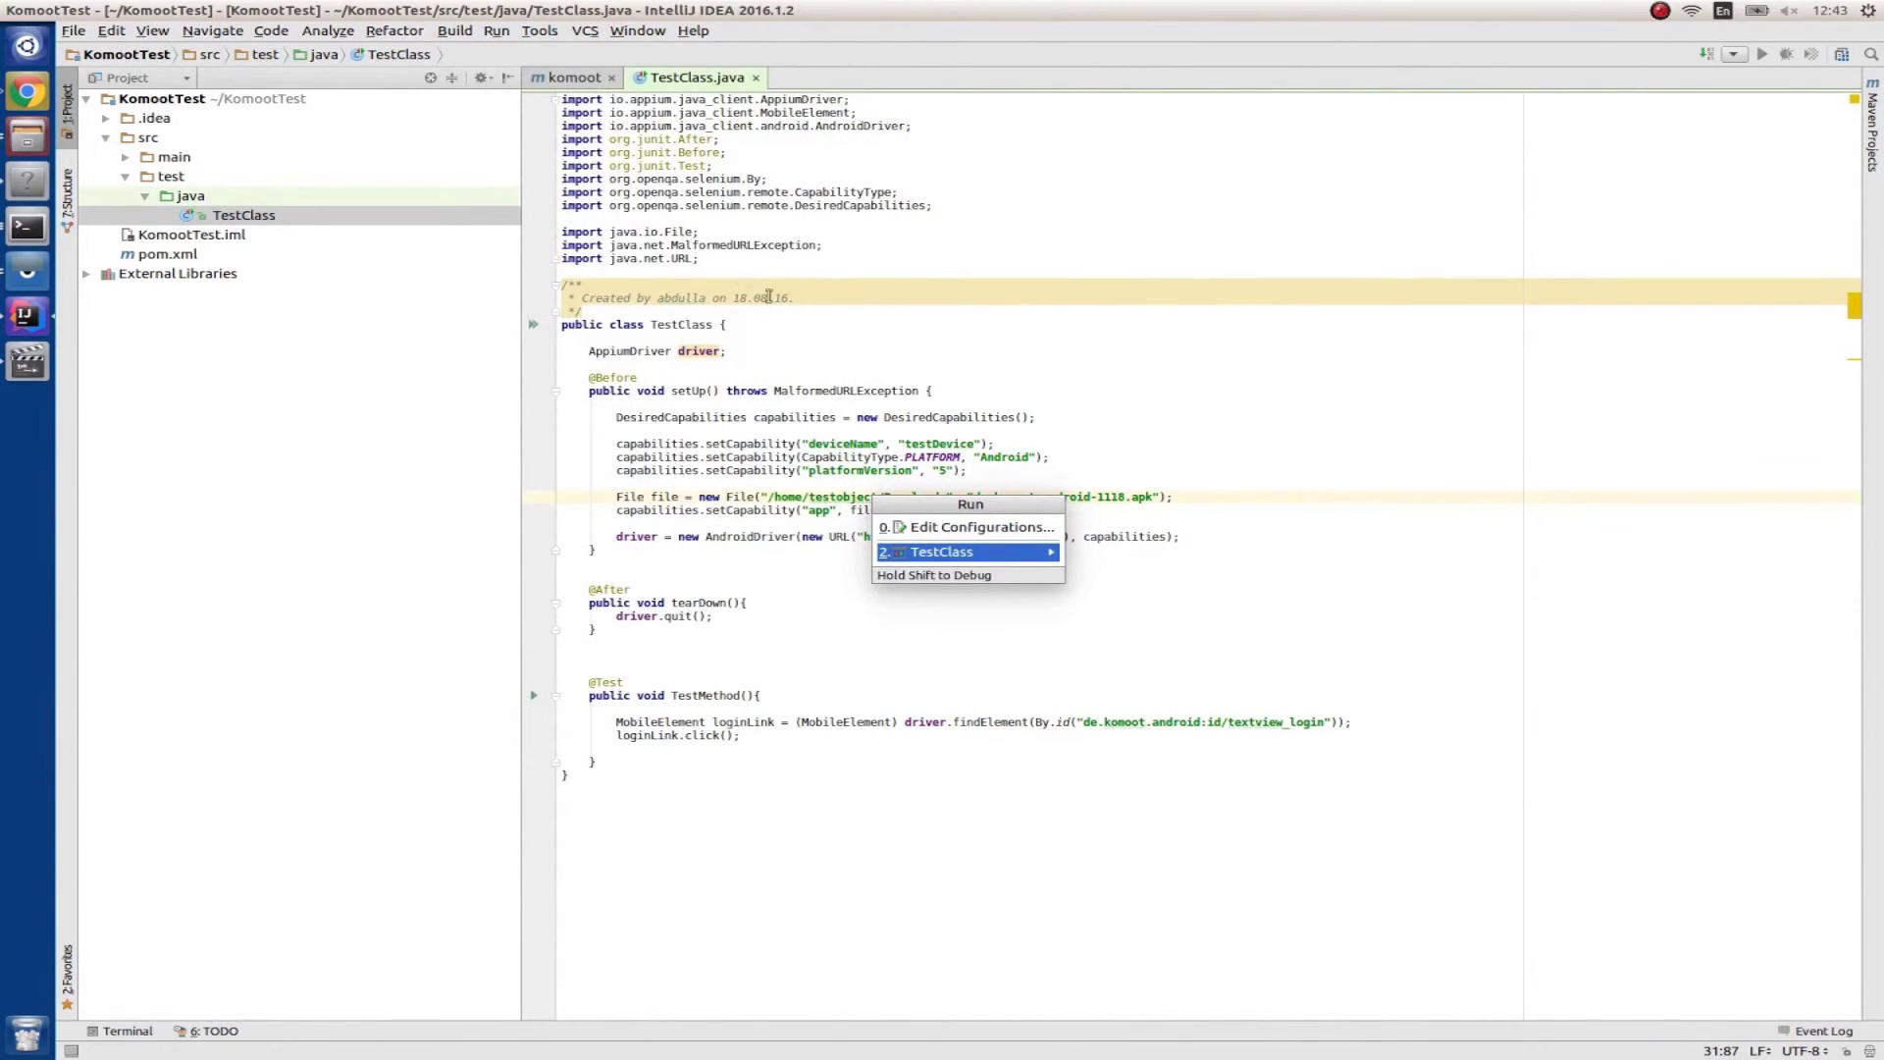
left_click(965, 555)
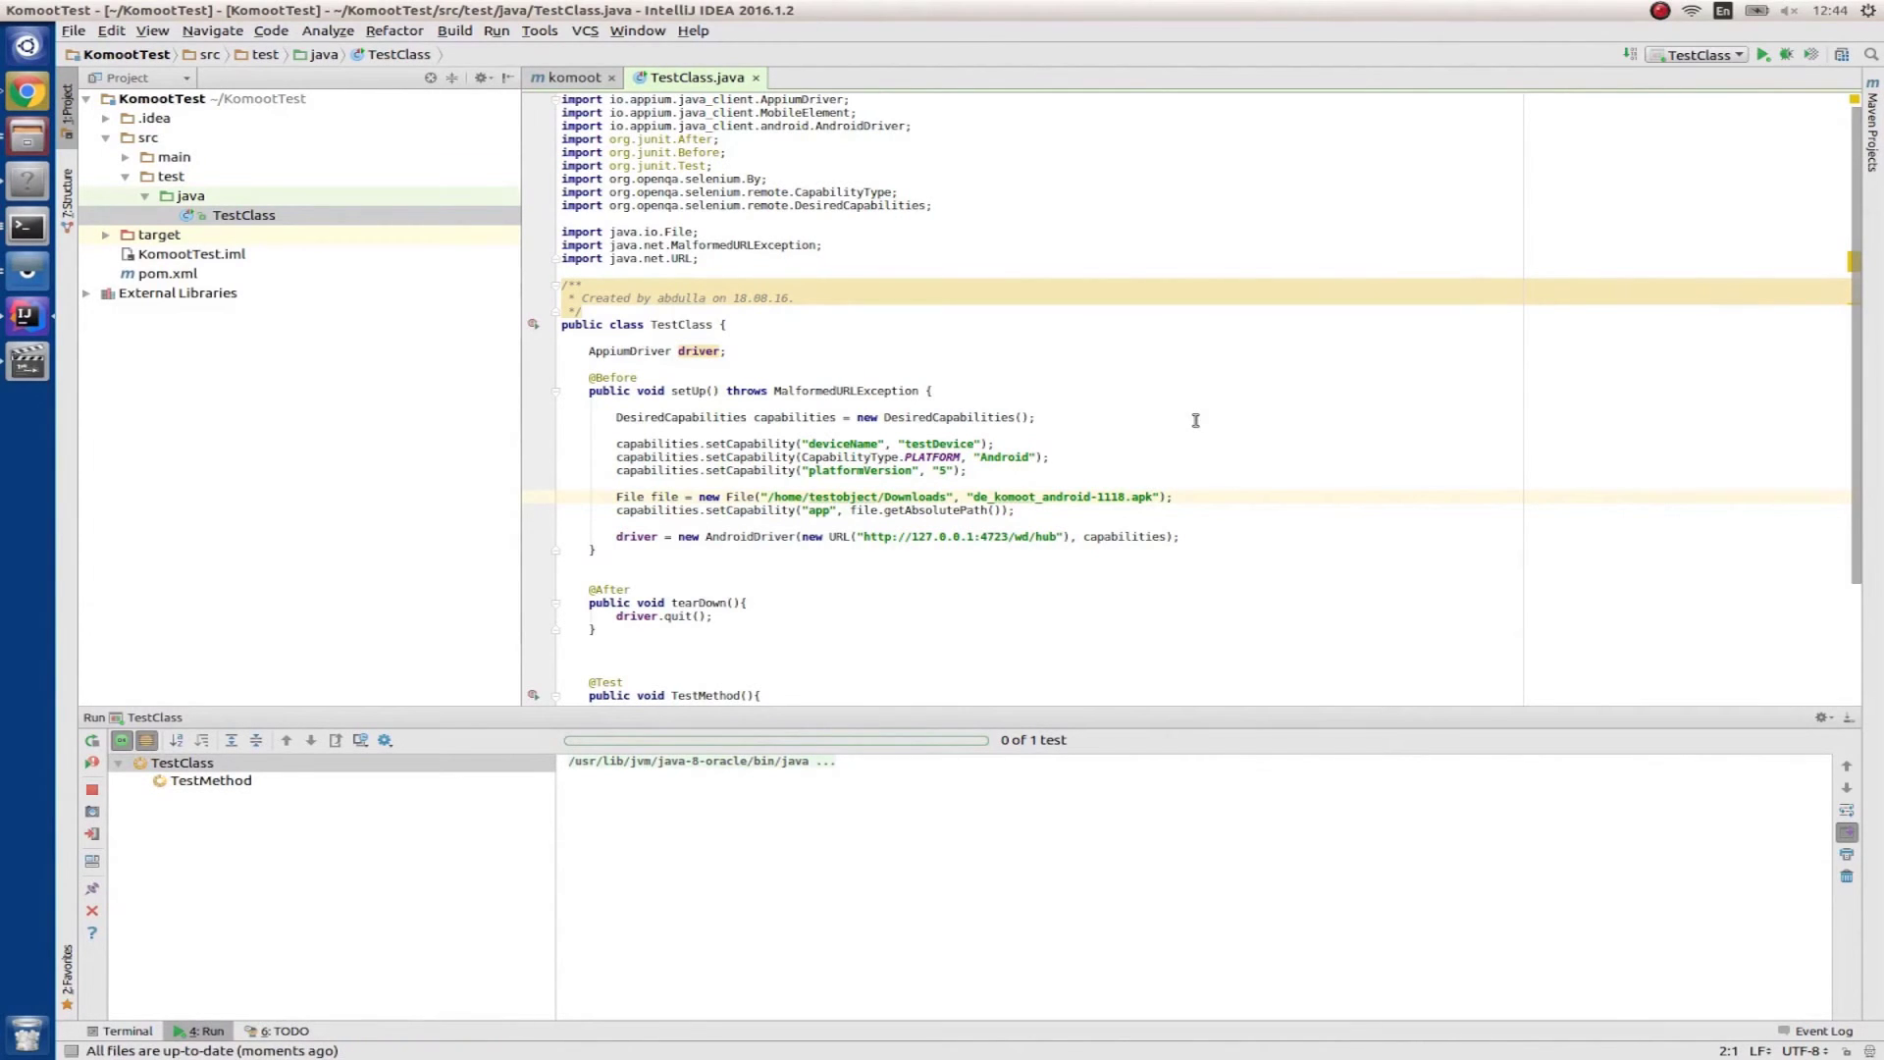
left_click(38, 277)
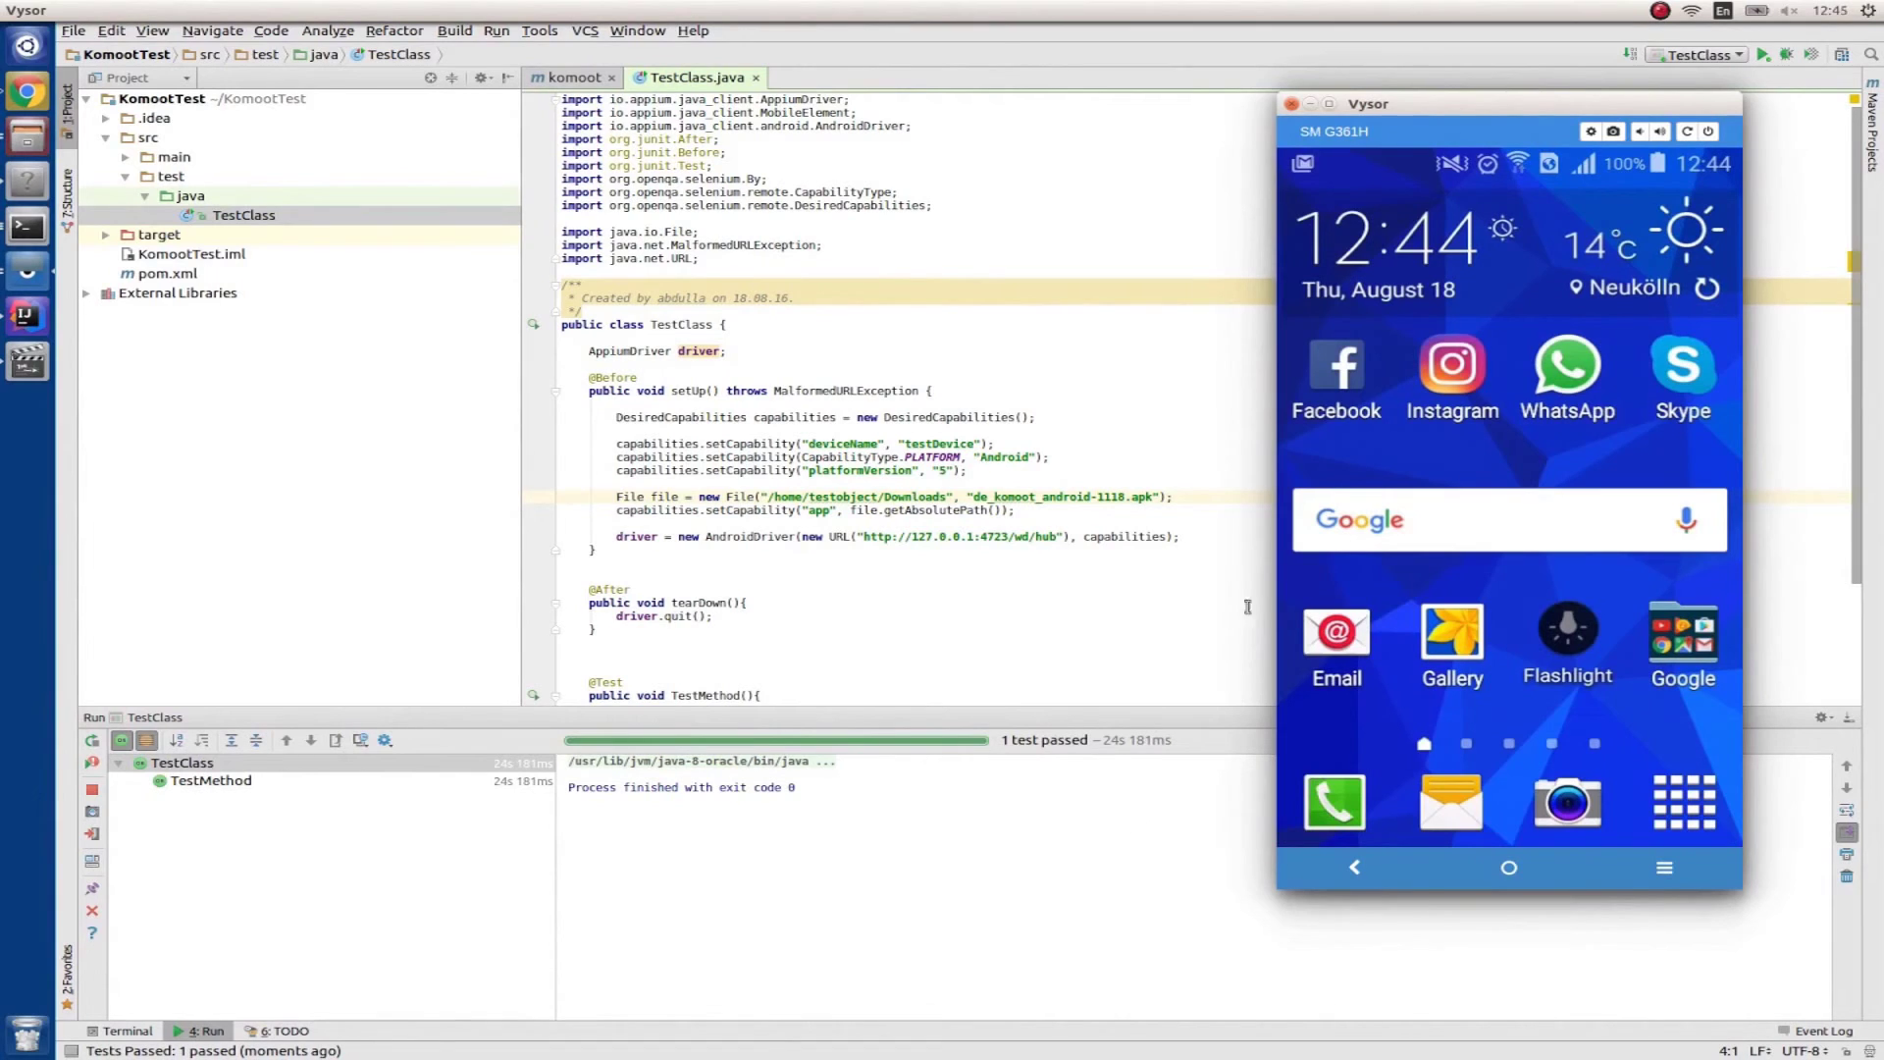
left_click(1291, 104)
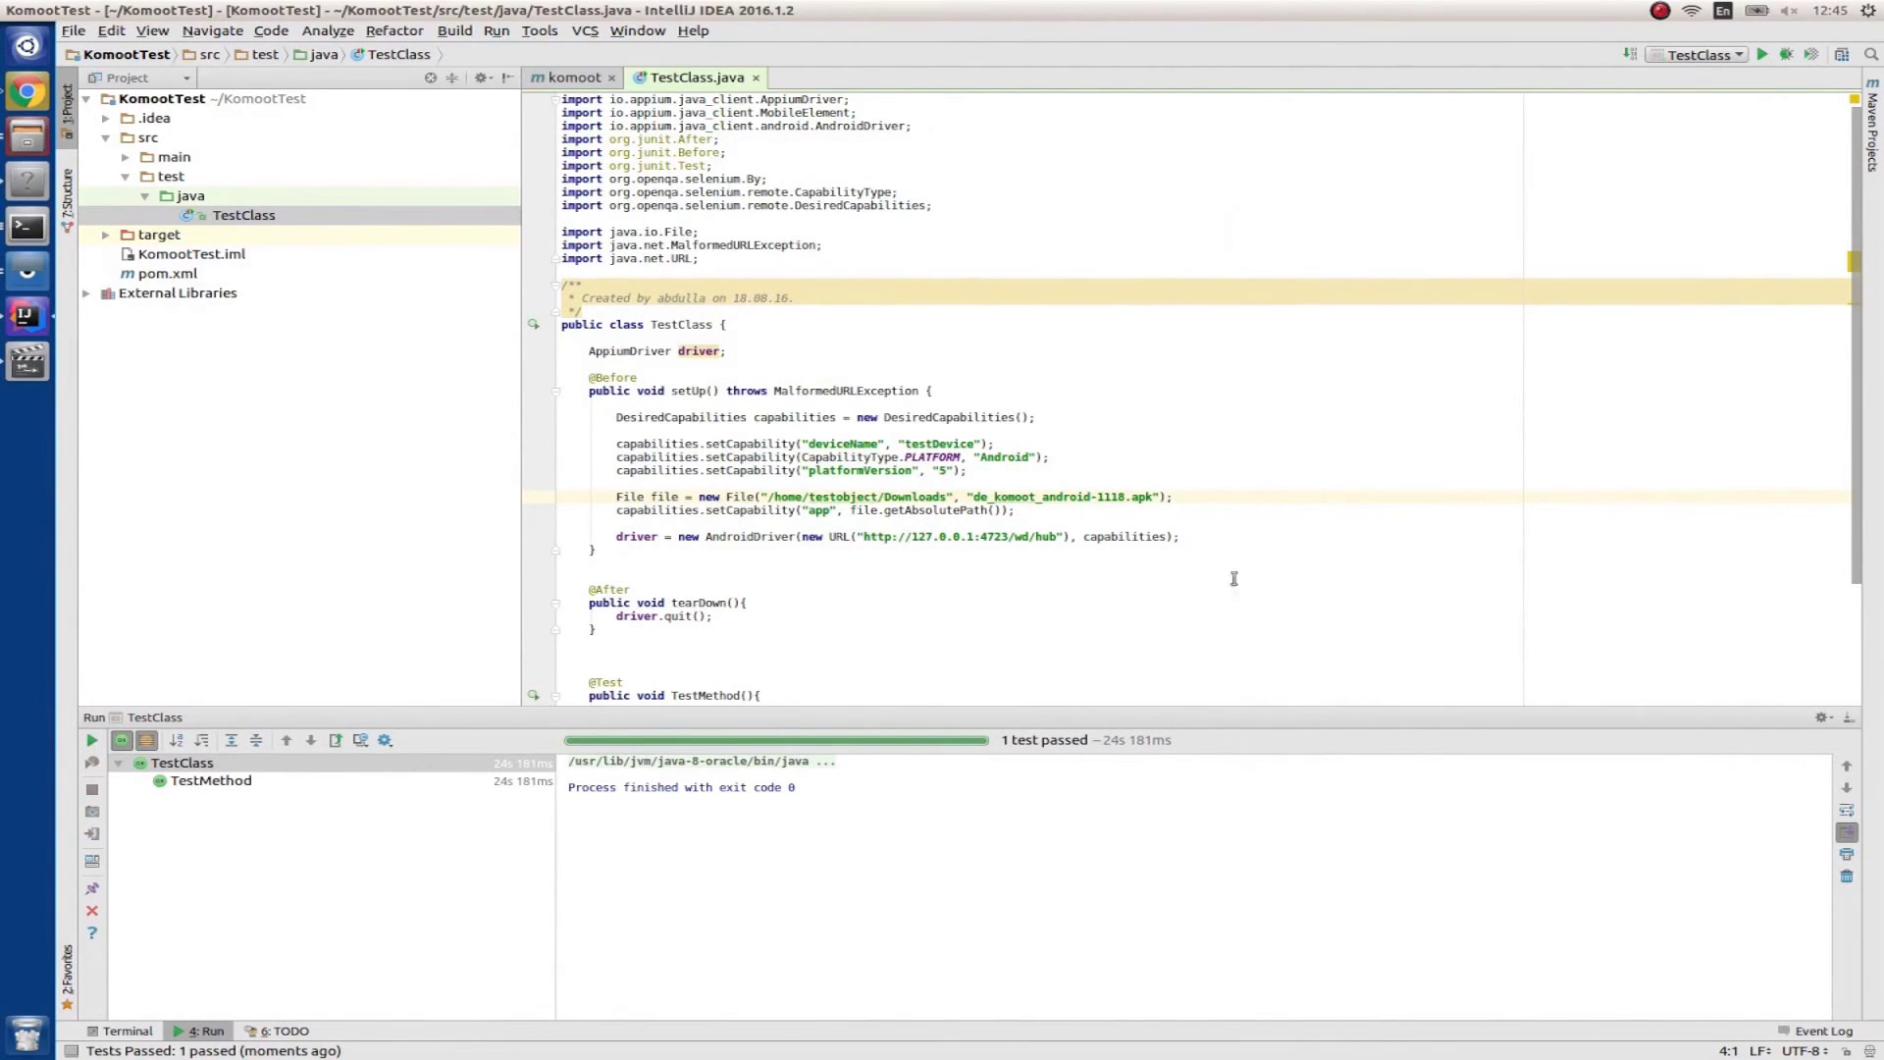
- Place the caret after the loginLink click line and bring up the Vysor phone home screen
left_click(1206, 632)
scroll(1207, 632, "down", 3)
scroll(1163, 626, "down", 2)
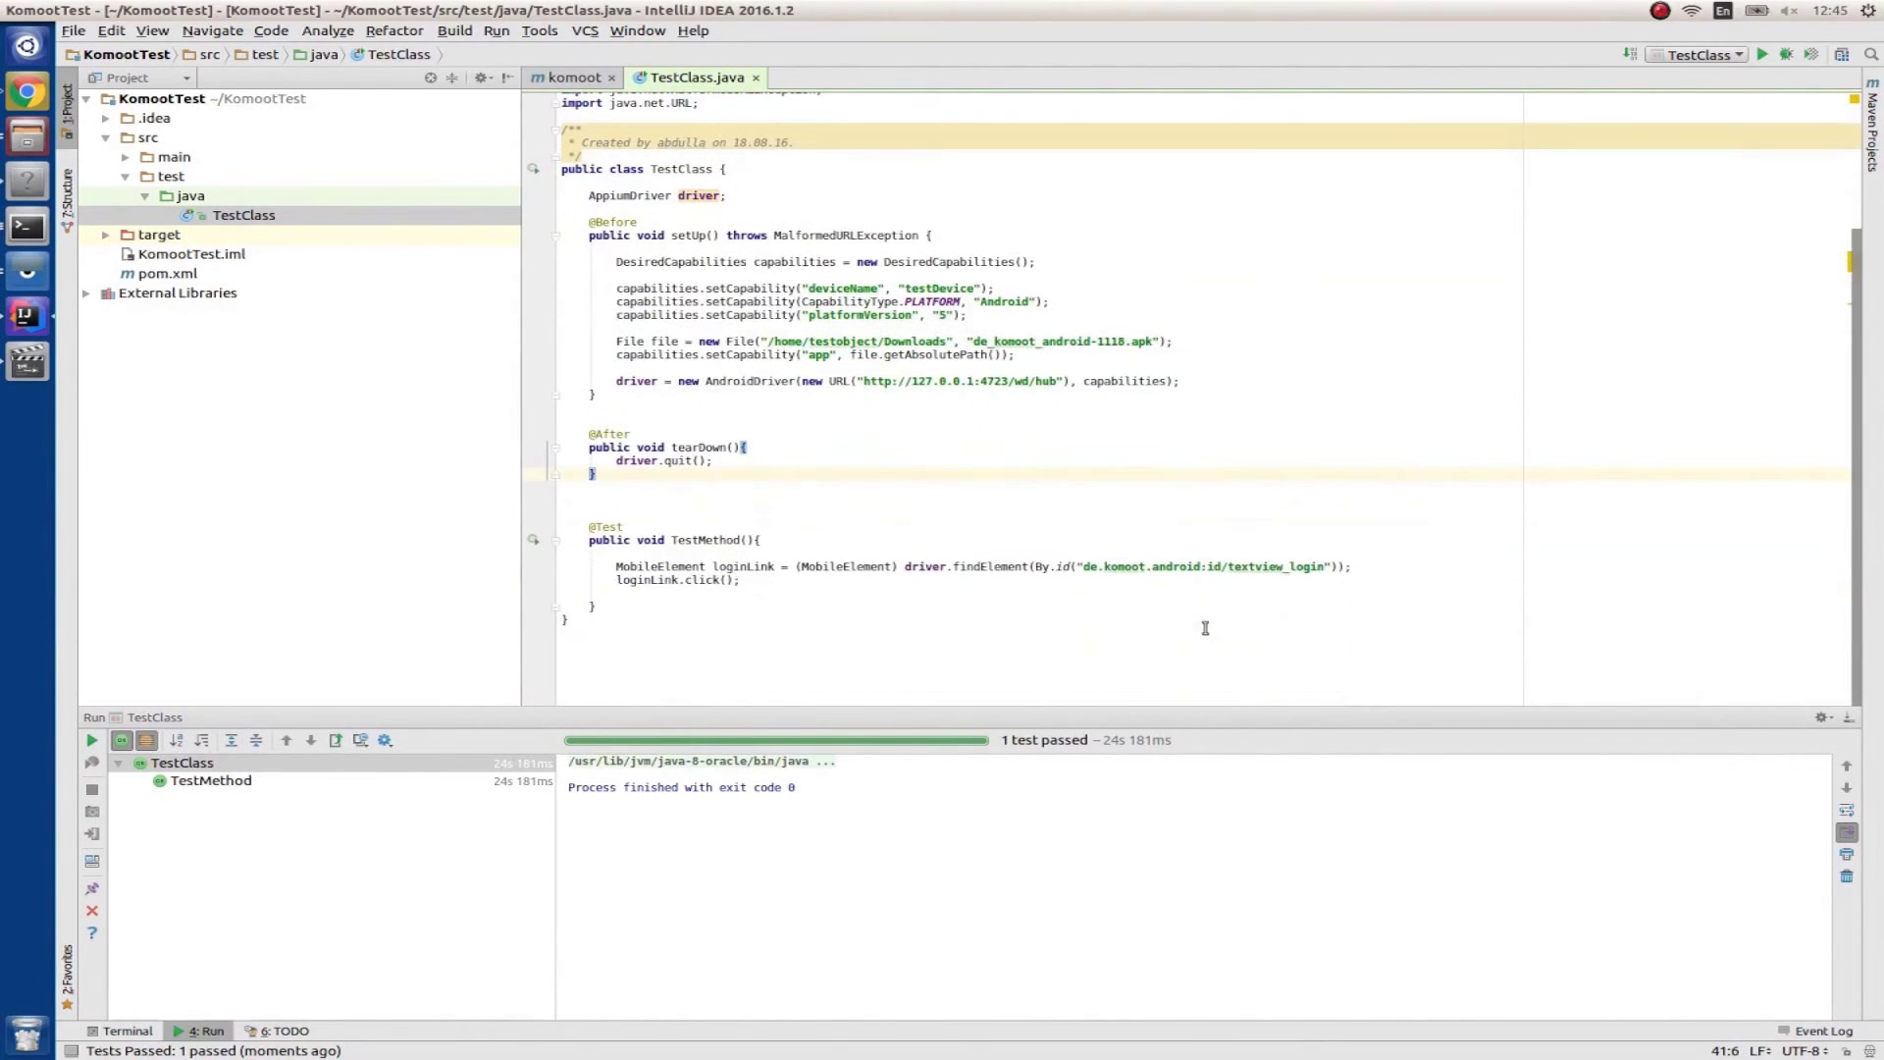
left_click(829, 583)
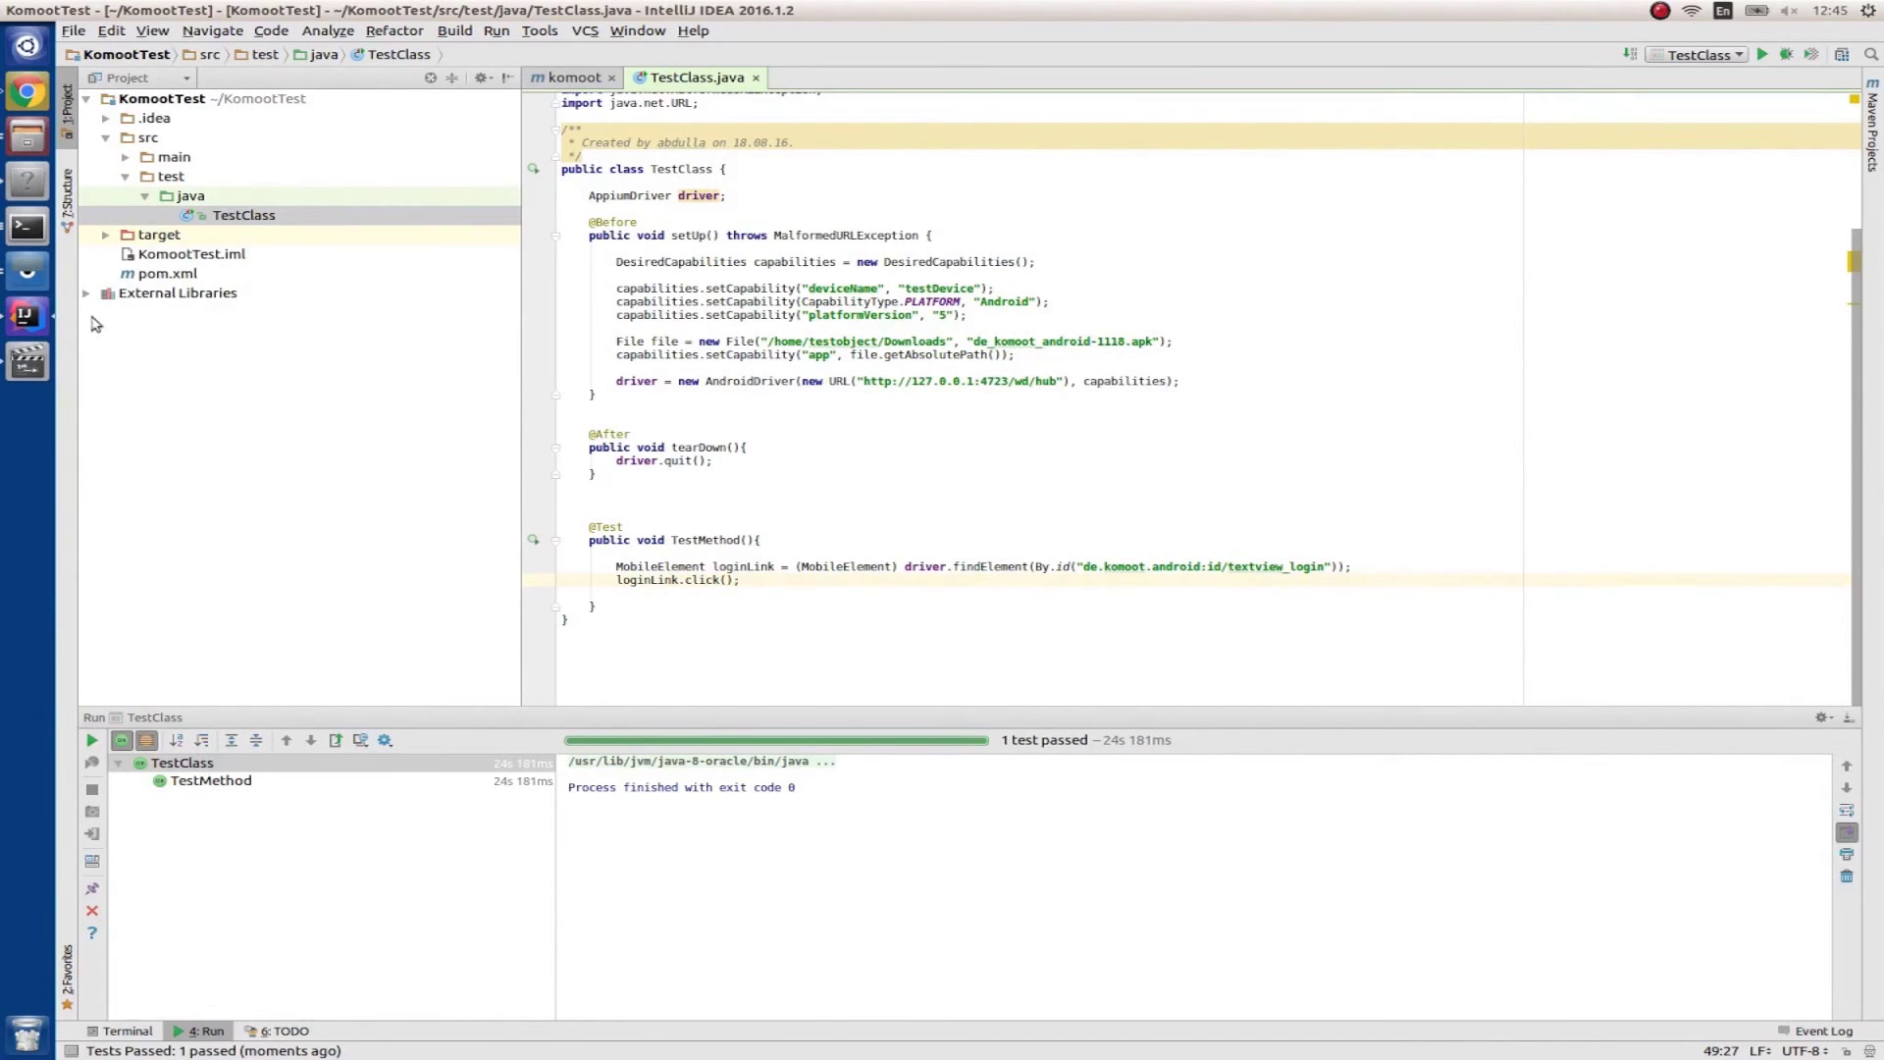
left_click(29, 274)
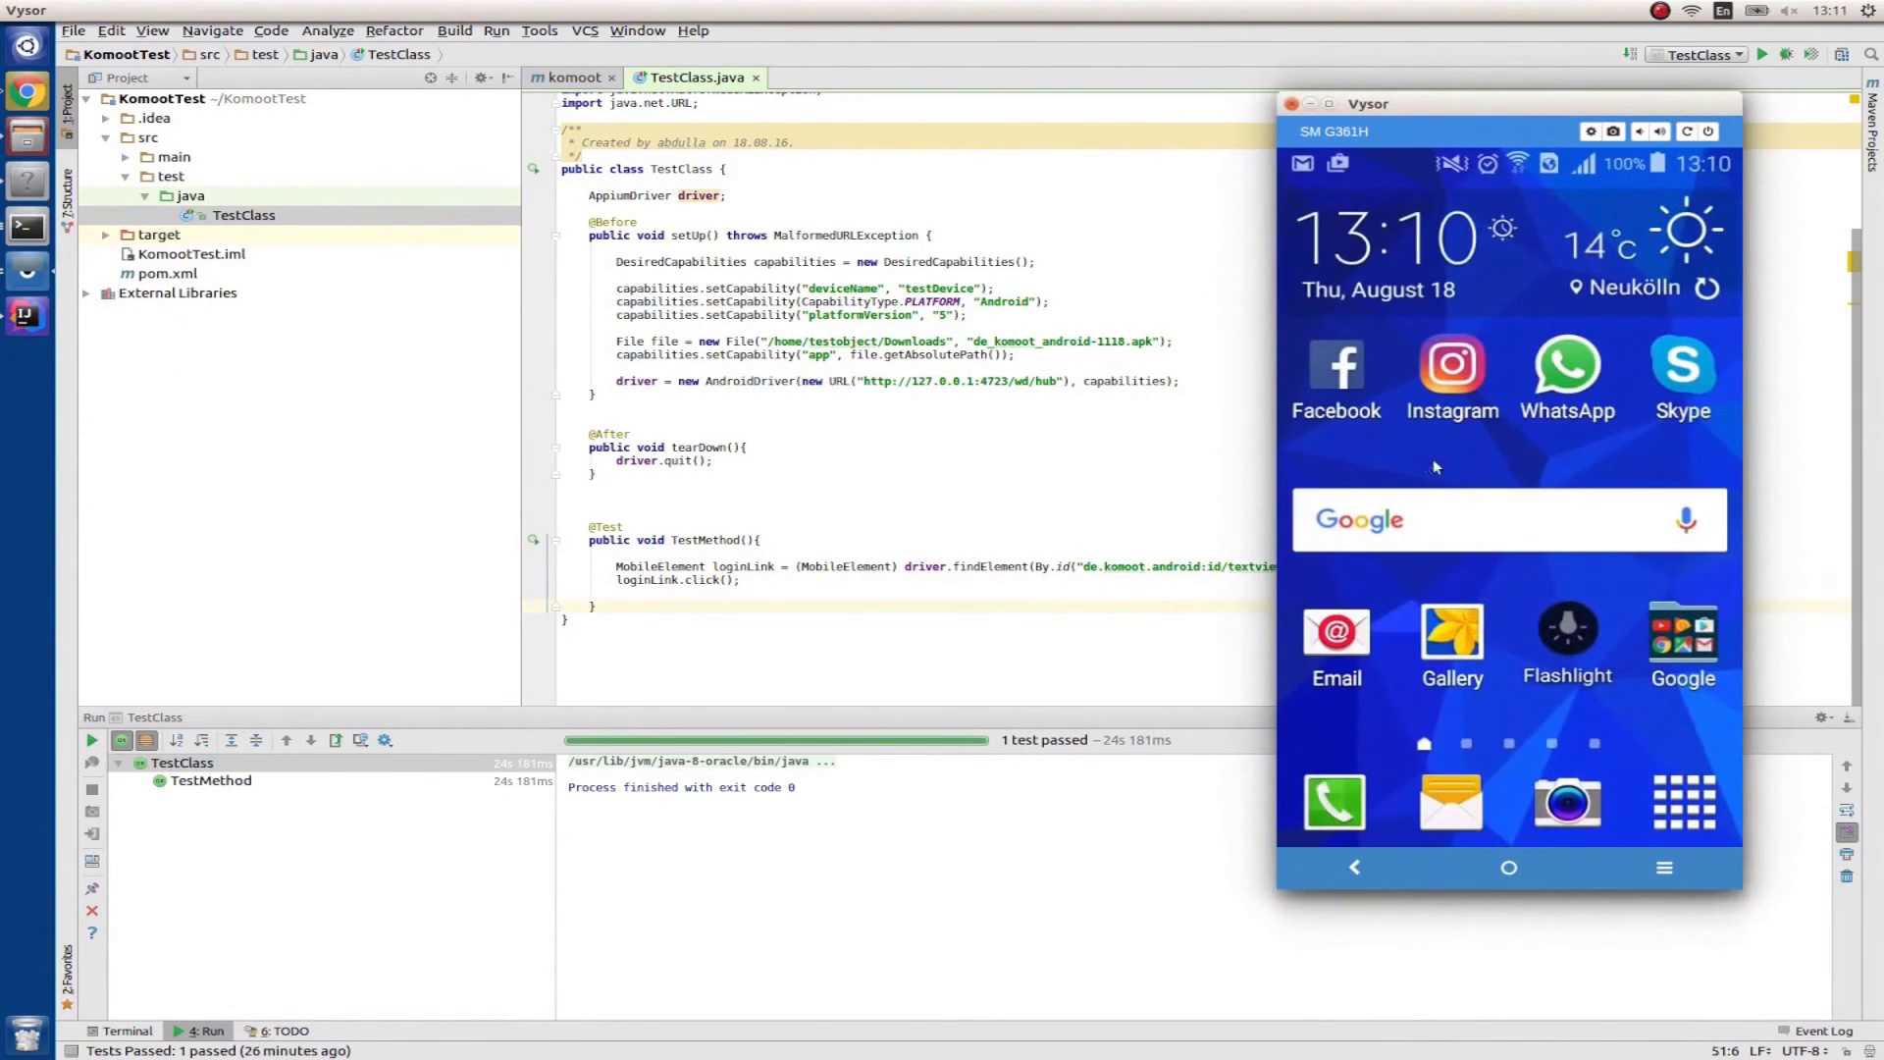
left_click_drag(1433, 458, 1672, 457)
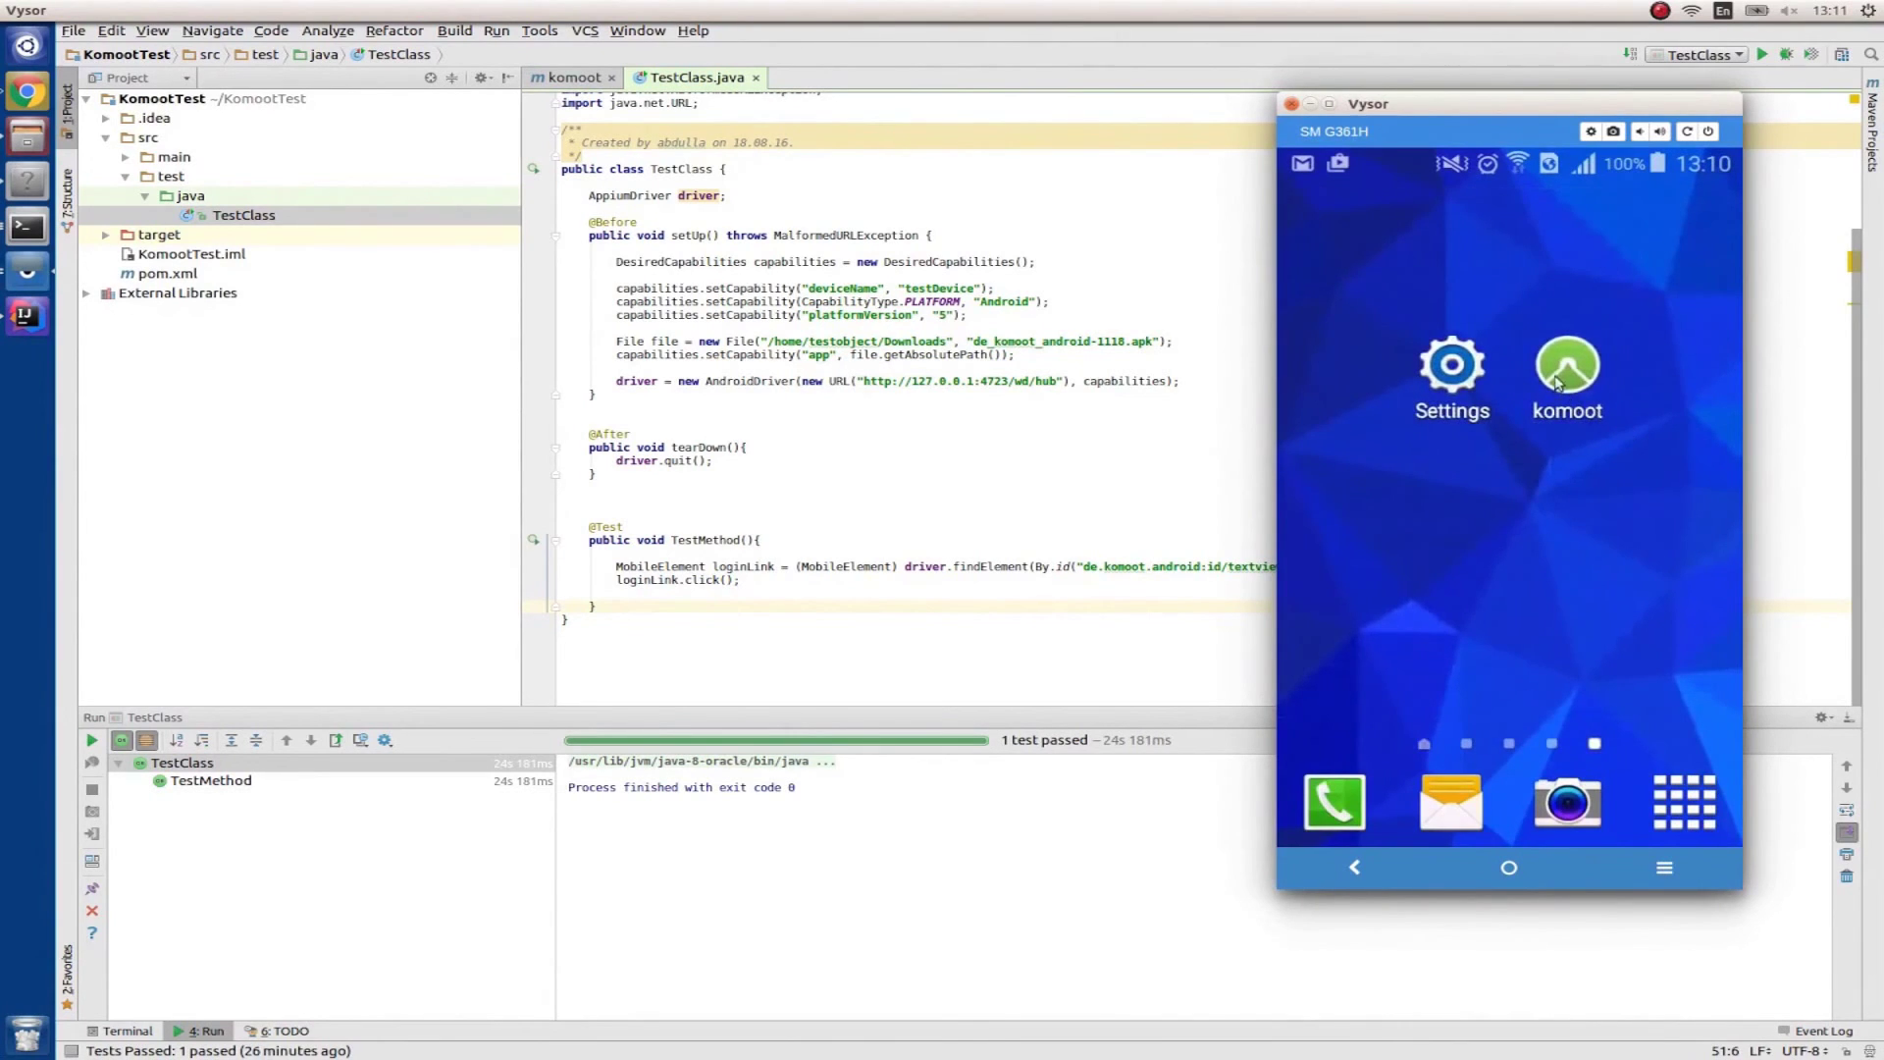
- Launch komoot from the phone home screen and go to LOG IN HERE
left_click(1559, 376)
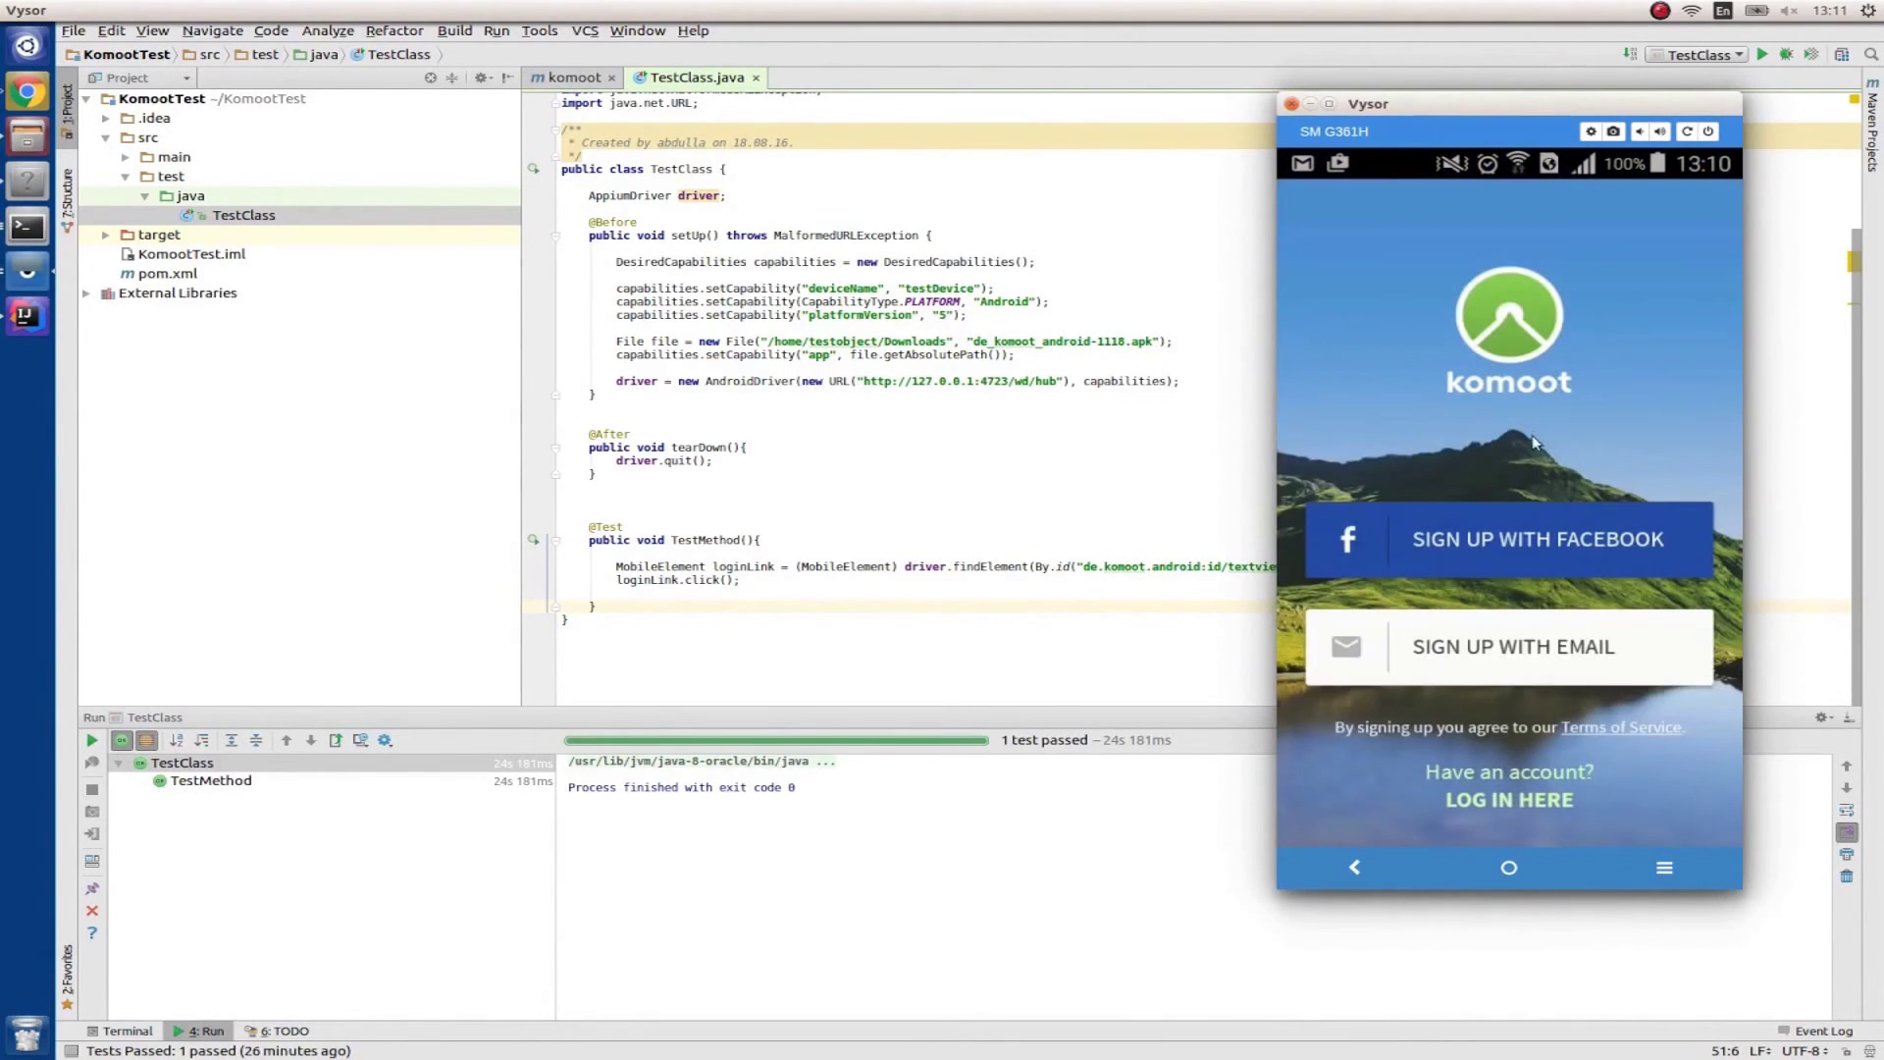
left_click(1524, 799)
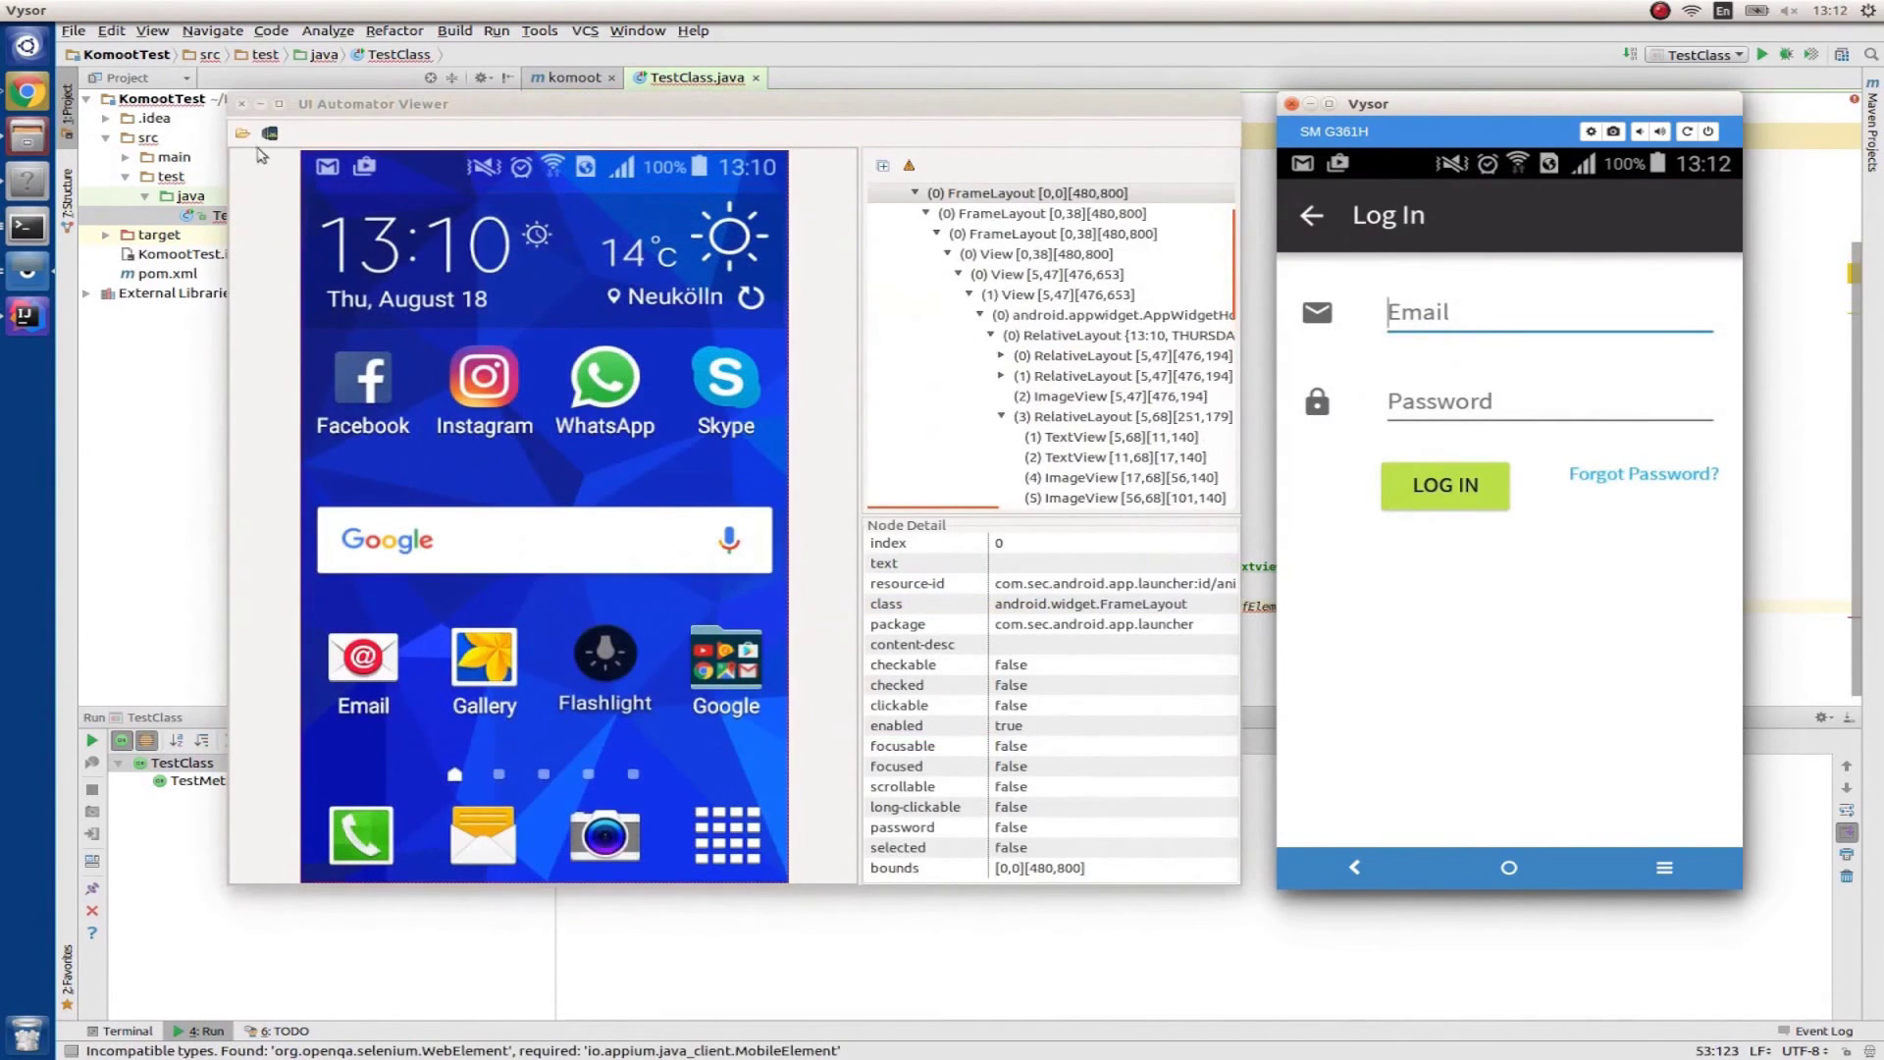
- Capture the Log In screen and copy the Email EditText's resource-id from Node Detail
left_click(270, 134)
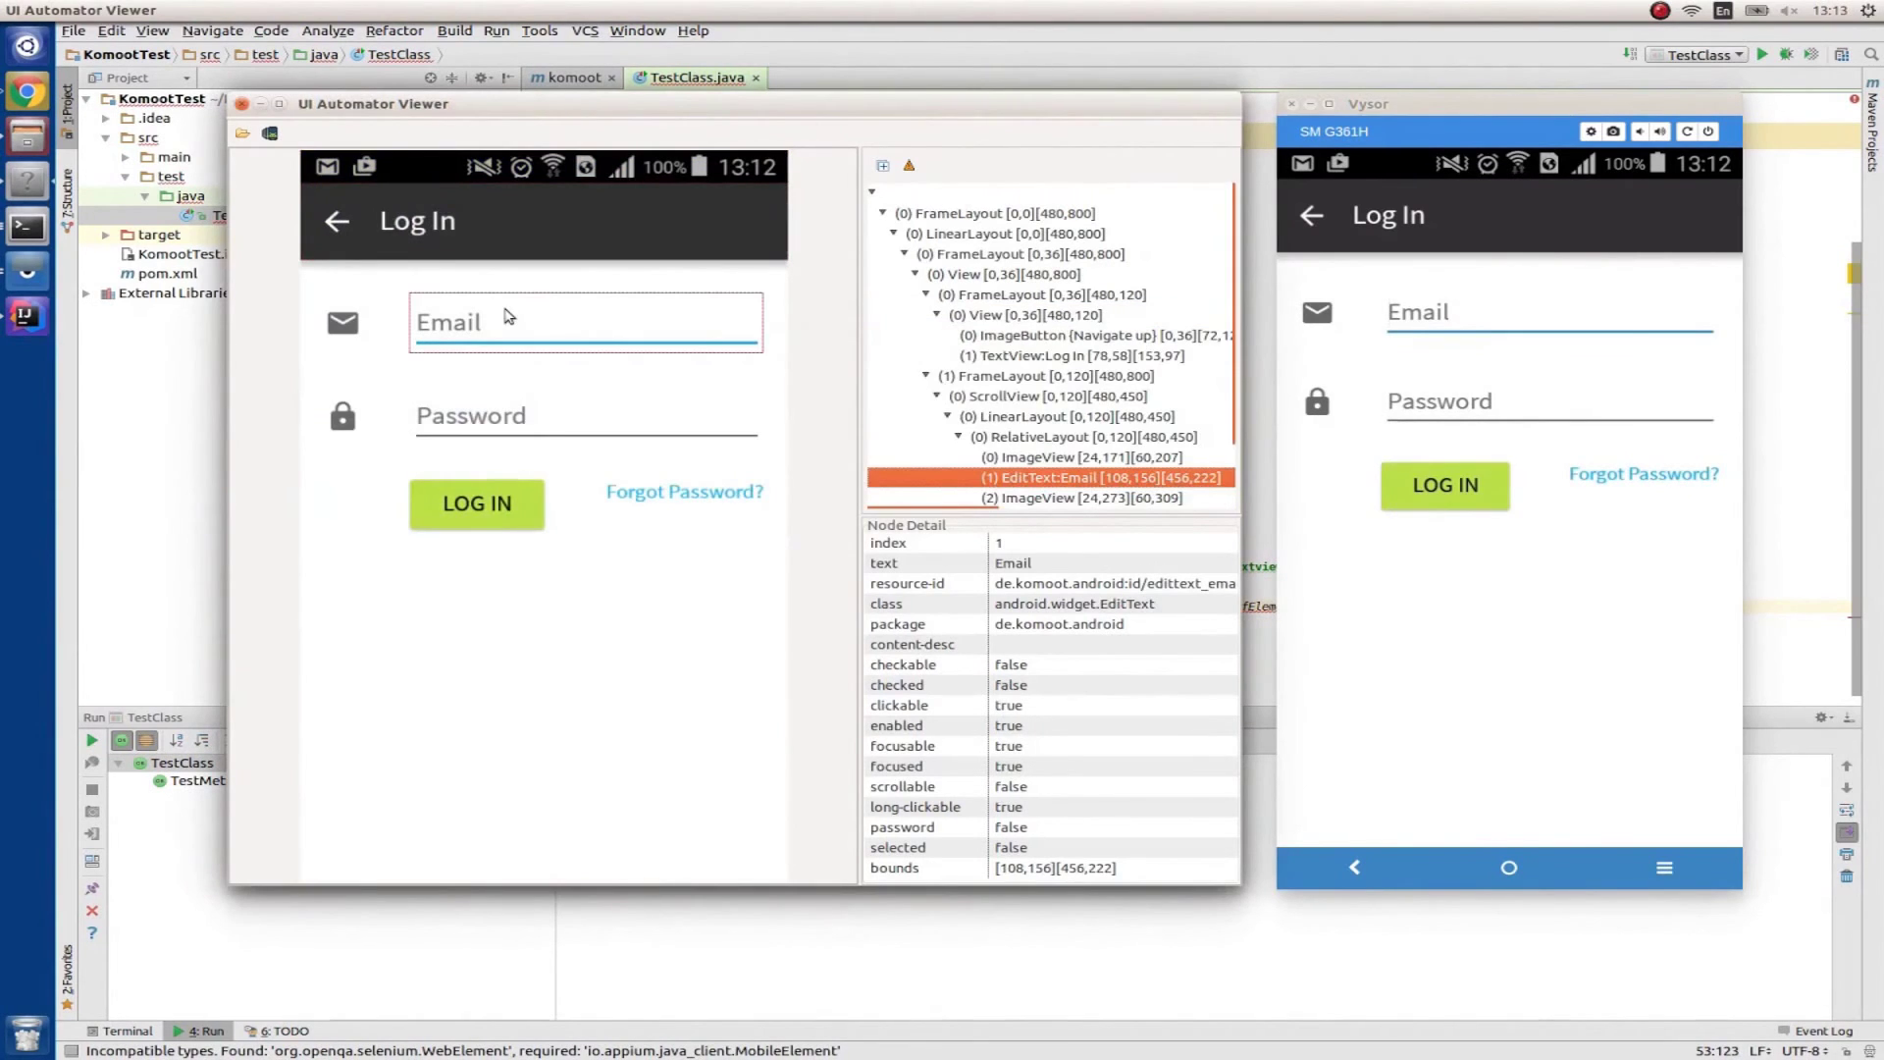
left_click(507, 318)
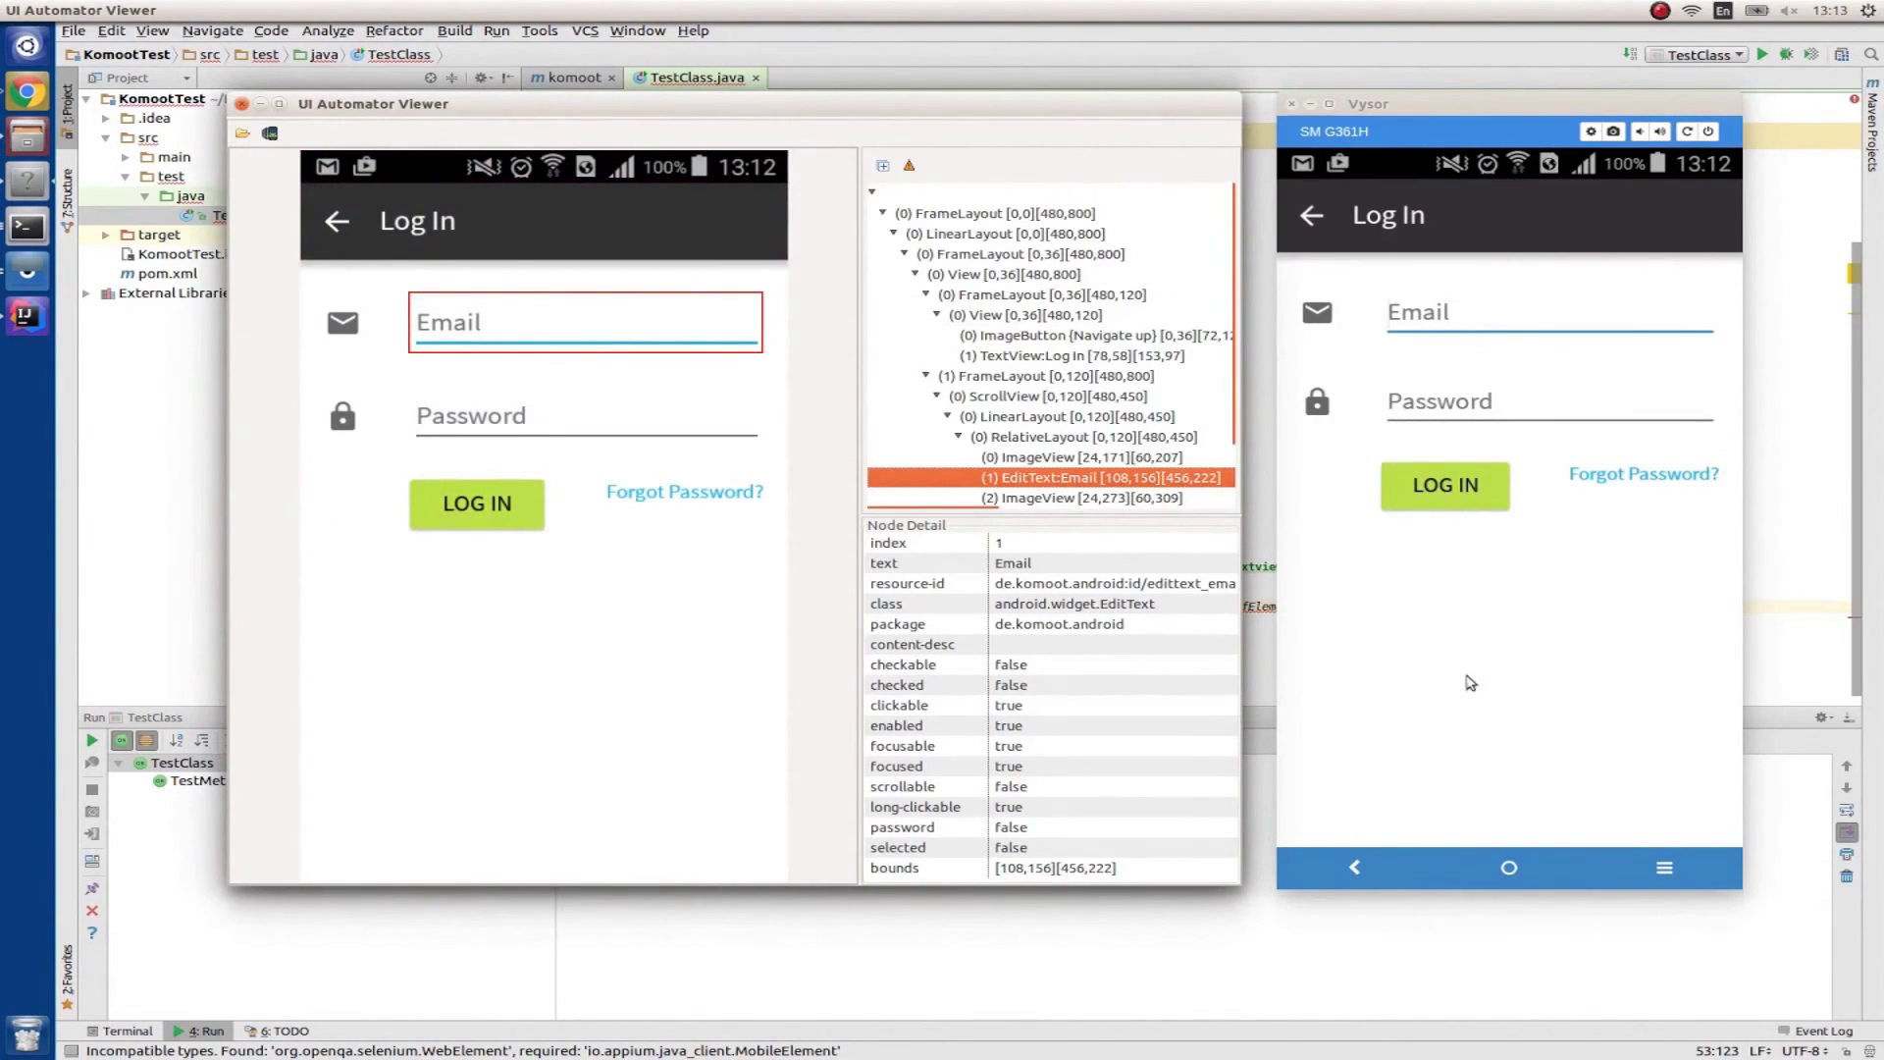
left_click(1178, 583)
right_click(1178, 590)
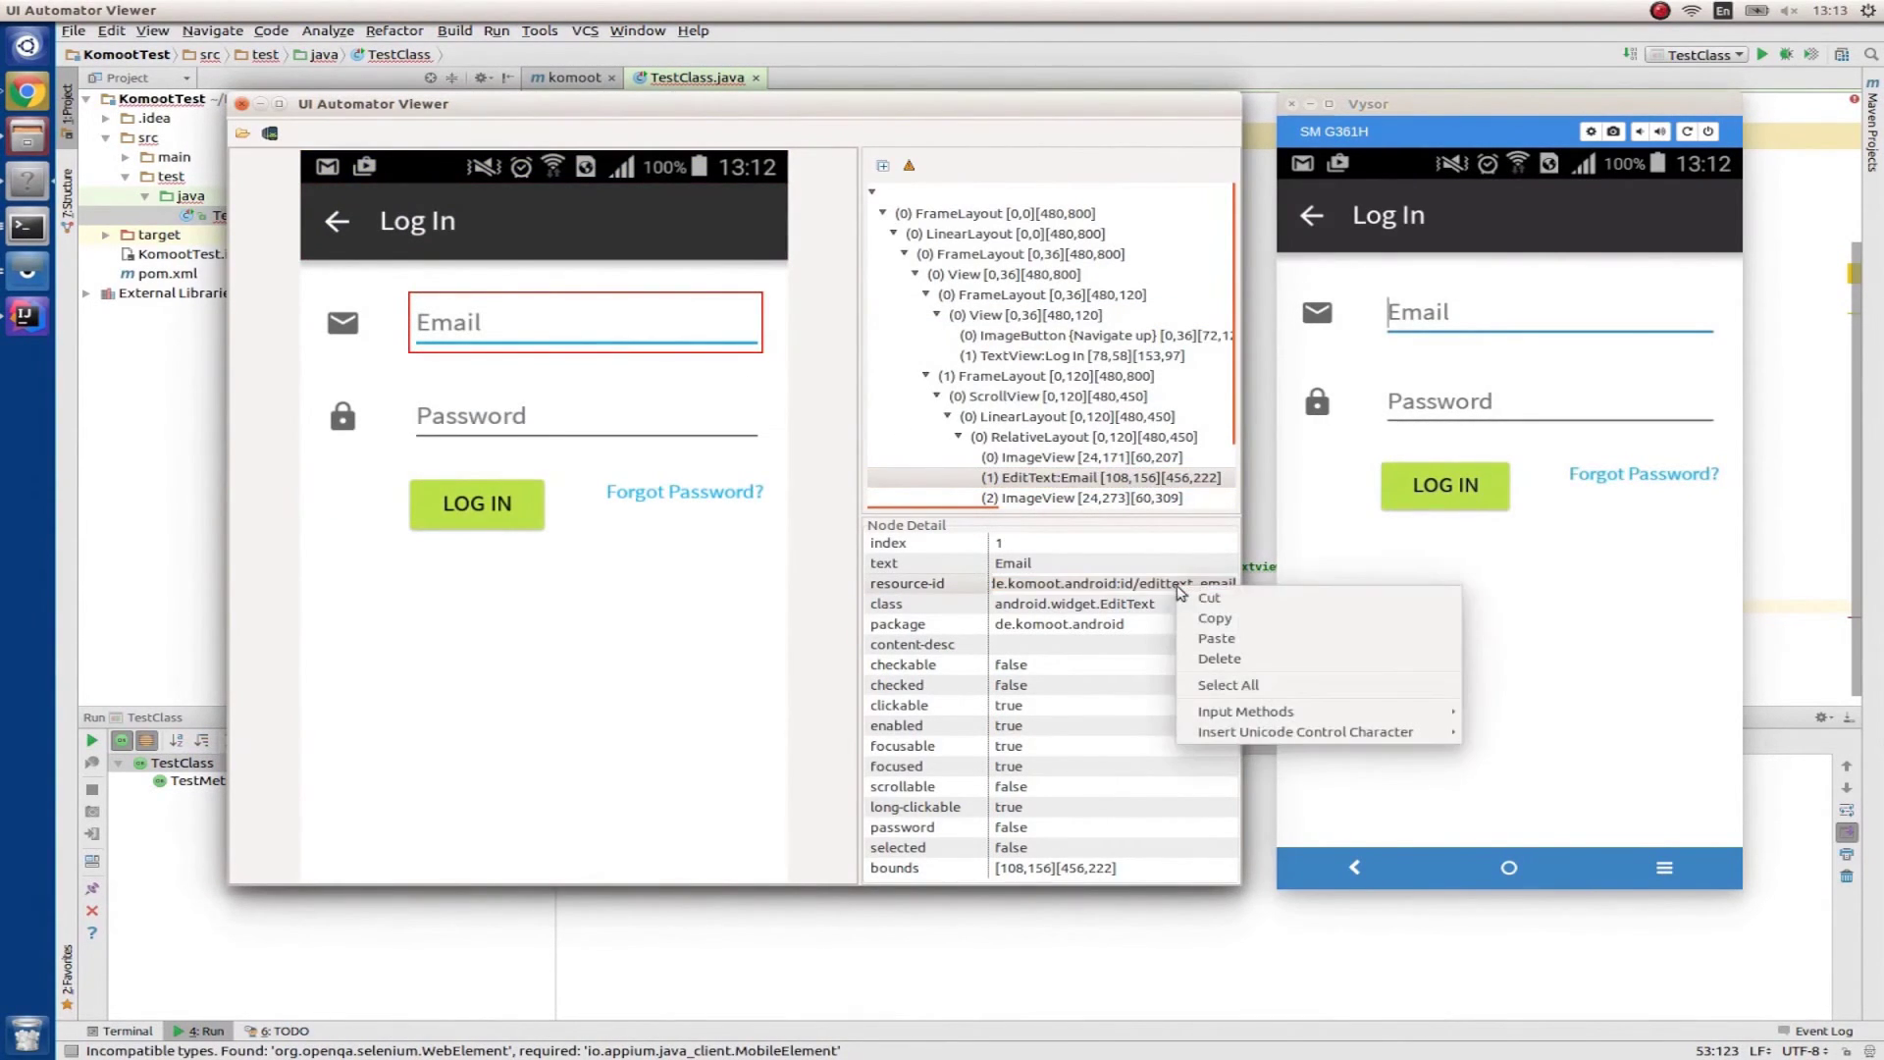
left_click(1214, 618)
left_click(1795, 595)
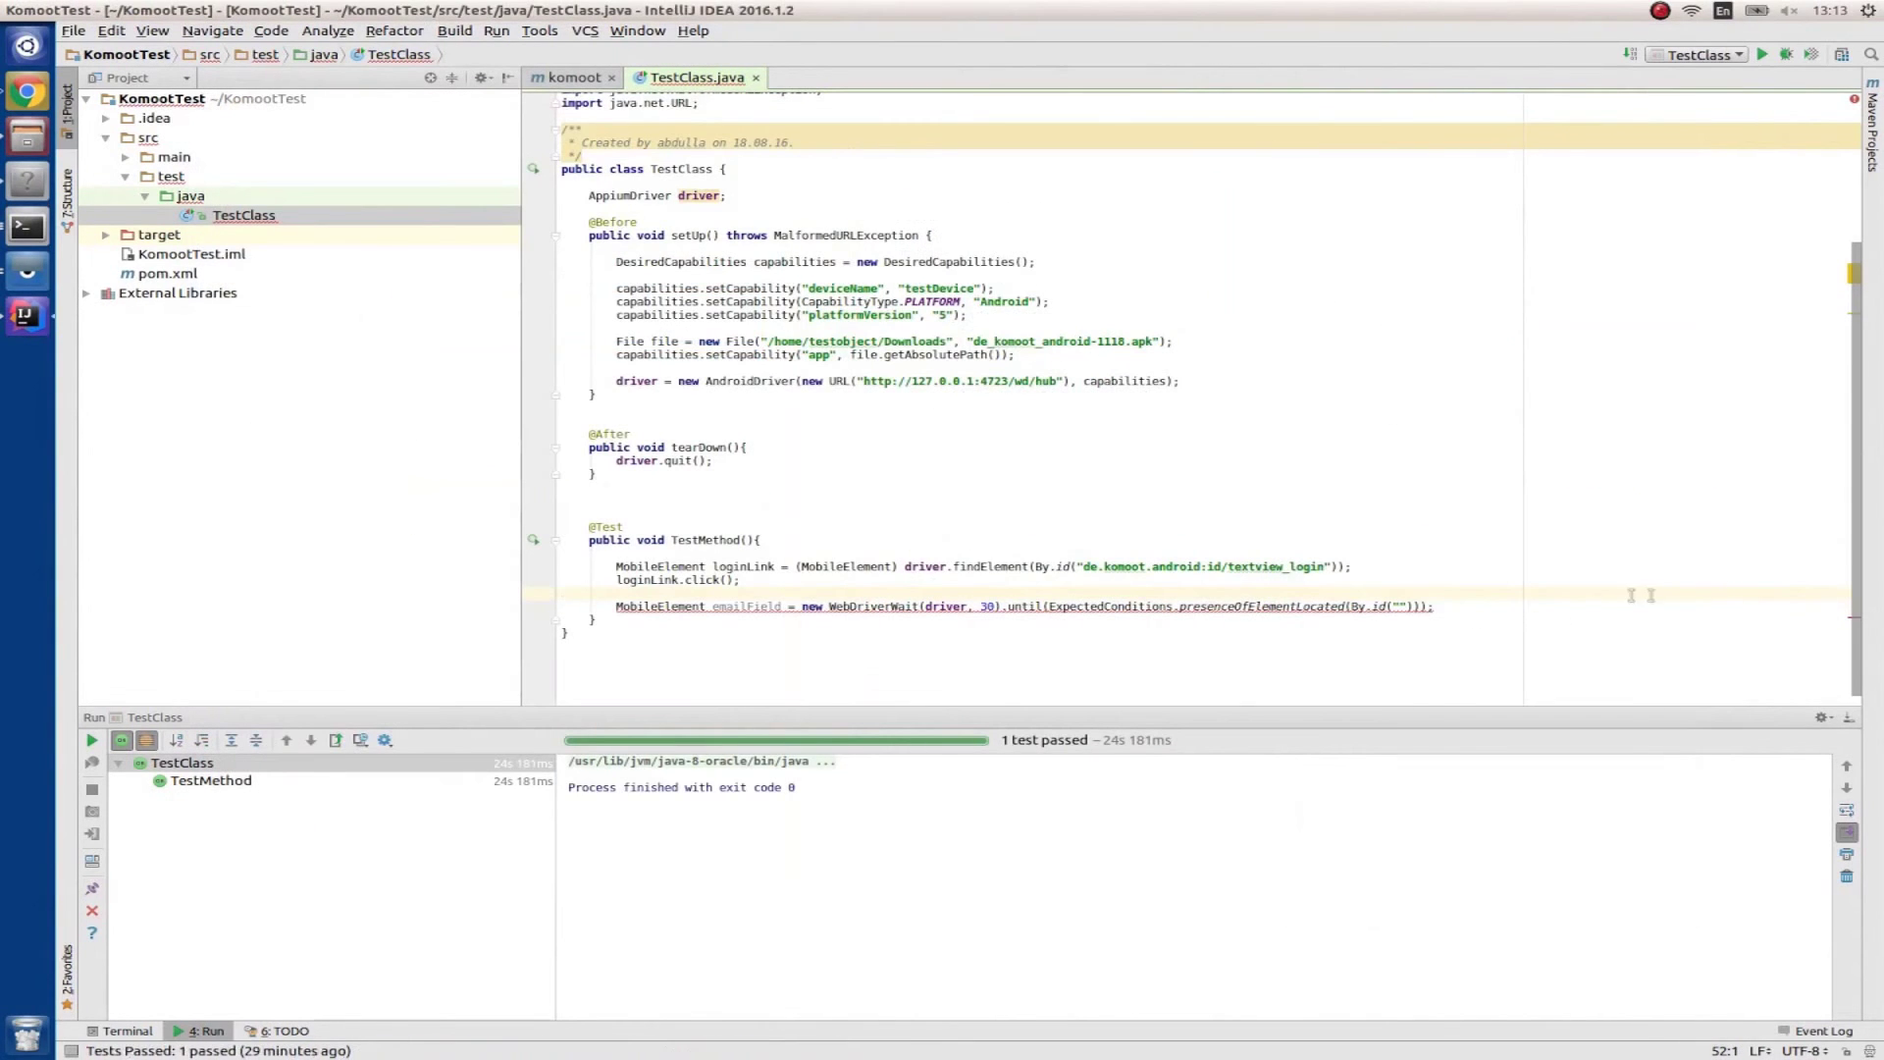
- Paste the Email field id into By.id and cast the wait to MobileElement
right_click(1401, 608)
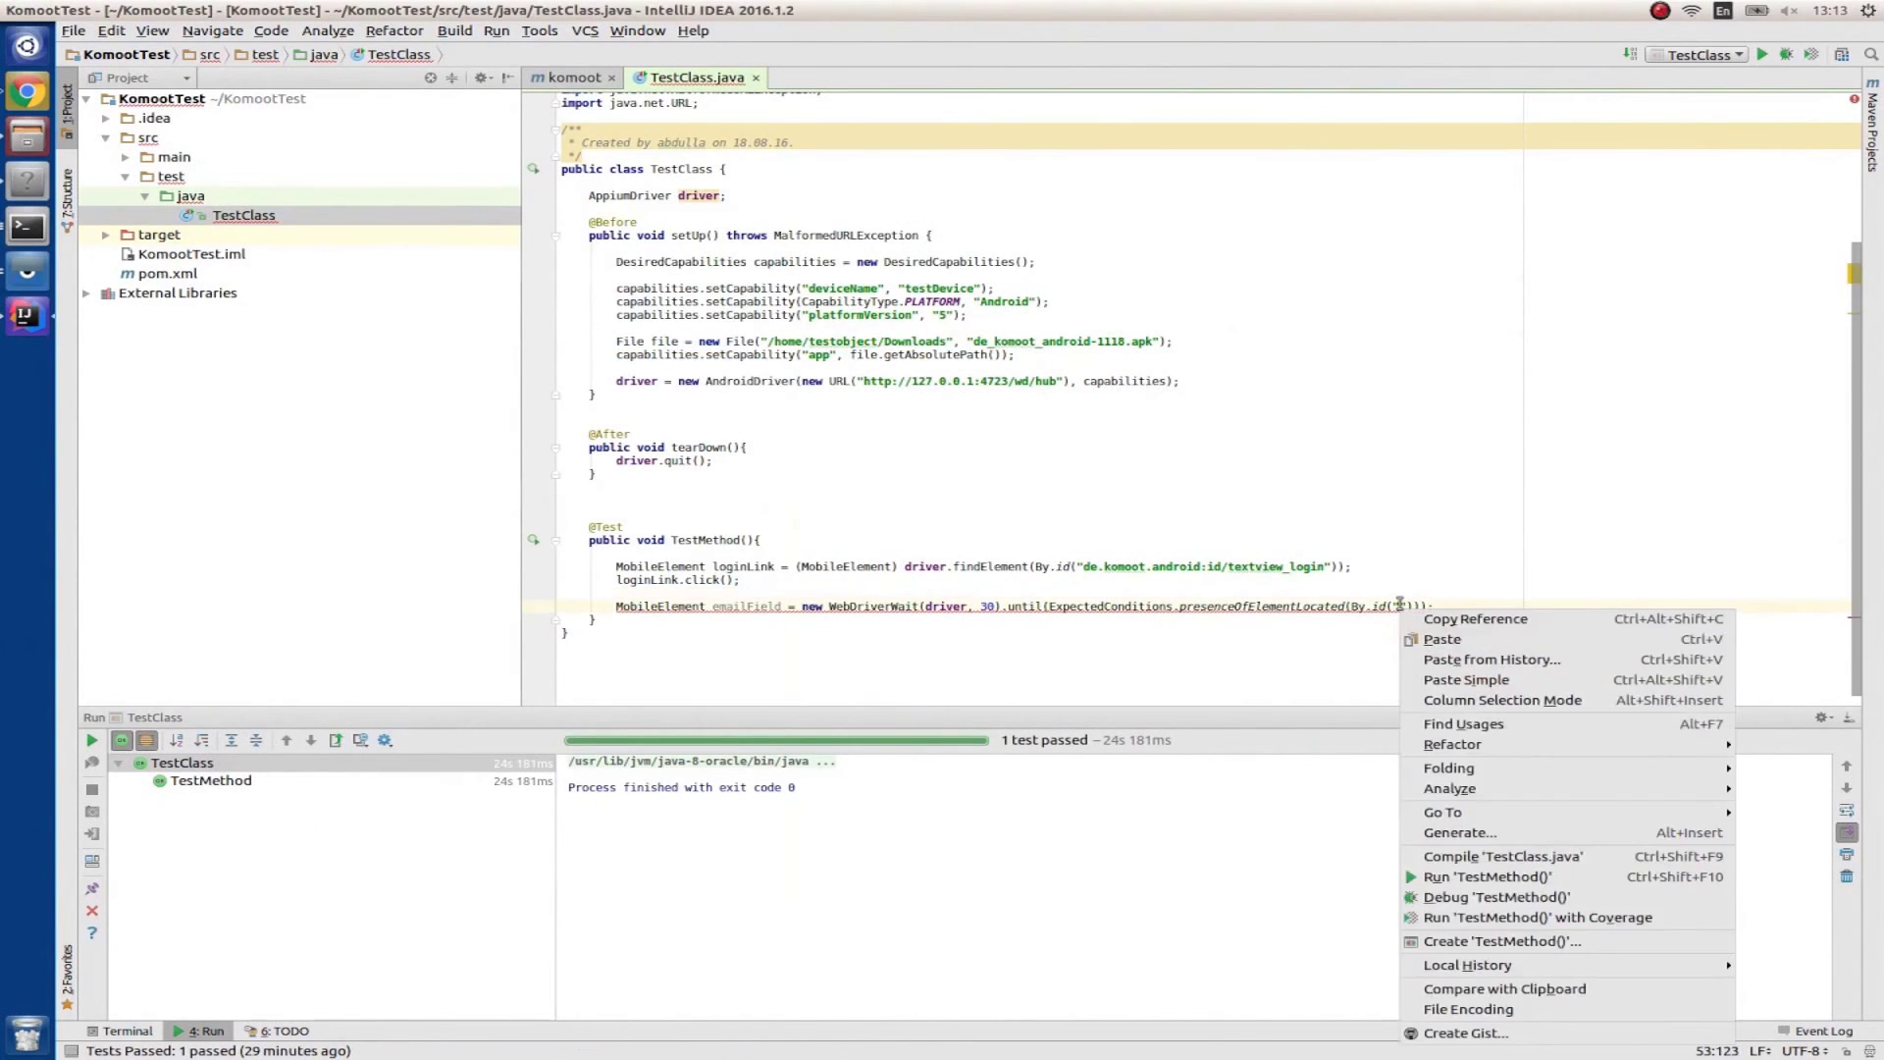
left_click(1398, 607)
right_click(1400, 607)
left_click(1441, 633)
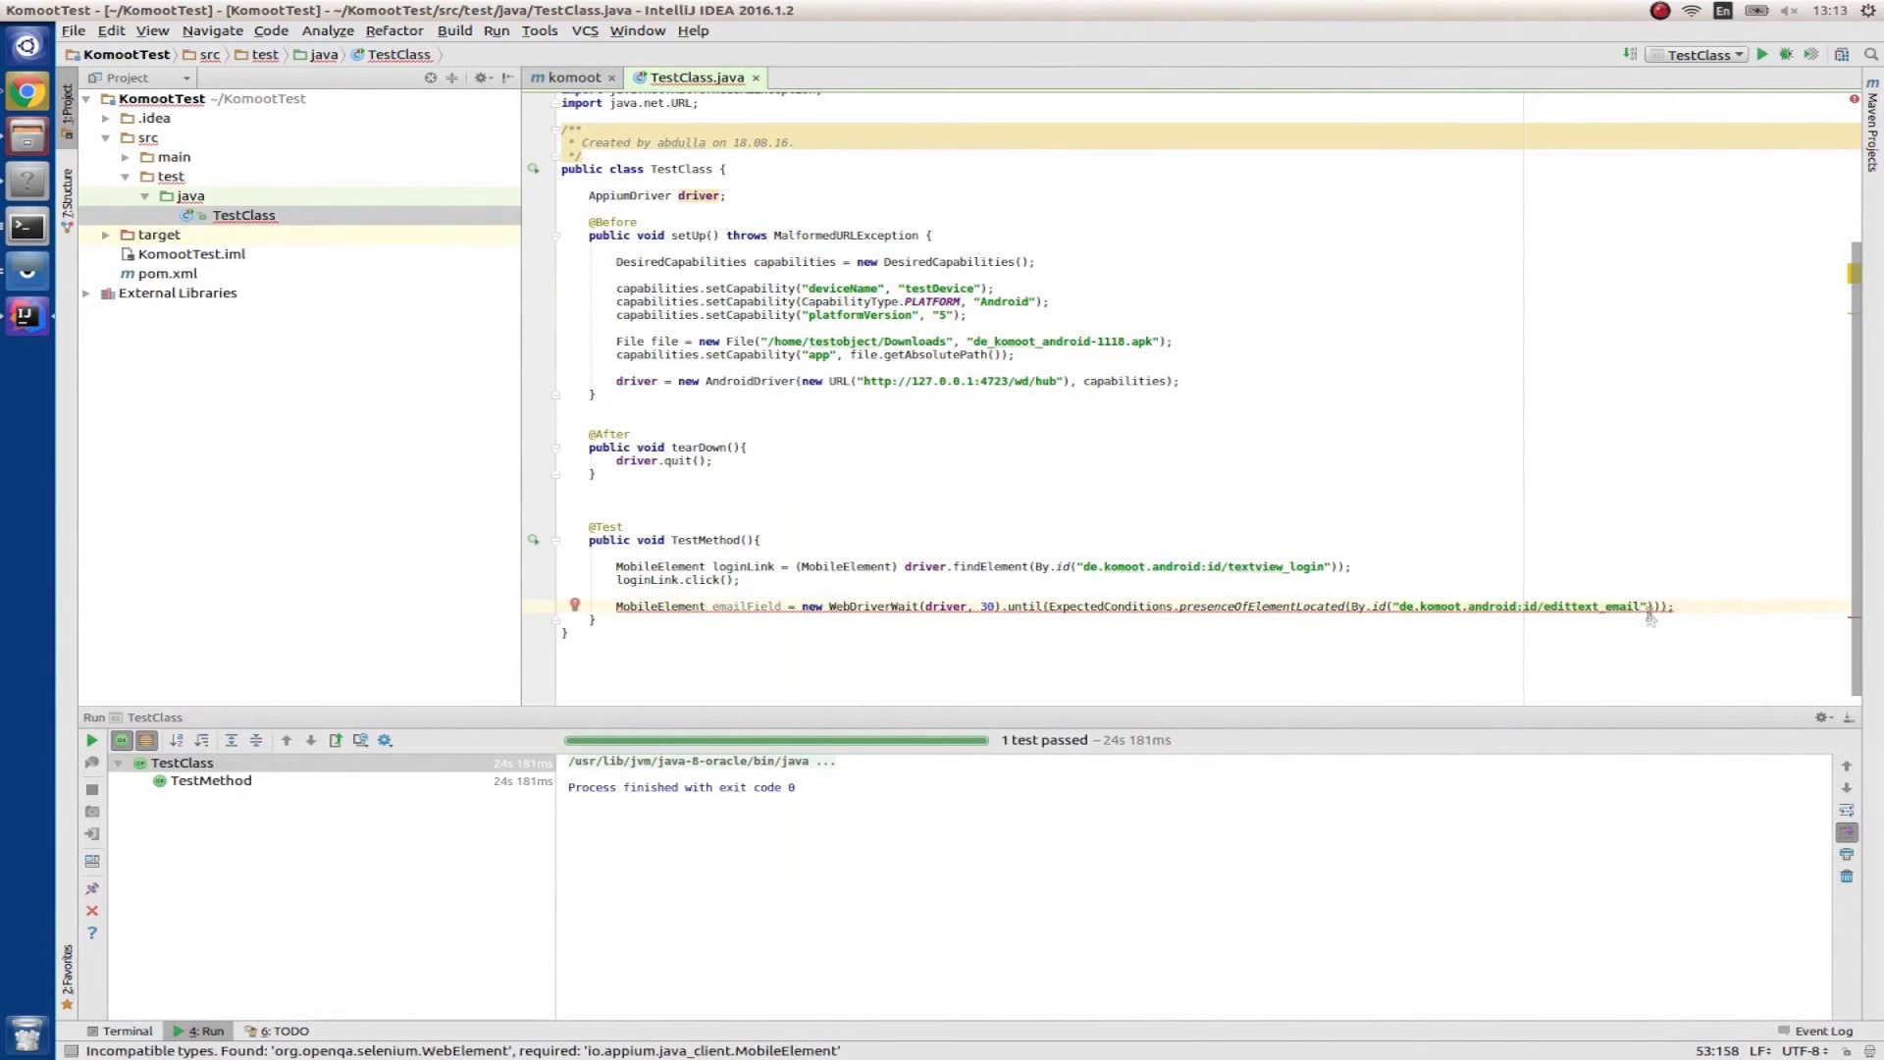
key("alt+Return")
key("Return")
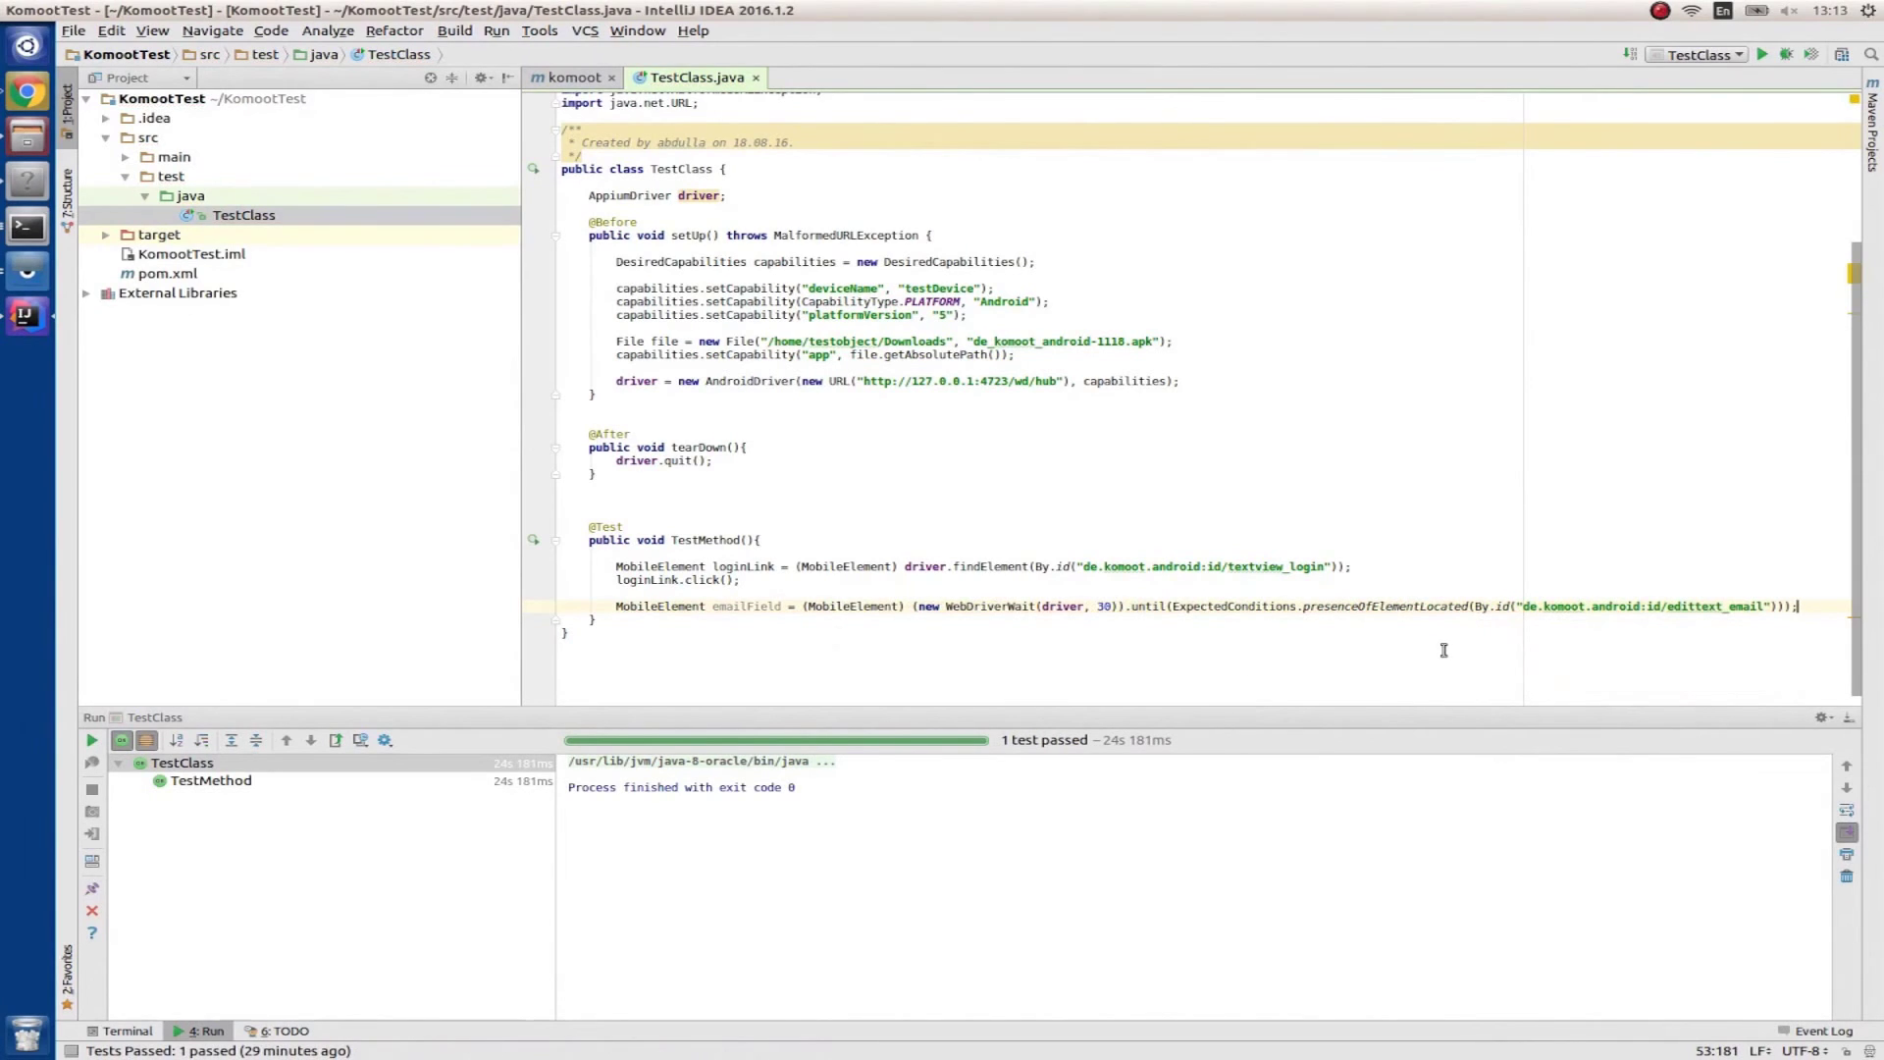
- Add emailField.sendKeys("invalid.email") and select the invalid.email text
key("Return")
type("mail")
key("Tab")
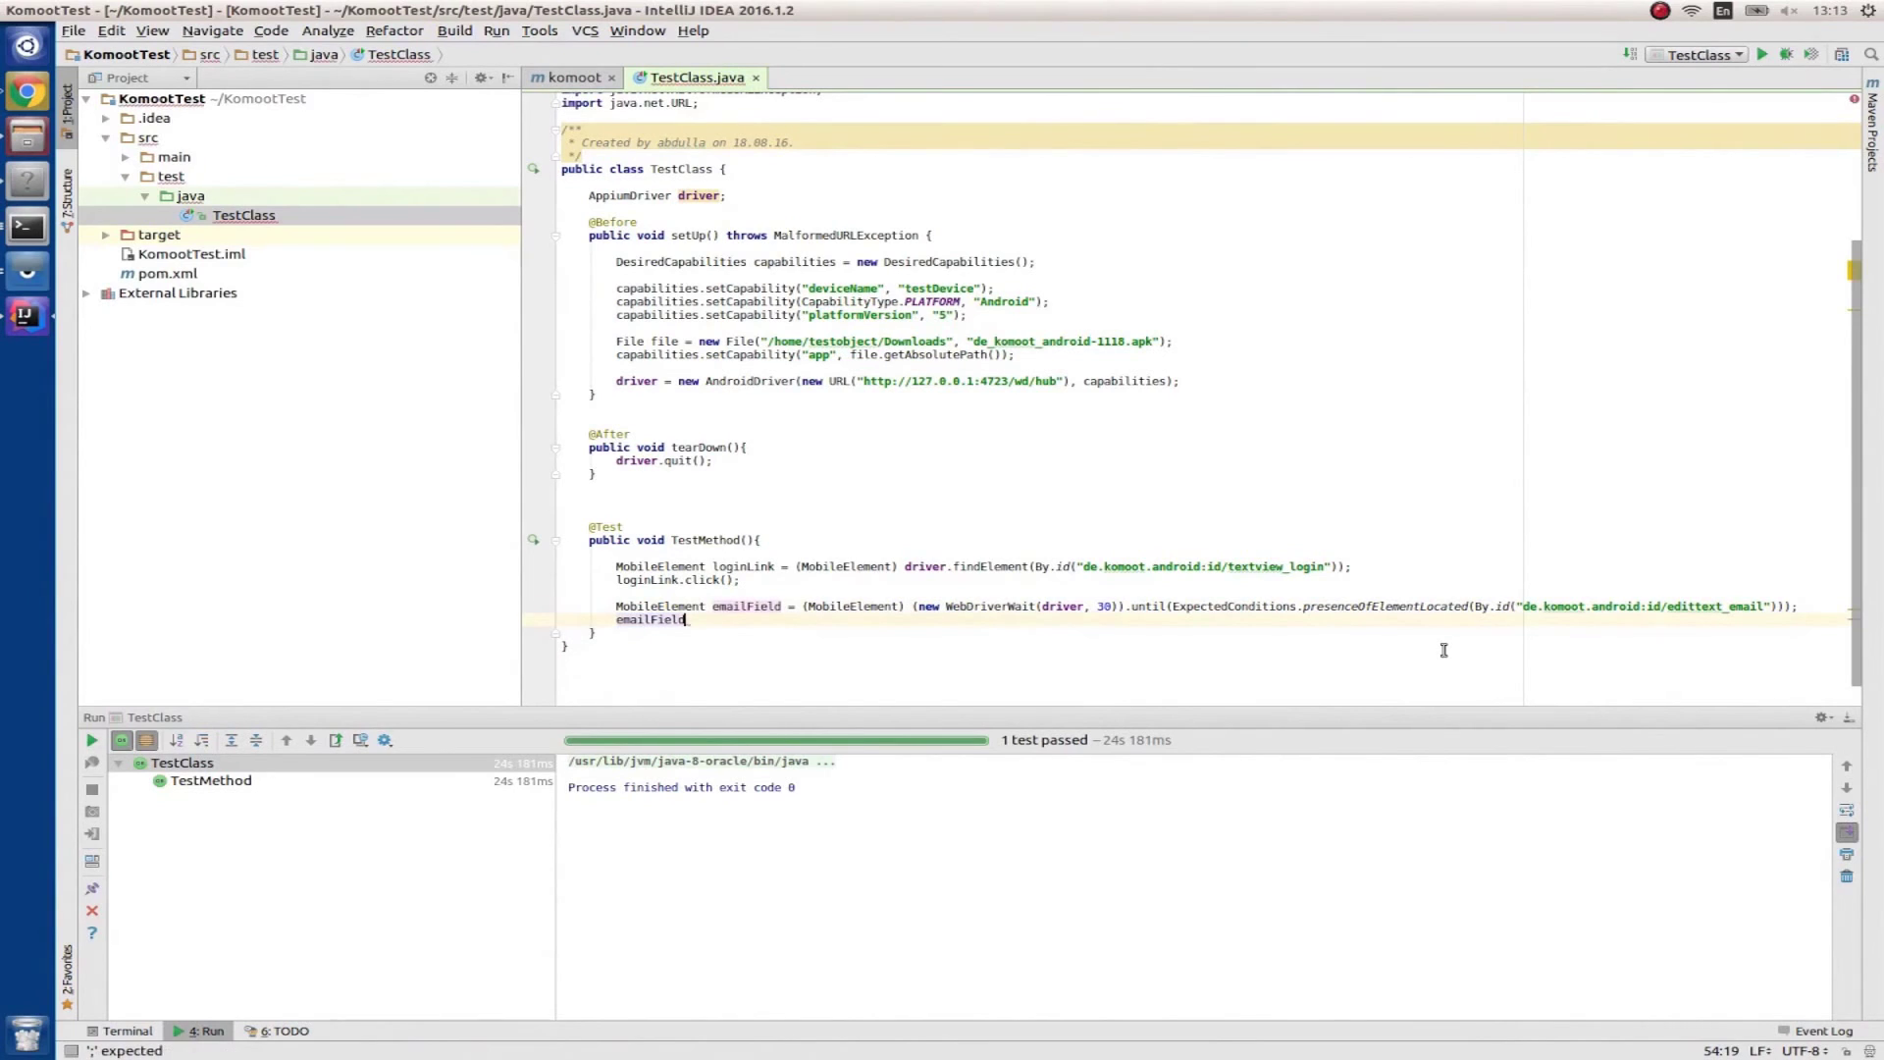
type(".se")
key("Tab")
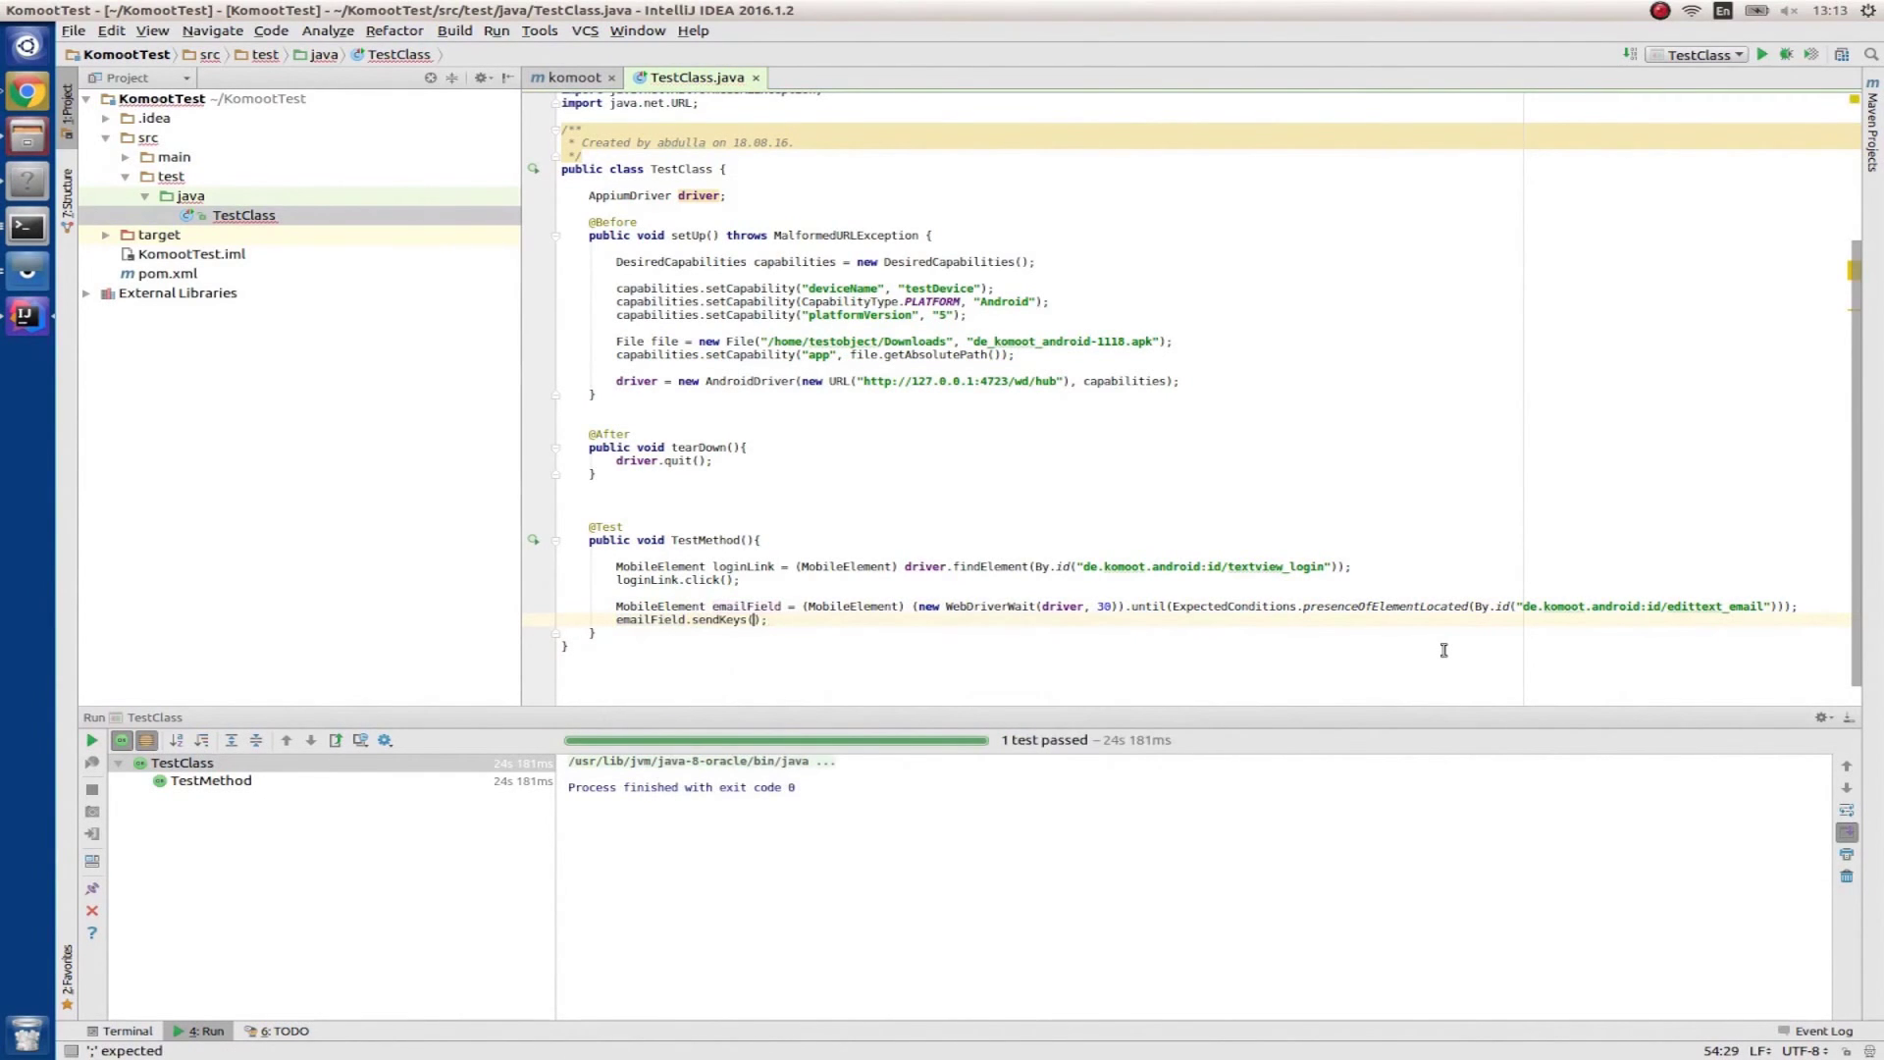
type("\"")
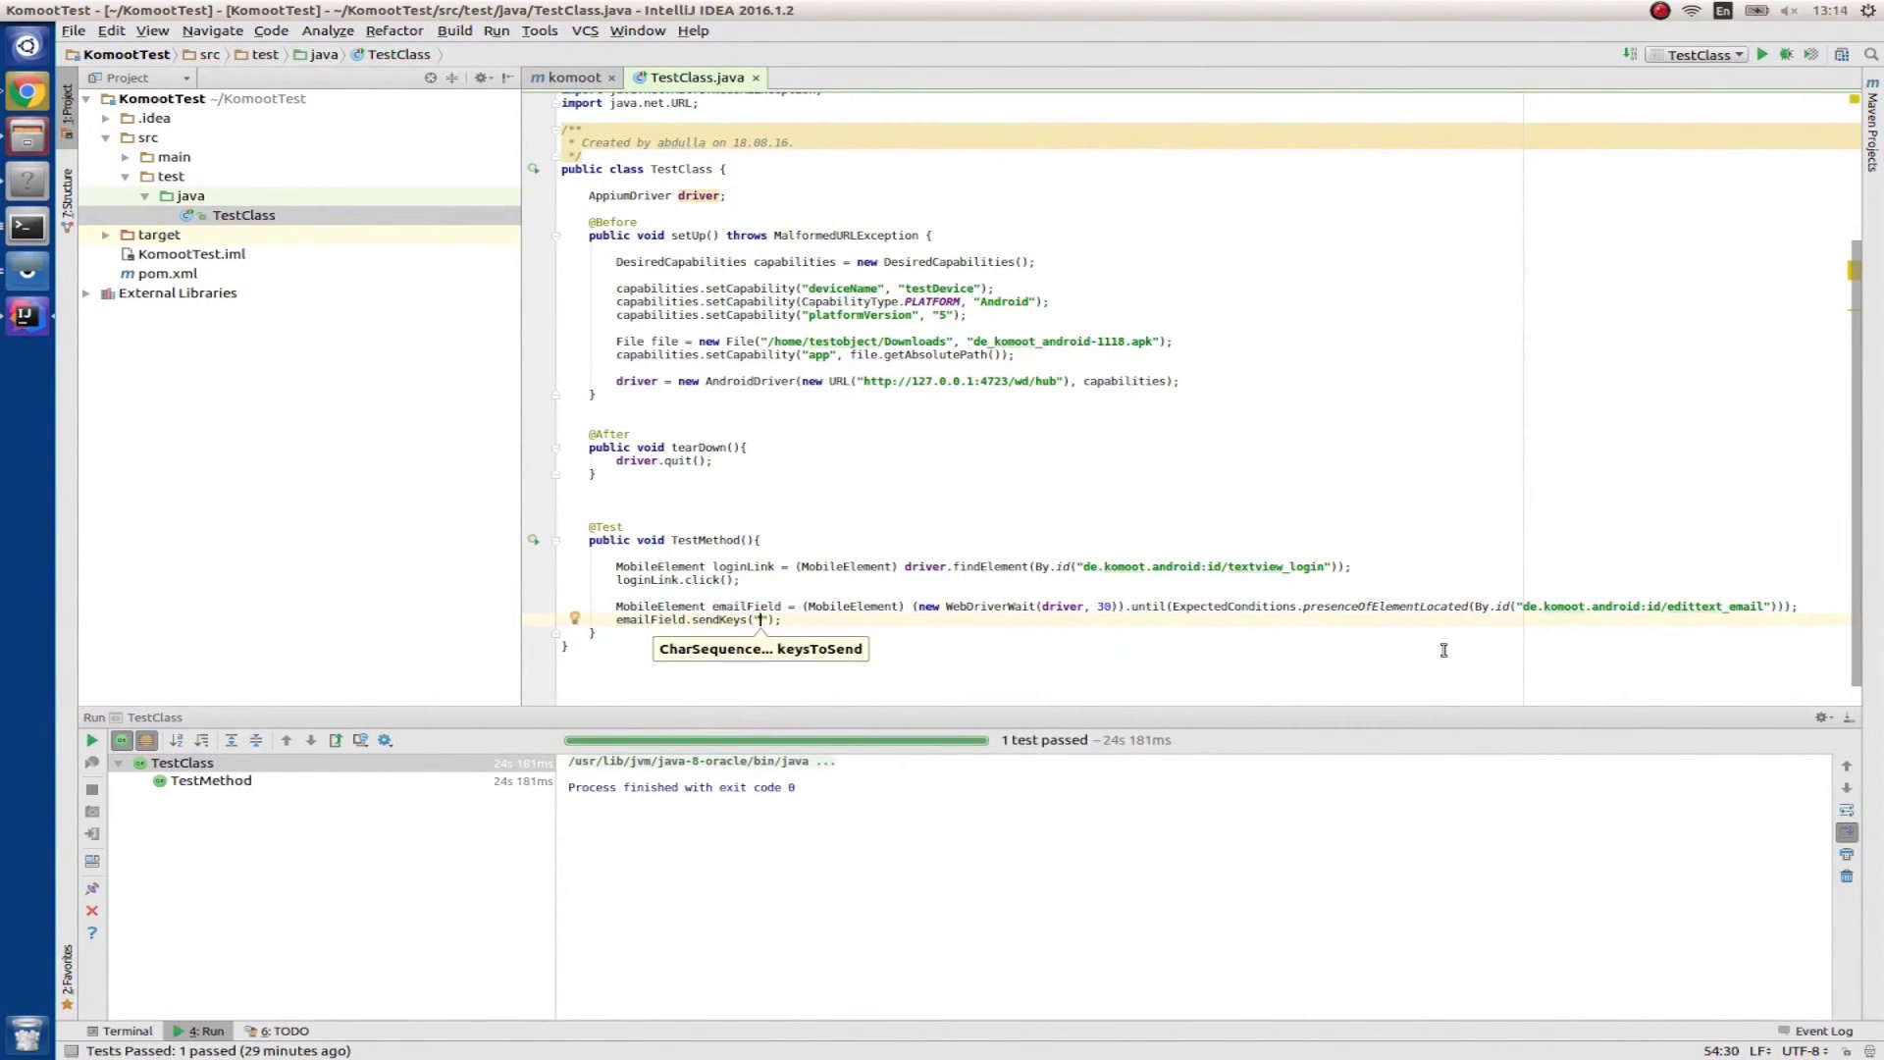
type("invali")
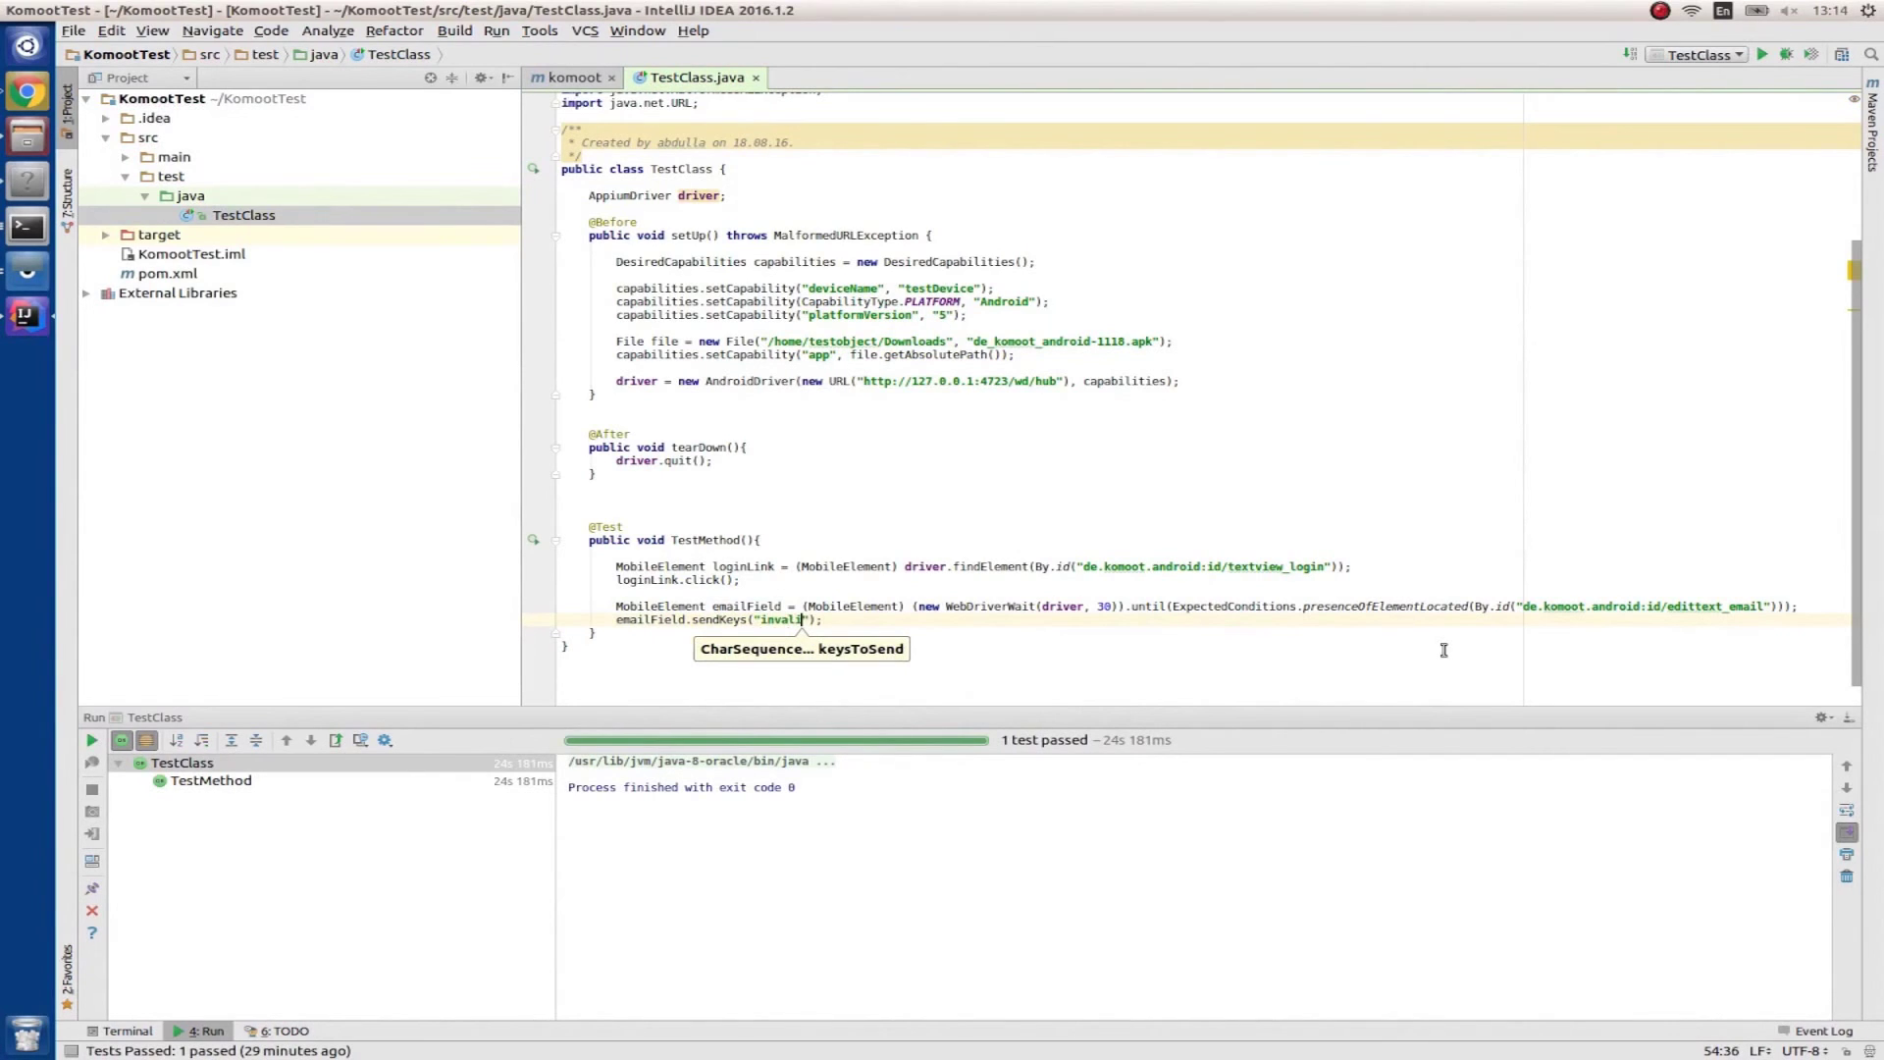
type(".email")
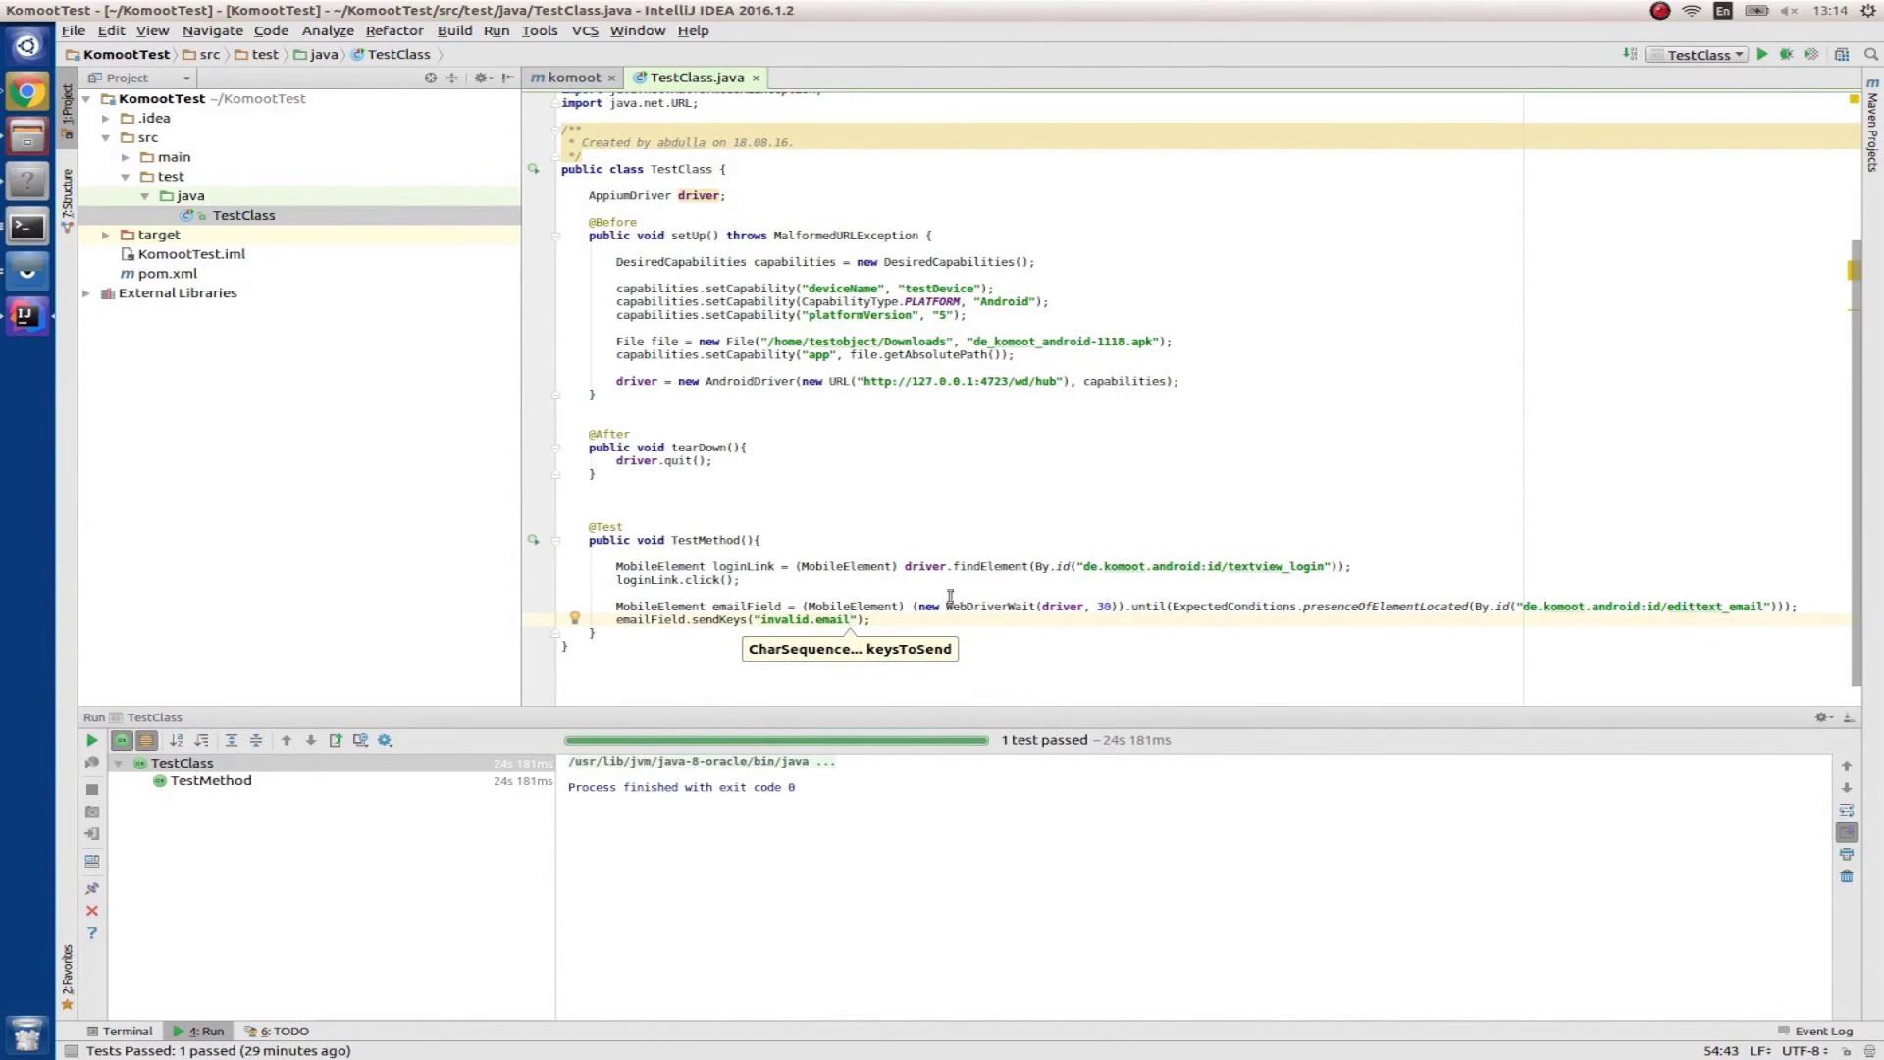
left_click(885, 624)
left_click_drag(857, 620, 757, 620)
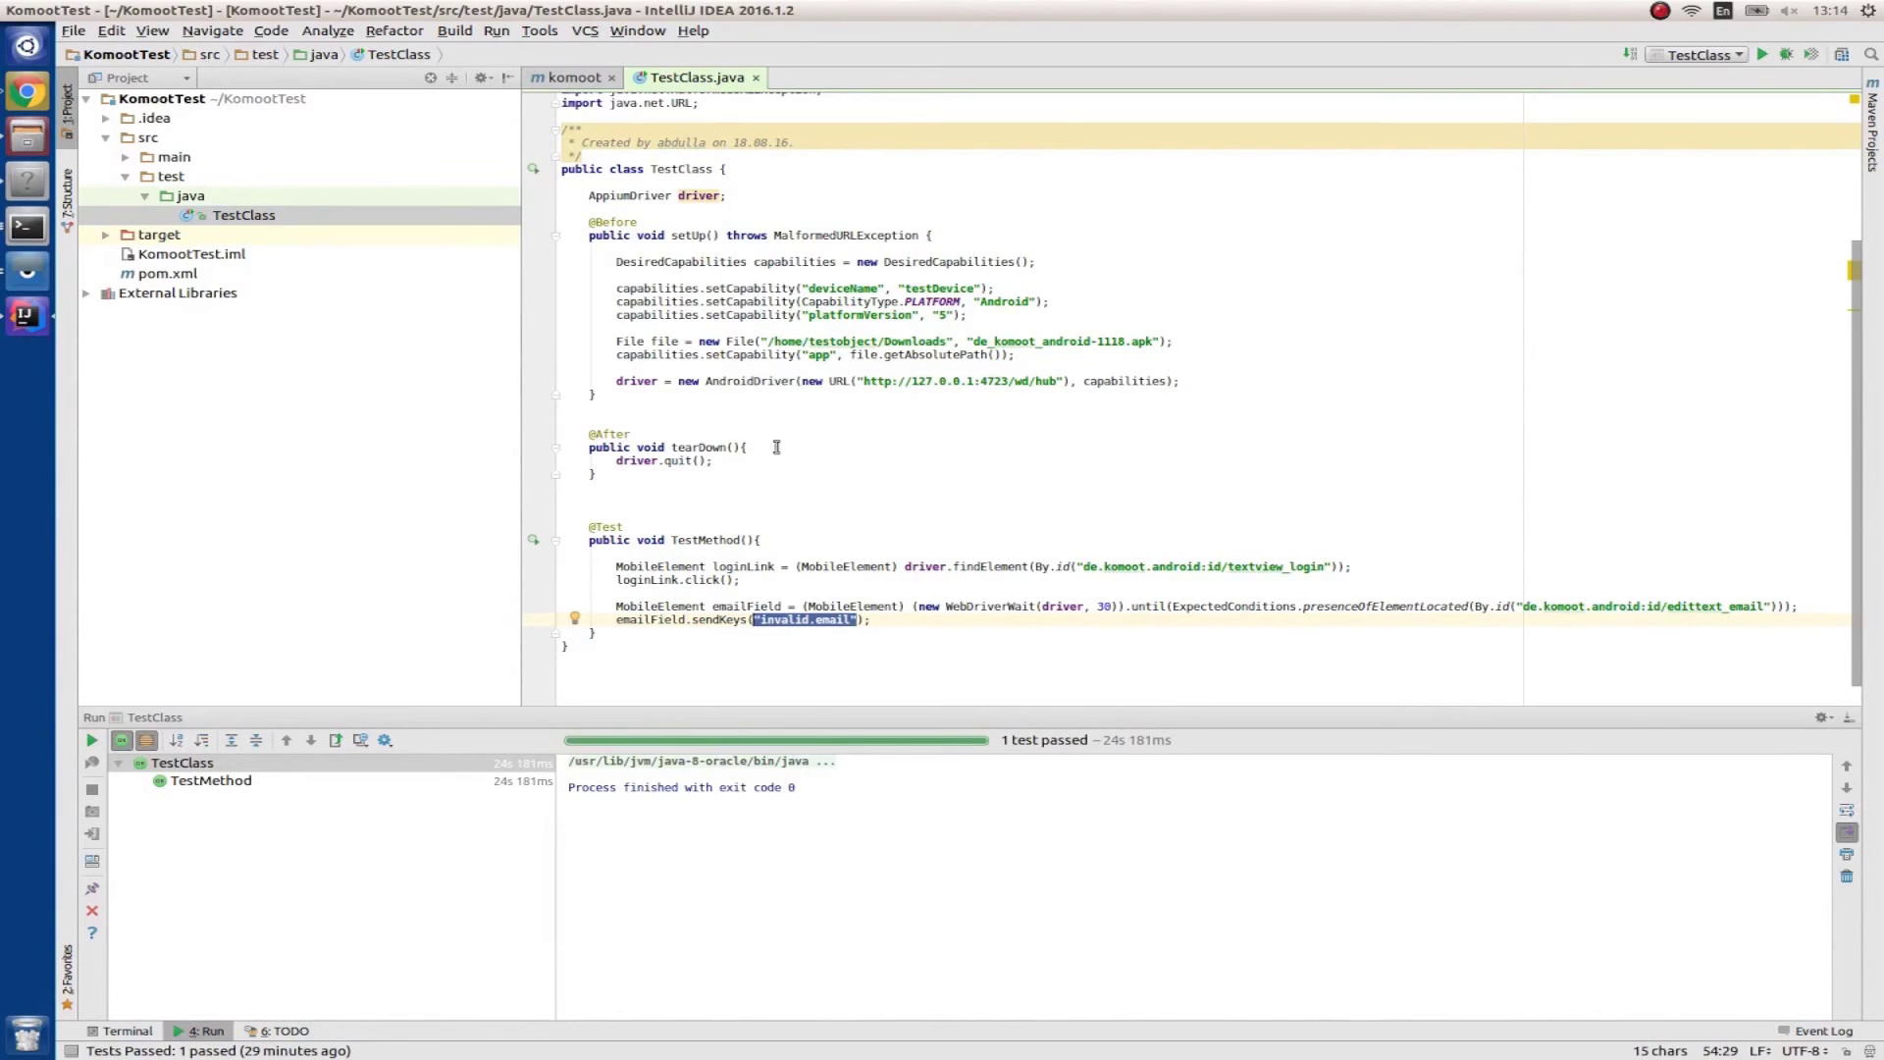
- Cut the 'invalid.email' string and add a new field line below the driver declaration
right_click(810, 620)
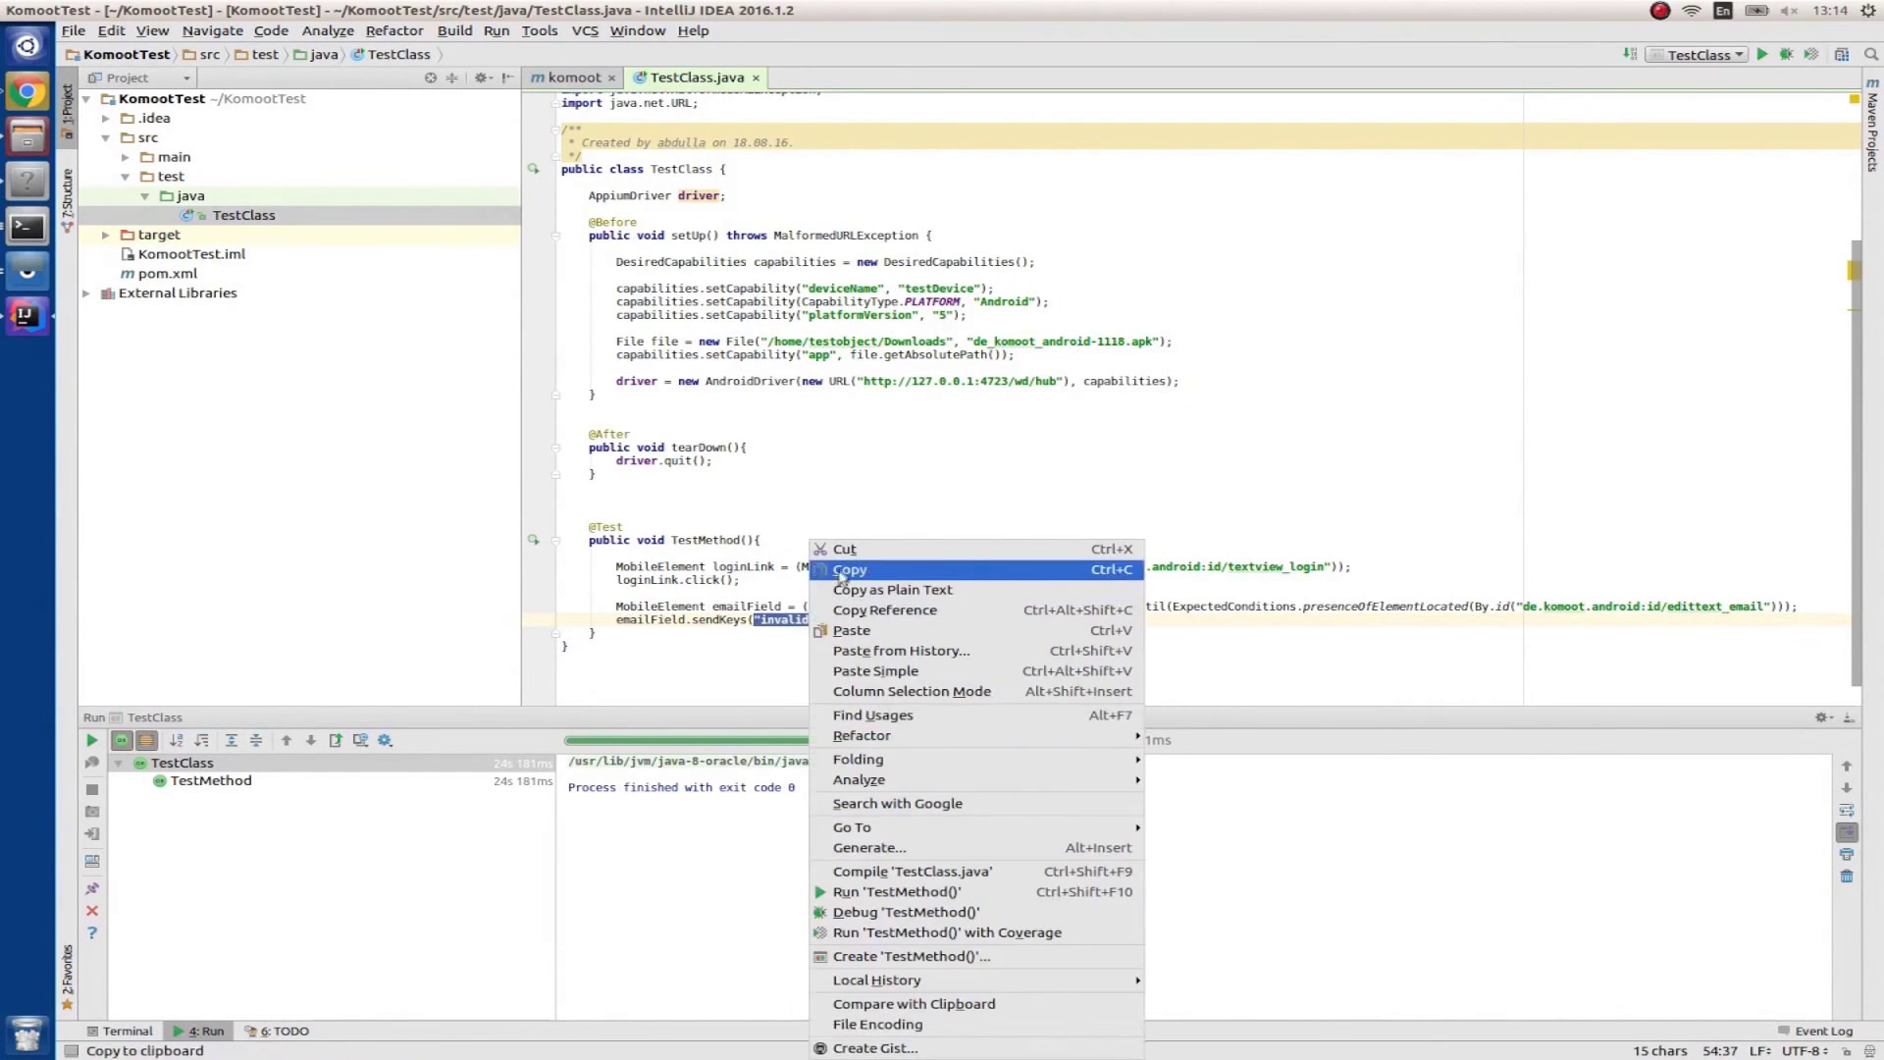
left_click(855, 562)
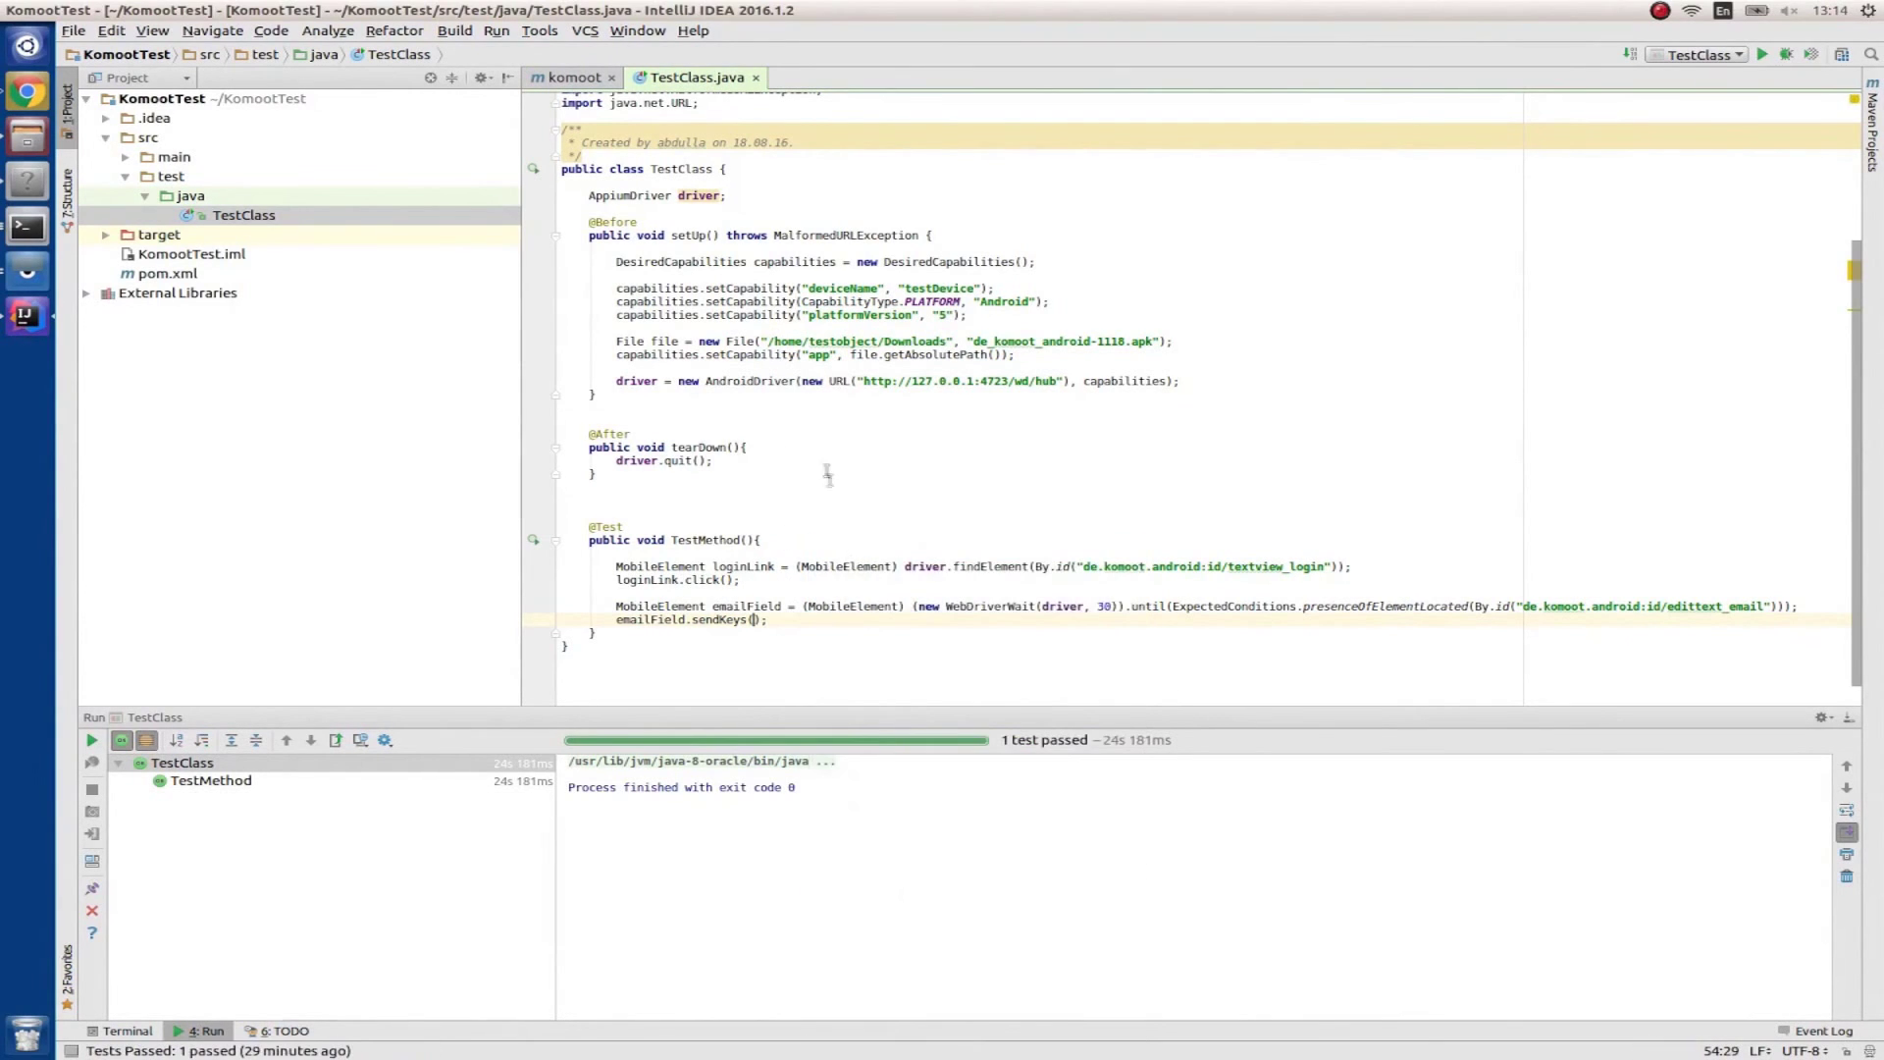
left_click(747, 198)
key("Return")
key("Return")
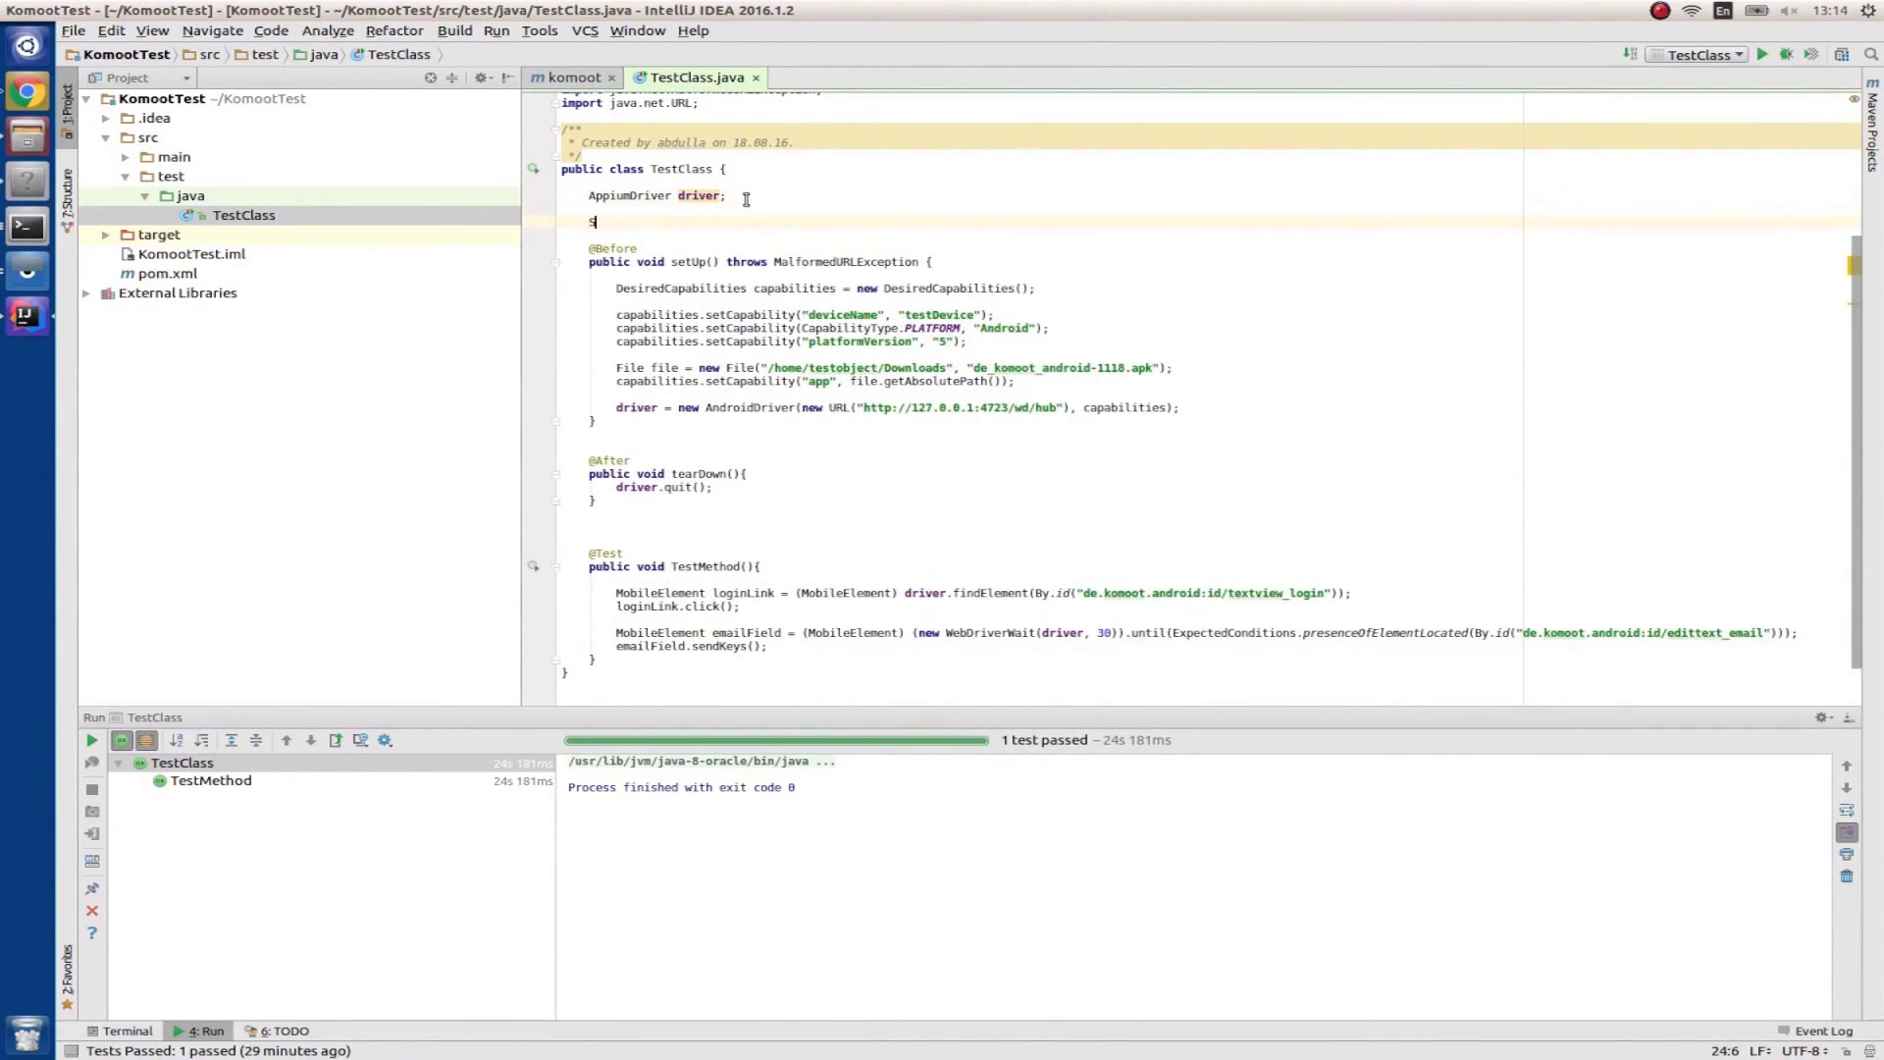
type("tring invalidEmail = \"invalid.email\";")
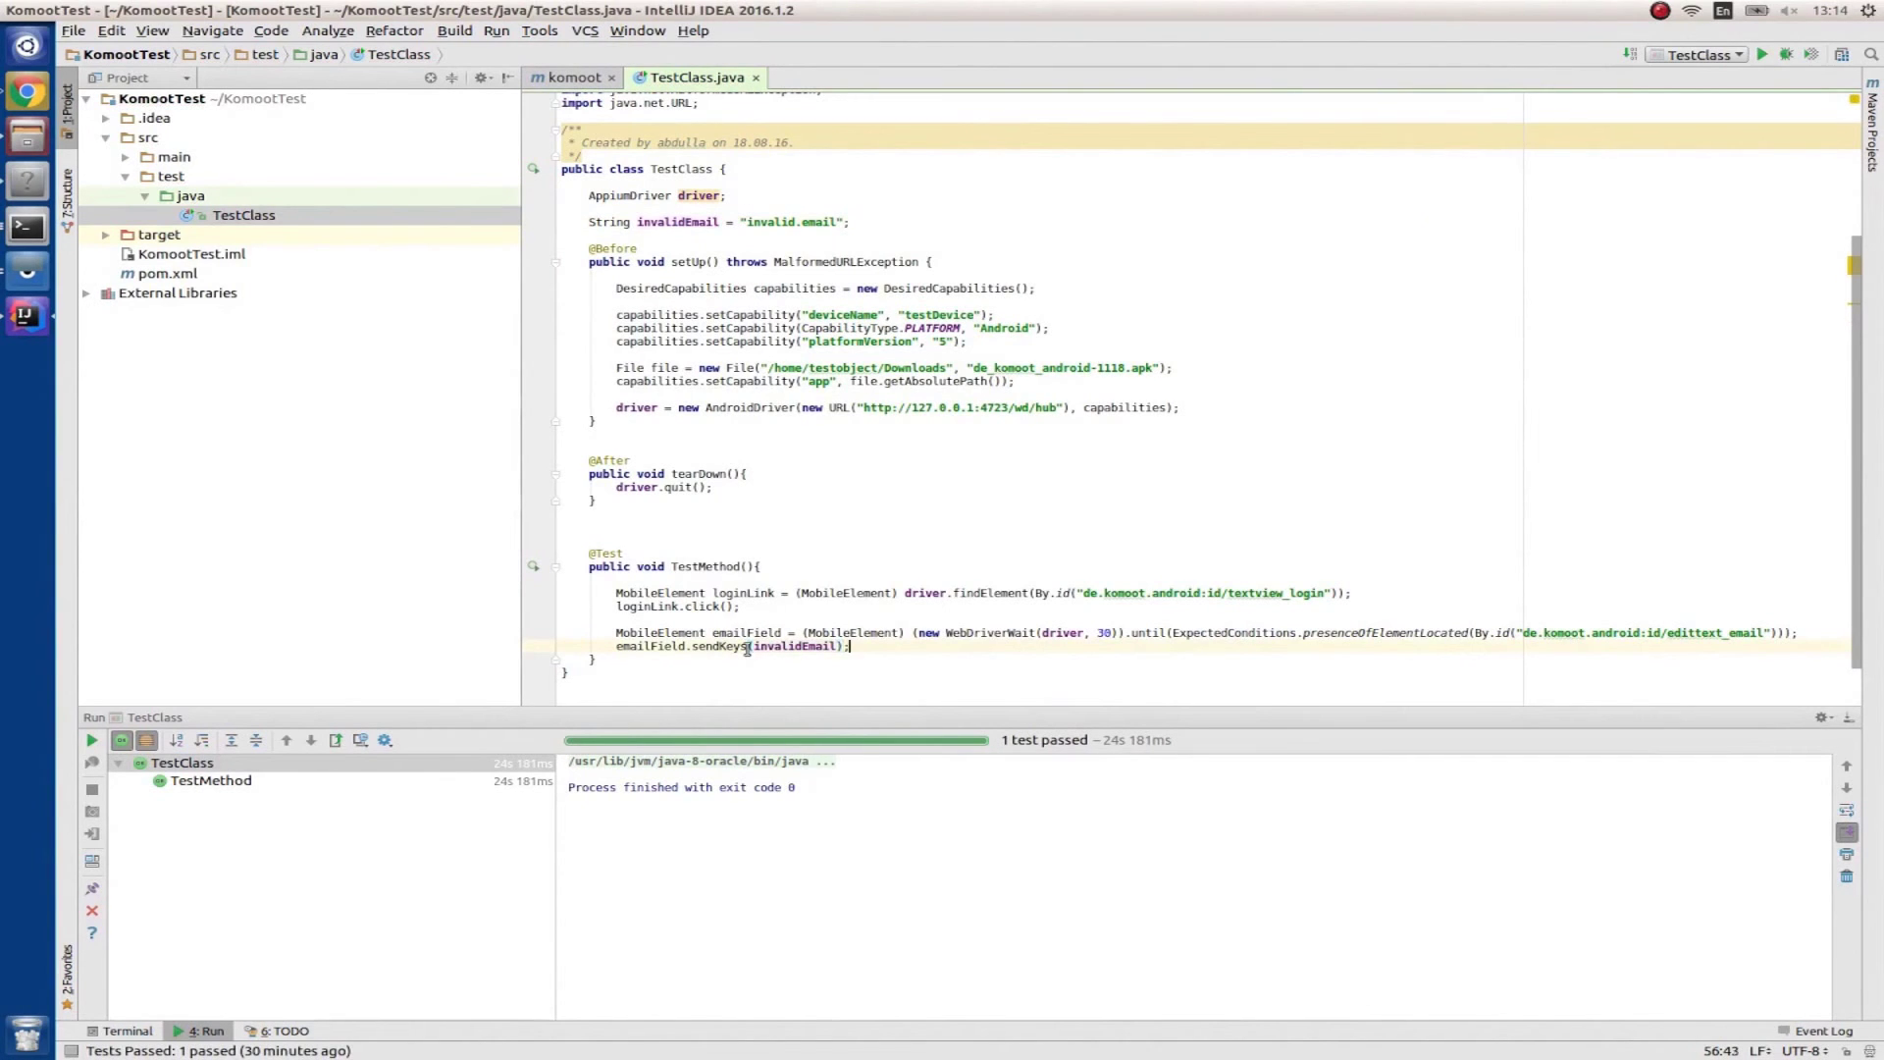
key("End")
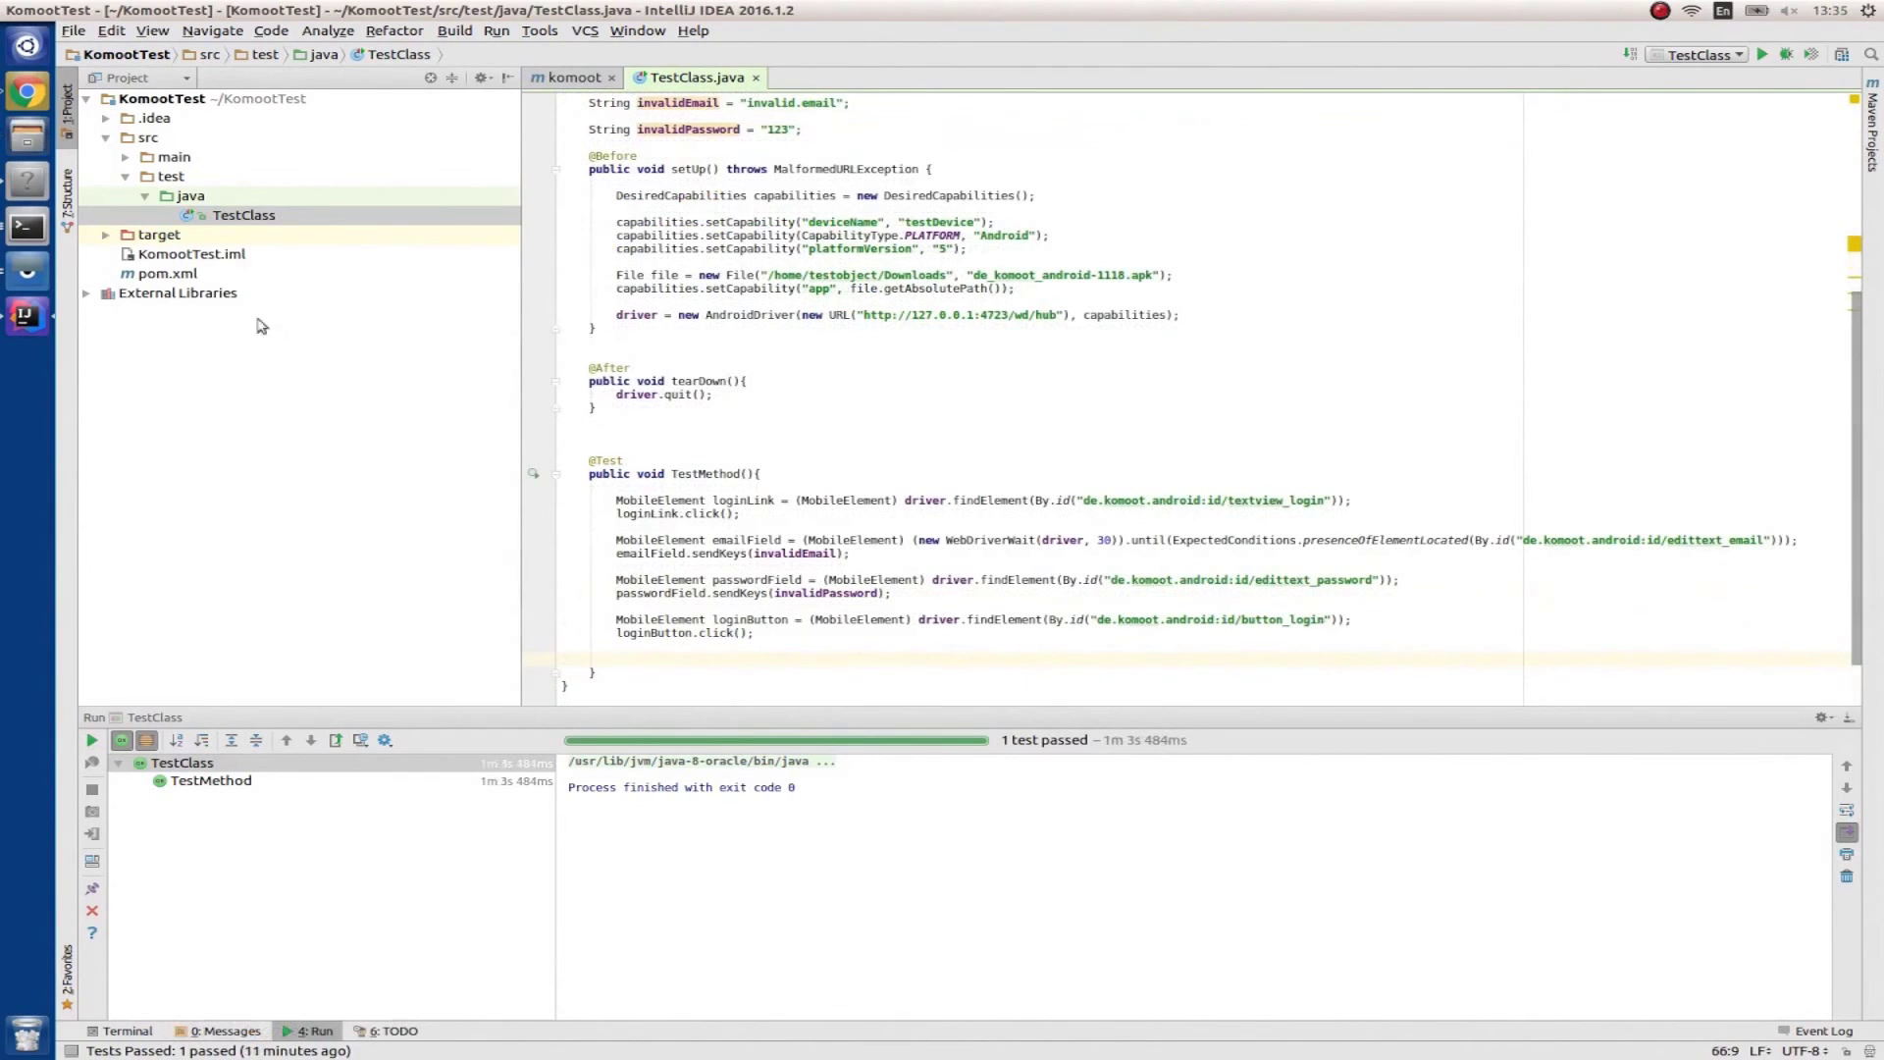
- Show the Vysor mirror with the 'Email address invalid' dialog, then UI Automator Viewer
left_click(33, 270)
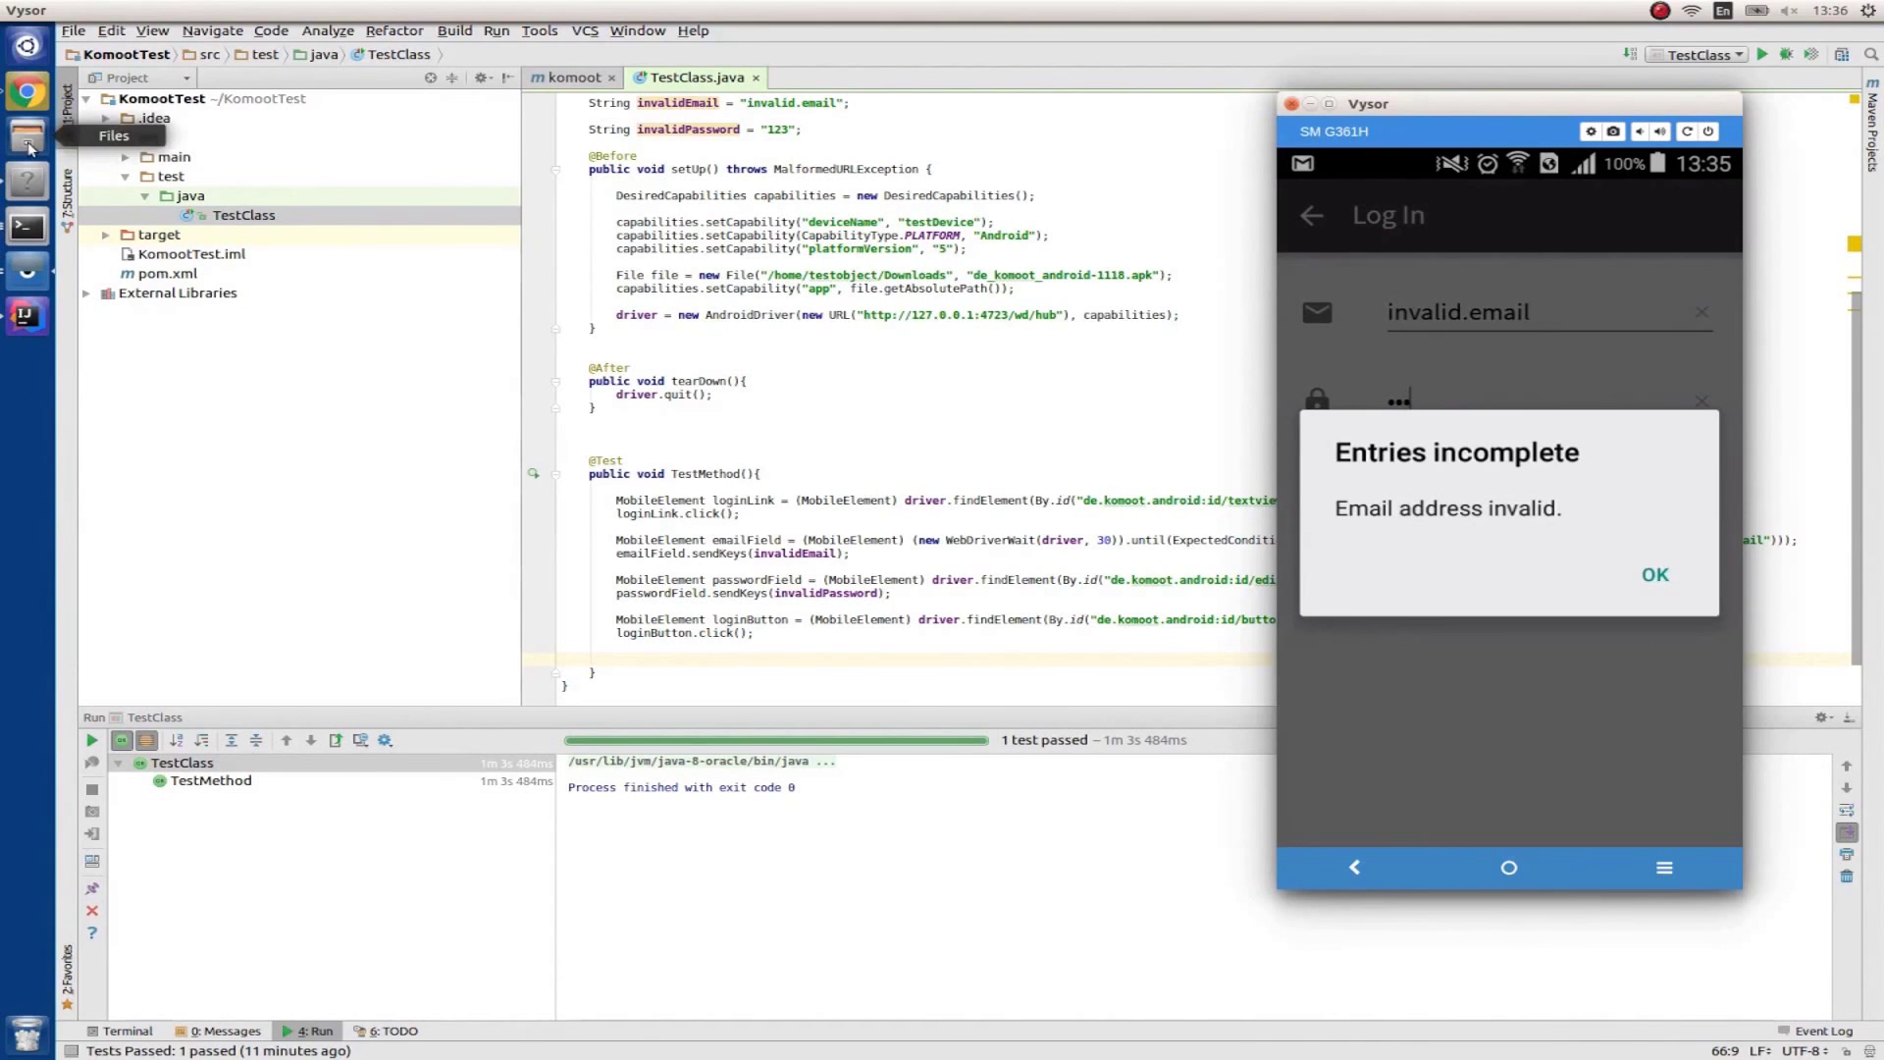
left_click(28, 180)
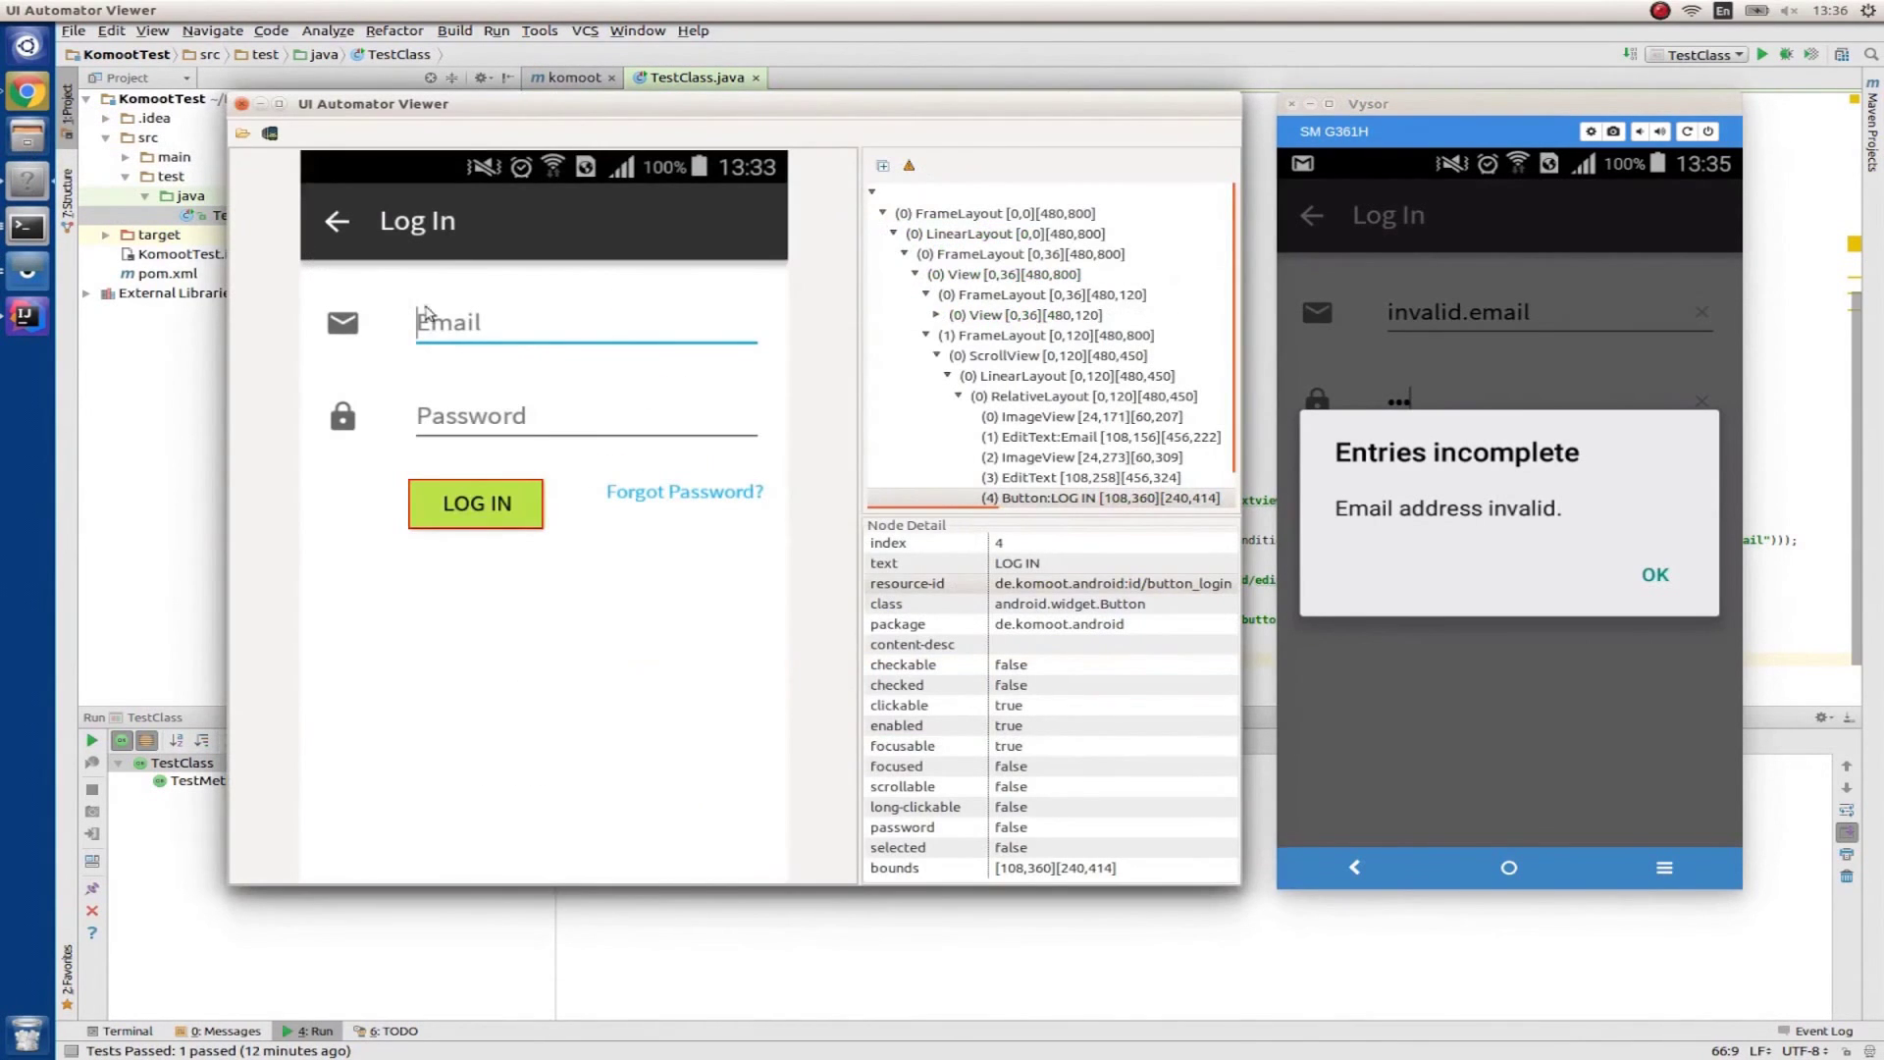
- Screenshot the error dialog and inspect the 'Email address invalid.' message node (android:id/message)
left_click(270, 134)
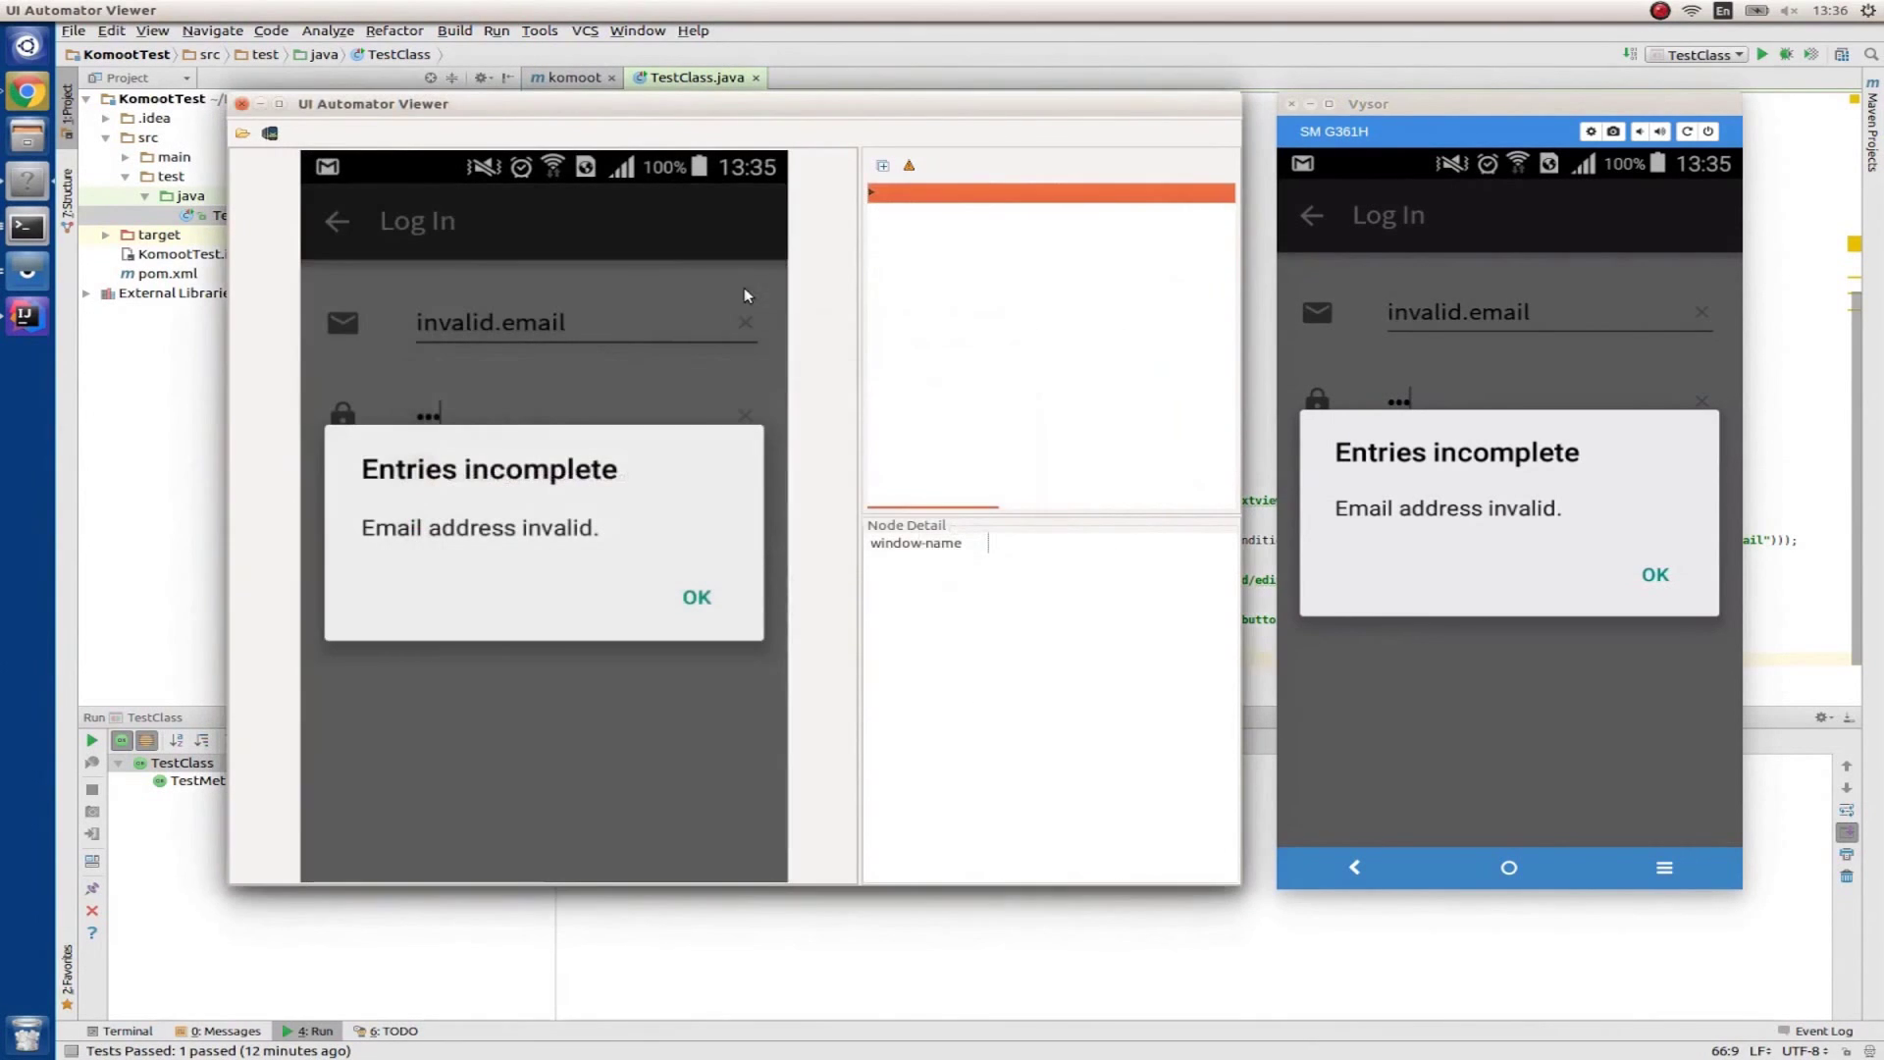
left_click(519, 533)
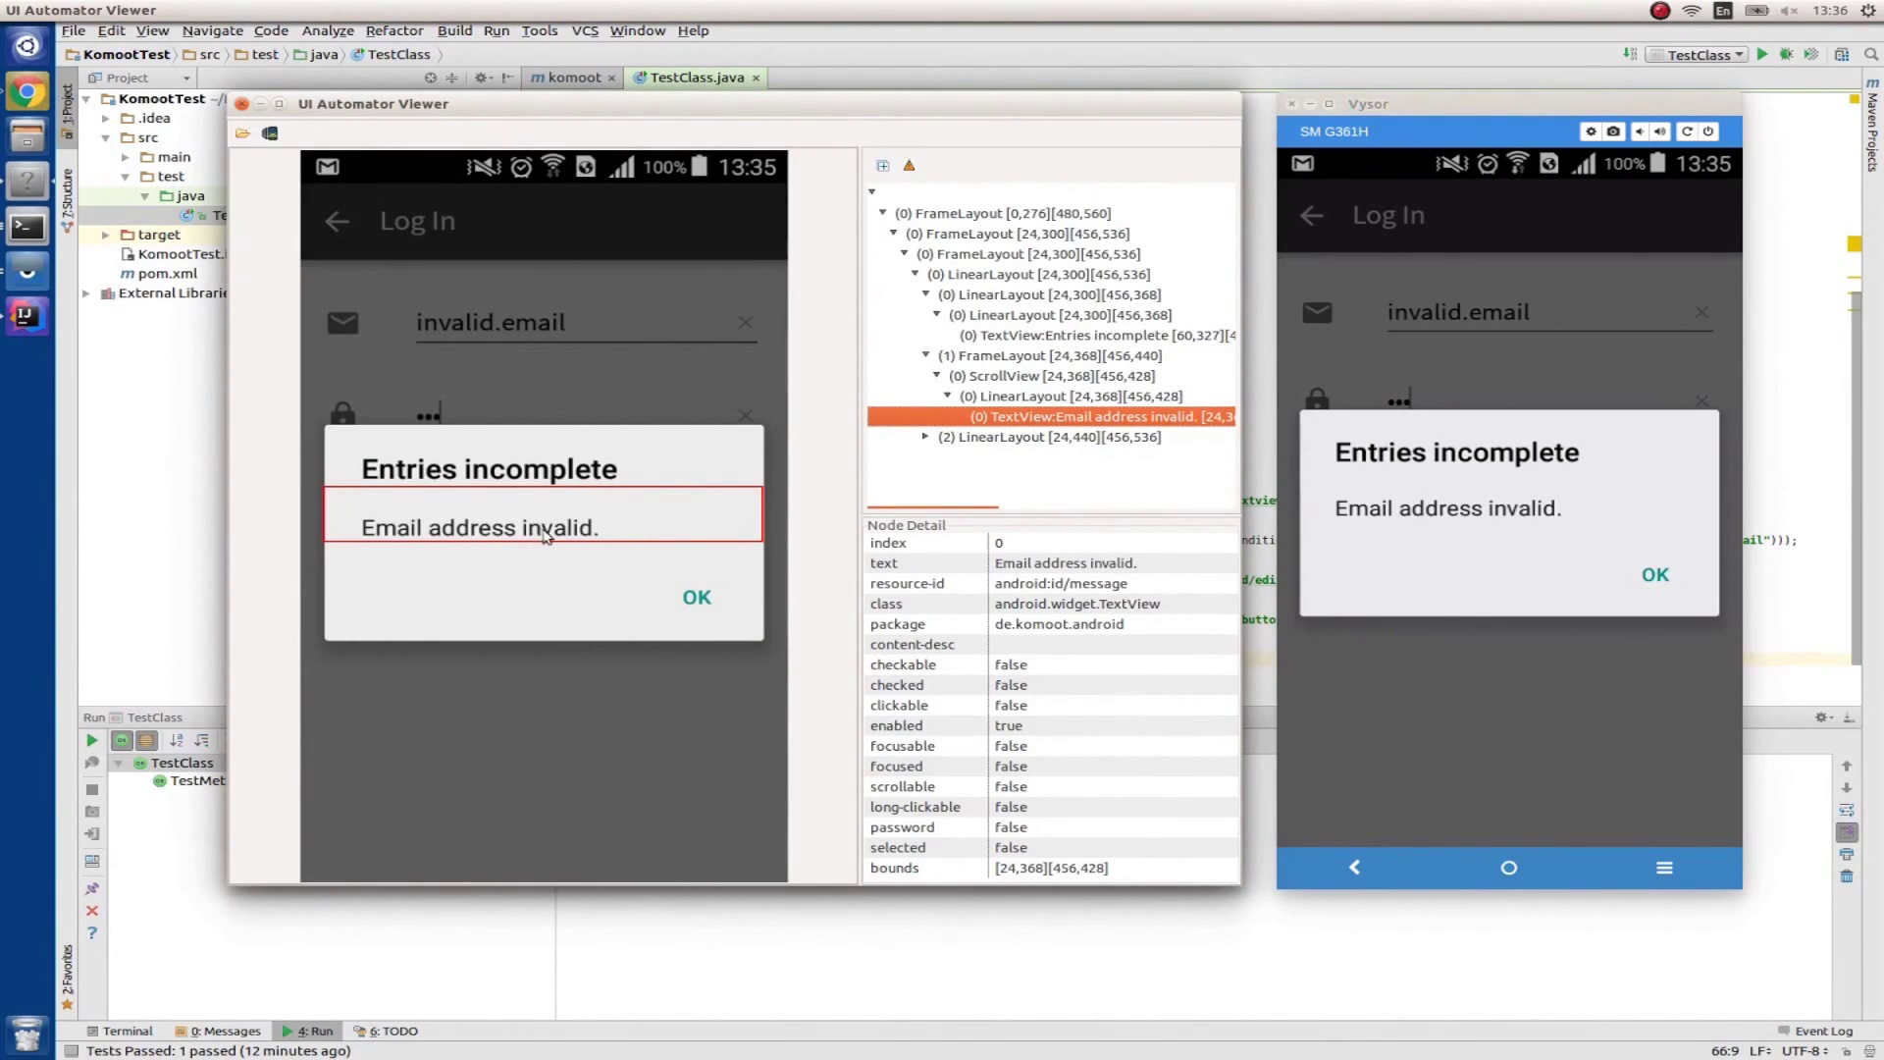
- Paste the errorMessage WebDriverWait on android:id/message before the method end and start assertEquals
left_click(1262, 673)
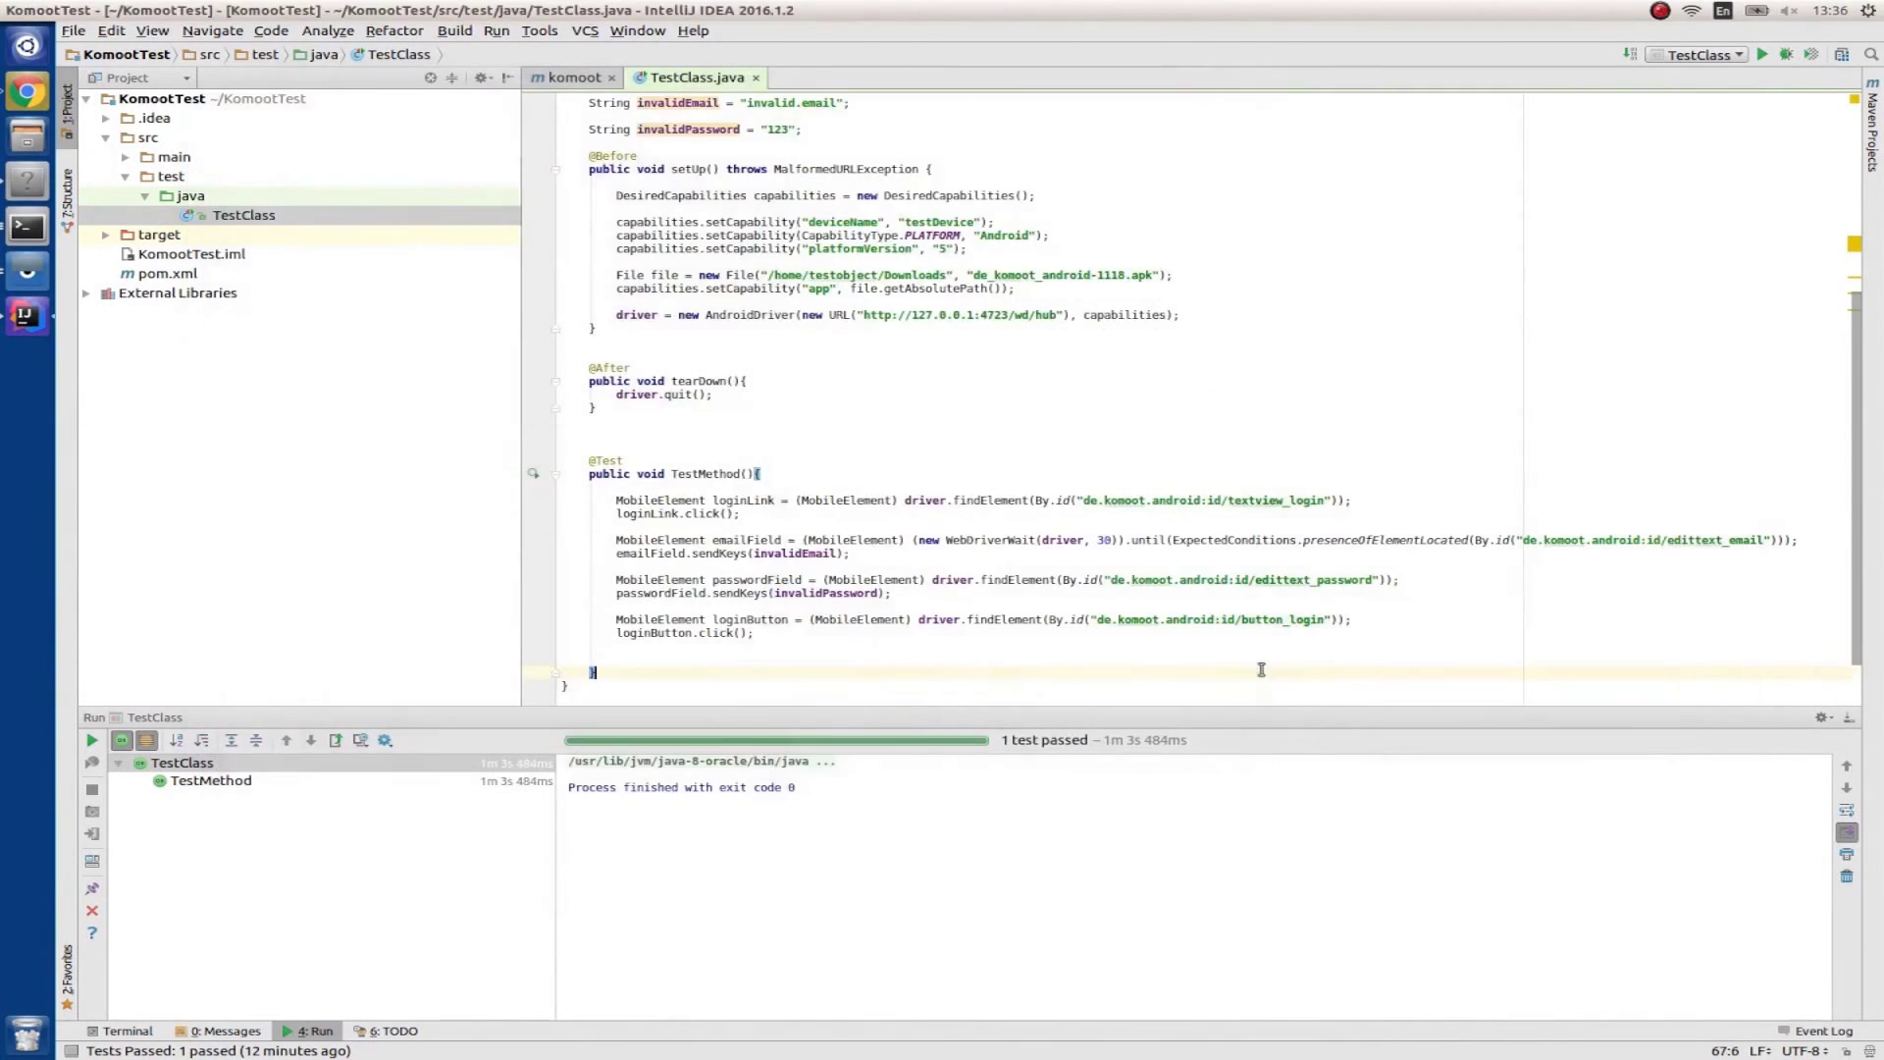
left_click(1144, 658)
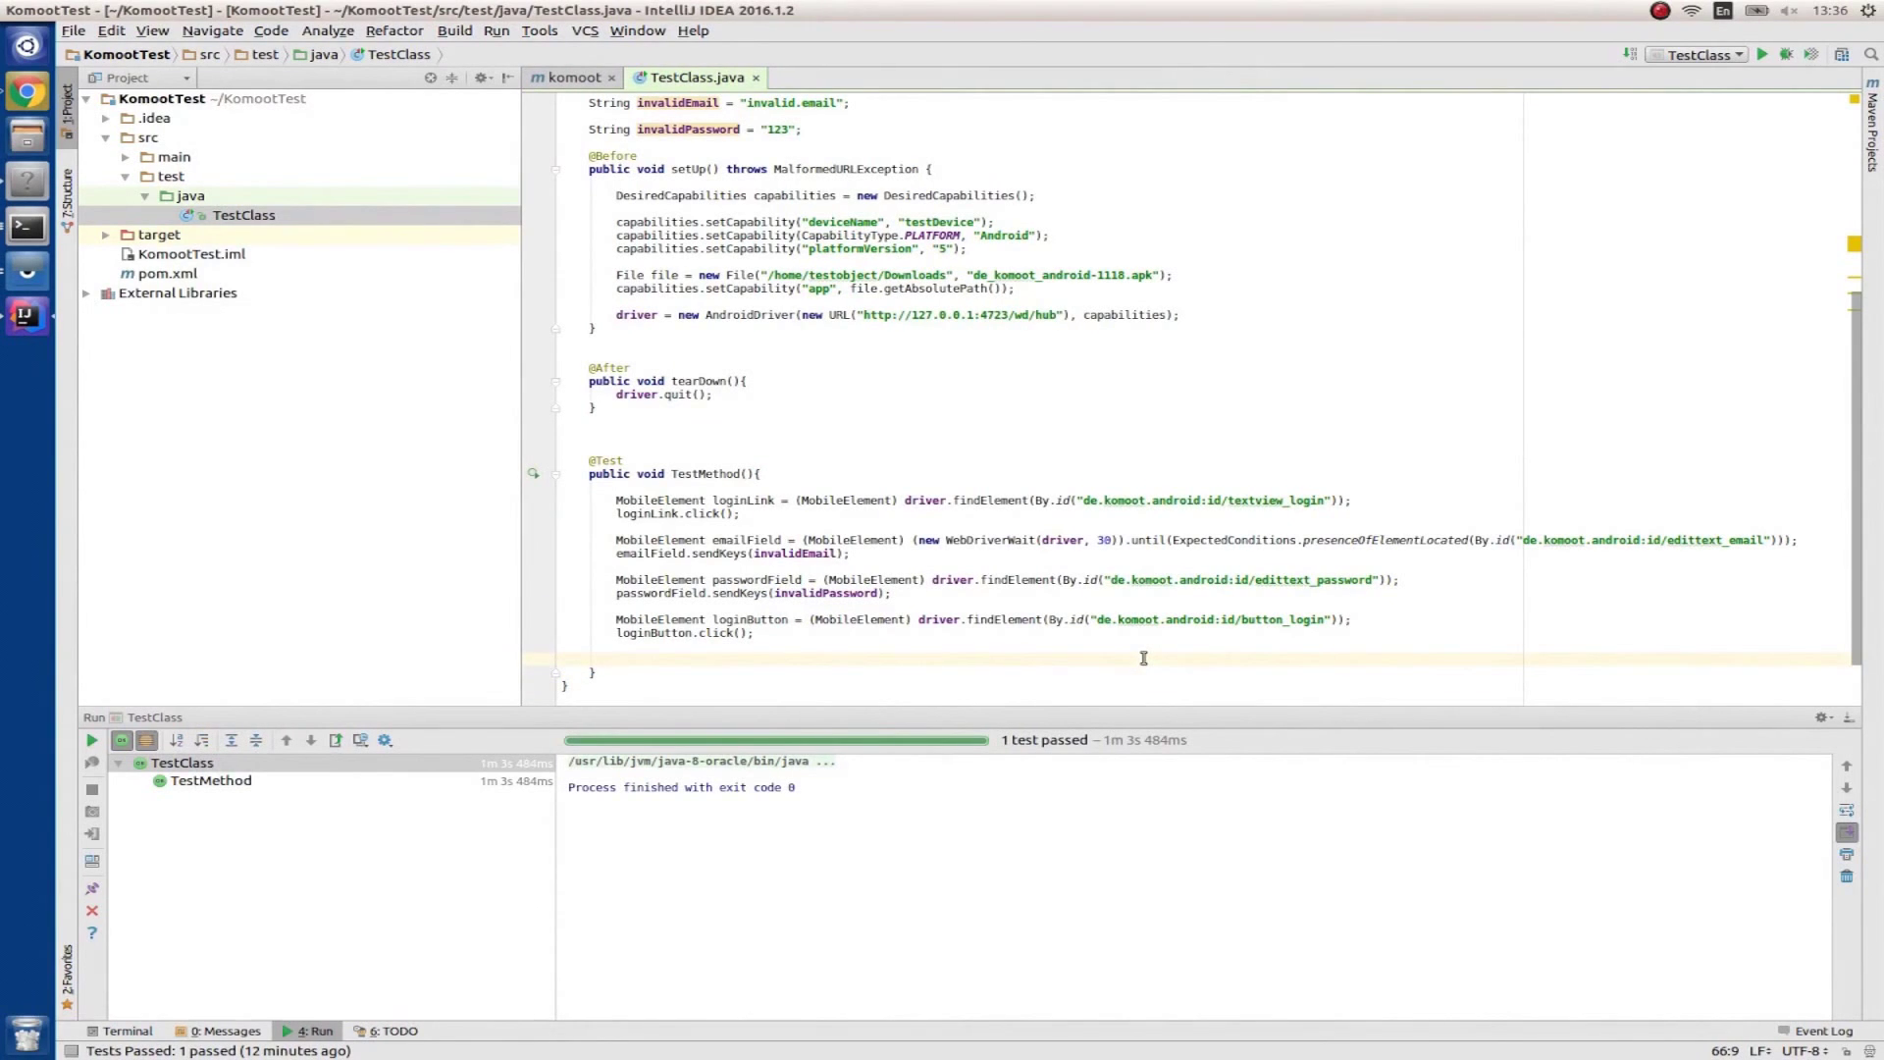
type("Mo")
key("ctrl+v")
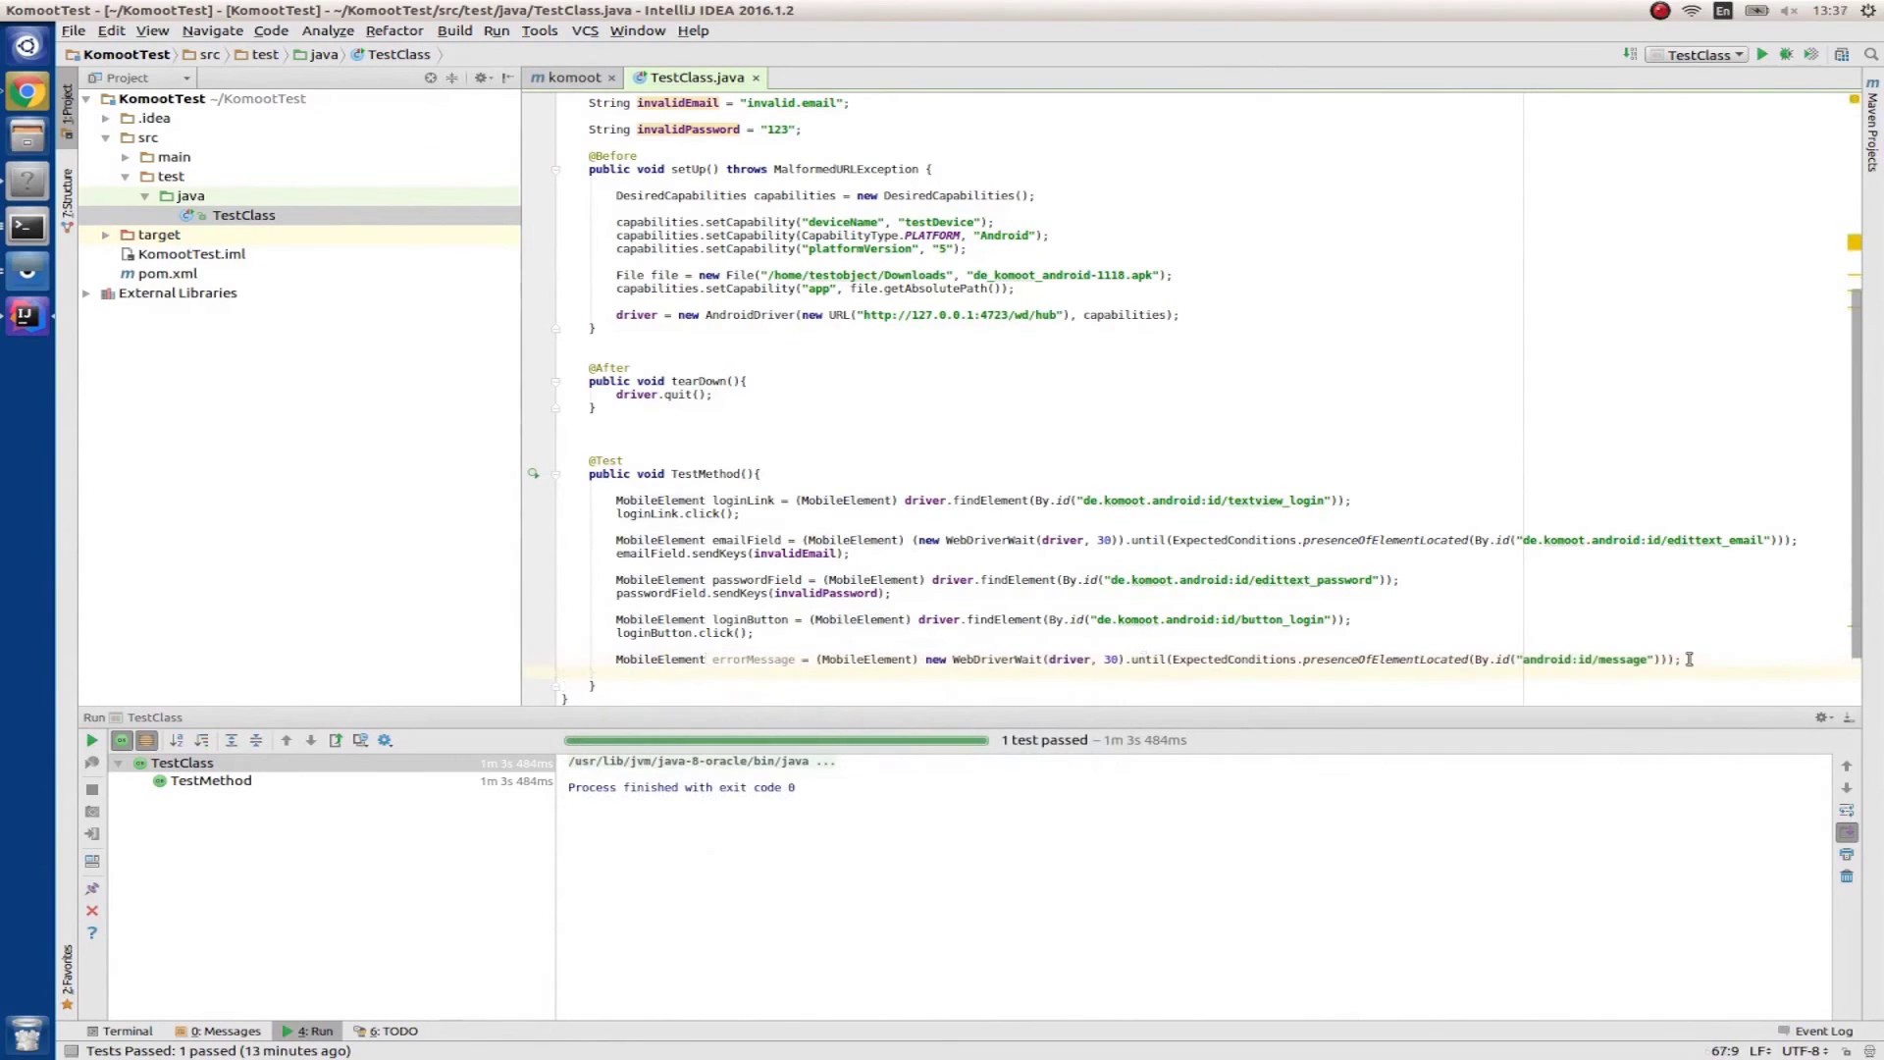
type("assertEquals(")
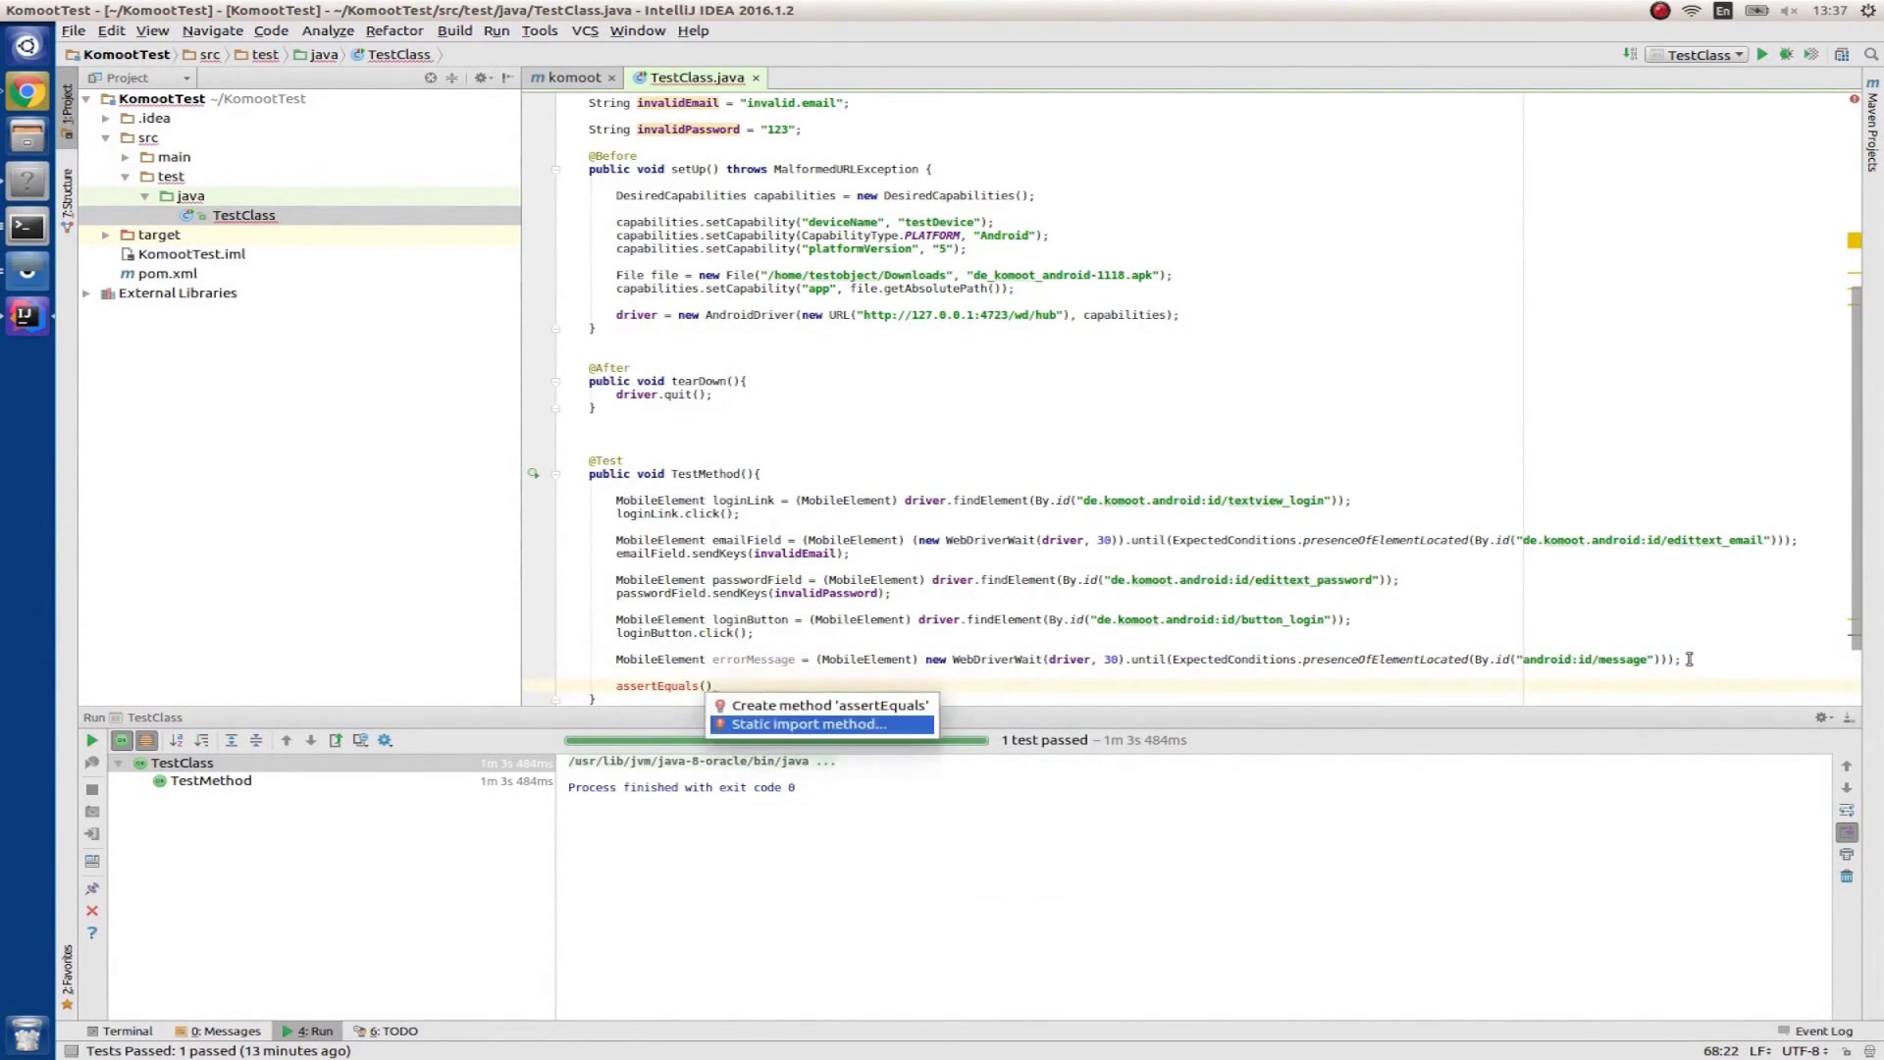
key("Return")
key("Escape")
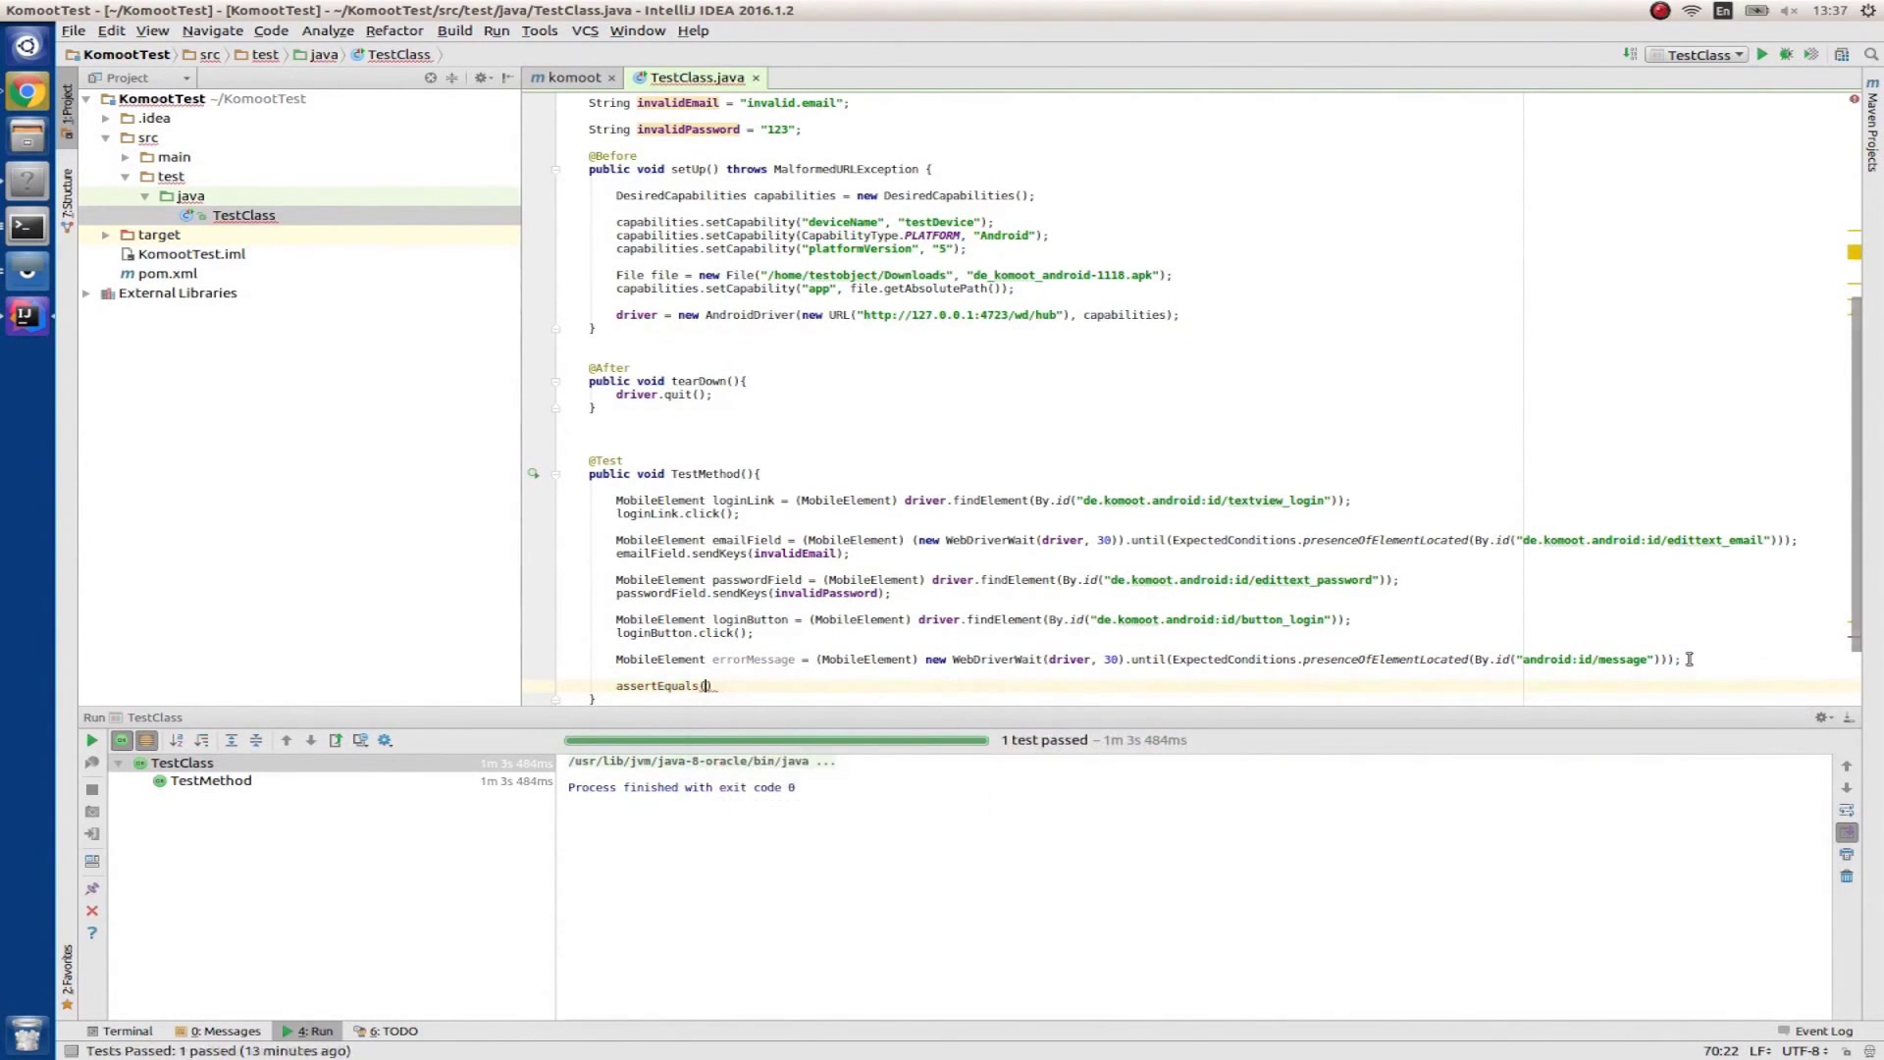
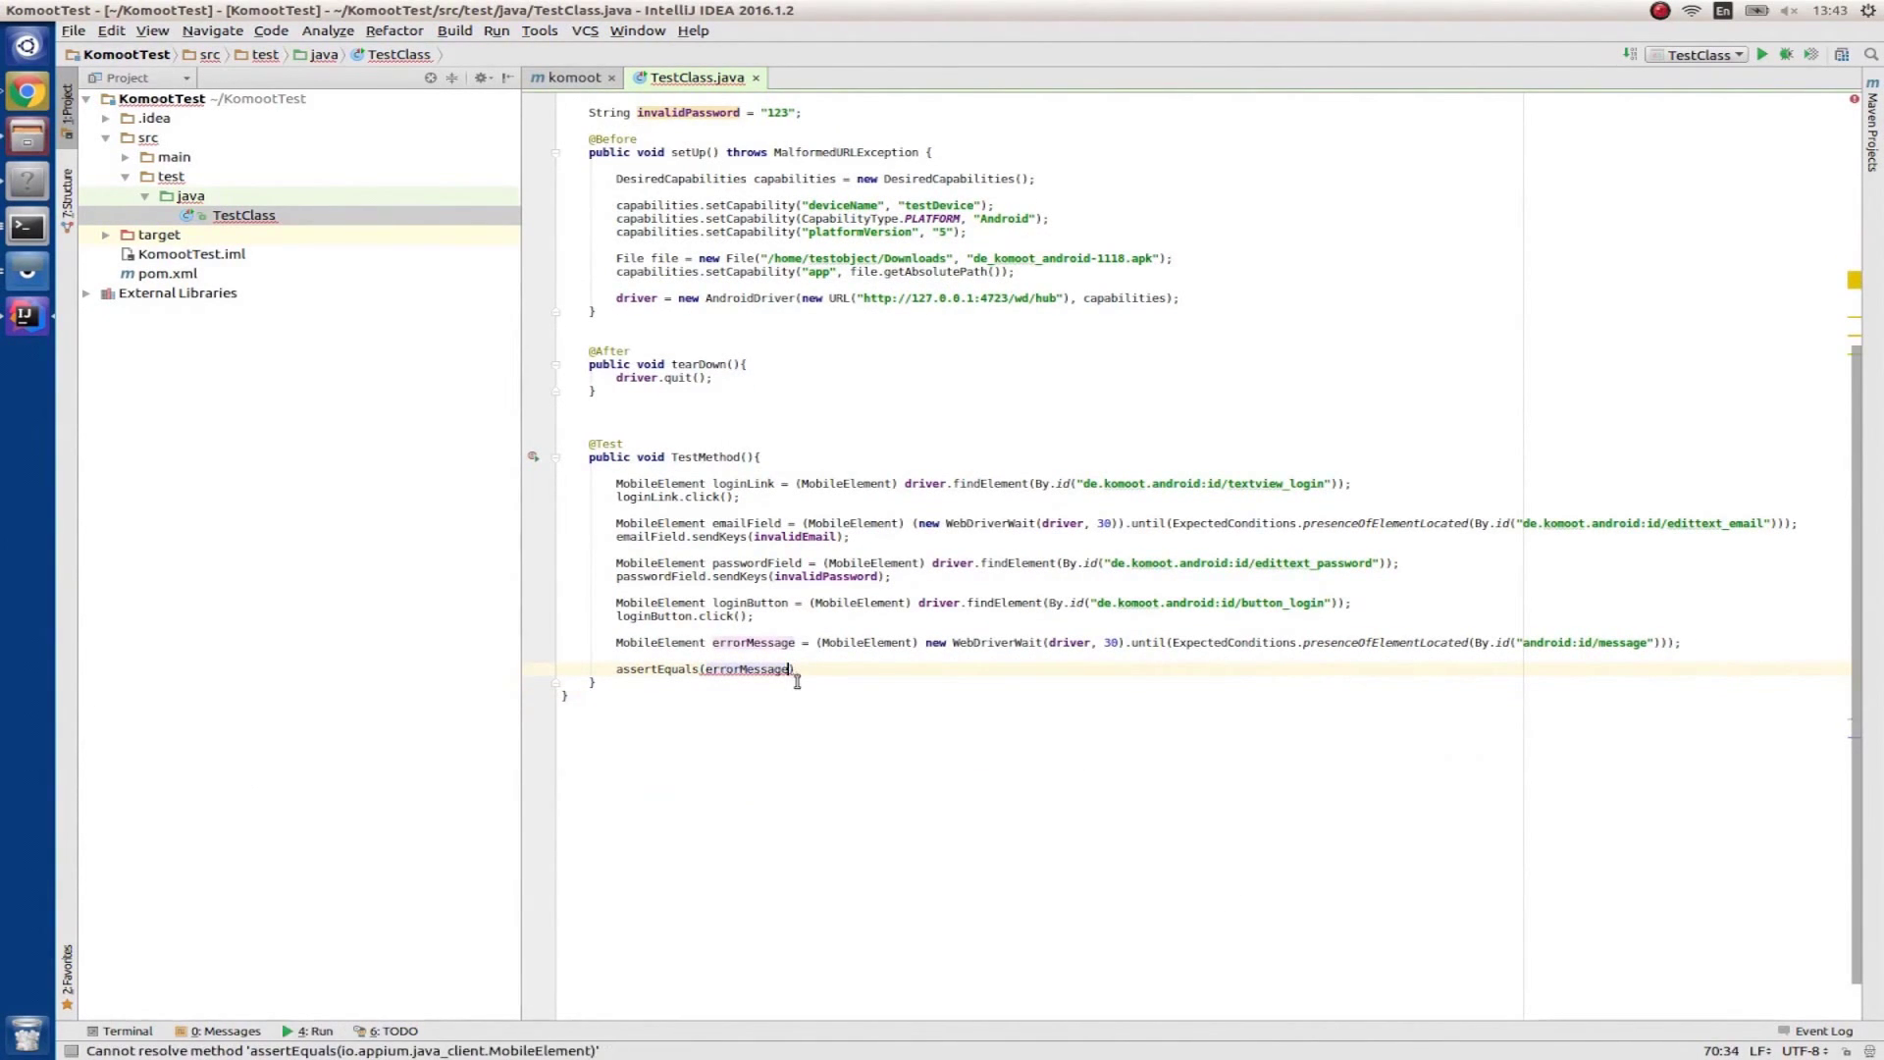
type(".ge")
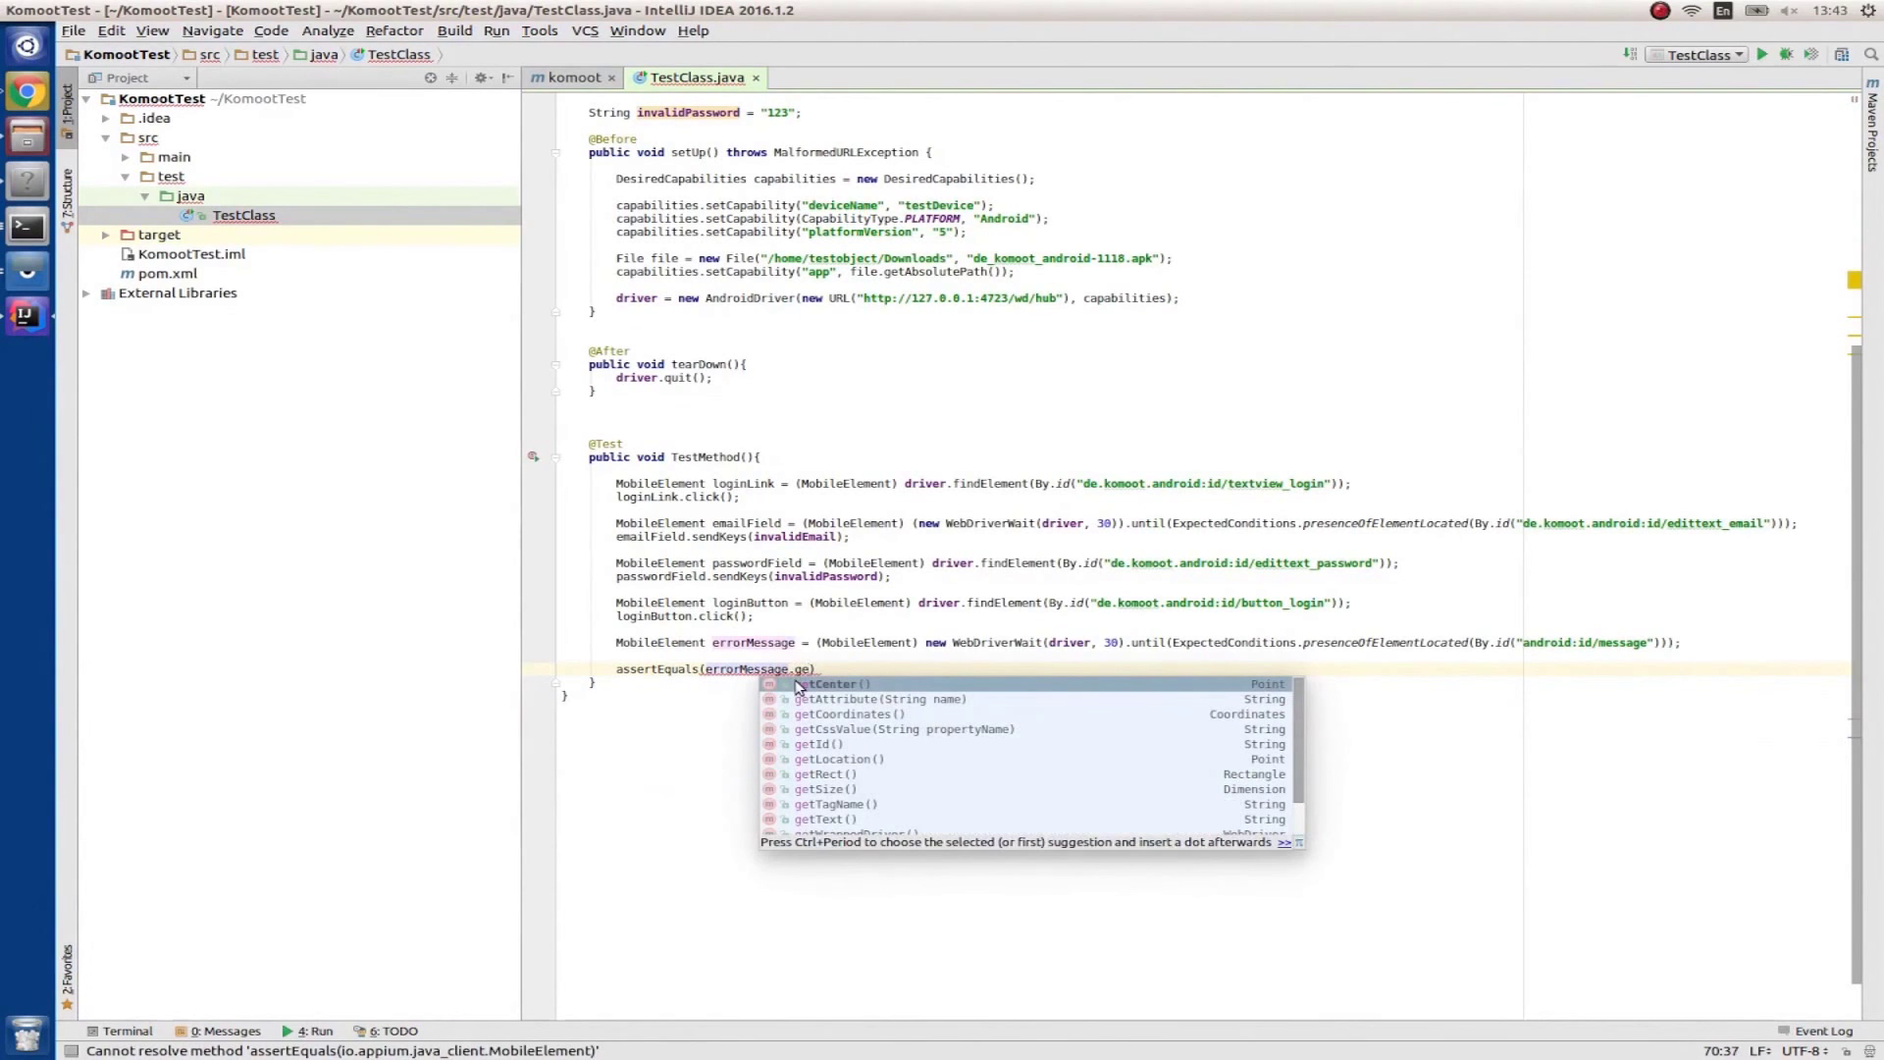
type("t")
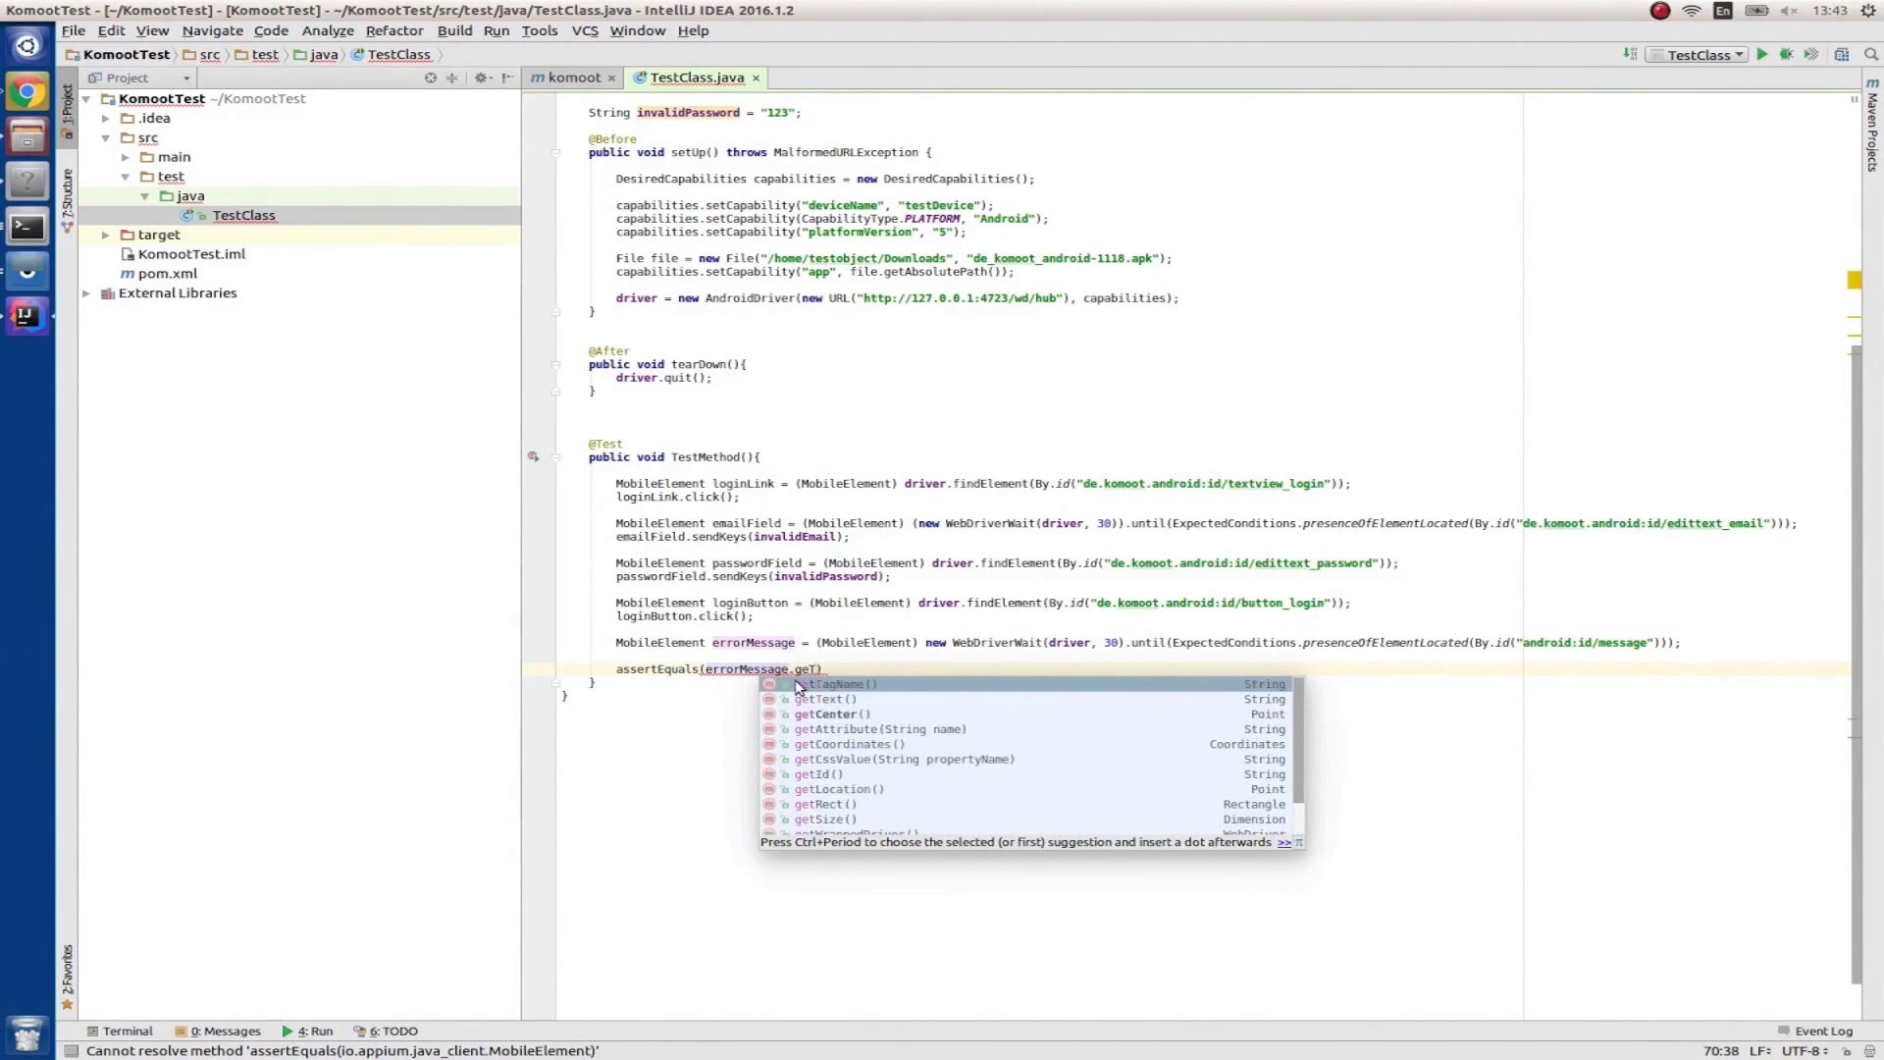
- Add getText() to the error message and select the 'Email address invalid.' string for extraction
key("Down")
key("Return")
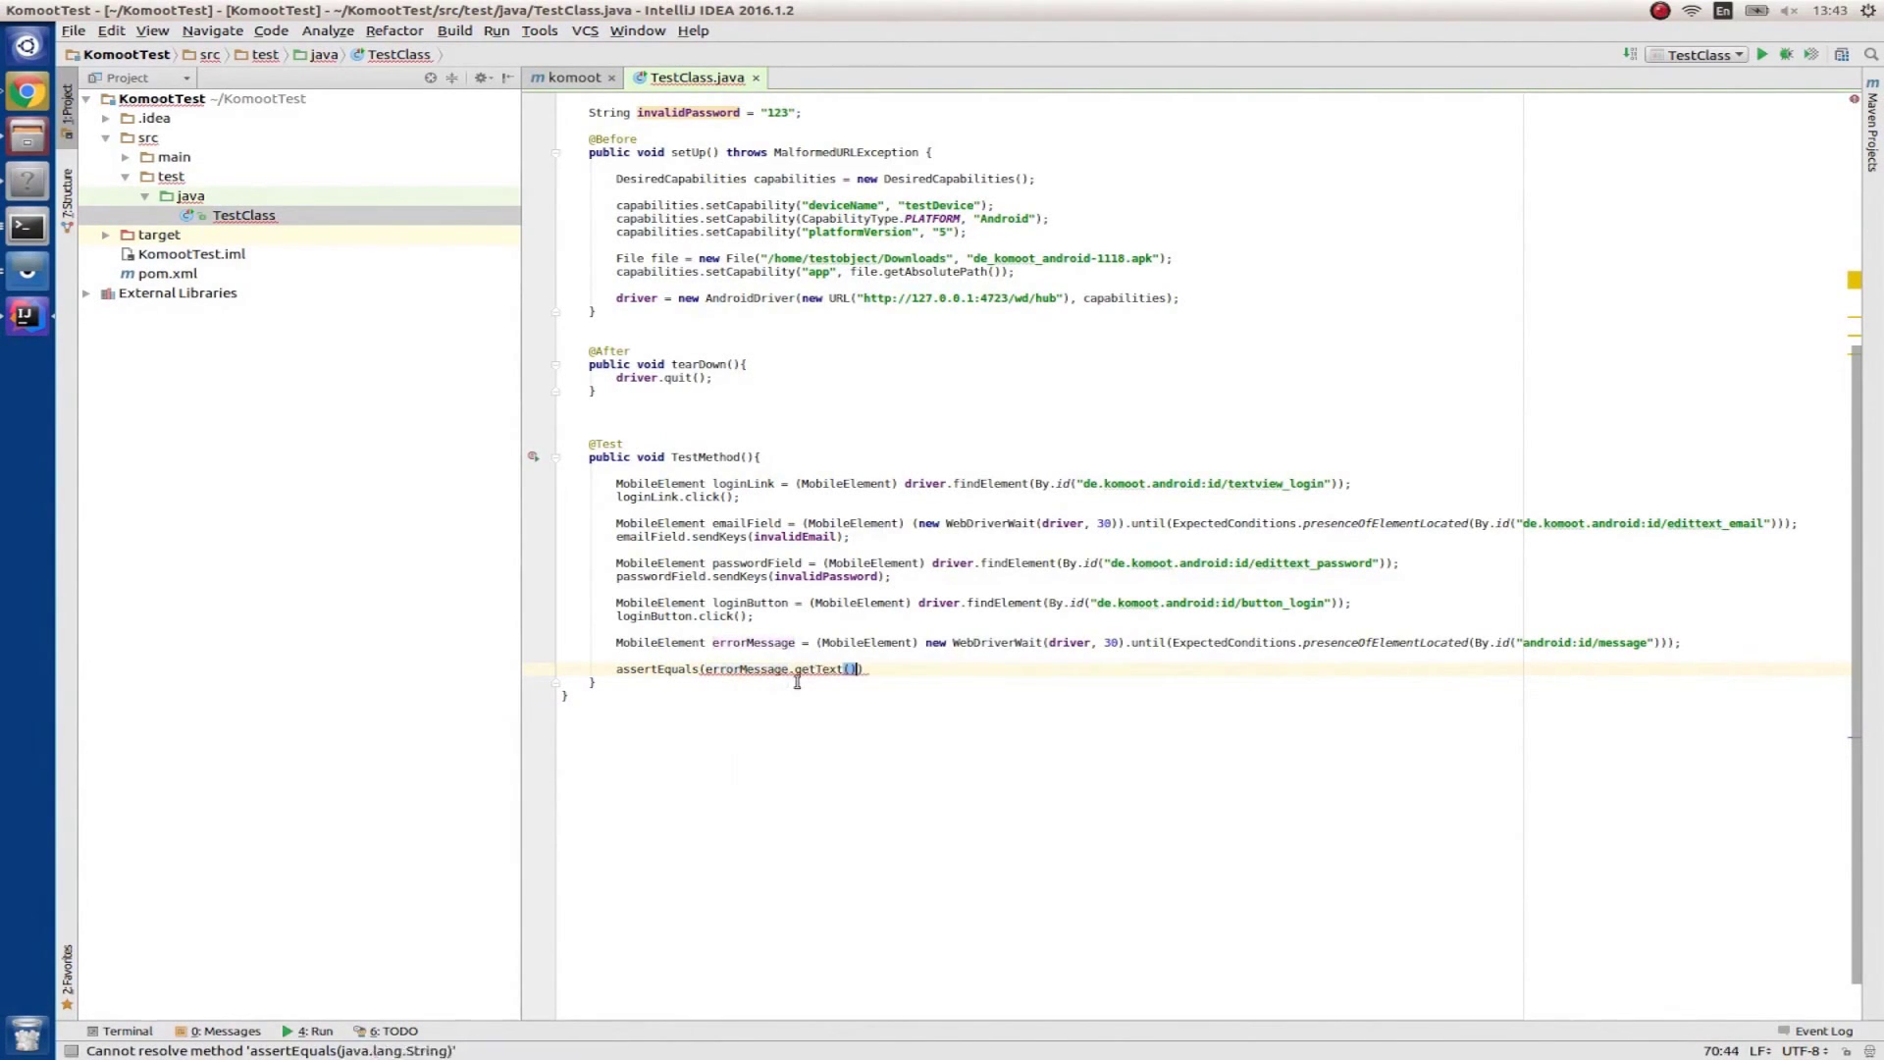
type(", \"Email address invalid.")
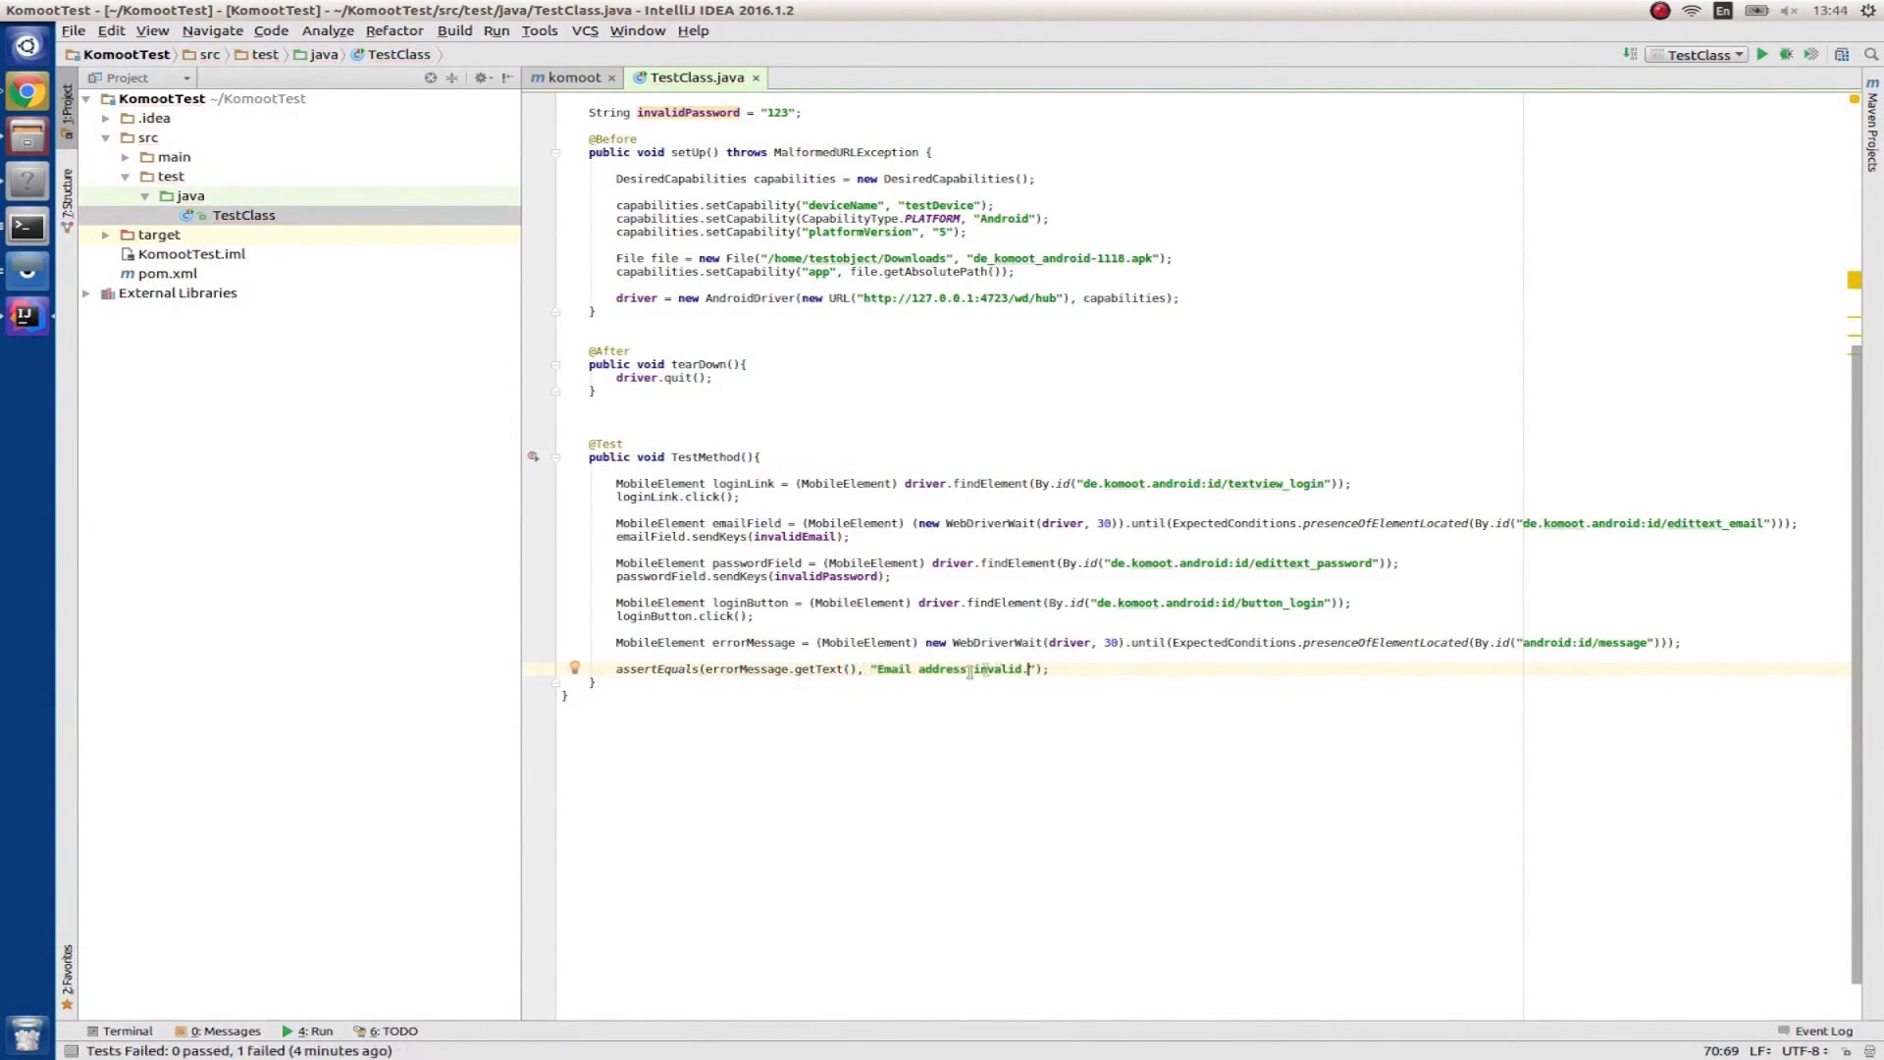
double_click(999, 669)
left_click_drag(978, 668, 872, 669)
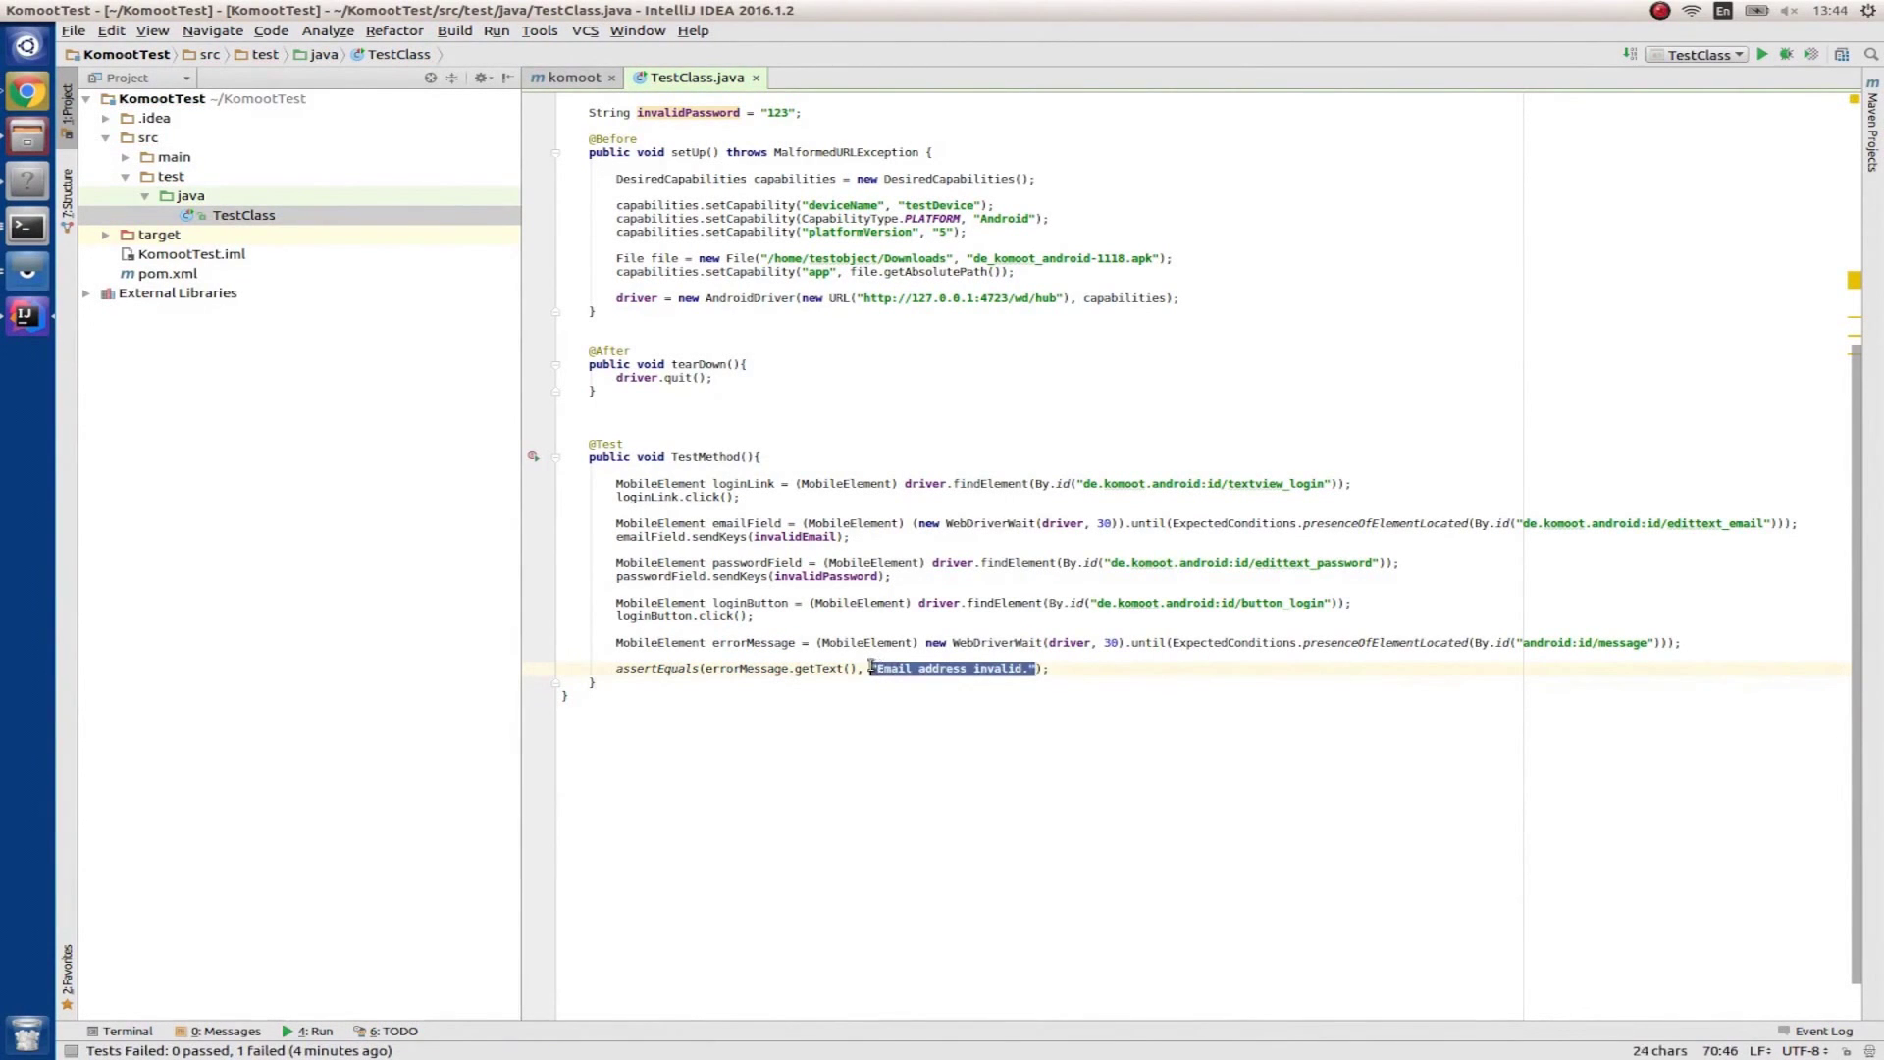
right_click(891, 669)
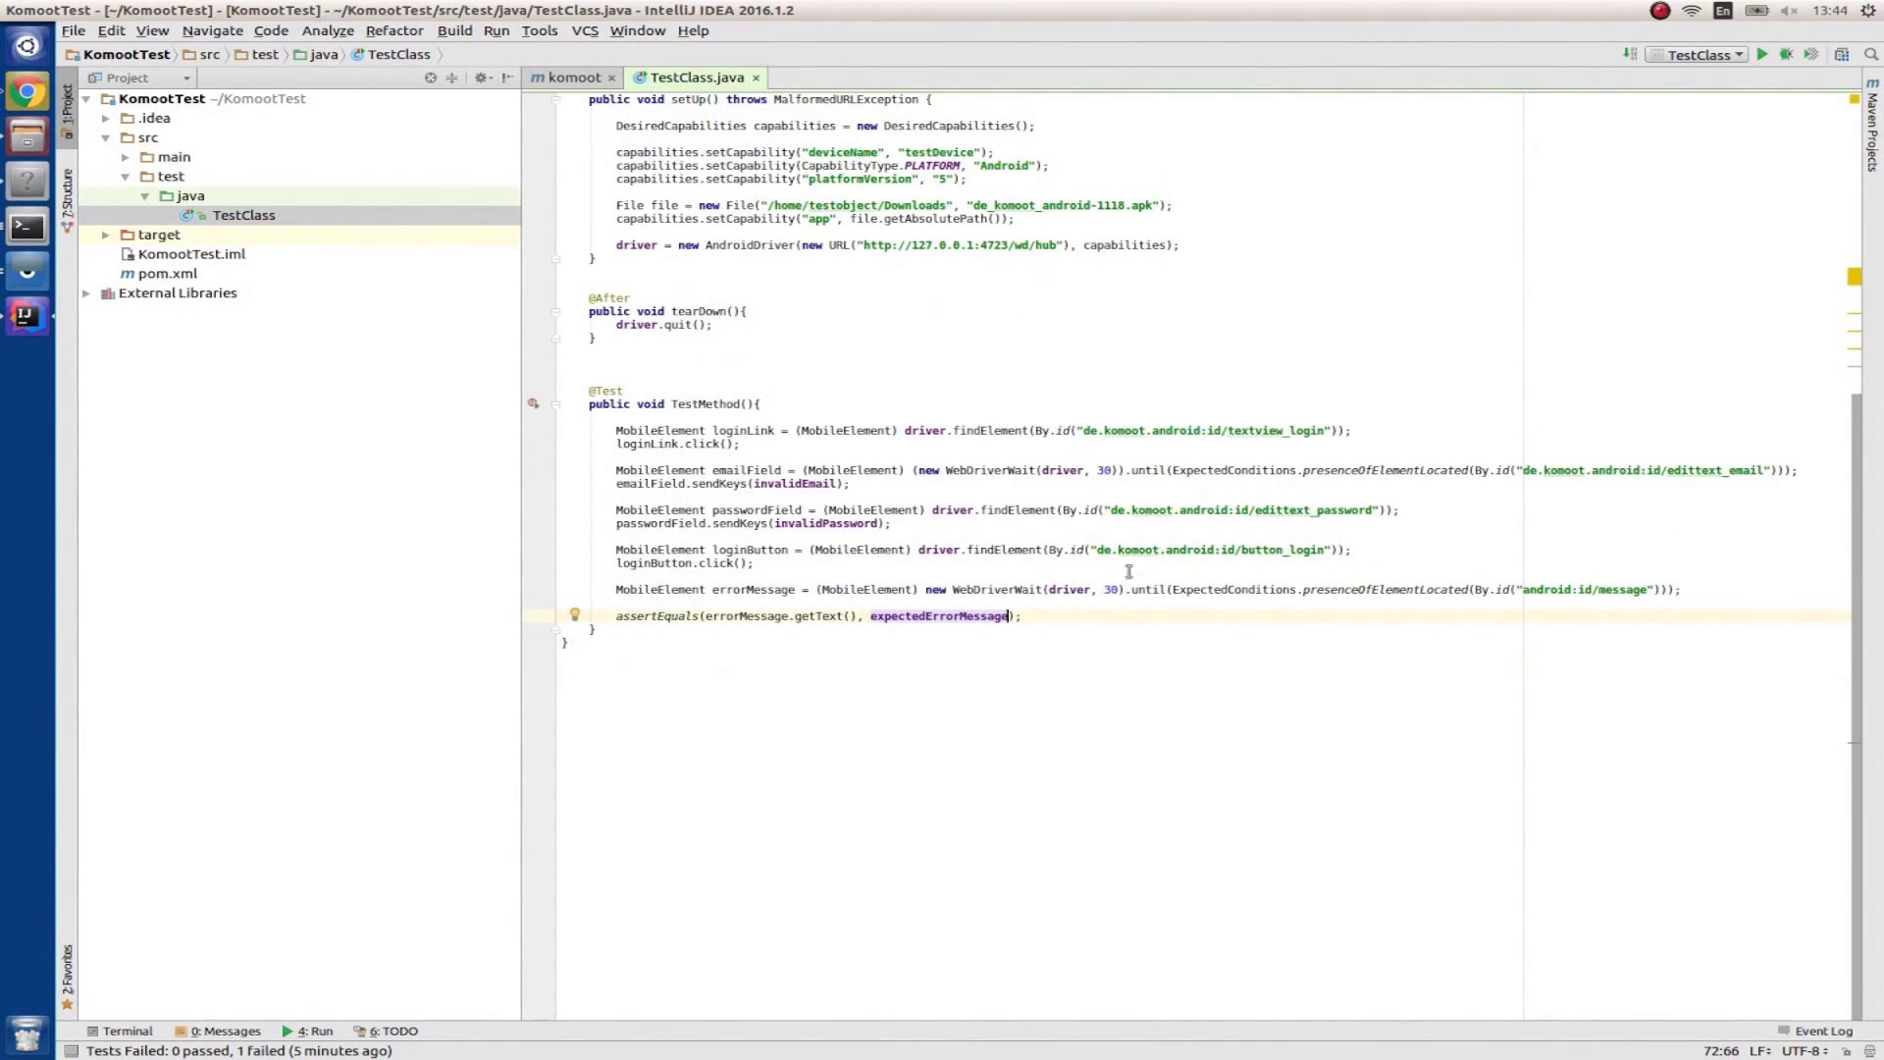
- Run TestClass with the green Run button so the test passes
left_click(1762, 56)
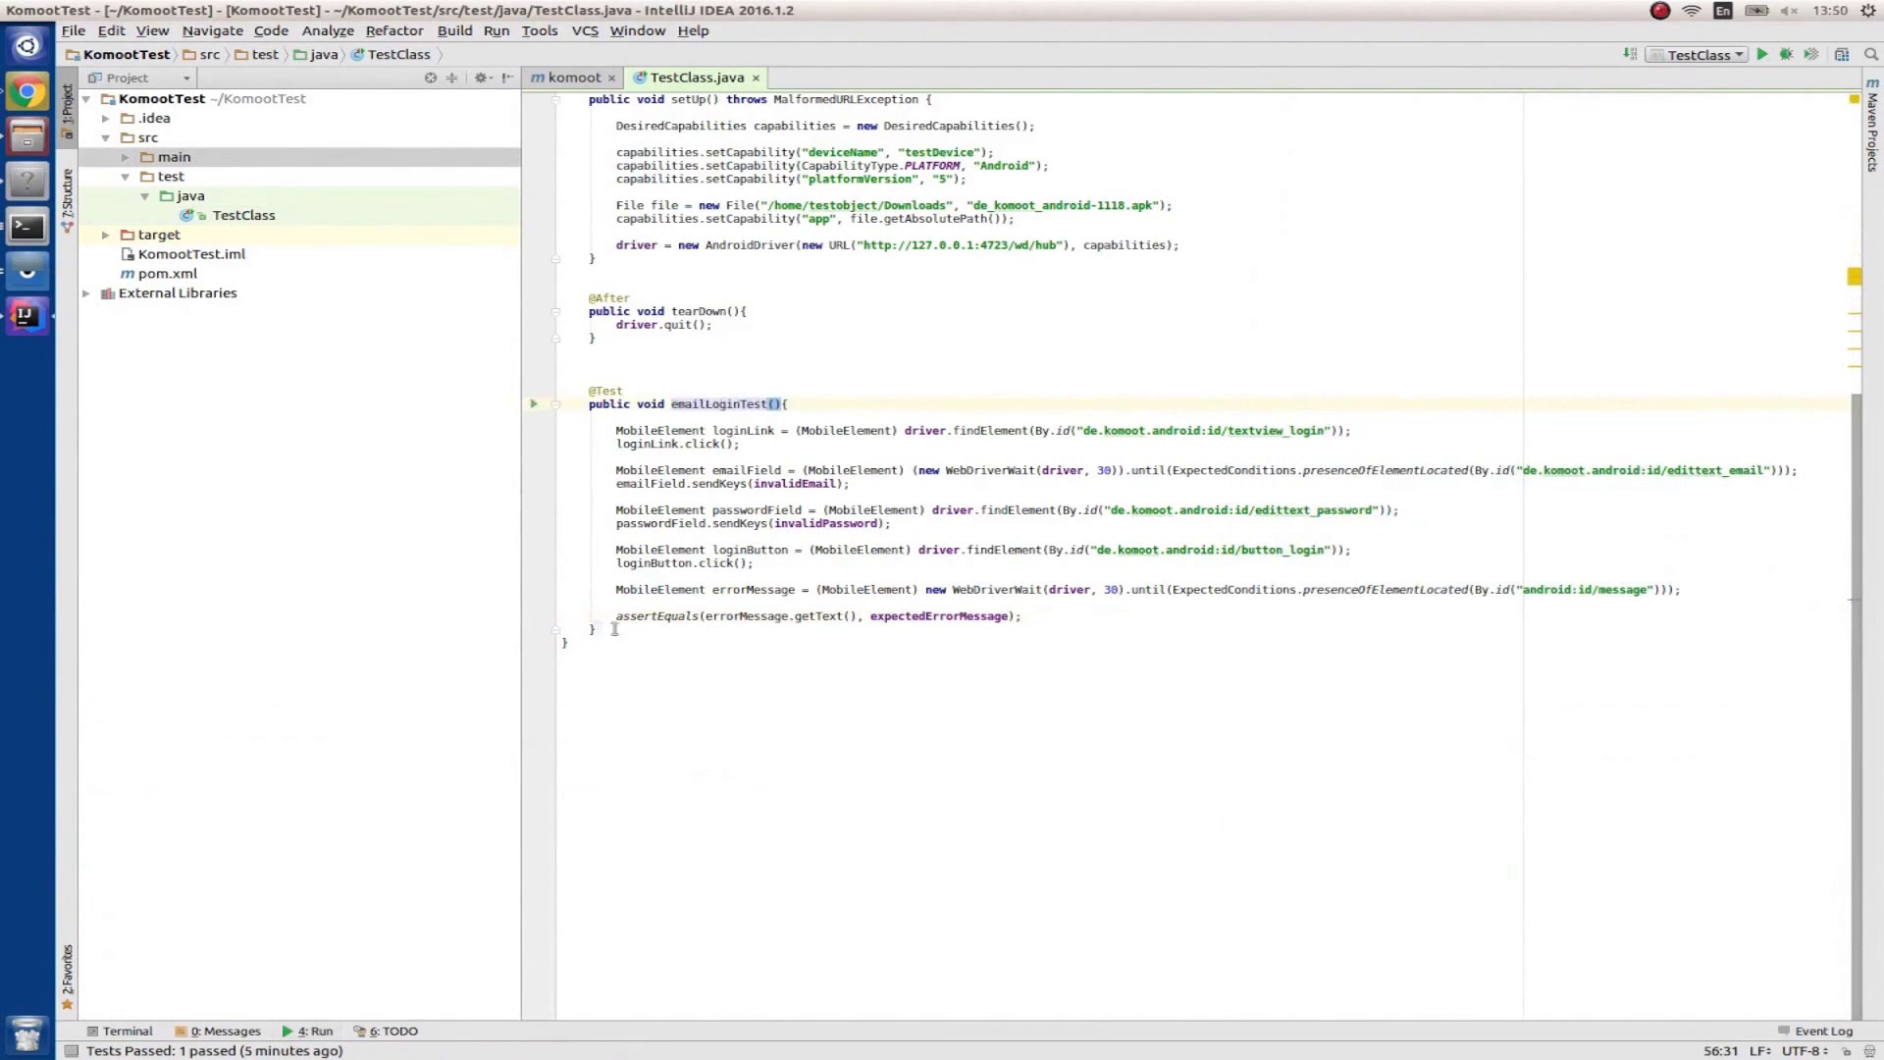
left_click(624, 630)
key("Return")
key("Return")
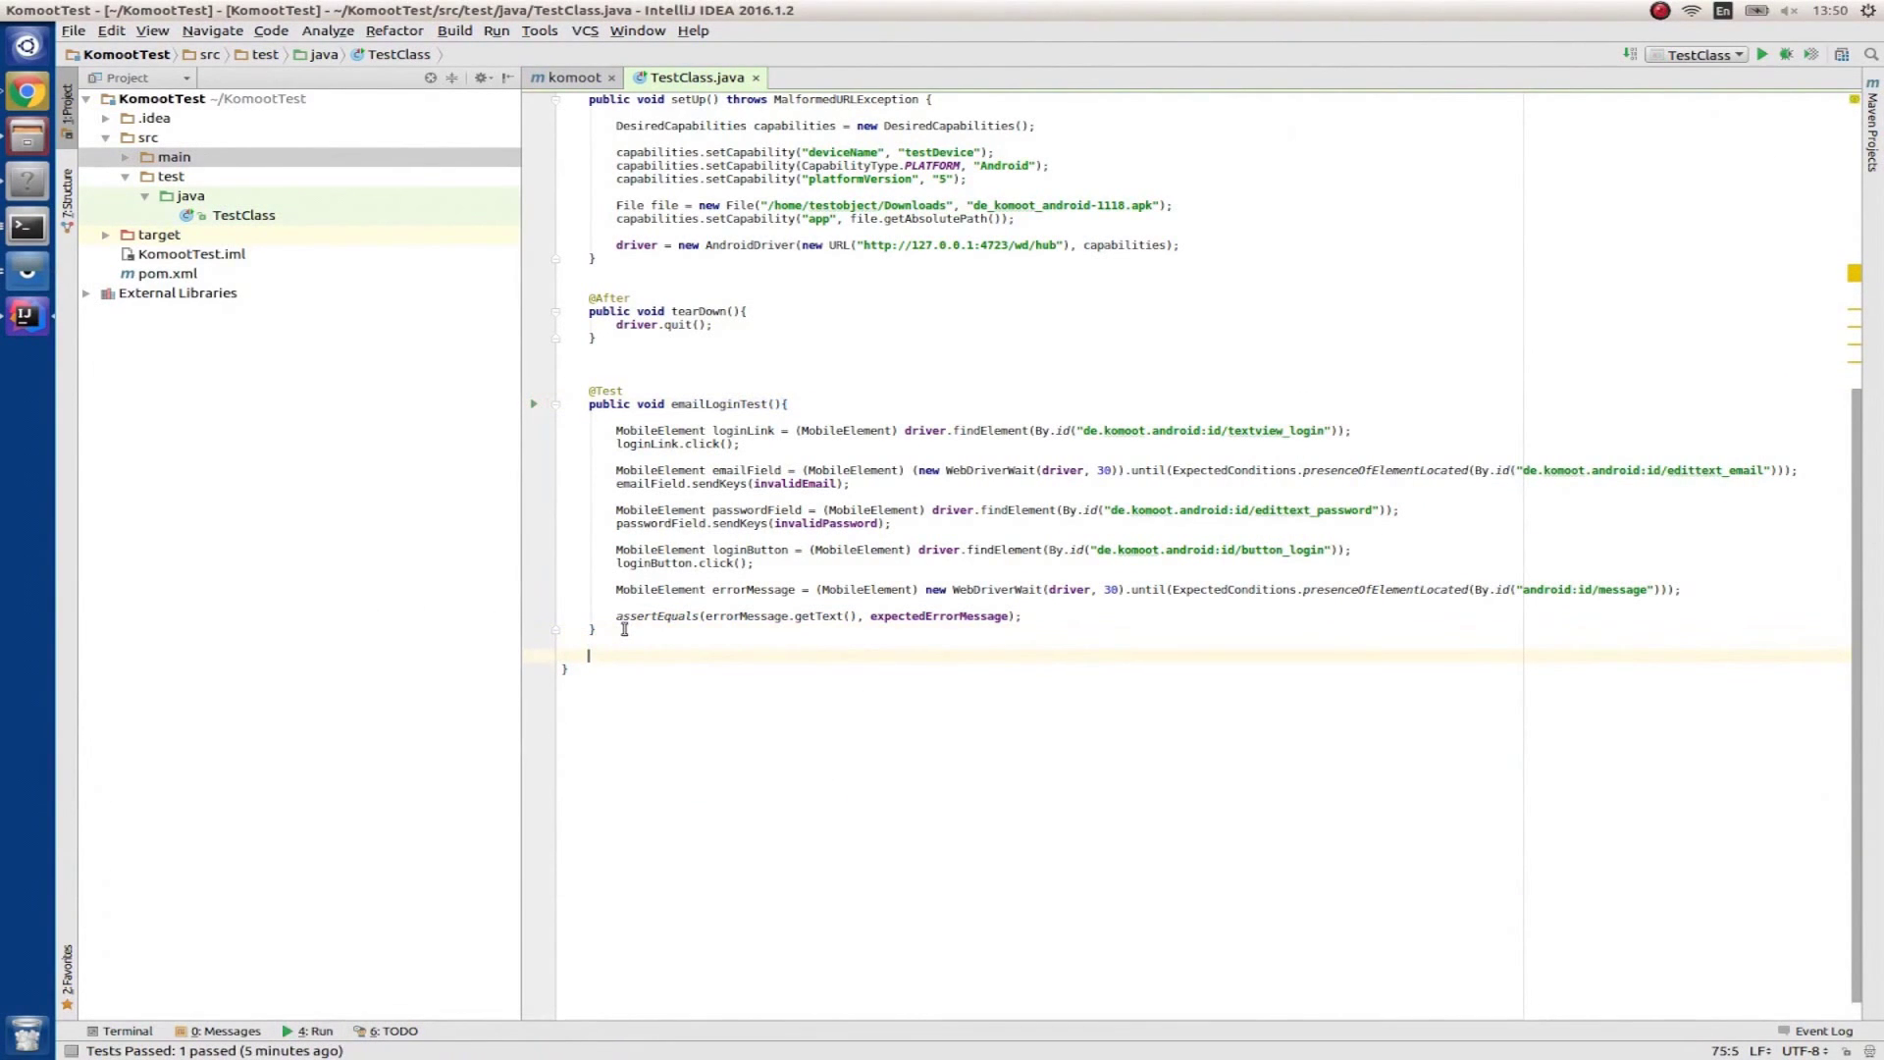
type("@Test")
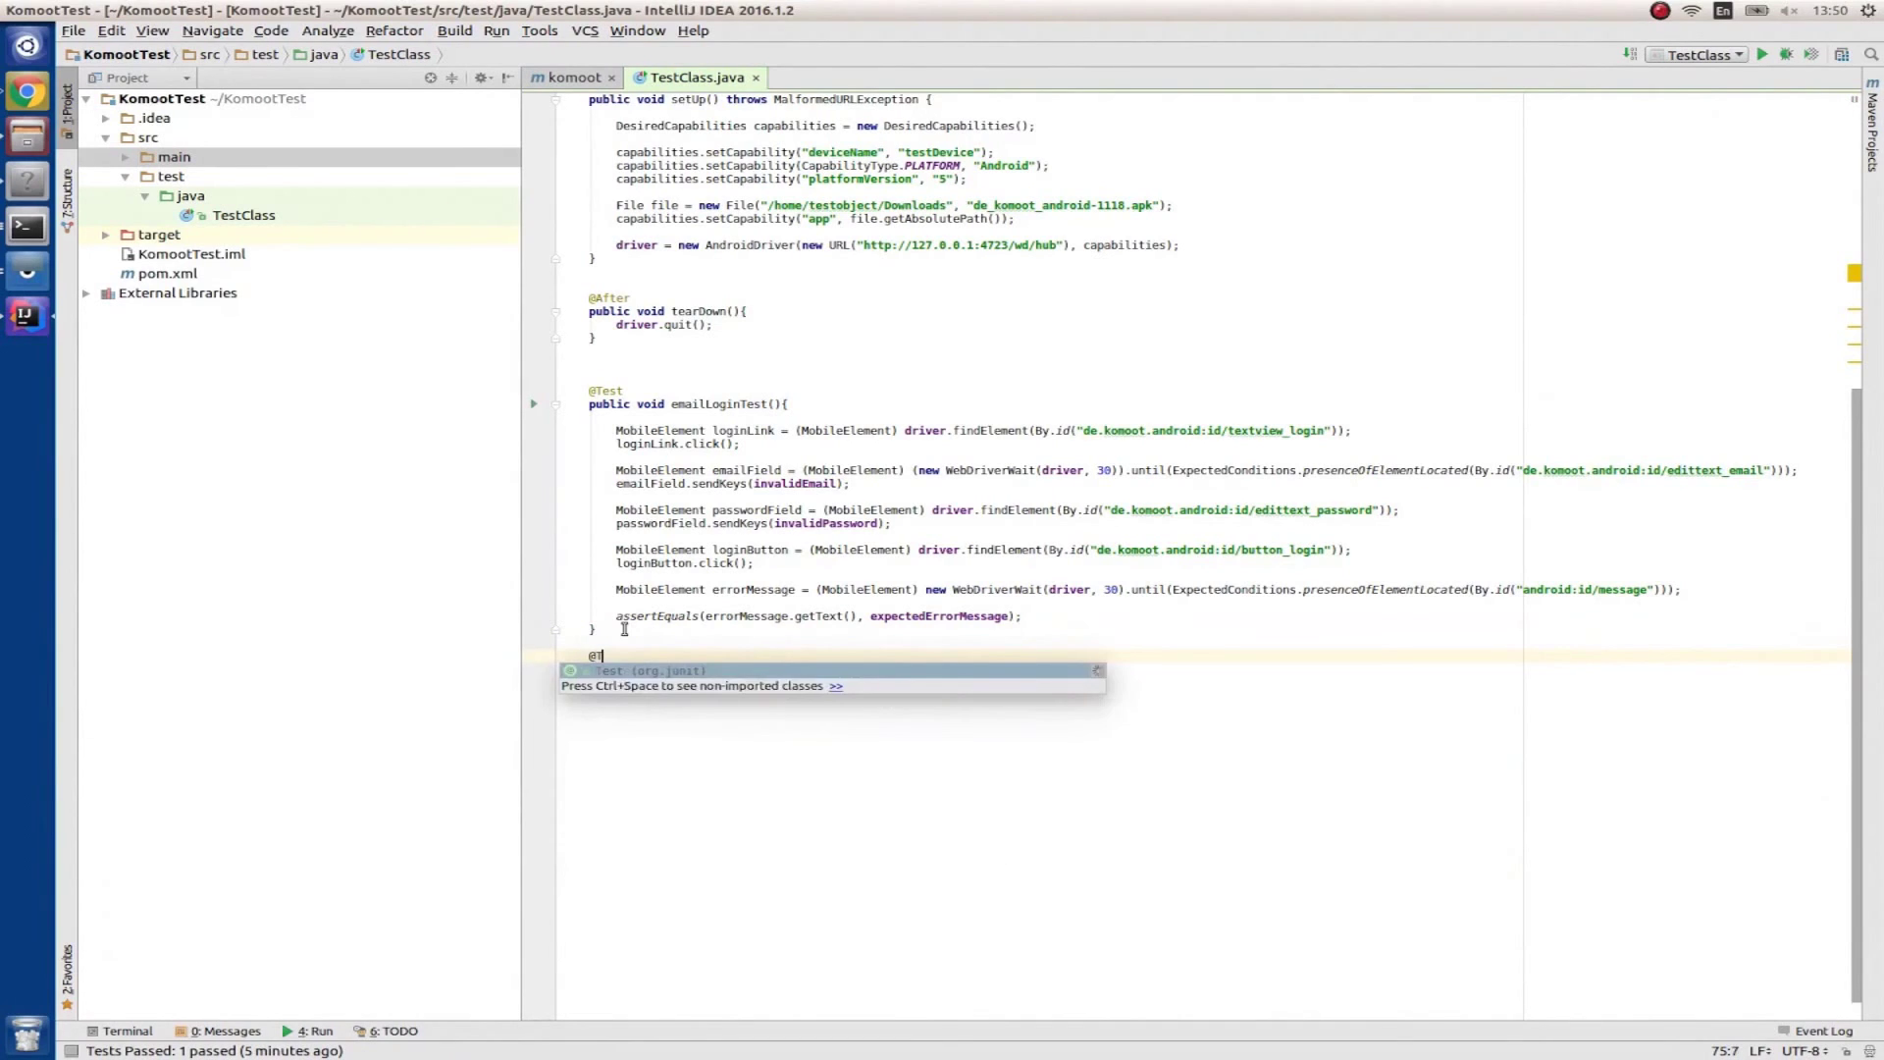
key("Return")
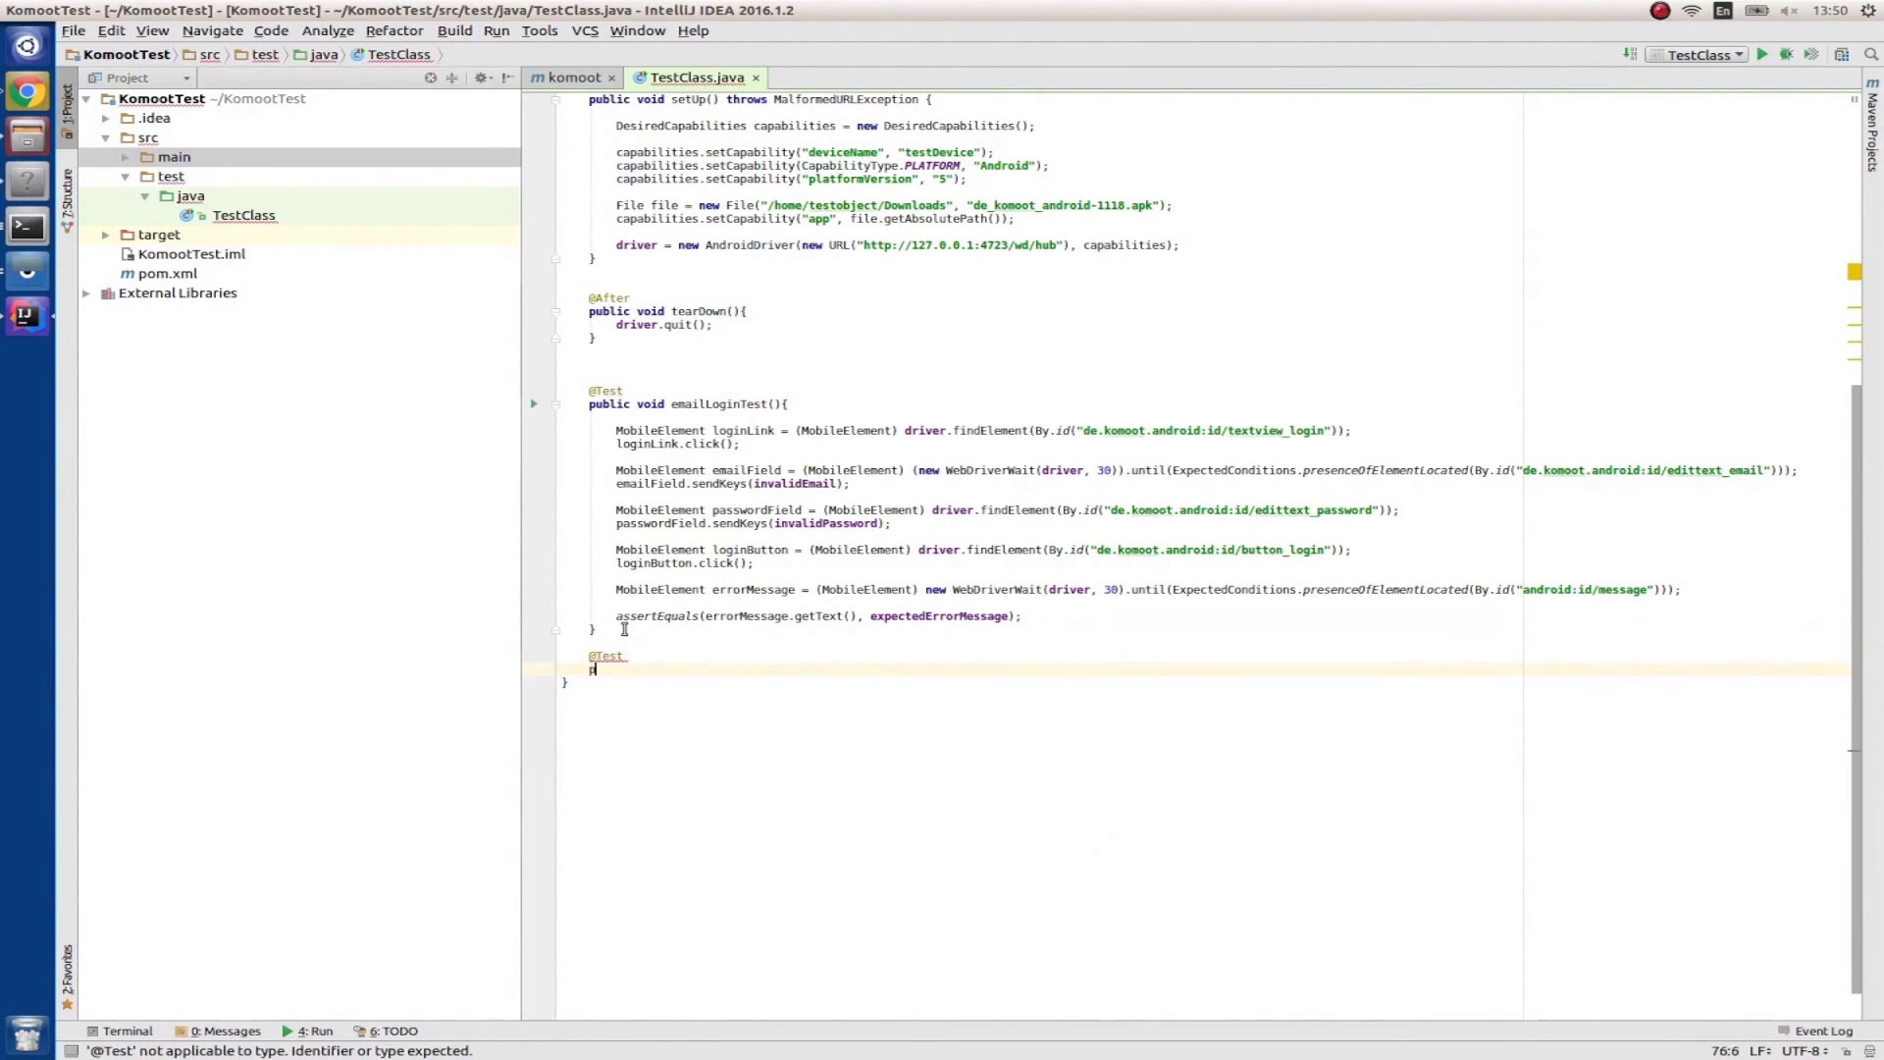
type("public void ")
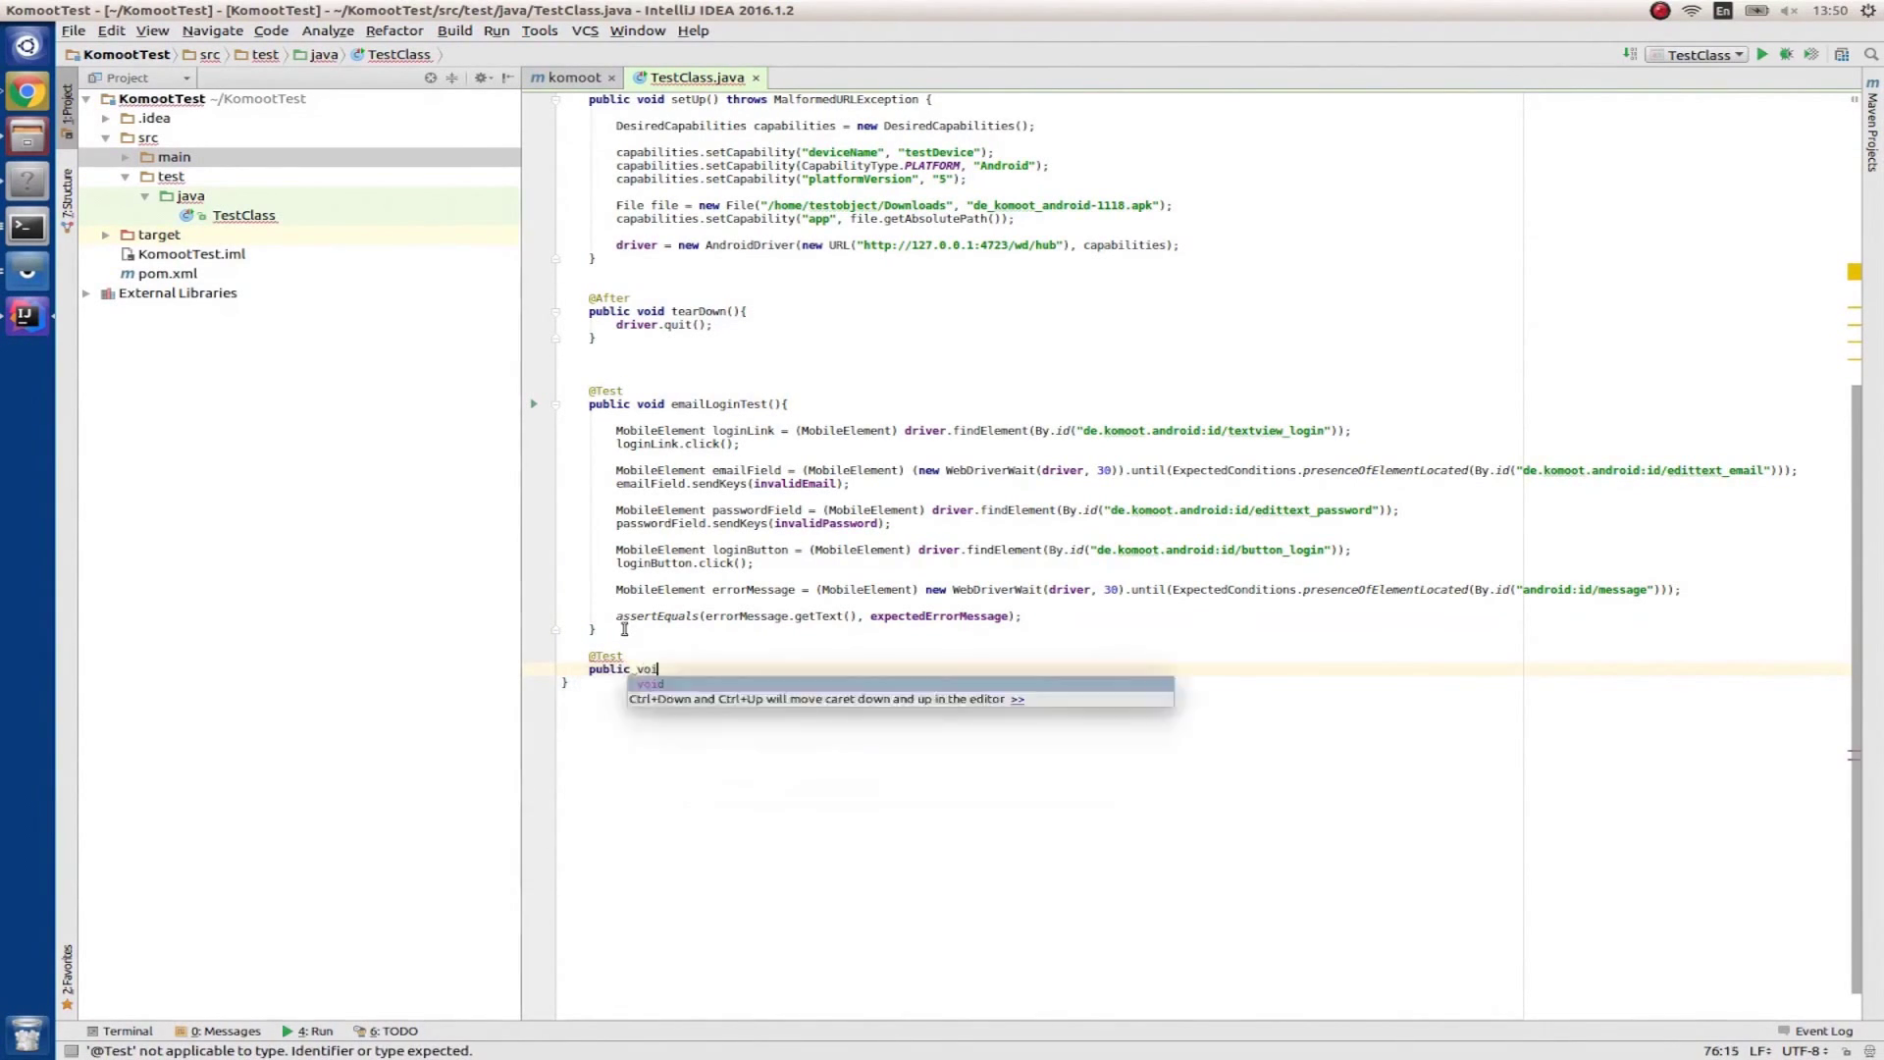
type("signUpTest")
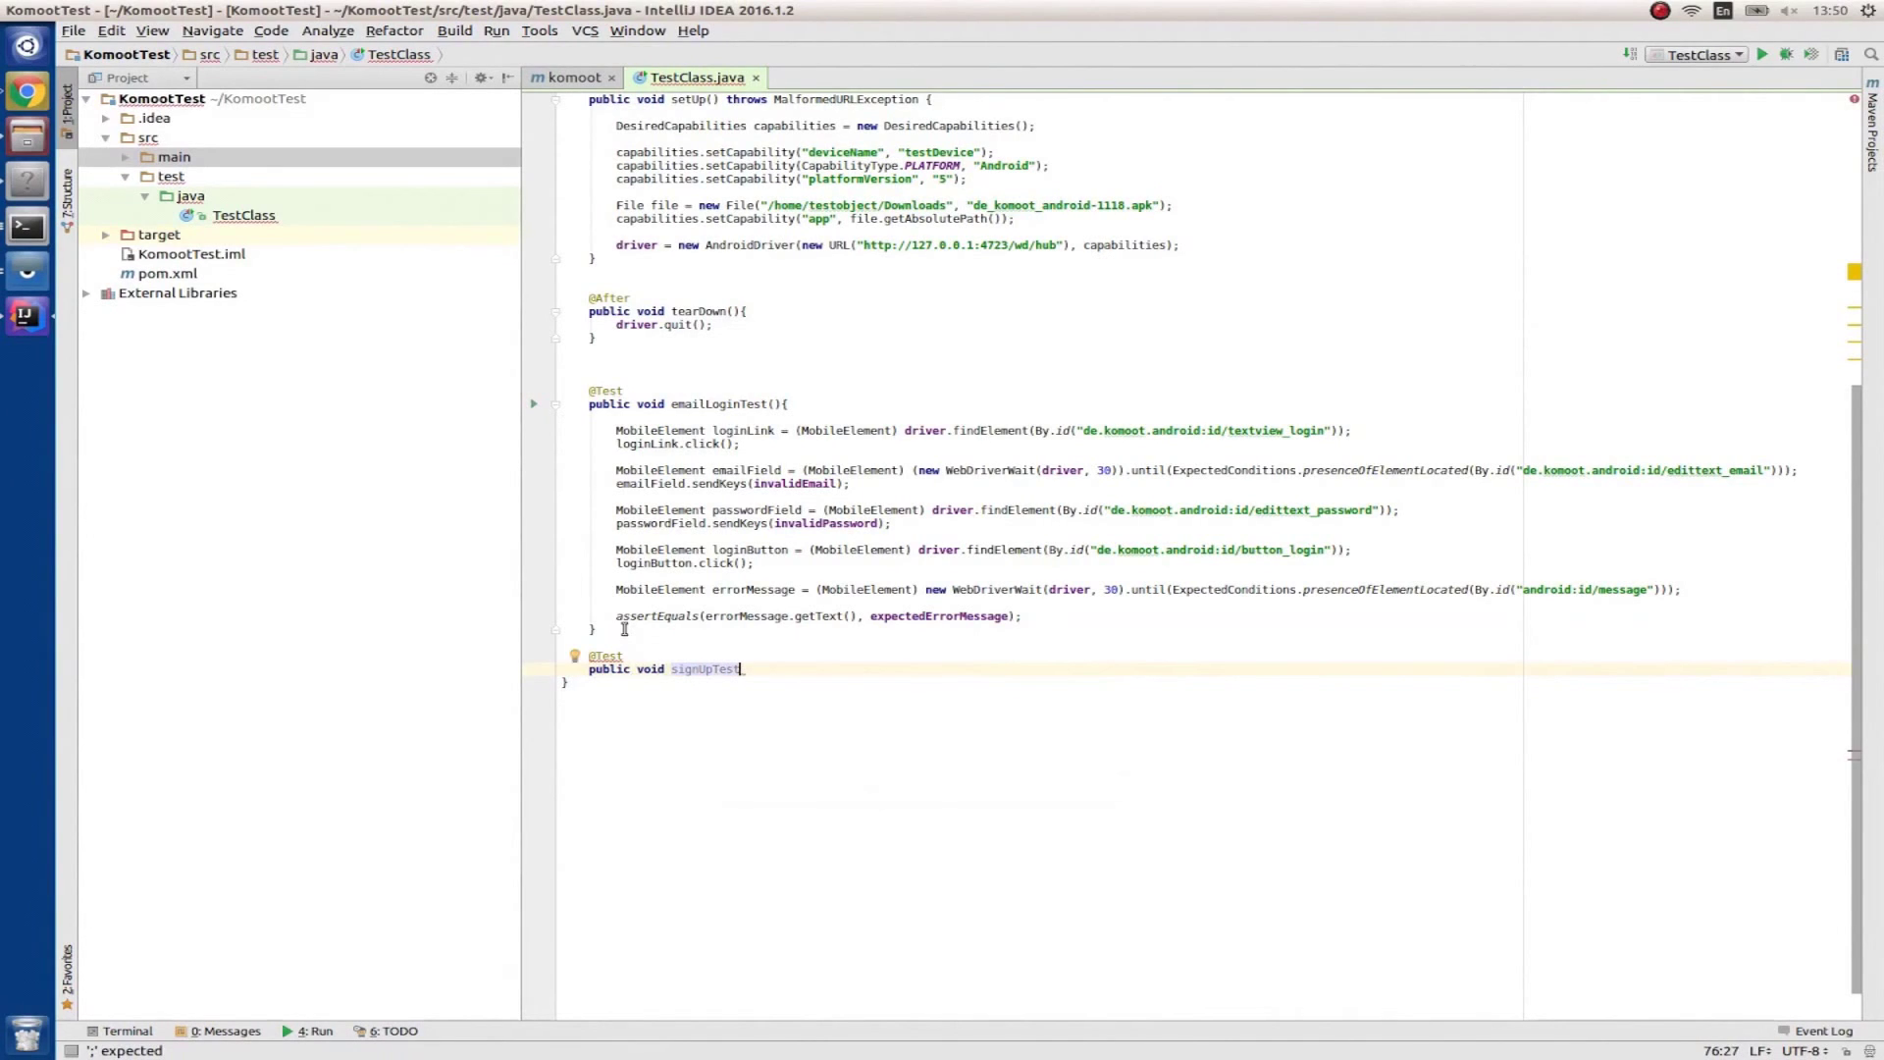
type("(){")
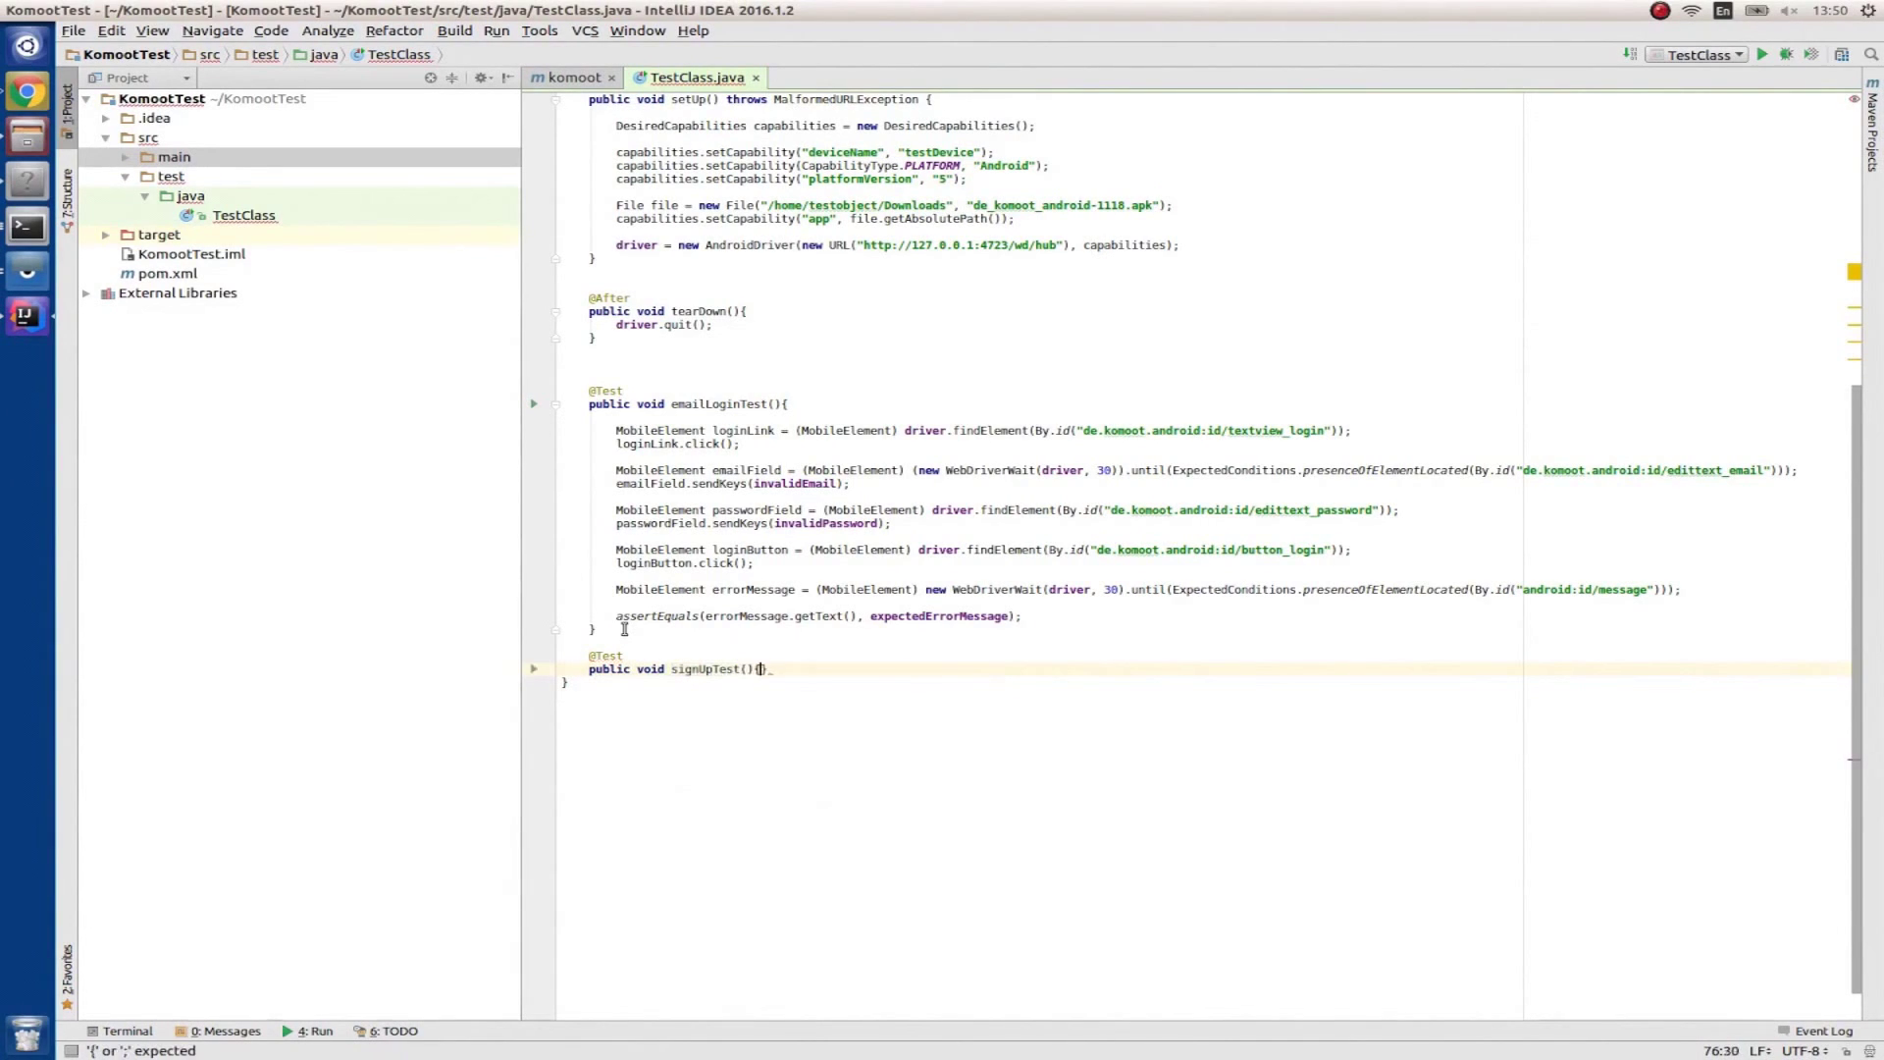
key("Return")
key("Return")
key("Return")
key("Return")
type("// your test case")
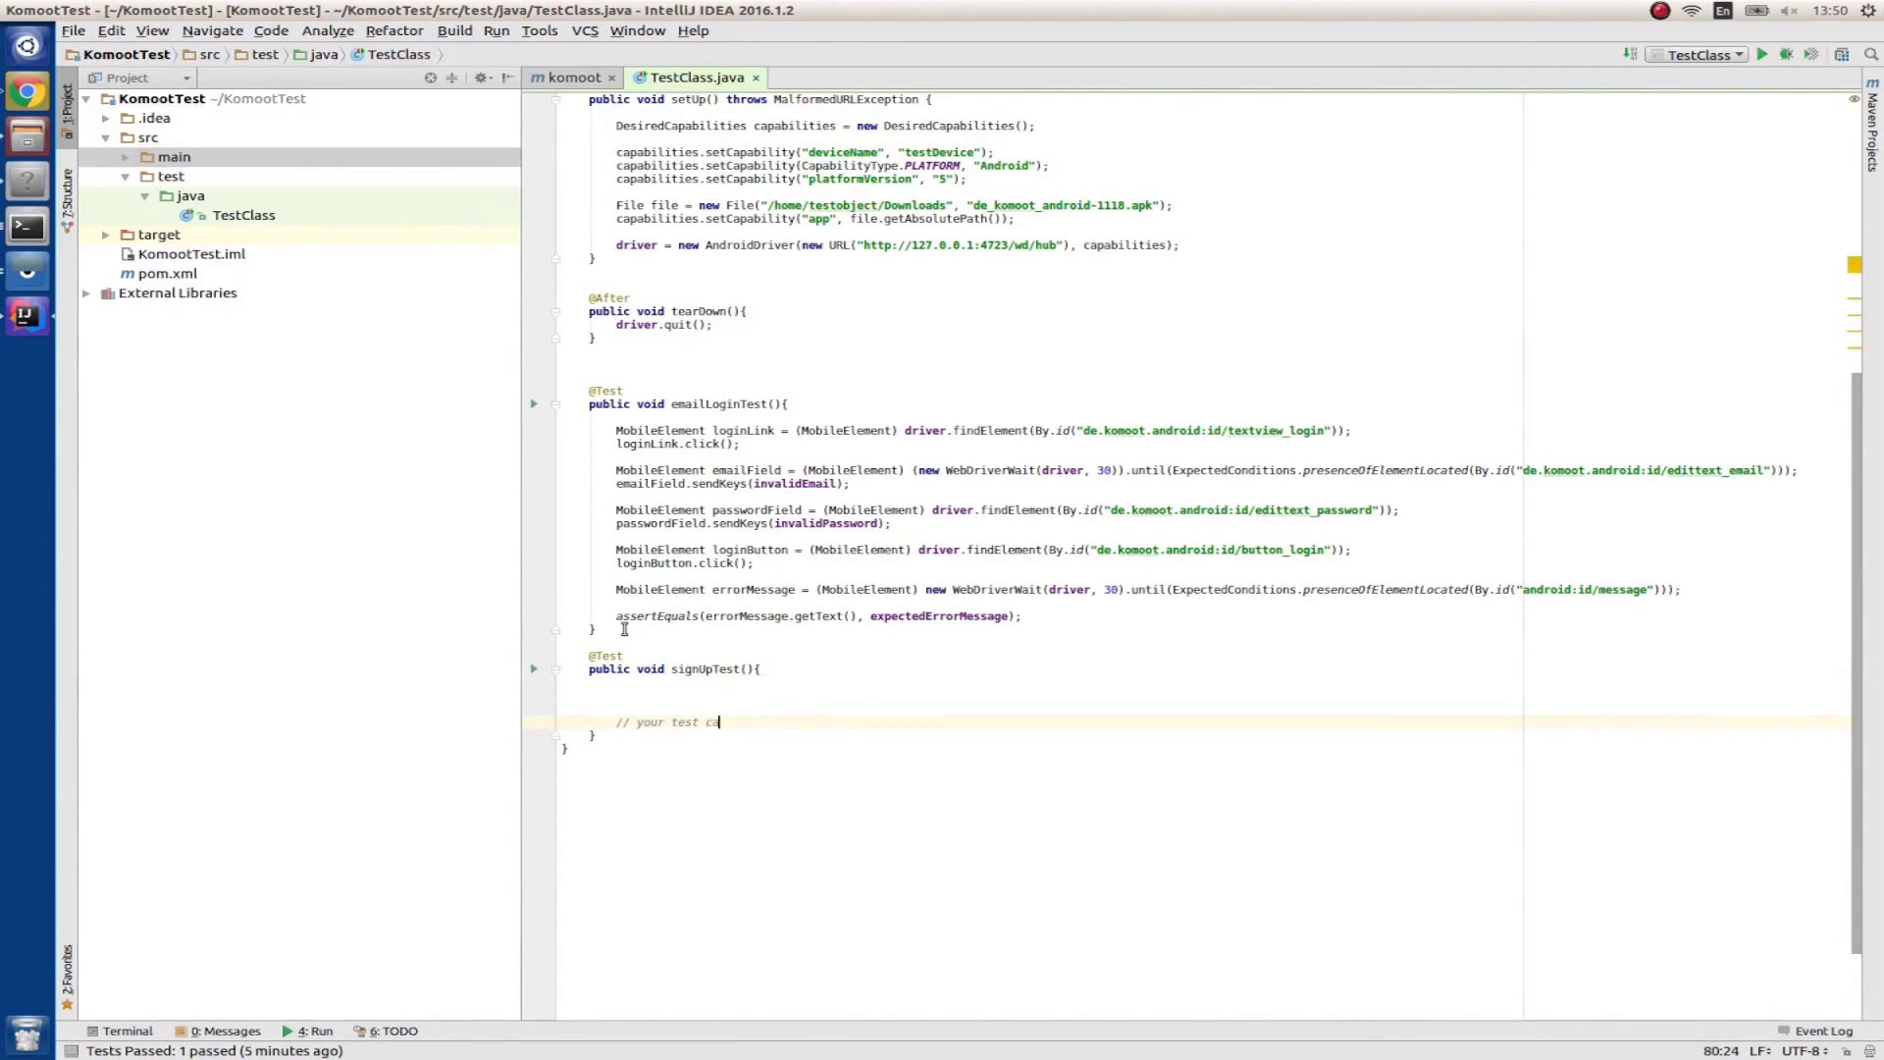